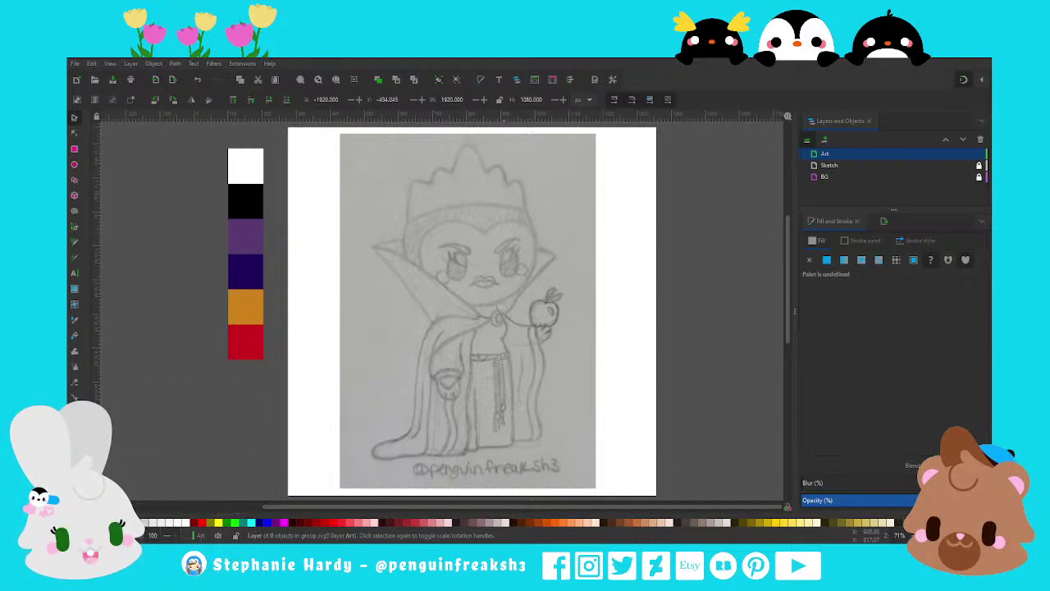
Zoom in and pen-draw a vertical line down the sketch's left eye
{"action": "left_click", "coordinate": [667, 258]}
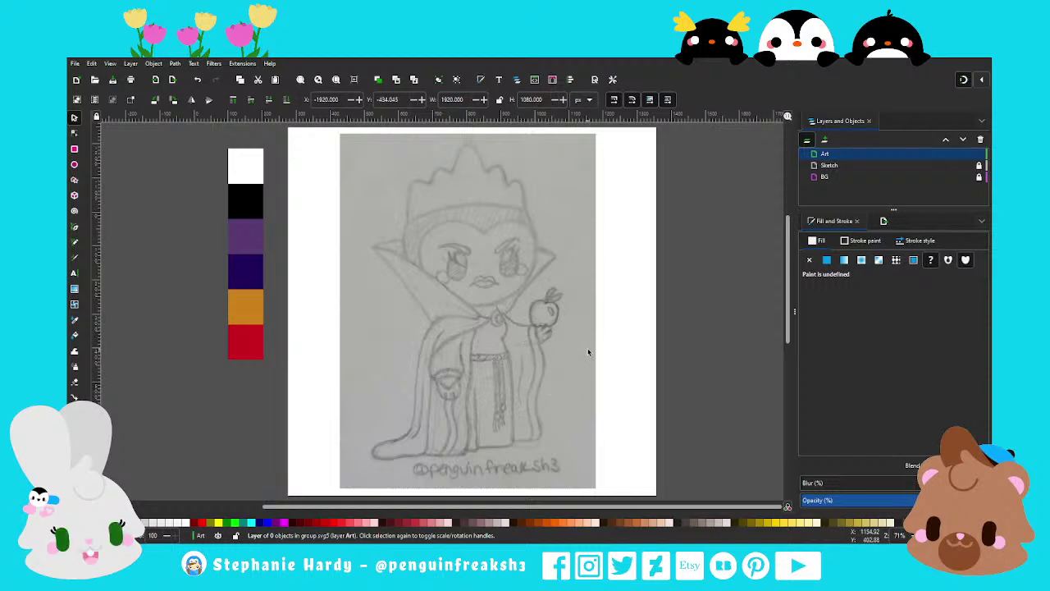
{"action": "scroll", "coordinate": [529, 270], "scroll_direction": "up", "scroll_amount": 1, "text": "ctrl"}
{"action": "scroll", "coordinate": [496, 264], "scroll_direction": "up", "scroll_amount": 1, "text": "ctrl"}
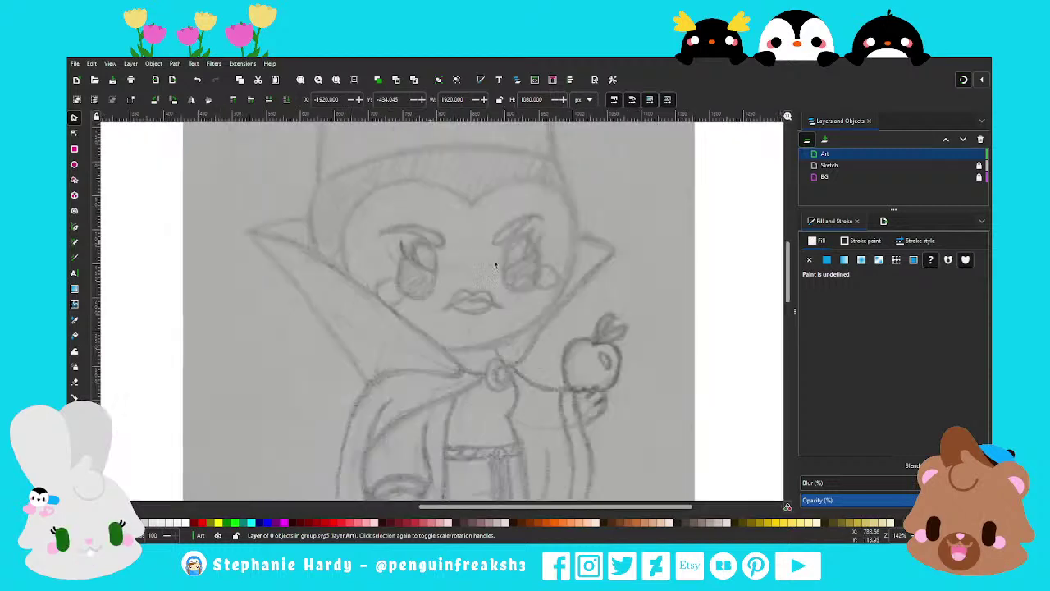
{"action": "scroll", "coordinate": [509, 266], "scroll_direction": "up", "scroll_amount": 1, "text": "ctrl"}
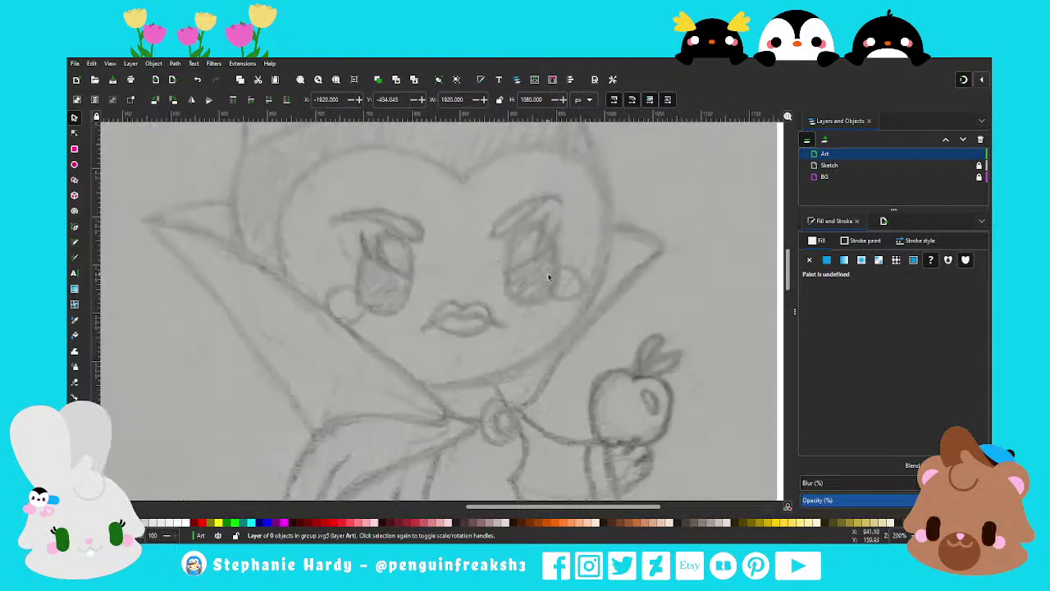
{"action": "left_click", "coordinate": [75, 226]}
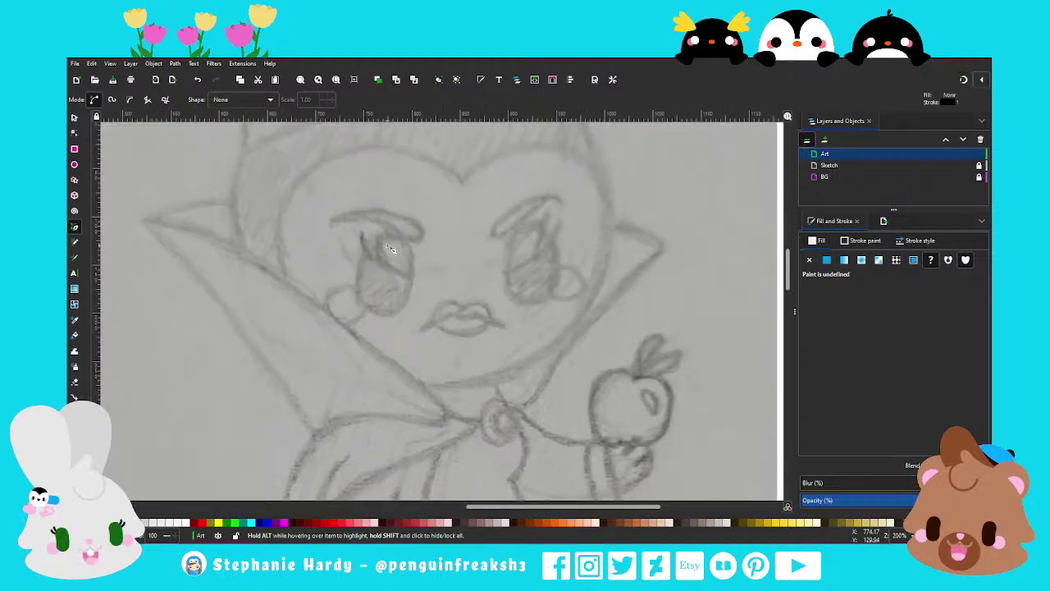
{"action": "left_click", "coordinate": [384, 240]}
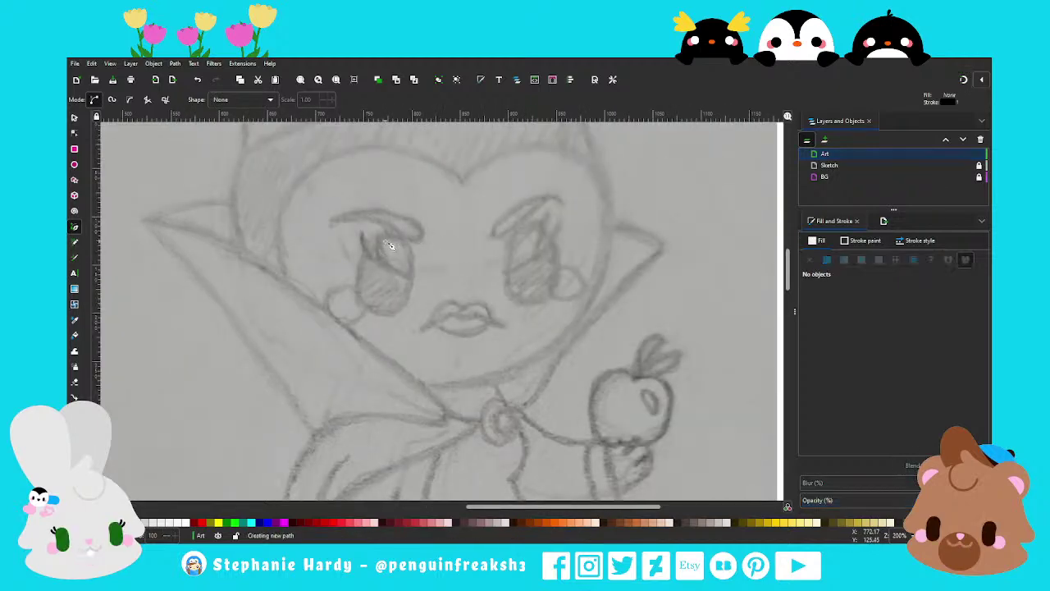
{"action": "double_click", "coordinate": [387, 304]}
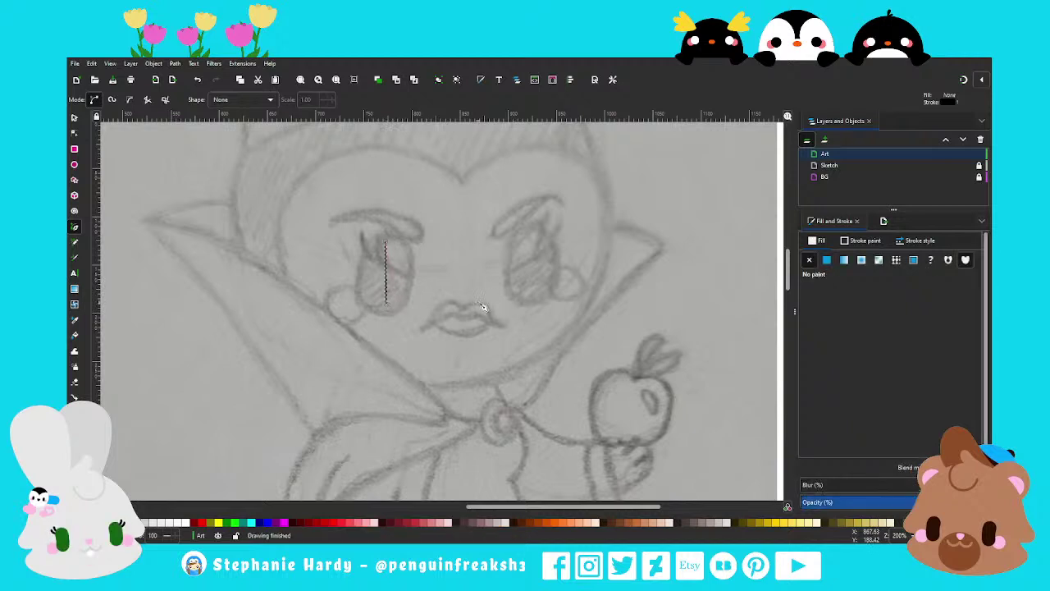
Thicken the eye line's stroke width, entering 20 then 60 px
{"action": "left_click", "coordinate": [919, 241]}
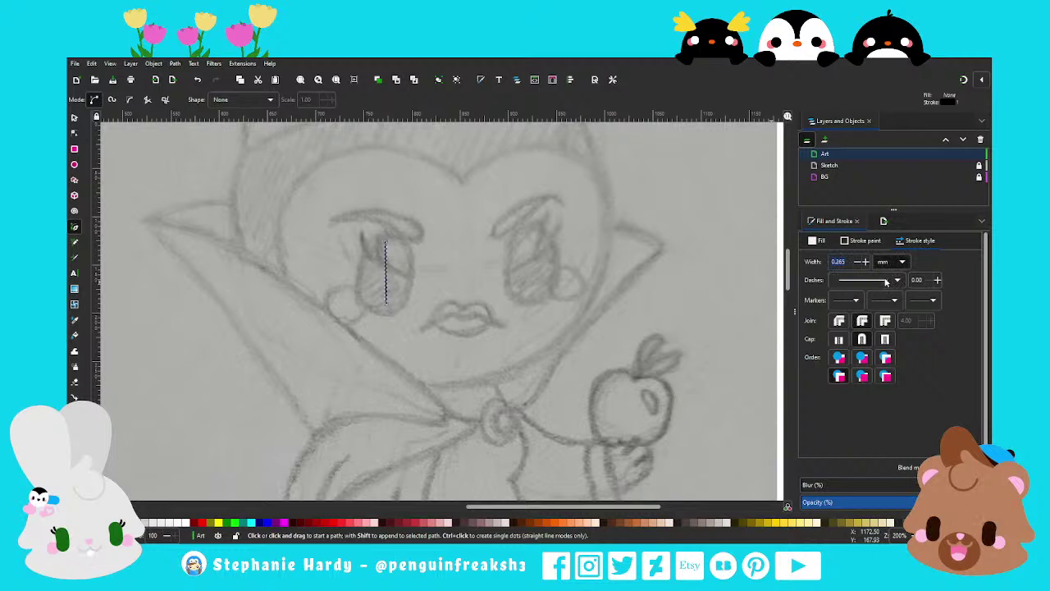
{"action": "scroll", "coordinate": [890, 262], "scroll_direction": "up", "scroll_amount": 3}
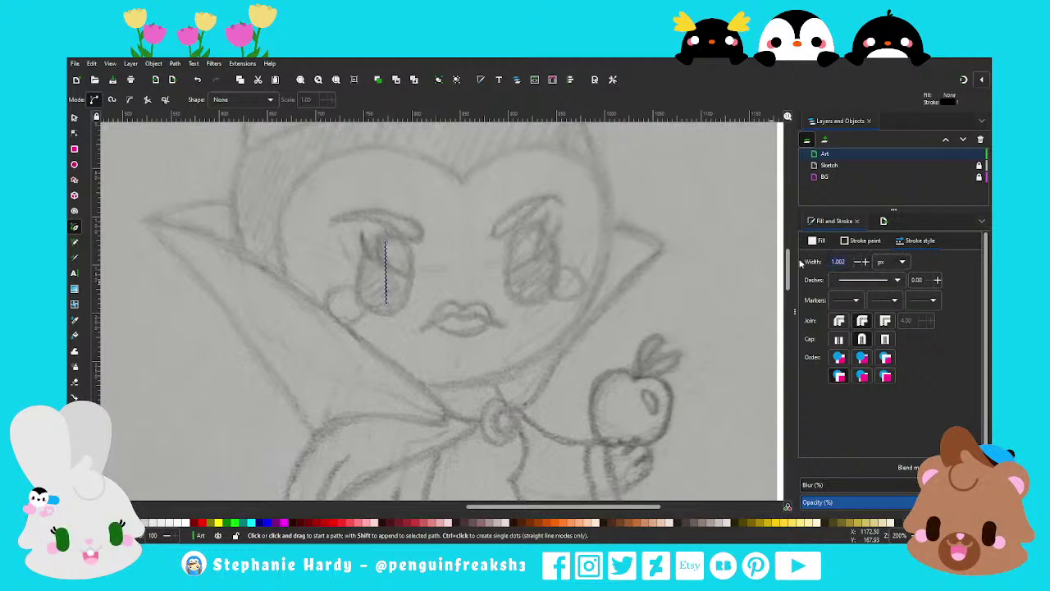
{"action": "type", "text": "20"}
{"action": "key", "text": "Return"}
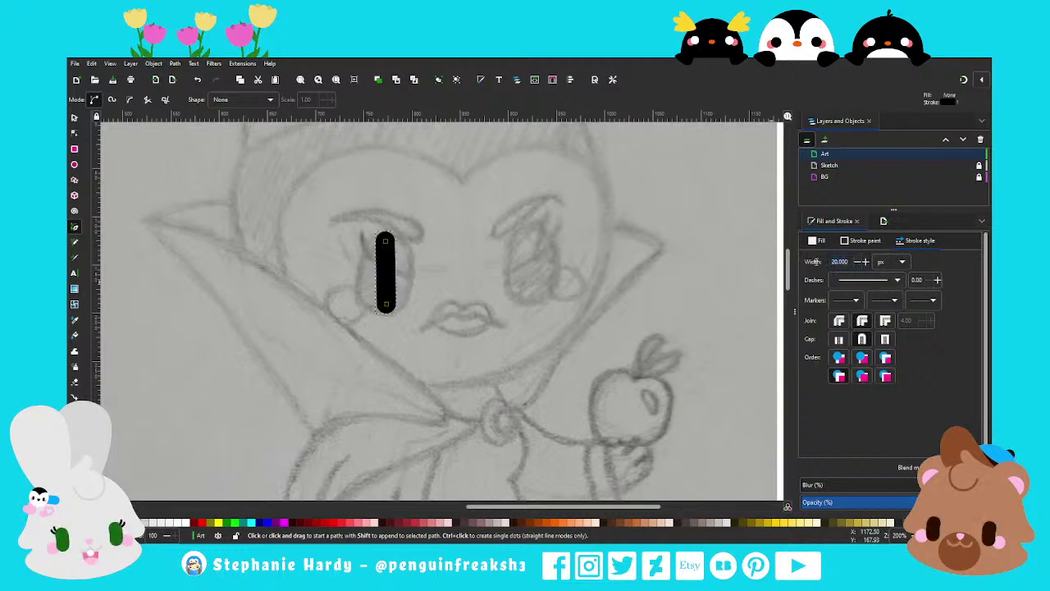
{"action": "type", "text": "60"}
{"action": "key", "text": "Return"}
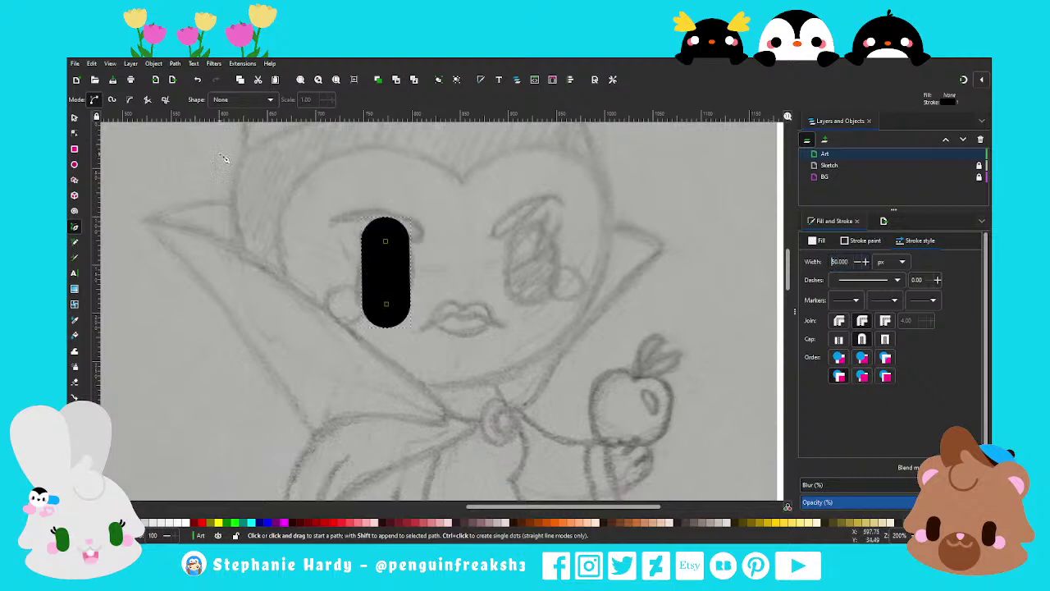
Shorten the eye line from both ends into a bean-shaped eye
{"action": "left_click", "coordinate": [73, 134]}
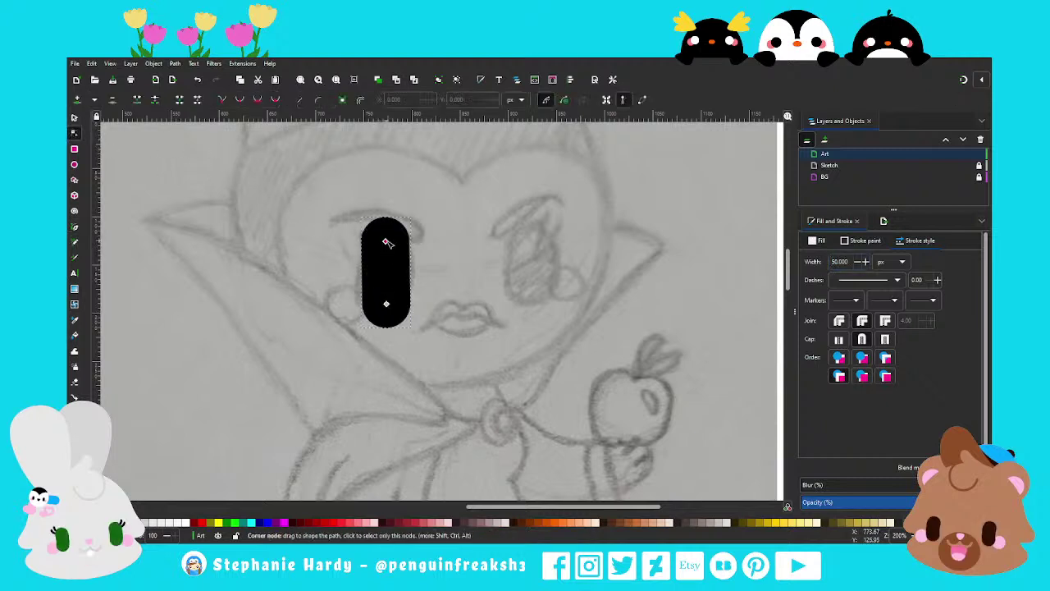
{"action": "left_click_drag", "start_coordinate": [384, 241], "coordinate": [387, 258]}
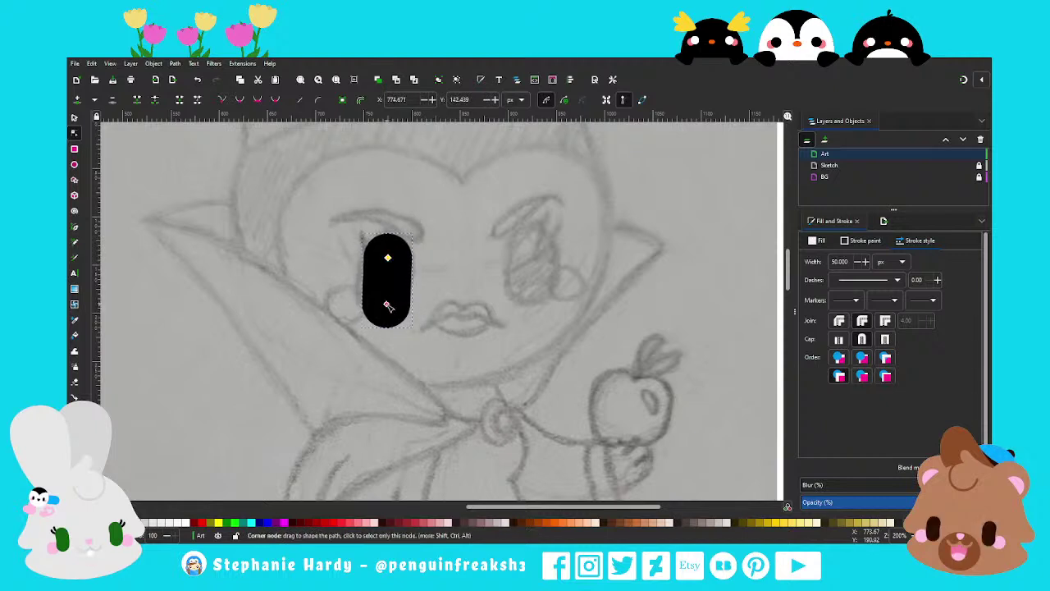
{"action": "mouse_move", "coordinate": [387, 305]}
{"action": "left_mouse_down"}
{"action": "mouse_move", "coordinate": [392, 274]}
{"action": "mouse_move", "coordinate": [389, 292]}
{"action": "left_mouse_up"}
{"action": "scroll", "coordinate": [397, 285], "scroll_direction": "up", "scroll_amount": 1}
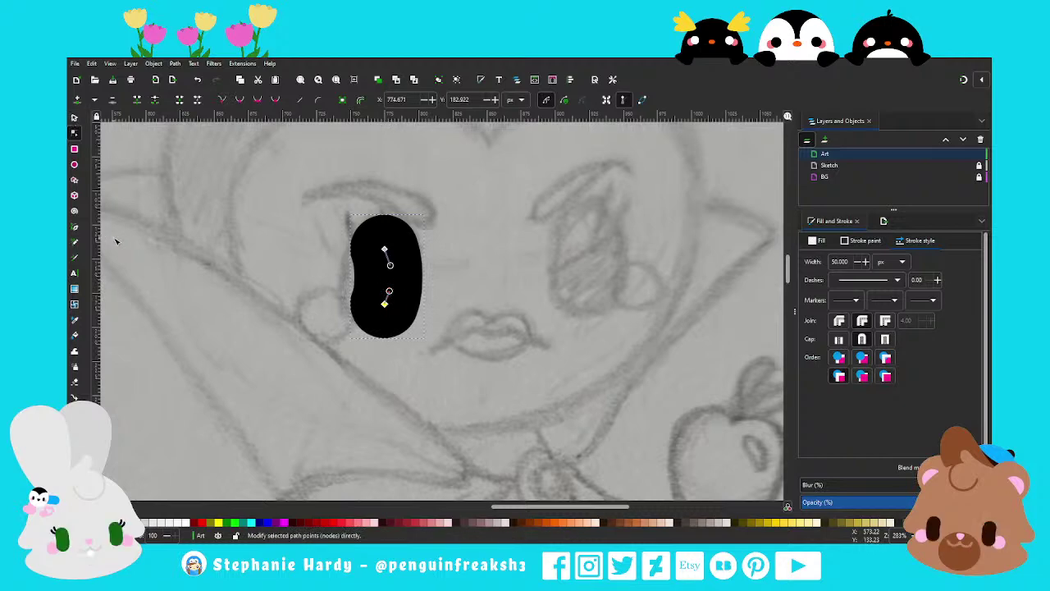
{"action": "left_click", "coordinate": [74, 227]}
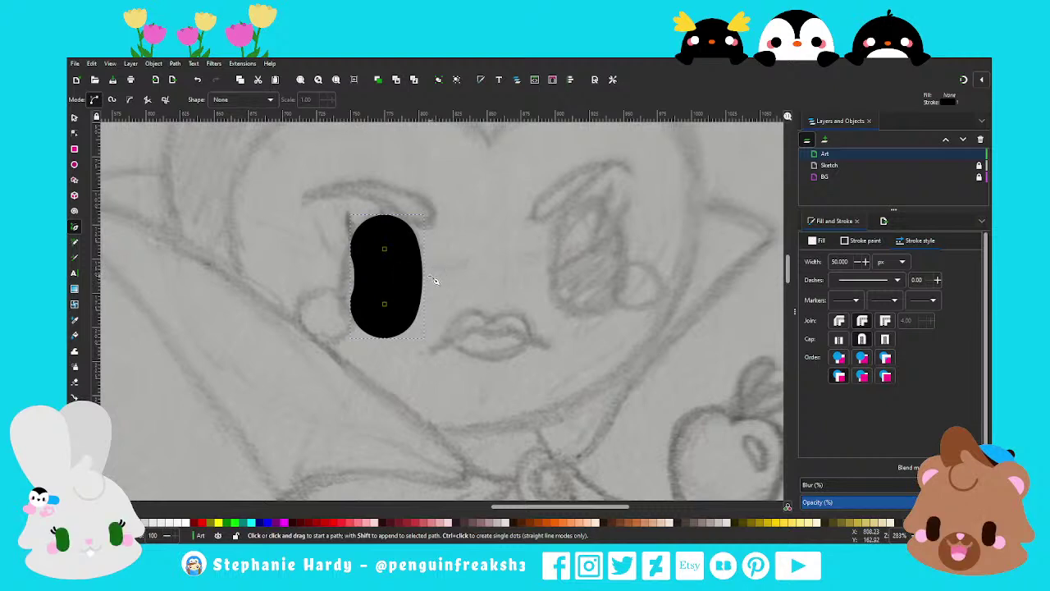
Pen-draw a closed four-sided lid shape over the top of the eye
{"action": "left_click", "coordinate": [432, 262]}
{"action": "left_click", "coordinate": [350, 249]}
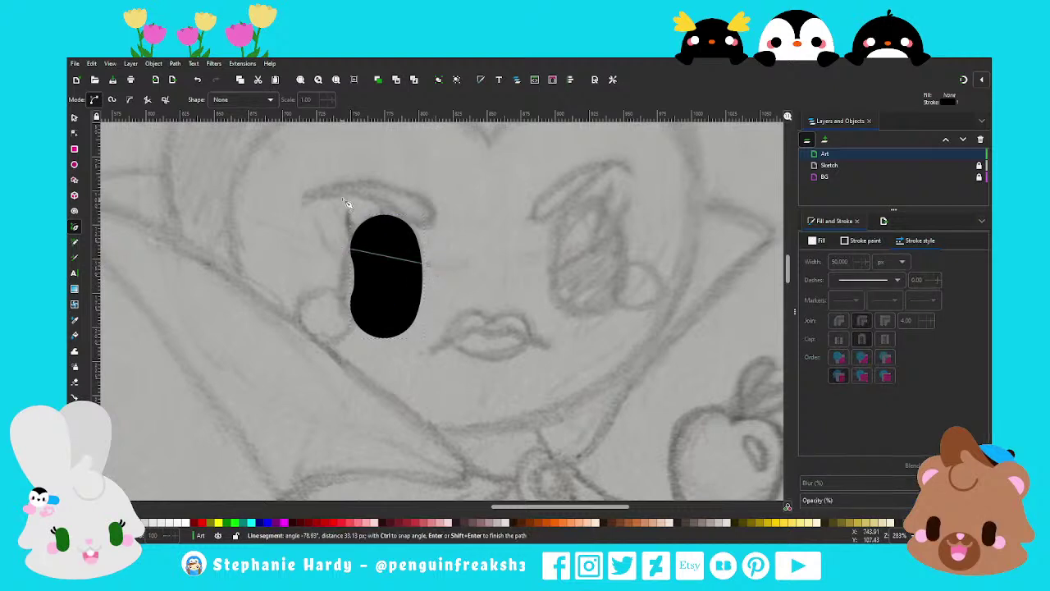
{"action": "left_click", "coordinate": [343, 200]}
{"action": "left_click", "coordinate": [436, 205]}
{"action": "left_click", "coordinate": [430, 263]}
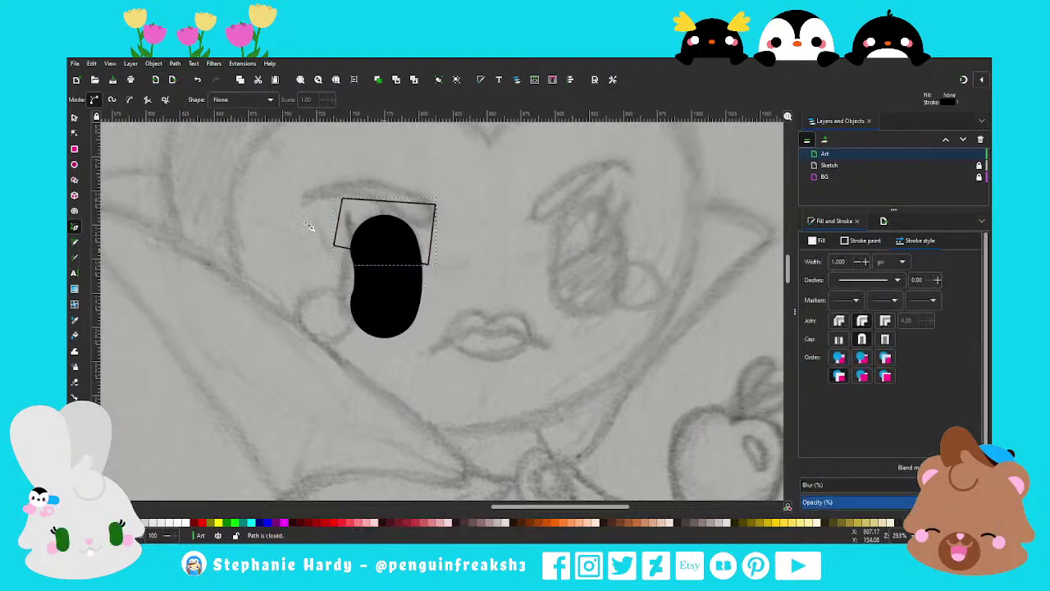
Give the lid shape a flat fill sampled from the purple palette swatch
{"action": "left_click", "coordinate": [821, 240]}
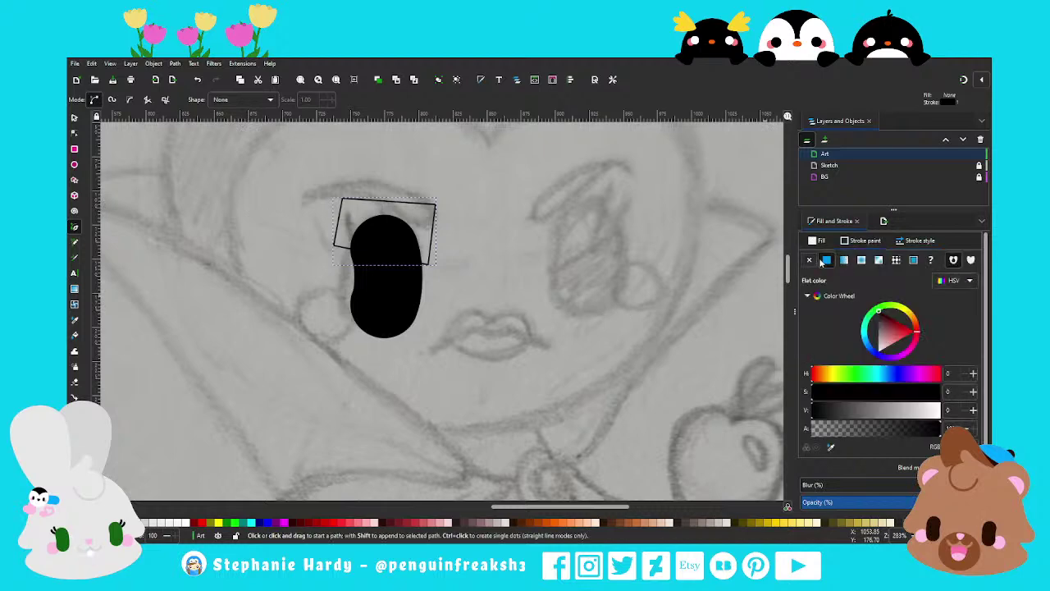
{"action": "left_click", "coordinate": [826, 259]}
{"action": "scroll", "coordinate": [506, 277], "scroll_direction": "down", "scroll_amount": 1}
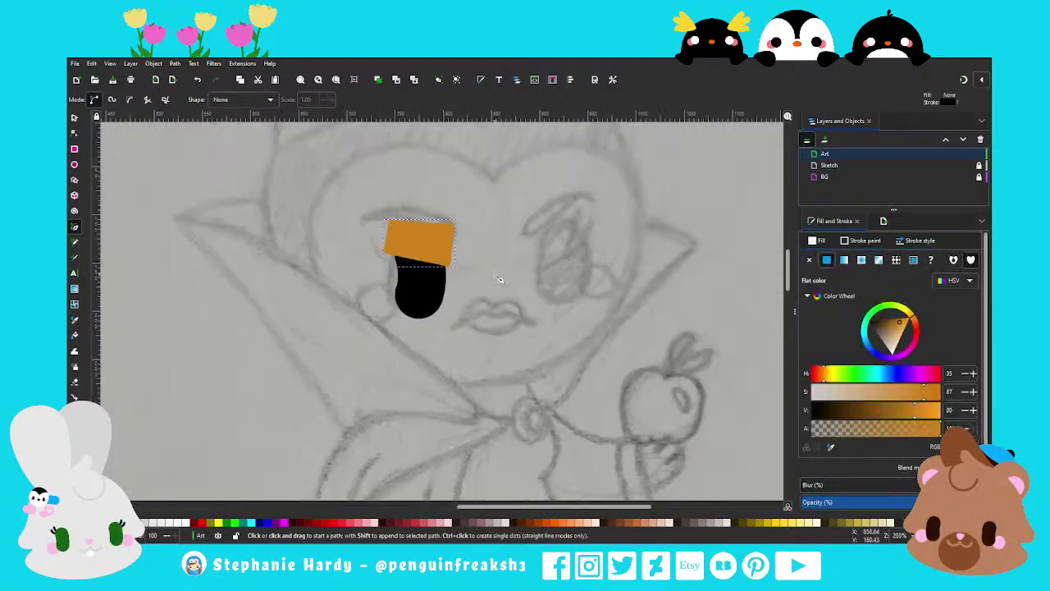
{"action": "scroll", "coordinate": [494, 285], "scroll_direction": "down", "scroll_amount": 2}
{"action": "scroll", "coordinate": [493, 287], "scroll_direction": "down", "scroll_amount": 1}
{"action": "left_click", "coordinate": [829, 448]}
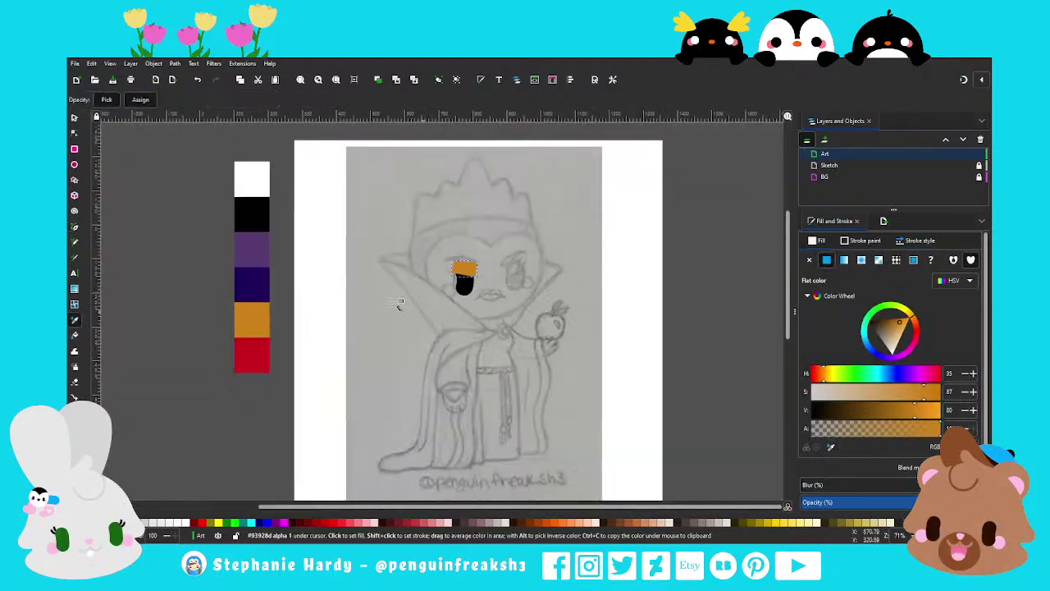
{"action": "left_click", "coordinate": [252, 254]}
{"action": "scroll", "coordinate": [470, 282], "scroll_direction": "up", "scroll_amount": 2}
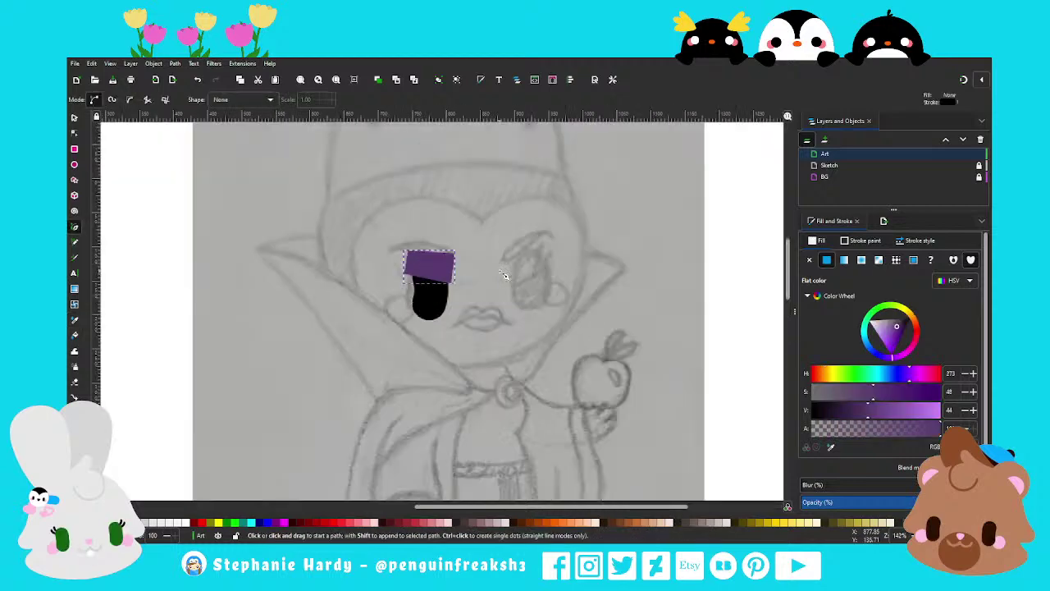
{"action": "scroll", "coordinate": [492, 277], "scroll_direction": "up", "scroll_amount": 1}
{"action": "scroll", "coordinate": [502, 275], "scroll_direction": "up", "scroll_amount": 1}
{"action": "scroll", "coordinate": [395, 295], "scroll_direction": "up", "scroll_amount": 1}
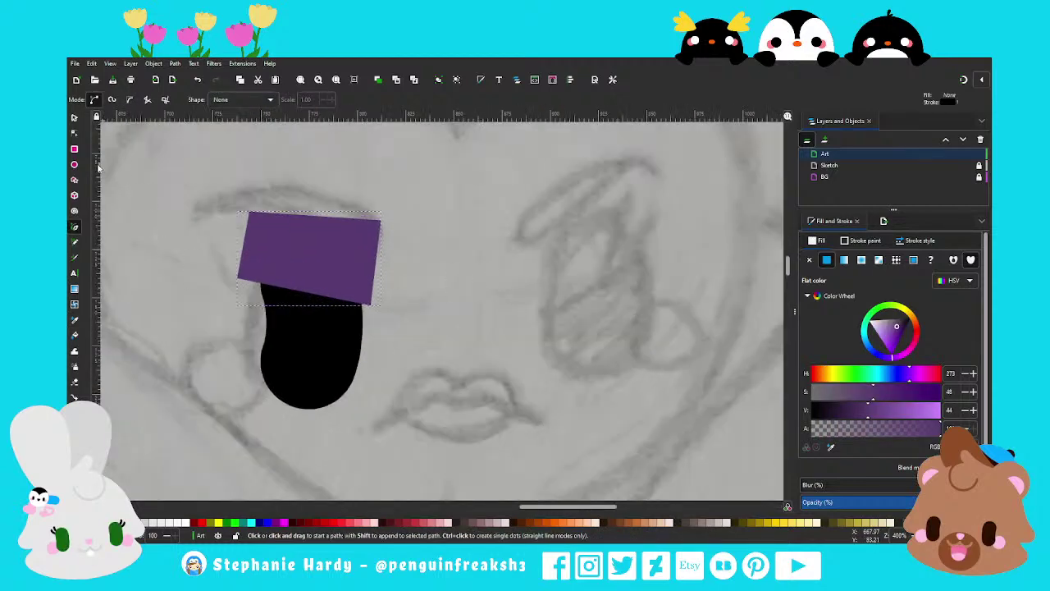
Lower the lid's bottom-right and left corners, then select the black eye
{"action": "left_click", "coordinate": [75, 134]}
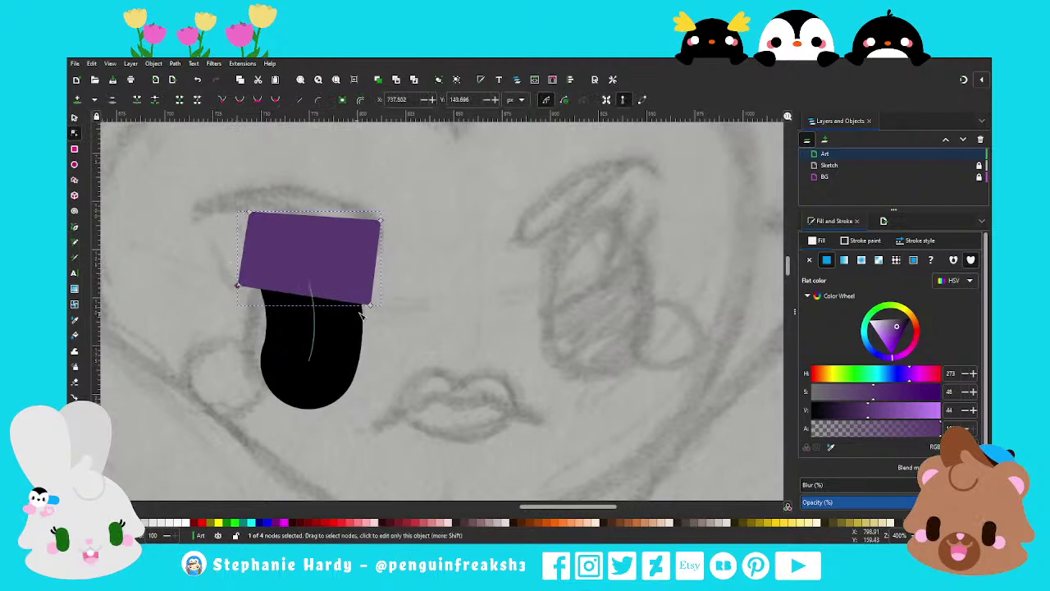
{"action": "left_click_drag", "start_coordinate": [371, 306], "coordinate": [377, 314]}
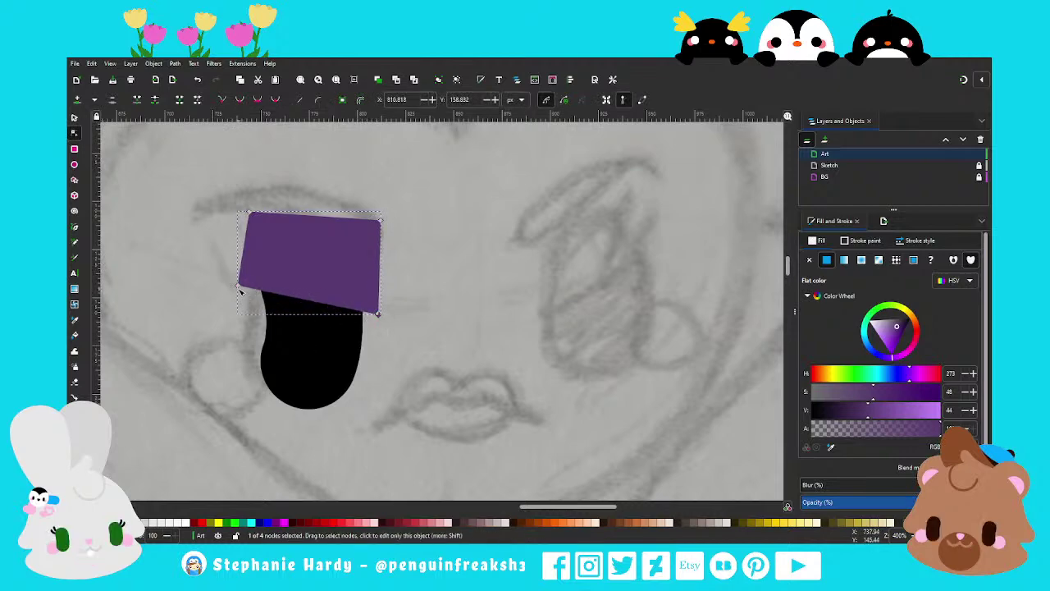
{"action": "left_click_drag", "start_coordinate": [237, 286], "coordinate": [237, 292]}
{"action": "key", "text": "s"}
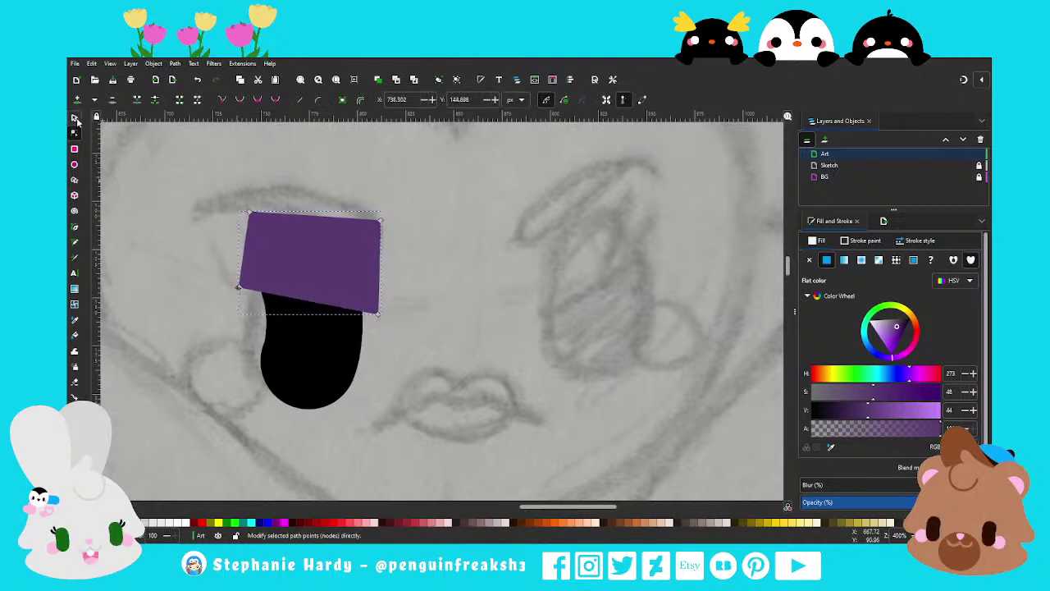
{"action": "left_click", "coordinate": [297, 325]}
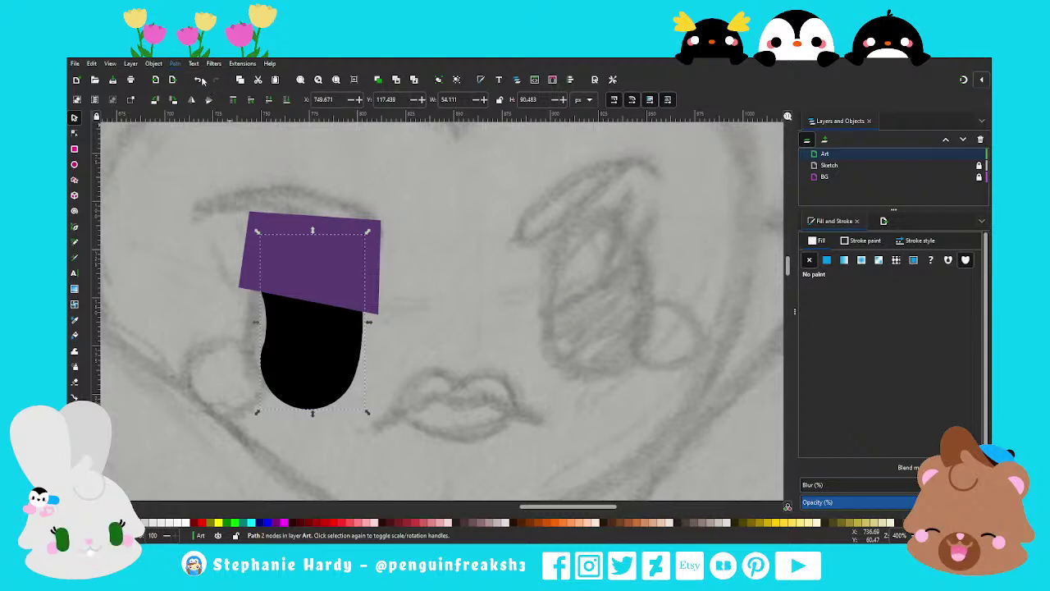
Convert the black eye stroke into a filled path
{"action": "key", "text": "shift+ctrl+c"}
{"action": "left_click", "coordinate": [74, 135]}
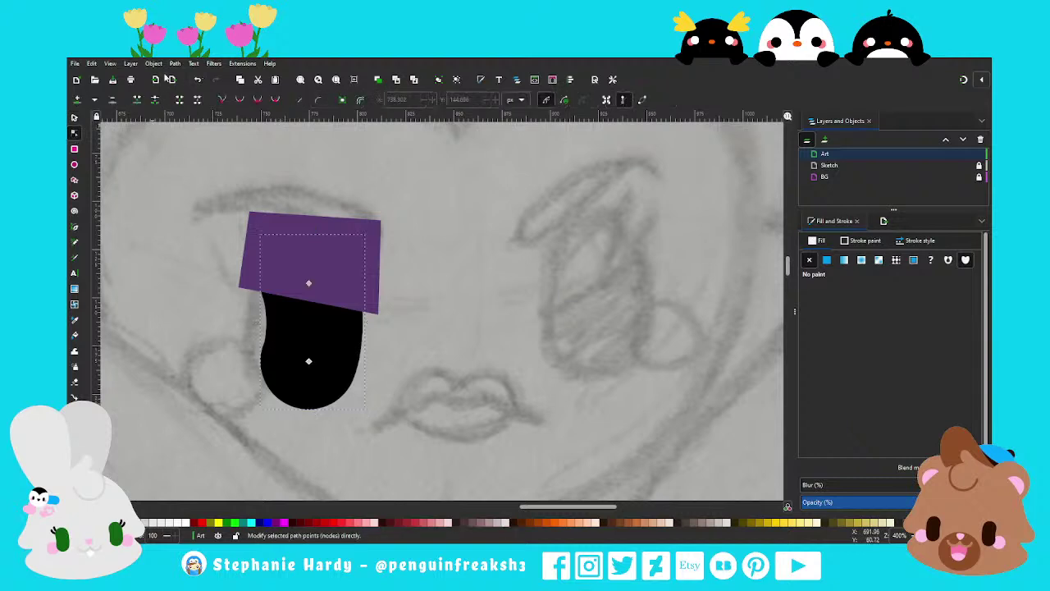
{"action": "key", "text": "ctrl+shift+g"}
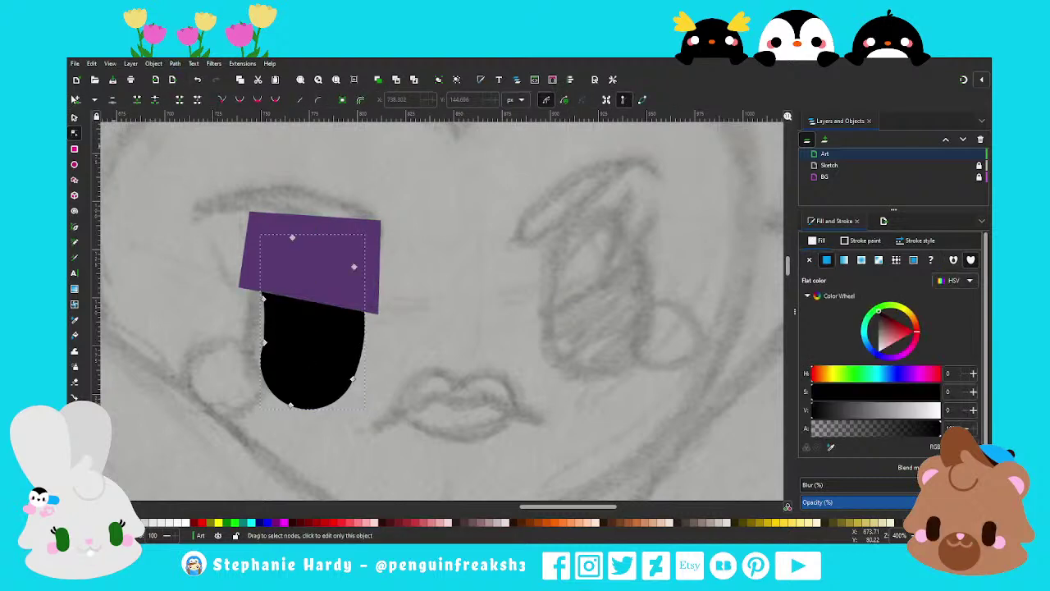
{"action": "left_click", "coordinate": [73, 119]}
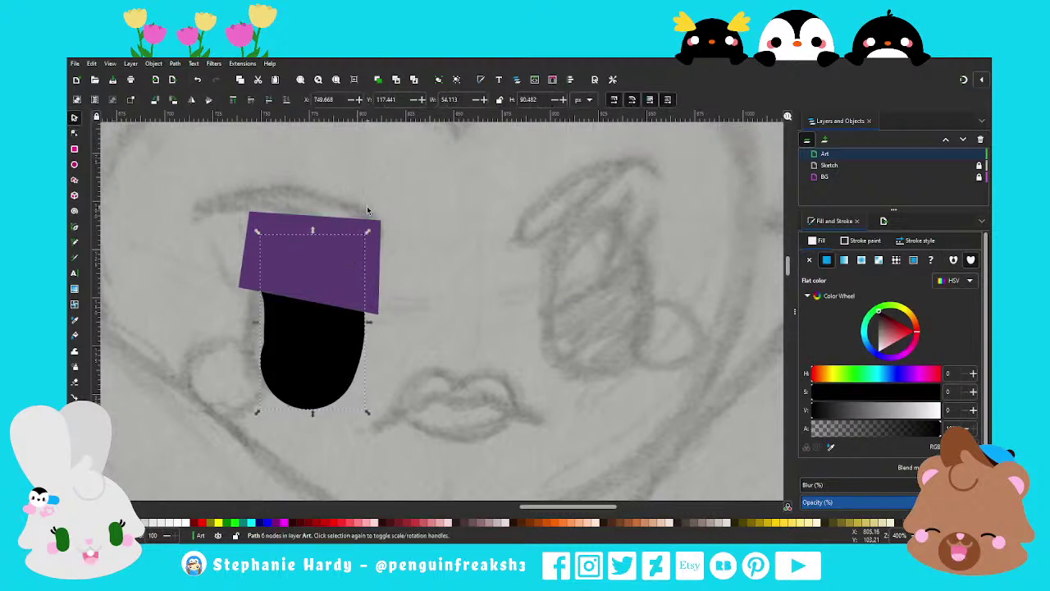
Duplicate the eye and intersect it with the purple lid to trim the lid
{"action": "left_click", "coordinate": [378, 79]}
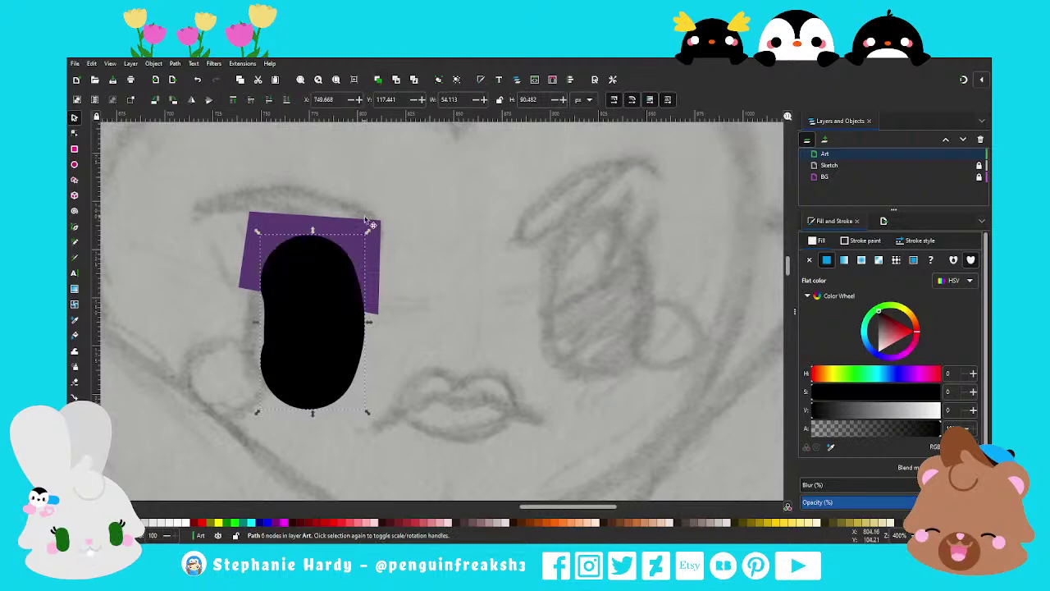
{"action": "left_click", "coordinate": [346, 231], "text": "shift"}
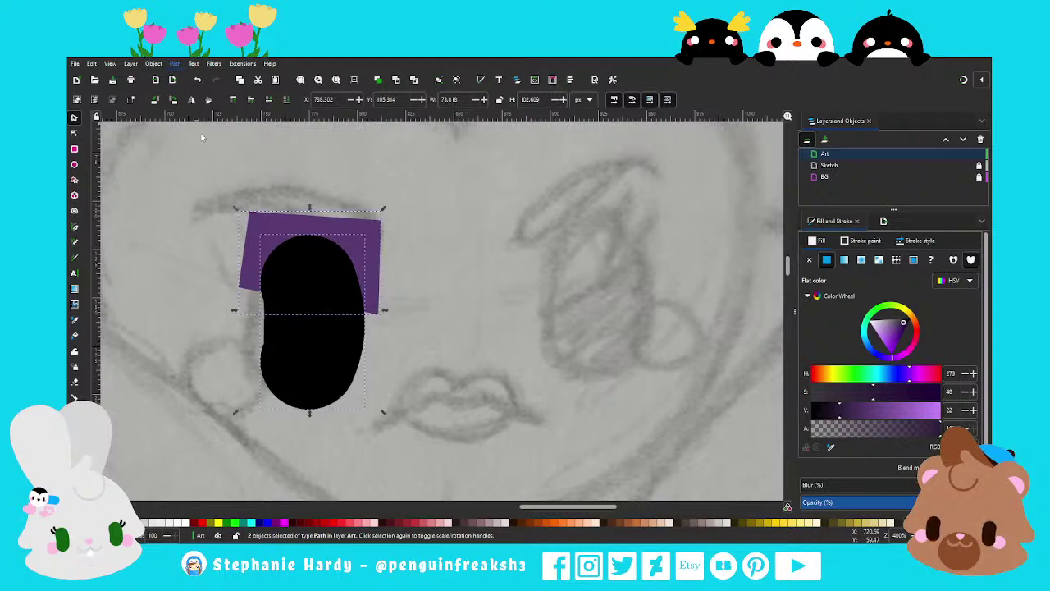
{"action": "key", "text": "ctrl+asterisk"}
{"action": "key", "text": "Escape"}
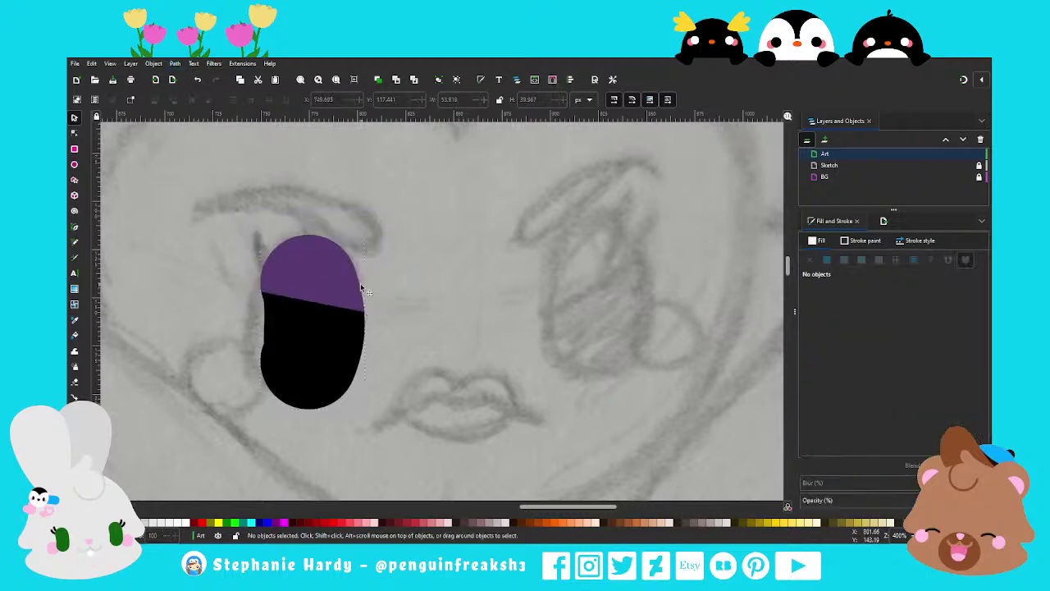
{"action": "scroll", "coordinate": [336, 283], "scroll_direction": "down", "scroll_amount": 1}
{"action": "scroll", "coordinate": [337, 283], "scroll_direction": "down", "scroll_amount": 1}
{"action": "scroll", "coordinate": [321, 346], "scroll_direction": "up", "scroll_amount": 2}
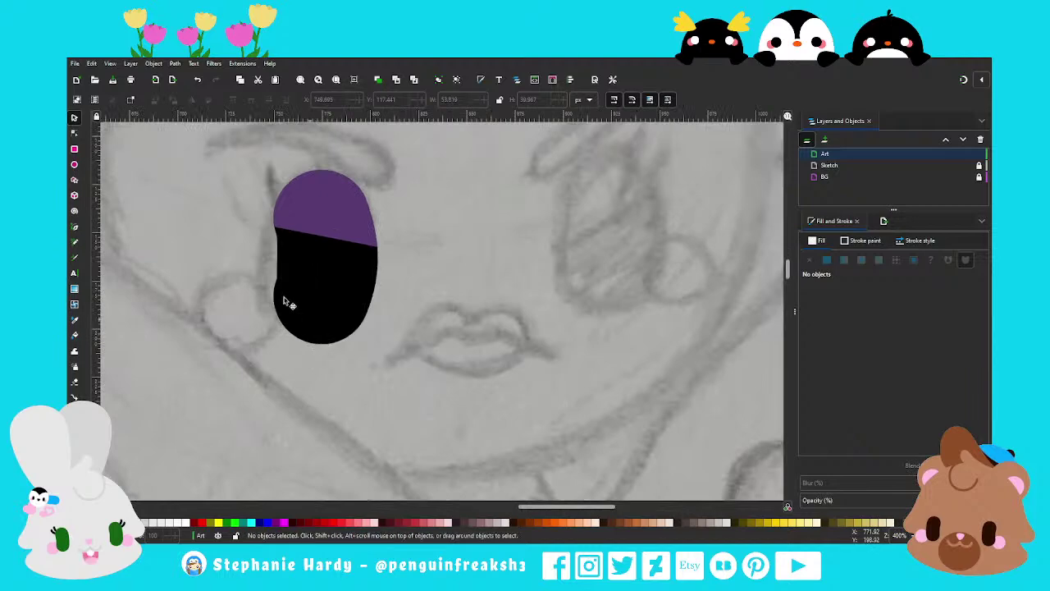
Select the node on the black eye's left edge for editing
{"action": "key", "text": "n"}
{"action": "left_click", "coordinate": [277, 260]}
{"action": "scroll", "coordinate": [266, 261], "scroll_direction": "up", "scroll_amount": 2}
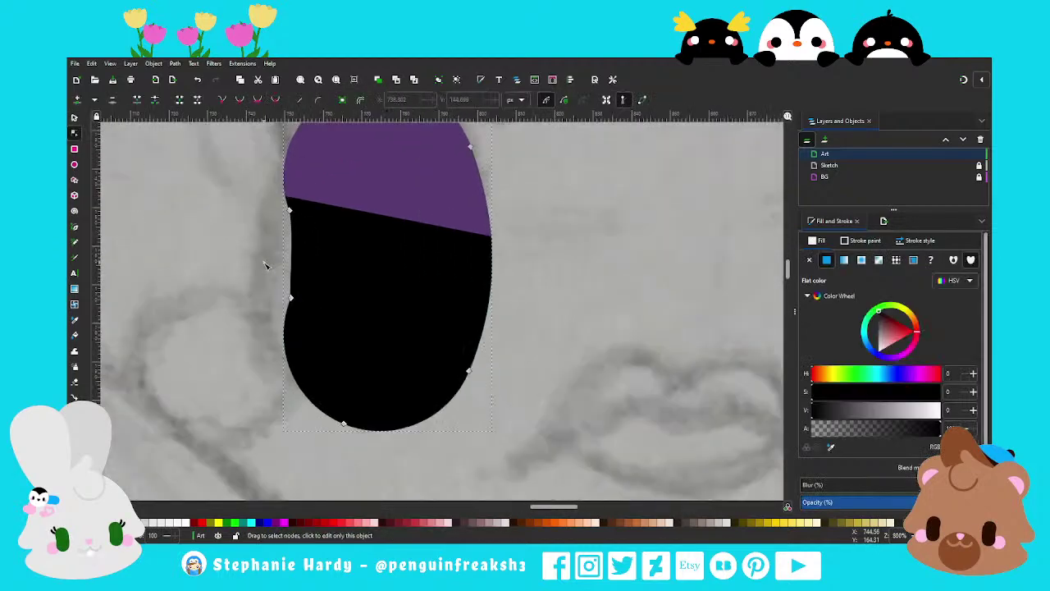
{"action": "mouse_move", "coordinate": [265, 264]}
{"action": "left_mouse_down"}
{"action": "mouse_move", "coordinate": [317, 328]}
{"action": "mouse_move", "coordinate": [295, 289]}
{"action": "left_mouse_up"}
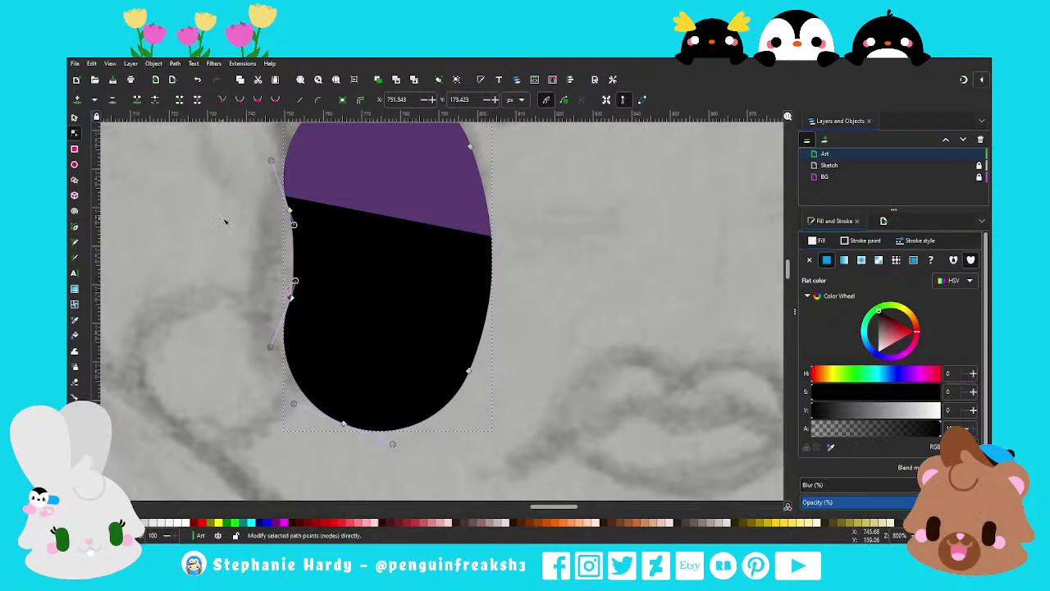
{"action": "left_click", "coordinate": [72, 117]}
{"action": "key", "text": "Escape"}
Pull the left-edge node's handle up so the eye's left side curves inward
{"action": "key", "text": "n"}
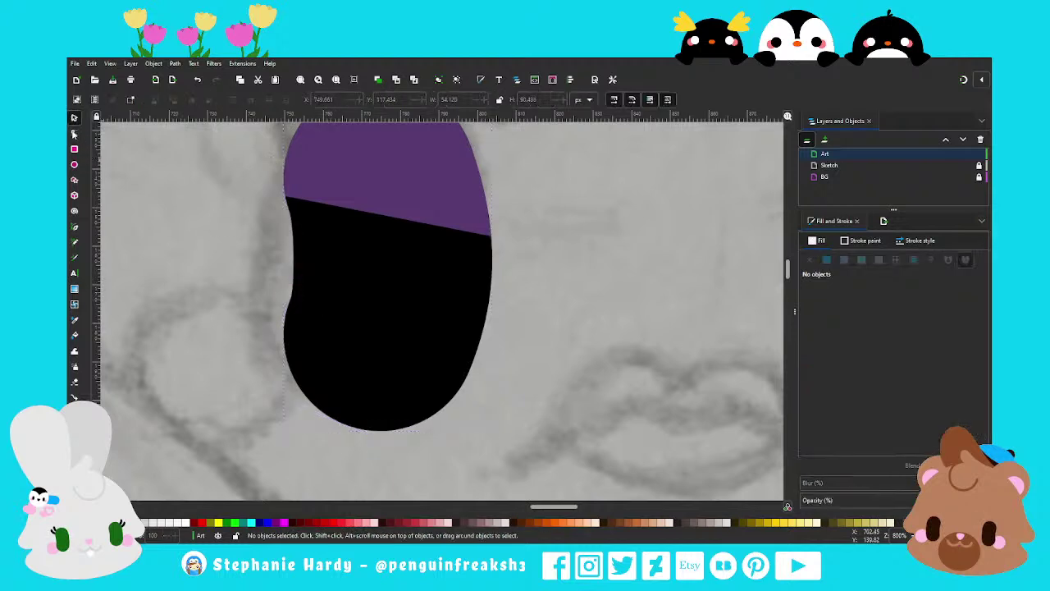
{"action": "left_click", "coordinate": [315, 348]}
{"action": "scroll", "coordinate": [309, 320], "scroll_direction": "up", "scroll_amount": 1, "text": "ctrl"}
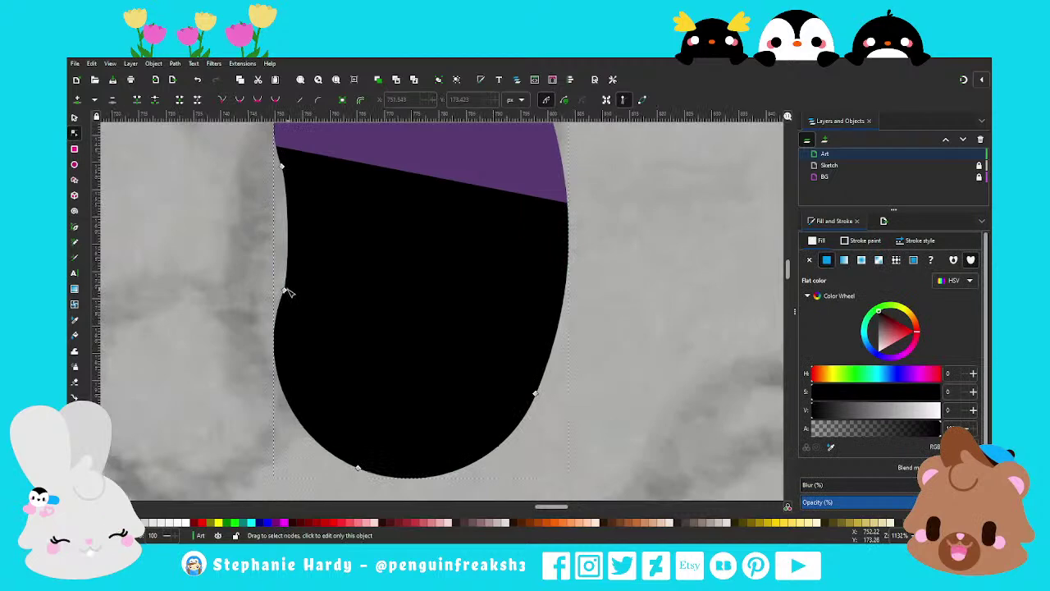
{"action": "left_click", "coordinate": [284, 289]}
{"action": "left_click_drag", "start_coordinate": [288, 276], "coordinate": [293, 255]}
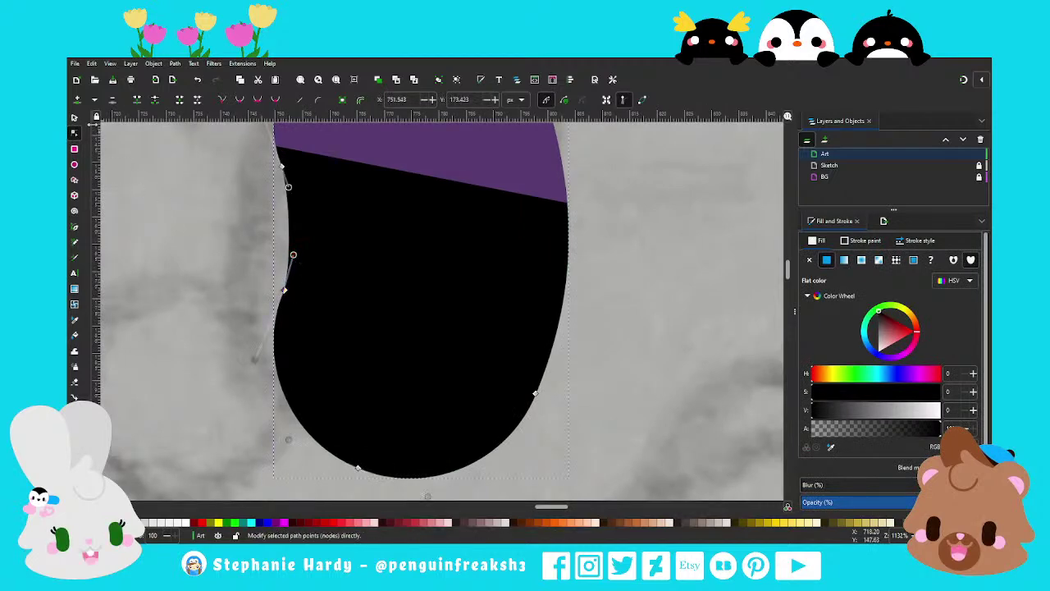
{"action": "key", "text": "Escape"}
{"action": "key", "text": "s"}
{"action": "scroll", "coordinate": [330, 352], "scroll_direction": "down", "scroll_amount": 2, "text": "ctrl"}
{"action": "scroll", "coordinate": [319, 353], "scroll_direction": "down", "scroll_amount": 1, "text": "ctrl"}
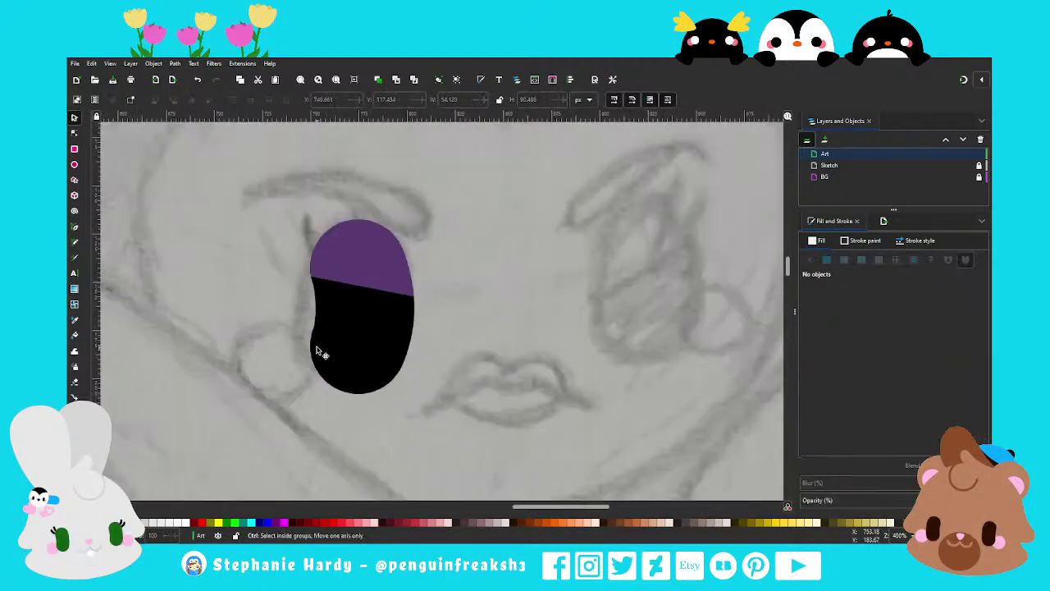
{"action": "scroll", "coordinate": [311, 350], "scroll_direction": "down", "scroll_amount": 2, "text": "ctrl"}
{"action": "scroll", "coordinate": [311, 350], "scroll_direction": "down", "scroll_amount": 1}
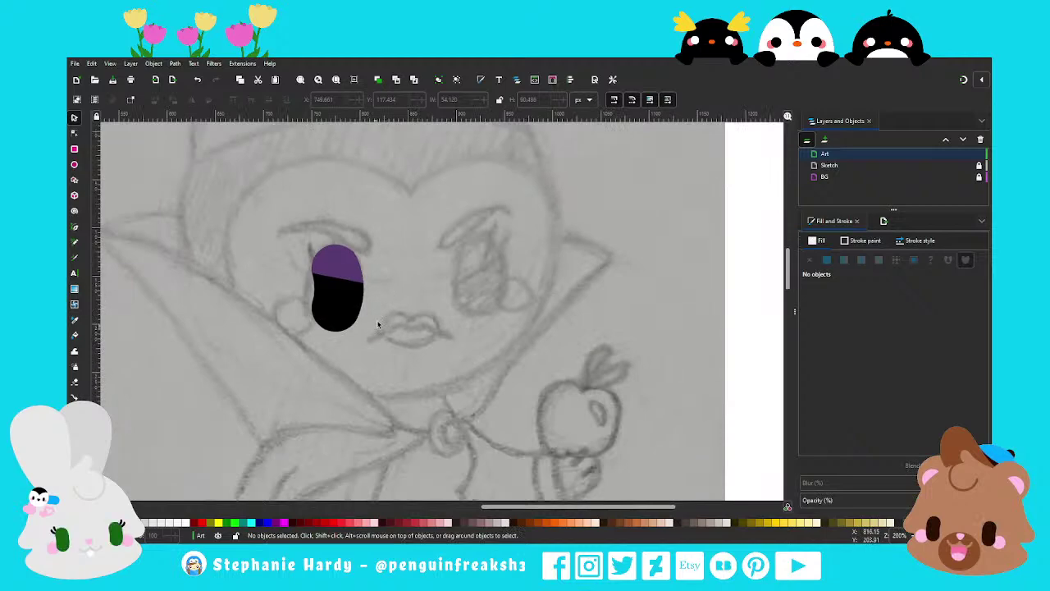
{"action": "scroll", "coordinate": [347, 251], "scroll_direction": "up", "scroll_amount": 1, "text": "ctrl"}
{"action": "scroll", "coordinate": [340, 253], "scroll_direction": "up", "scroll_amount": 1, "text": "ctrl"}
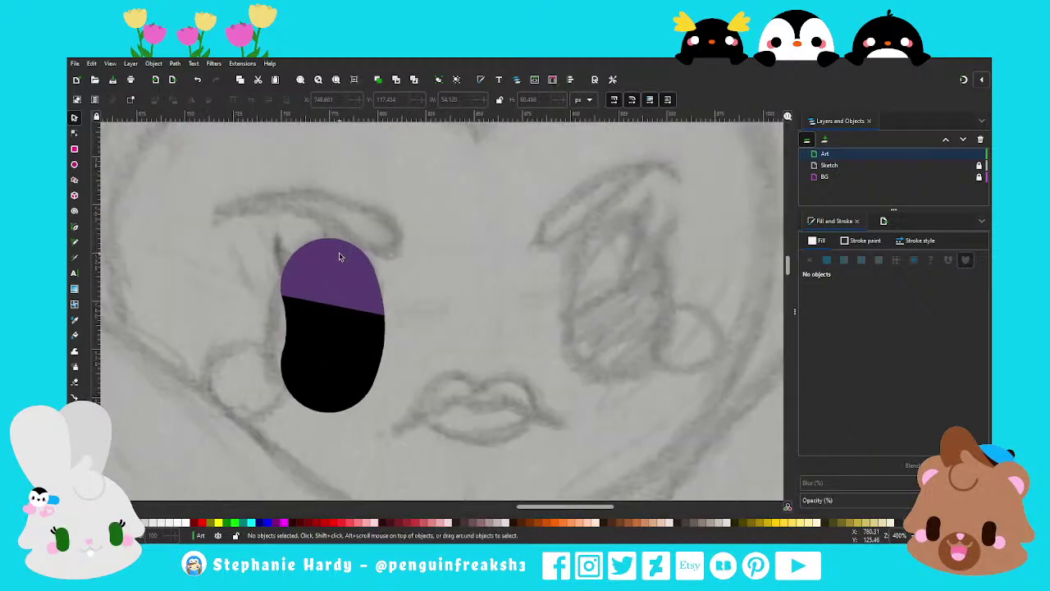
Draw a lash line from the eye's upper-left edge with a 10 px stroke
{"action": "left_click", "coordinate": [73, 228]}
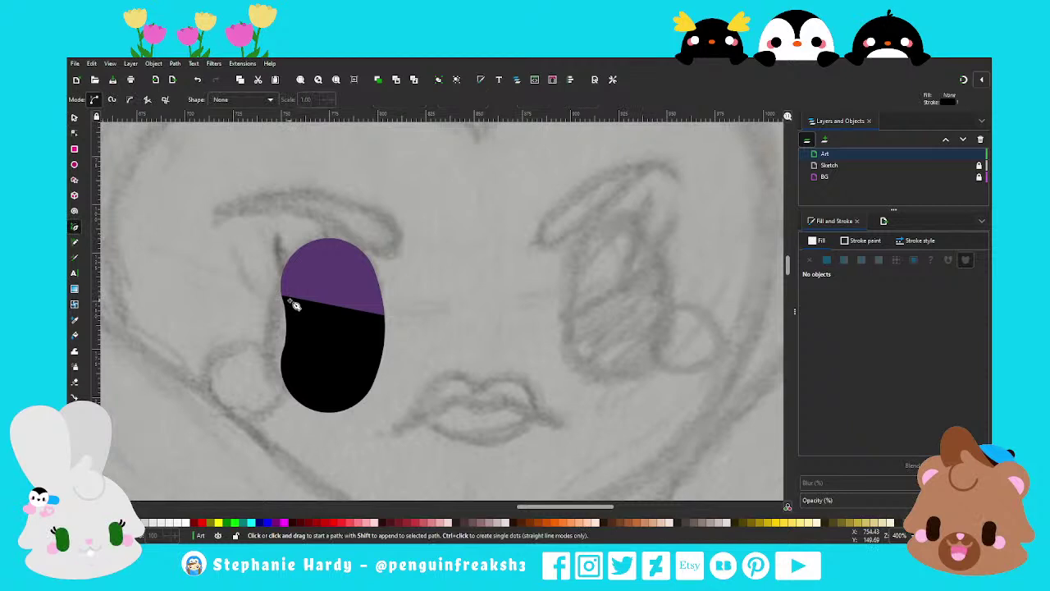
{"action": "left_click", "coordinate": [291, 300]}
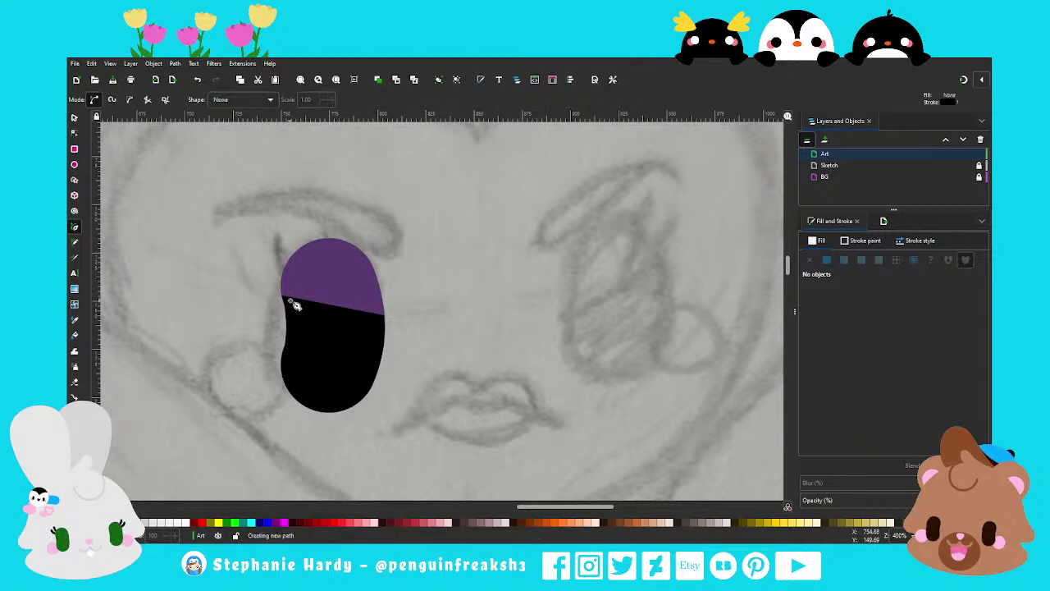
{"action": "left_click", "coordinate": [258, 264]}
{"action": "key", "text": "Return"}
{"action": "type", "text": "10"}
{"action": "key", "text": "Return"}
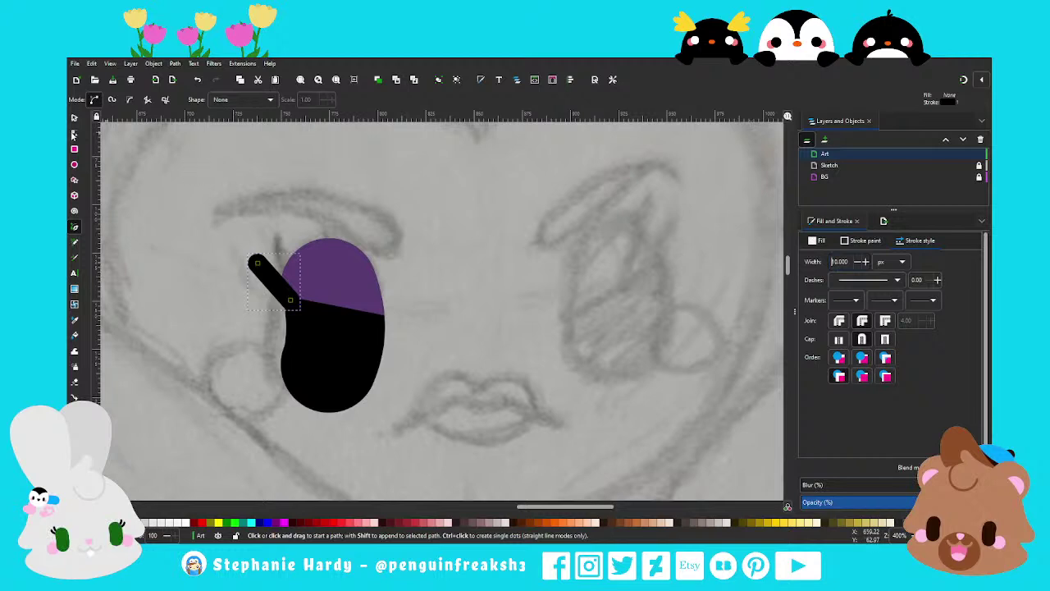
Move the lash's endpoints to curve it up from the eye
{"action": "key", "text": "n"}
{"action": "mouse_move", "coordinate": [290, 300]}
{"action": "left_mouse_down"}
{"action": "mouse_move", "coordinate": [264, 287]}
{"action": "mouse_move", "coordinate": [295, 309]}
{"action": "left_mouse_up"}
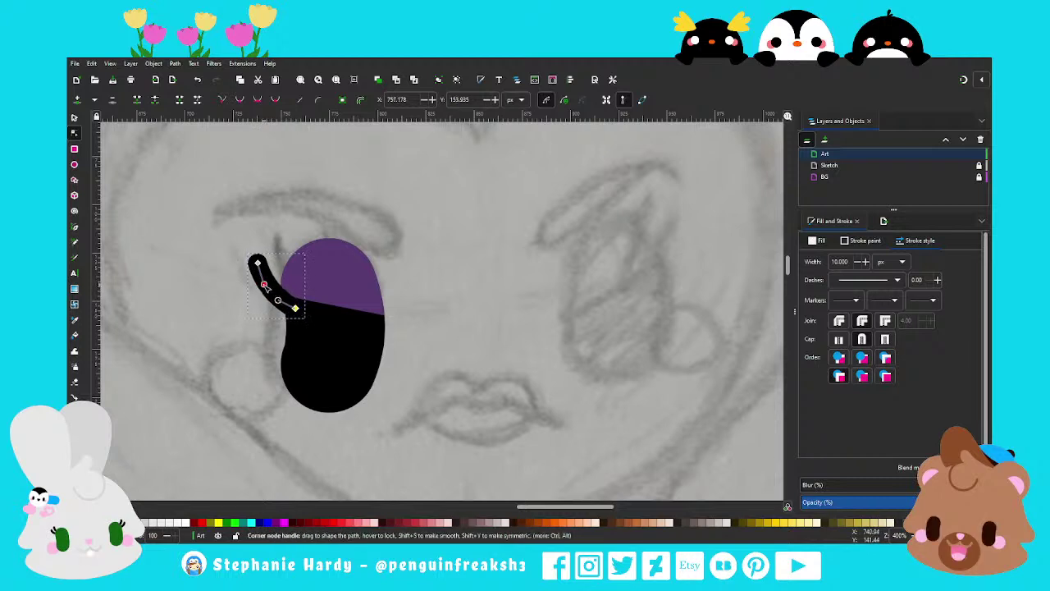
{"action": "left_click_drag", "start_coordinate": [257, 264], "coordinate": [275, 300]}
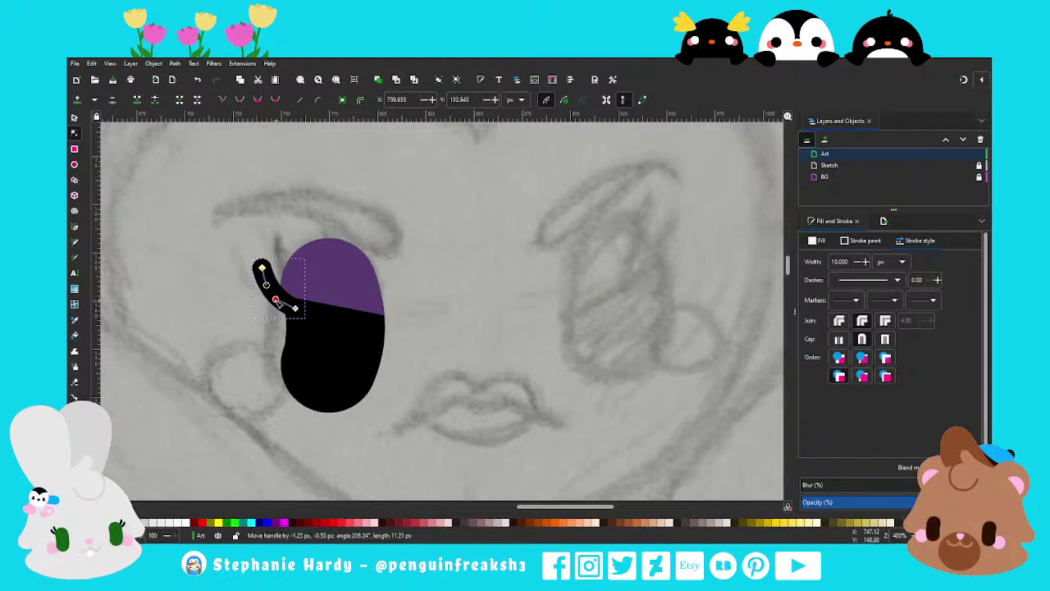
{"action": "left_click", "coordinate": [75, 117]}
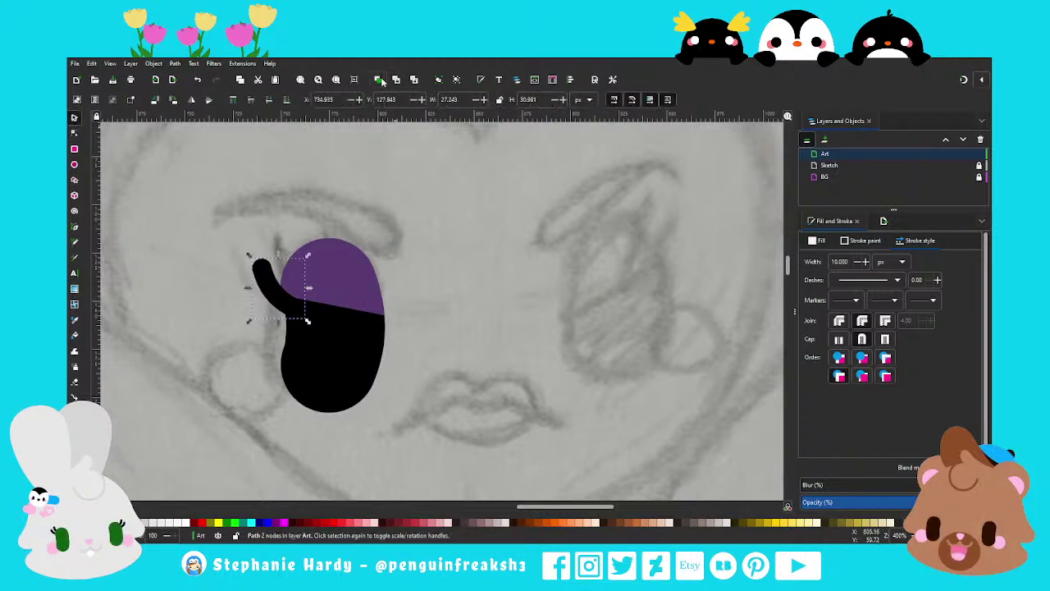
Duplicate the lash and move the copy right onto the purple lid
{"action": "key", "text": "ctrl+d"}
{"action": "mouse_move", "coordinate": [267, 279]}
{"action": "left_mouse_down"}
{"action": "mouse_move", "coordinate": [342, 264]}
{"action": "mouse_move", "coordinate": [297, 264]}
{"action": "mouse_move", "coordinate": [334, 252]}
{"action": "mouse_move", "coordinate": [300, 267]}
{"action": "left_mouse_up"}
{"action": "left_click", "coordinate": [296, 273]}
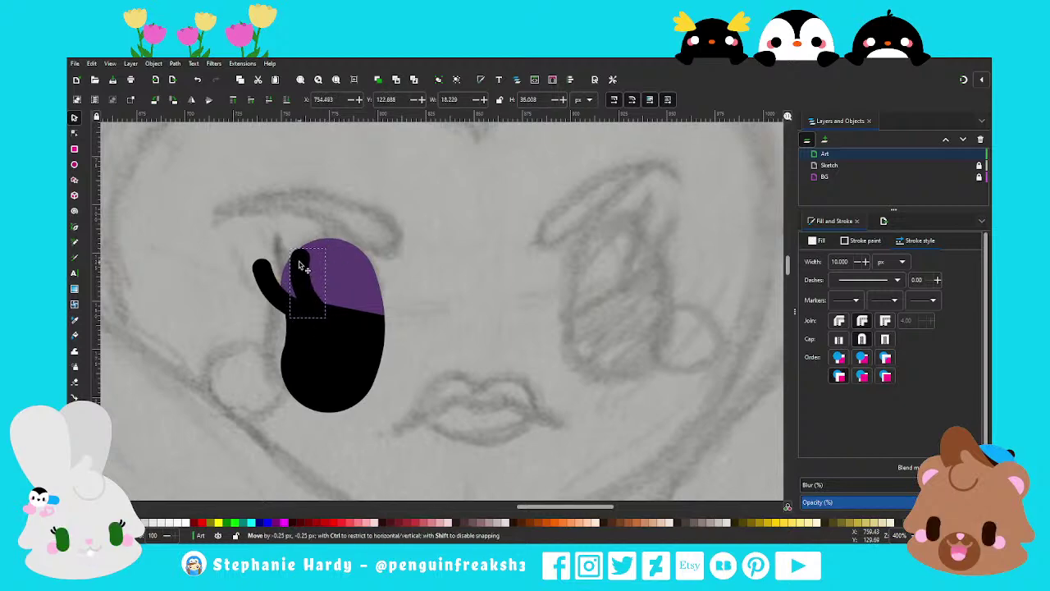
{"action": "key", "text": "Escape"}
{"action": "scroll", "coordinate": [278, 250], "scroll_direction": "down", "scroll_amount": 2}
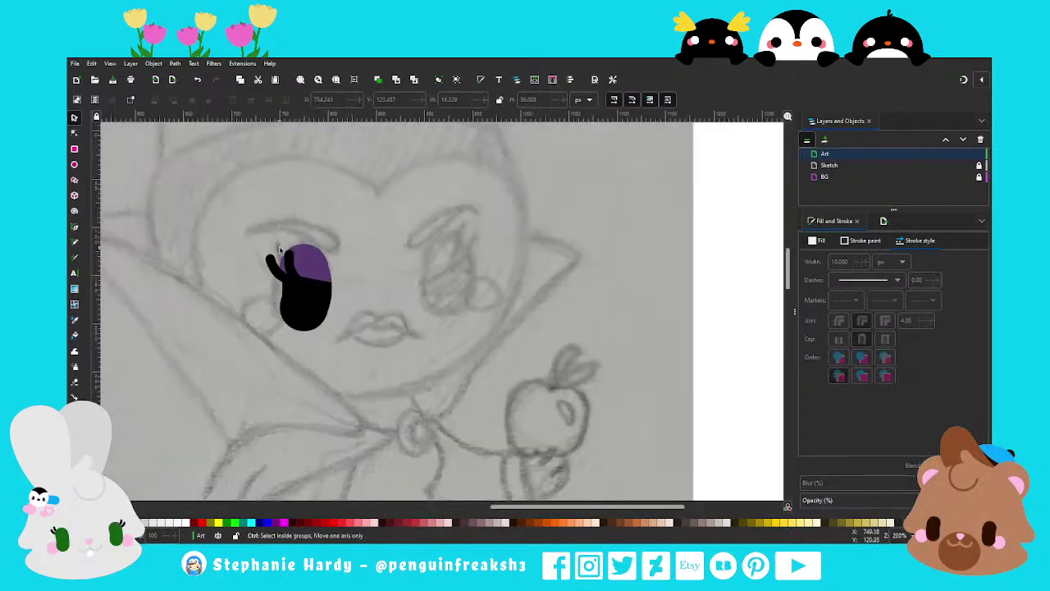
{"action": "left_click_drag", "start_coordinate": [350, 353], "coordinate": [401, 374]}
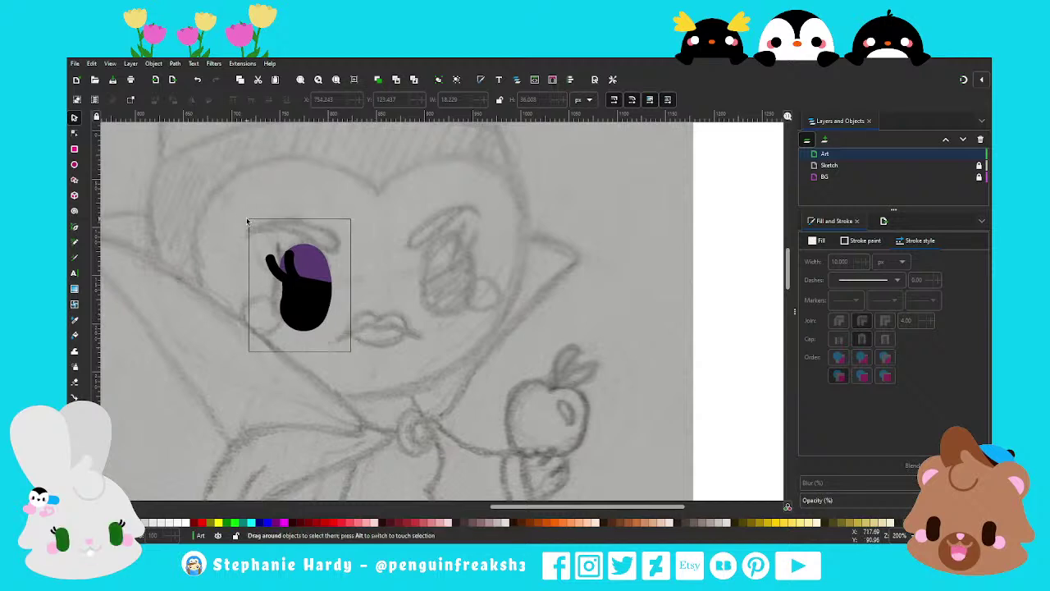
Draw a circle overlapping the eye's lower-left edge
{"action": "key", "text": "e"}
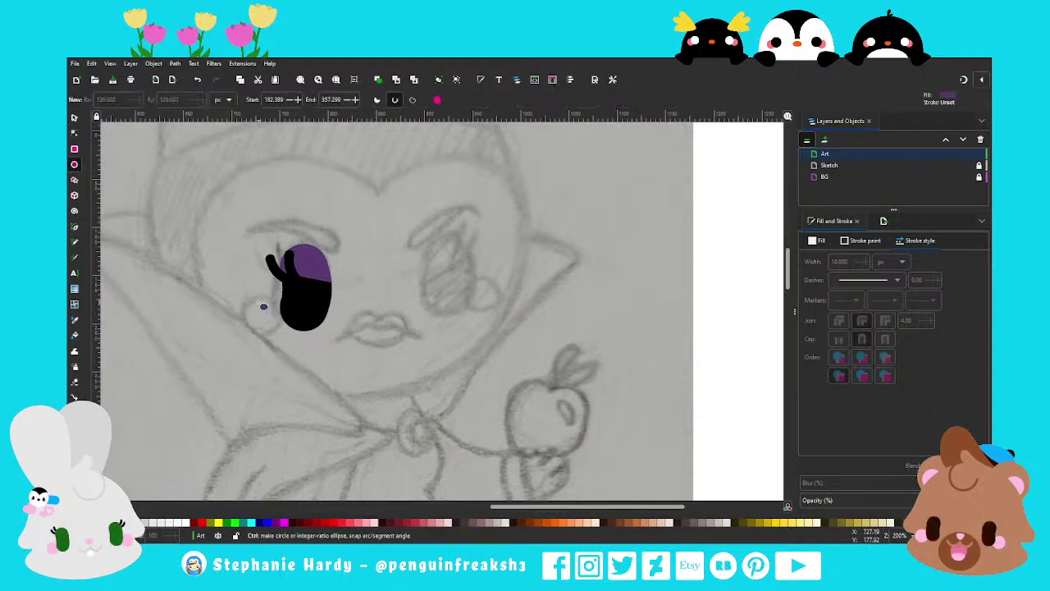
{"action": "left_click_drag", "start_coordinate": [262, 301], "coordinate": [296, 340]}
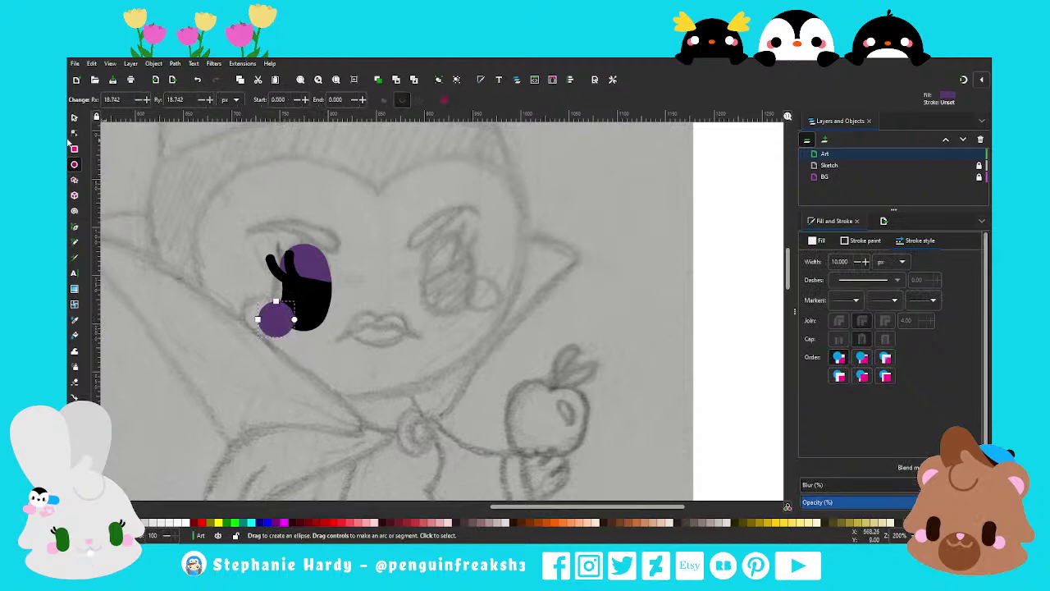
{"action": "key", "text": "s"}
{"action": "left_click_drag", "start_coordinate": [273, 327], "coordinate": [274, 326]}
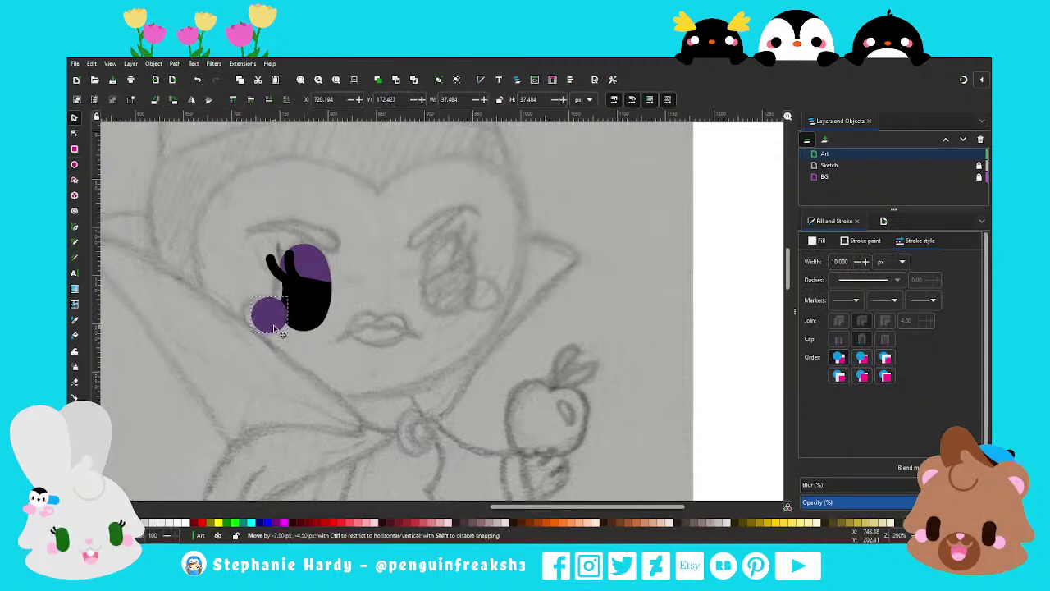
{"action": "scroll", "coordinate": [401, 333], "scroll_direction": "down", "scroll_amount": 3}
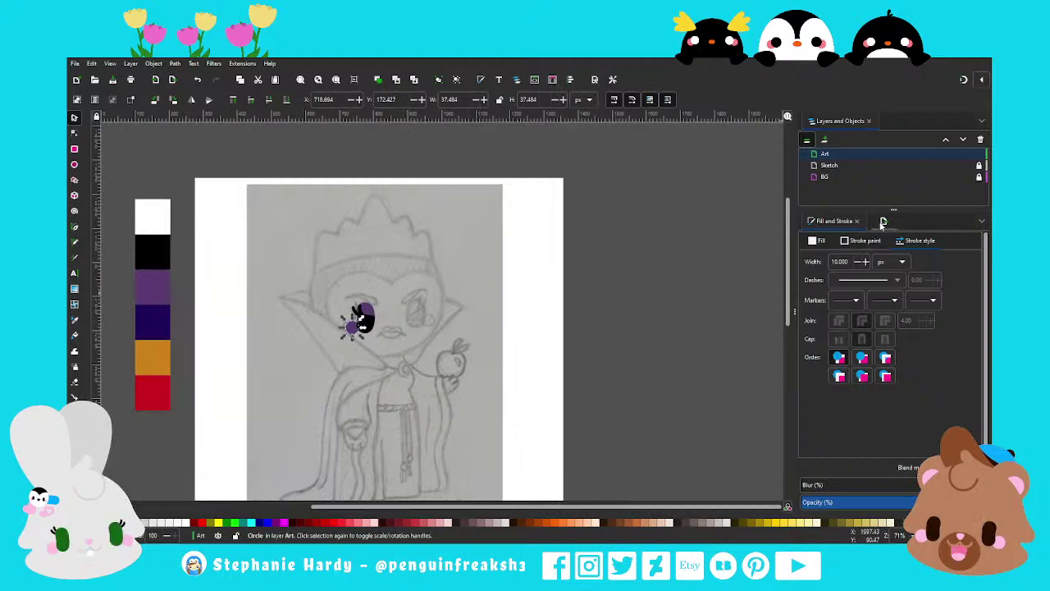
Fill the circle with the red palette swatch colour
{"action": "left_click", "coordinate": [831, 240]}
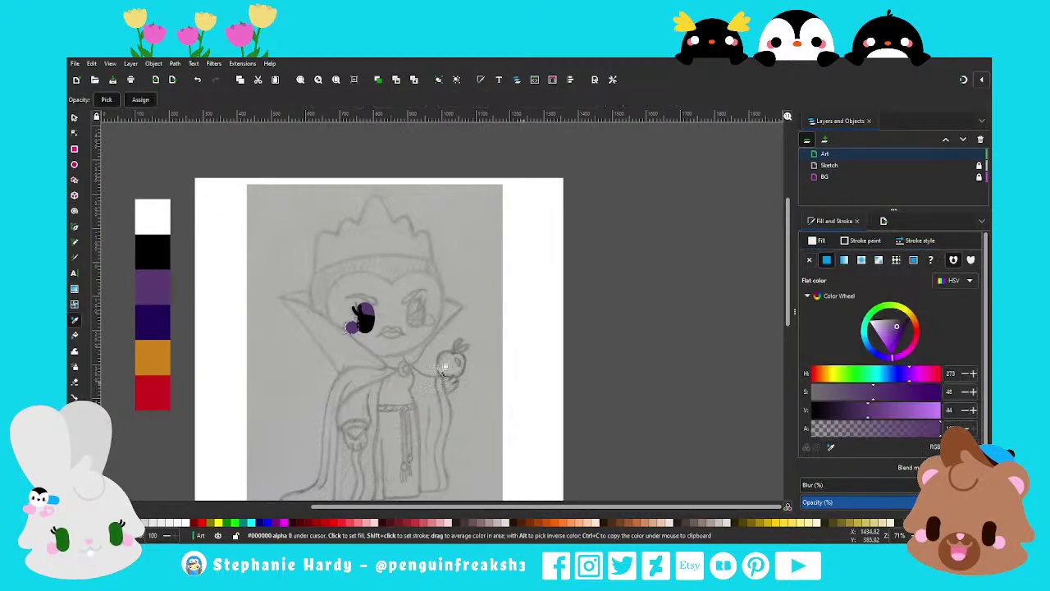
{"action": "left_click", "coordinate": [200, 522]}
{"action": "scroll", "coordinate": [409, 331], "scroll_direction": "up", "scroll_amount": 1}
{"action": "scroll", "coordinate": [406, 329], "scroll_direction": "up", "scroll_amount": 1}
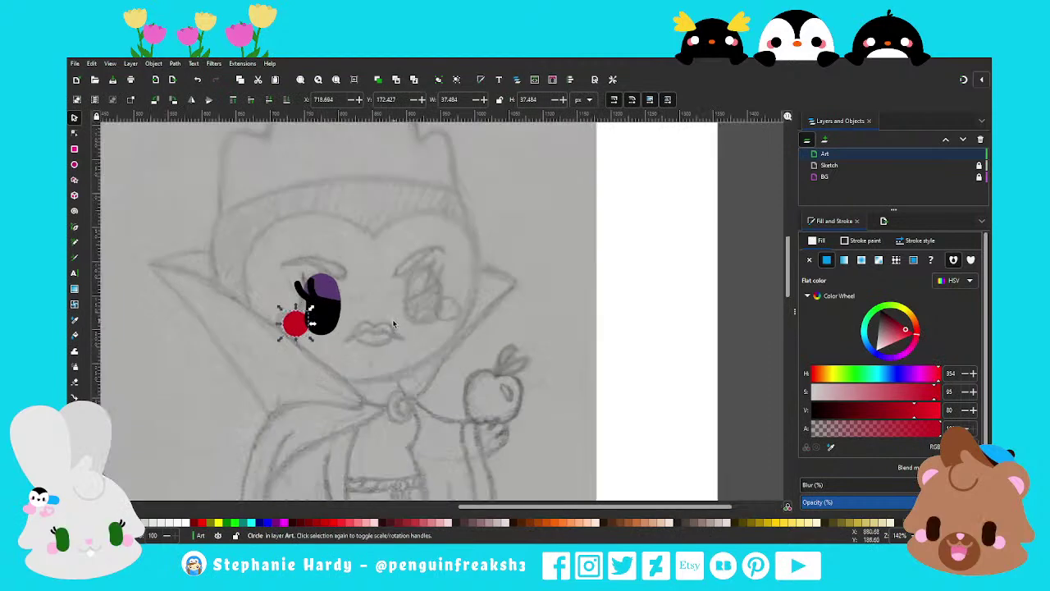
{"action": "scroll", "coordinate": [377, 308], "scroll_direction": "up", "scroll_amount": 1}
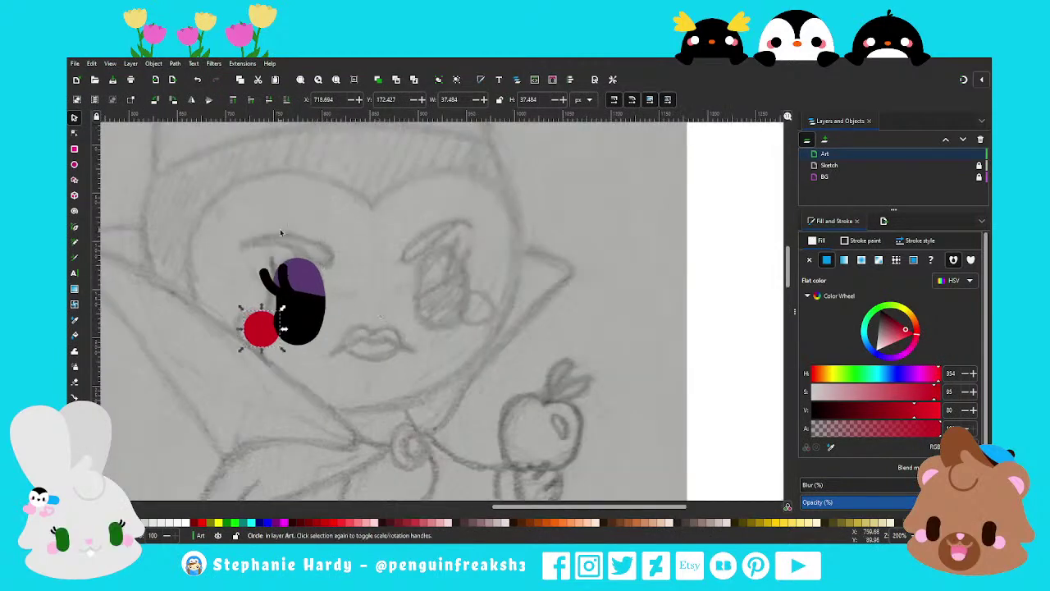
{"action": "scroll", "coordinate": [280, 233], "scroll_direction": "up", "scroll_amount": 1}
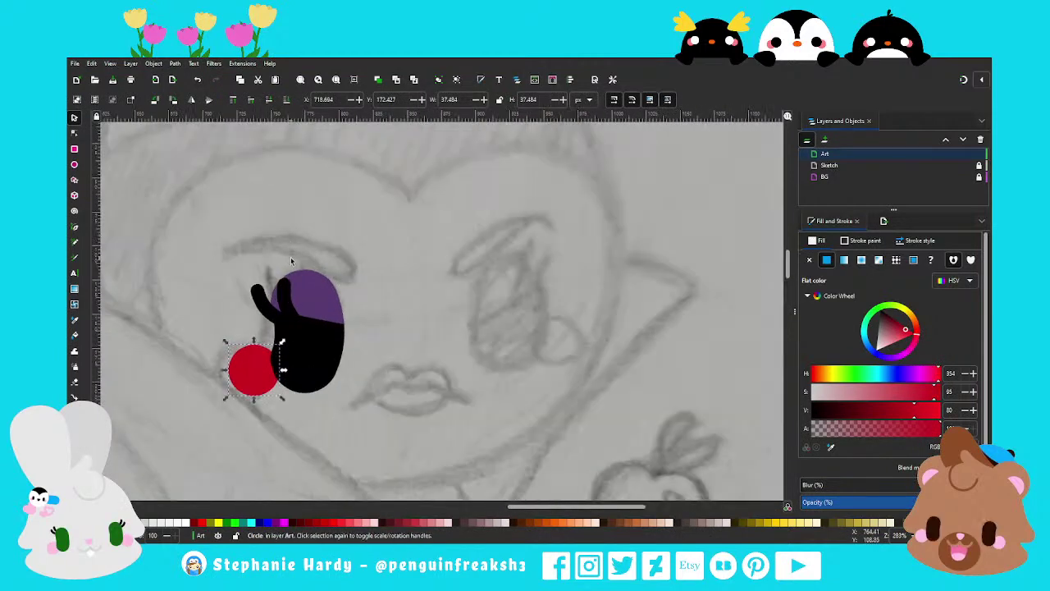
Pen-draw a closed chevron outline for the eyebrow above the eye
{"action": "left_click", "coordinate": [74, 229]}
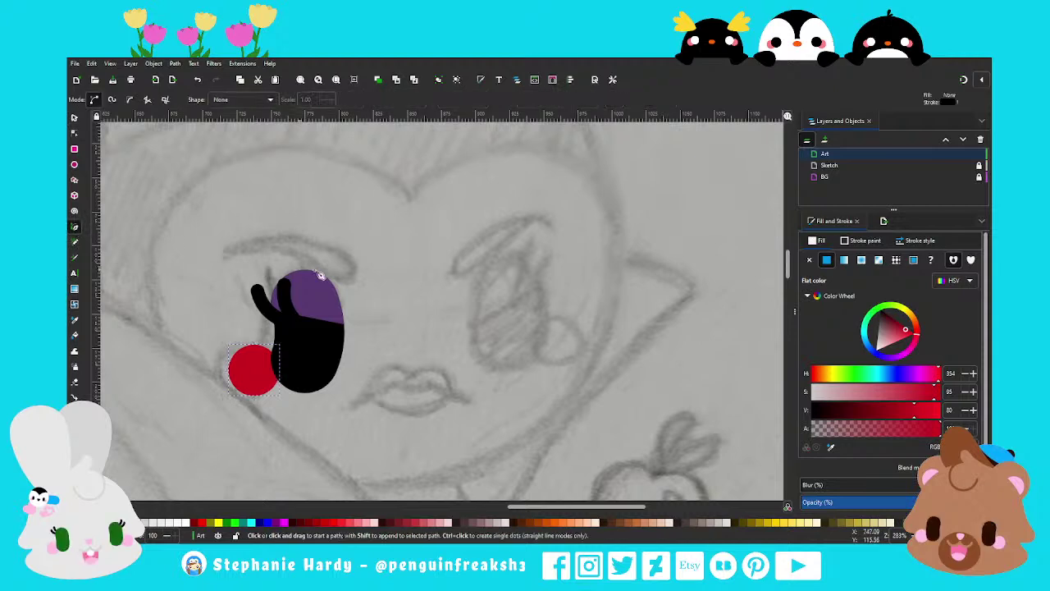
{"action": "left_click", "coordinate": [362, 265]}
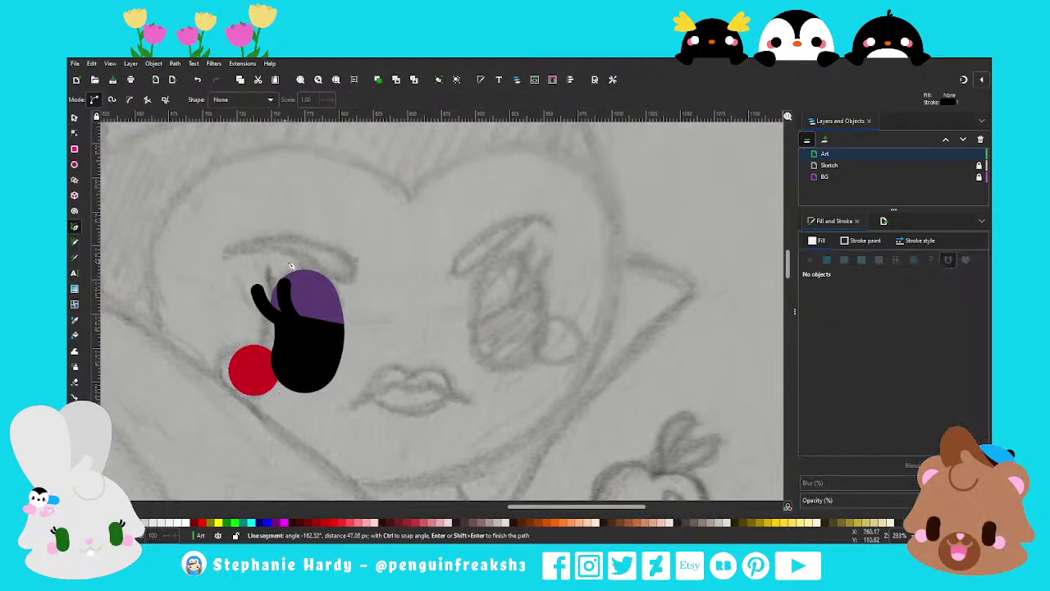
{"action": "left_click", "coordinate": [233, 265]}
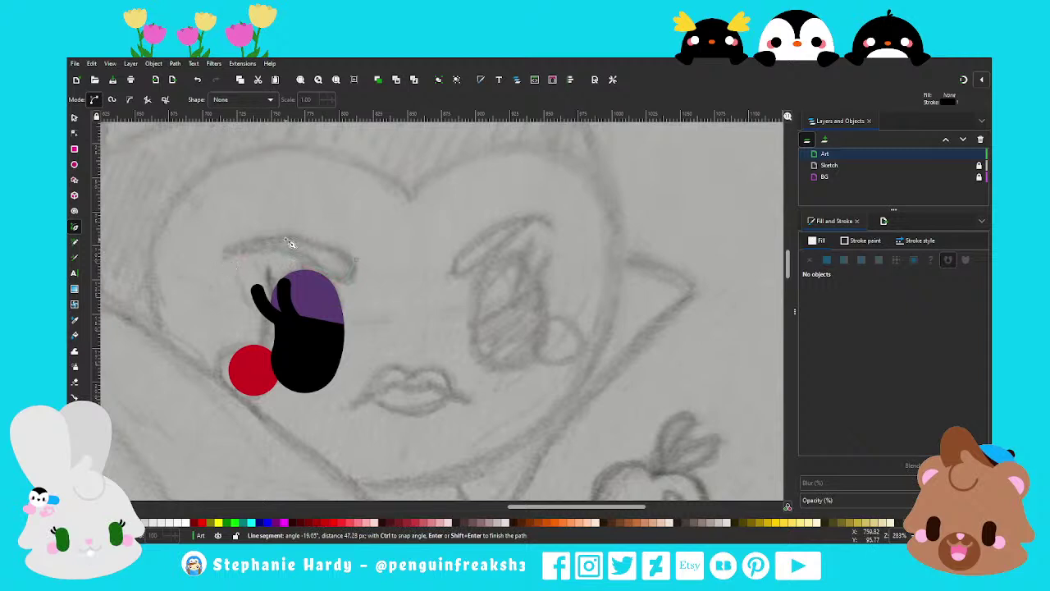
{"action": "left_click", "coordinate": [287, 239]}
{"action": "left_click", "coordinate": [358, 261]}
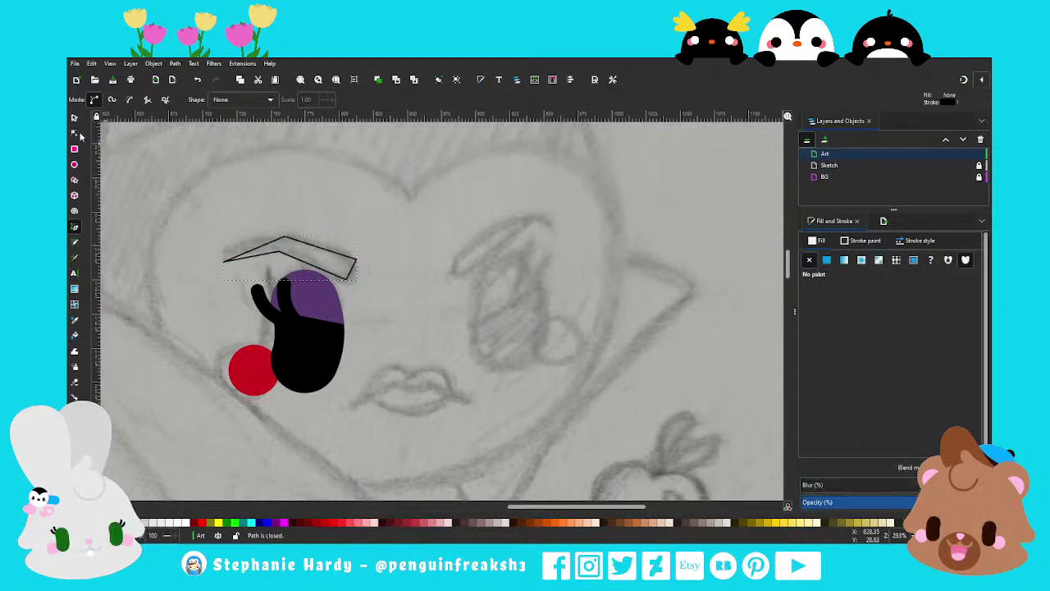
Smooth all eyebrow nodes, reshape its curves, and align it with the sketch's brow
{"action": "left_click", "coordinate": [75, 132]}
{"action": "left_click_drag", "start_coordinate": [384, 314], "coordinate": [218, 212]}
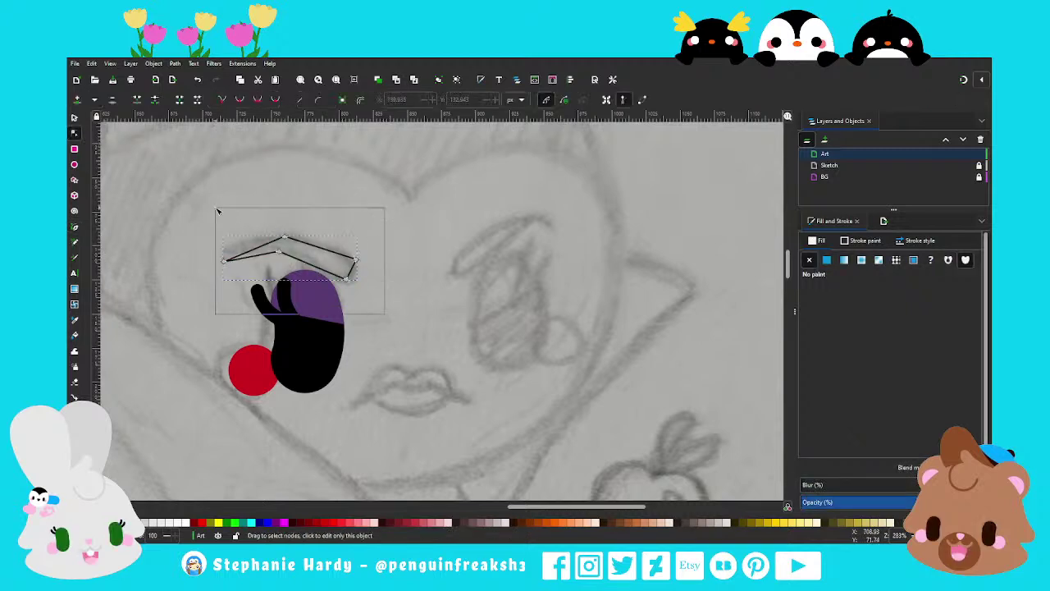
{"action": "key", "text": "ctrl+l"}
{"action": "key", "text": "ctrl+l"}
{"action": "scroll", "coordinate": [278, 205], "scroll_direction": "up", "scroll_amount": 1}
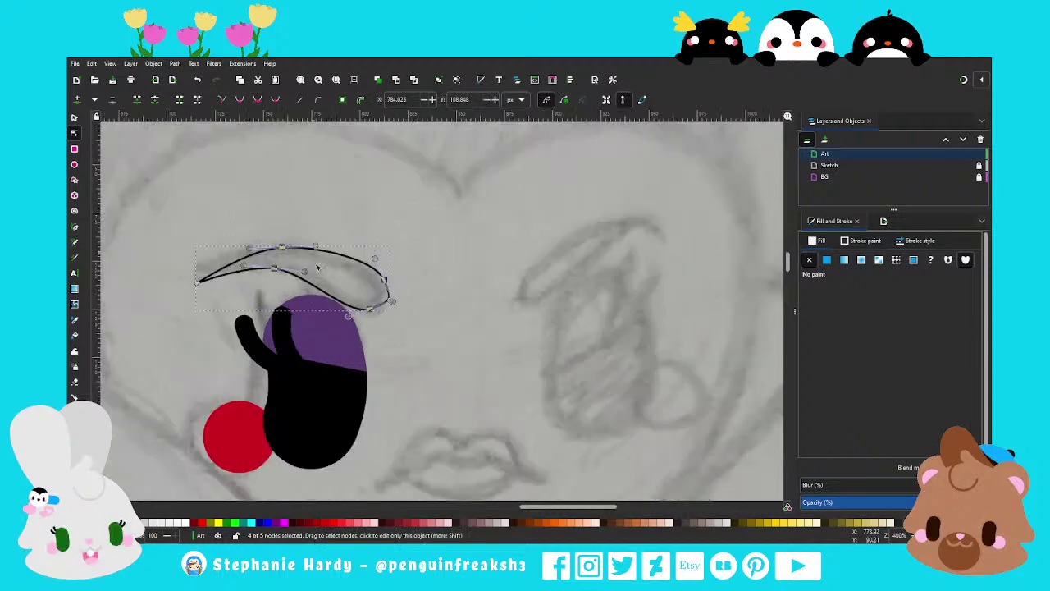
{"action": "mouse_move", "coordinate": [316, 246]}
{"action": "left_mouse_down"}
{"action": "mouse_move", "coordinate": [304, 244]}
{"action": "mouse_move", "coordinate": [297, 268]}
{"action": "left_mouse_up"}
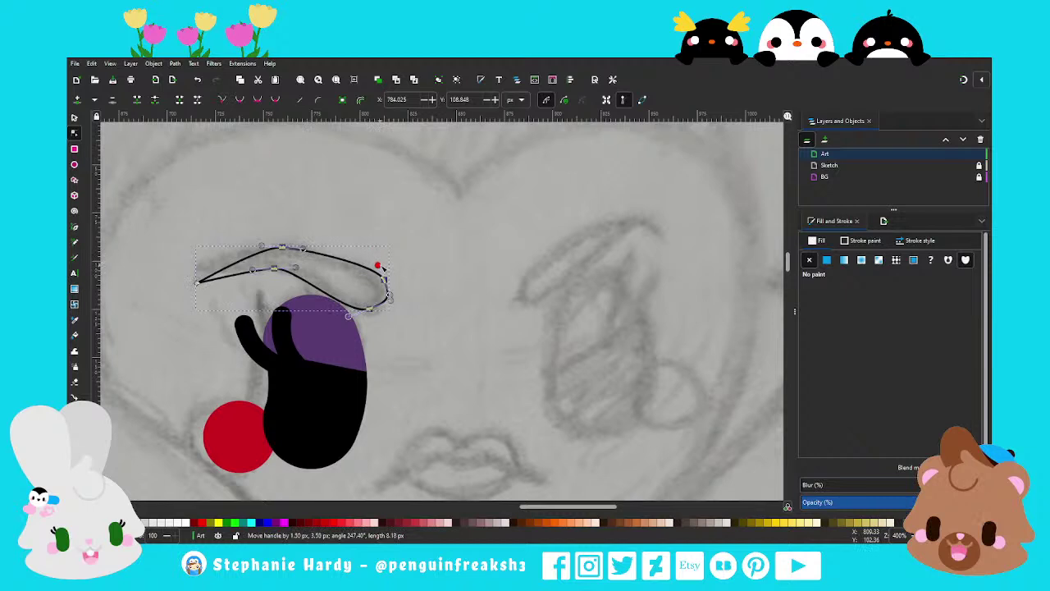
{"action": "left_click_drag", "start_coordinate": [390, 301], "coordinate": [395, 295]}
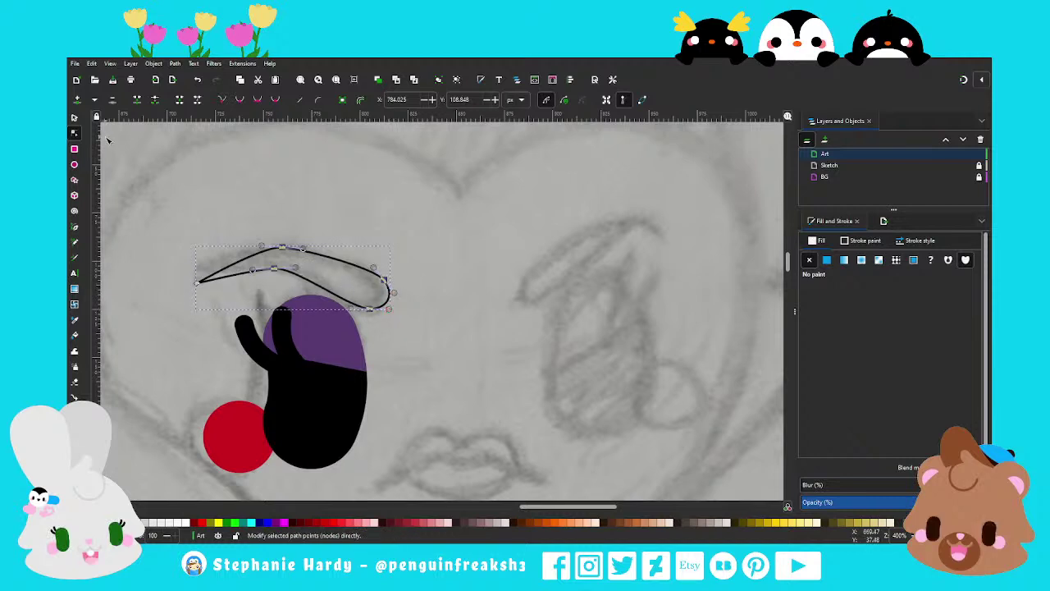
{"action": "key", "text": "s"}
{"action": "left_click_drag", "start_coordinate": [356, 271], "coordinate": [361, 276]}
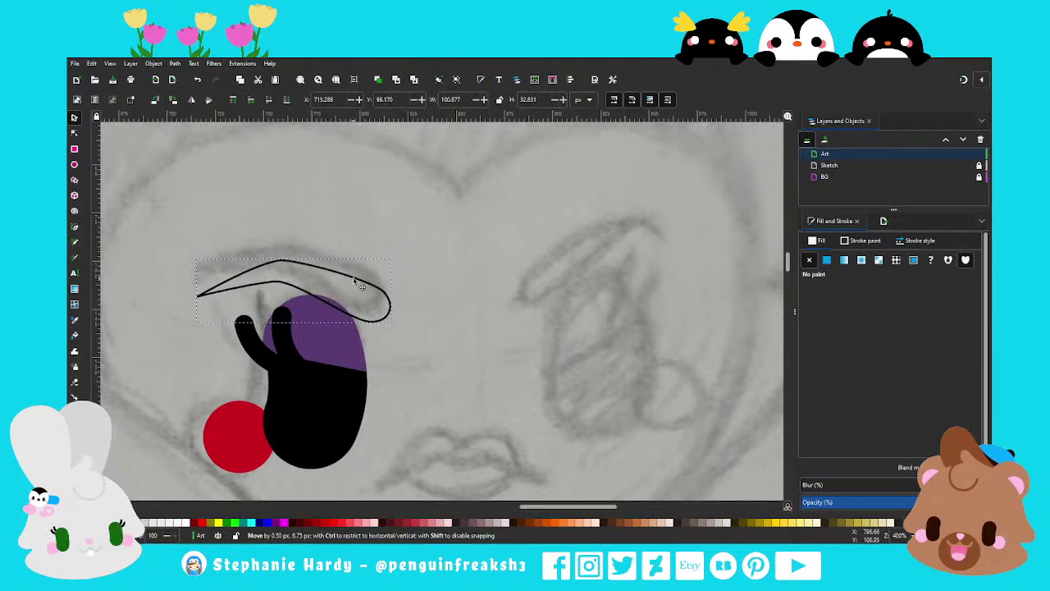
{"action": "left_click_drag", "start_coordinate": [361, 276], "coordinate": [350, 278]}
Give the eyebrow a flat black fill
{"action": "scroll", "coordinate": [369, 250], "scroll_direction": "down", "scroll_amount": 1, "text": "ctrl"}
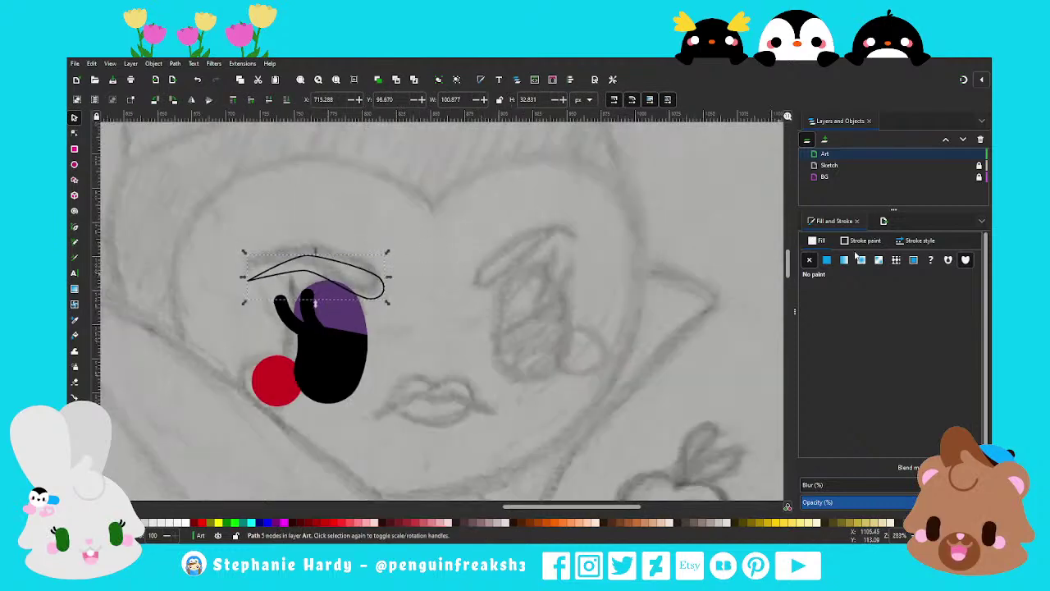
{"action": "left_click", "coordinate": [826, 260]}
{"action": "left_click", "coordinate": [826, 259]}
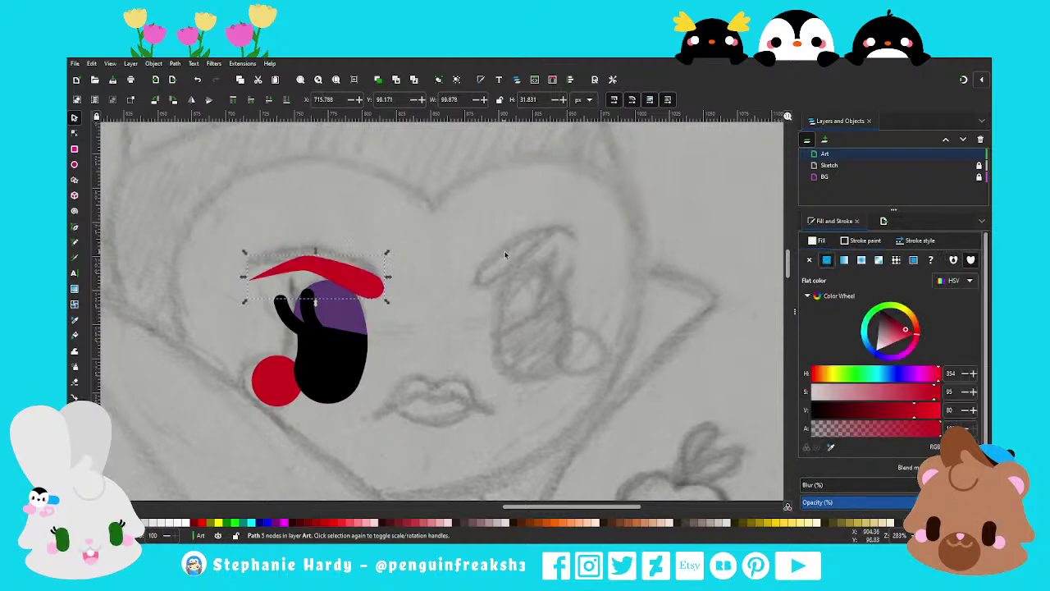
{"action": "scroll", "coordinate": [504, 254], "scroll_direction": "down", "scroll_amount": 2, "text": "ctrl"}
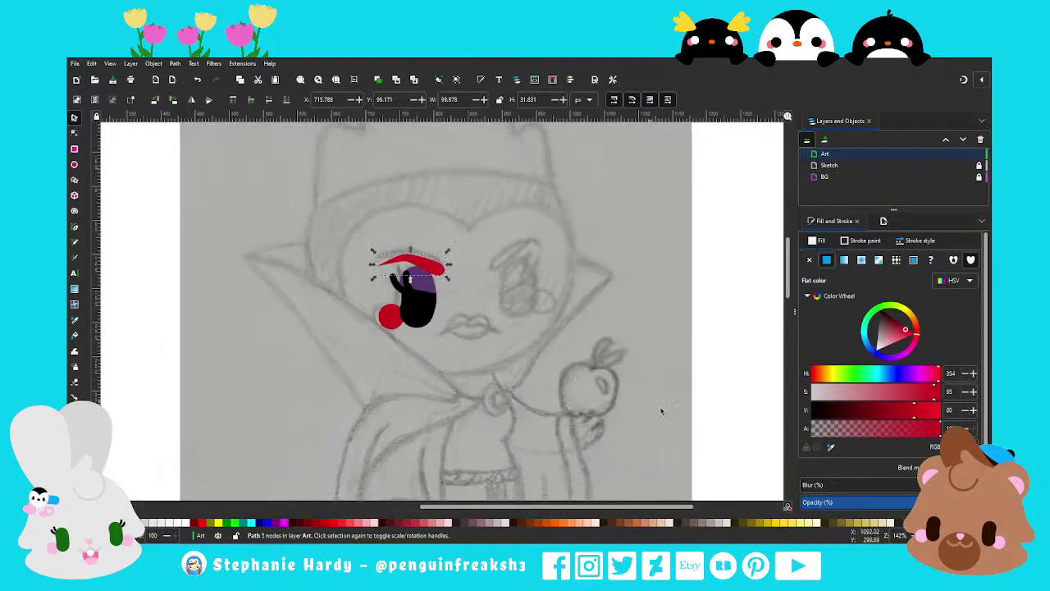
{"action": "left_click", "coordinate": [460, 328]}
{"action": "scroll", "coordinate": [482, 313], "scroll_direction": "down", "scroll_amount": 1, "text": "ctrl"}
{"action": "scroll", "coordinate": [465, 292], "scroll_direction": "up", "scroll_amount": 1, "text": "ctrl"}
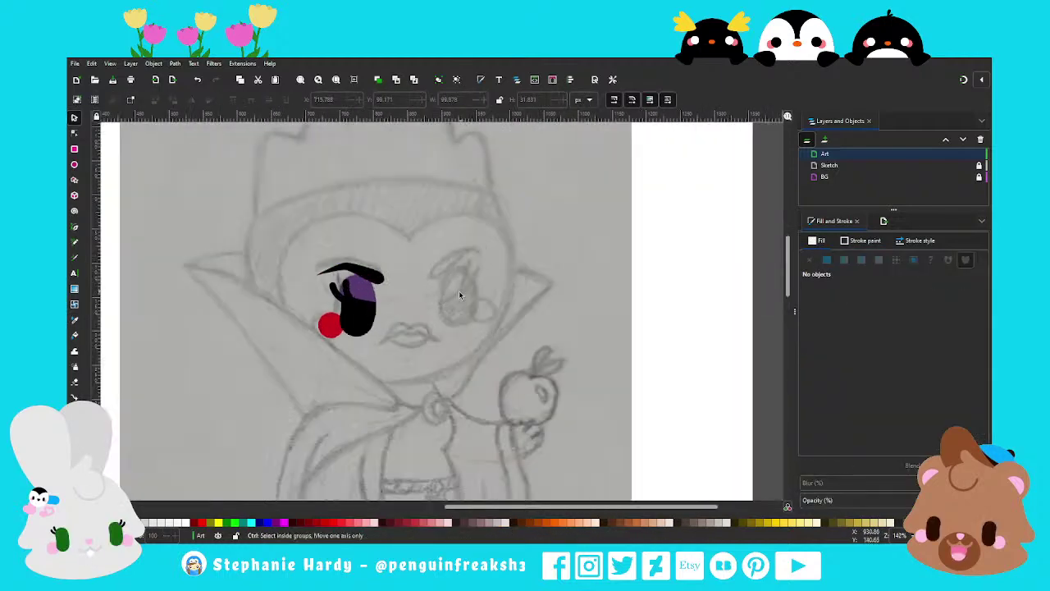
{"action": "scroll", "coordinate": [450, 292], "scroll_direction": "up", "scroll_amount": 1, "text": "ctrl"}
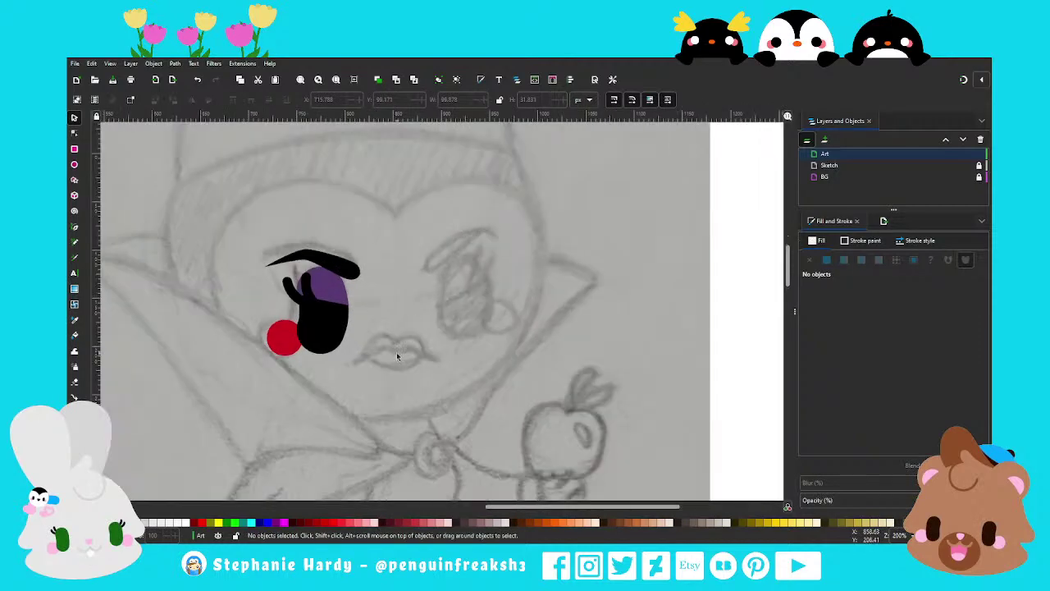
{"action": "scroll", "coordinate": [399, 358], "scroll_direction": "up", "scroll_amount": 1, "text": "ctrl"}
Duplicate the eye, lashes, eyebrow and cheek and move them over the right eye
{"action": "left_click_drag", "start_coordinate": [365, 384], "coordinate": [149, 186]}
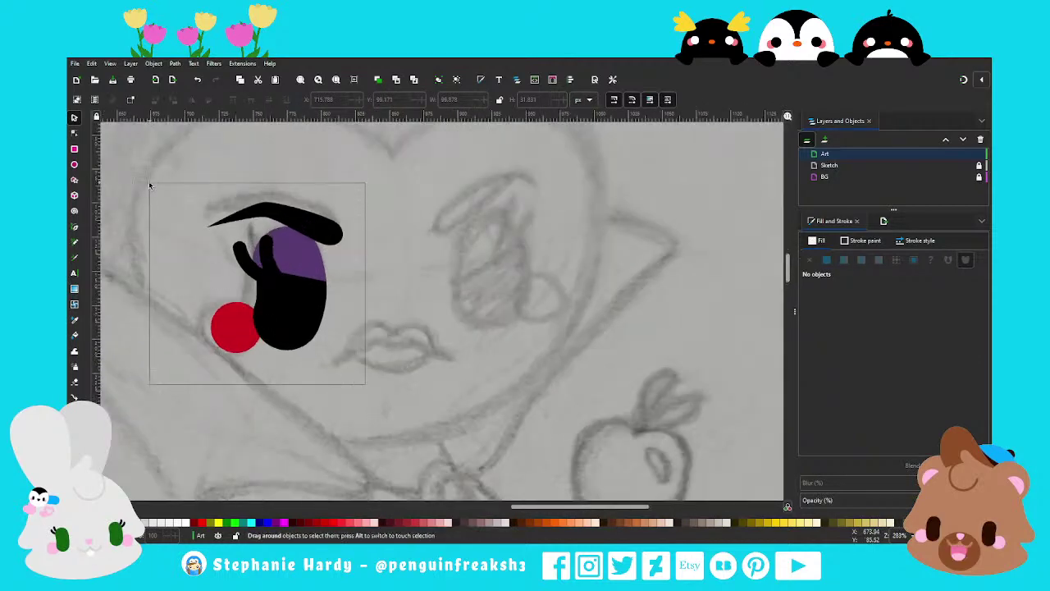
{"action": "scroll", "coordinate": [367, 283], "scroll_direction": "down", "scroll_amount": 1, "text": "ctrl"}
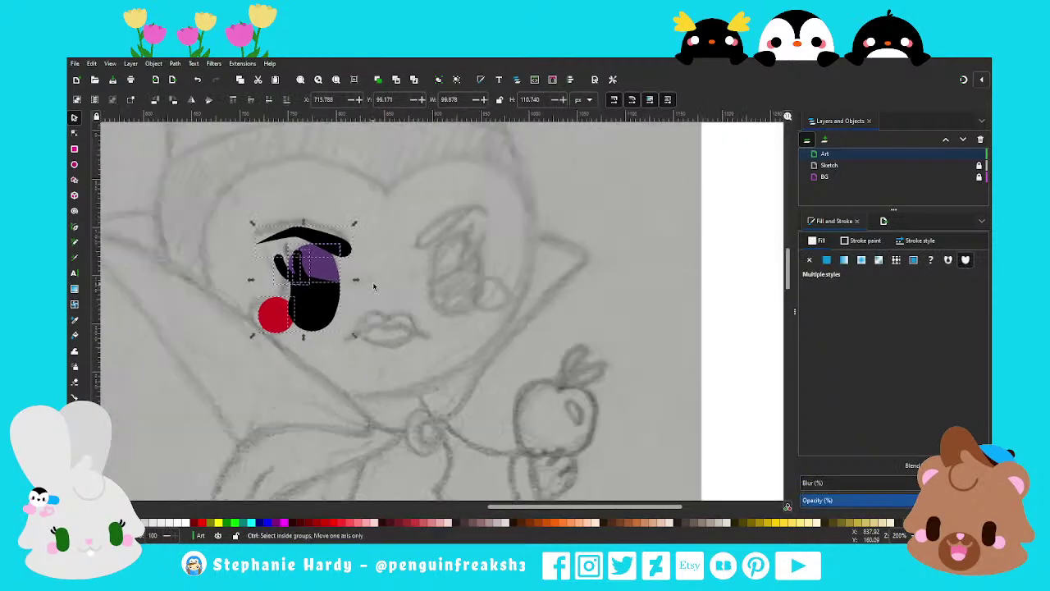
{"action": "left_click", "coordinate": [379, 79]}
{"action": "left_click_drag", "start_coordinate": [314, 303], "coordinate": [462, 302]}
{"action": "key", "text": "Escape"}
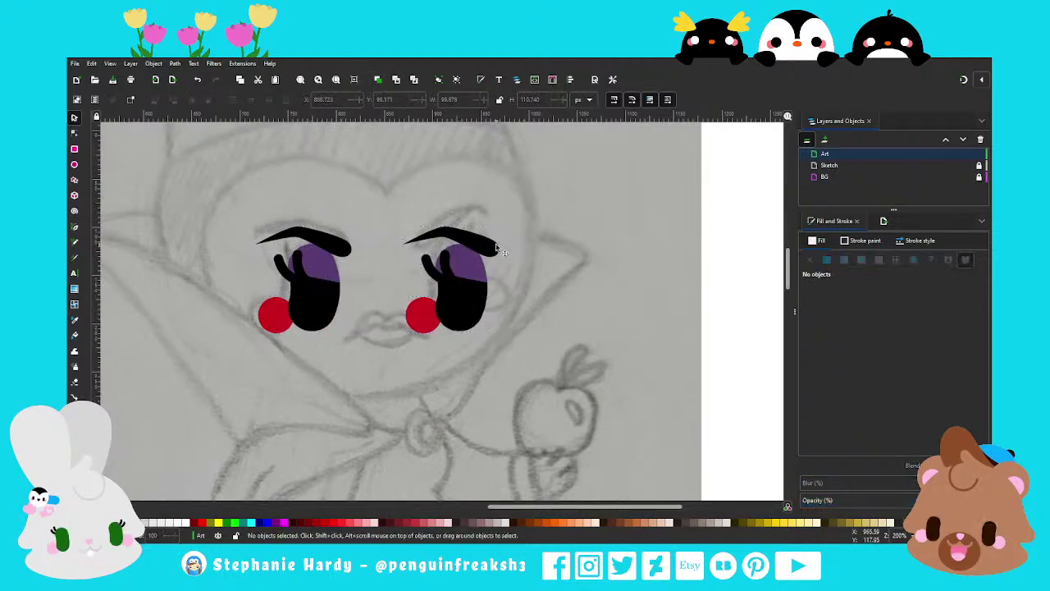
Flip the copied eyebrow horizontally and move the cheek to the eye's outer side
{"action": "left_click", "coordinate": [494, 244]}
{"action": "left_click", "coordinate": [192, 100]}
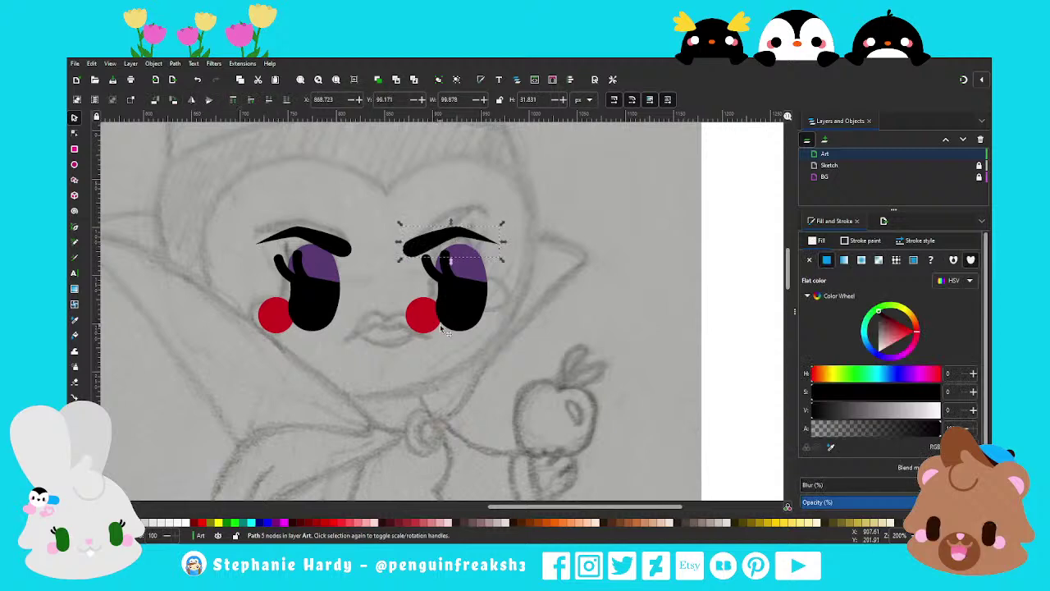
{"action": "left_click_drag", "start_coordinate": [426, 330], "coordinate": [496, 323]}
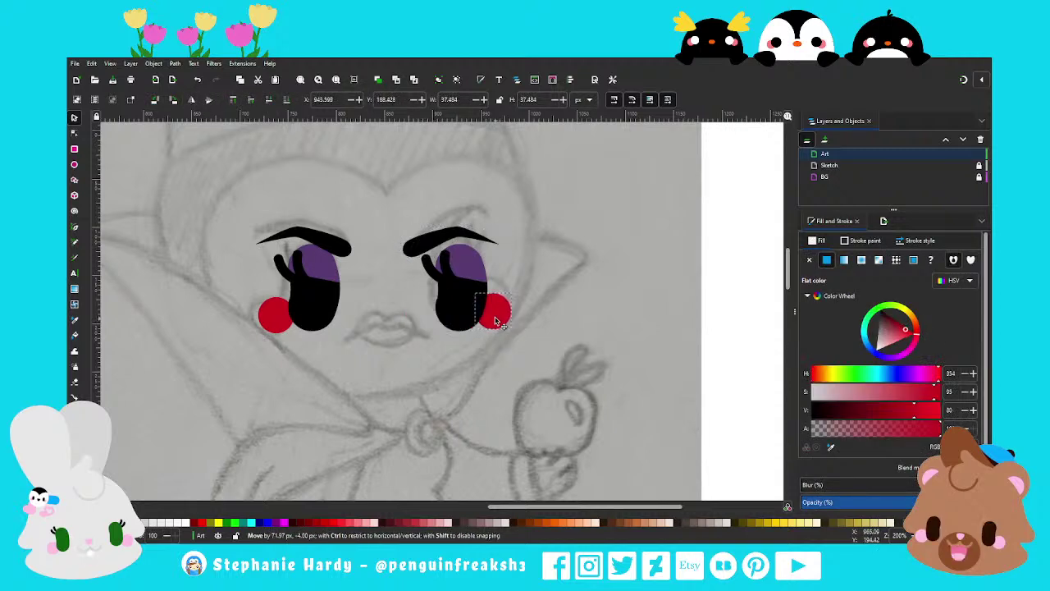
{"action": "key", "text": "Escape"}
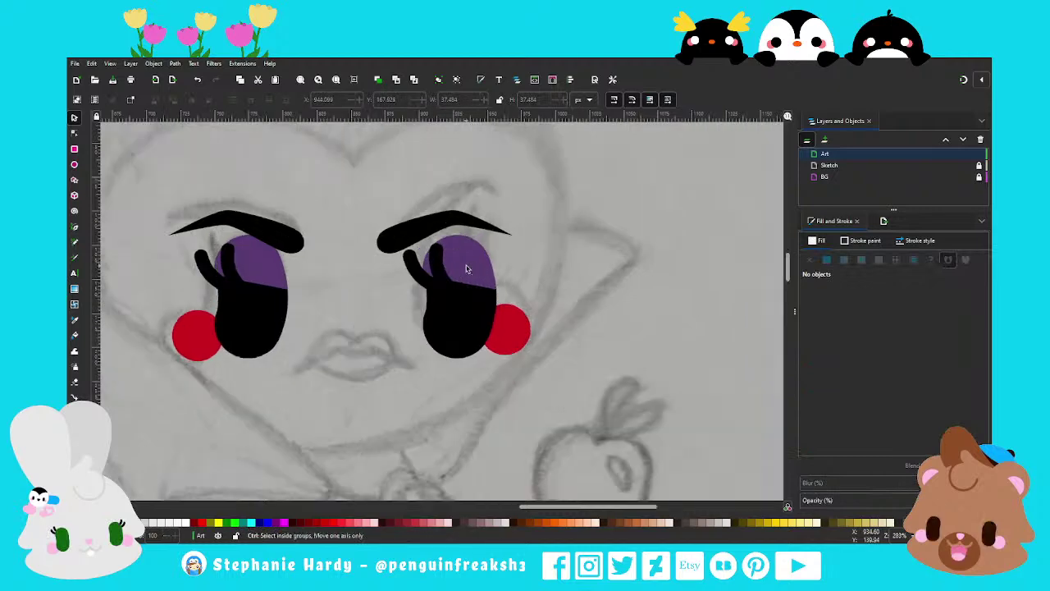
{"action": "scroll", "coordinate": [465, 270], "scroll_direction": "up", "scroll_amount": 1}
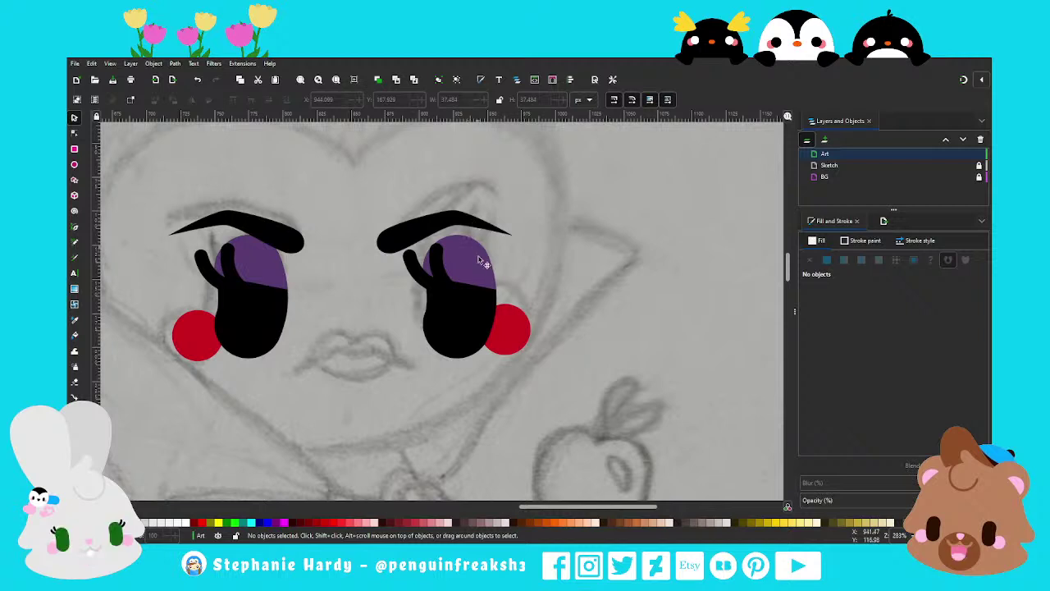
Replace the copied right eye with a new thick black vertical stroke
{"action": "left_click_drag", "start_coordinate": [500, 383], "coordinate": [391, 223]}
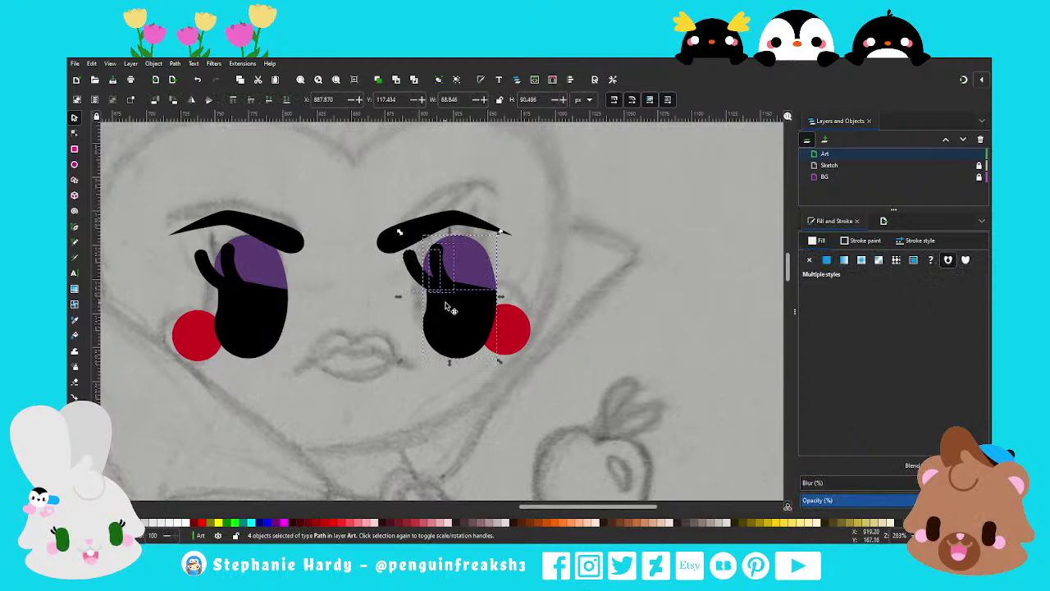
{"action": "key", "text": "Delete"}
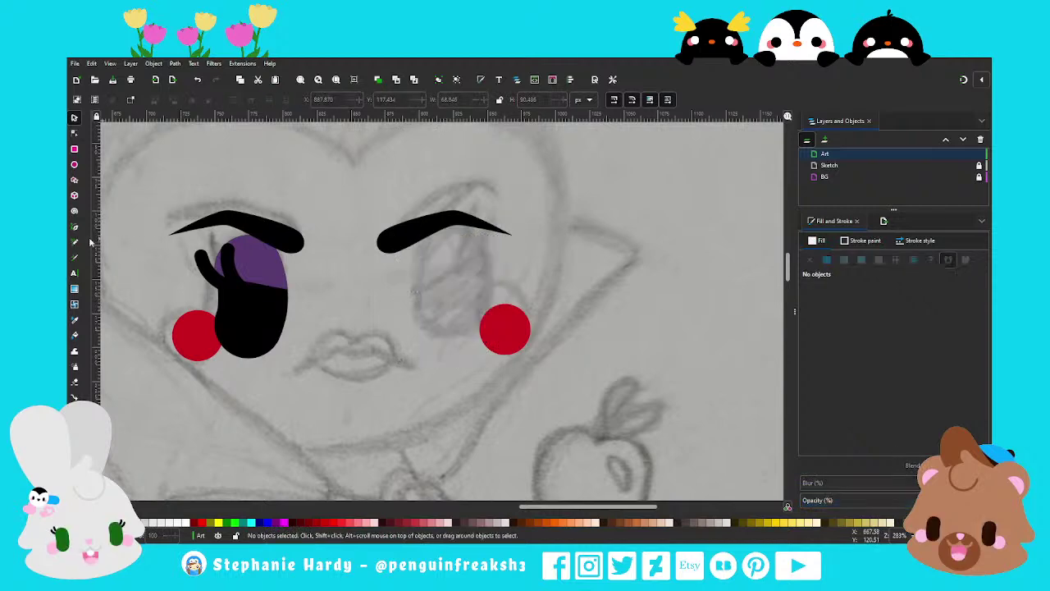
{"action": "left_click", "coordinate": [73, 227]}
{"action": "left_click", "coordinate": [449, 246]}
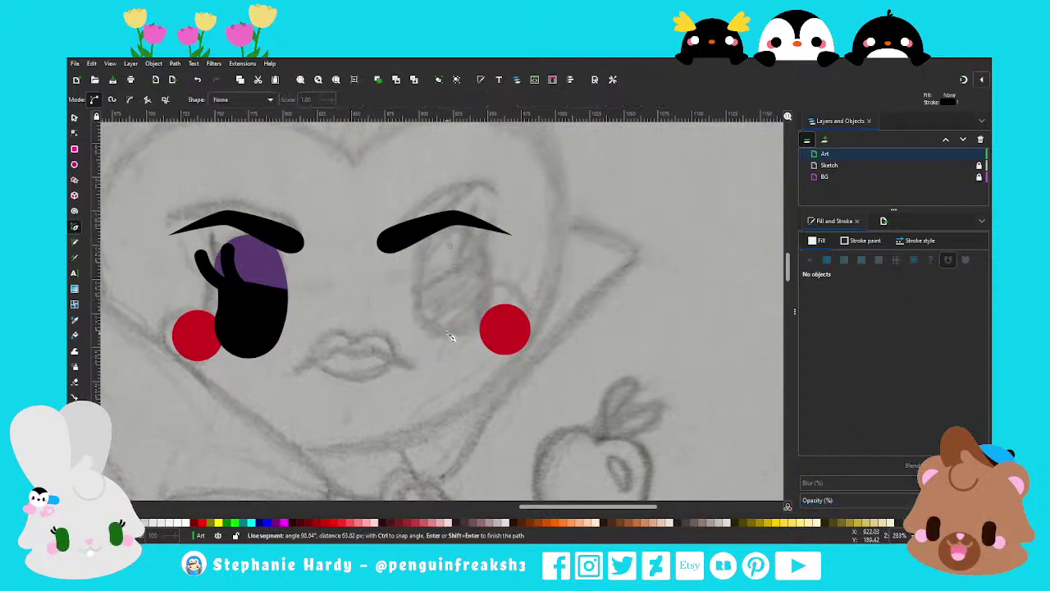
{"action": "double_click", "coordinate": [448, 338]}
{"action": "left_click", "coordinate": [927, 243]}
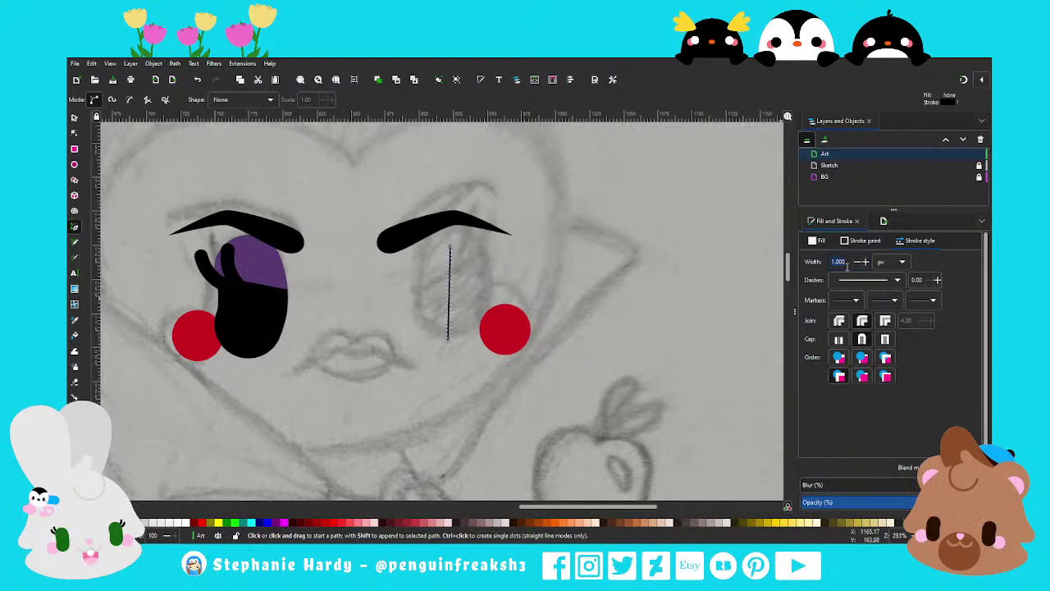
{"action": "type", "text": "20"}
{"action": "key", "text": "Return"}
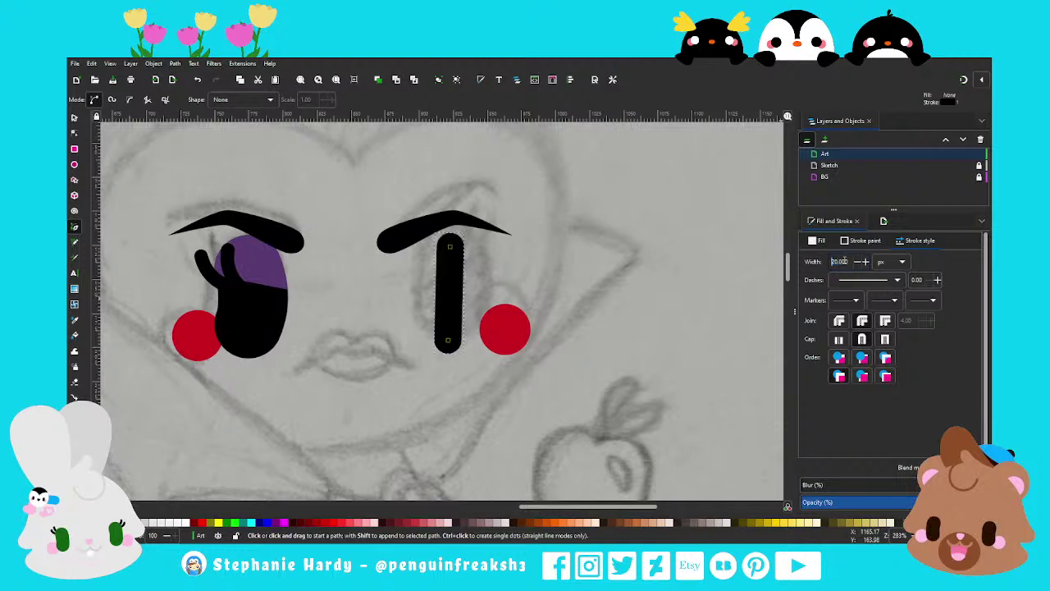
{"action": "type", "text": "0"}
{"action": "key", "text": "Return"}
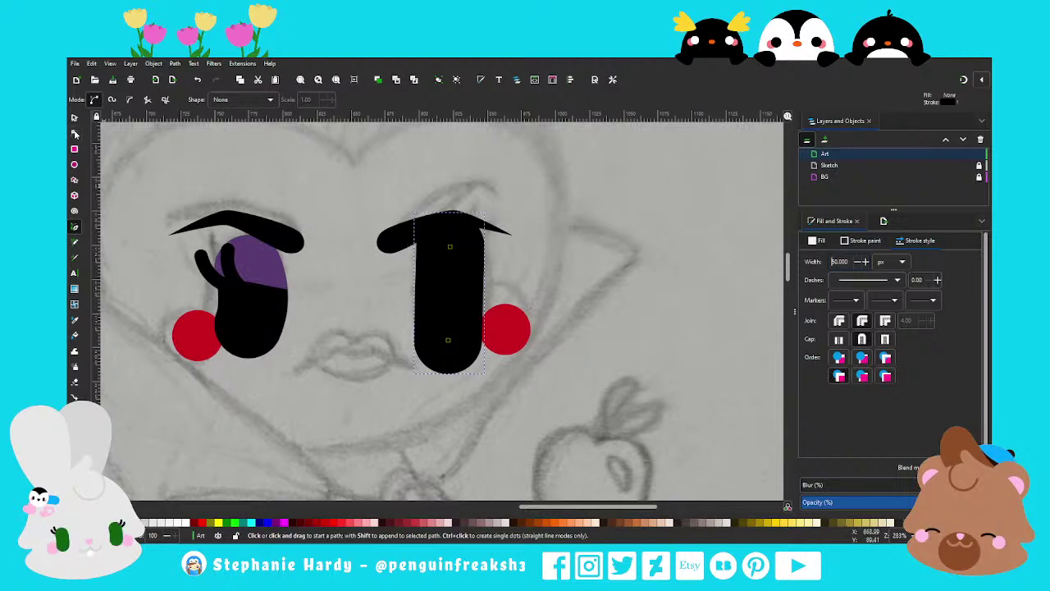
Shorten and curve the new eye stroke's ends, adding a horizontal guide at eyebrow level
{"action": "left_click", "coordinate": [75, 132]}
{"action": "left_click_drag", "start_coordinate": [450, 246], "coordinate": [447, 274]}
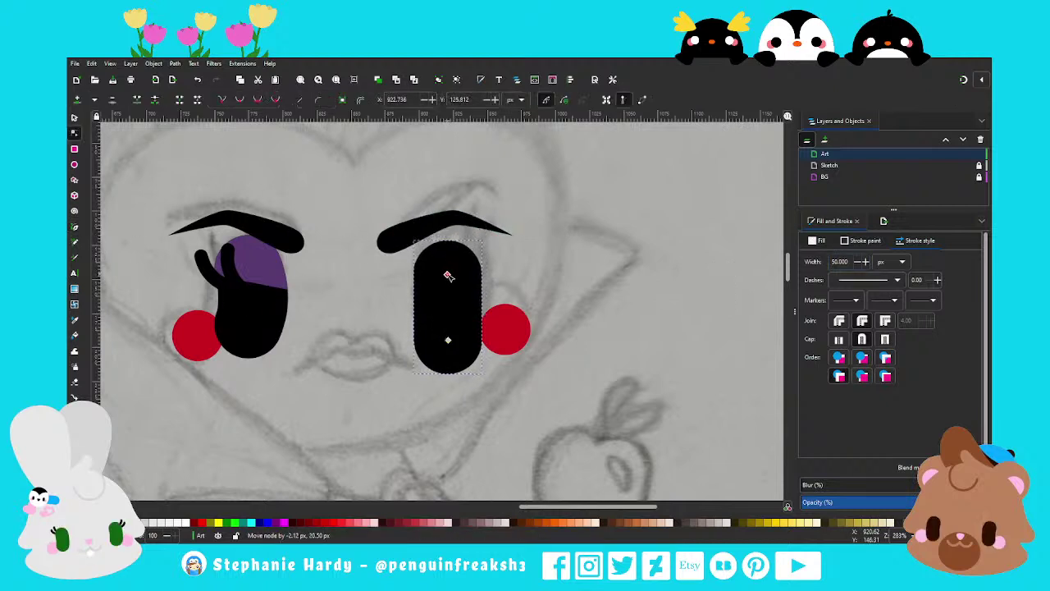
{"action": "left_click_drag", "start_coordinate": [449, 341], "coordinate": [452, 294]}
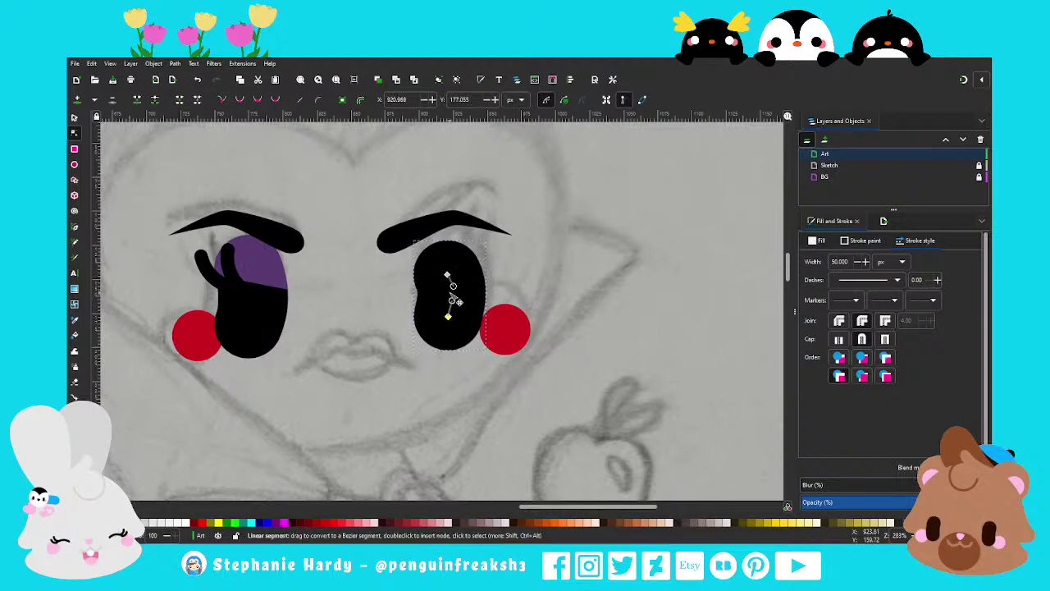
{"action": "mouse_move", "coordinate": [451, 300]}
{"action": "left_mouse_down"}
{"action": "mouse_move", "coordinate": [452, 309]}
{"action": "mouse_move", "coordinate": [453, 289]}
{"action": "left_mouse_up"}
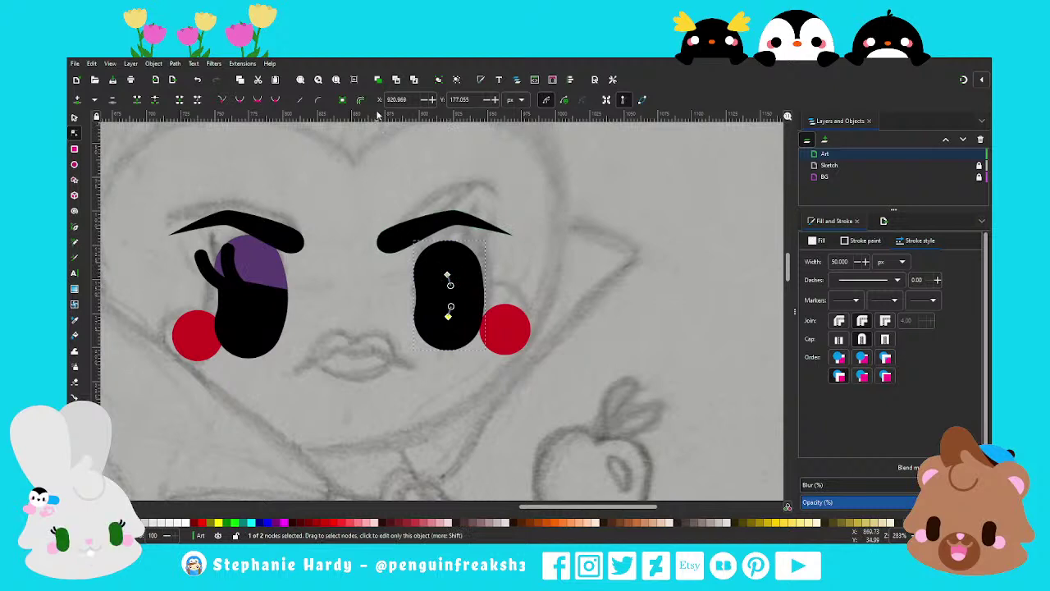
{"action": "left_click_drag", "start_coordinate": [379, 119], "coordinate": [393, 236]}
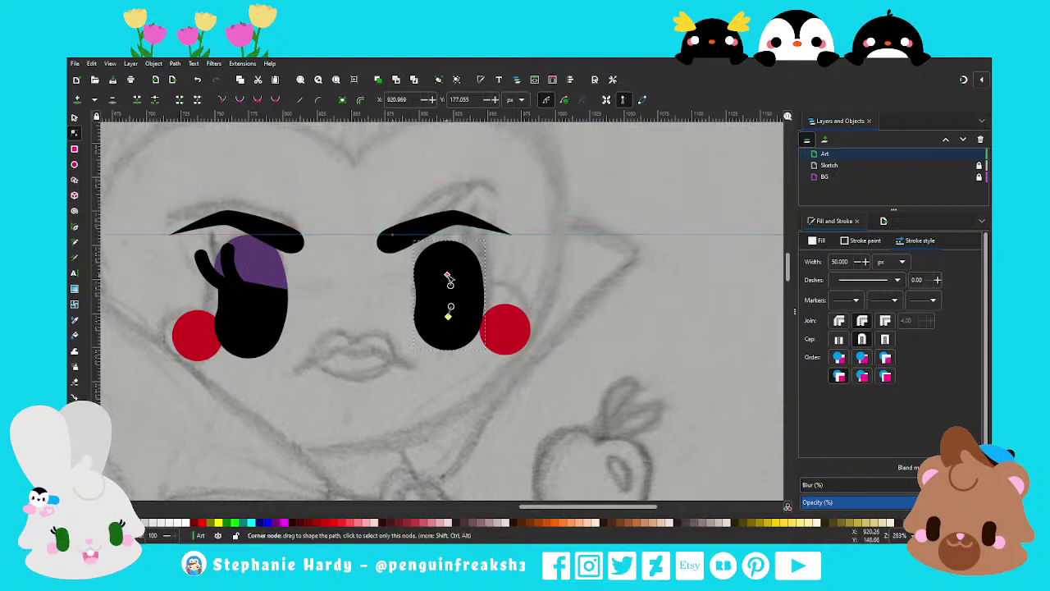
{"action": "left_click_drag", "start_coordinate": [447, 274], "coordinate": [452, 282]}
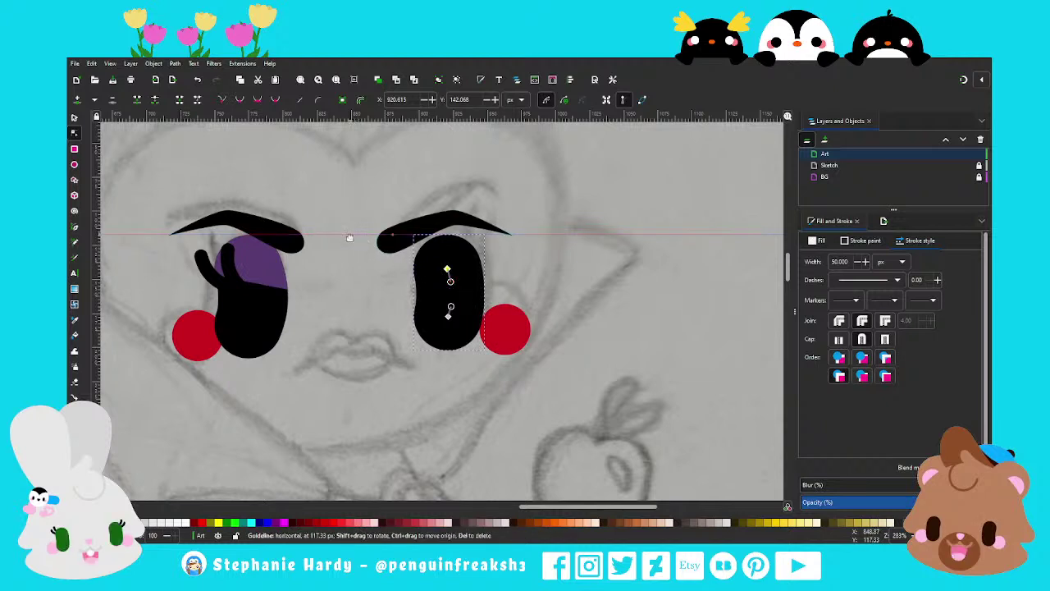
Stretch the right eye down to a guide below the eyes, then return the guide under the eyebrows
{"action": "left_click_drag", "start_coordinate": [350, 237], "coordinate": [361, 361]}
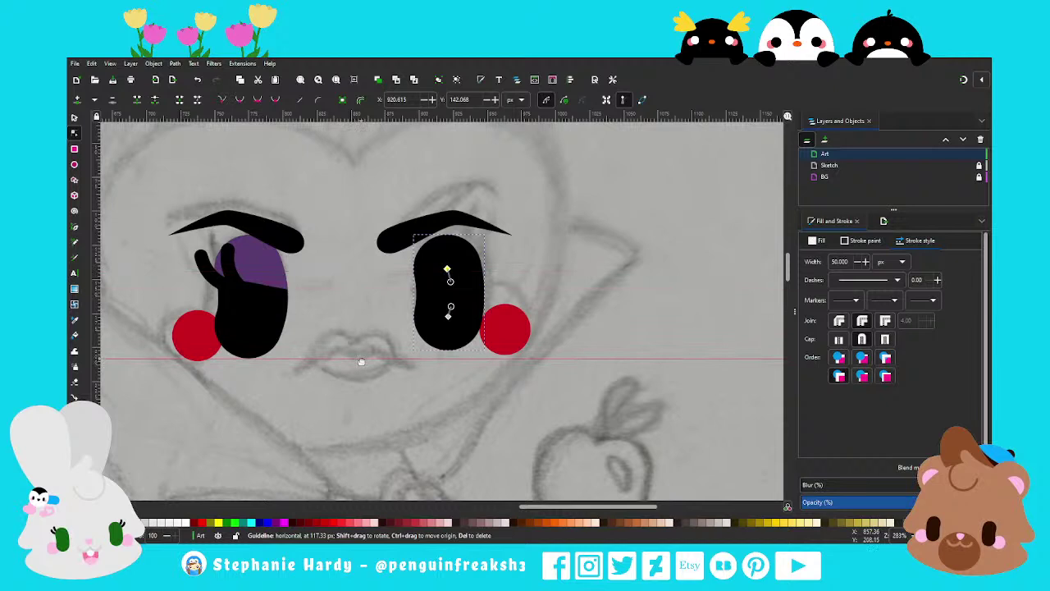
{"action": "mouse_move", "coordinate": [448, 315]}
{"action": "left_mouse_down"}
{"action": "mouse_move", "coordinate": [448, 324]}
{"action": "mouse_move", "coordinate": [452, 309]}
{"action": "left_mouse_up"}
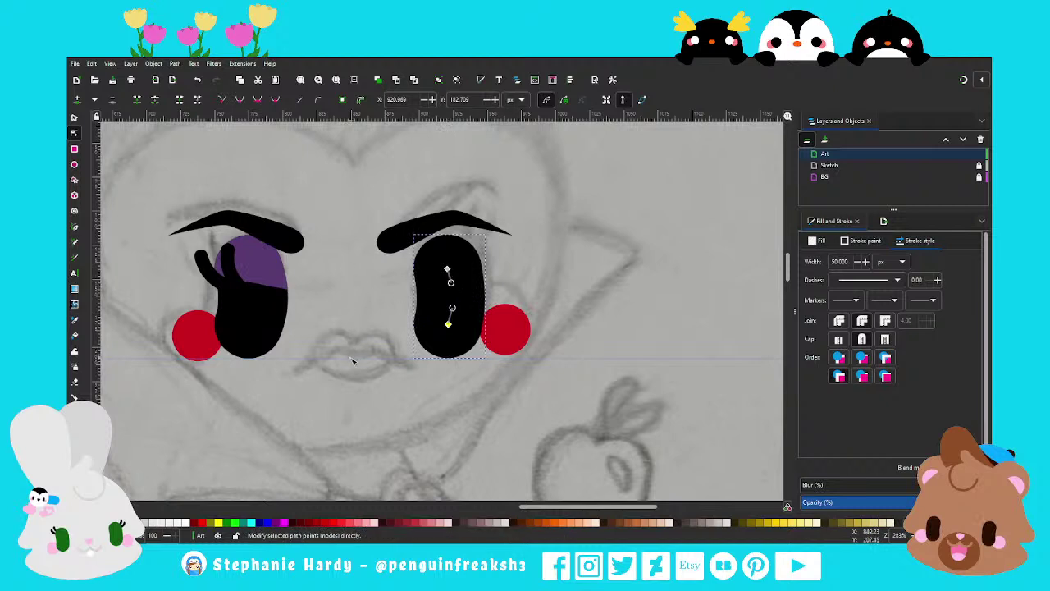
{"action": "left_click_drag", "start_coordinate": [348, 358], "coordinate": [362, 235]}
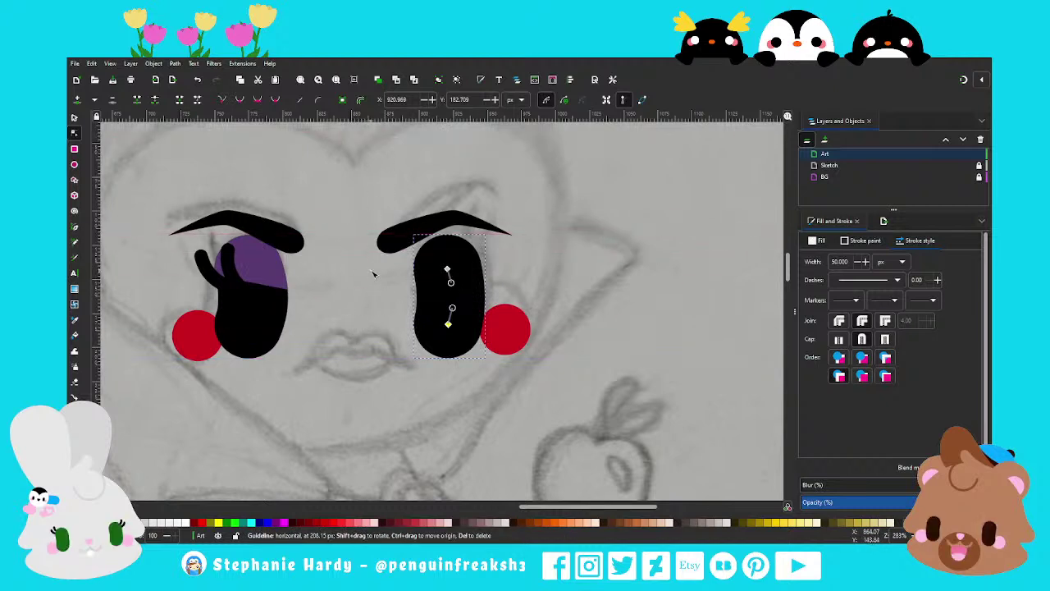
{"action": "scroll", "coordinate": [373, 274], "scroll_direction": "down", "scroll_amount": 1}
{"action": "scroll", "coordinate": [355, 273], "scroll_direction": "up", "scroll_amount": 1}
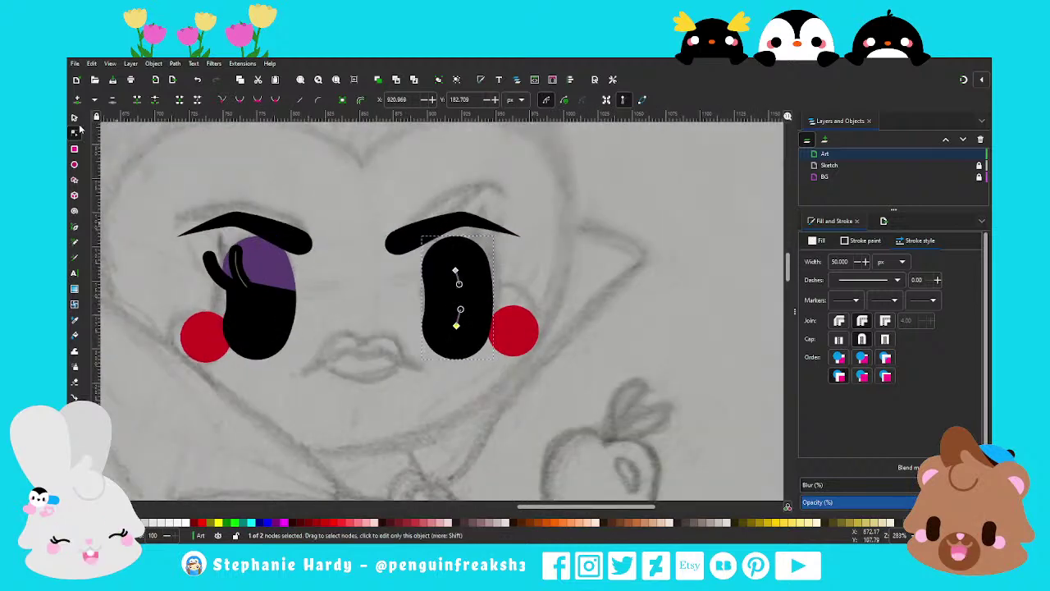
{"action": "key", "text": "s"}
{"action": "key", "text": "Escape"}
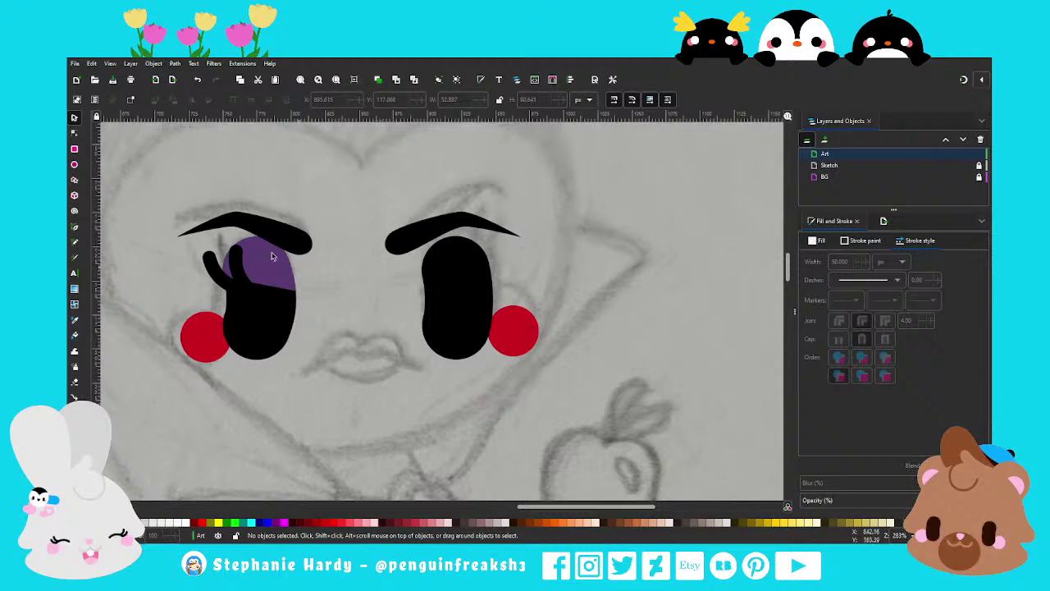
Draw a closed shape over the right eye's top and fill it with the left eye's purple
{"action": "left_click", "coordinate": [74, 229]}
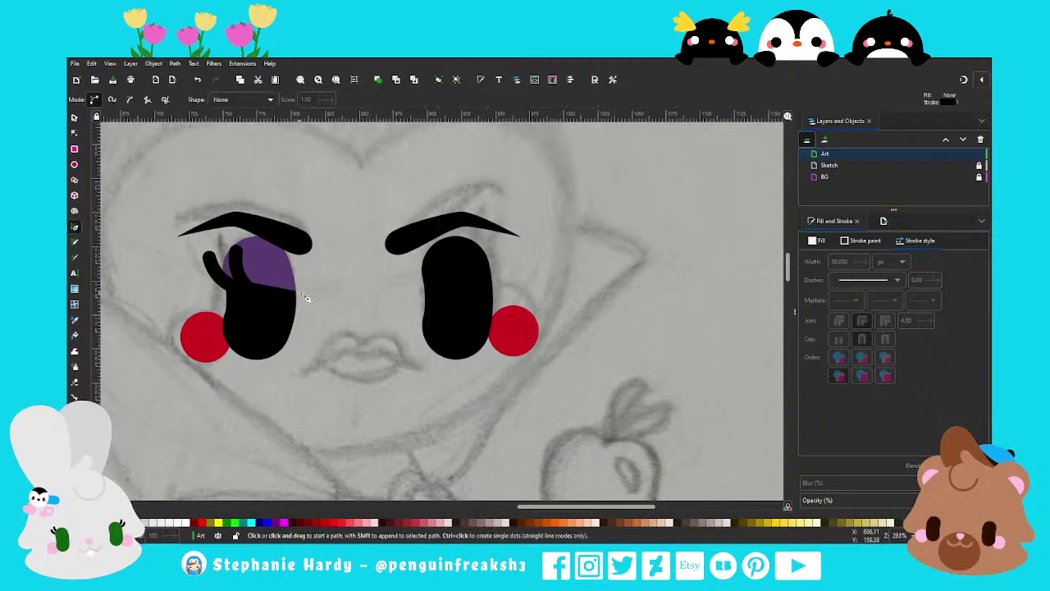
{"action": "left_click", "coordinate": [417, 289]}
{"action": "left_click", "coordinate": [490, 264]}
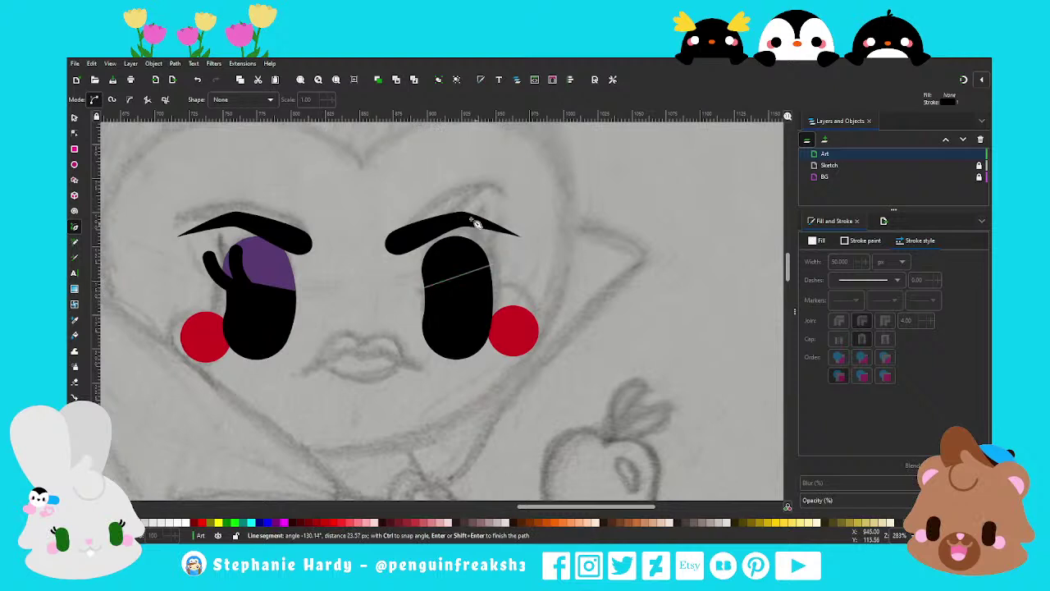
{"action": "left_click", "coordinate": [415, 239]}
{"action": "left_click", "coordinate": [416, 287]}
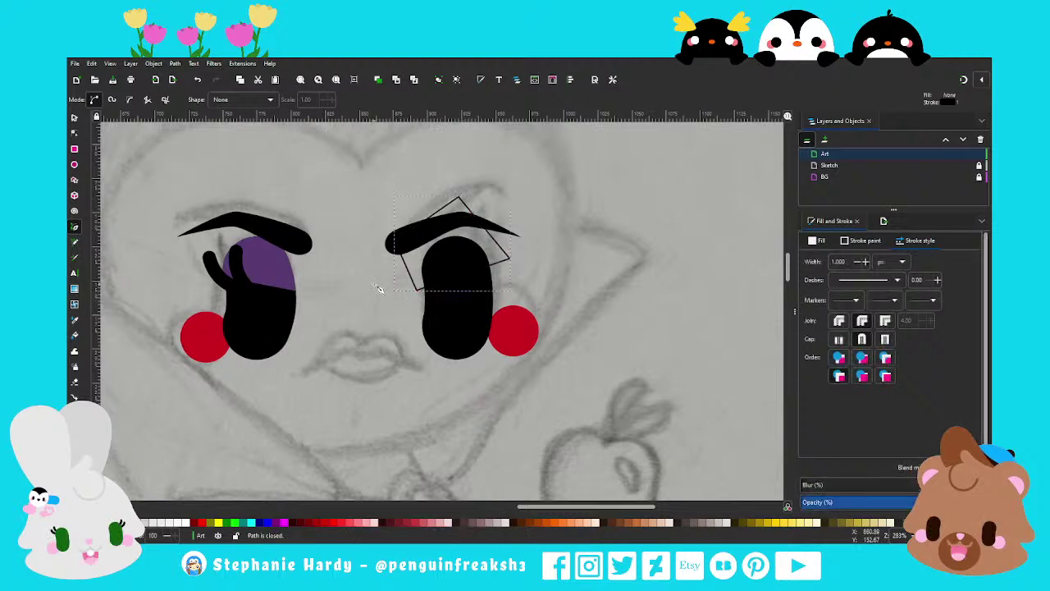
{"action": "left_click", "coordinate": [866, 240]}
{"action": "left_click", "coordinate": [809, 260]}
{"action": "left_click", "coordinate": [817, 240]}
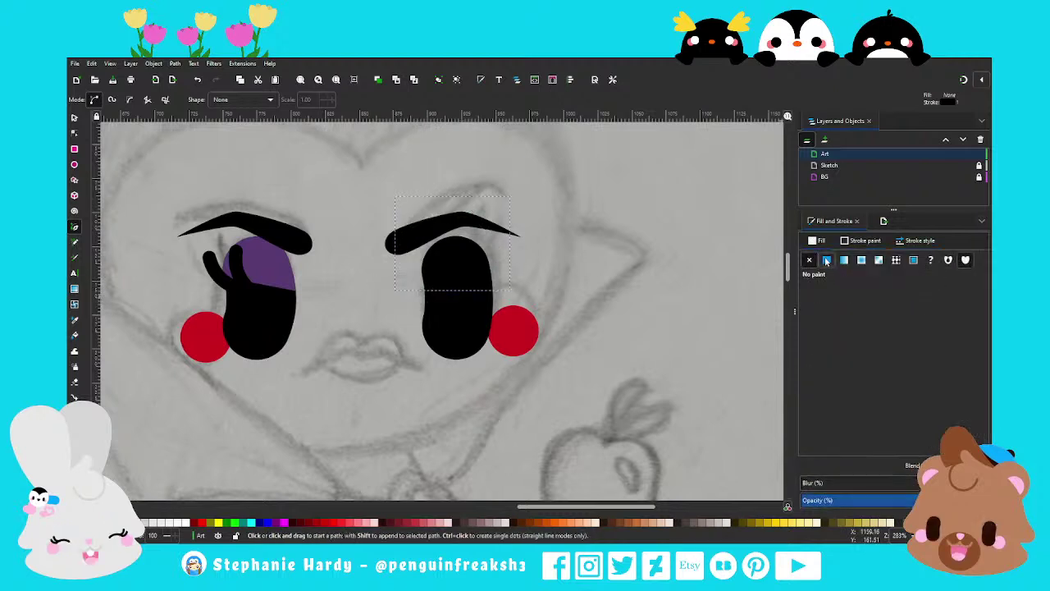
{"action": "left_click", "coordinate": [826, 259]}
{"action": "left_click", "coordinate": [830, 446]}
{"action": "left_click", "coordinate": [219, 233]}
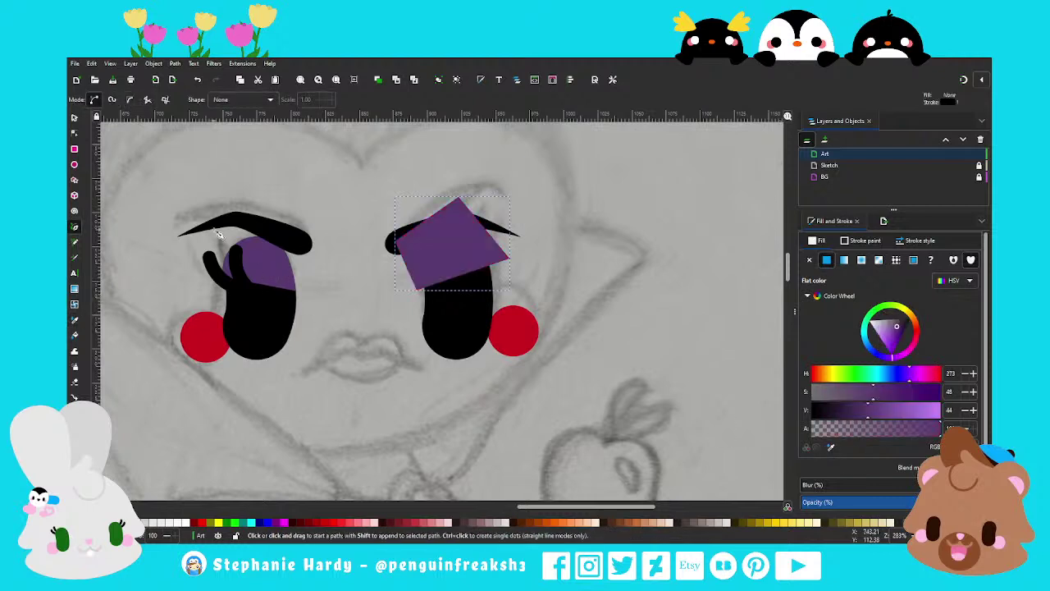
Convert the eye's stroke to a path, raise it, and intersect it with the purple shape
{"action": "left_click", "coordinate": [74, 133]}
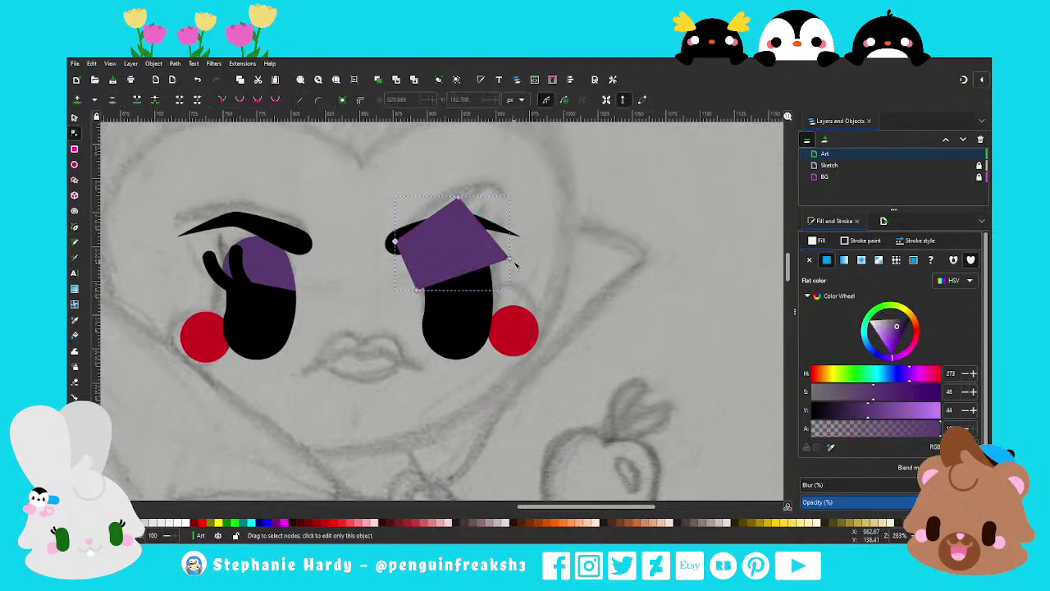
{"action": "left_click", "coordinate": [457, 302]}
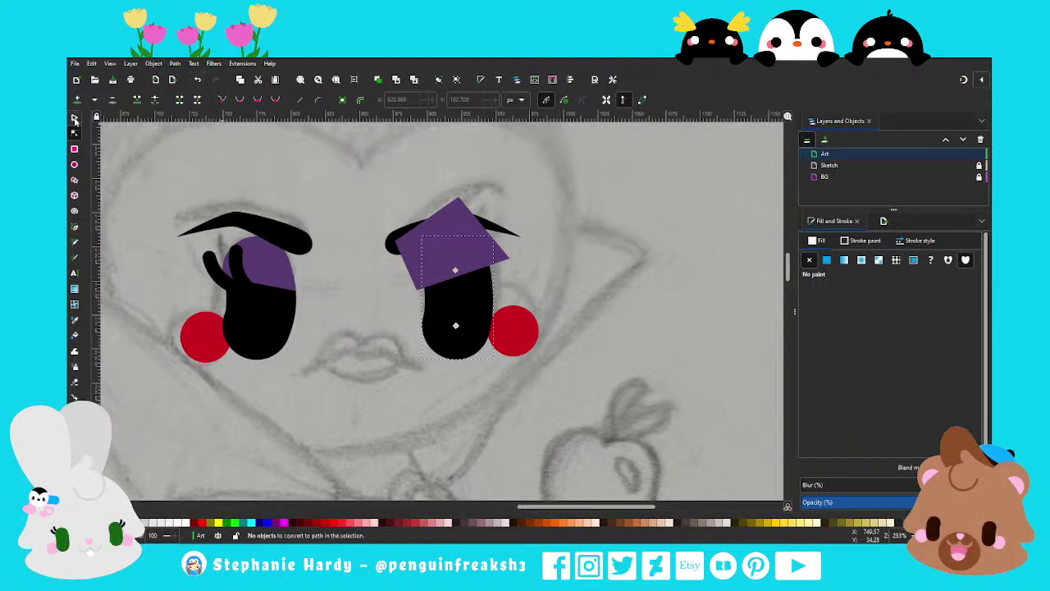
{"action": "left_click", "coordinate": [460, 305]}
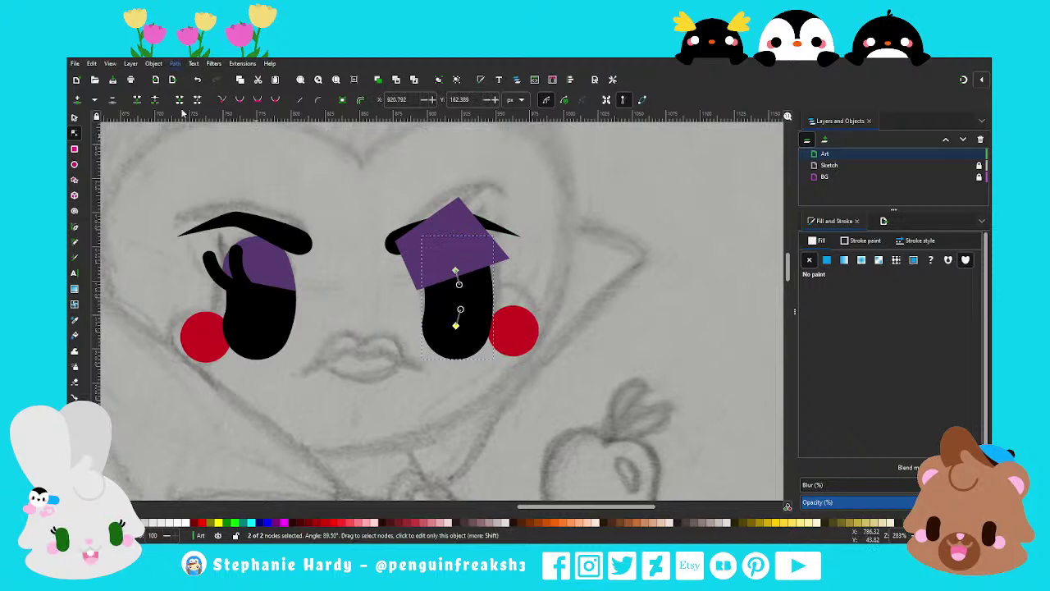
{"action": "key", "text": "ctrl+alt+c"}
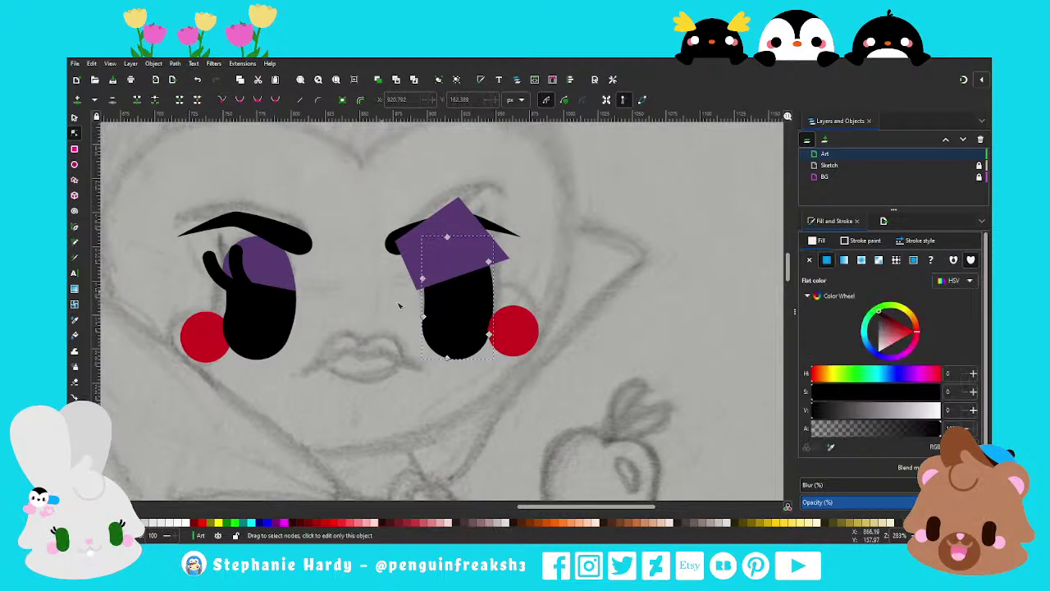
{"action": "left_click", "coordinate": [74, 118]}
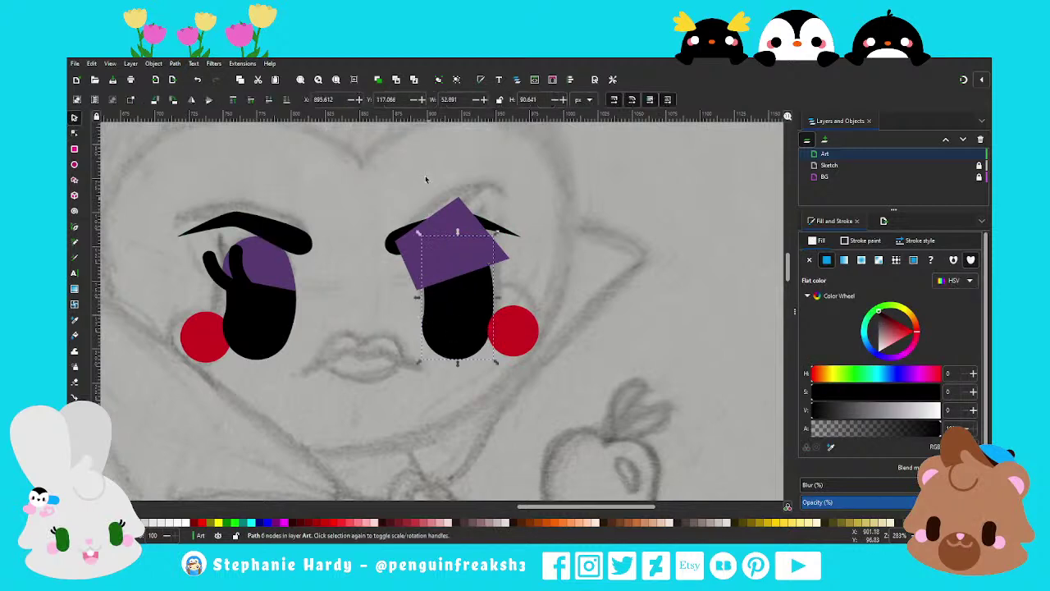
{"action": "left_click", "coordinate": [377, 78]}
{"action": "left_click", "coordinate": [406, 246], "text": "shift"}
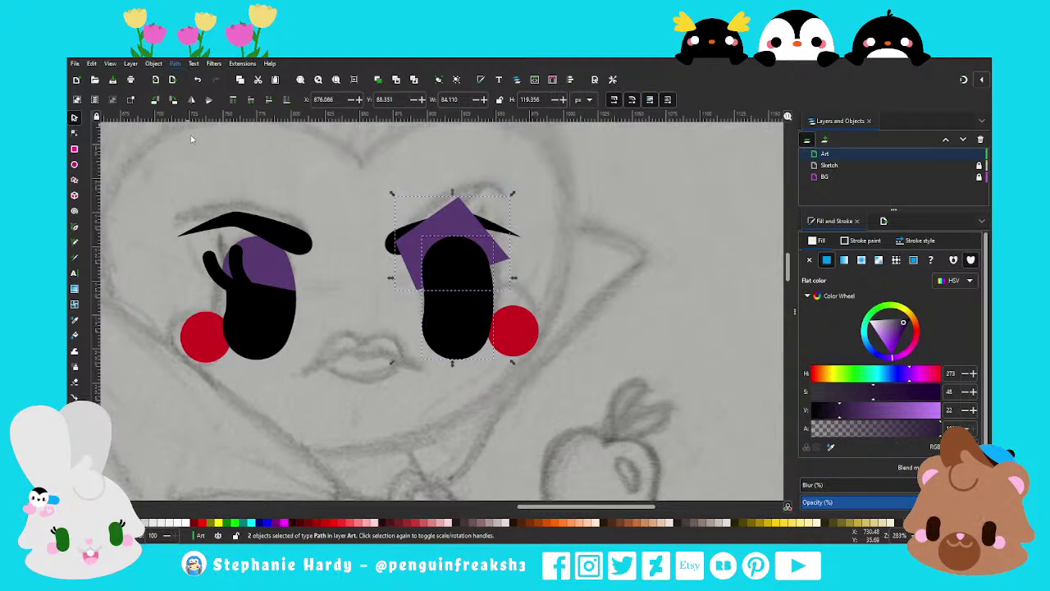
{"action": "key", "text": "ctrl+asterisk"}
Flip a copy of the left eye's curl highlight into the right eye and add a guide across the eyes
{"action": "key", "text": "Escape"}
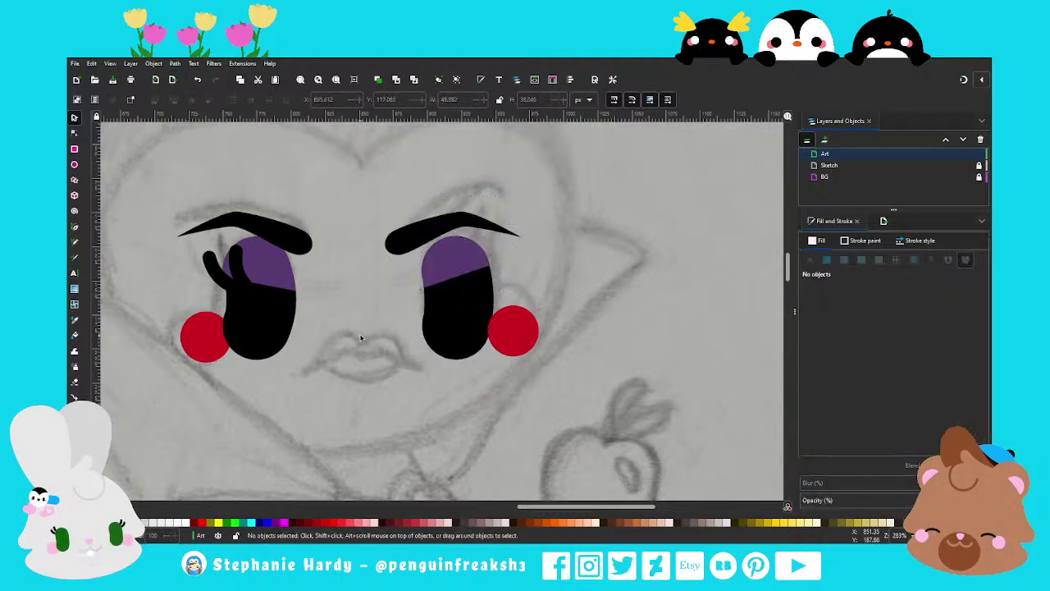
{"action": "left_click_drag", "start_coordinate": [294, 304], "coordinate": [190, 236]}
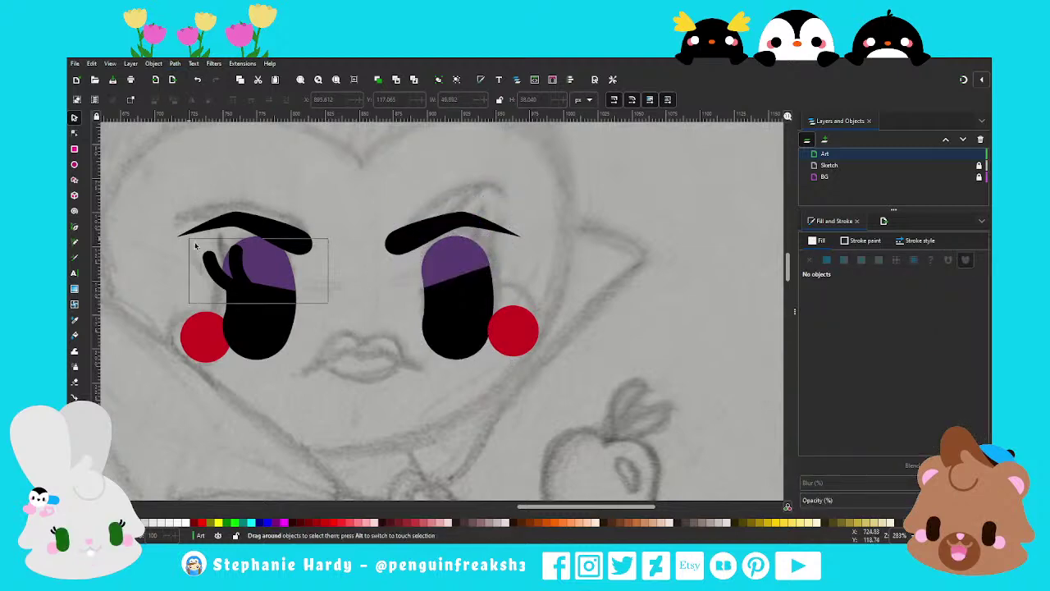
{"action": "left_click", "coordinate": [190, 100]}
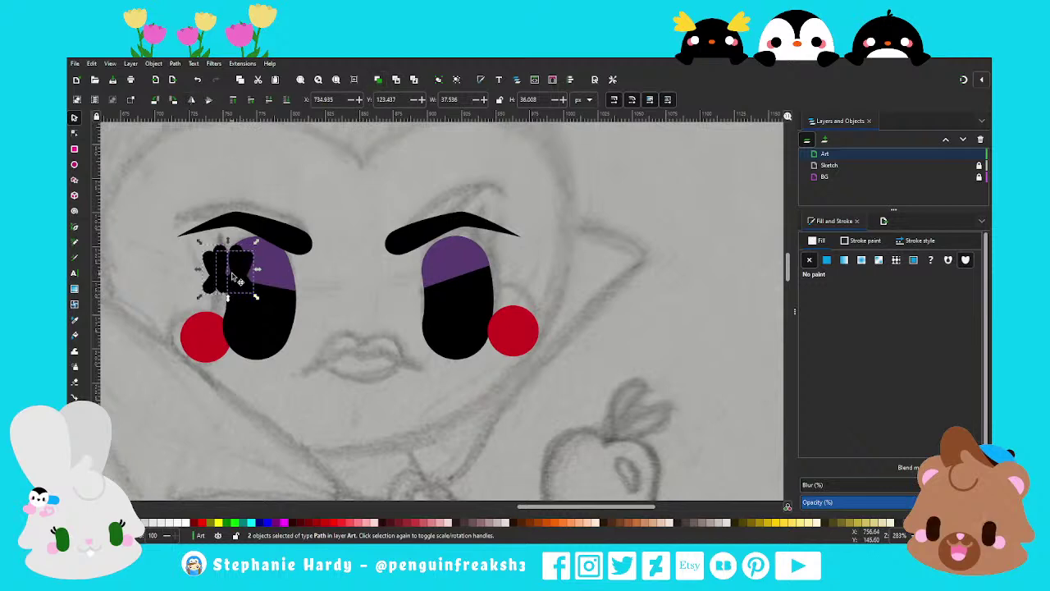
{"action": "left_click_drag", "start_coordinate": [250, 275], "coordinate": [491, 272]}
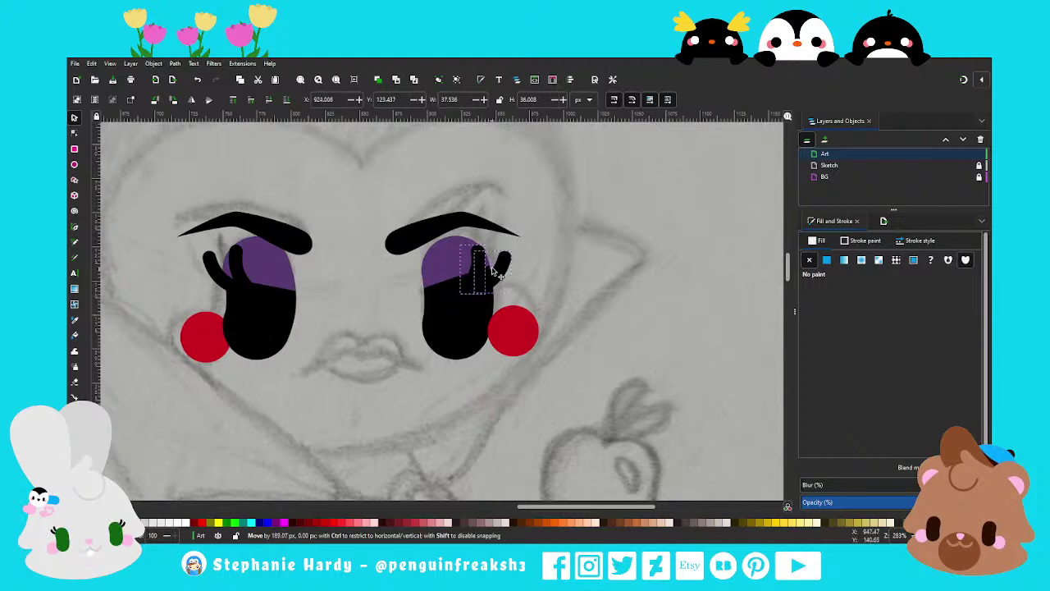
{"action": "left_click_drag", "start_coordinate": [494, 273], "coordinate": [496, 274]}
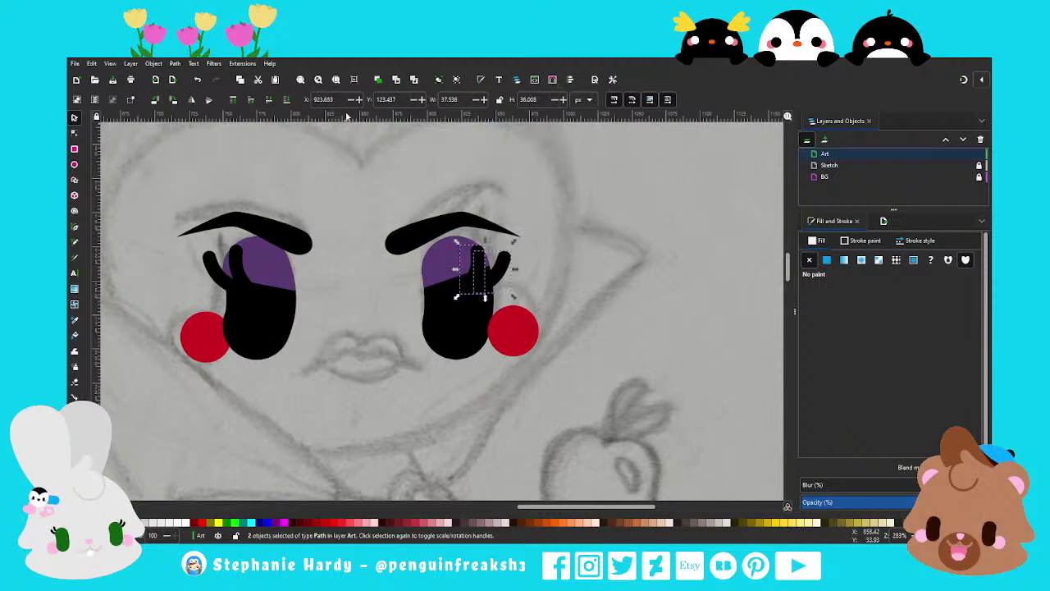
{"action": "left_click_drag", "start_coordinate": [377, 117], "coordinate": [370, 293]}
Reshape the purple iris's nodes, extending its right side toward the curl
{"action": "left_click", "coordinate": [434, 282]}
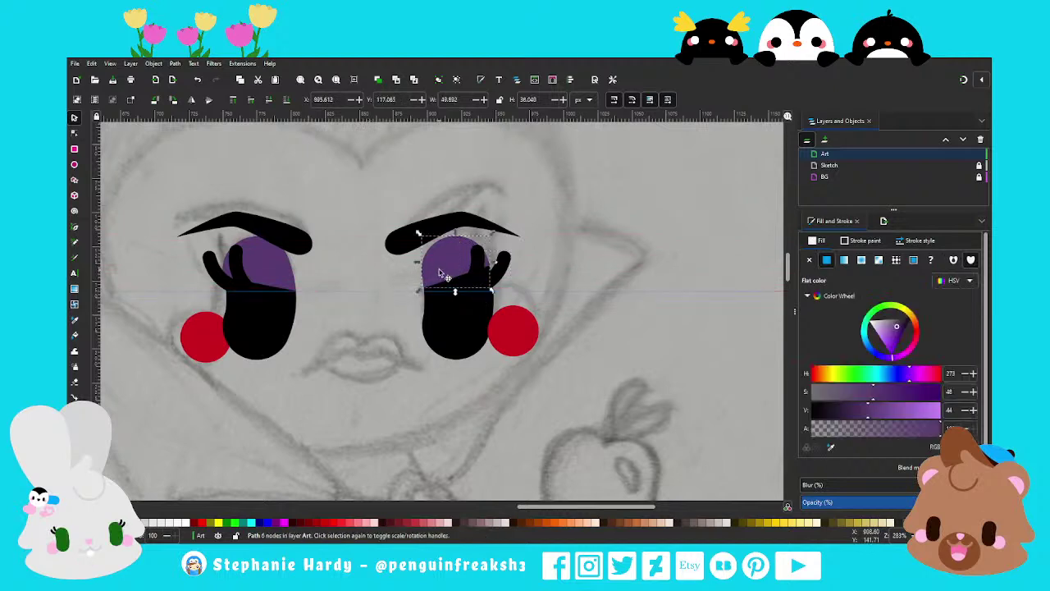
{"action": "key", "text": "n"}
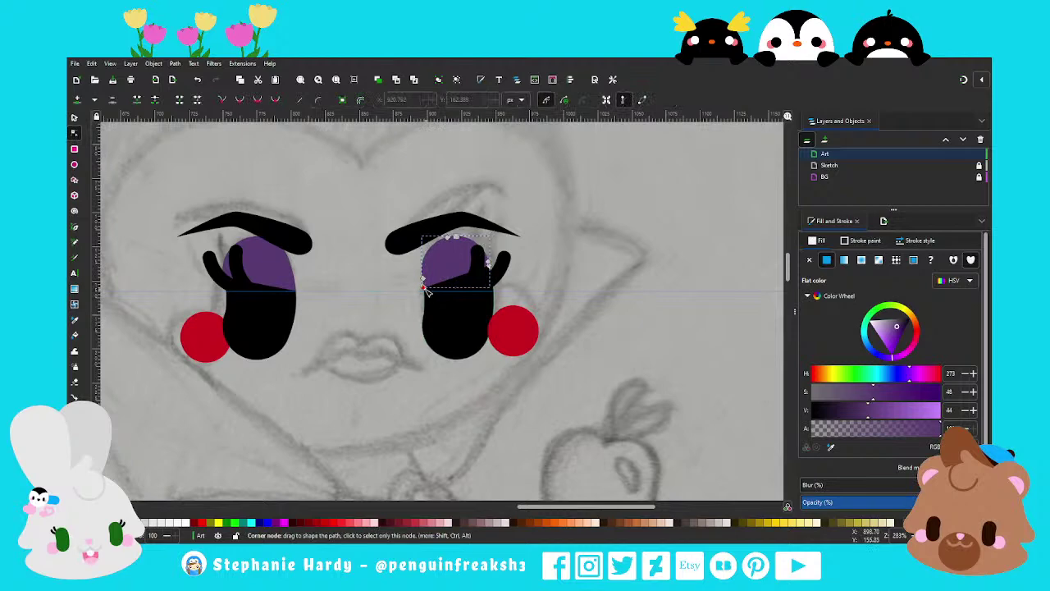
{"action": "left_click_drag", "start_coordinate": [424, 280], "coordinate": [420, 283]}
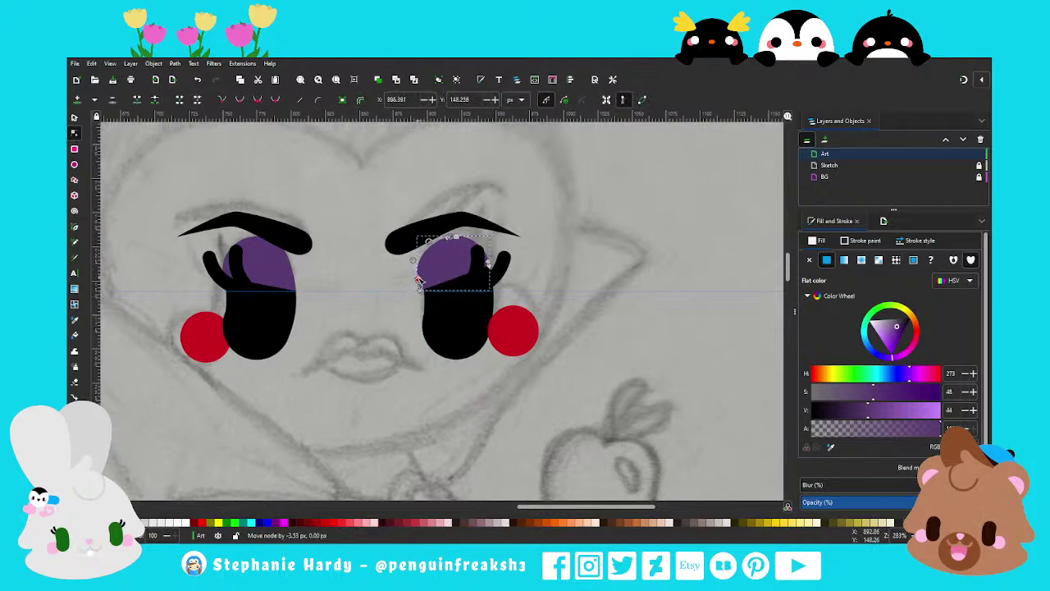
{"action": "scroll", "coordinate": [485, 259], "scroll_direction": "up", "scroll_amount": 1, "text": "ctrl"}
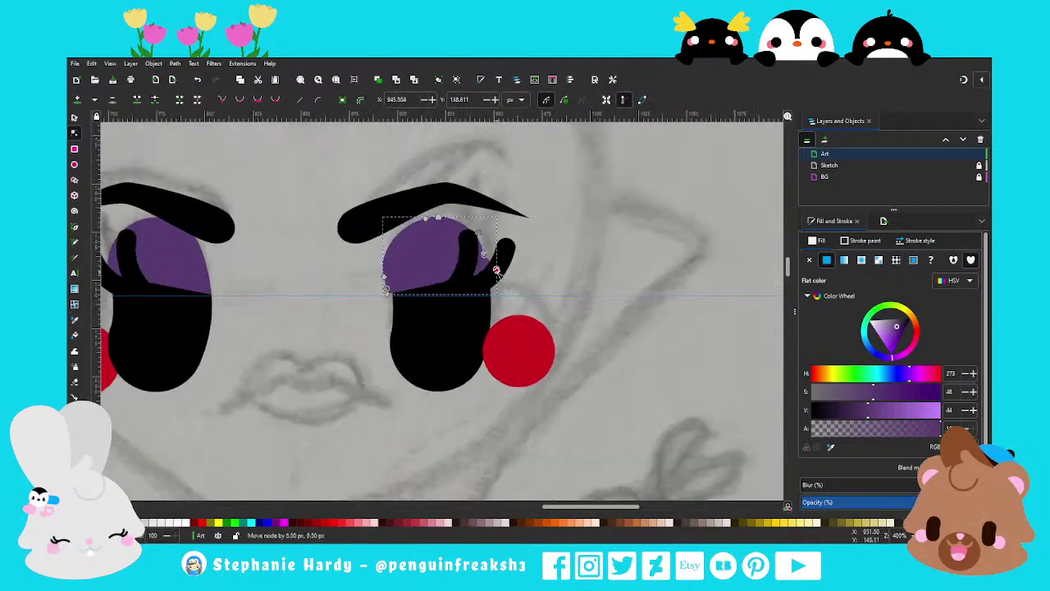
{"action": "scroll", "coordinate": [489, 255], "scroll_direction": "up", "scroll_amount": 2, "text": "ctrl"}
{"action": "left_click_drag", "start_coordinate": [491, 249], "coordinate": [478, 259]}
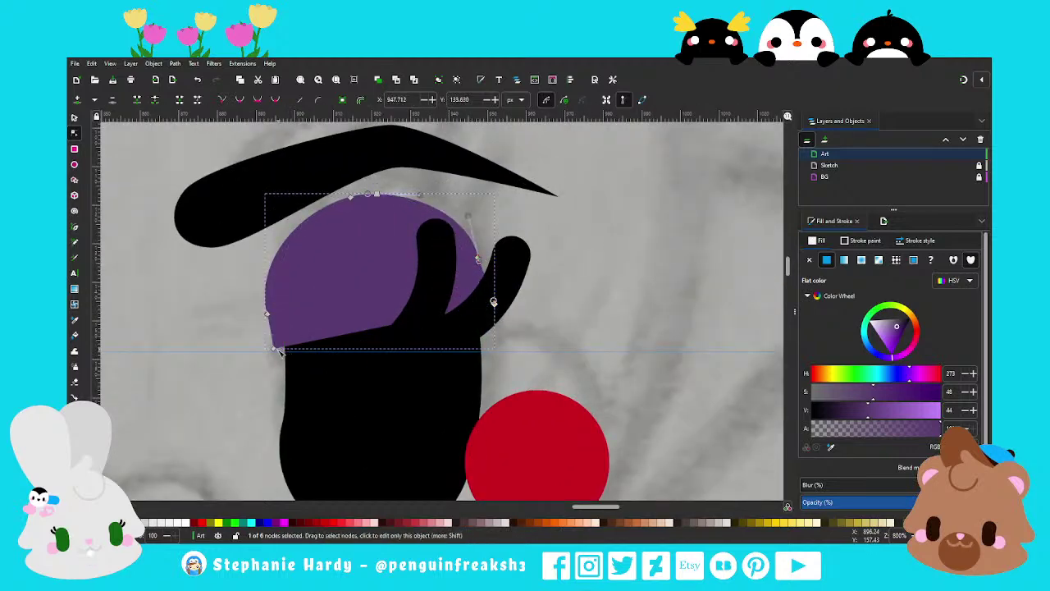
{"action": "left_click_drag", "start_coordinate": [276, 349], "coordinate": [279, 352]}
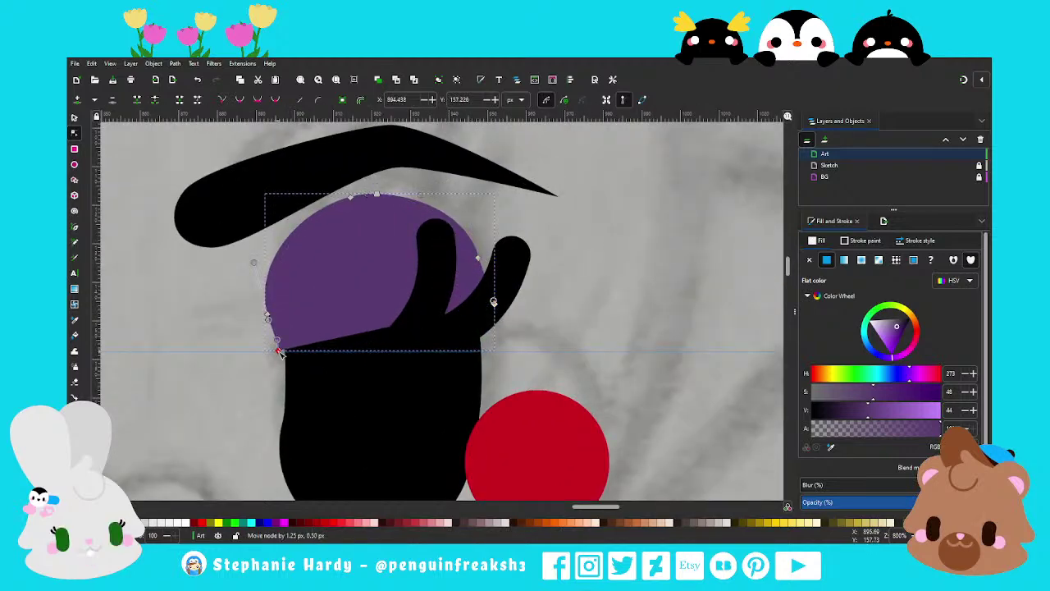
{"action": "left_click_drag", "start_coordinate": [280, 350], "coordinate": [282, 352]}
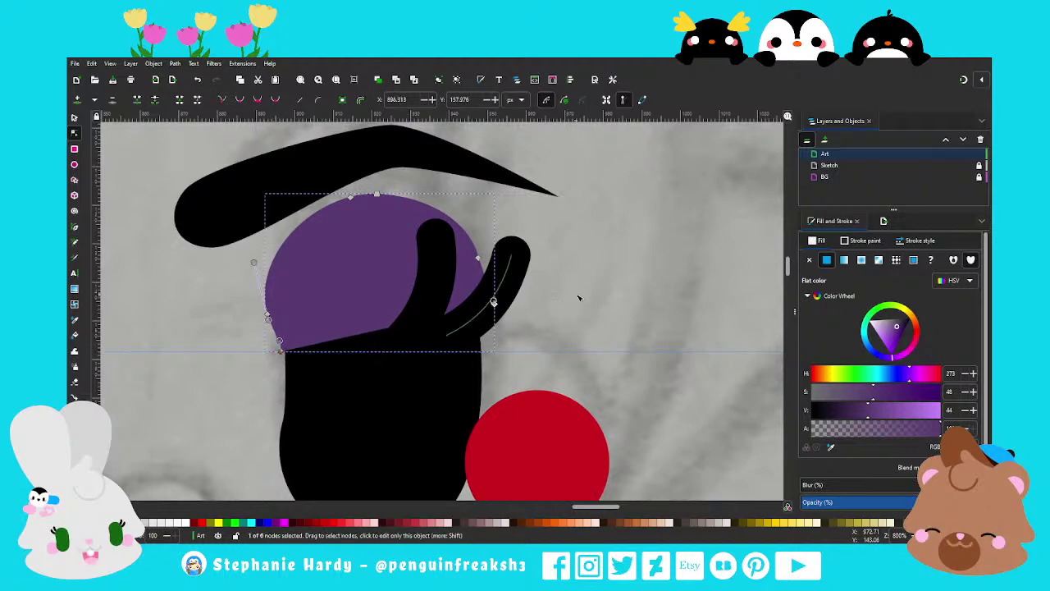
{"action": "scroll", "coordinate": [579, 297], "scroll_direction": "down", "scroll_amount": 1}
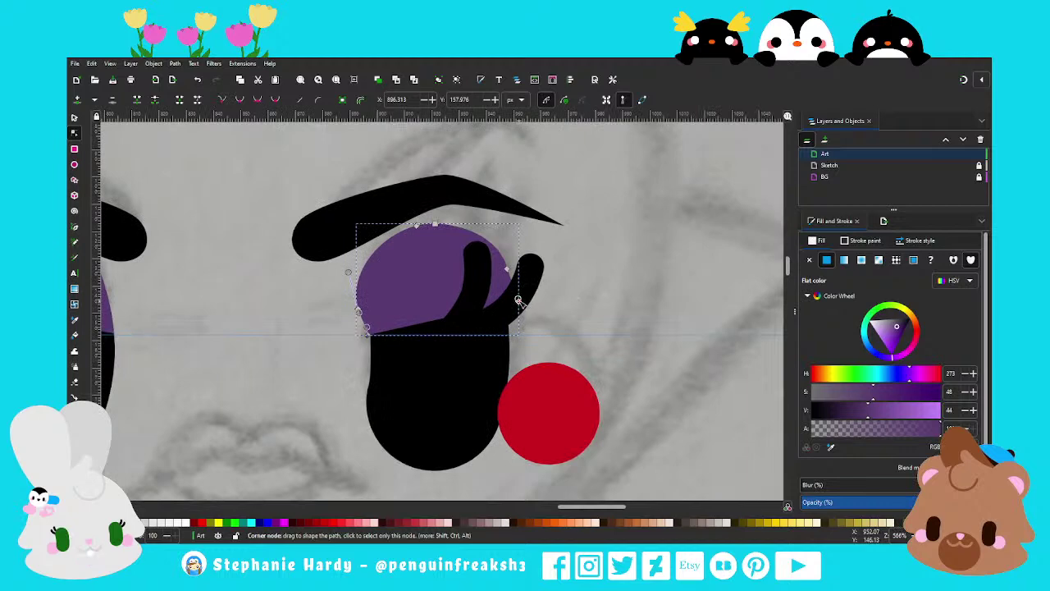
{"action": "scroll", "coordinate": [593, 307], "scroll_direction": "down", "scroll_amount": 1}
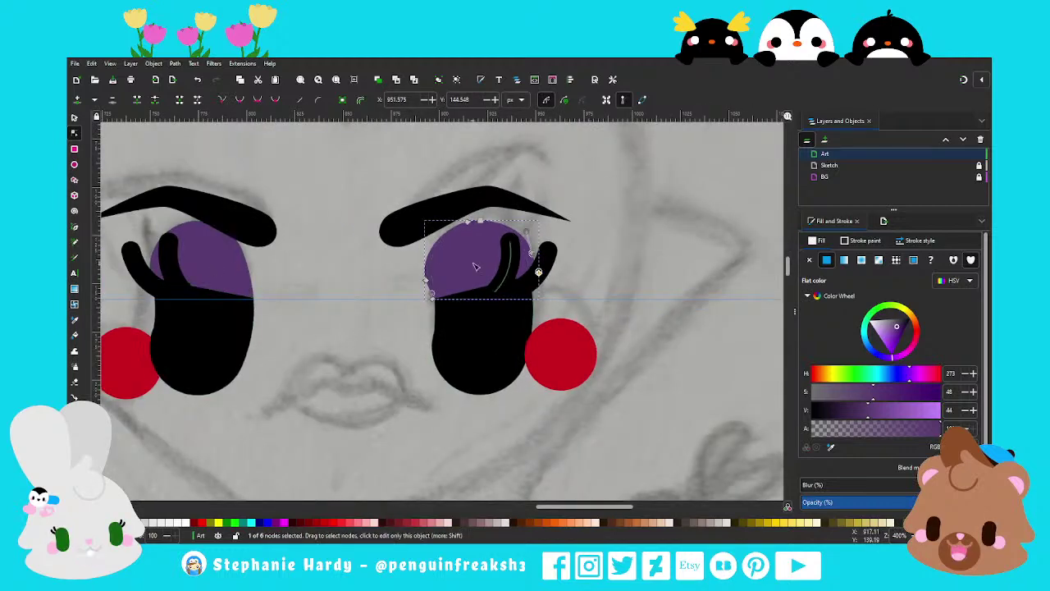
{"action": "scroll", "coordinate": [584, 283], "scroll_direction": "up", "scroll_amount": 2}
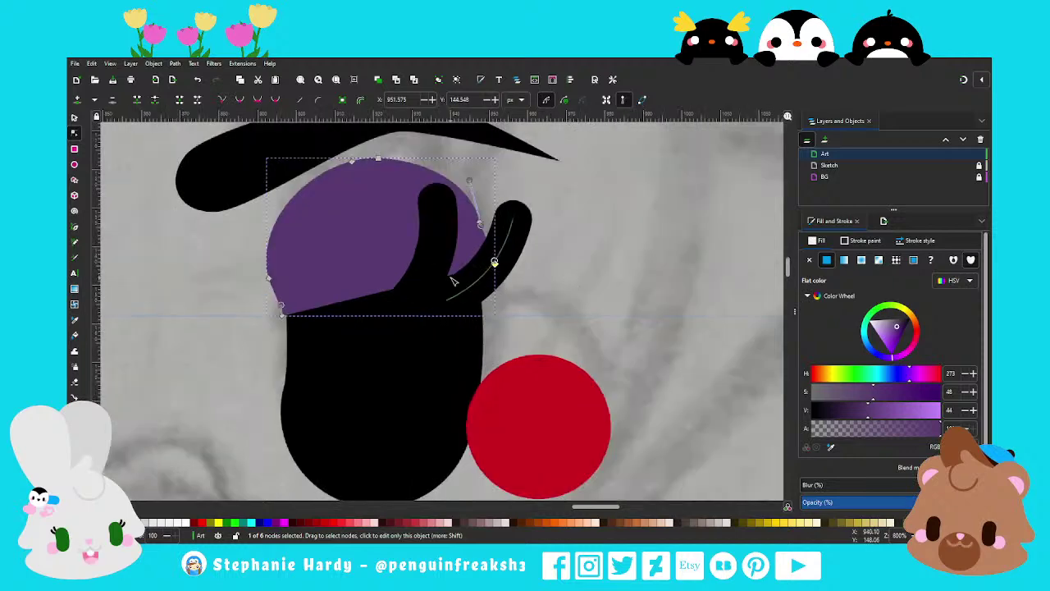
{"action": "left_click_drag", "start_coordinate": [495, 263], "coordinate": [499, 268]}
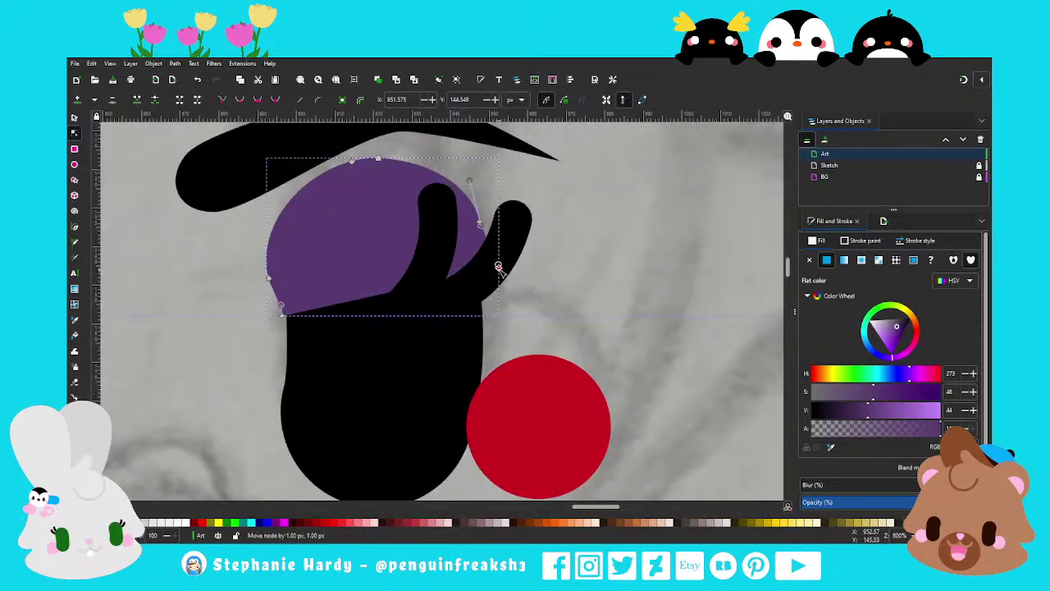
{"action": "scroll", "coordinate": [581, 273], "scroll_direction": "down", "scroll_amount": 1}
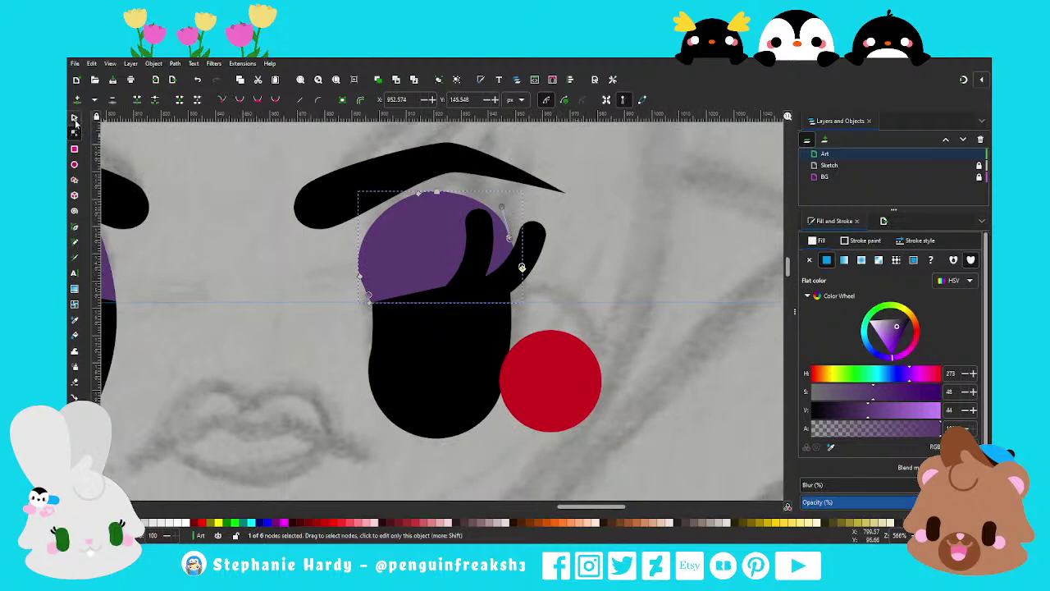
Raise the black eye to the top and trim the purple iris to its outline
{"action": "left_click", "coordinate": [74, 119]}
{"action": "left_click", "coordinate": [421, 337]}
{"action": "key", "text": "Home"}
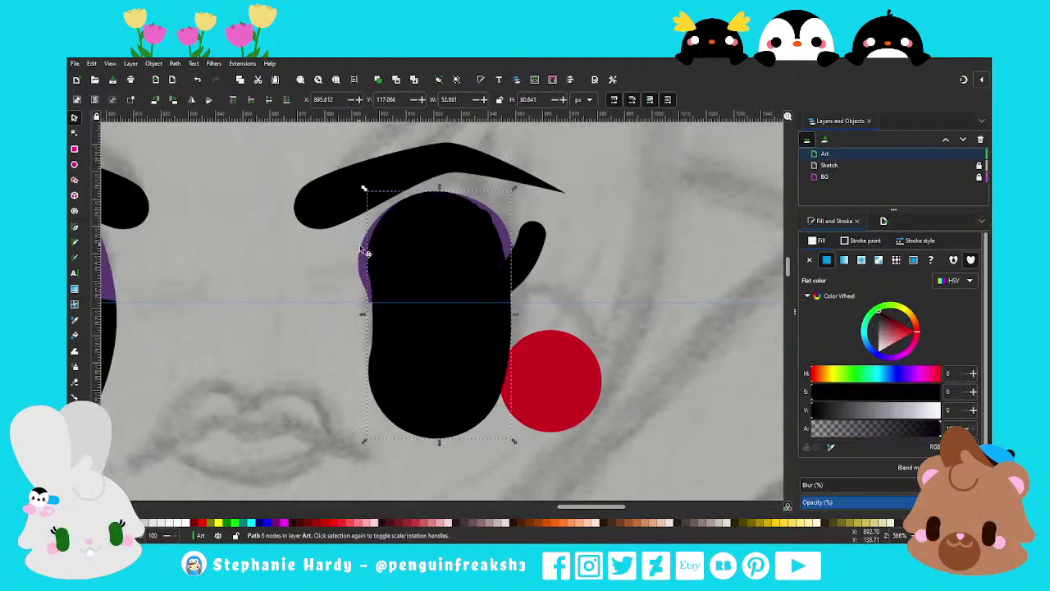
{"action": "left_click", "coordinate": [356, 242], "text": "shift"}
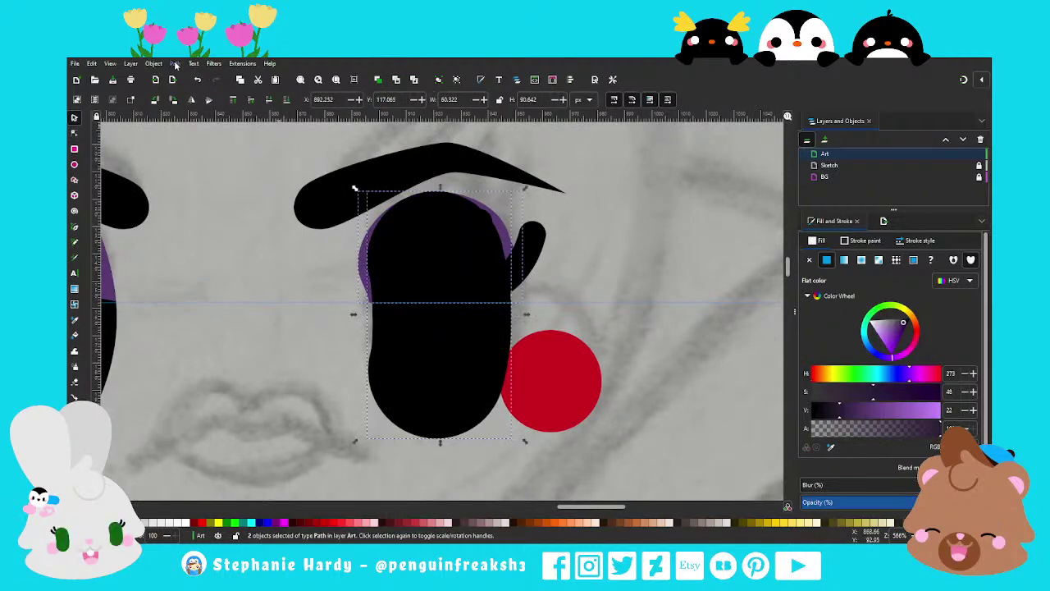
{"action": "key", "text": "ctrl+asterisk"}
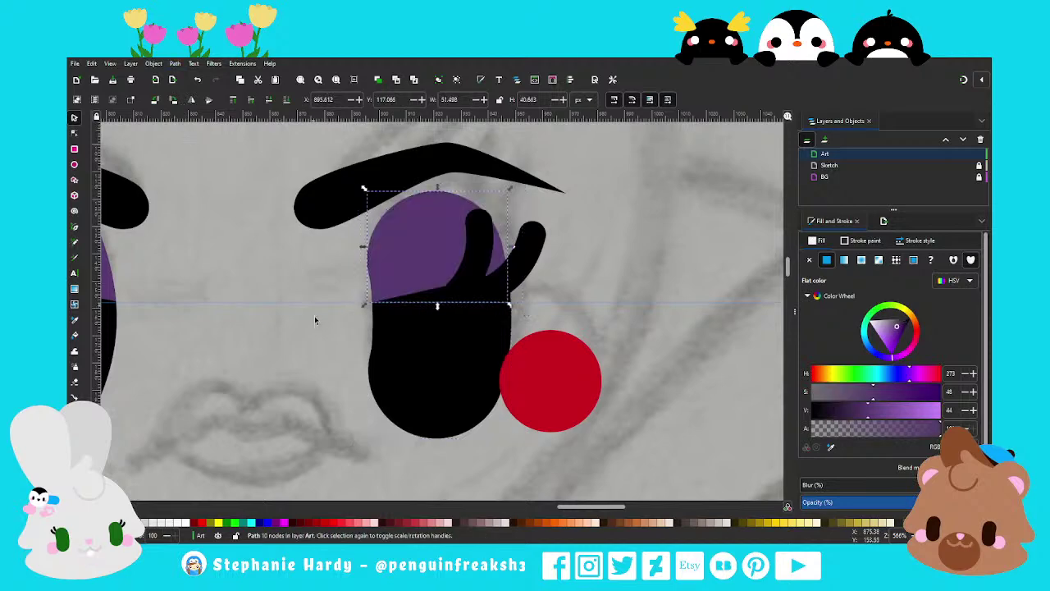
{"action": "key", "text": "Escape"}
{"action": "scroll", "coordinate": [539, 323], "scroll_direction": "down", "scroll_amount": 2}
{"action": "scroll", "coordinate": [399, 319], "scroll_direction": "down", "scroll_amount": 1}
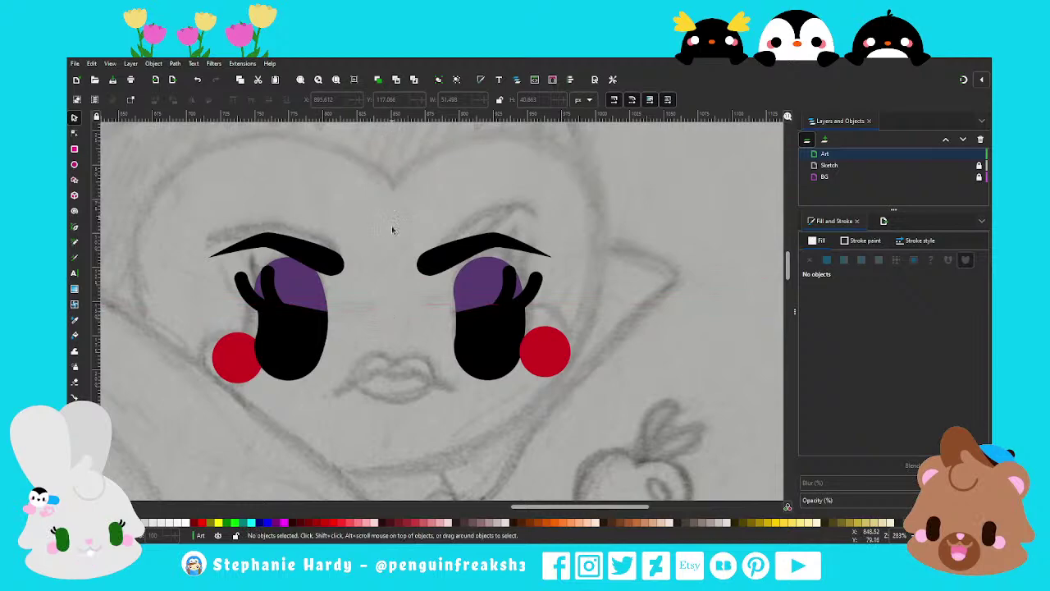
{"action": "scroll", "coordinate": [394, 291], "scroll_direction": "down", "scroll_amount": 1}
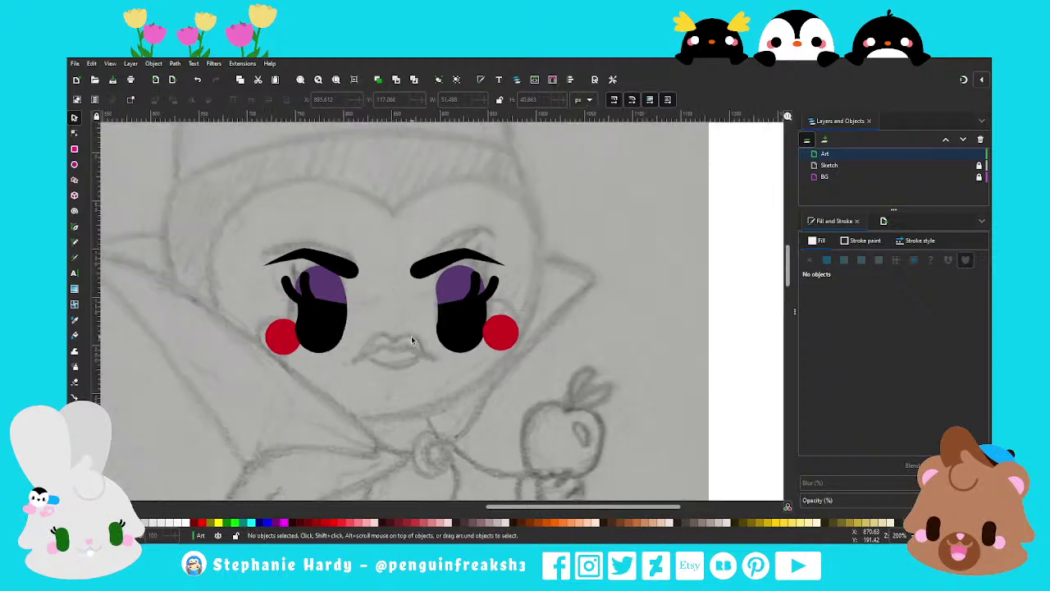
{"action": "left_click", "coordinate": [425, 268]}
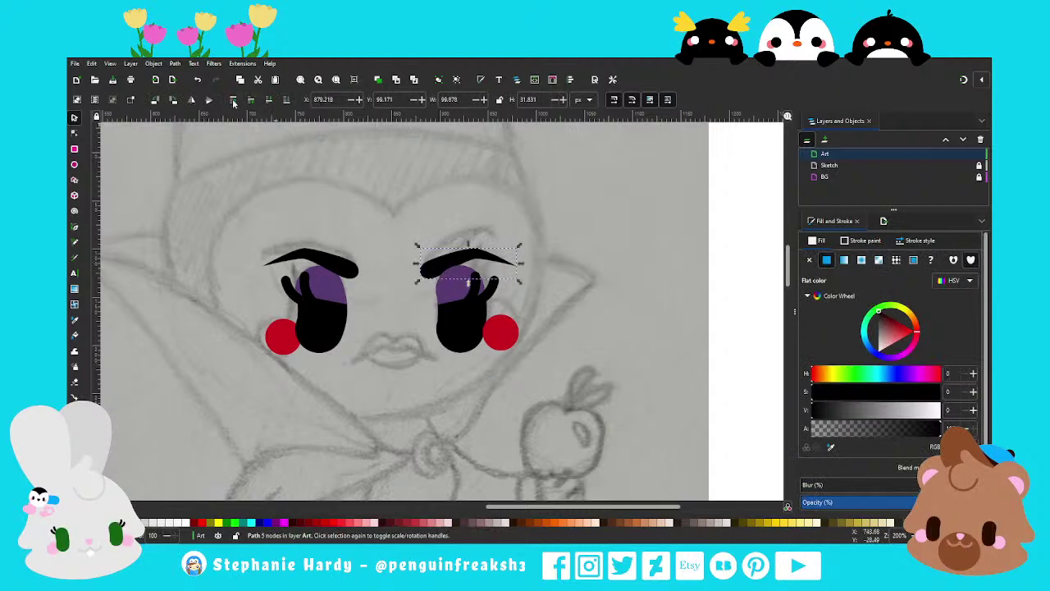
{"action": "scroll", "coordinate": [393, 290], "scroll_direction": "up", "scroll_amount": 2}
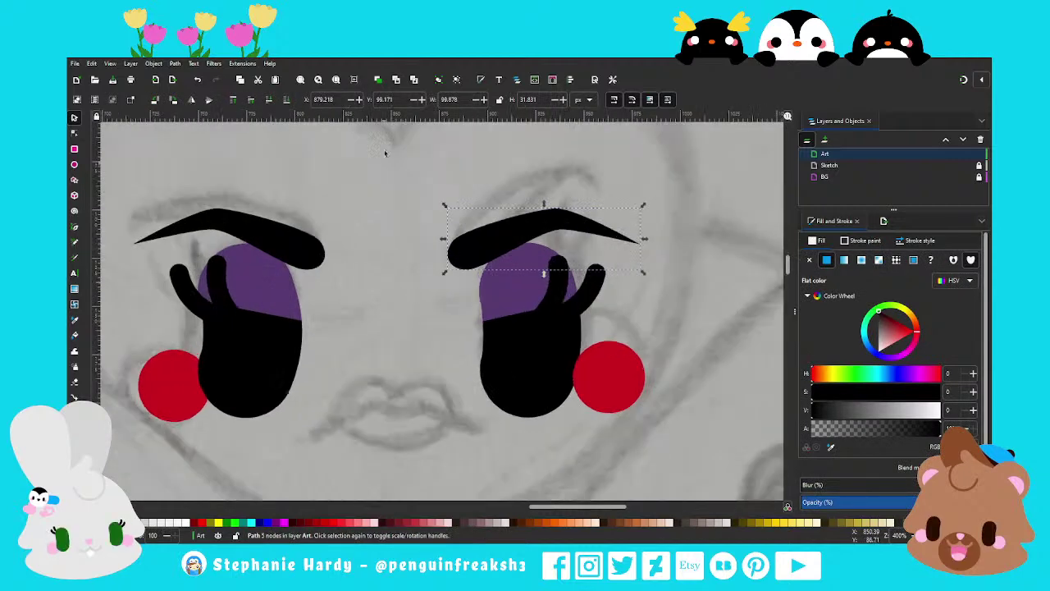
{"action": "left_click_drag", "start_coordinate": [372, 121], "coordinate": [381, 273]}
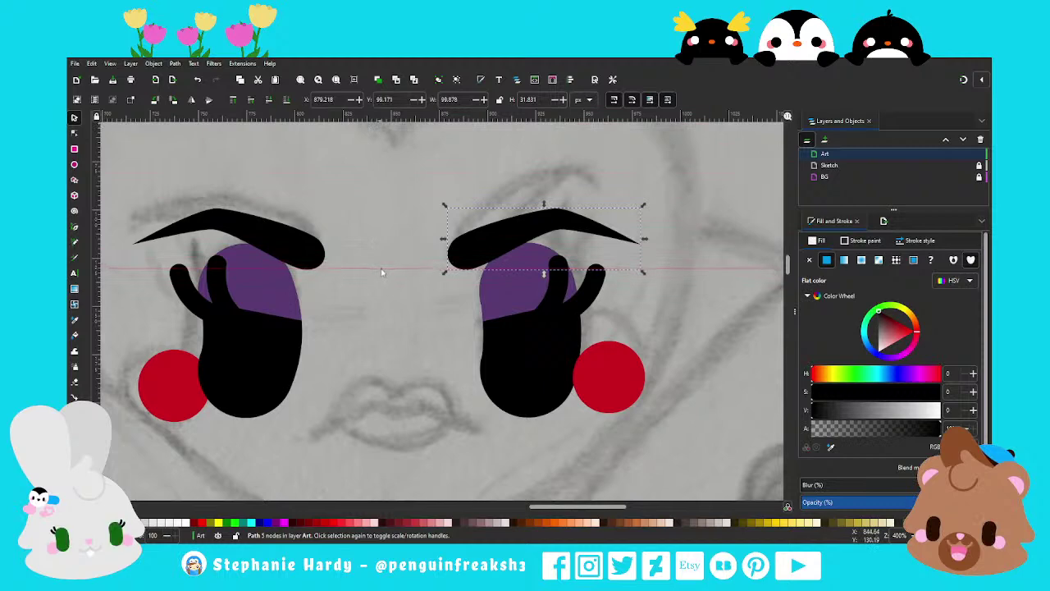
{"action": "left_click_drag", "start_coordinate": [382, 274], "coordinate": [381, 265]}
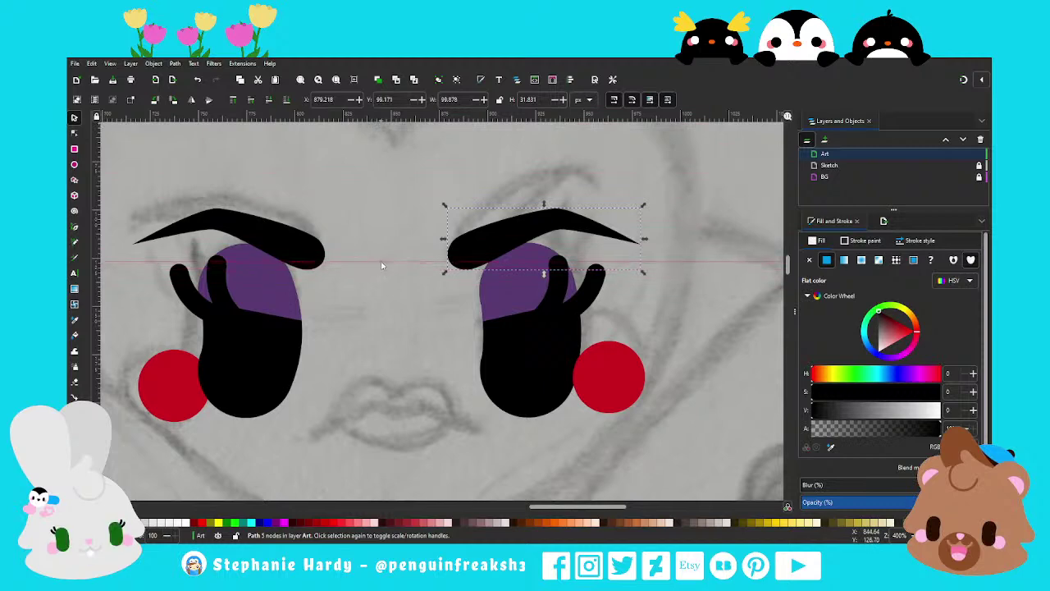
{"action": "left_click_drag", "start_coordinate": [394, 133], "coordinate": [395, 121]}
Pull a horizontal guide through the cheeks and shift the right cheek circle down-left onto it
{"action": "left_click", "coordinate": [381, 210]}
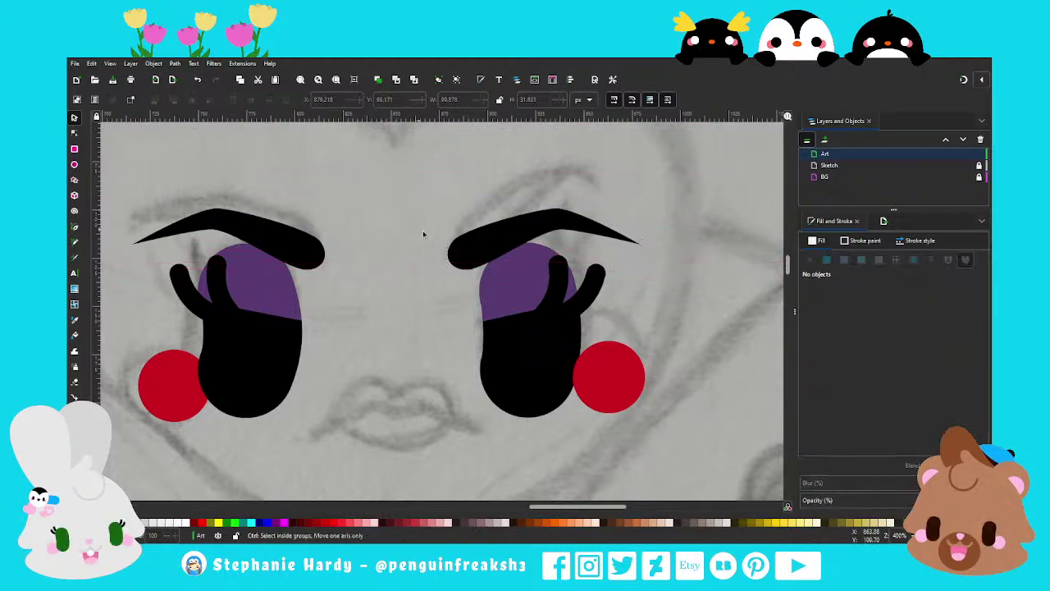
{"action": "scroll", "coordinate": [451, 240], "scroll_direction": "down", "scroll_amount": 1}
{"action": "scroll", "coordinate": [534, 279], "scroll_direction": "down", "scroll_amount": 1}
{"action": "left_click", "coordinate": [554, 321]}
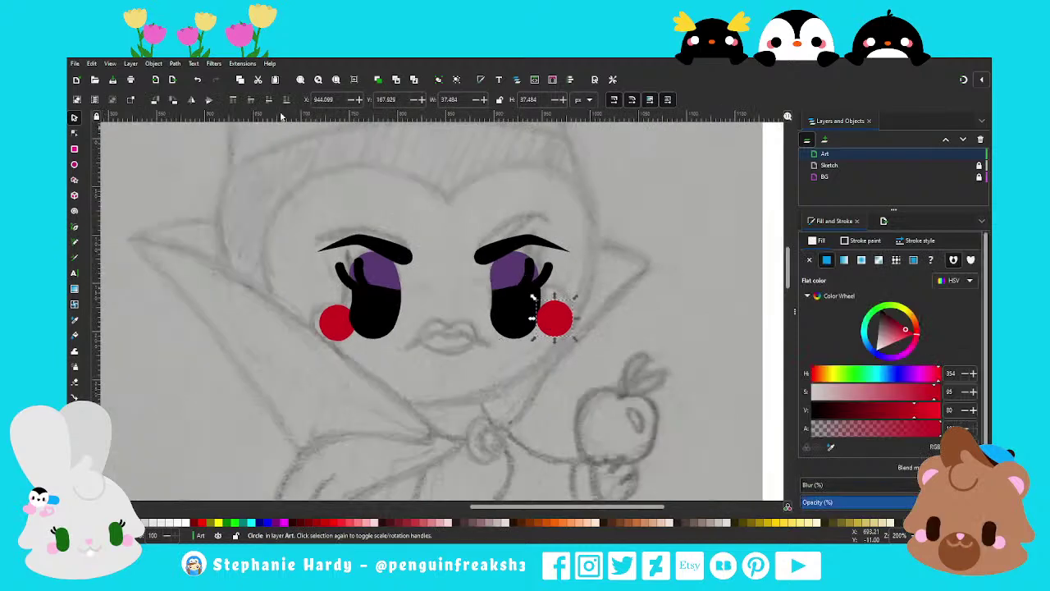
{"action": "scroll", "coordinate": [499, 346], "scroll_direction": "up", "scroll_amount": 1}
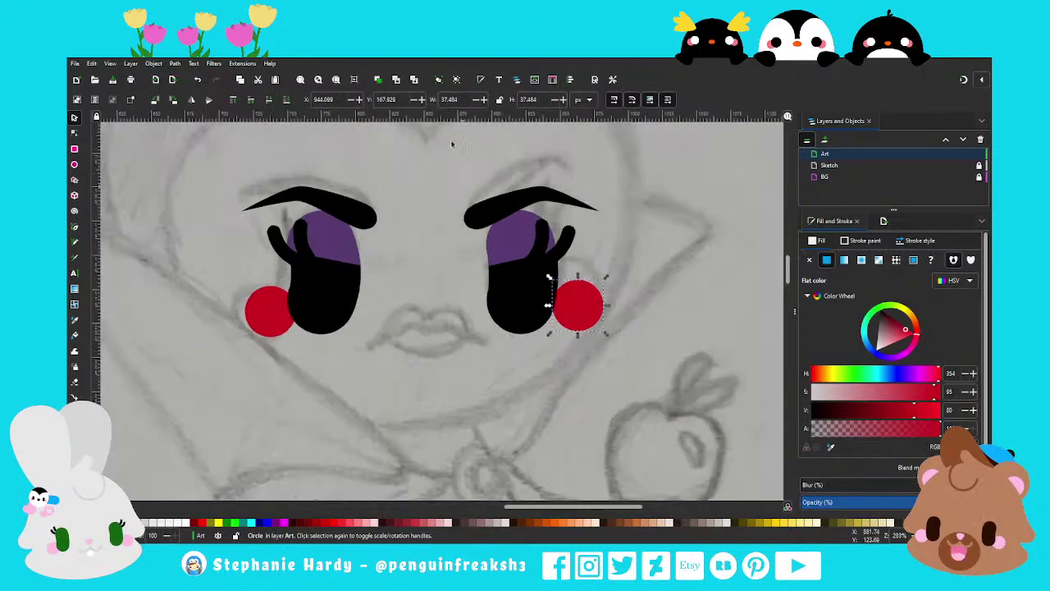
{"action": "left_click_drag", "start_coordinate": [414, 121], "coordinate": [430, 289]}
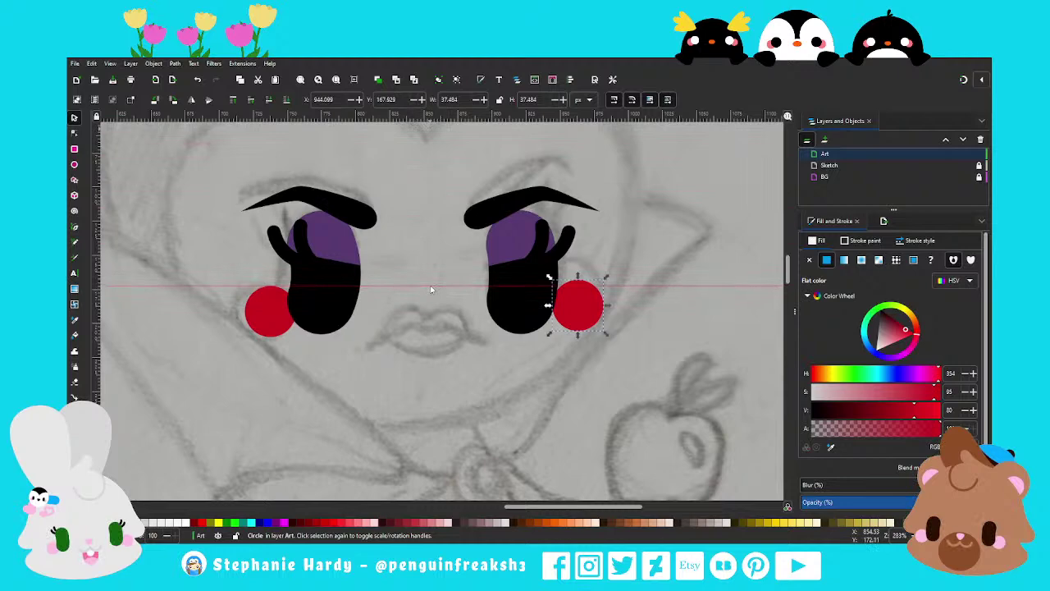
{"action": "left_click", "coordinate": [587, 324]}
{"action": "left_click_drag", "start_coordinate": [595, 318], "coordinate": [586, 311]}
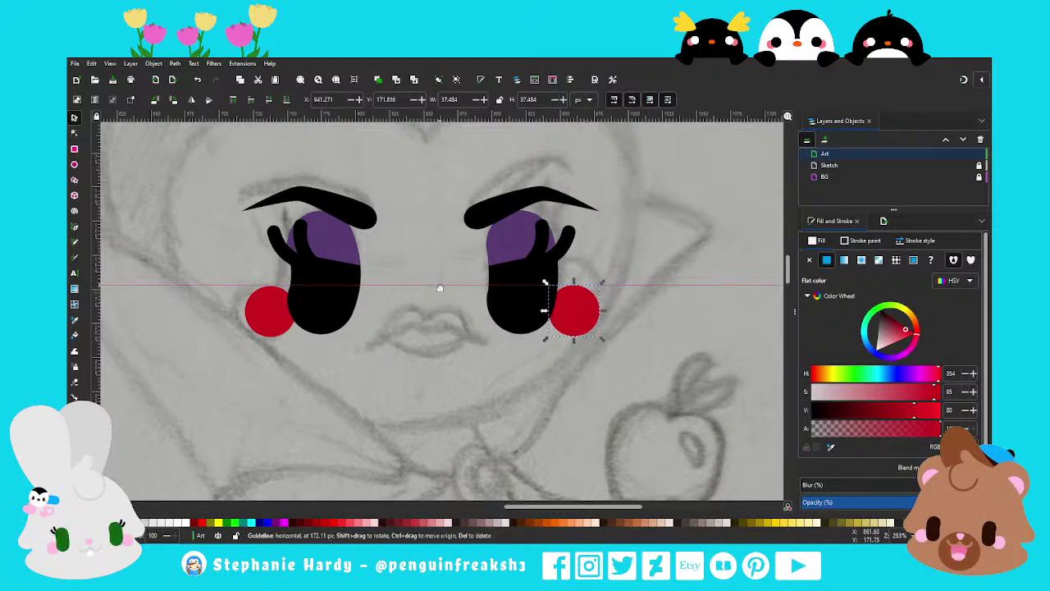
{"action": "left_click", "coordinate": [431, 246]}
{"action": "scroll", "coordinate": [432, 271], "scroll_direction": "down", "scroll_amount": 1}
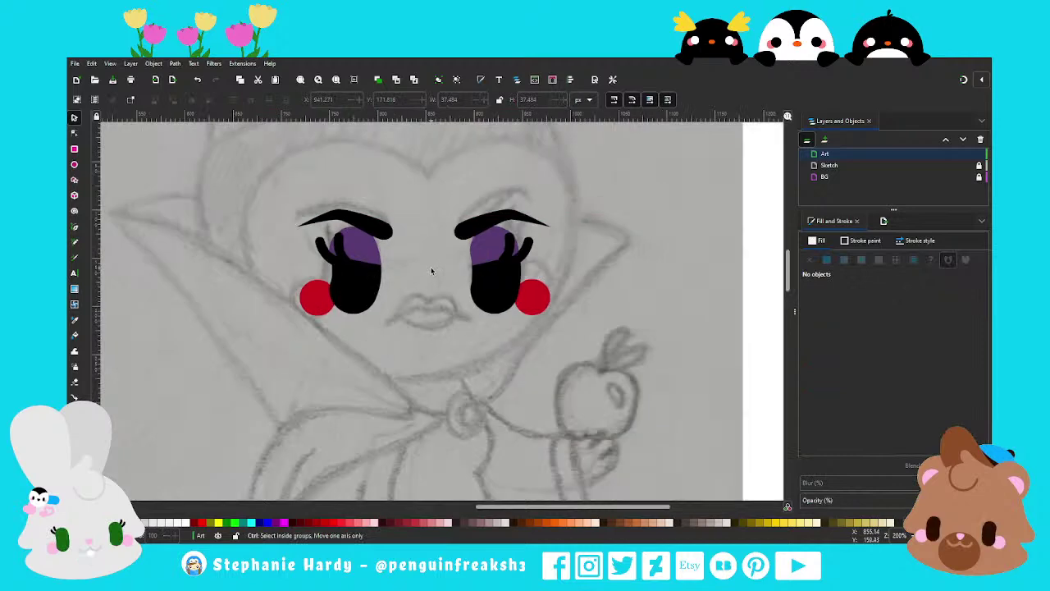
{"action": "scroll", "coordinate": [447, 328], "scroll_direction": "up", "scroll_amount": 1}
{"action": "scroll", "coordinate": [433, 341], "scroll_direction": "up", "scroll_amount": 1}
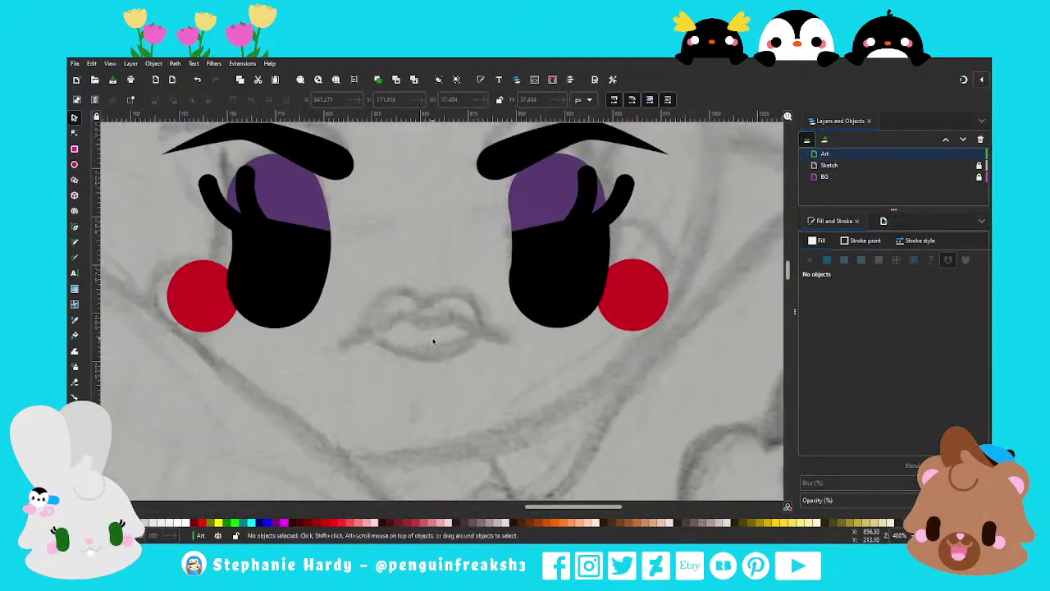
Draw a four-point mouth line across the lips with a 5 px black stroke
{"action": "key", "text": "b"}
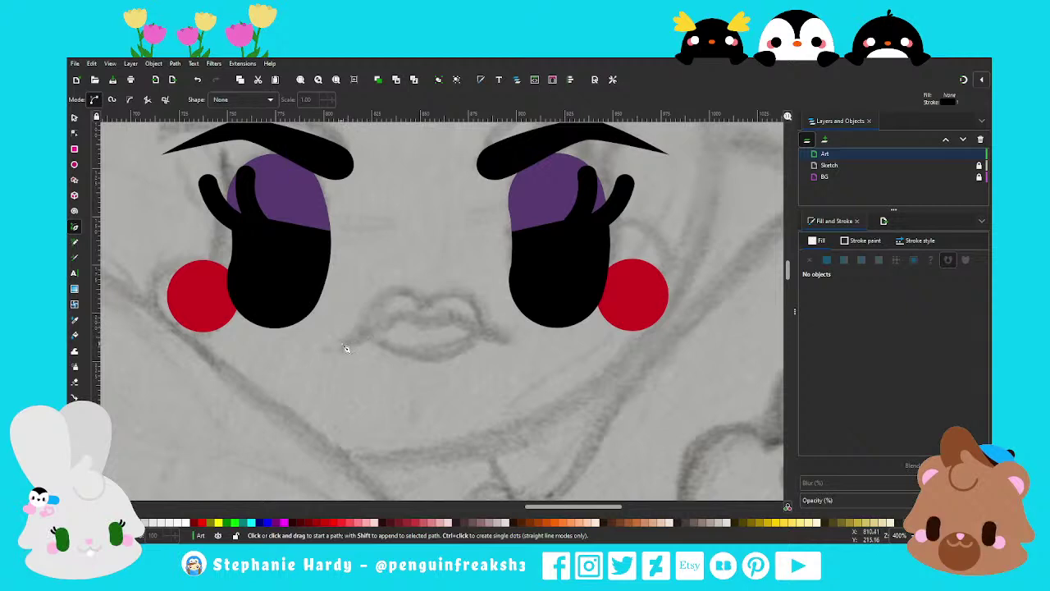
{"action": "left_click", "coordinate": [342, 346]}
{"action": "left_click", "coordinate": [402, 318]}
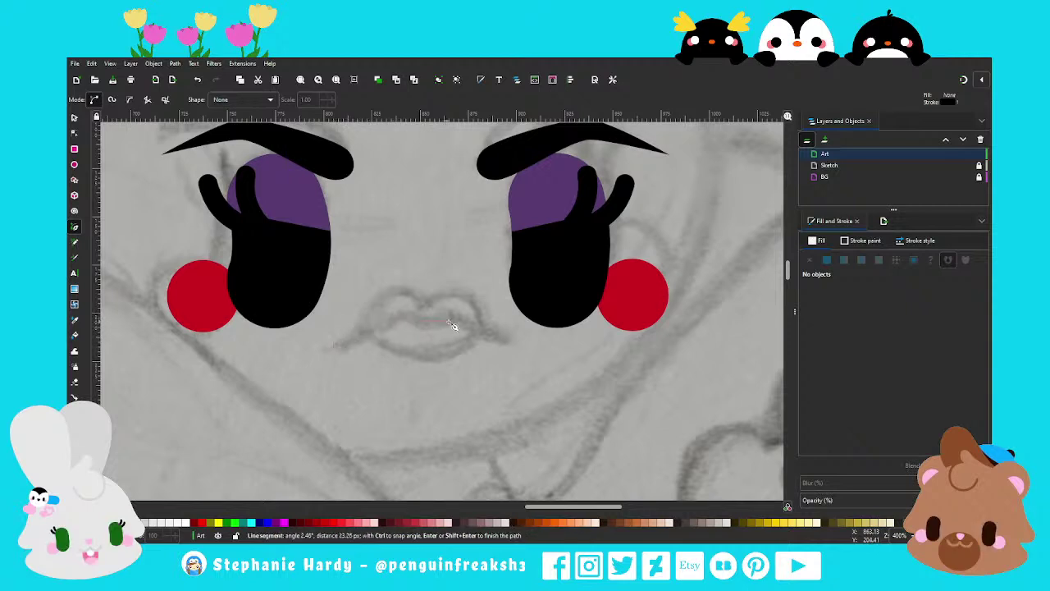
{"action": "left_click", "coordinate": [449, 318]}
{"action": "left_click", "coordinate": [504, 346]}
{"action": "key", "text": "Return"}
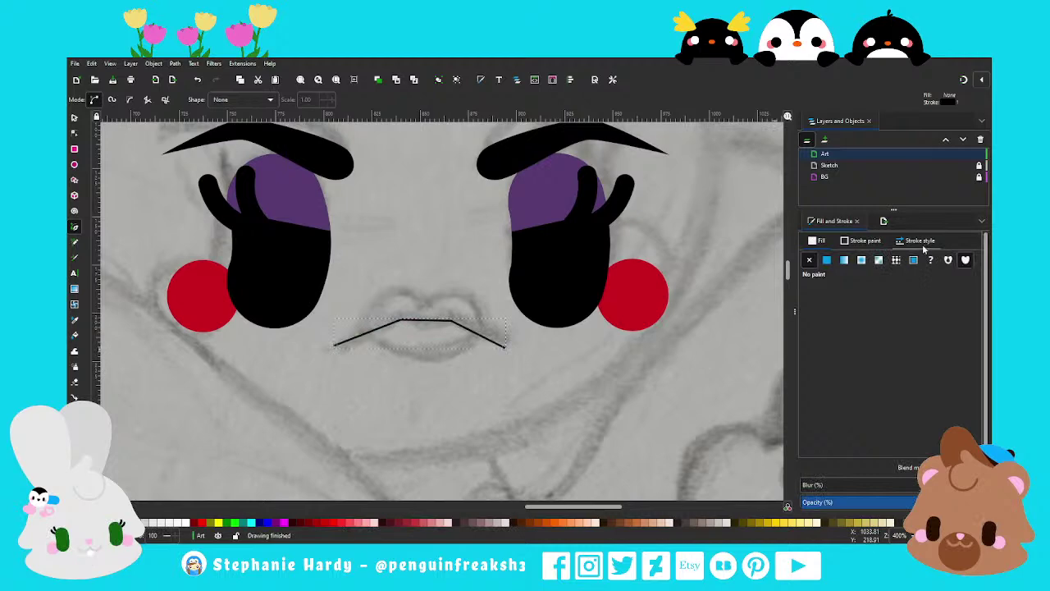
{"action": "left_click", "coordinate": [920, 241]}
{"action": "type", "text": "5.000"}
{"action": "key", "text": "Return"}
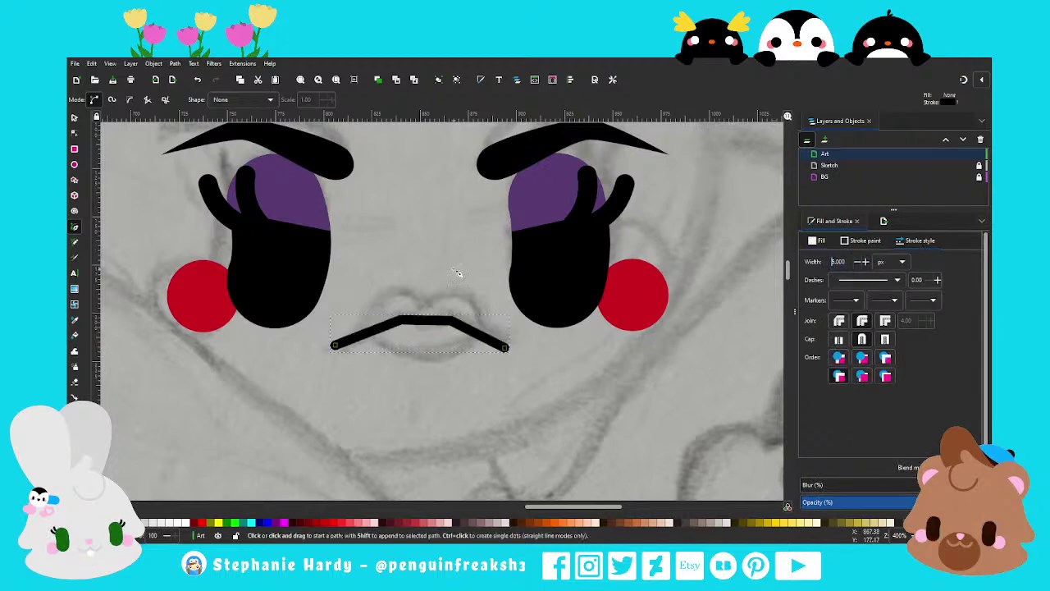
Adjust the mouth's end and corner nodes to form its curved centre dip
{"action": "left_click", "coordinate": [73, 131]}
{"action": "scroll", "coordinate": [426, 357], "scroll_direction": "up", "scroll_amount": 1}
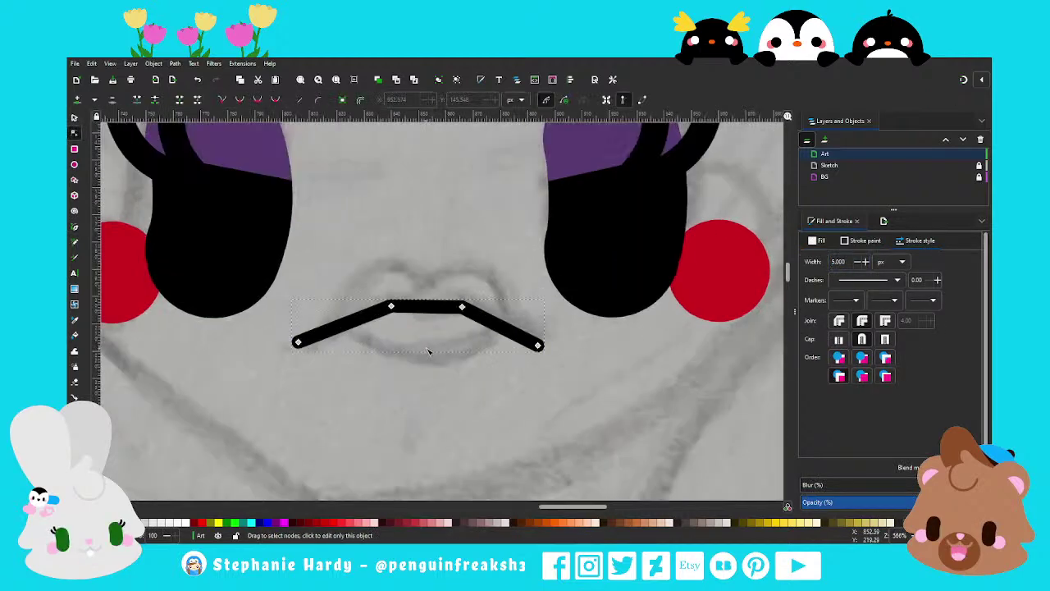
{"action": "scroll", "coordinate": [426, 357], "scroll_direction": "up", "scroll_amount": 1}
{"action": "left_click_drag", "start_coordinate": [245, 340], "coordinate": [254, 344]}
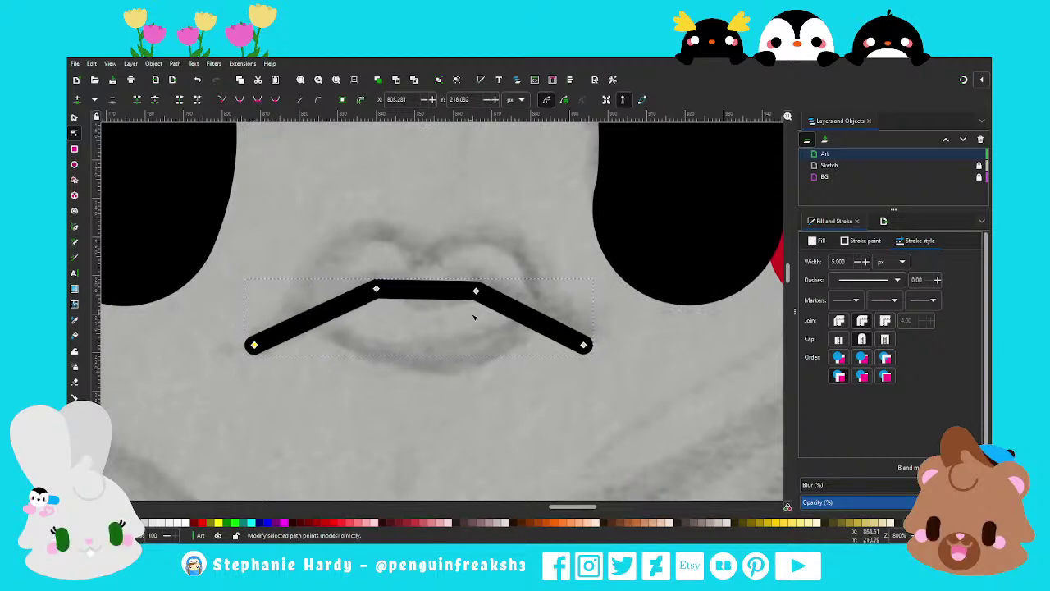
{"action": "mouse_move", "coordinate": [476, 291]}
{"action": "left_mouse_down"}
{"action": "mouse_move", "coordinate": [432, 297]}
{"action": "mouse_move", "coordinate": [439, 307]}
{"action": "mouse_move", "coordinate": [406, 306]}
{"action": "left_mouse_up"}
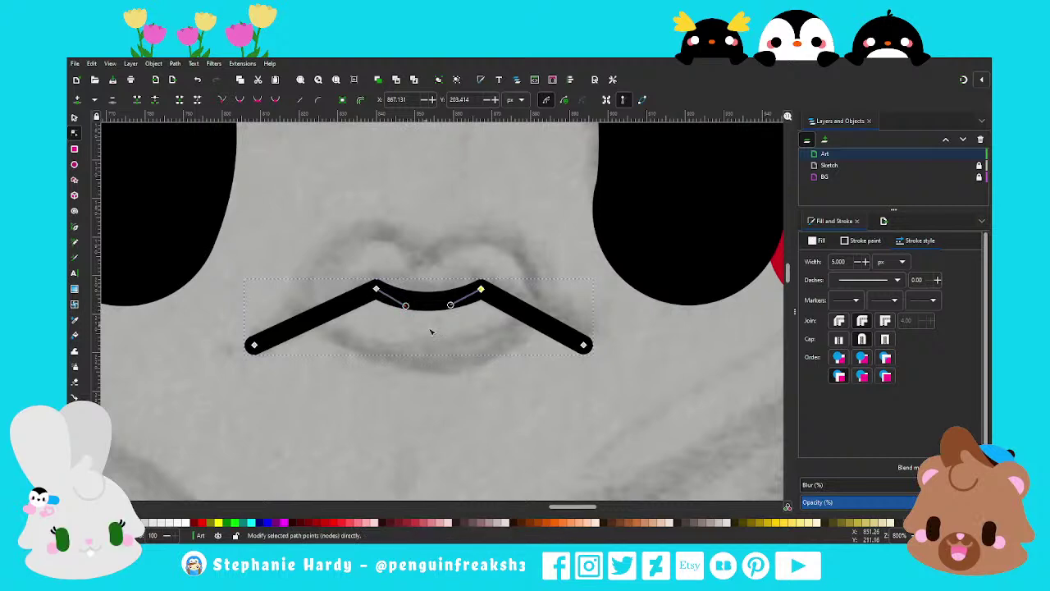
{"action": "left_click_drag", "start_coordinate": [256, 345], "coordinate": [264, 344]}
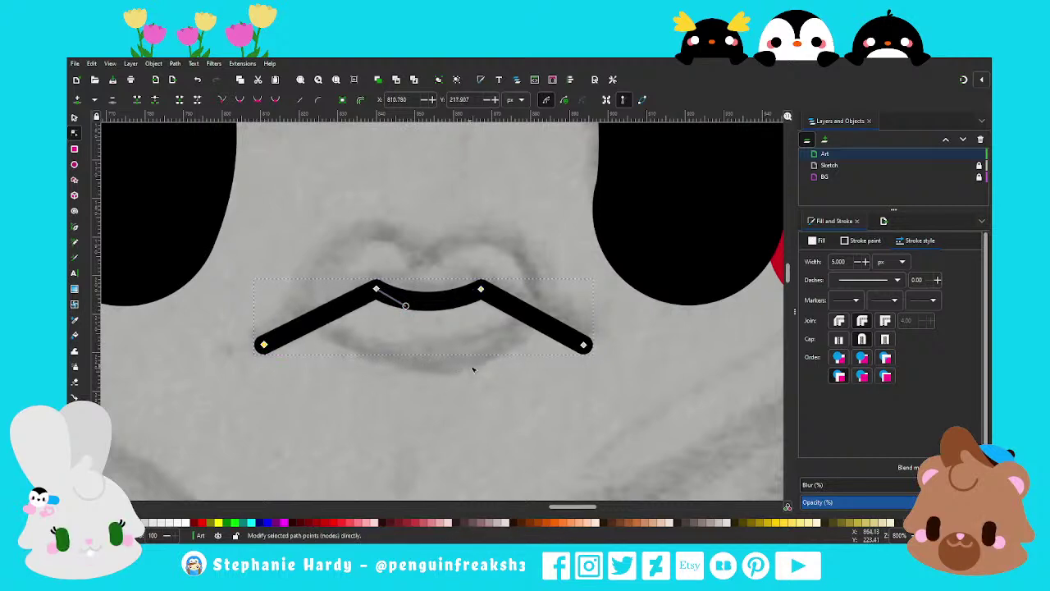
{"action": "scroll", "coordinate": [473, 368], "scroll_direction": "down", "scroll_amount": 2, "text": "ctrl"}
{"action": "scroll", "coordinate": [432, 363], "scroll_direction": "down", "scroll_amount": 2, "text": "ctrl"}
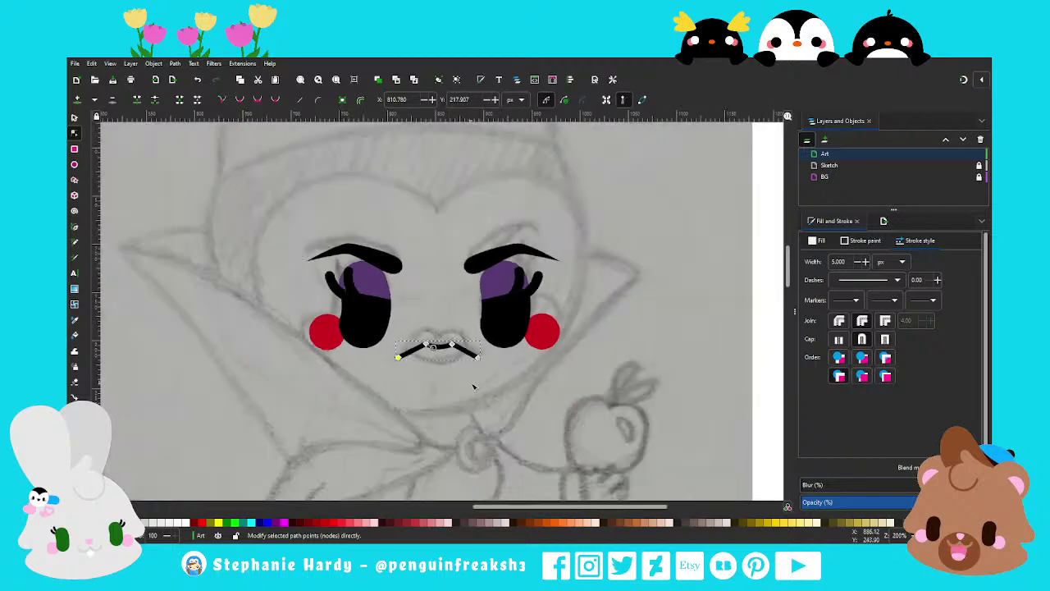
{"action": "scroll", "coordinate": [473, 386], "scroll_direction": "up", "scroll_amount": 1, "text": "ctrl"}
{"action": "scroll", "coordinate": [466, 382], "scroll_direction": "up", "scroll_amount": 1, "text": "ctrl"}
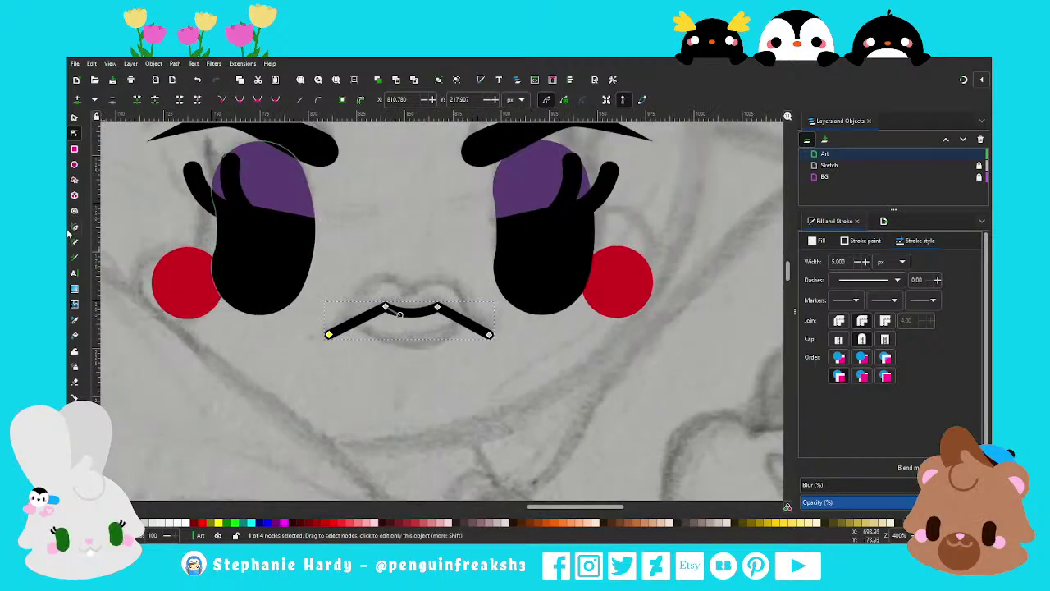
{"action": "key", "text": "b"}
{"action": "scroll", "coordinate": [400, 328], "scroll_direction": "up", "scroll_amount": 1, "text": "ctrl"}
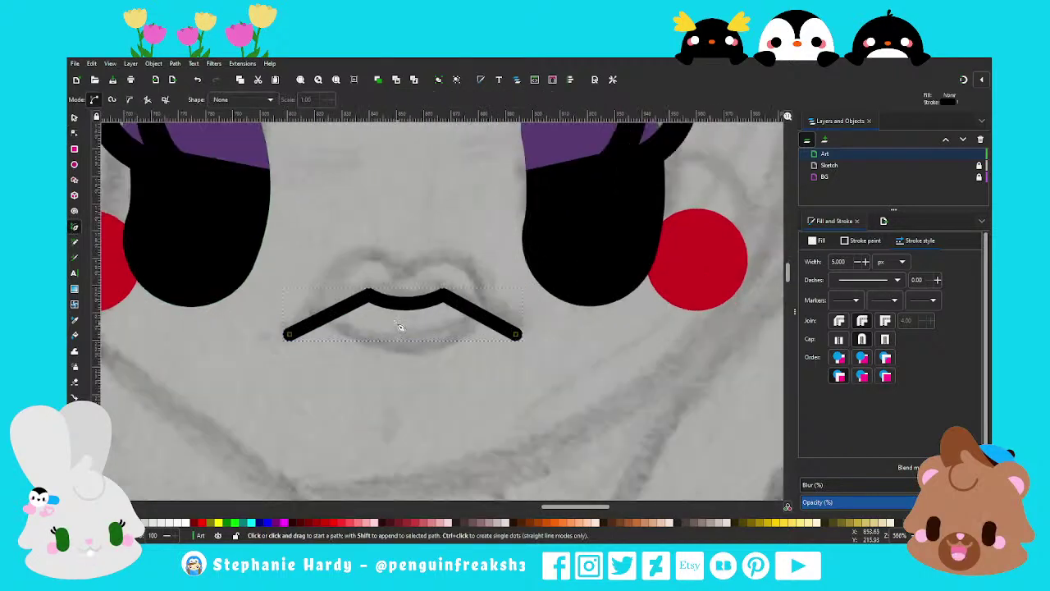
Draw a closed lip outline around the mouth and bend its bottom edge into a lower-lip curve
{"action": "left_click", "coordinate": [314, 319]}
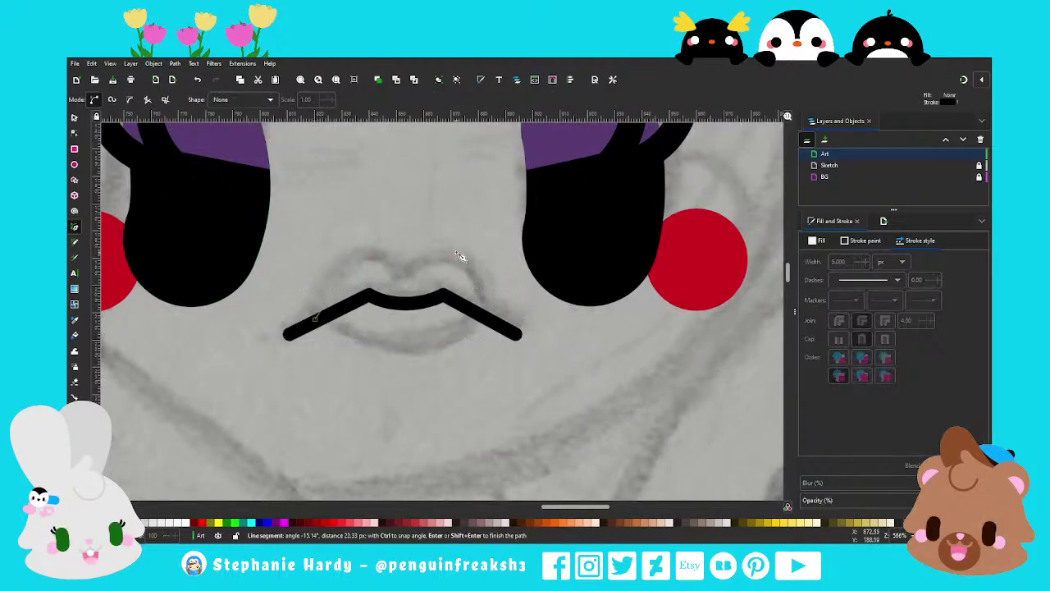
{"action": "left_click", "coordinate": [487, 315]}
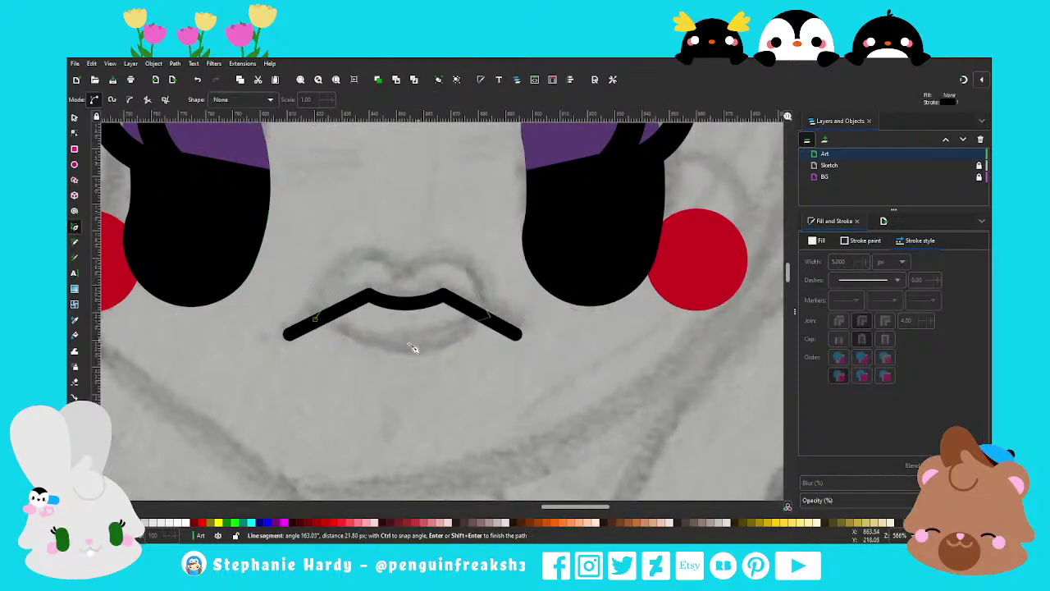
{"action": "left_click", "coordinate": [314, 319]}
{"action": "key", "text": "n"}
{"action": "scroll", "coordinate": [462, 340], "scroll_direction": "up", "scroll_amount": 1, "text": "ctrl"}
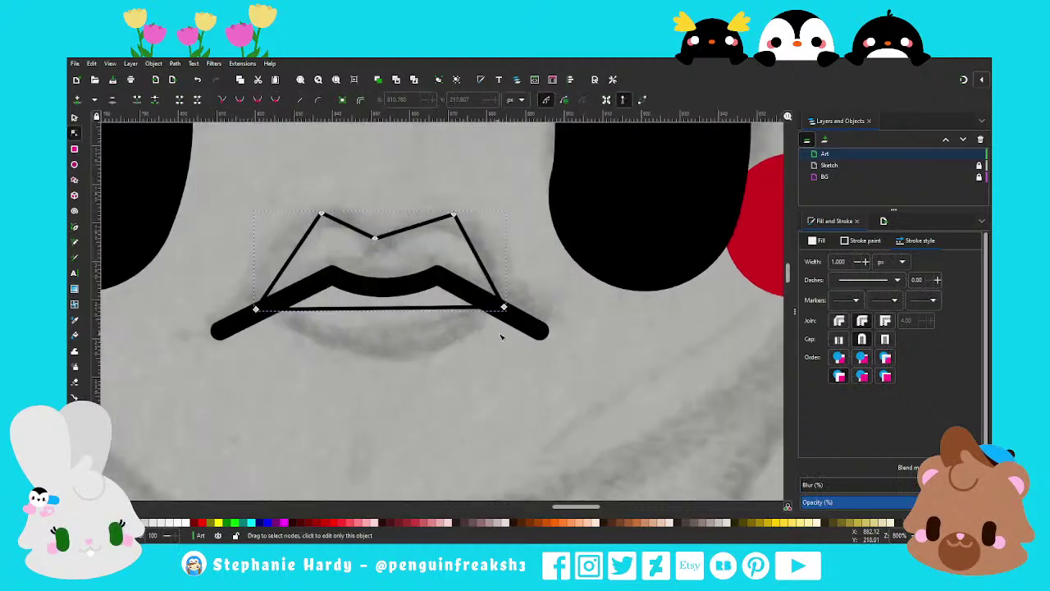
{"action": "left_click_drag", "start_coordinate": [503, 310], "coordinate": [505, 310]}
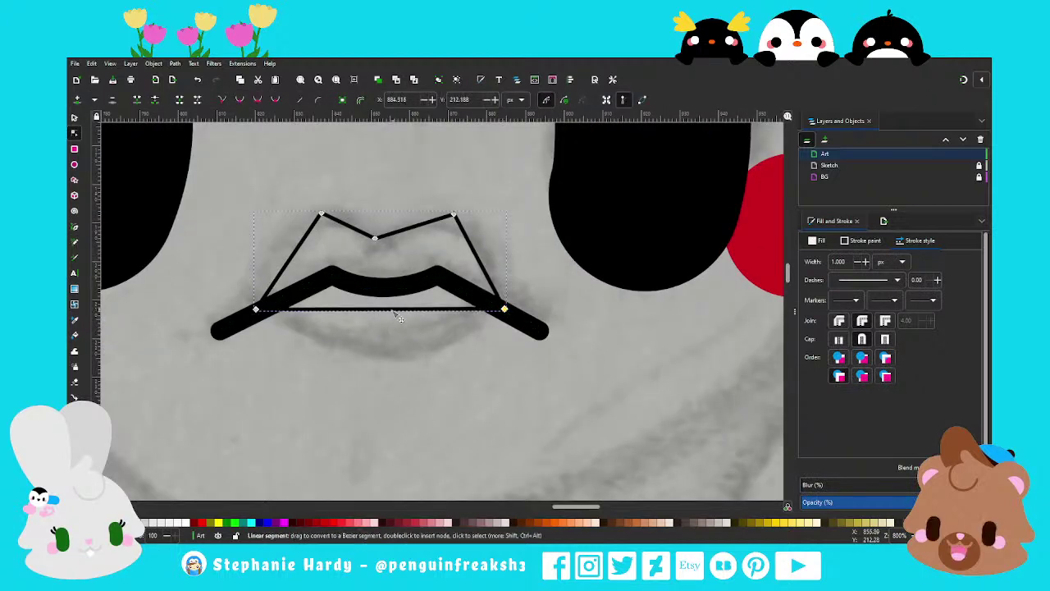
{"action": "mouse_move", "coordinate": [394, 309]}
{"action": "left_mouse_down"}
{"action": "mouse_move", "coordinate": [342, 349]}
{"action": "mouse_move", "coordinate": [307, 357]}
{"action": "left_mouse_up"}
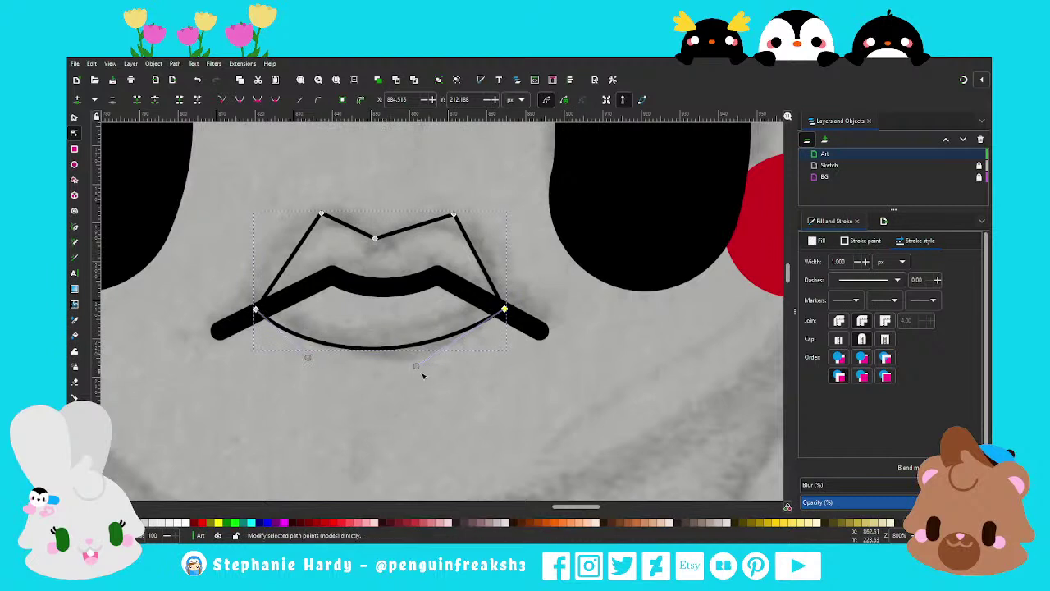
{"action": "mouse_move", "coordinate": [416, 366]}
{"action": "left_mouse_down"}
{"action": "mouse_move", "coordinate": [443, 367]}
{"action": "mouse_move", "coordinate": [433, 368]}
{"action": "left_mouse_up"}
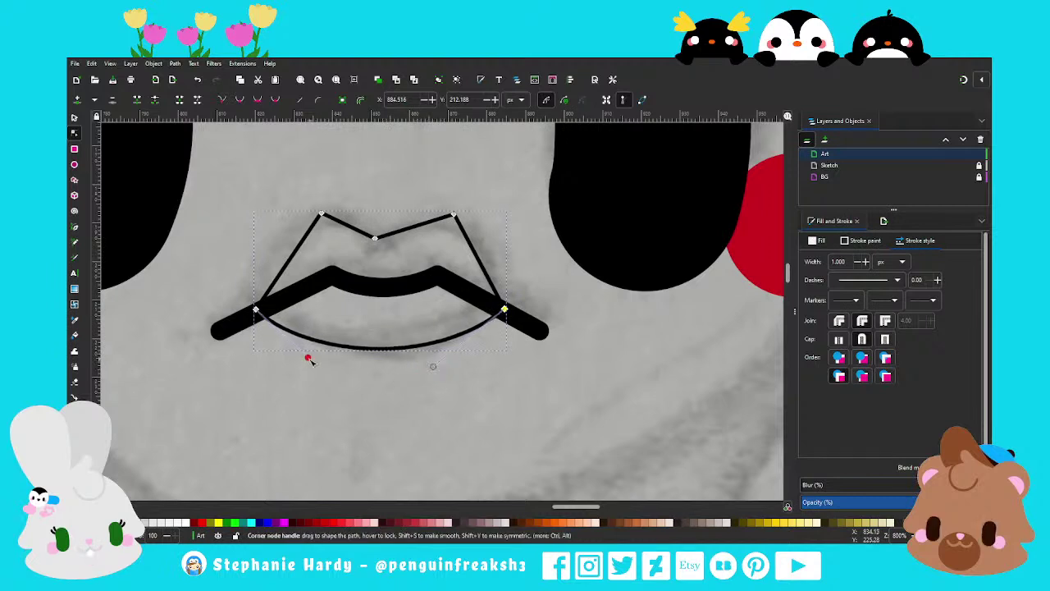
{"action": "left_click_drag", "start_coordinate": [308, 358], "coordinate": [320, 365]}
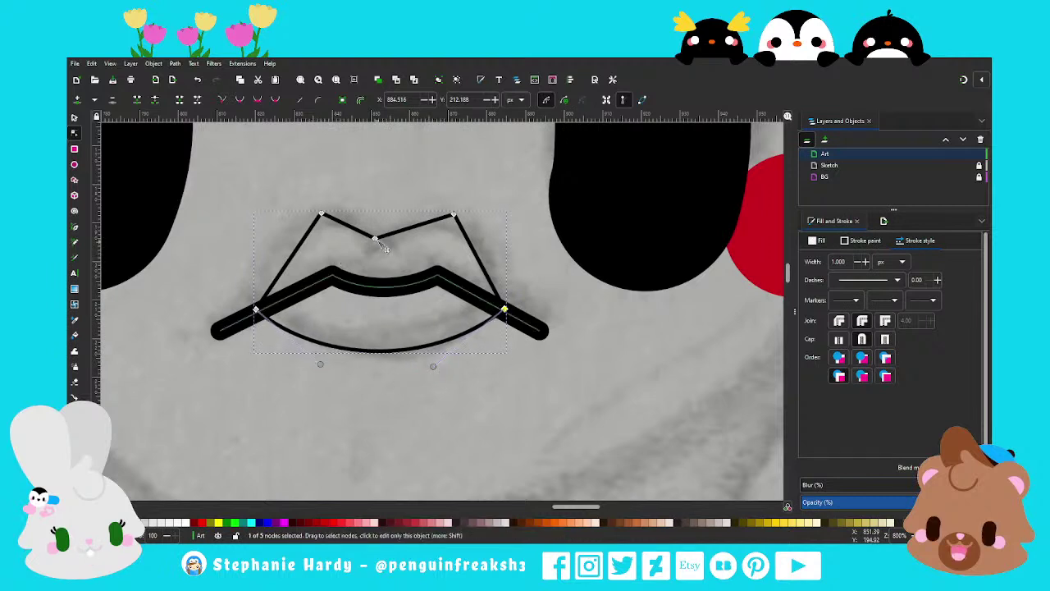
Shape the upper lip's centre dip and smooth, rounded peaks, letting the lower lip sag slightly
{"action": "left_click_drag", "start_coordinate": [374, 238], "coordinate": [385, 237]}
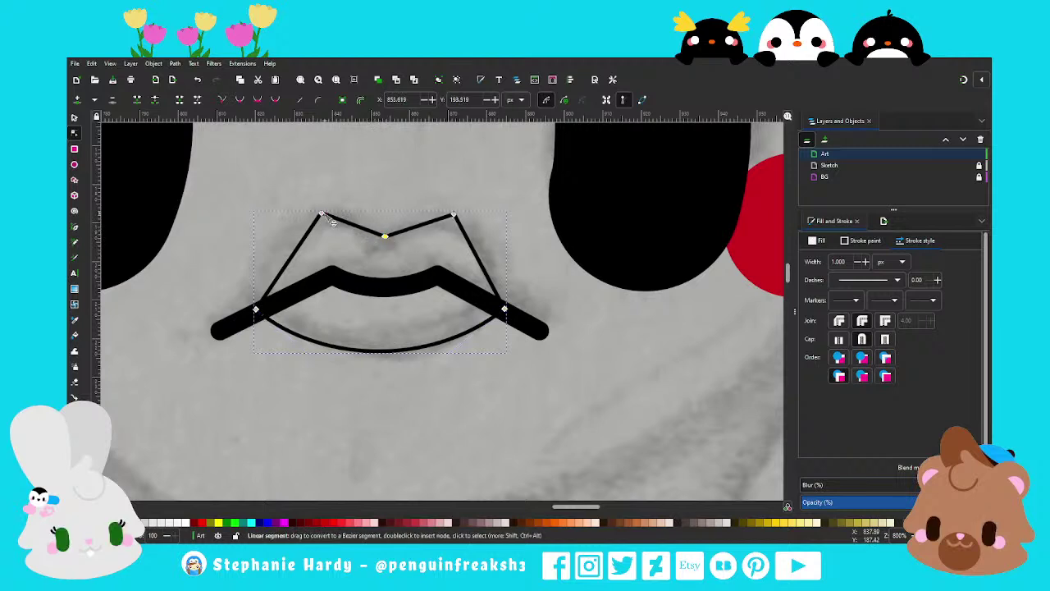
{"action": "left_click_drag", "start_coordinate": [321, 215], "coordinate": [319, 218]}
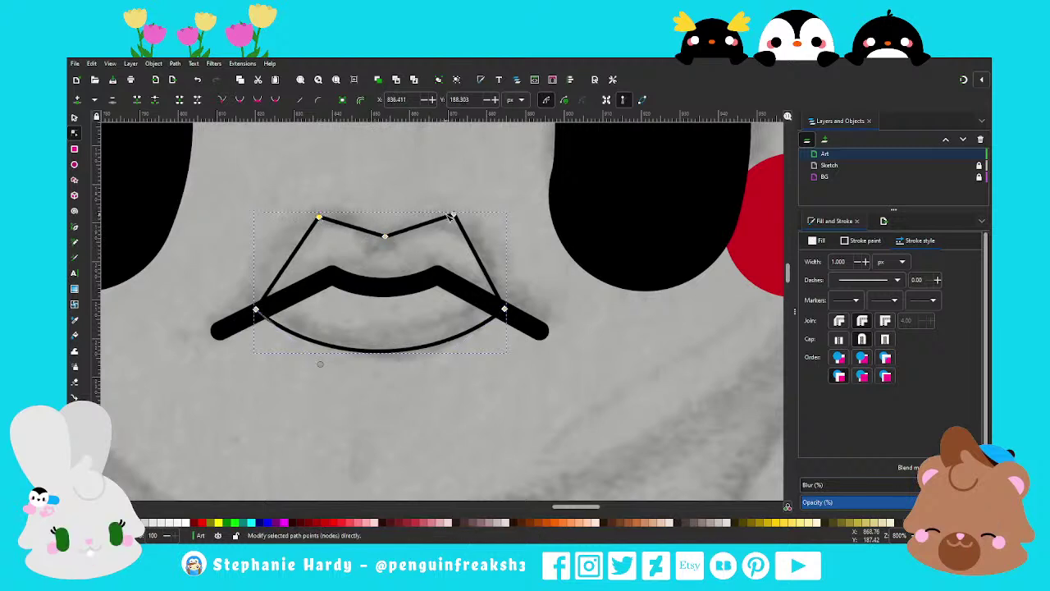
{"action": "left_click_drag", "start_coordinate": [454, 214], "coordinate": [458, 217]}
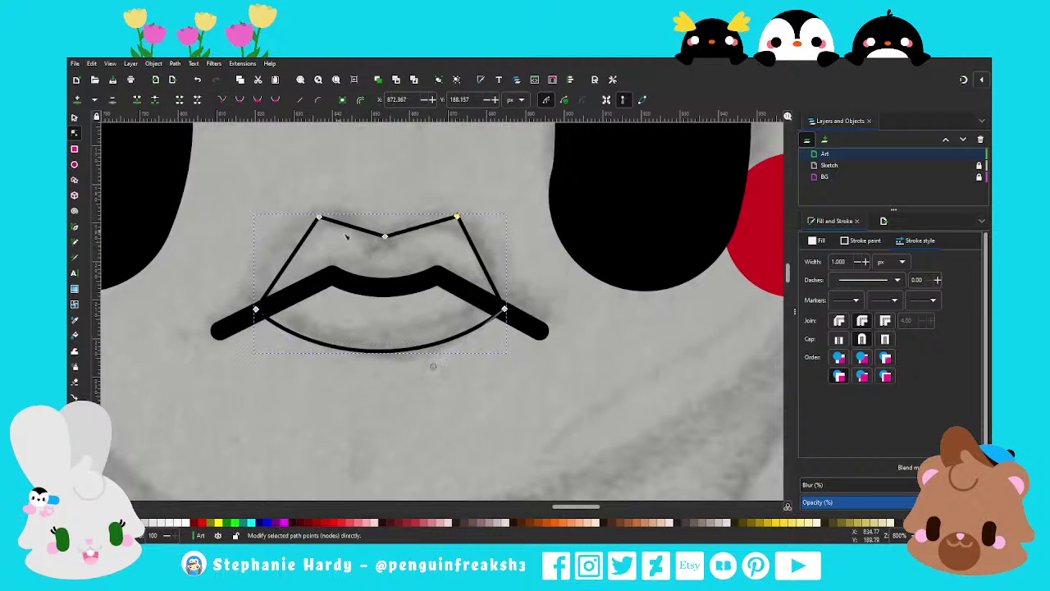
{"action": "left_click_drag", "start_coordinate": [264, 194], "coordinate": [335, 241]}
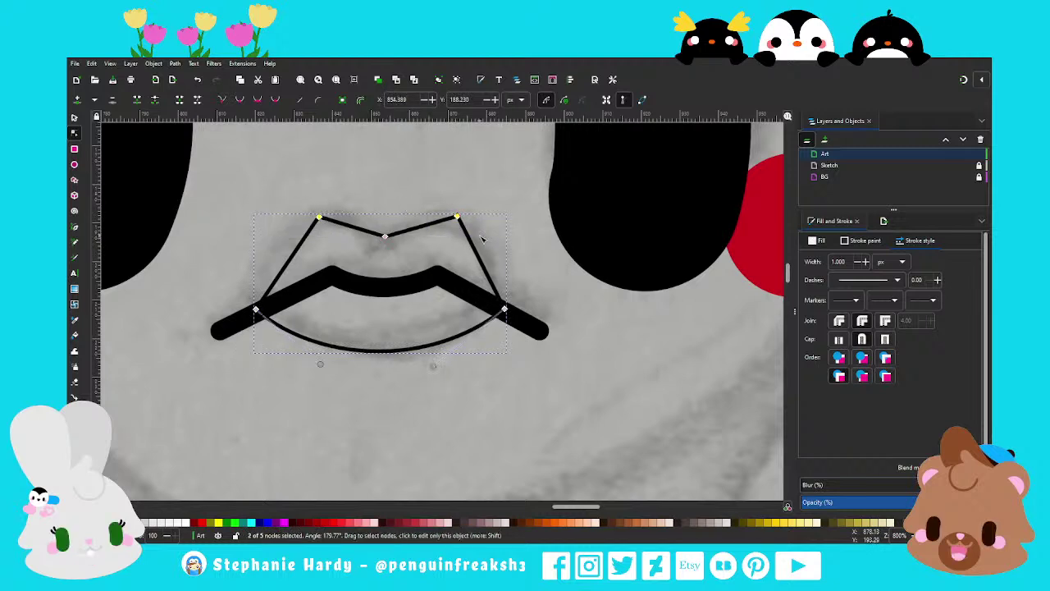
{"action": "key", "text": "shift+s"}
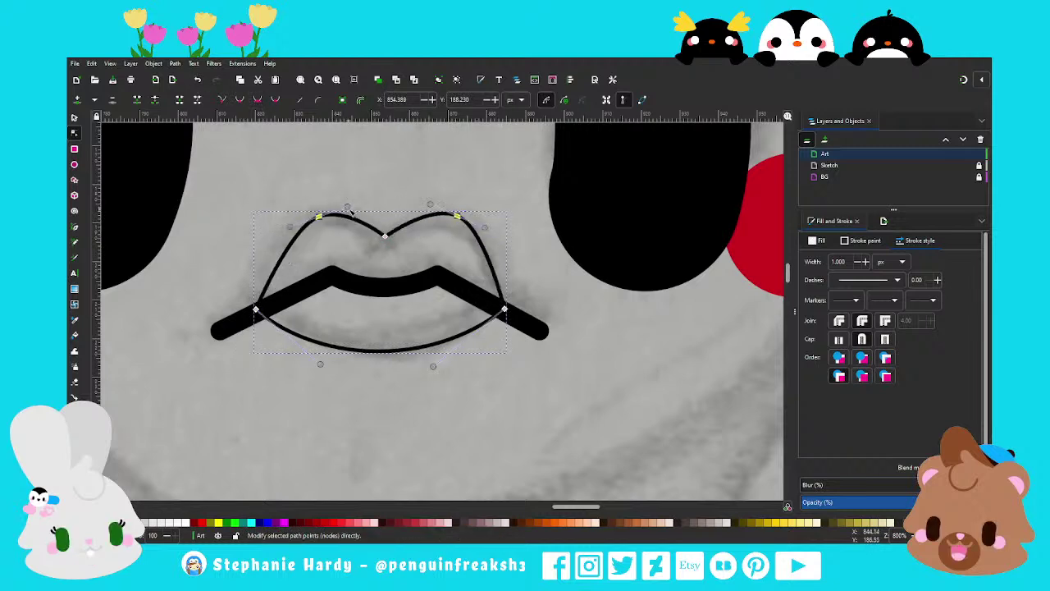
{"action": "left_click_drag", "start_coordinate": [348, 208], "coordinate": [353, 209]}
{"action": "left_click_drag", "start_coordinate": [484, 228], "coordinate": [492, 231]}
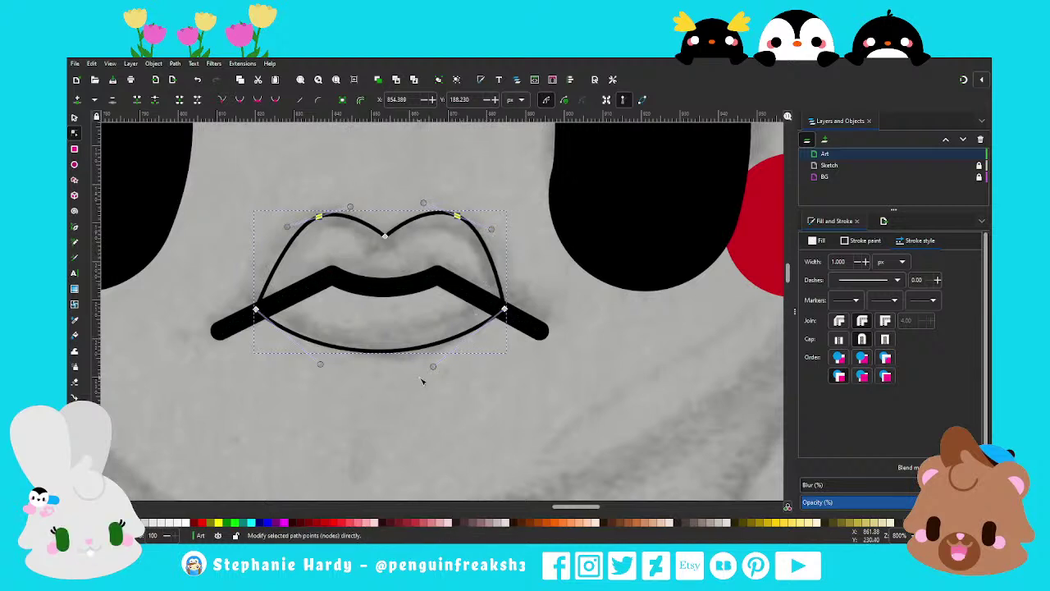
{"action": "left_click_drag", "start_coordinate": [432, 367], "coordinate": [428, 374]}
{"action": "left_click_drag", "start_coordinate": [320, 363], "coordinate": [321, 373]}
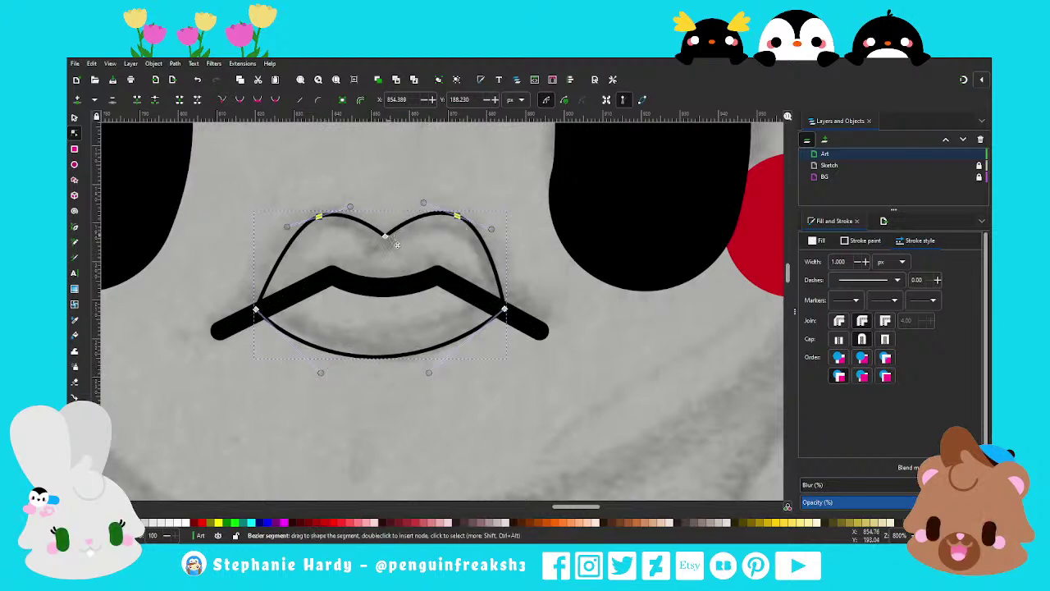
{"action": "left_click_drag", "start_coordinate": [319, 217], "coordinate": [319, 224]}
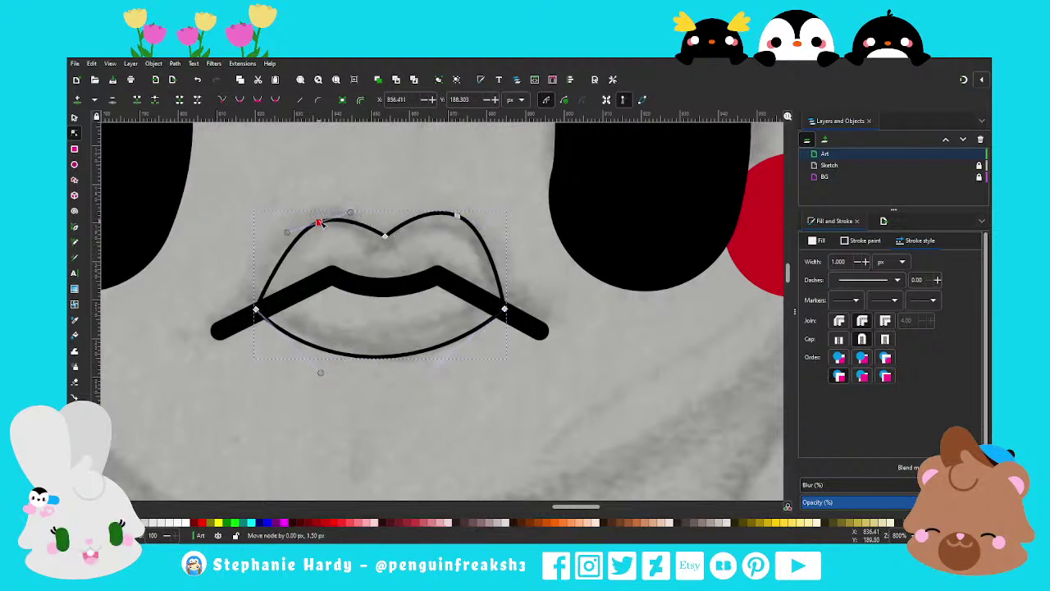
{"action": "left_click_drag", "start_coordinate": [458, 216], "coordinate": [456, 224]}
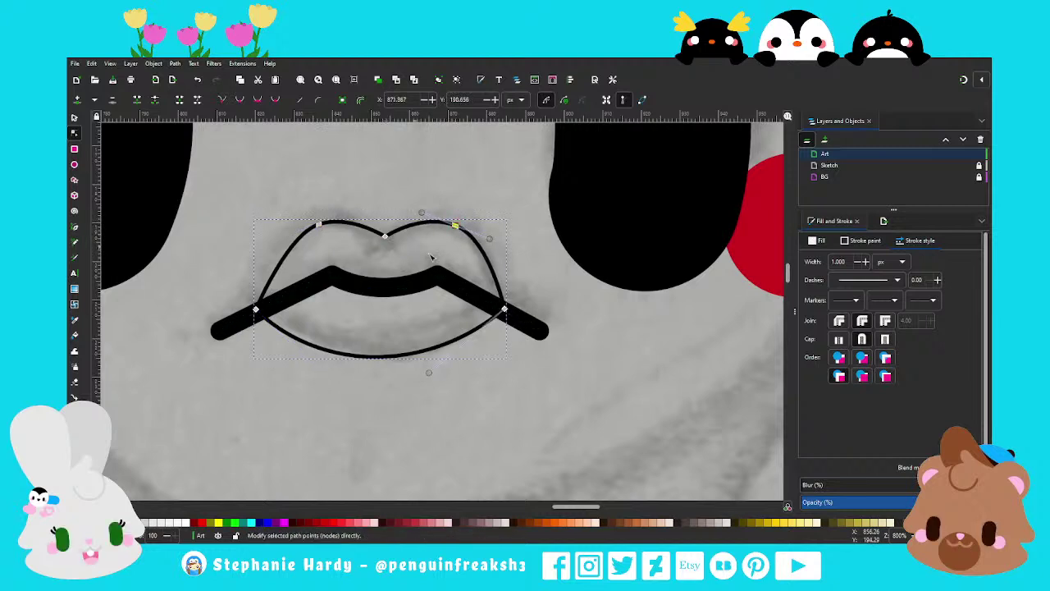
Fill the lip outline with a flat red colour
{"action": "scroll", "coordinate": [427, 324], "scroll_direction": "down", "scroll_amount": 2}
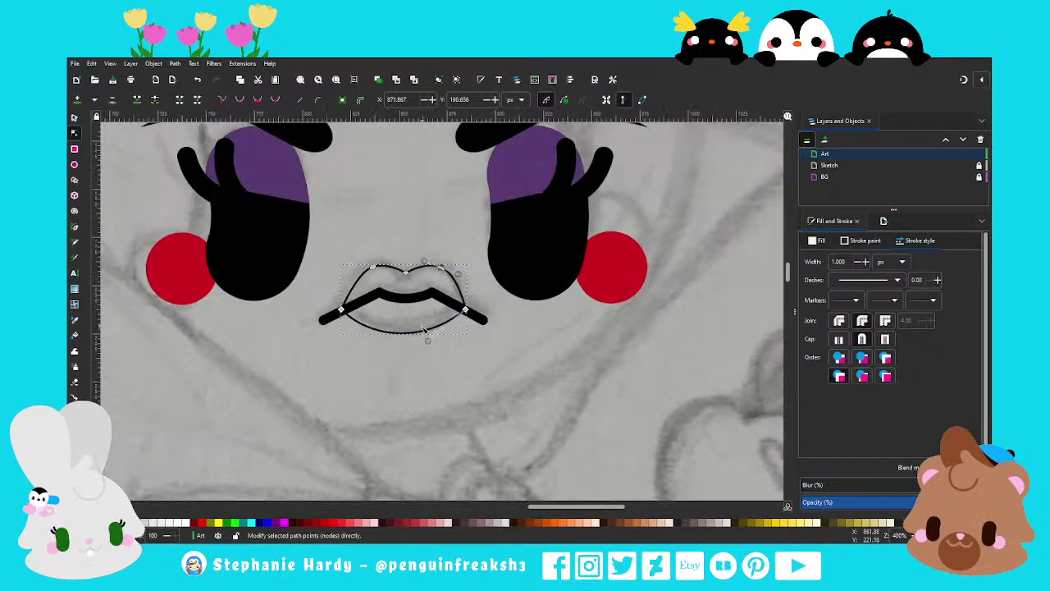
{"action": "scroll", "coordinate": [423, 352], "scroll_direction": "down", "scroll_amount": 3}
{"action": "scroll", "coordinate": [416, 371], "scroll_direction": "down", "scroll_amount": 1}
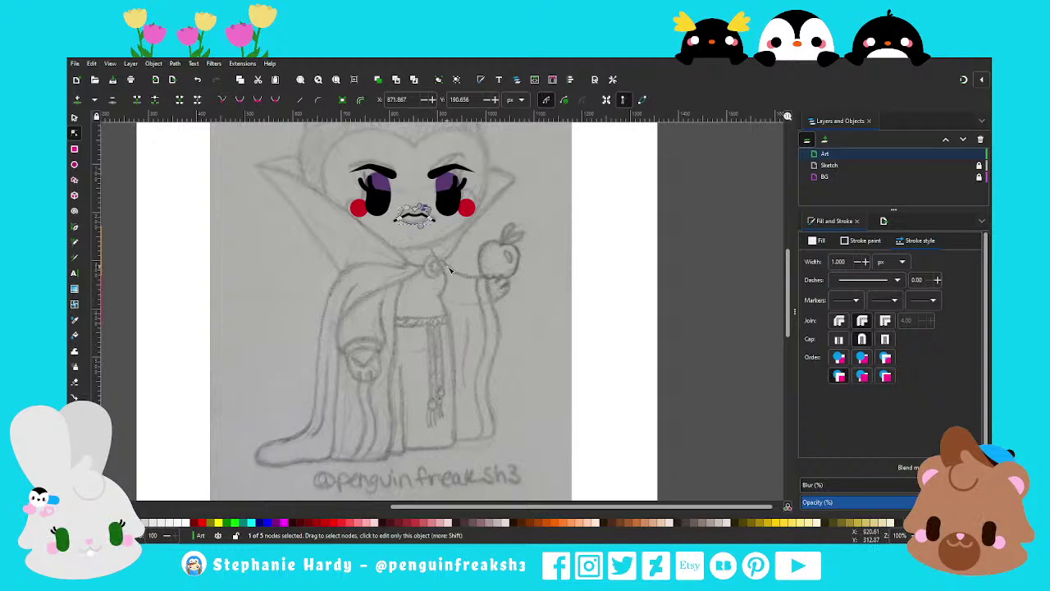
{"action": "scroll", "coordinate": [451, 270], "scroll_direction": "up", "scroll_amount": 1}
{"action": "scroll", "coordinate": [447, 274], "scroll_direction": "up", "scroll_amount": 1}
{"action": "key", "text": "s"}
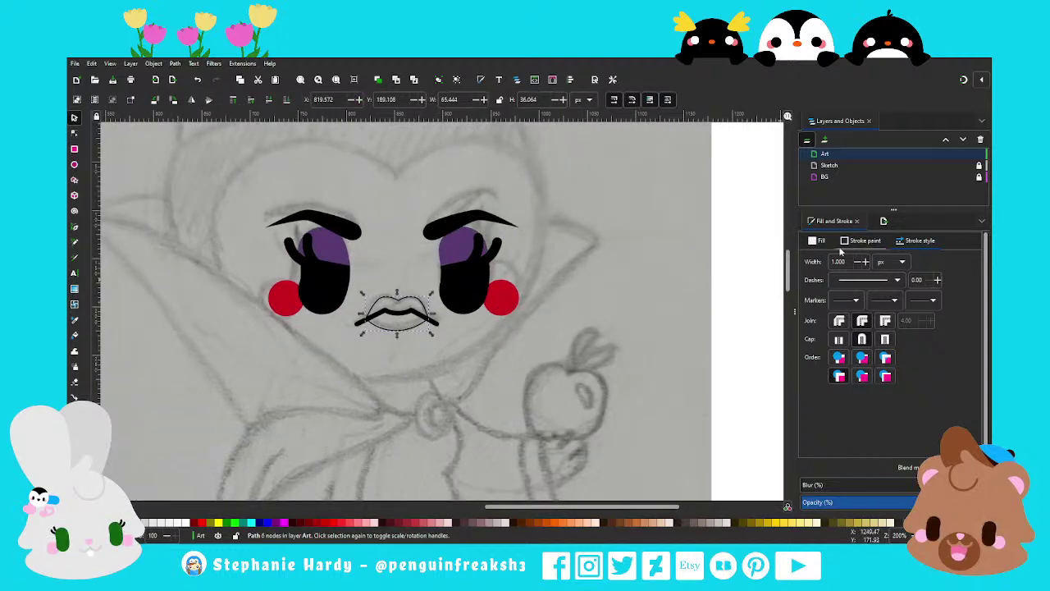
{"action": "left_click", "coordinate": [865, 241]}
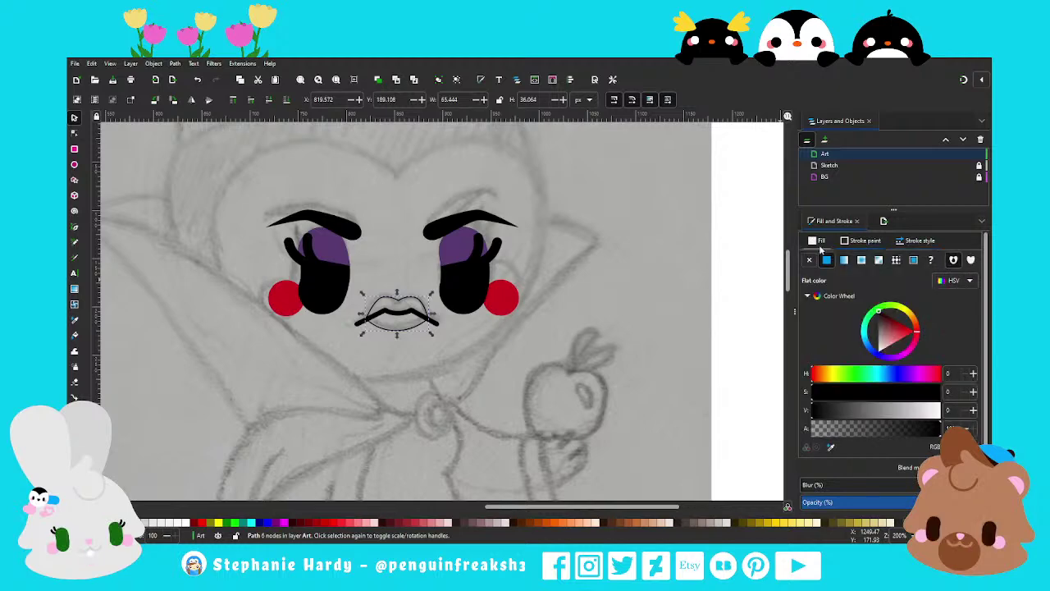
{"action": "left_click", "coordinate": [821, 241]}
{"action": "left_click", "coordinate": [826, 260]}
{"action": "left_click", "coordinate": [826, 260]}
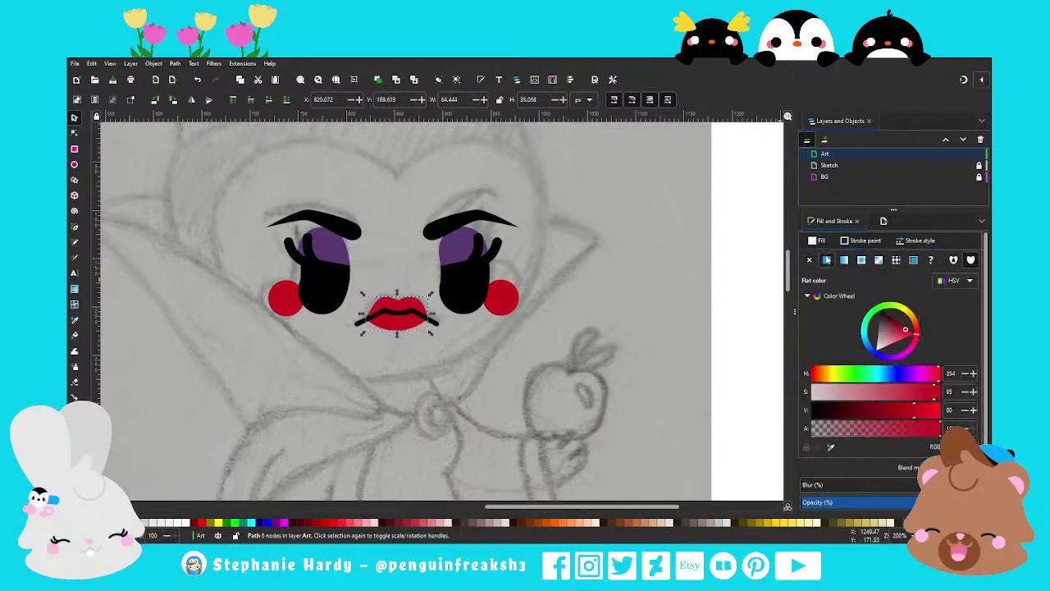
{"action": "left_click", "coordinate": [490, 375]}
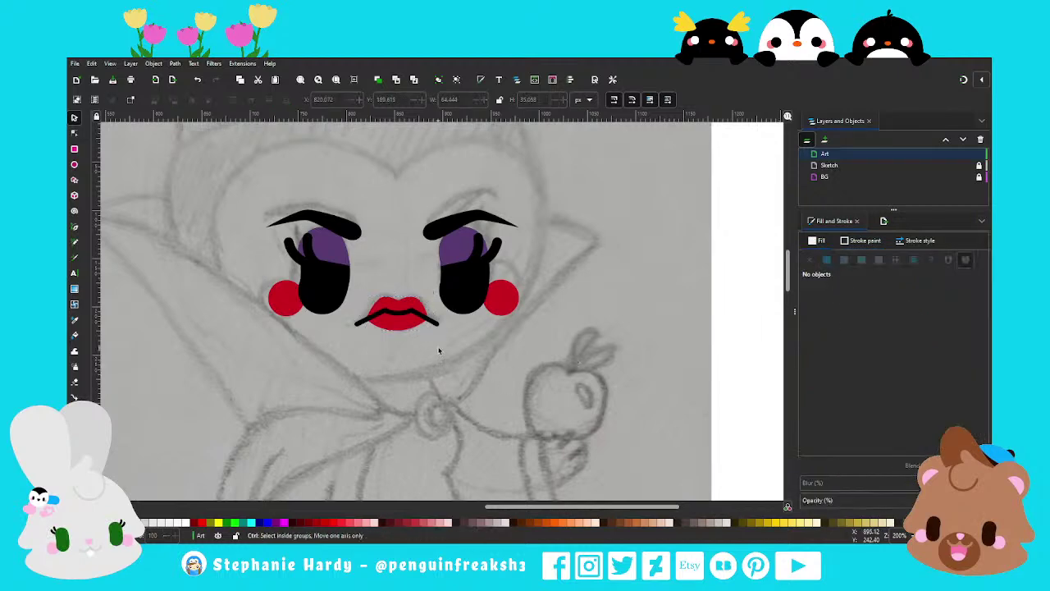
Shift the lips and mouth line together slightly to the left
{"action": "scroll", "coordinate": [418, 349], "scroll_direction": "down", "scroll_amount": 1}
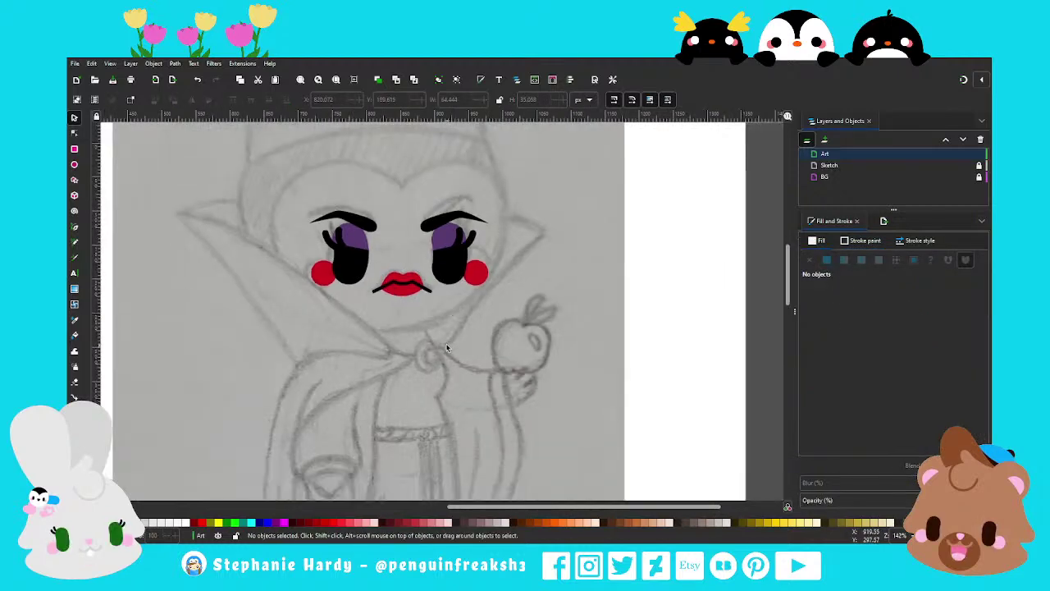
{"action": "scroll", "coordinate": [451, 340], "scroll_direction": "down", "scroll_amount": 1}
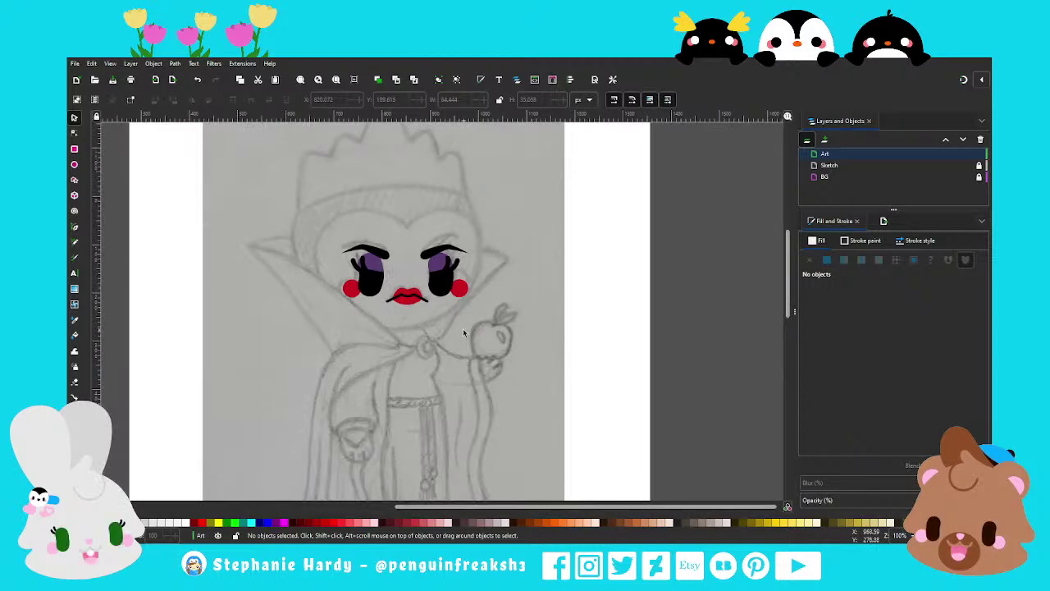
{"action": "scroll", "coordinate": [439, 319], "scroll_direction": "up", "scroll_amount": 2}
{"action": "left_click_drag", "start_coordinate": [440, 319], "coordinate": [335, 257]}
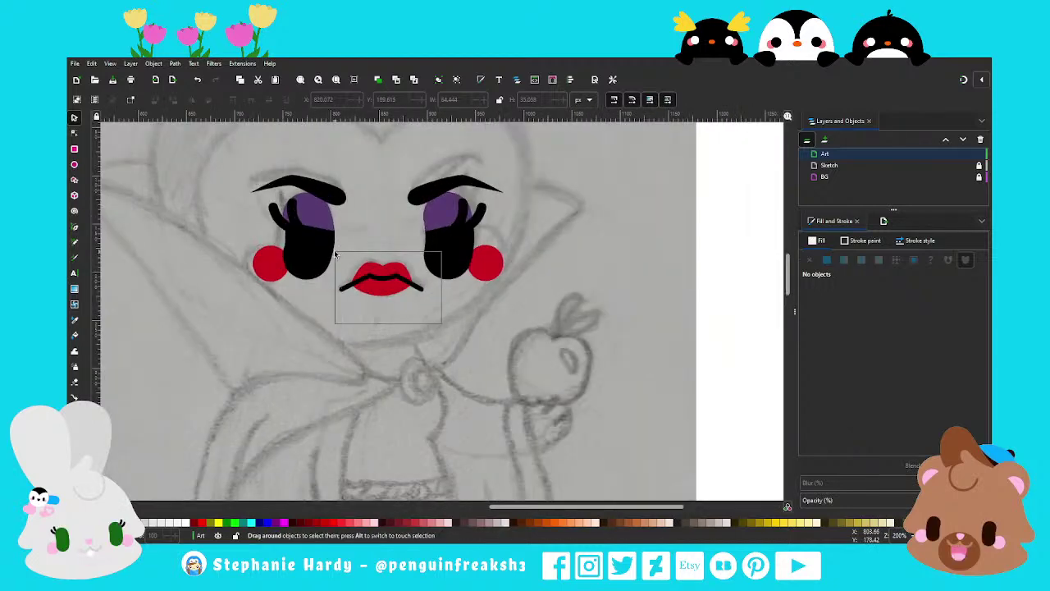
{"action": "left_click_drag", "start_coordinate": [392, 289], "coordinate": [388, 288]}
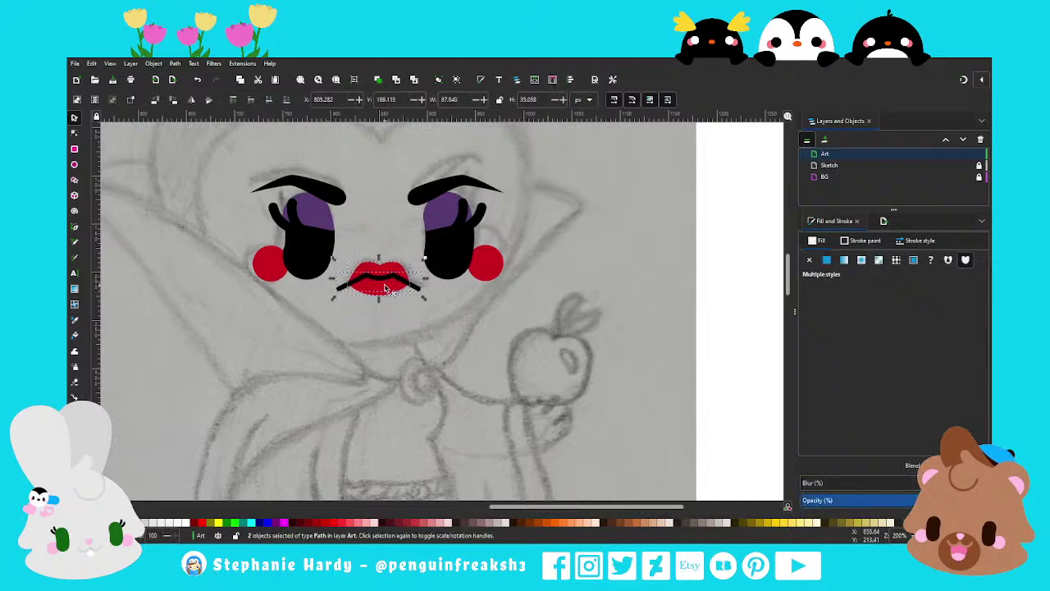
{"action": "key", "text": "Escape"}
{"action": "scroll", "coordinate": [379, 270], "scroll_direction": "up", "scroll_amount": 1}
{"action": "scroll", "coordinate": [390, 277], "scroll_direction": "down", "scroll_amount": 2}
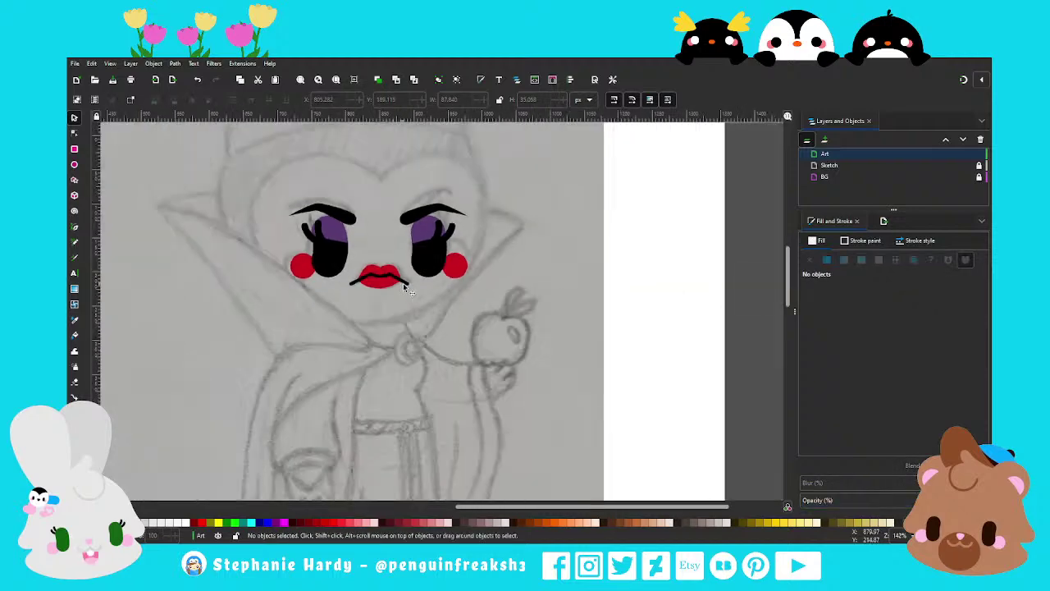
{"action": "scroll", "coordinate": [415, 310], "scroll_direction": "up", "scroll_amount": 1}
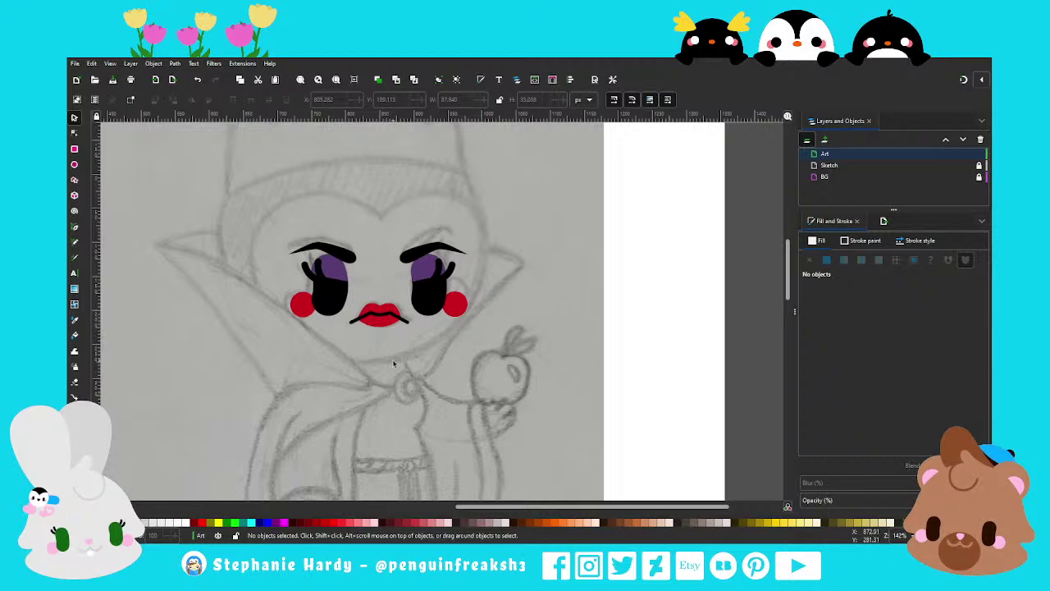
{"action": "scroll", "coordinate": [388, 354], "scroll_direction": "down", "scroll_amount": 1}
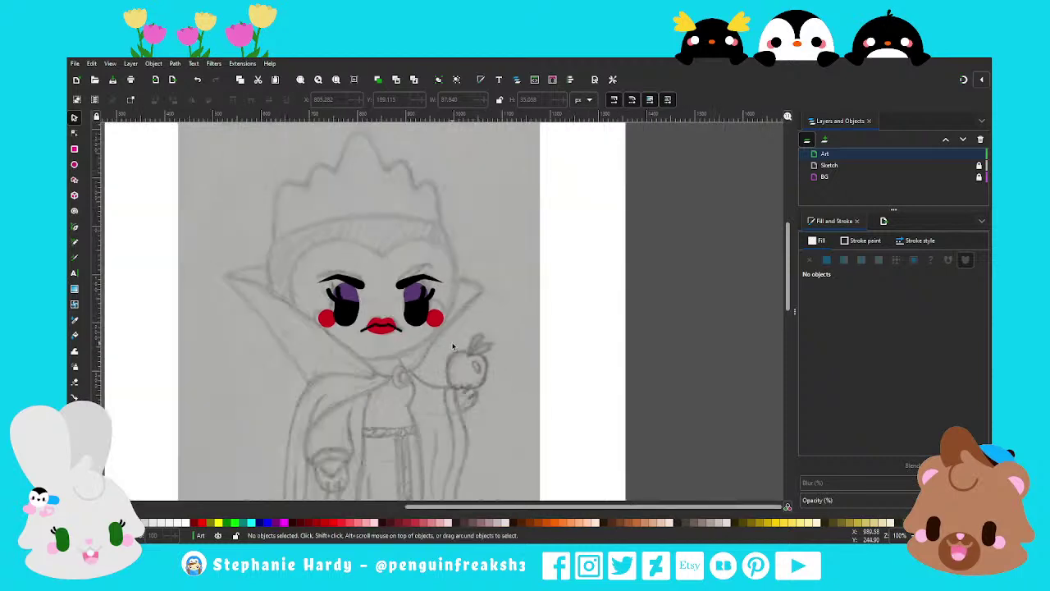
{"action": "scroll", "coordinate": [356, 345], "scroll_direction": "up", "scroll_amount": 1}
{"action": "scroll", "coordinate": [385, 287], "scroll_direction": "down", "scroll_amount": 1}
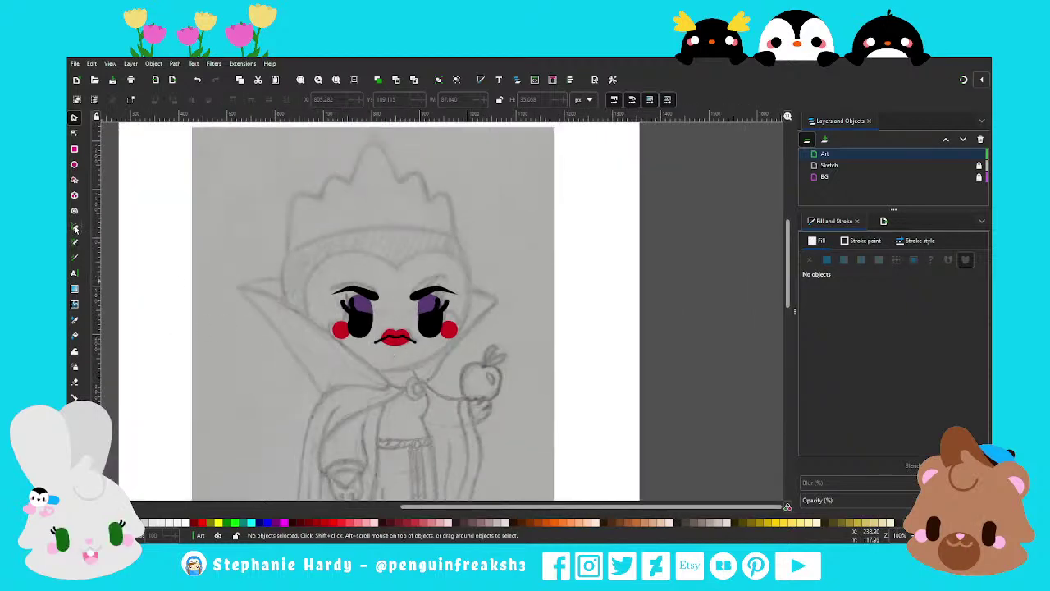
Draw a large circle over the queen's face with no fill, only a black outline
{"action": "left_click", "coordinate": [74, 164]}
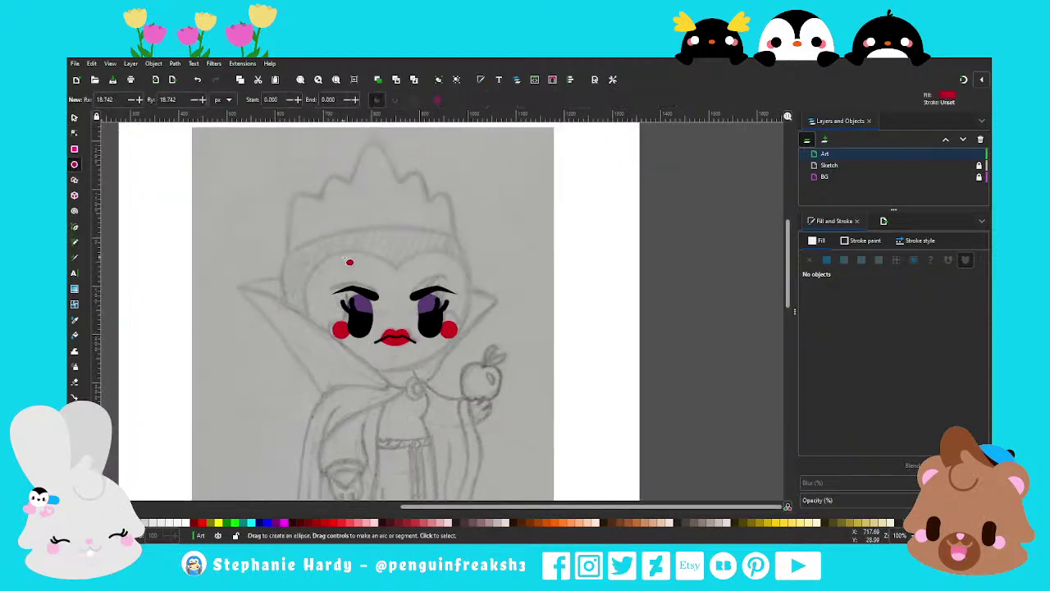
{"action": "left_click_drag", "start_coordinate": [297, 232], "coordinate": [454, 383]}
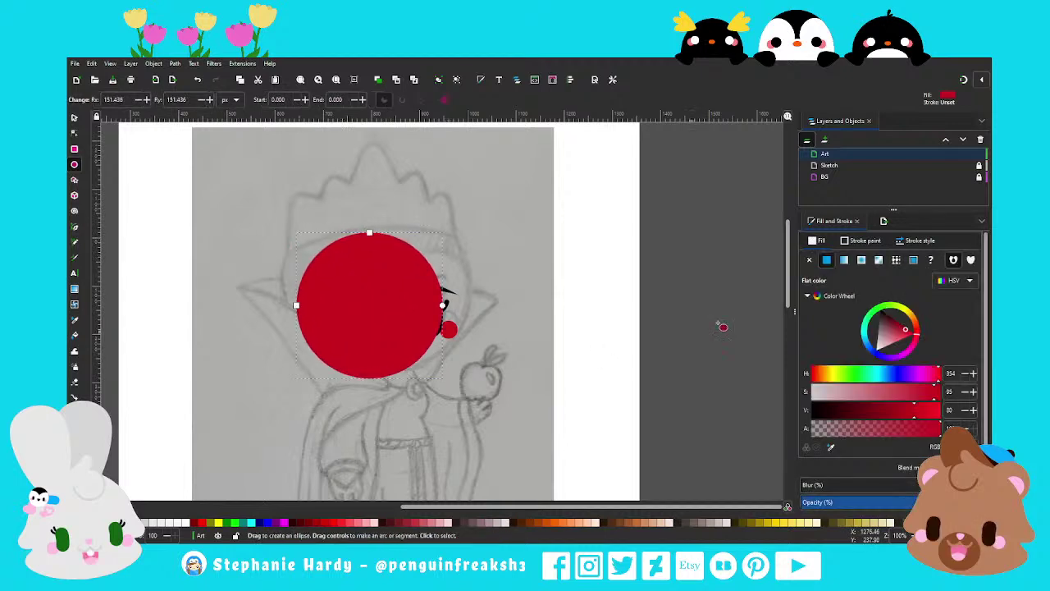
{"action": "left_click", "coordinate": [861, 240]}
{"action": "left_click", "coordinate": [826, 260]}
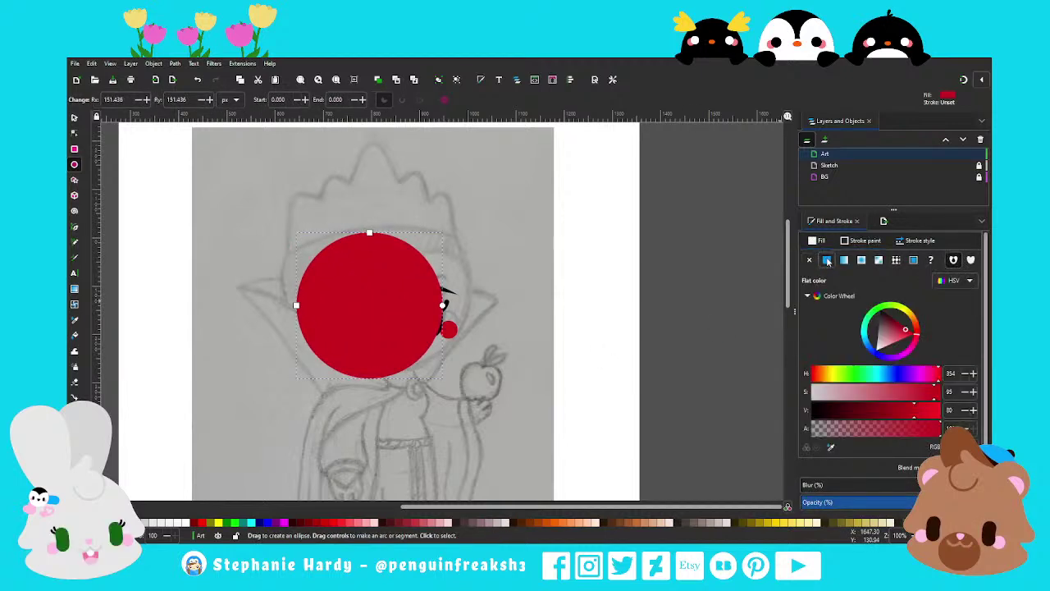
{"action": "left_click", "coordinate": [810, 259]}
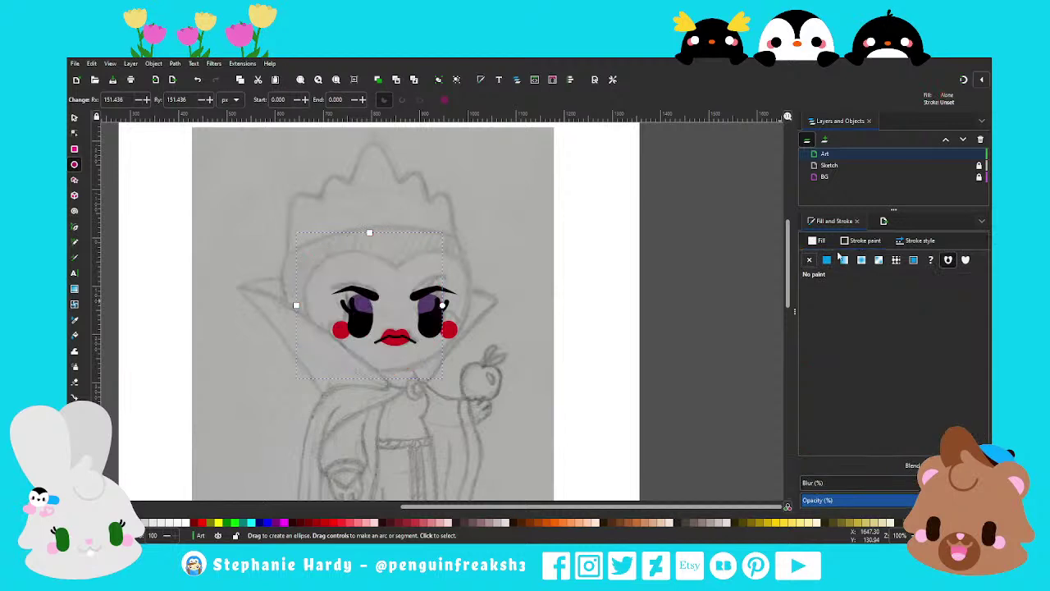
Move and resize the circle to ring the head, about 388 px across
{"action": "left_click", "coordinate": [74, 118]}
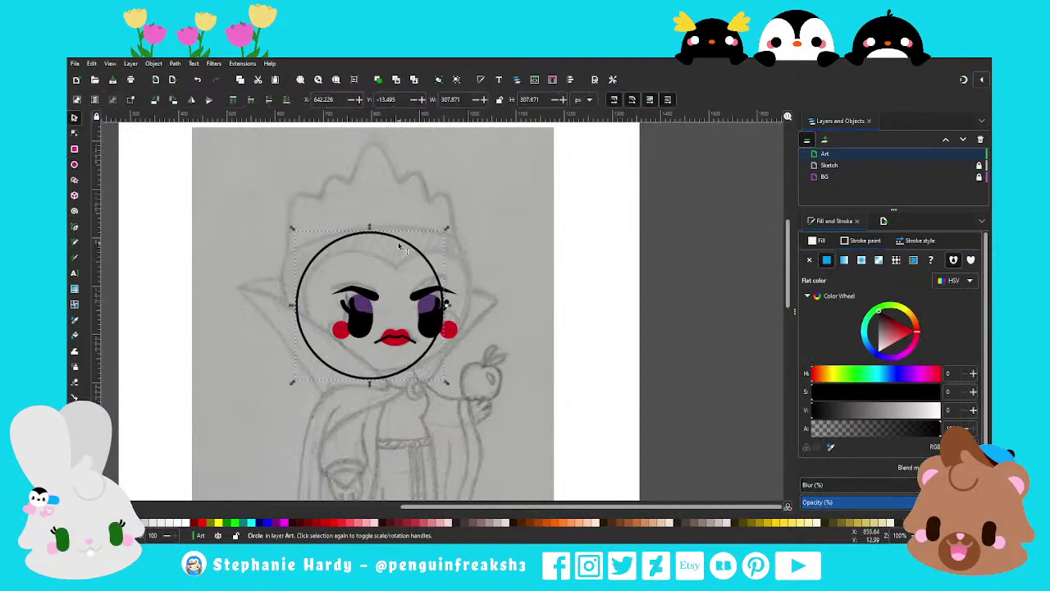
{"action": "left_click_drag", "start_coordinate": [403, 249], "coordinate": [390, 231]}
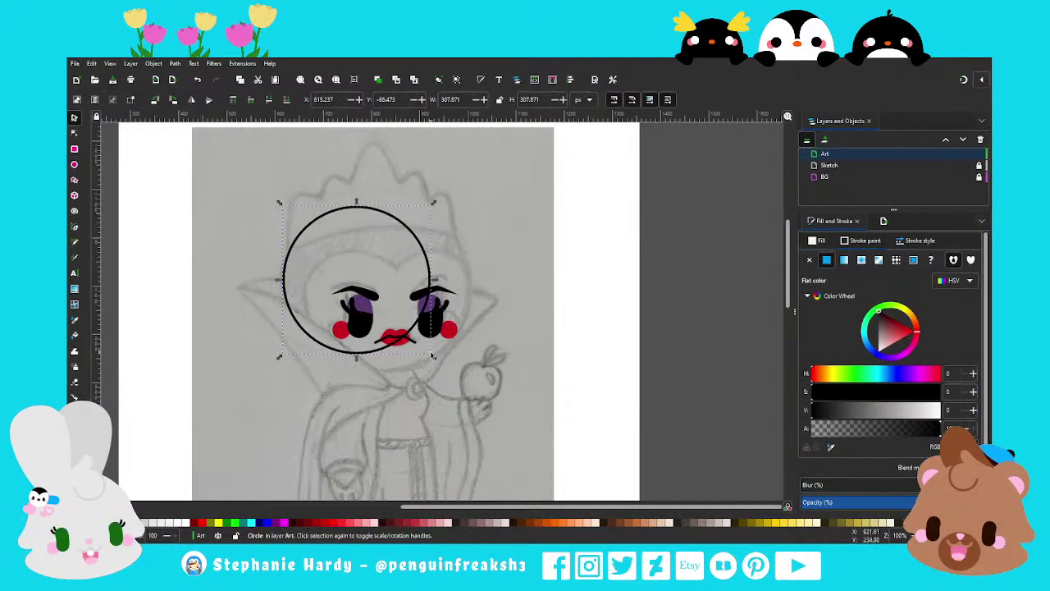
{"action": "left_click_drag", "start_coordinate": [431, 354], "coordinate": [465, 387]}
{"action": "left_click_drag", "start_coordinate": [384, 388], "coordinate": [401, 371]}
{"action": "left_click_drag", "start_coordinate": [294, 374], "coordinate": [270, 391]}
{"action": "left_click_drag", "start_coordinate": [402, 386], "coordinate": [404, 374]}
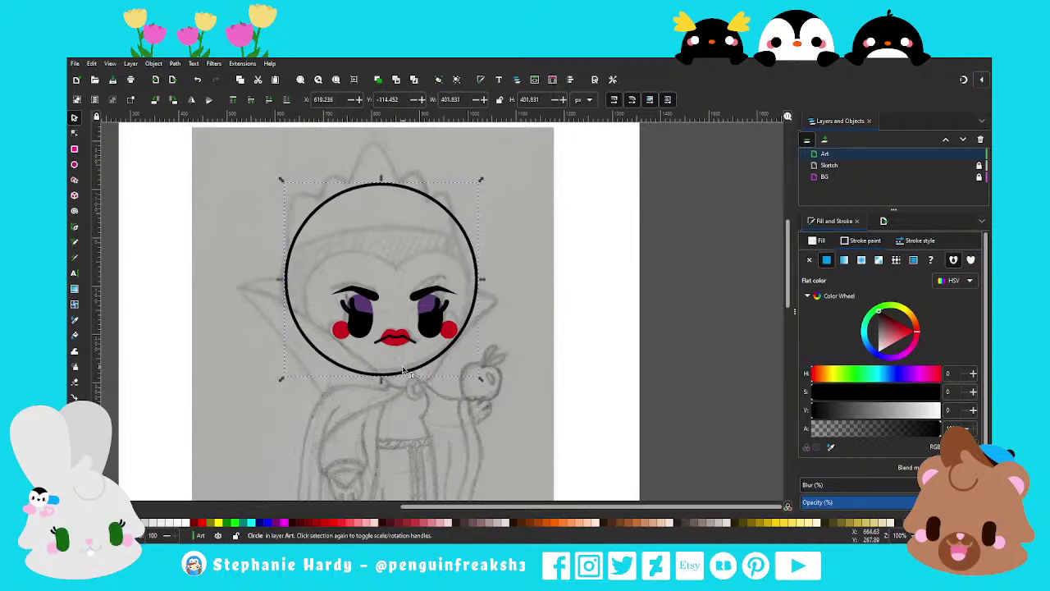
{"action": "left_click_drag", "start_coordinate": [382, 175], "coordinate": [382, 193]}
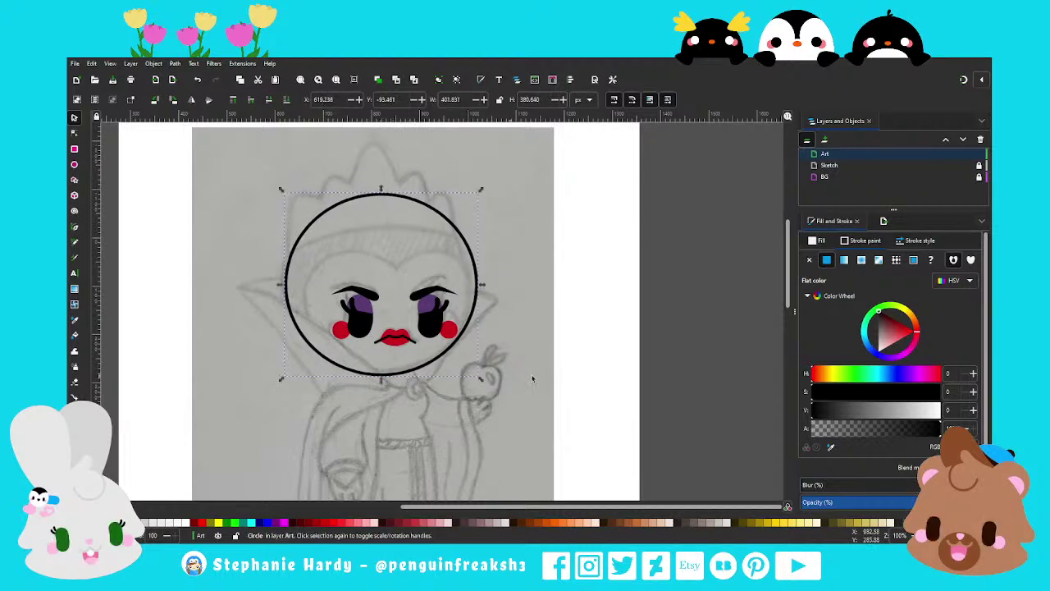
{"action": "left_click_drag", "start_coordinate": [483, 287], "coordinate": [480, 288]}
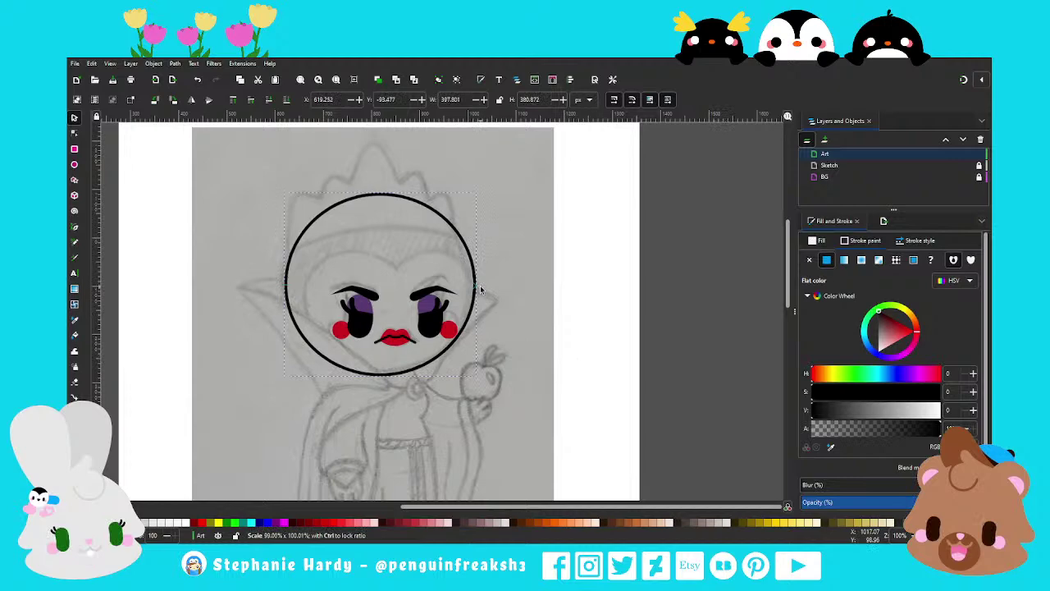
{"action": "left_click_drag", "start_coordinate": [381, 377], "coordinate": [380, 383]}
{"action": "left_click", "coordinate": [494, 295]}
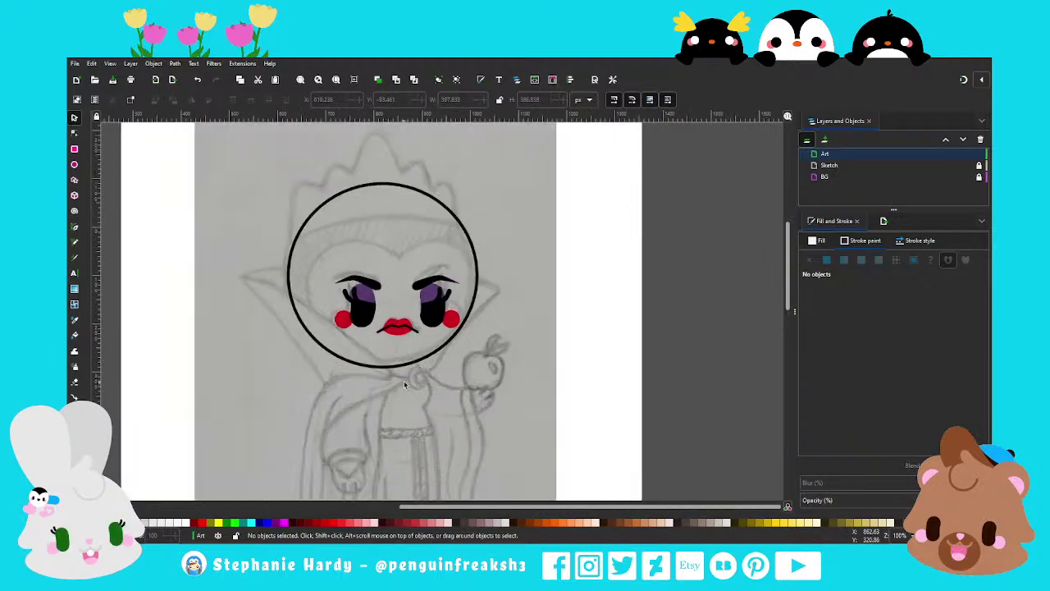
Draw a small ellipse at the cape clasp, tilt it slightly and enlarge it
{"action": "scroll", "coordinate": [404, 384], "scroll_direction": "down", "scroll_amount": 1}
{"action": "scroll", "coordinate": [411, 370], "scroll_direction": "up", "scroll_amount": 1, "text": "ctrl"}
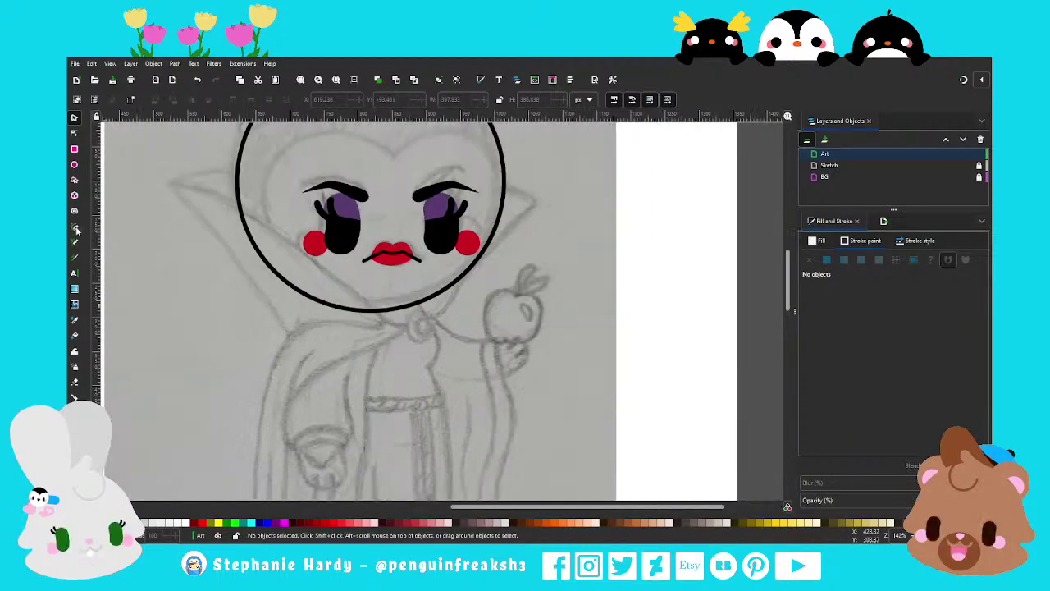
{"action": "left_click", "coordinate": [74, 165]}
{"action": "left_click_drag", "start_coordinate": [425, 318], "coordinate": [433, 337]}
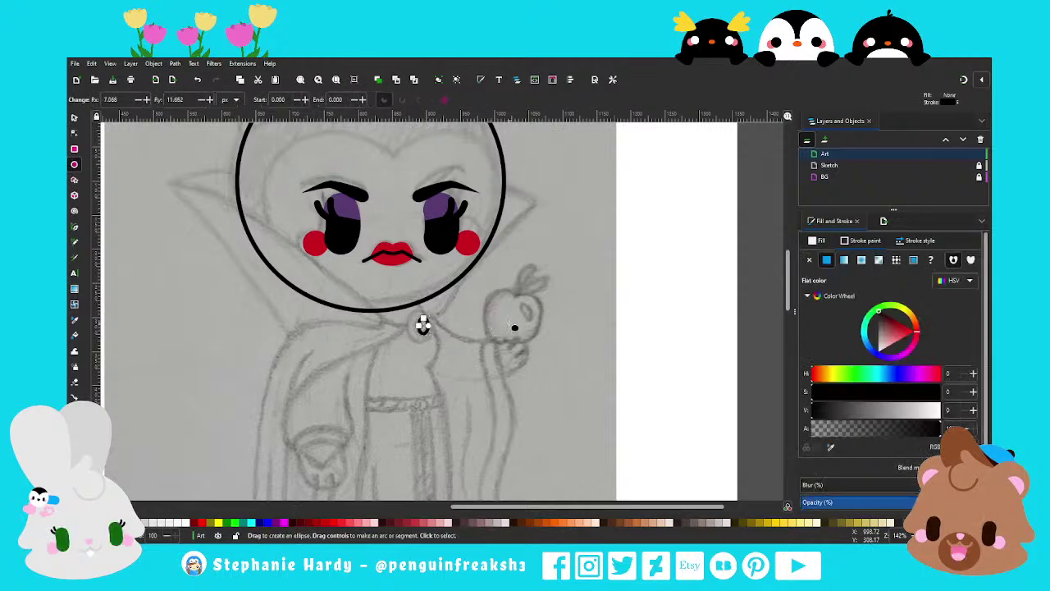
{"action": "key", "text": "s"}
{"action": "scroll", "coordinate": [423, 324], "scroll_direction": "up", "scroll_amount": 2}
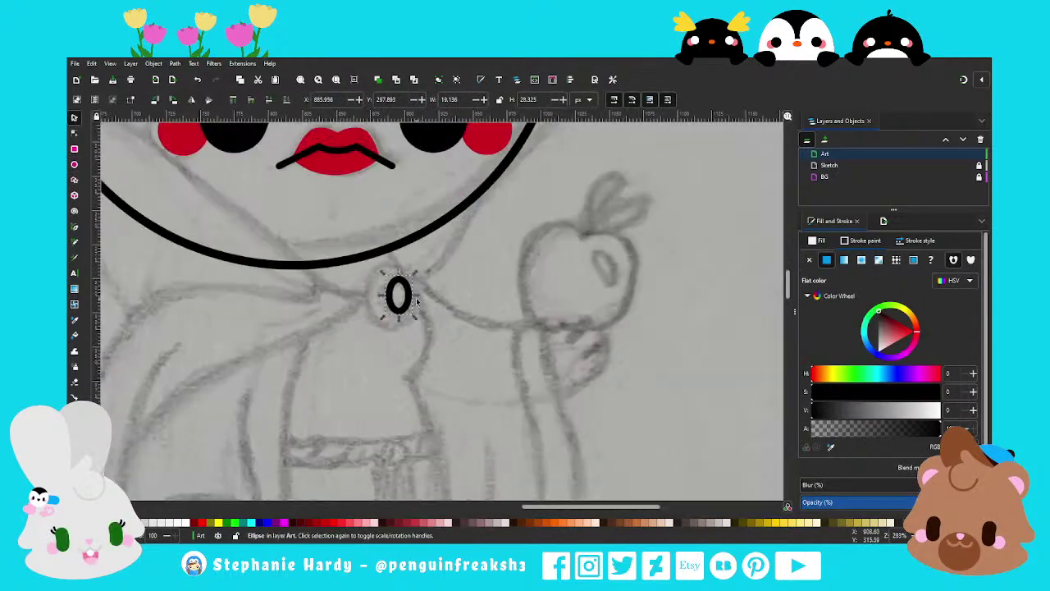
{"action": "left_click", "coordinate": [399, 295]}
{"action": "left_click_drag", "start_coordinate": [412, 277], "coordinate": [418, 276]}
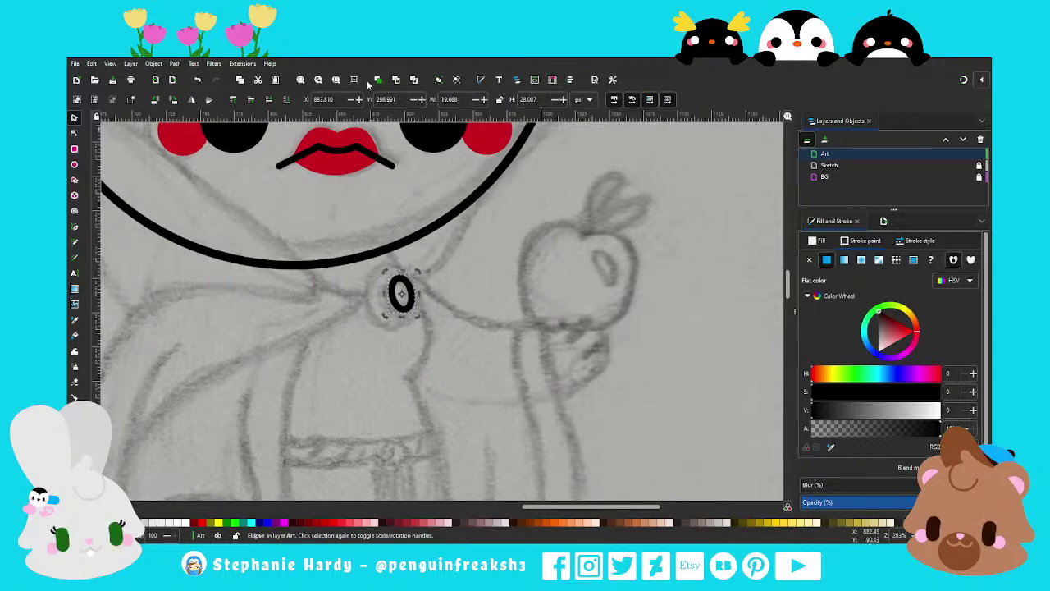
{"action": "left_click", "coordinate": [400, 294]}
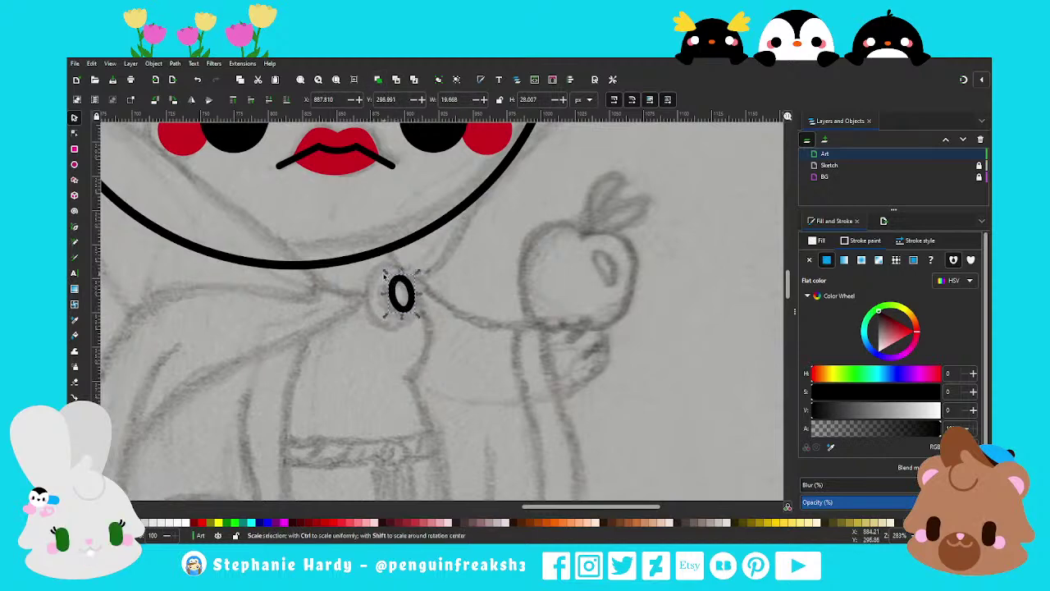
{"action": "left_click_drag", "start_coordinate": [385, 274], "coordinate": [371, 255]}
Give both nested clasp ellipses 1 px strokes and nudge the outer one into place
{"action": "left_click", "coordinate": [916, 243]}
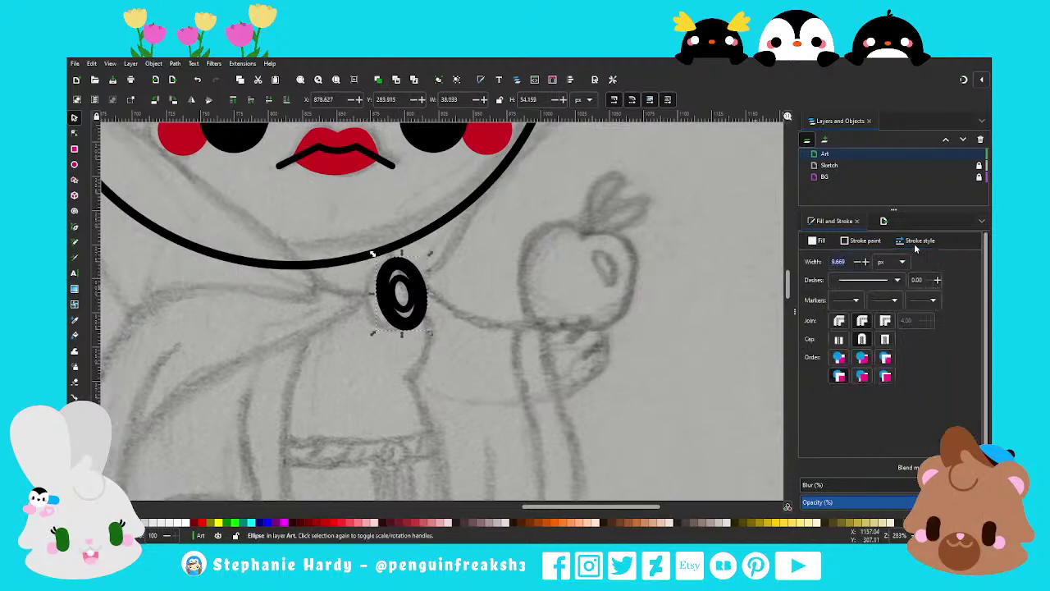
{"action": "type", "text": "1"}
{"action": "key", "text": "Return"}
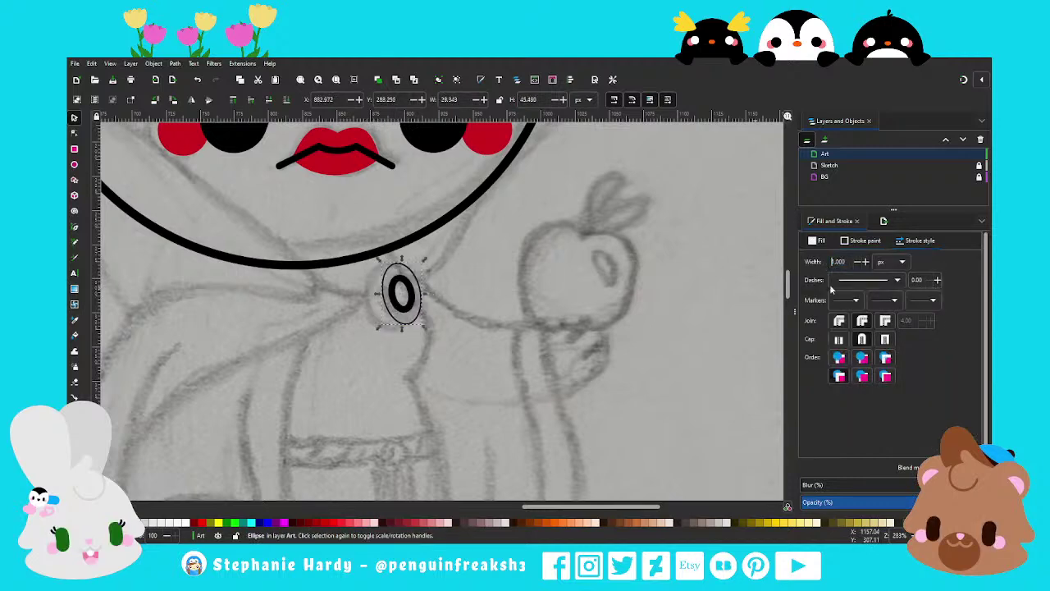
{"action": "left_click_drag", "start_coordinate": [423, 296], "coordinate": [414, 295]}
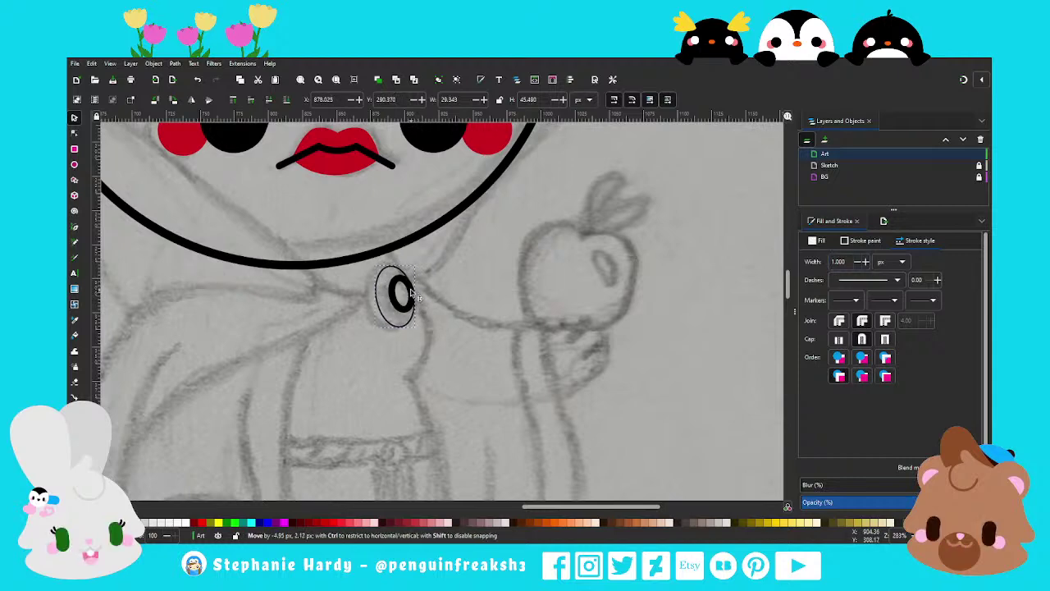
{"action": "left_click", "coordinate": [402, 294]}
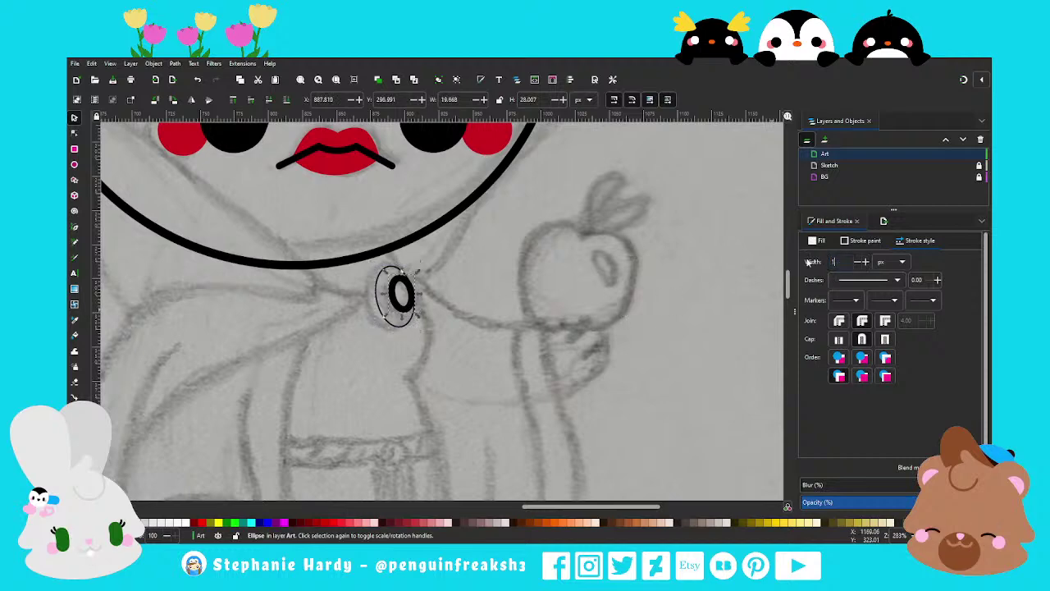
{"action": "type", "text": "1"}
{"action": "key", "text": "Return"}
{"action": "scroll", "coordinate": [386, 310], "scroll_direction": "up", "scroll_amount": 1, "text": "ctrl"}
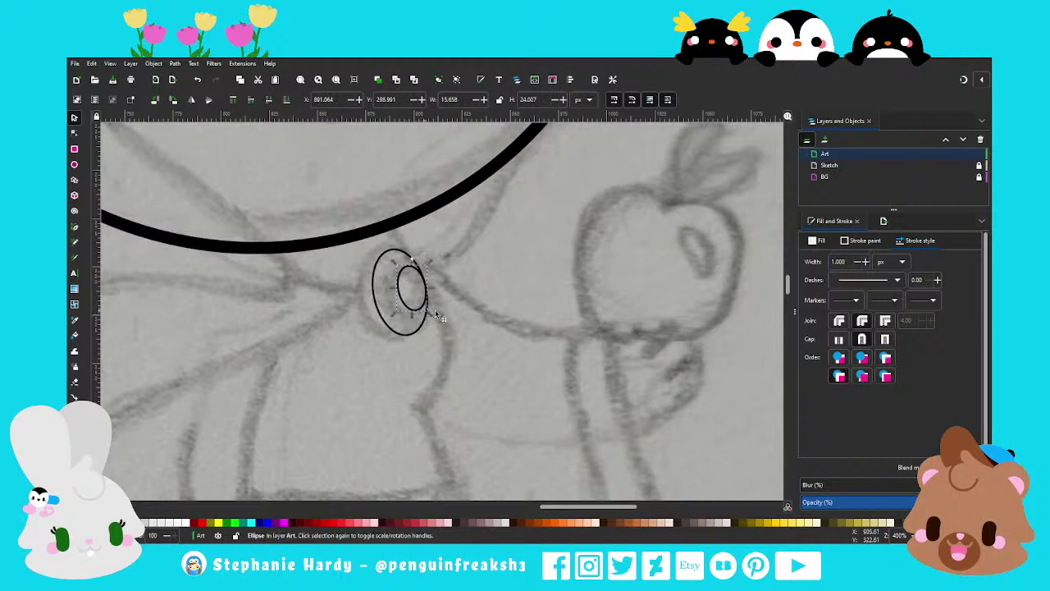
{"action": "left_click", "coordinate": [392, 321]}
{"action": "scroll", "coordinate": [392, 321], "scroll_direction": "down", "scroll_amount": 2, "text": "ctrl"}
{"action": "scroll", "coordinate": [410, 320], "scroll_direction": "down", "scroll_amount": 2, "text": "ctrl"}
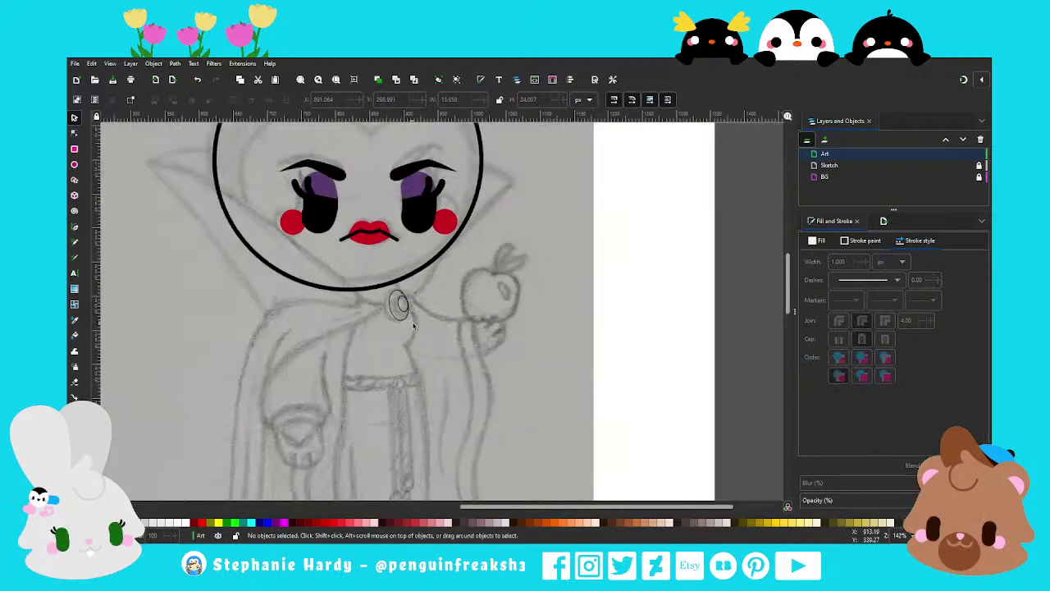
{"action": "scroll", "coordinate": [377, 251], "scroll_direction": "up", "scroll_amount": 2}
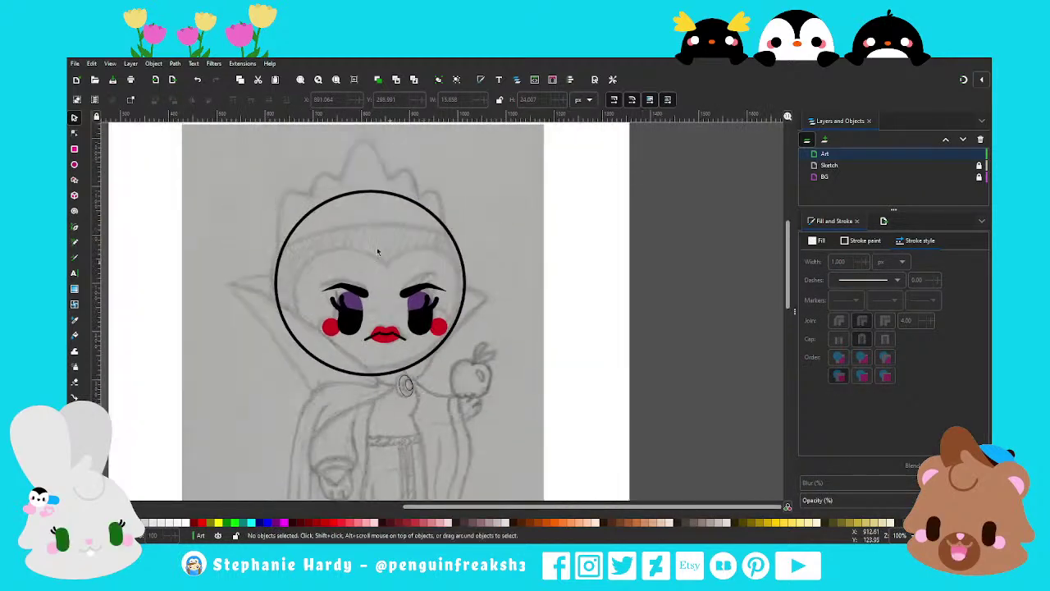
Draw the crown outline as a closed straight-line path above the head
{"action": "left_click", "coordinate": [74, 227]}
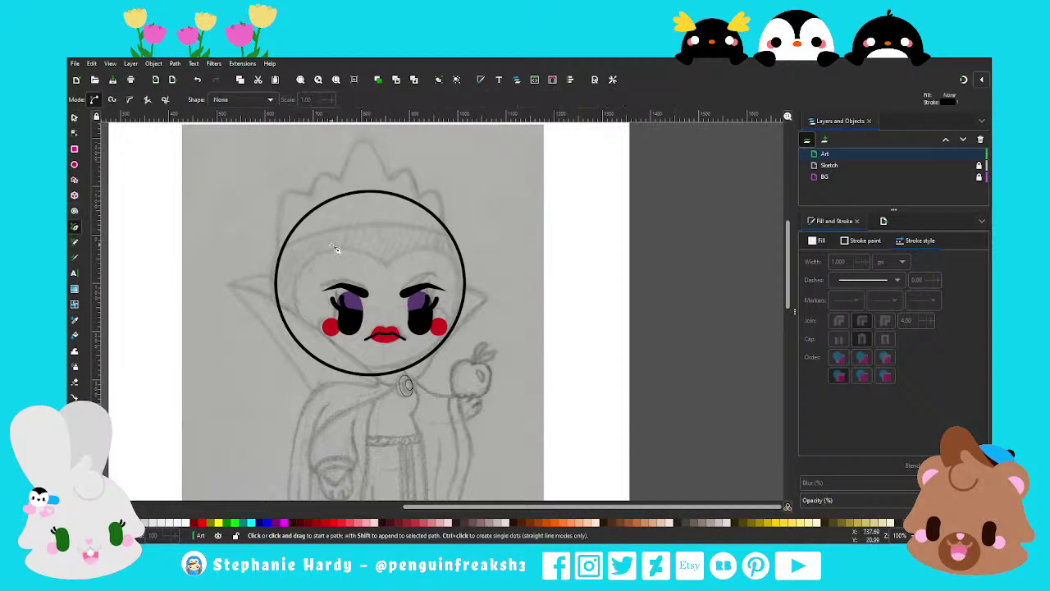
{"action": "left_click", "coordinate": [286, 252]}
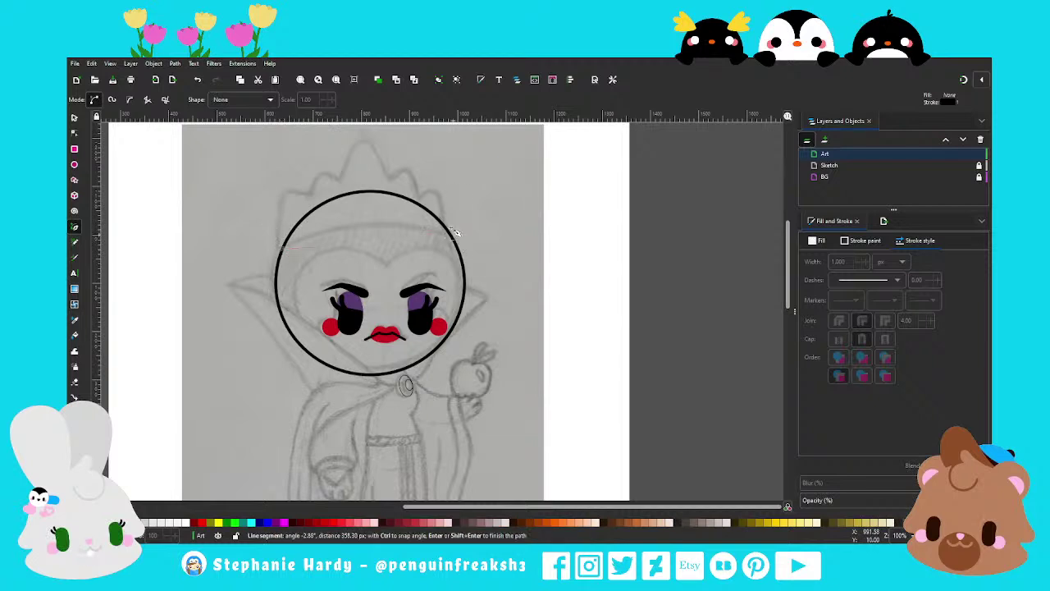
{"action": "left_click", "coordinate": [455, 241]}
{"action": "left_click", "coordinate": [383, 170]}
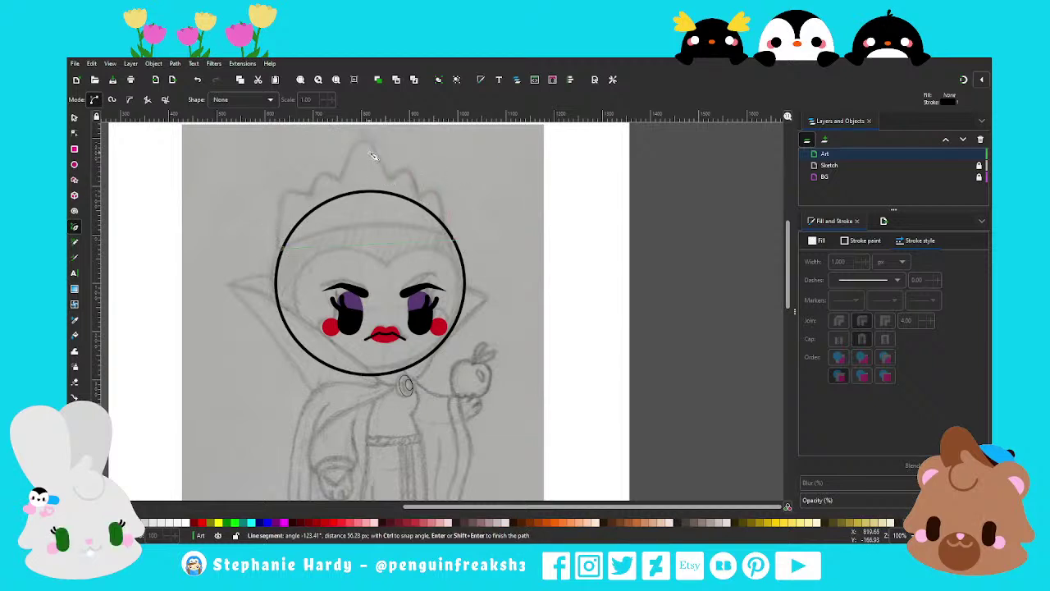
{"action": "left_click", "coordinate": [313, 200]}
{"action": "left_click", "coordinate": [286, 251]}
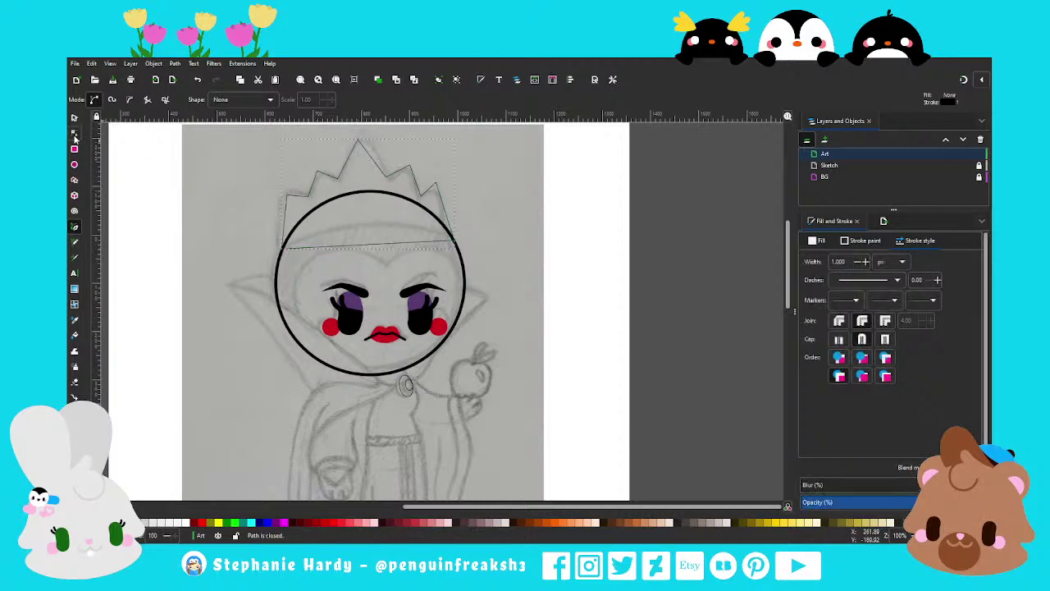
Curve the crown's bottom edge by adjusting its base nodes
{"action": "left_click", "coordinate": [74, 133]}
{"action": "scroll", "coordinate": [439, 170], "scroll_direction": "up", "scroll_amount": 1}
{"action": "left_click_drag", "start_coordinate": [438, 191], "coordinate": [439, 195]}
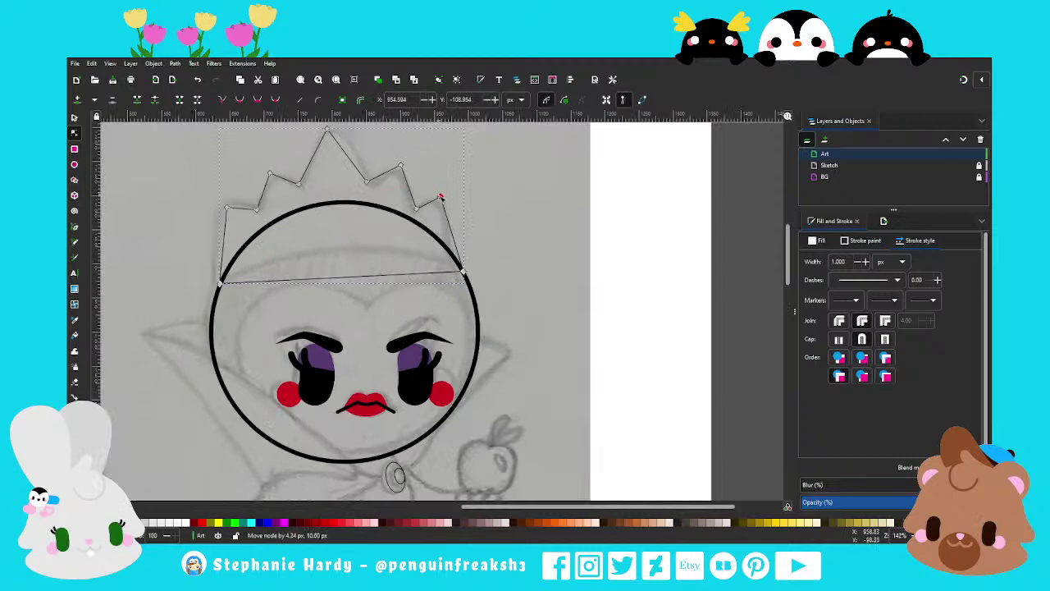
{"action": "scroll", "coordinate": [460, 214], "scroll_direction": "up", "scroll_amount": 1}
{"action": "mouse_move", "coordinate": [361, 314]}
{"action": "left_mouse_down"}
{"action": "mouse_move", "coordinate": [355, 302]}
{"action": "mouse_move", "coordinate": [386, 287]}
{"action": "left_mouse_up"}
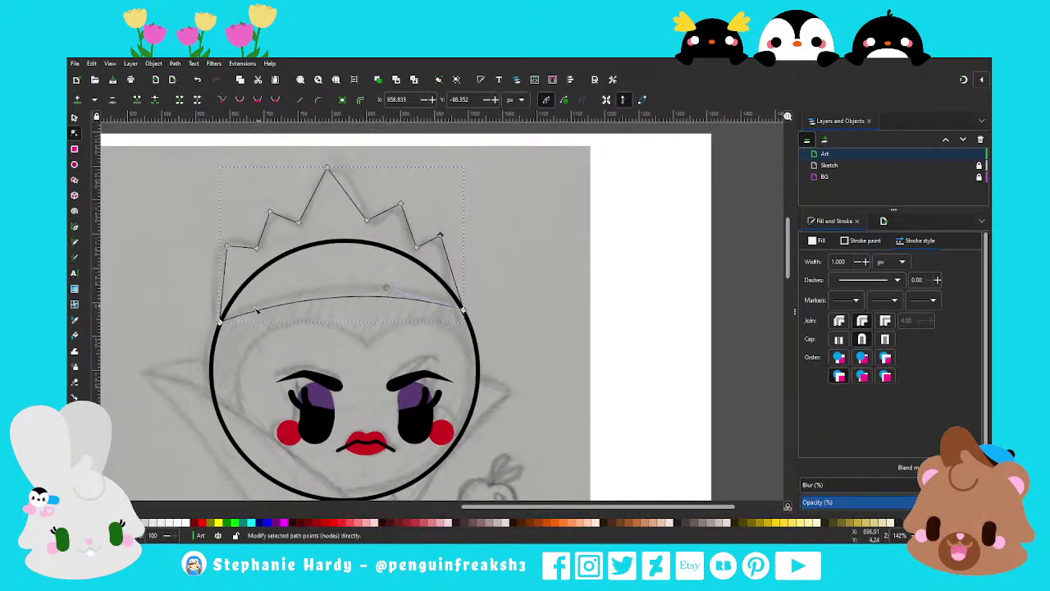
{"action": "left_click", "coordinate": [220, 322]}
{"action": "left_click_drag", "start_coordinate": [300, 295], "coordinate": [291, 295]}
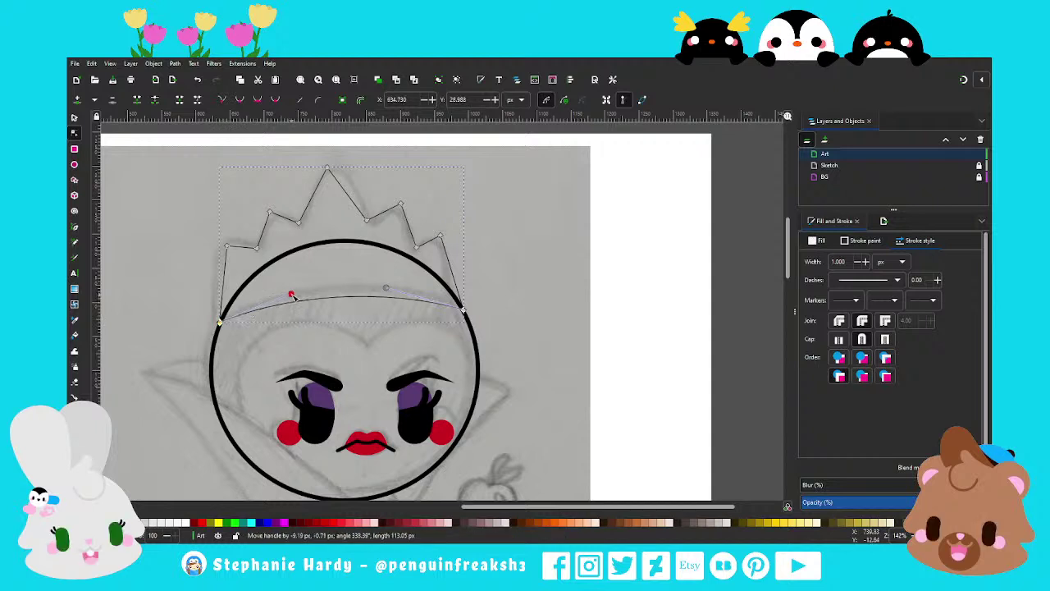
{"action": "left_click_drag", "start_coordinate": [385, 287], "coordinate": [395, 289]}
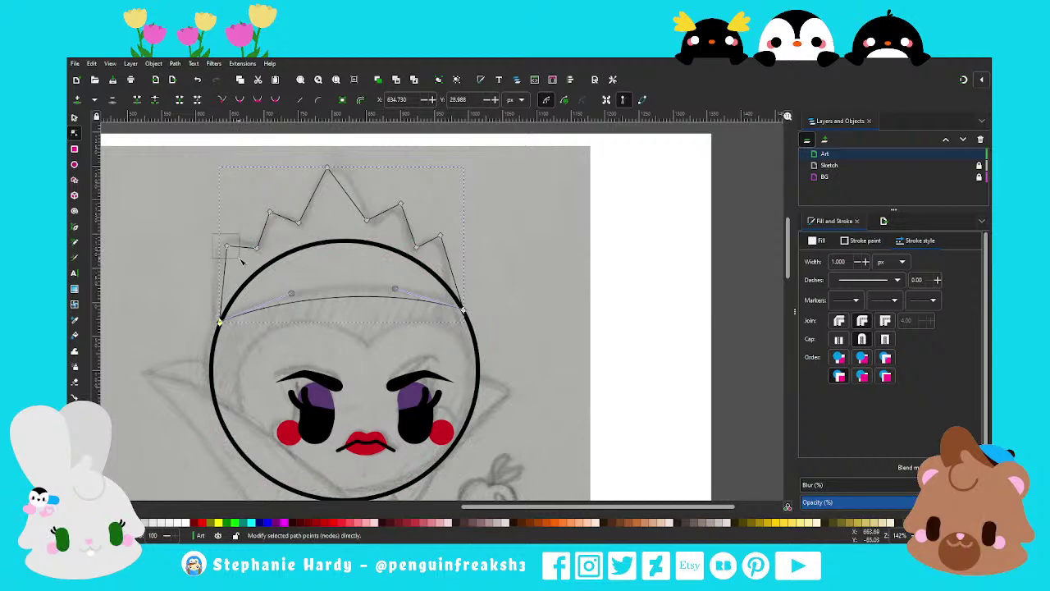
Make the crown's nodes smooth and reshape its peaks and dips to match the sketch
{"action": "left_click_drag", "start_coordinate": [240, 261], "coordinate": [246, 254]}
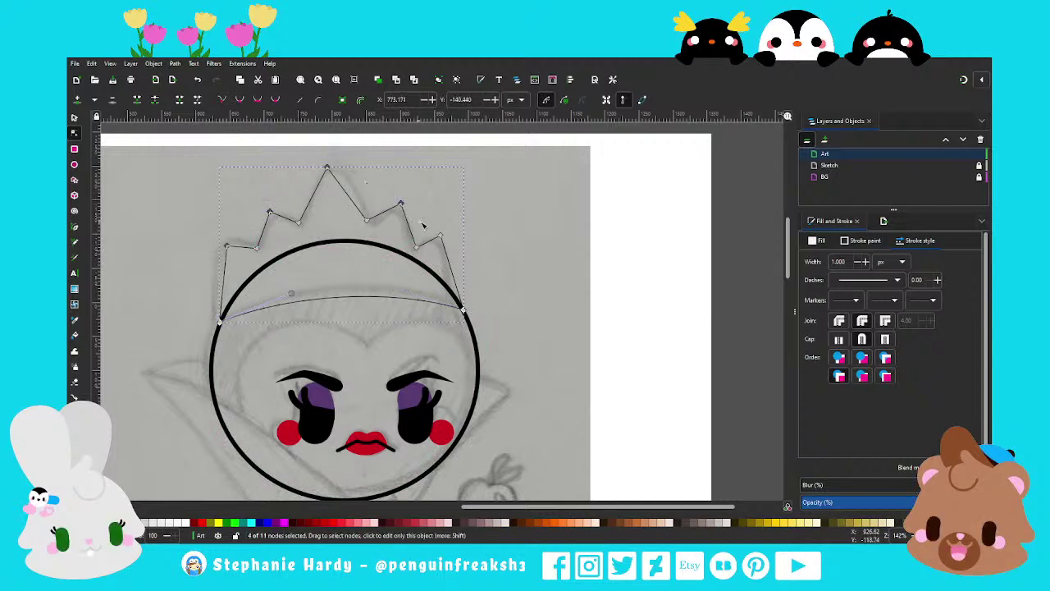
{"action": "left_click", "coordinate": [260, 100]}
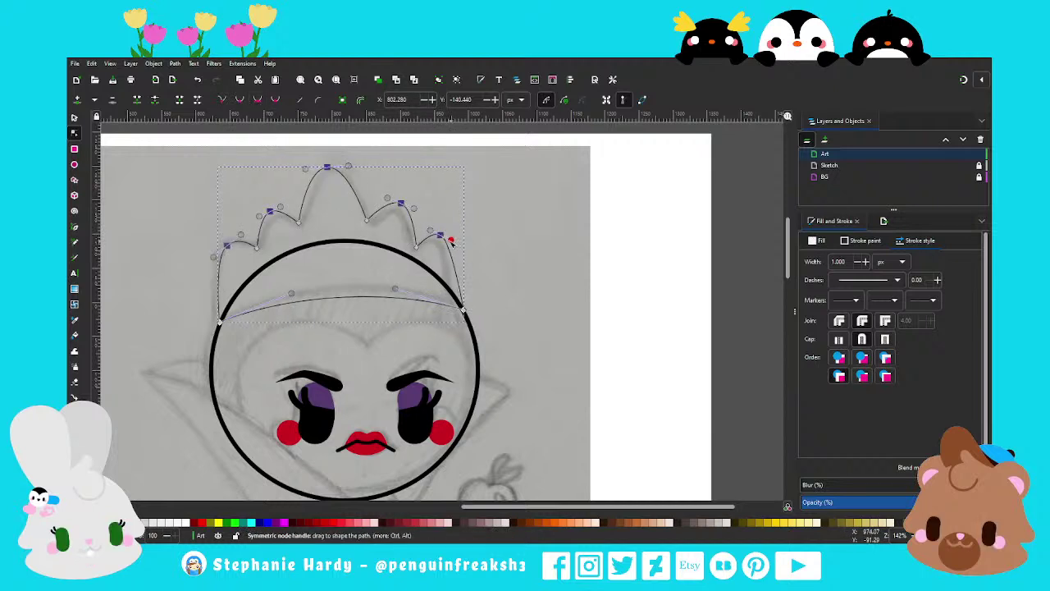
{"action": "left_click", "coordinate": [449, 237]}
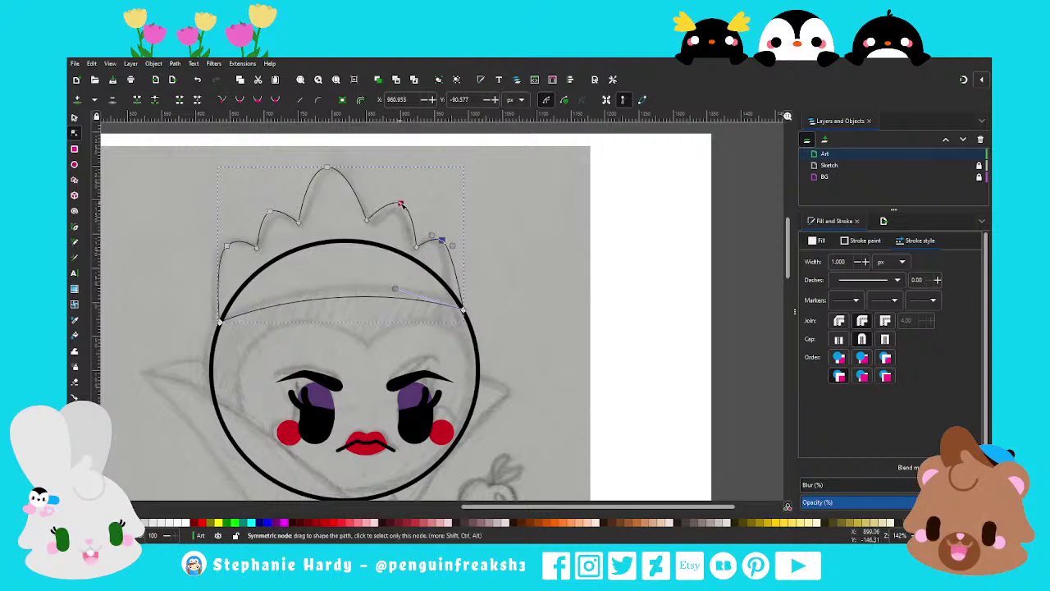
{"action": "left_click", "coordinate": [400, 204]}
{"action": "left_click_drag", "start_coordinate": [410, 211], "coordinate": [407, 208]}
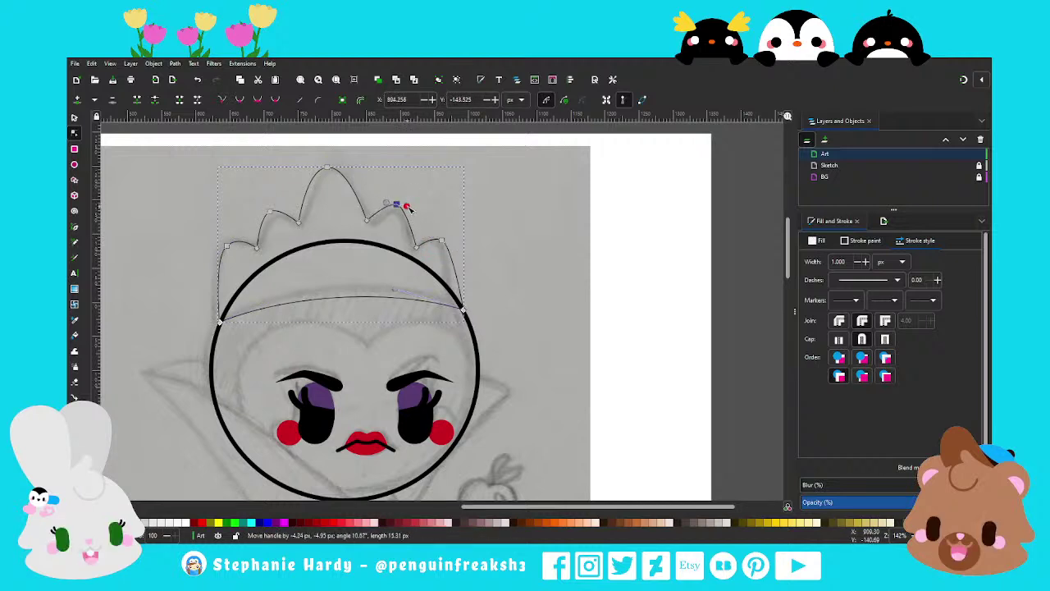
{"action": "left_click", "coordinate": [226, 246]}
{"action": "left_click_drag", "start_coordinate": [240, 240], "coordinate": [235, 246]}
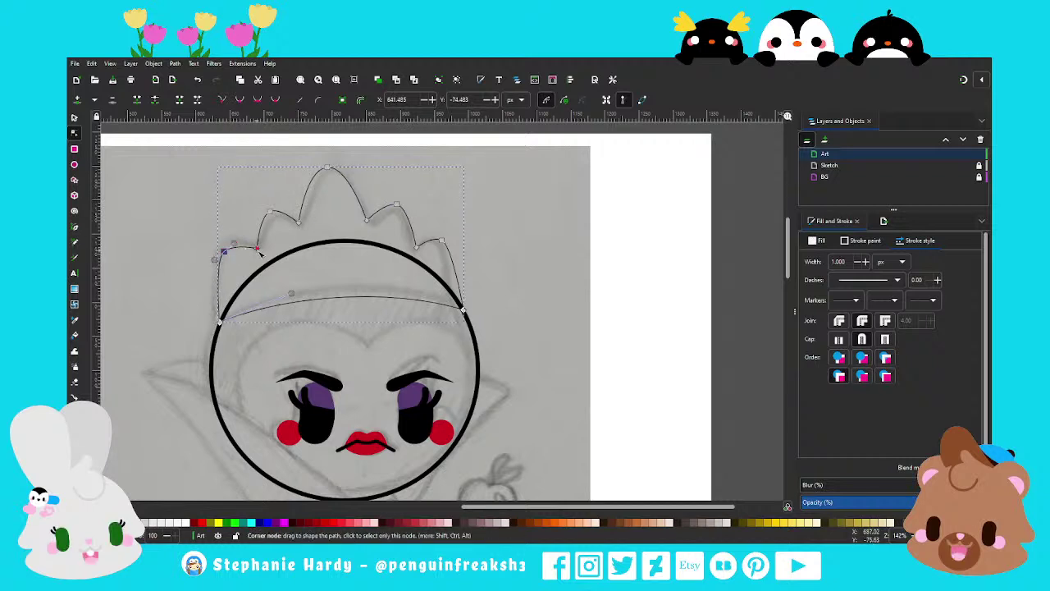
{"action": "left_click_drag", "start_coordinate": [225, 251], "coordinate": [226, 248]}
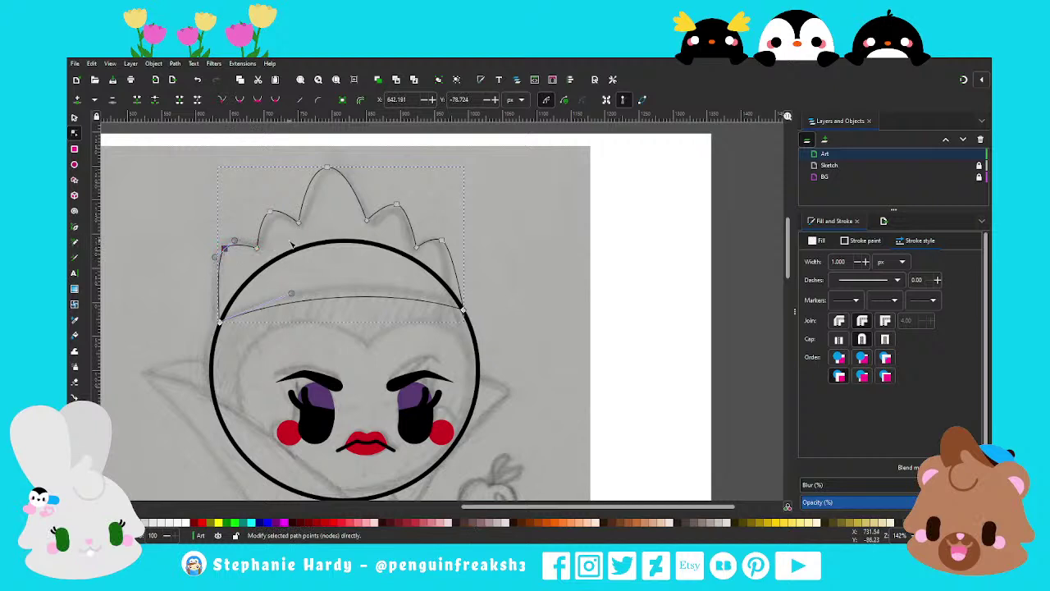
{"action": "left_click", "coordinate": [270, 212]}
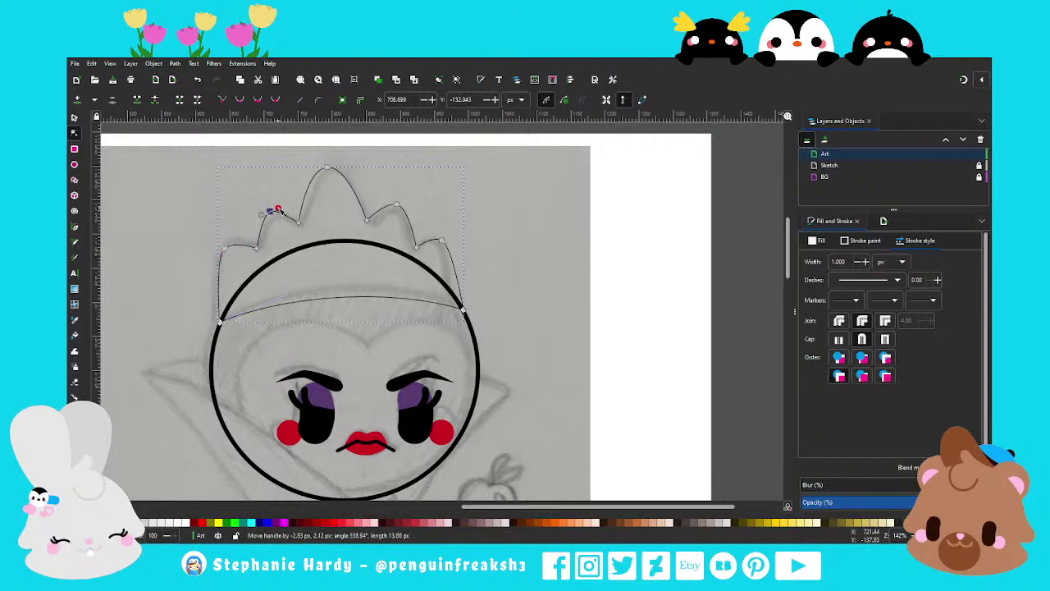
{"action": "left_click", "coordinate": [328, 169]}
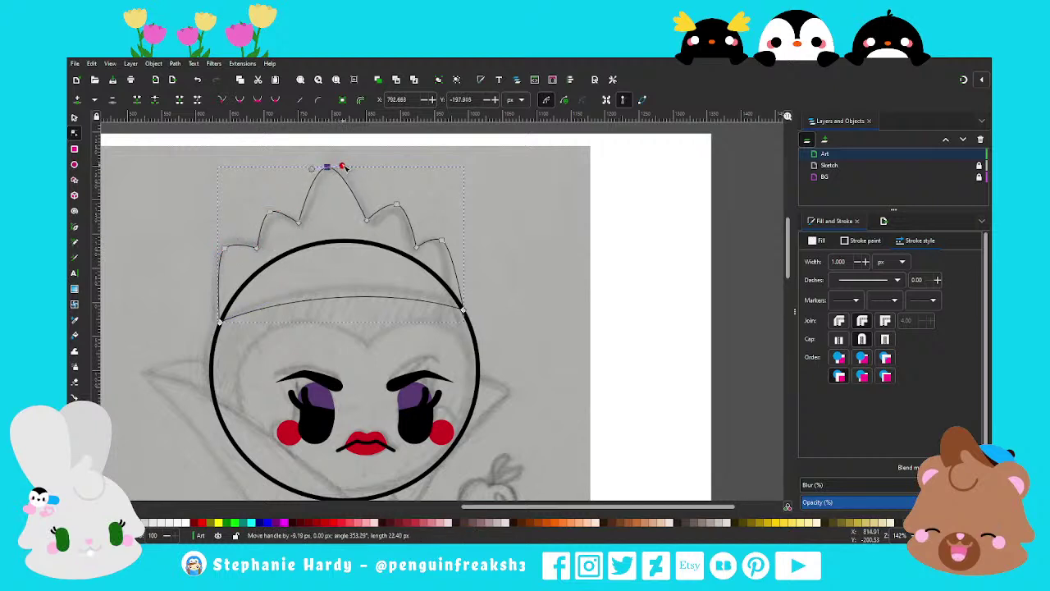
{"action": "scroll", "coordinate": [434, 197], "scroll_direction": "down", "scroll_amount": 1, "text": "ctrl"}
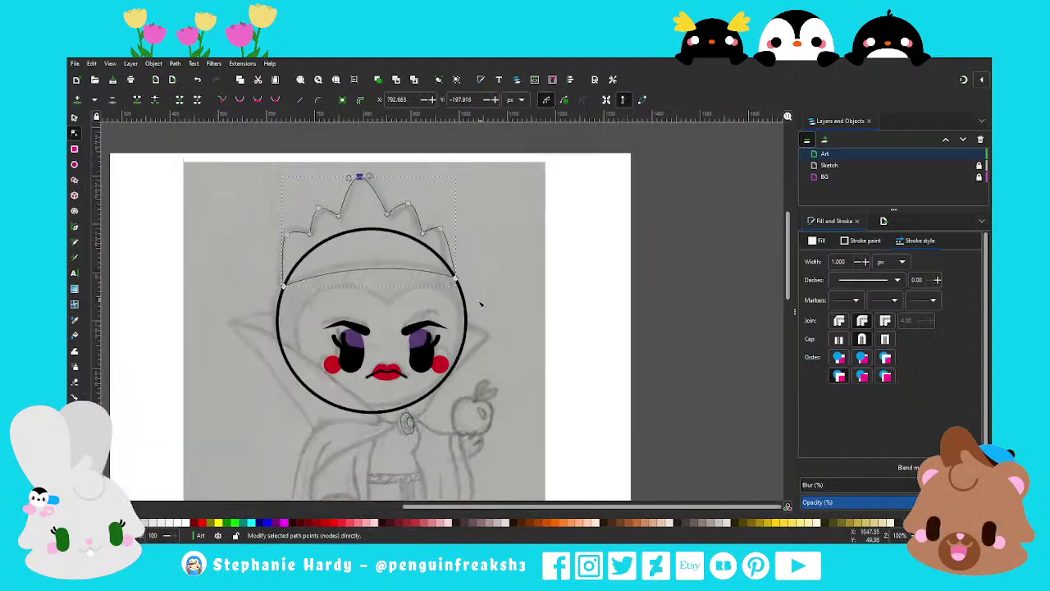
{"action": "scroll", "coordinate": [500, 276], "scroll_direction": "down", "scroll_amount": 1}
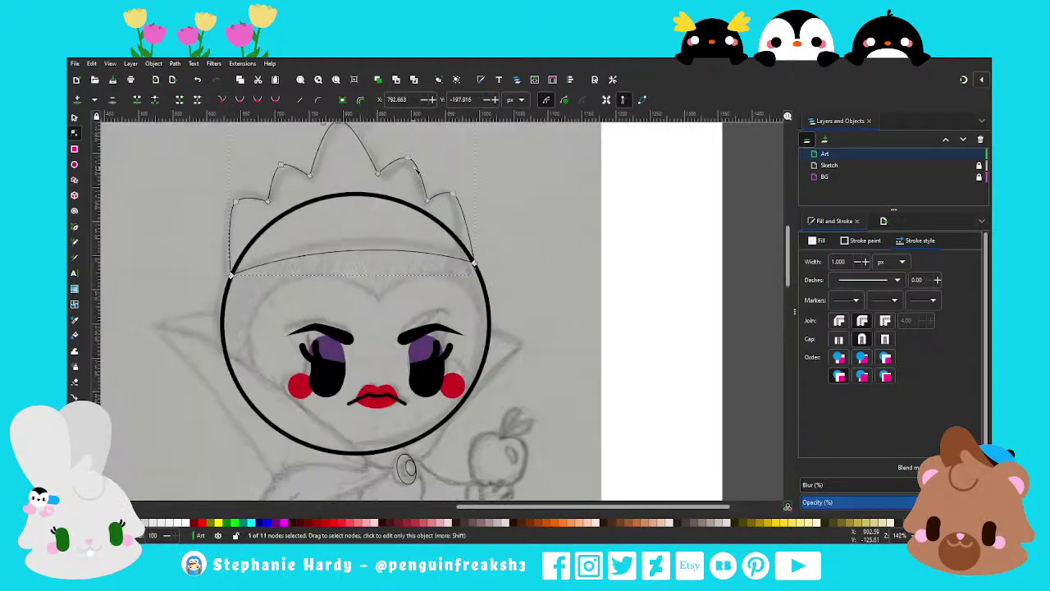
{"action": "scroll", "coordinate": [411, 182], "scroll_direction": "up", "scroll_amount": 1, "text": "ctrl"}
Select the crown shape and give it a flat colour fill
{"action": "left_click", "coordinate": [411, 159]}
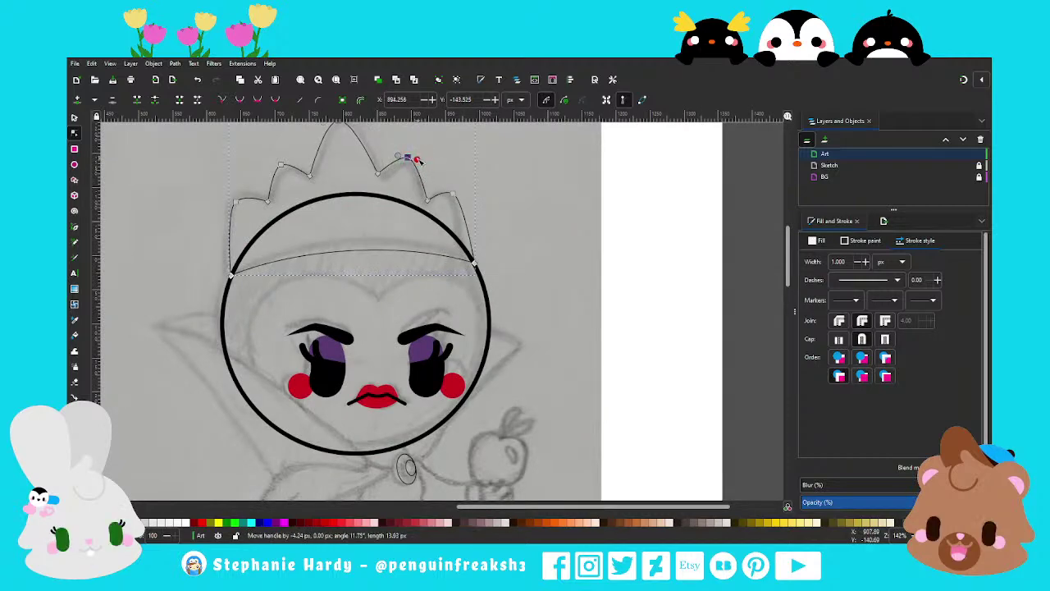
{"action": "scroll", "coordinate": [492, 182], "scroll_direction": "down", "scroll_amount": 1, "text": "ctrl"}
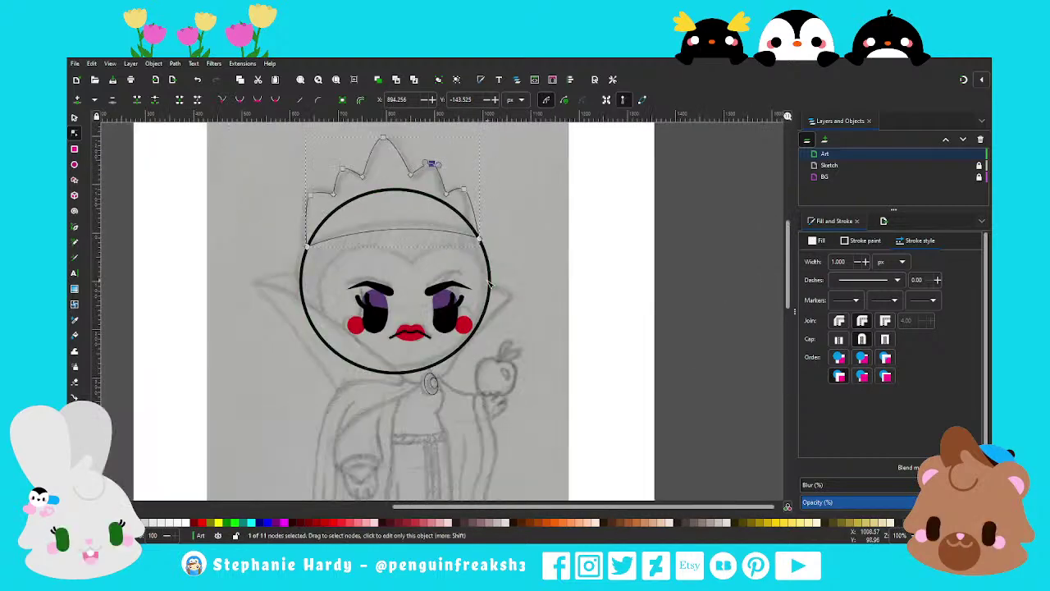
{"action": "left_click", "coordinate": [74, 117]}
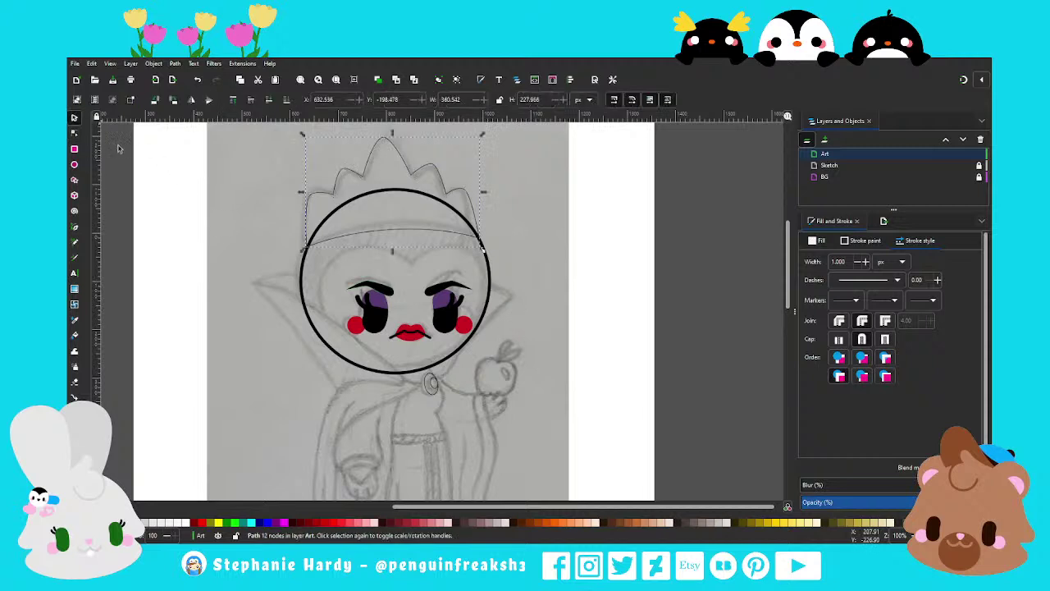
{"action": "left_click", "coordinate": [303, 216]}
{"action": "scroll", "coordinate": [387, 225], "scroll_direction": "down", "scroll_amount": 1, "text": "ctrl"}
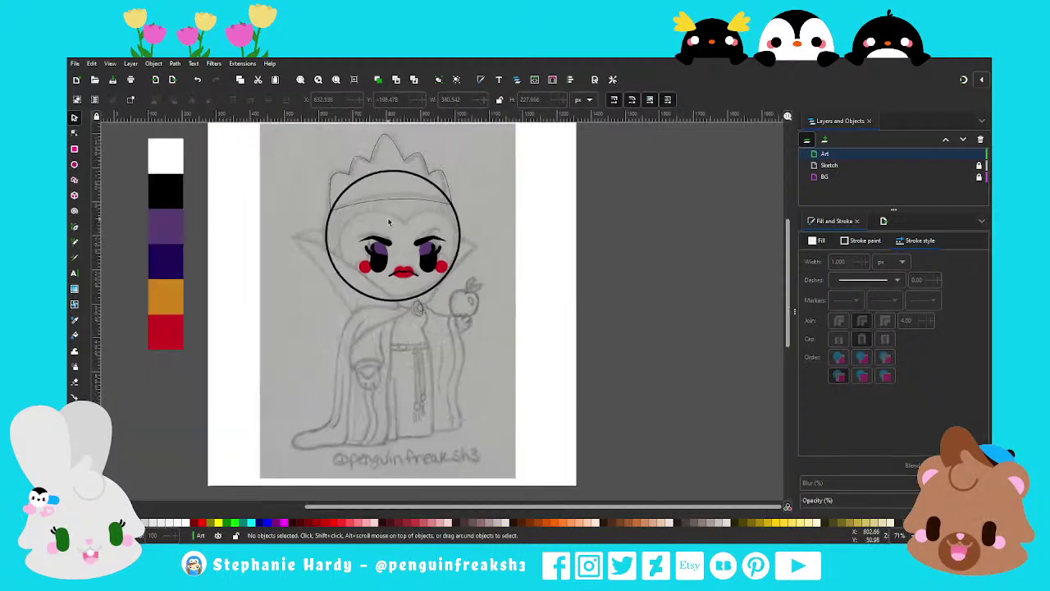
{"action": "scroll", "coordinate": [410, 215], "scroll_direction": "up", "scroll_amount": 1, "text": "ctrl"}
{"action": "left_click", "coordinate": [421, 197]}
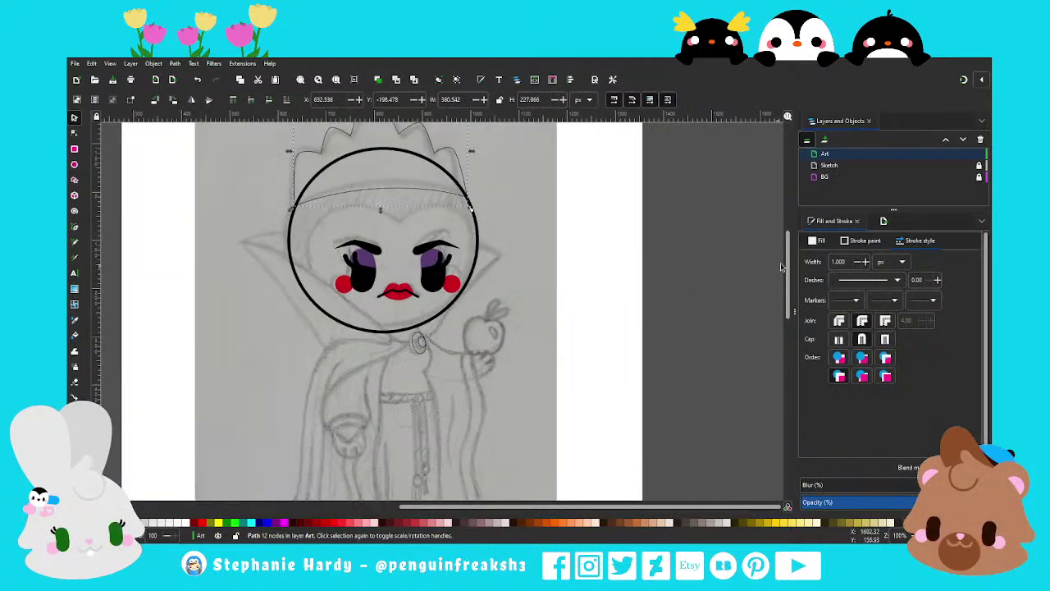
{"action": "left_click", "coordinate": [853, 242]}
{"action": "left_click", "coordinate": [819, 240]}
{"action": "left_click", "coordinate": [826, 259]}
Sample the gold palette swatch with the dropper as the crown's fill
{"action": "scroll", "coordinate": [631, 251], "scroll_direction": "down", "scroll_amount": 1}
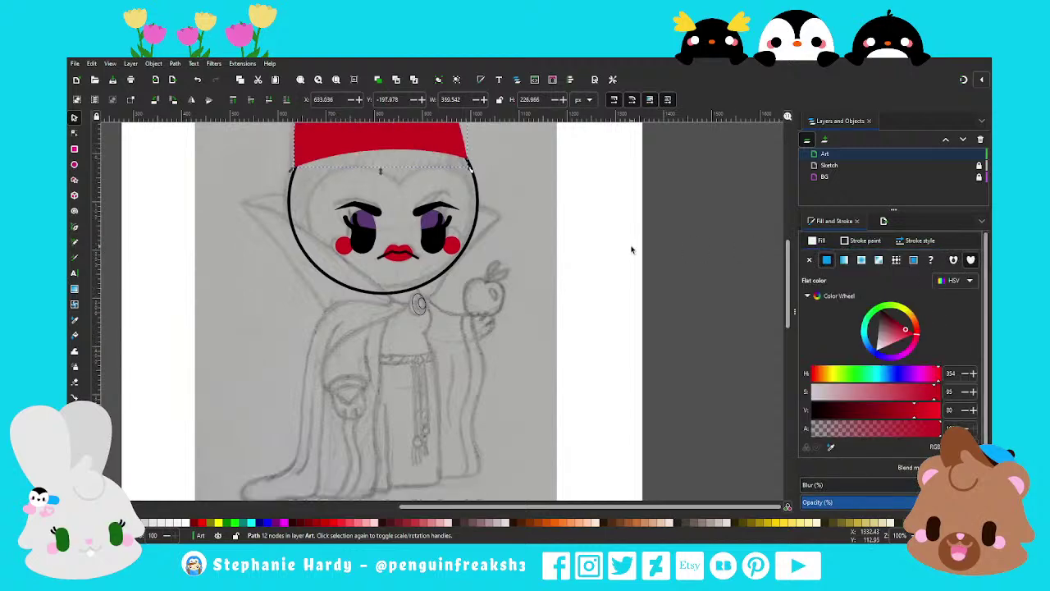
{"action": "key", "text": "d"}
{"action": "scroll", "coordinate": [509, 316], "scroll_direction": "down", "scroll_amount": 1, "text": "ctrl"}
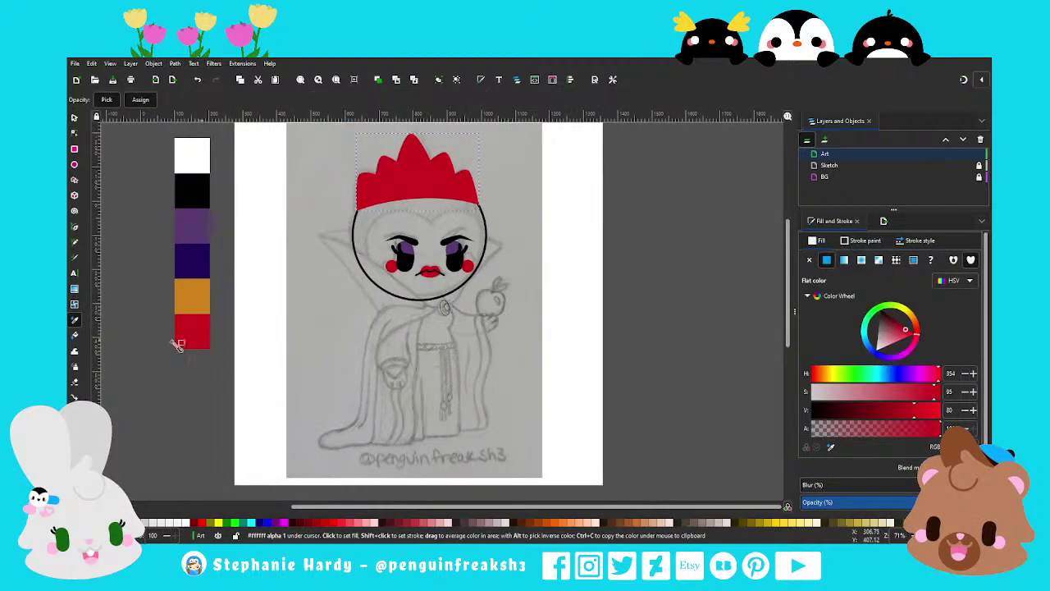
{"action": "left_click", "coordinate": [203, 298]}
{"action": "key", "text": "d"}
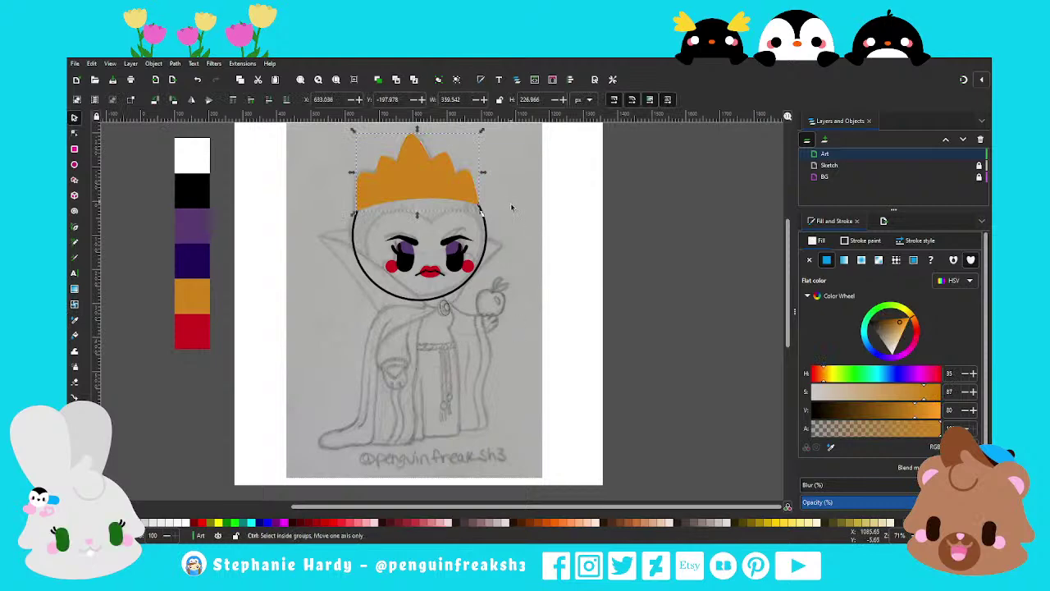
{"action": "left_click", "coordinate": [509, 285]}
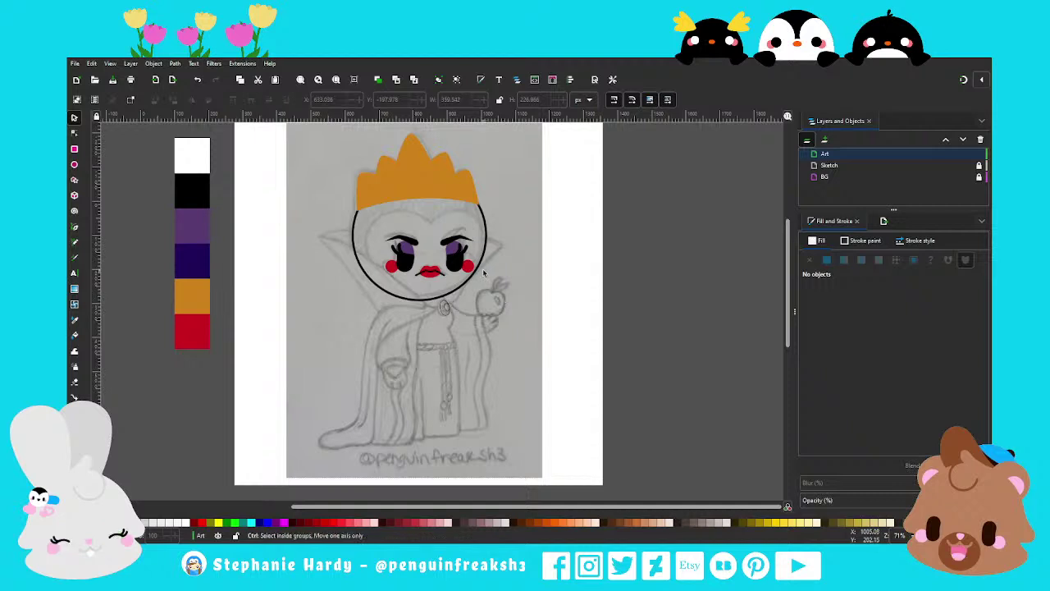
{"action": "scroll", "coordinate": [502, 297], "scroll_direction": "up", "scroll_amount": 1, "text": "ctrl"}
{"action": "scroll", "coordinate": [399, 246], "scroll_direction": "up", "scroll_amount": 1}
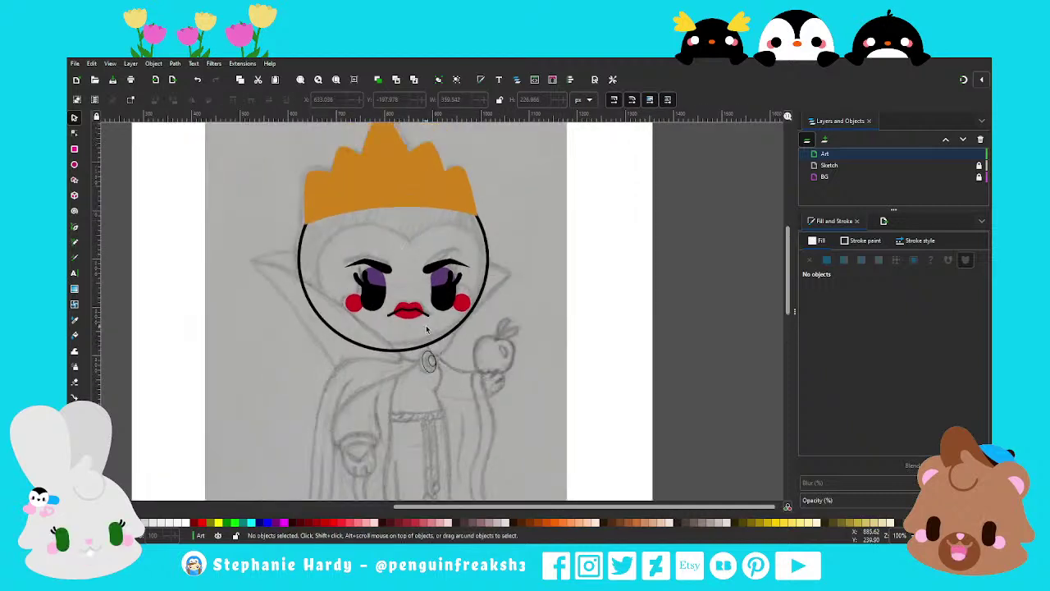
Draw the pointed collar as a closed path from the brooch to a tip by the ear
{"action": "left_click", "coordinate": [75, 229]}
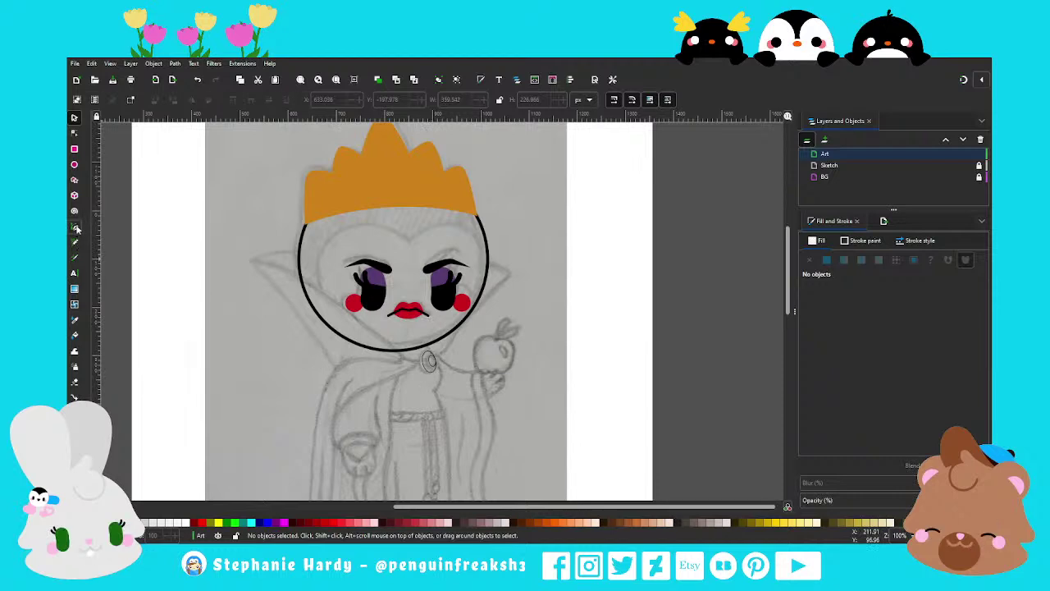
{"action": "left_click", "coordinate": [415, 362]}
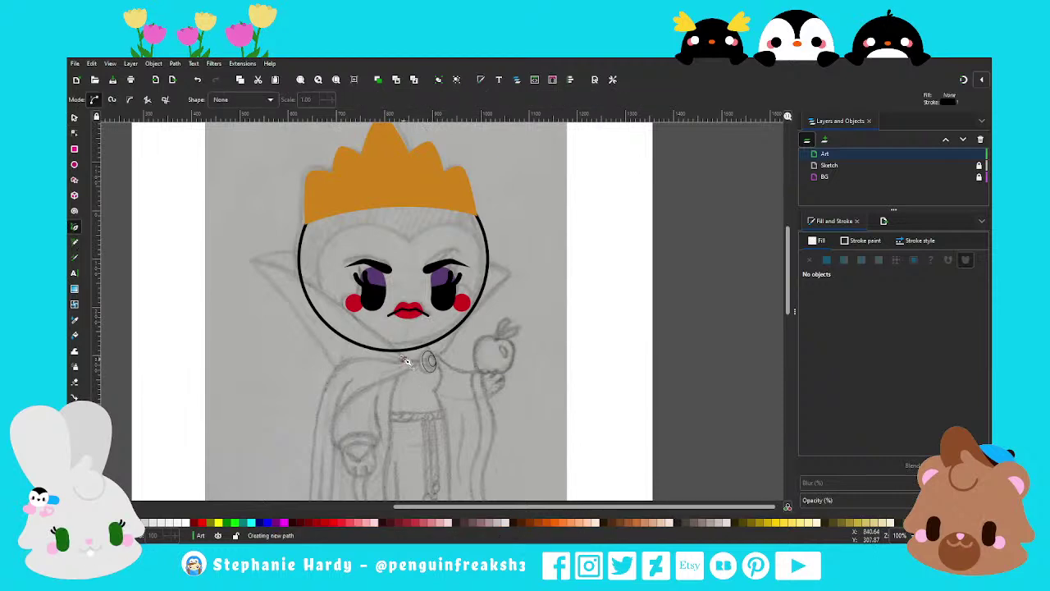
{"action": "left_click", "coordinate": [255, 266]}
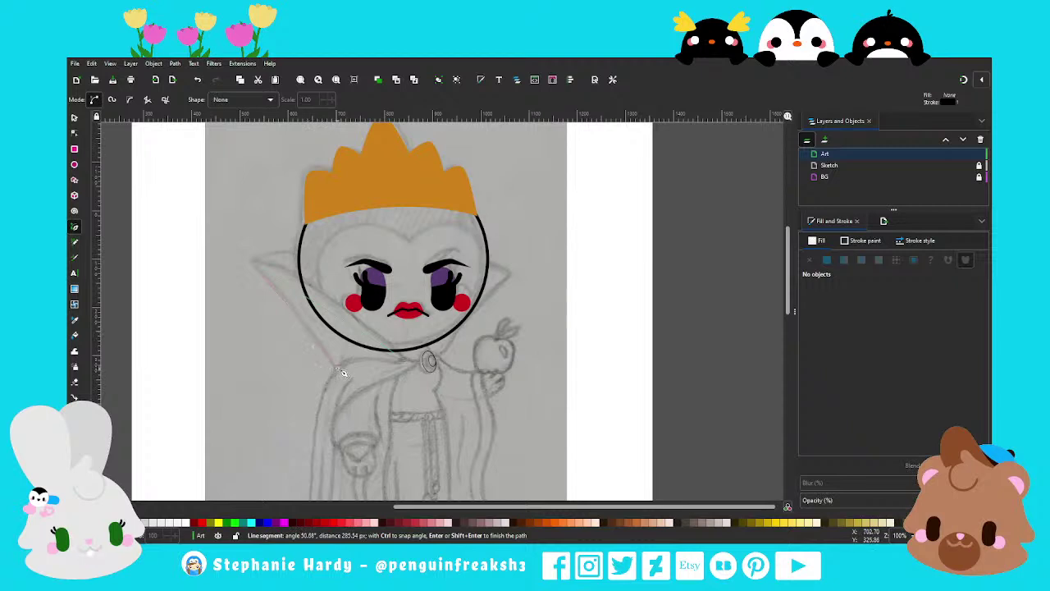
{"action": "left_click", "coordinate": [342, 369]}
{"action": "left_click", "coordinate": [408, 365]}
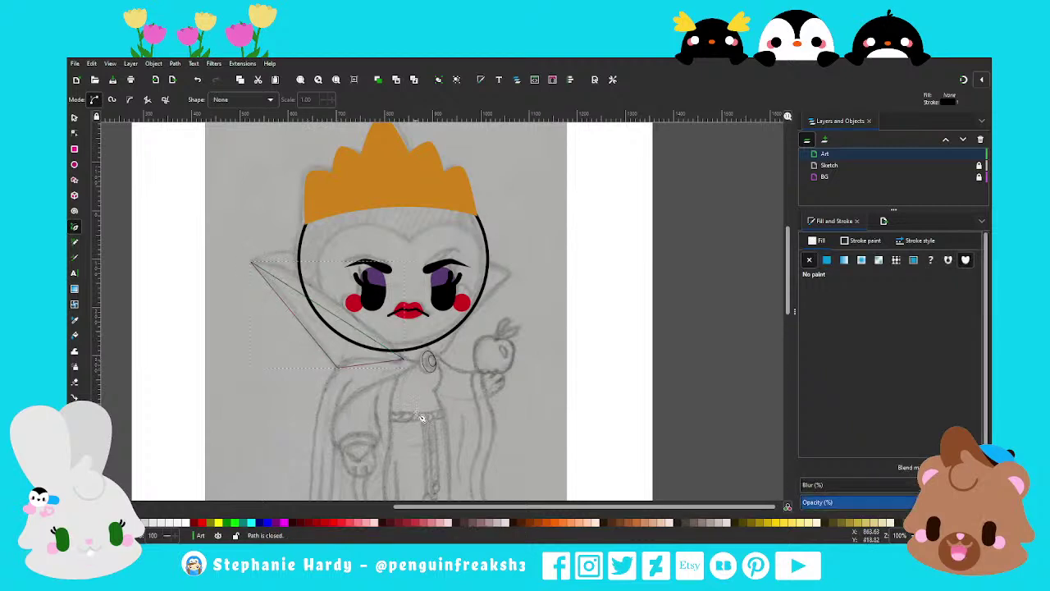
Bend the collar's edges into curves that follow the sketch
{"action": "left_click", "coordinate": [74, 132]}
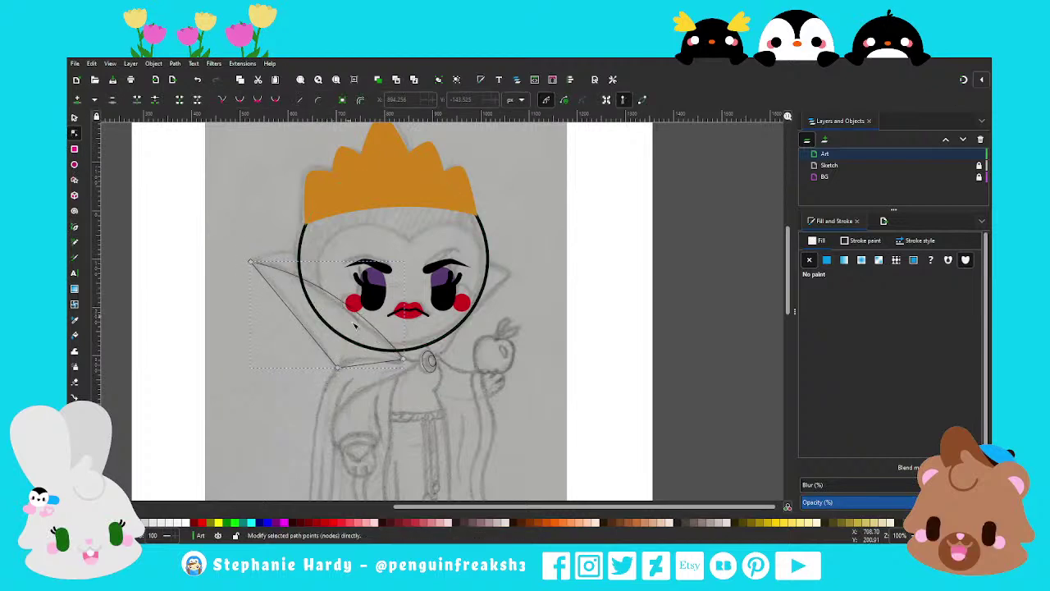
{"action": "left_click_drag", "start_coordinate": [407, 379], "coordinate": [399, 355]}
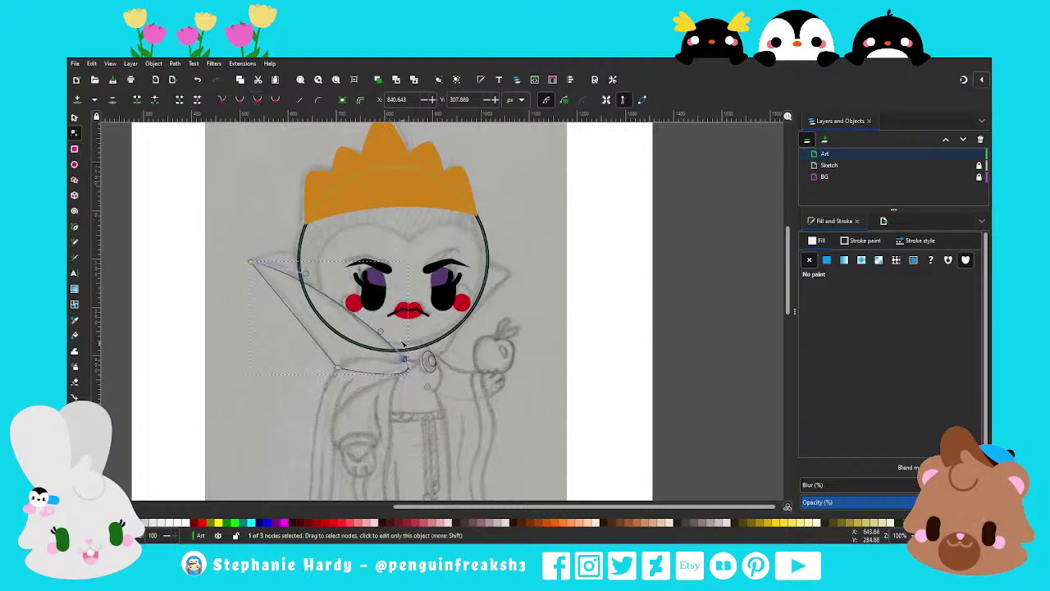
{"action": "left_click_drag", "start_coordinate": [354, 304], "coordinate": [405, 351]}
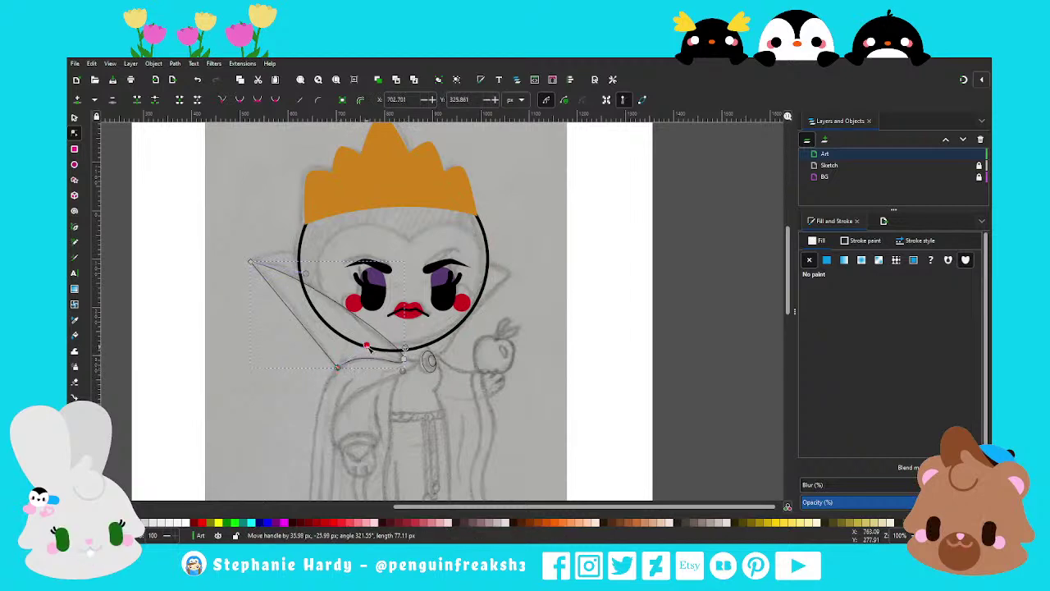
{"action": "left_click_drag", "start_coordinate": [405, 357], "coordinate": [409, 351]}
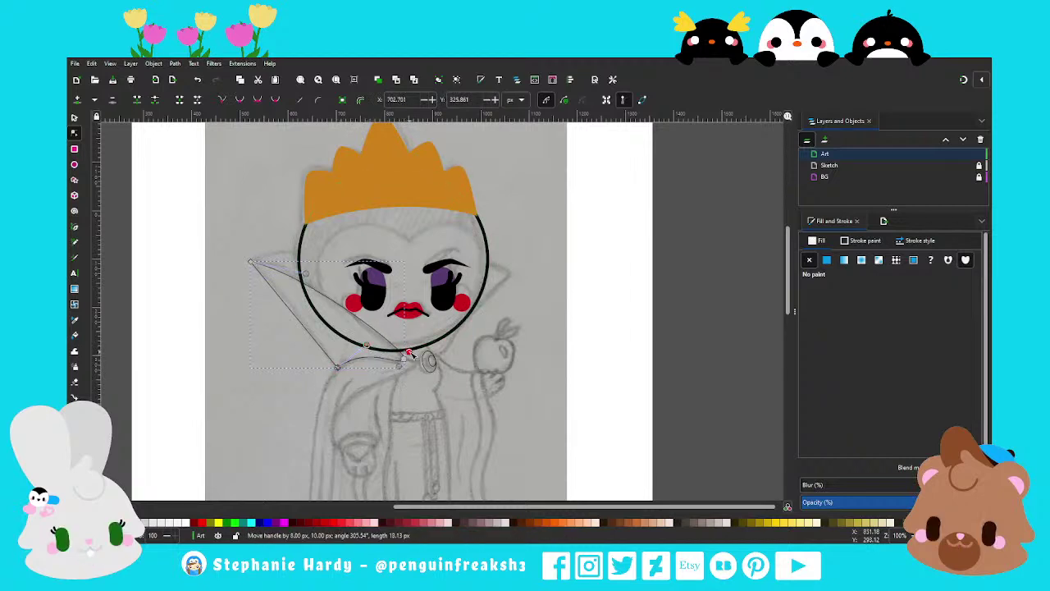
{"action": "left_click_drag", "start_coordinate": [305, 274], "coordinate": [317, 270]}
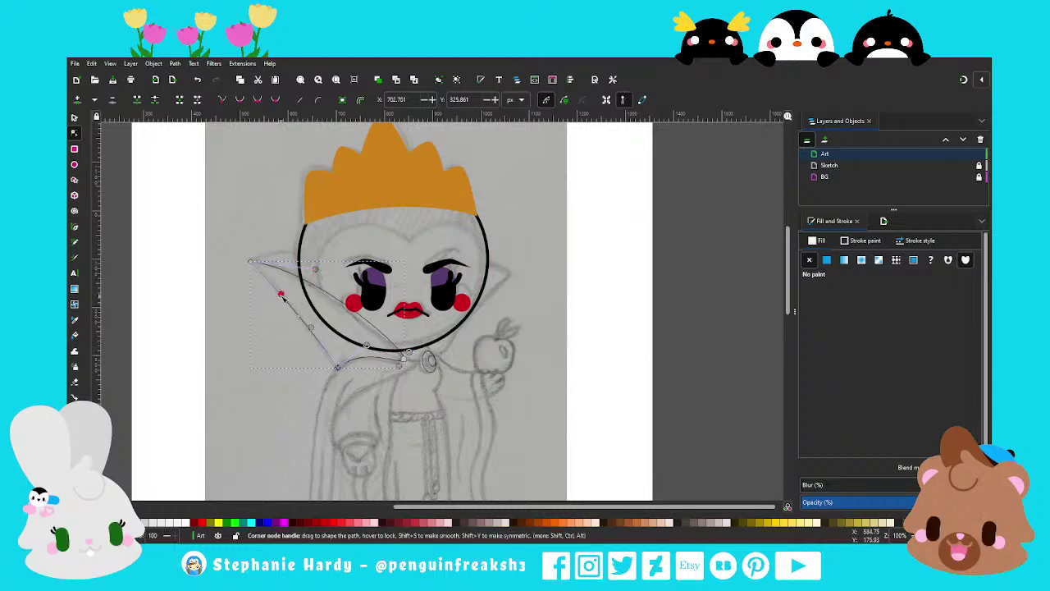
{"action": "left_click_drag", "start_coordinate": [308, 325], "coordinate": [319, 330]}
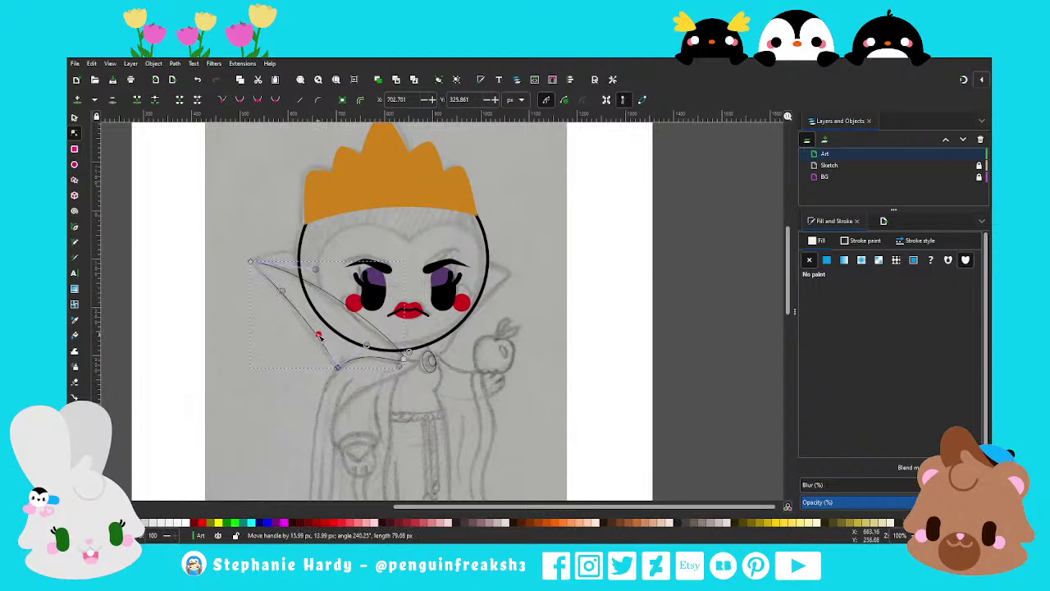
{"action": "left_click_drag", "start_coordinate": [281, 293], "coordinate": [284, 289]}
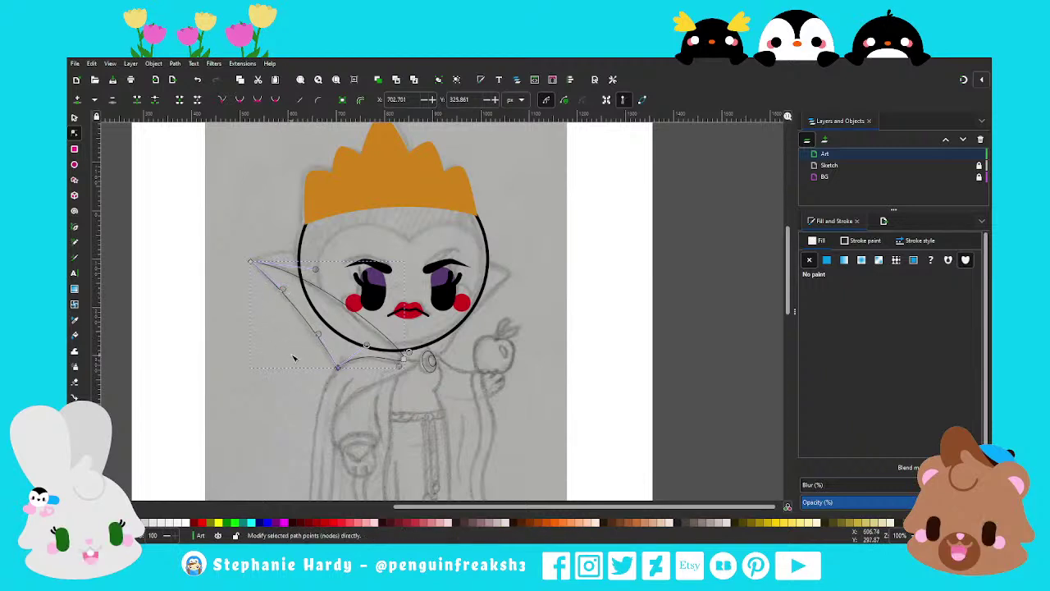
{"action": "left_click_drag", "start_coordinate": [411, 356], "coordinate": [408, 354]}
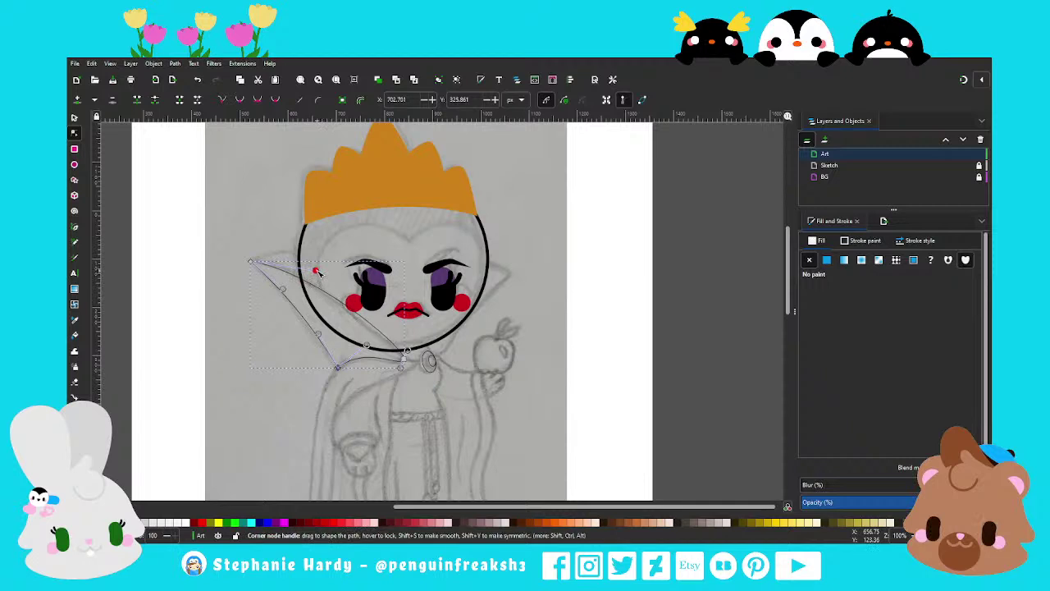
{"action": "left_click", "coordinate": [74, 117]}
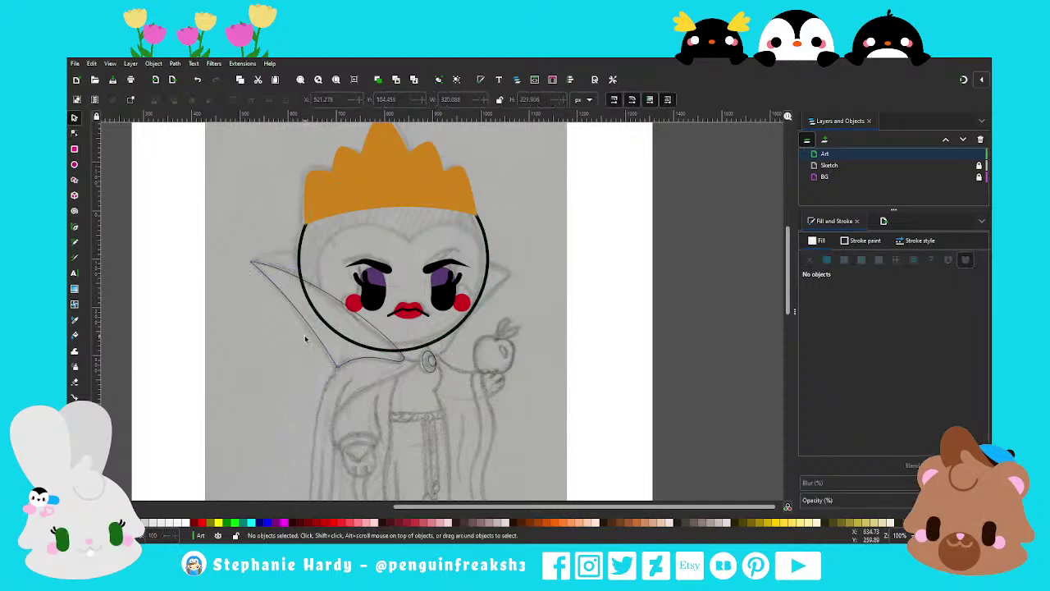
Draw a straight chain line from the collar's tip to the brooch
{"action": "scroll", "coordinate": [295, 201], "scroll_direction": "down", "scroll_amount": 1}
{"action": "scroll", "coordinate": [423, 331], "scroll_direction": "down", "scroll_amount": 1}
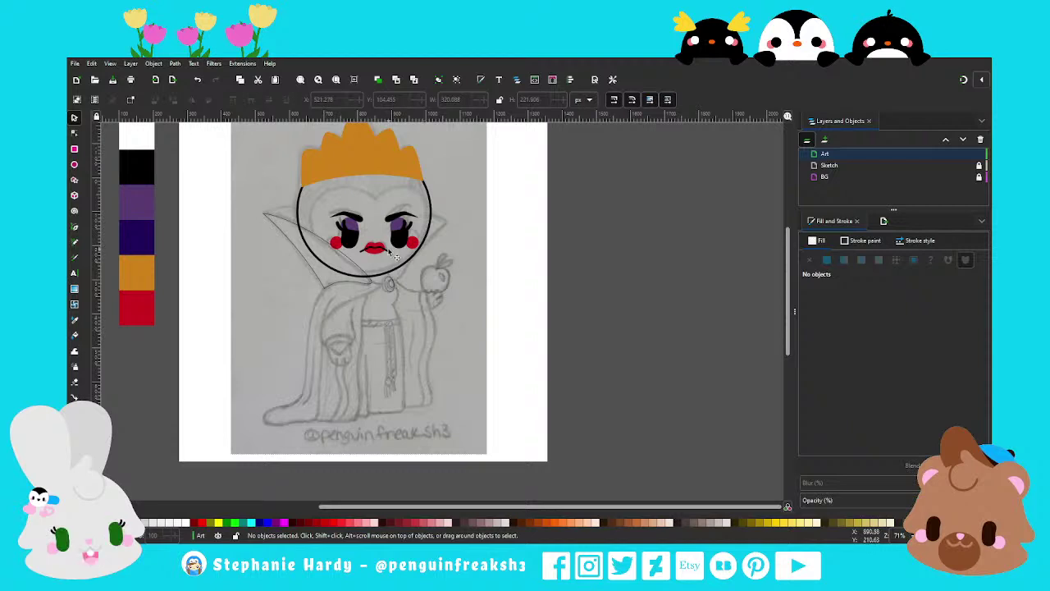
{"action": "scroll", "coordinate": [386, 311], "scroll_direction": "up", "scroll_amount": 1}
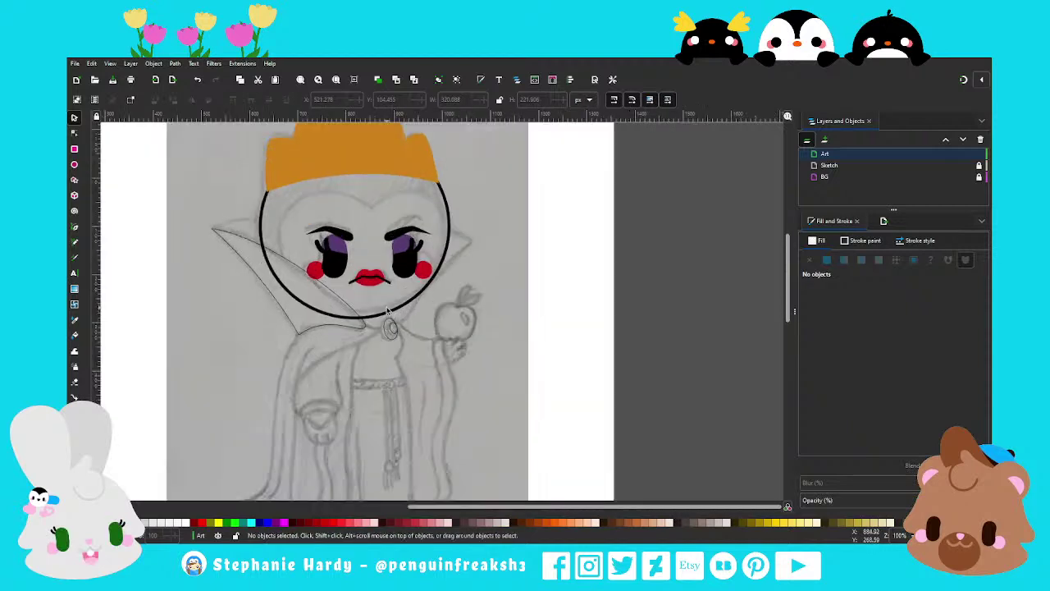
{"action": "left_click", "coordinate": [74, 228]}
{"action": "scroll", "coordinate": [391, 331], "scroll_direction": "up", "scroll_amount": 1}
{"action": "scroll", "coordinate": [389, 343], "scroll_direction": "down", "scroll_amount": 2}
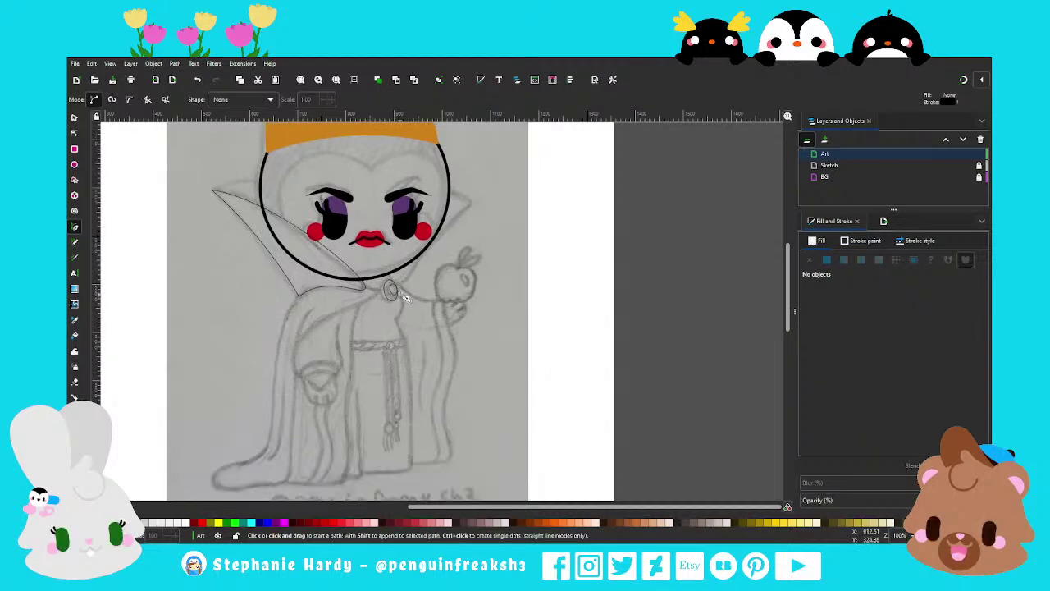
{"action": "scroll", "coordinate": [421, 322], "scroll_direction": "up", "scroll_amount": 1}
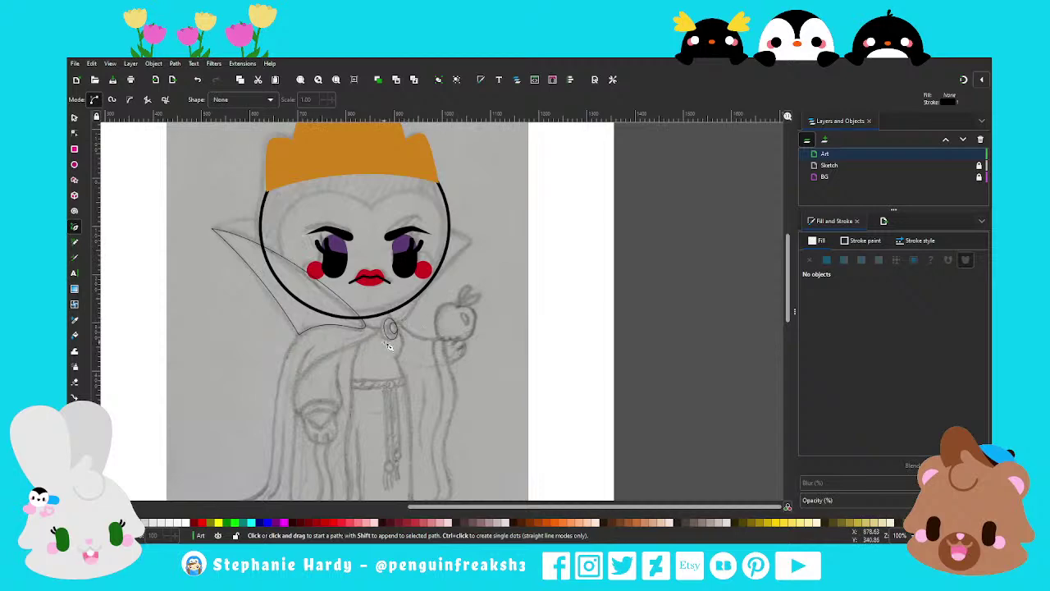
{"action": "scroll", "coordinate": [389, 346], "scroll_direction": "up", "scroll_amount": 1}
{"action": "scroll", "coordinate": [356, 316], "scroll_direction": "up", "scroll_amount": 1}
{"action": "left_click", "coordinate": [331, 310]}
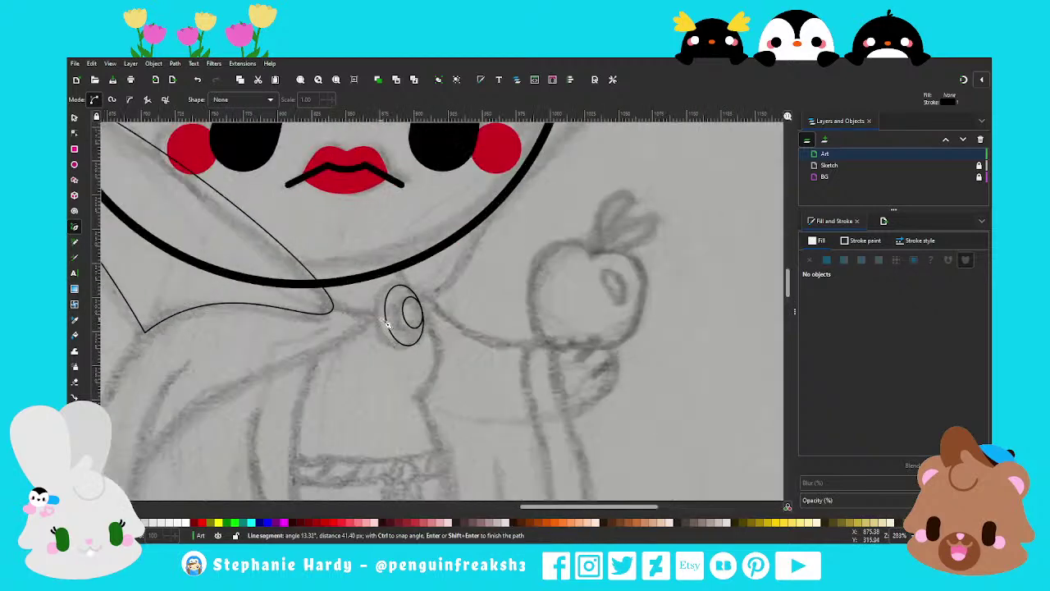
{"action": "double_click", "coordinate": [392, 314]}
{"action": "key", "text": "n"}
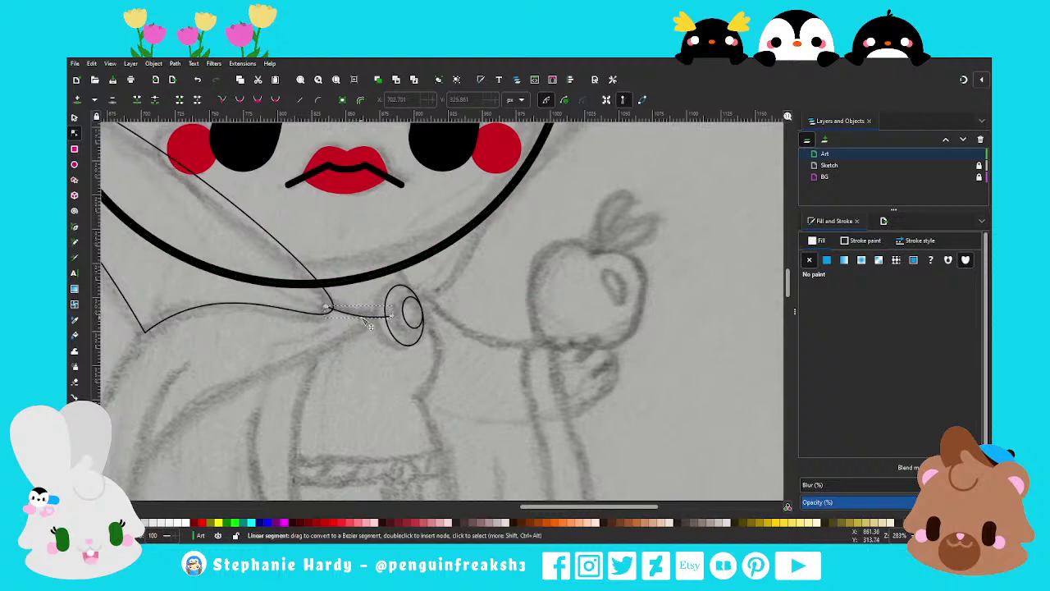
Bend the chain line into a gentle curve and set its stroke width to 10 px
{"action": "left_click_drag", "start_coordinate": [393, 318], "coordinate": [342, 315]}
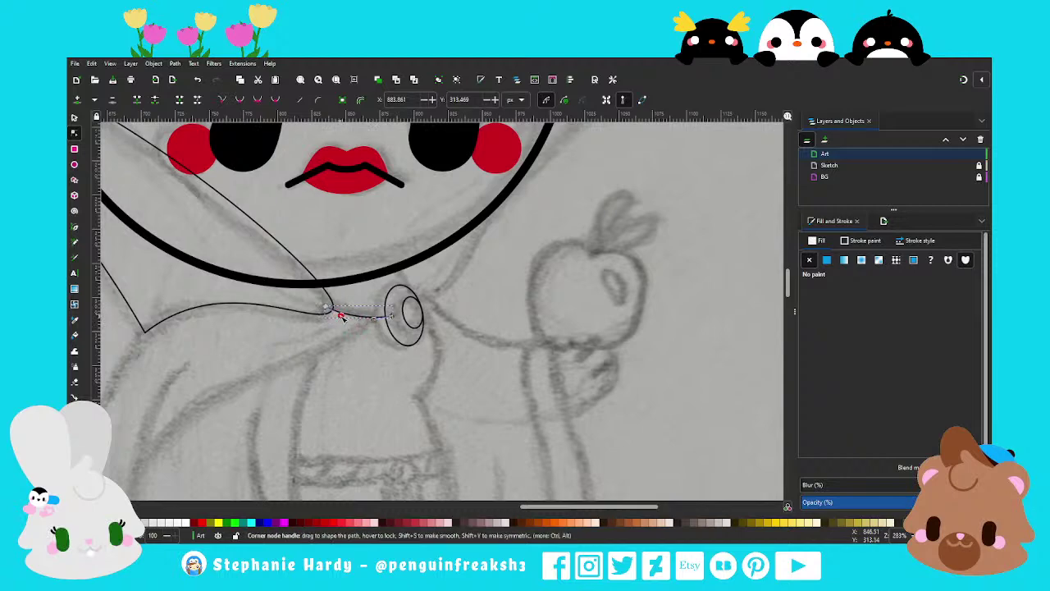
{"action": "left_click", "coordinate": [916, 242]}
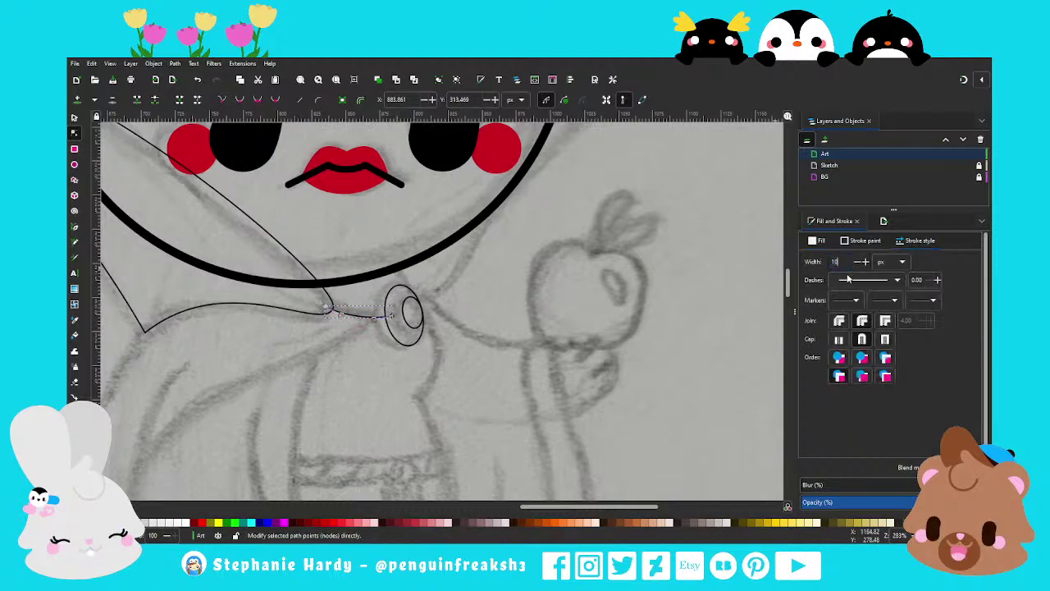
{"action": "type", "text": "10"}
{"action": "key", "text": "Return"}
{"action": "left_click", "coordinate": [73, 117]}
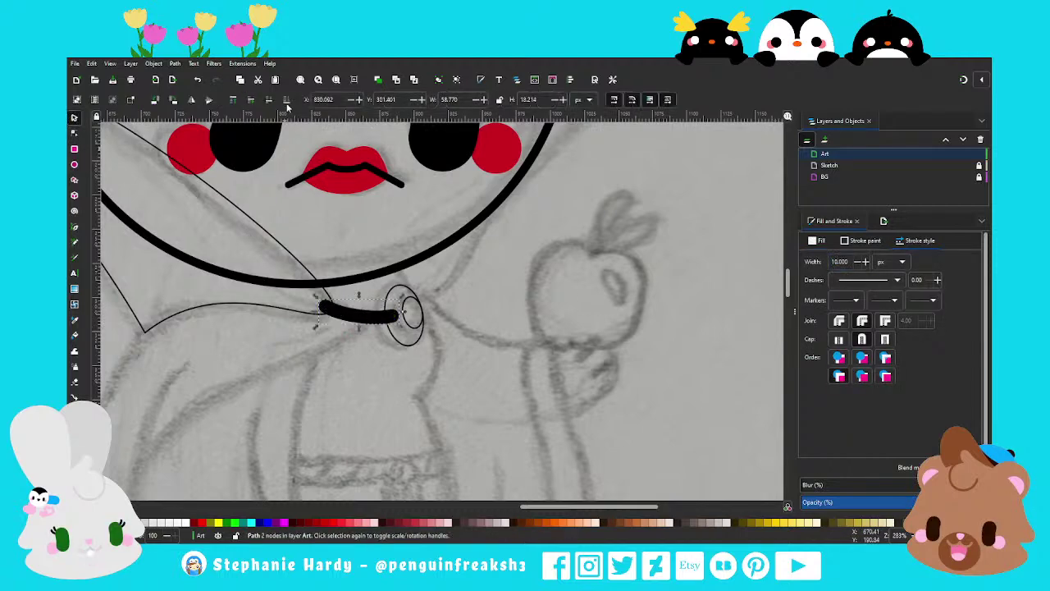
{"action": "scroll", "coordinate": [361, 356], "scroll_direction": "down", "scroll_amount": 1, "text": "ctrl"}
{"action": "scroll", "coordinate": [361, 357], "scroll_direction": "down", "scroll_amount": 1, "text": "ctrl"}
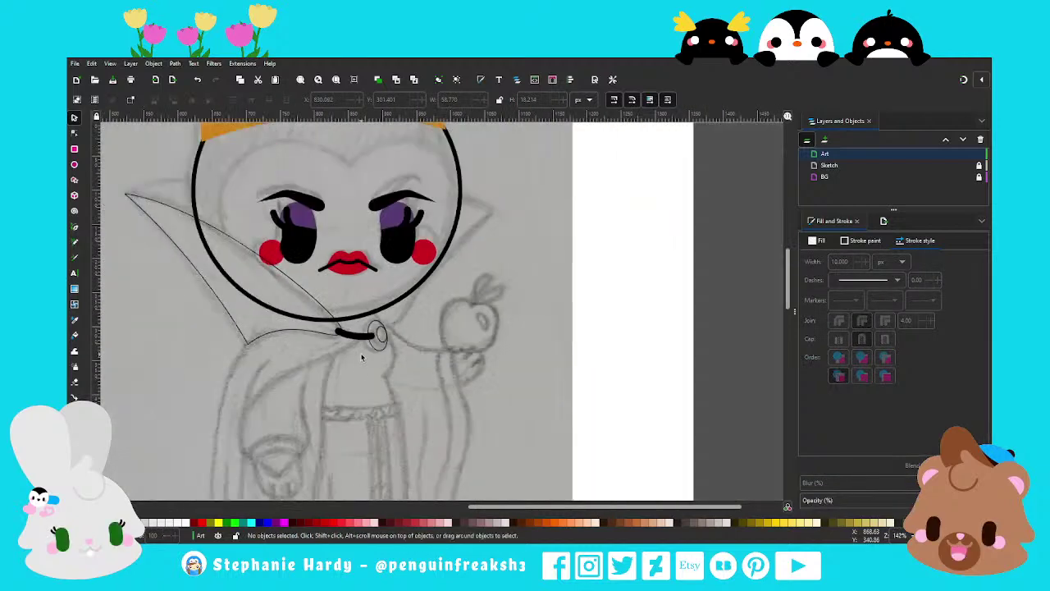
{"action": "scroll", "coordinate": [358, 367], "scroll_direction": "down", "scroll_amount": 1, "text": "ctrl"}
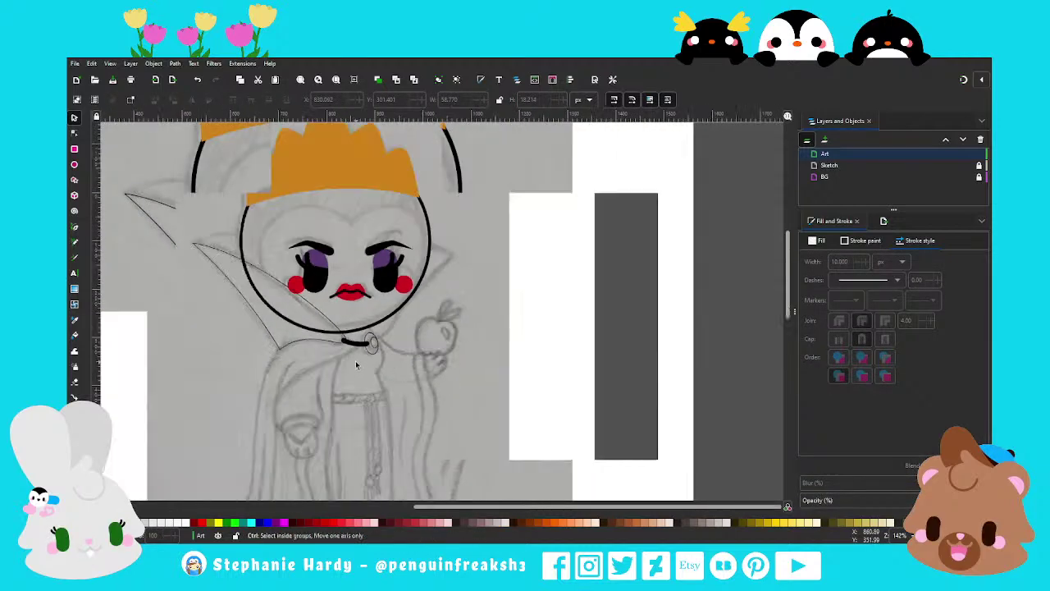
Give the pointed collar piece a flat white fill sampled from the palette, then deselect it
{"action": "left_click", "coordinate": [279, 342]}
{"action": "left_click", "coordinate": [864, 241]}
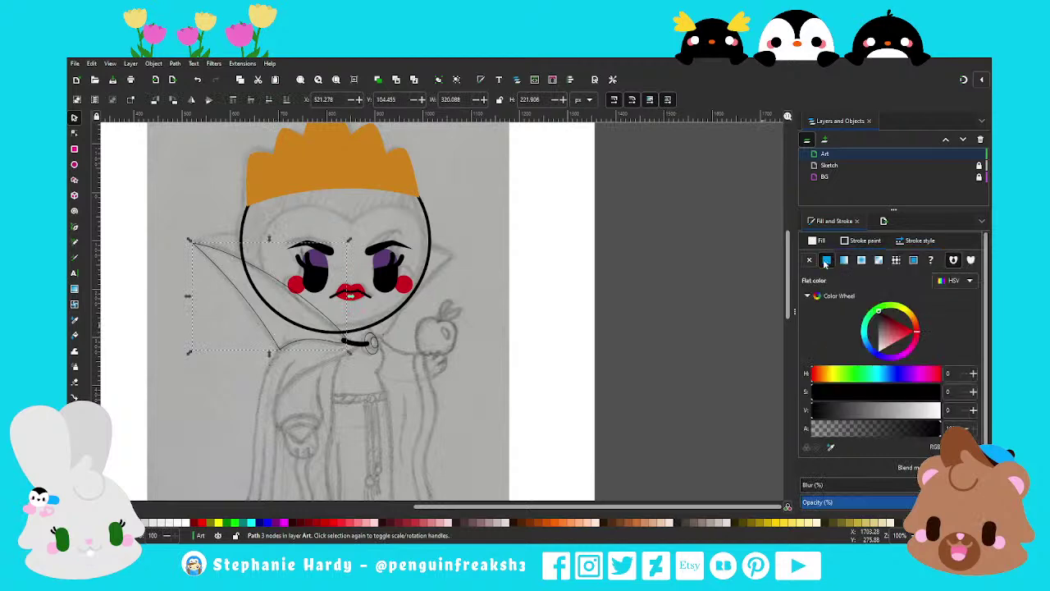
{"action": "left_click", "coordinate": [820, 240]}
{"action": "left_click", "coordinate": [826, 260]}
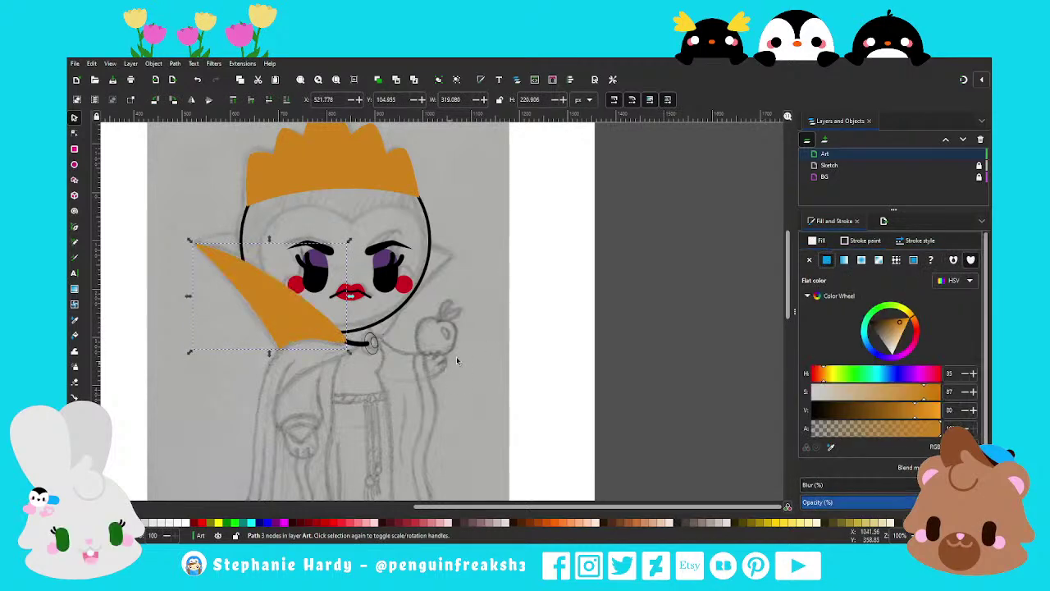
{"action": "scroll", "coordinate": [498, 334], "scroll_direction": "down", "scroll_amount": 1, "text": "ctrl"}
{"action": "key", "text": "d"}
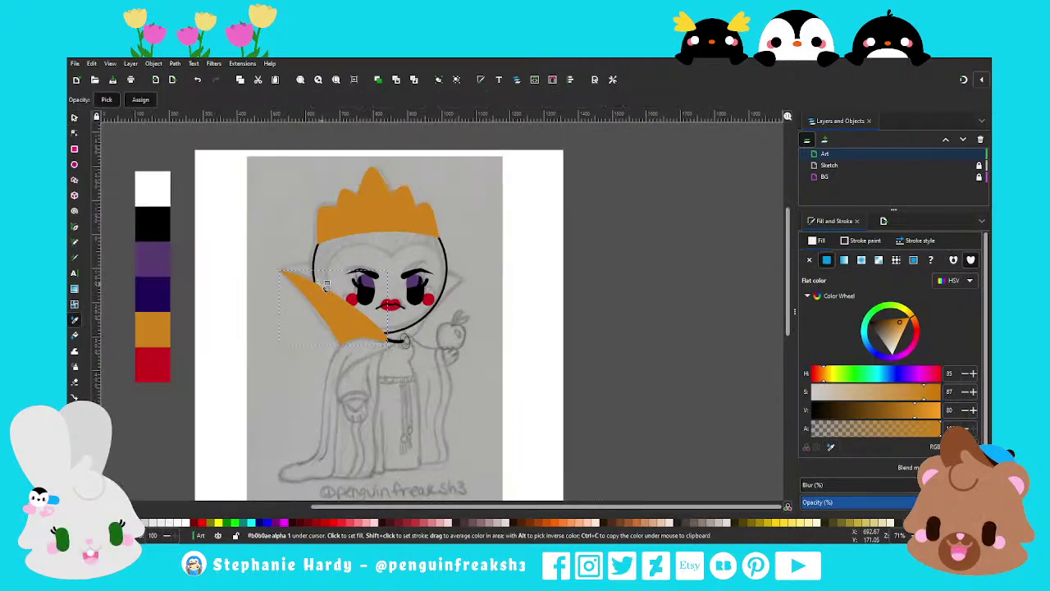
{"action": "left_click", "coordinate": [152, 188]}
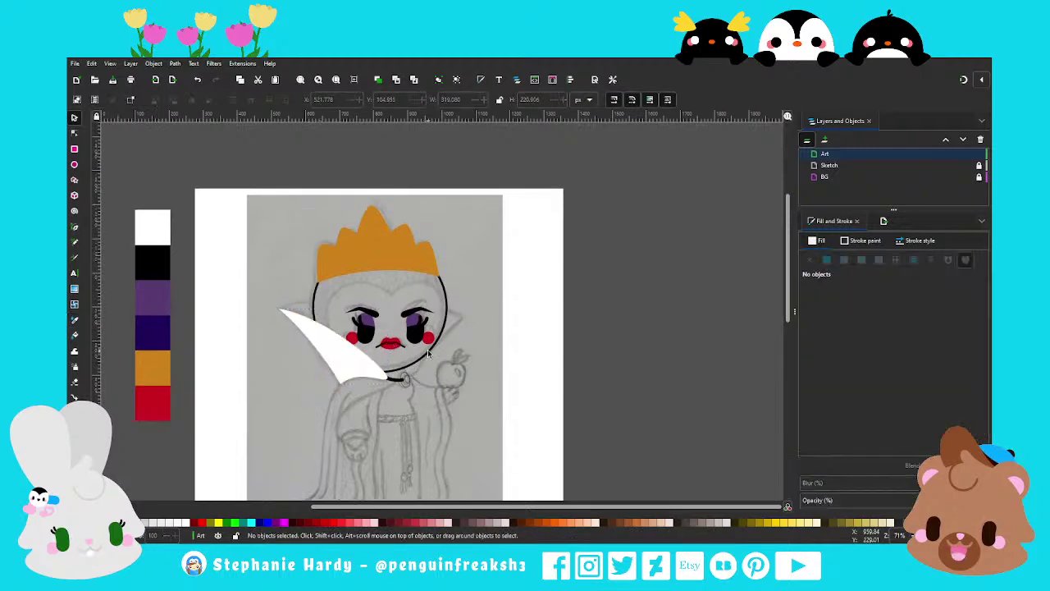
{"action": "key", "text": "Escape"}
Scroll around the canvas to review the white collar and switch to the Bezier pen tool
{"action": "scroll", "coordinate": [412, 361], "scroll_direction": "up", "scroll_amount": 1, "text": "ctrl"}
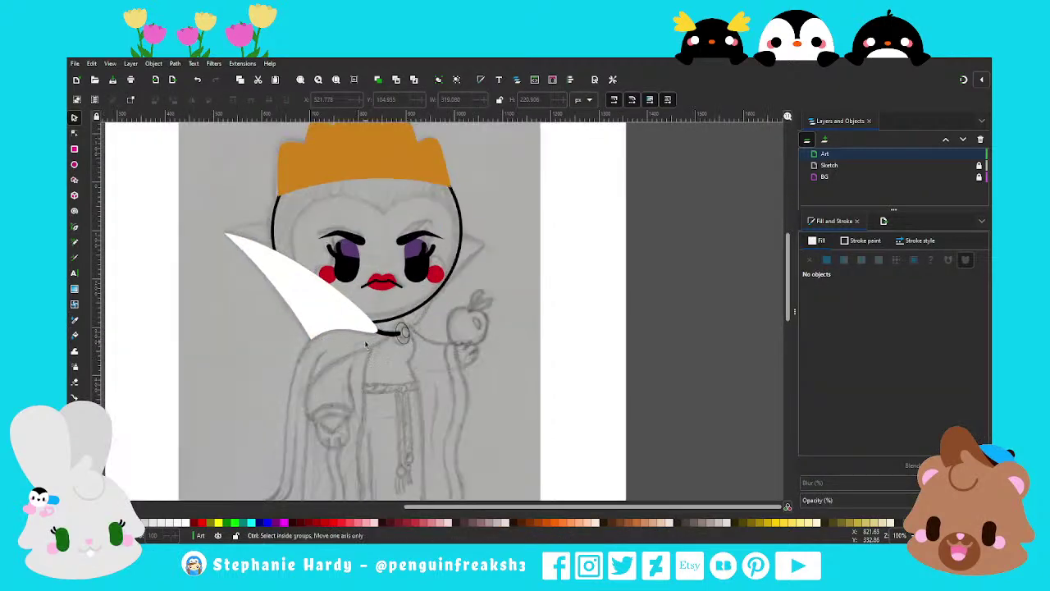
{"action": "scroll", "coordinate": [403, 358], "scroll_direction": "down", "scroll_amount": 1, "text": "ctrl"}
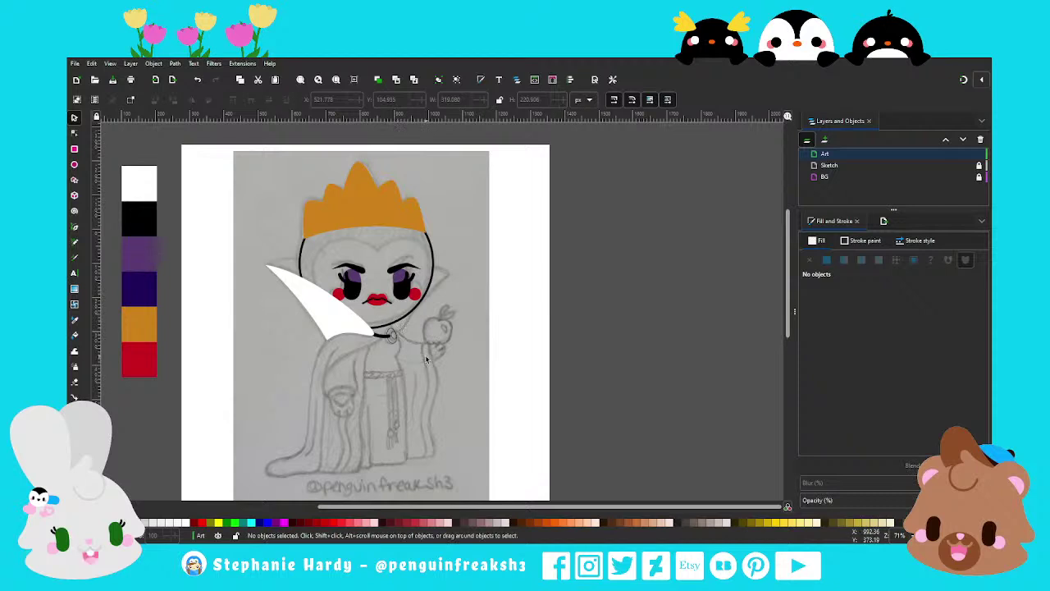
{"action": "scroll", "coordinate": [377, 297], "scroll_direction": "up", "scroll_amount": 1, "text": "ctrl"}
{"action": "scroll", "coordinate": [376, 279], "scroll_direction": "up", "scroll_amount": 1, "text": "ctrl"}
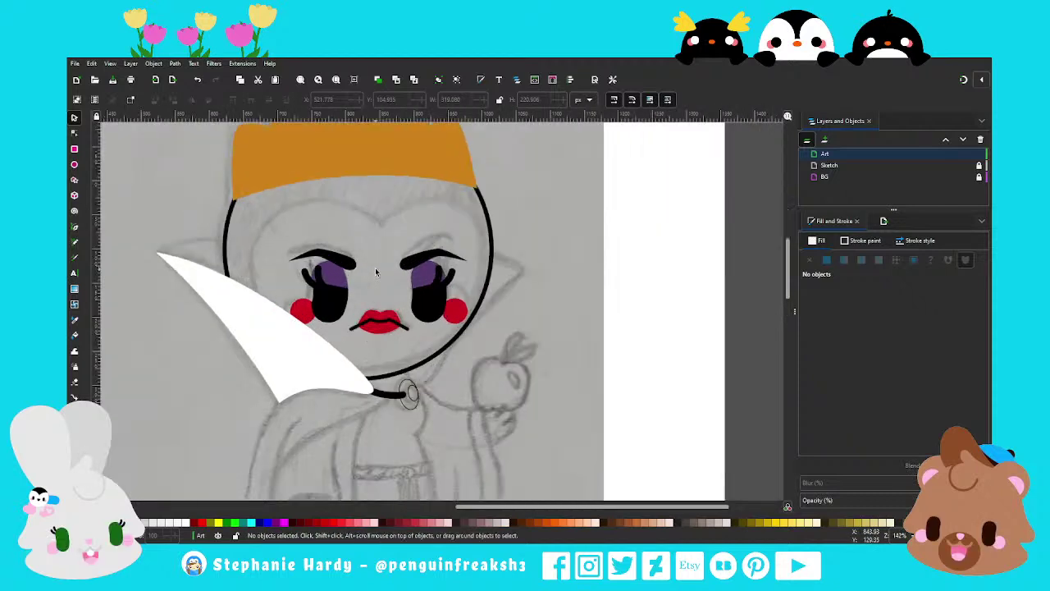
{"action": "scroll", "coordinate": [341, 276], "scroll_direction": "up", "scroll_amount": 1}
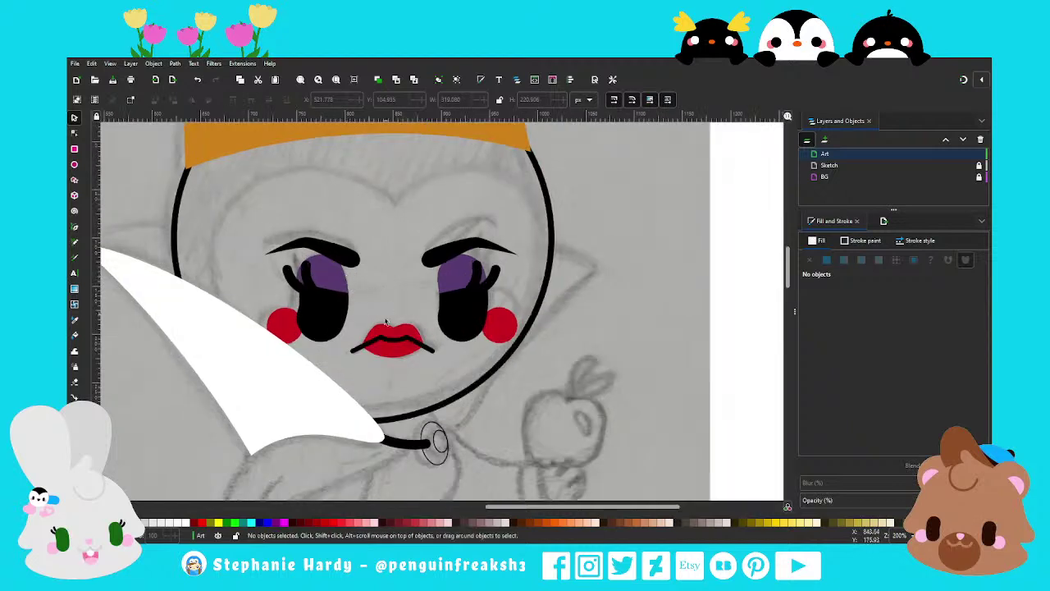
{"action": "scroll", "coordinate": [388, 382], "scroll_direction": "down", "scroll_amount": 1, "text": "ctrl"}
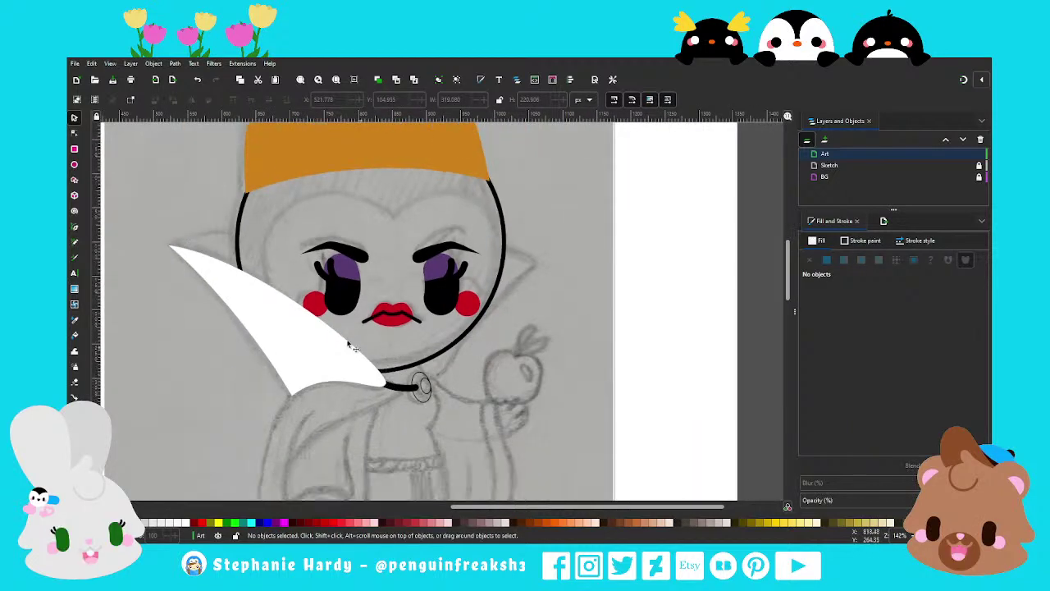
{"action": "left_click", "coordinate": [74, 227]}
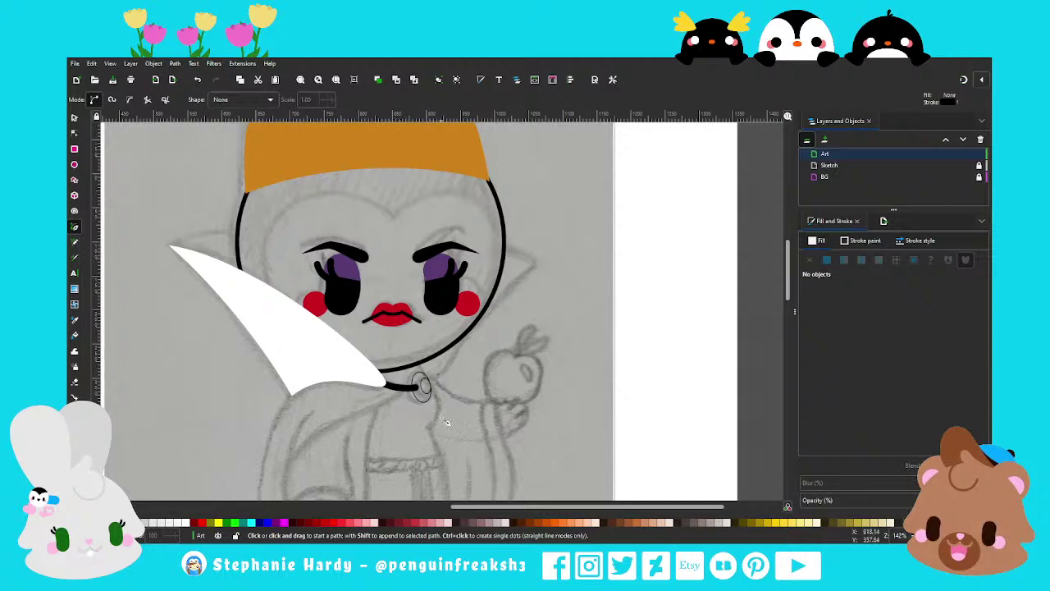
Trace a closed straight-edged outline over the face sketch, from collar up to the hairline
{"action": "left_click", "coordinate": [391, 386]}
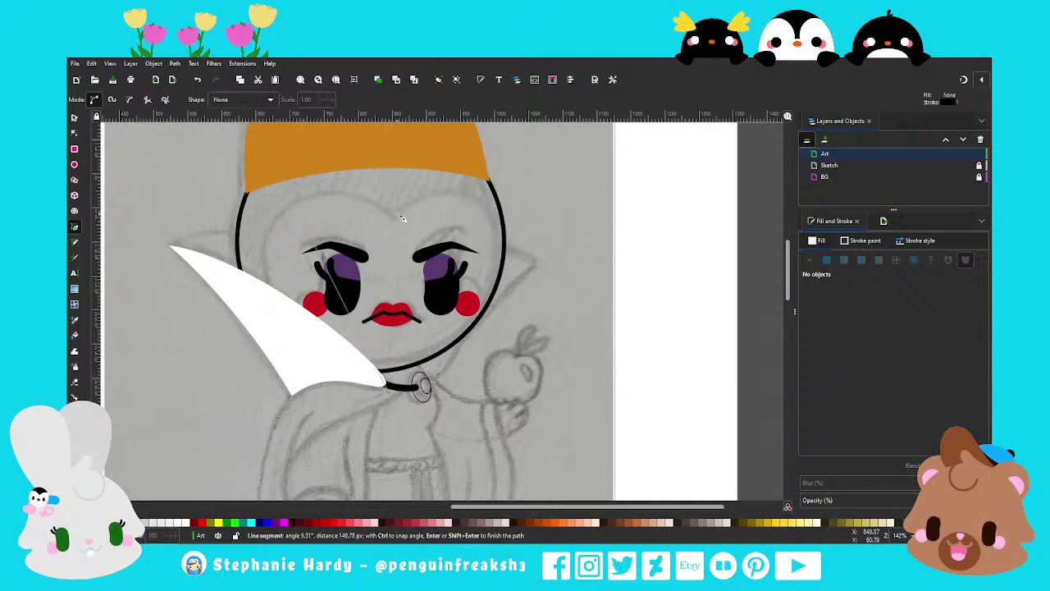
{"action": "left_click", "coordinate": [480, 199]}
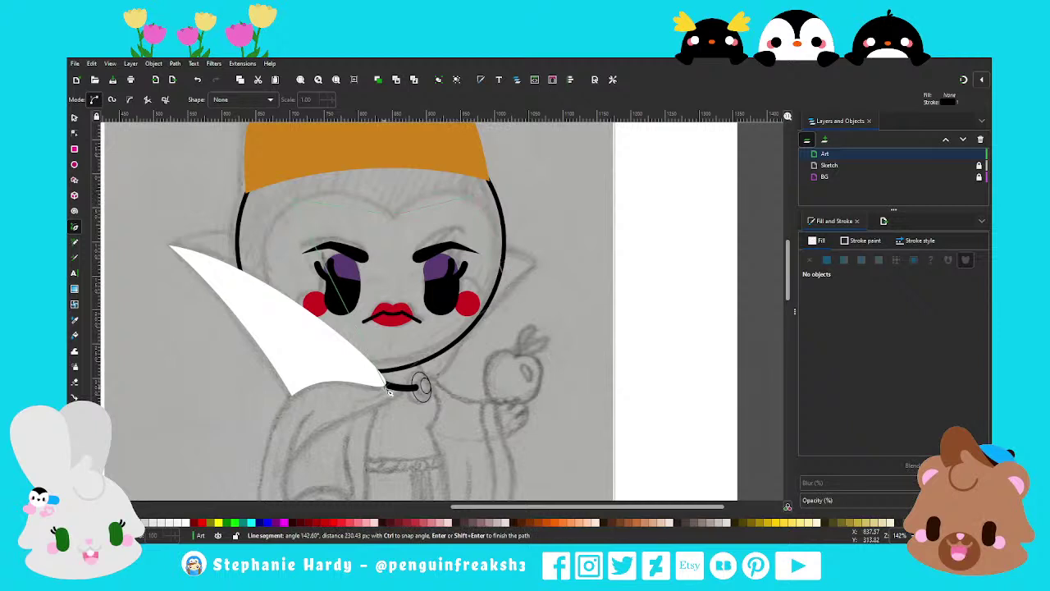
{"action": "left_click", "coordinate": [389, 389]}
{"action": "key", "text": "n"}
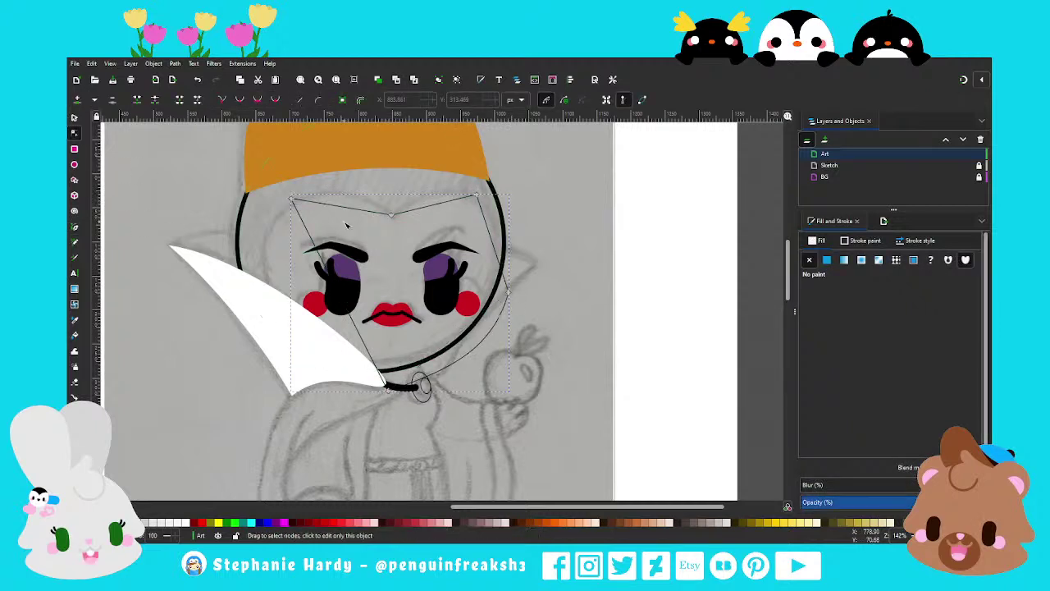
Convert the face outline's segments to curves and round the chin, jaw and sides
{"action": "left_click_drag", "start_coordinate": [459, 182], "coordinate": [506, 213]}
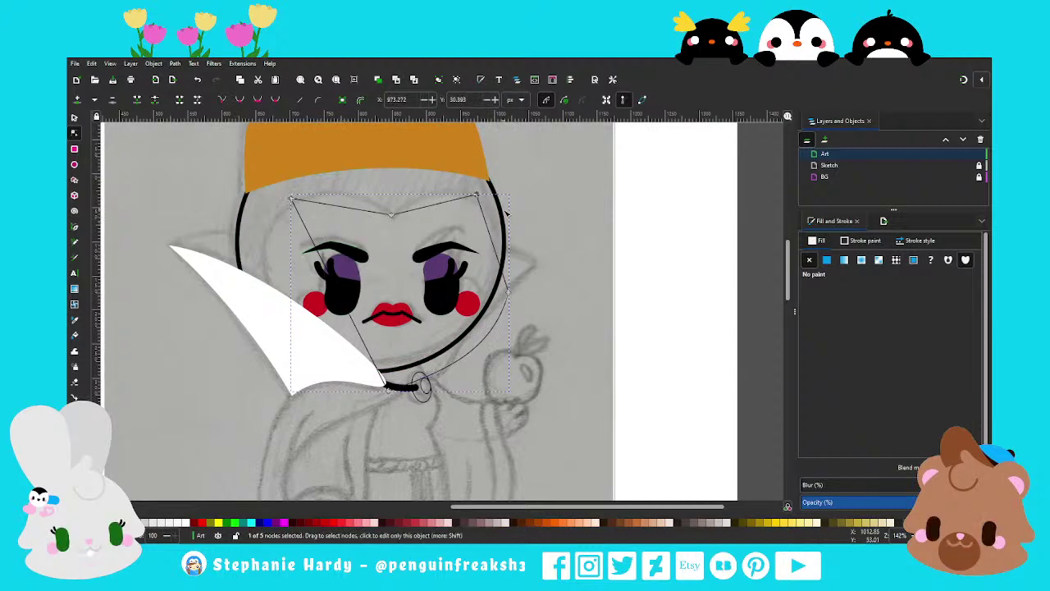
{"action": "left_click", "coordinate": [257, 99]}
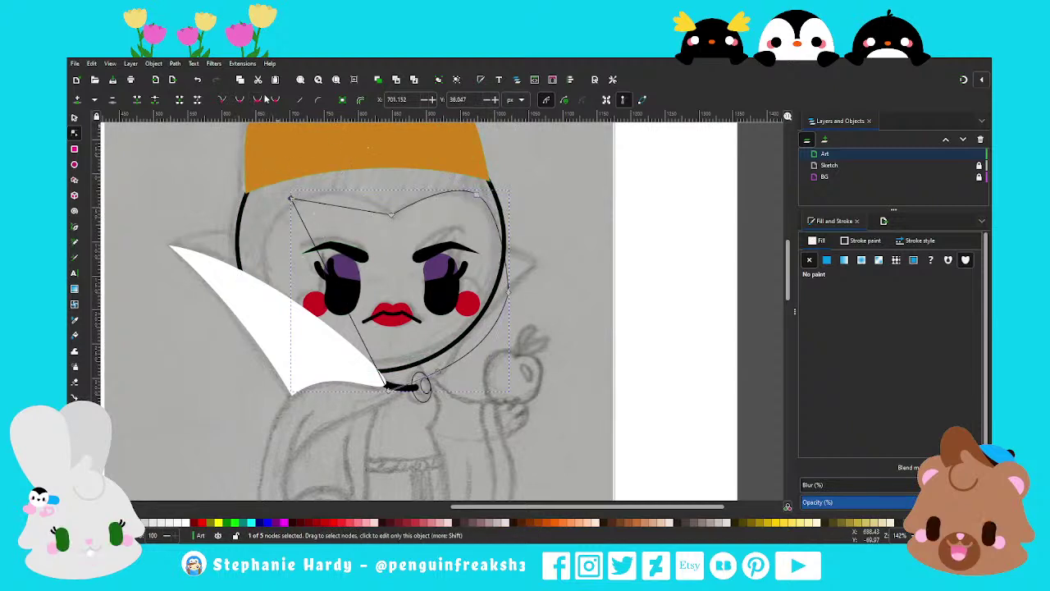
{"action": "left_click", "coordinate": [291, 196]}
{"action": "left_click_drag", "start_coordinate": [291, 197], "coordinate": [278, 211]}
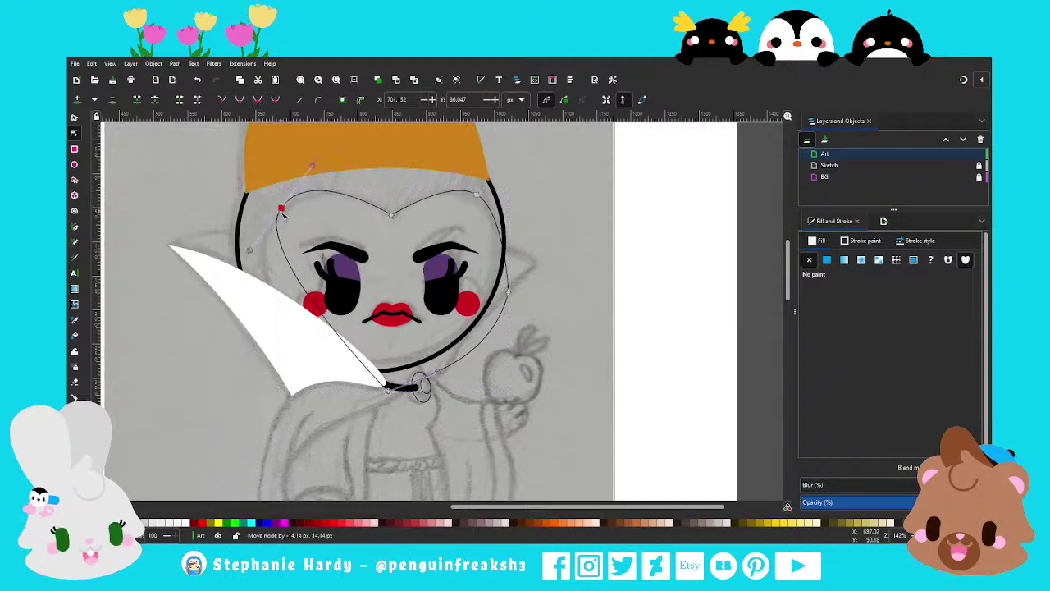
{"action": "left_click", "coordinate": [388, 389]}
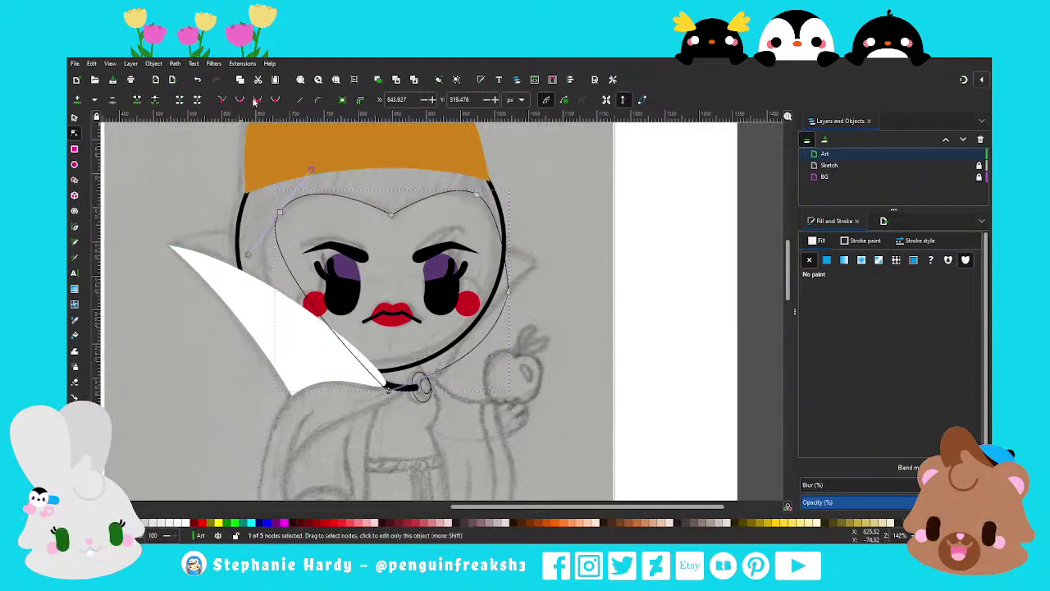
{"action": "left_click_drag", "start_coordinate": [387, 389], "coordinate": [297, 385]}
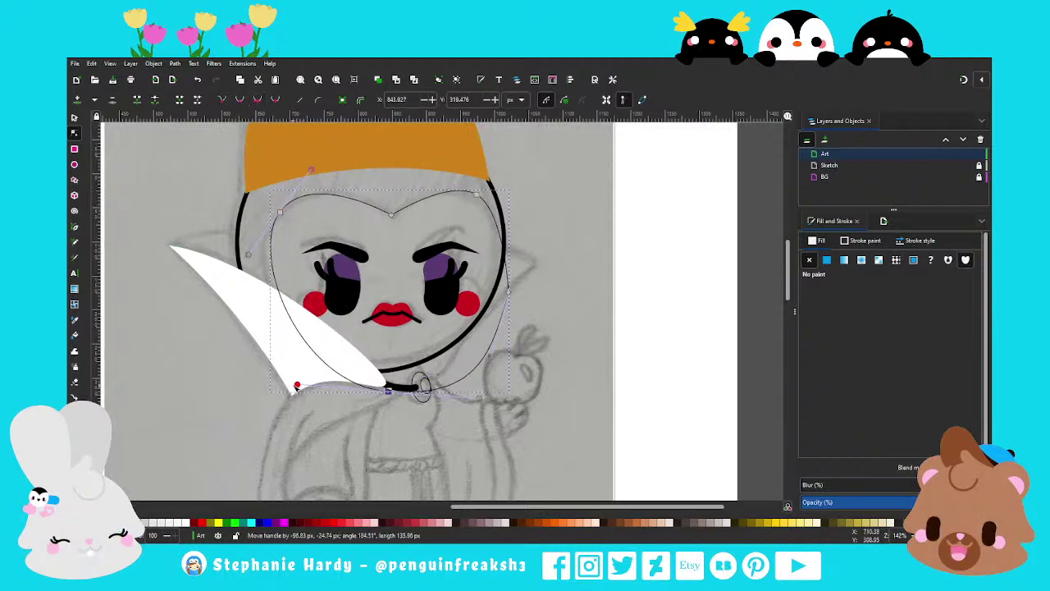
{"action": "left_click_drag", "start_coordinate": [297, 385], "coordinate": [274, 394]}
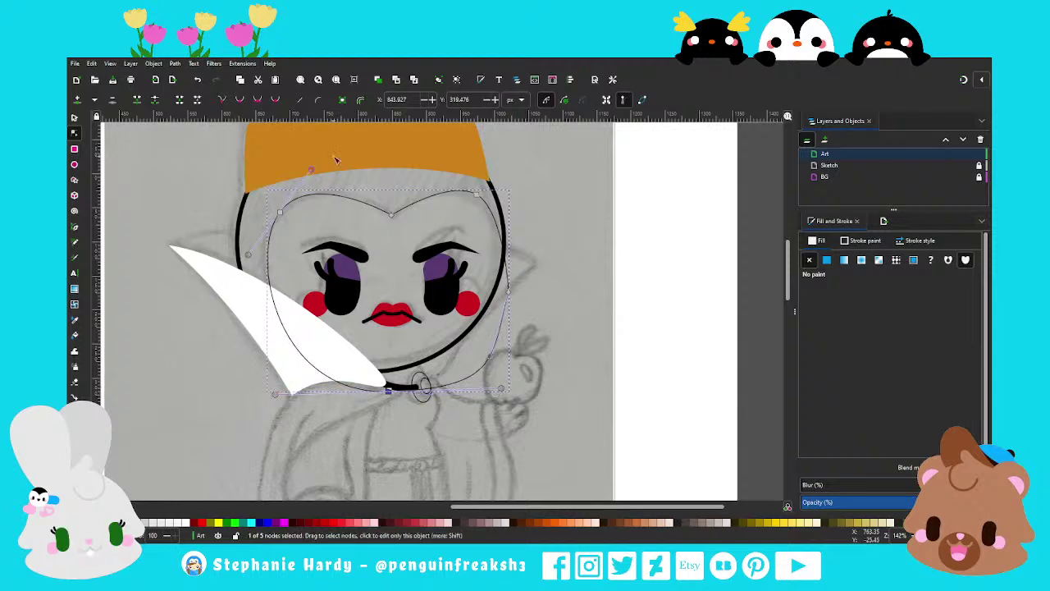
{"action": "left_click_drag", "start_coordinate": [310, 170], "coordinate": [324, 171]}
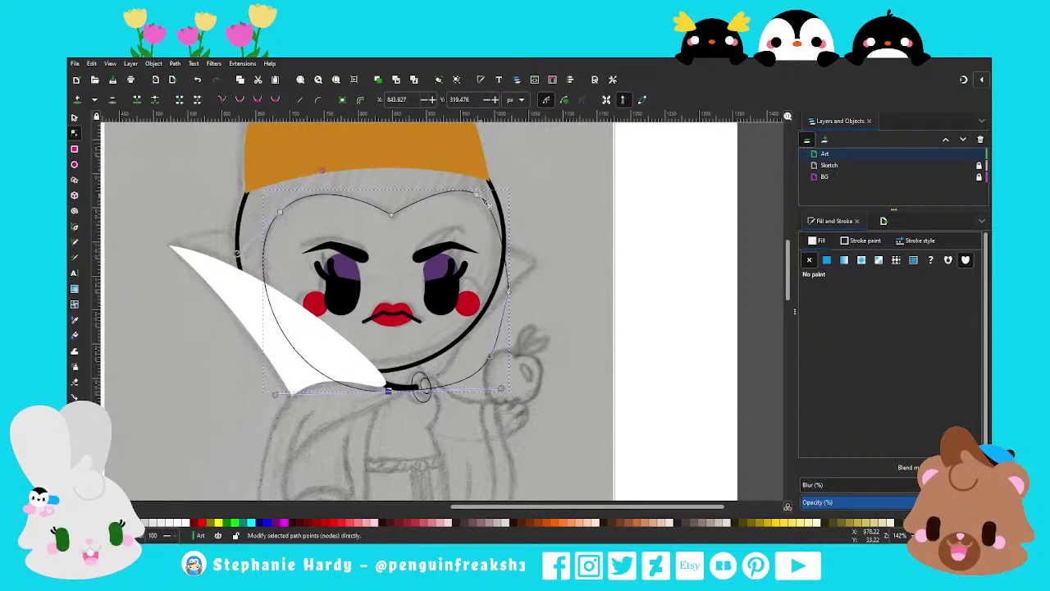
{"action": "left_click_drag", "start_coordinate": [488, 204], "coordinate": [442, 182]}
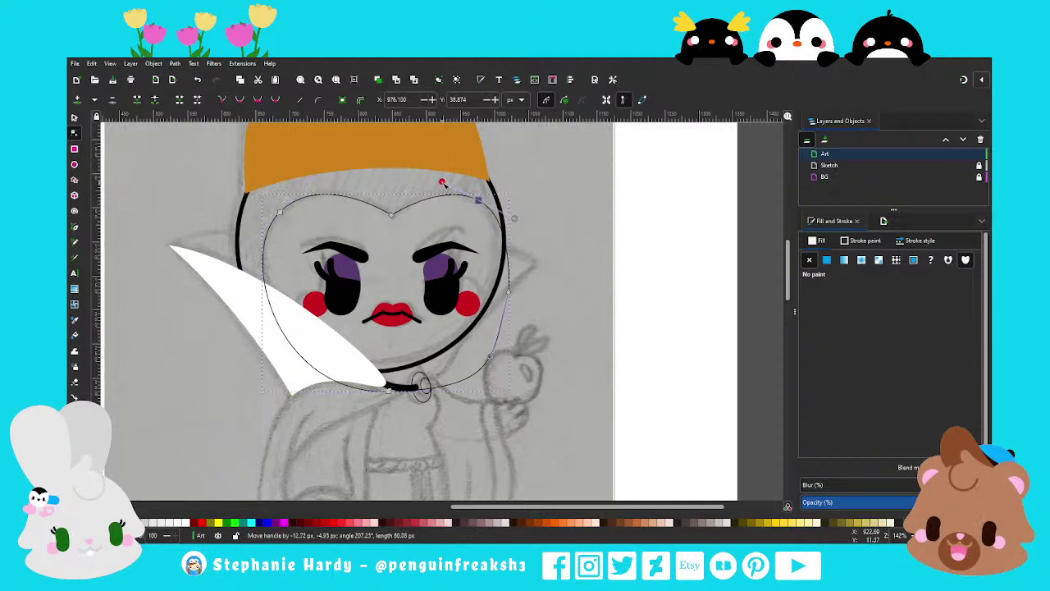
Add a top-centre node, pull it into a widow's peak, and refine the hairline curves
{"action": "double_click", "coordinate": [390, 217]}
{"action": "mouse_move", "coordinate": [391, 213]}
{"action": "left_mouse_down"}
{"action": "mouse_move", "coordinate": [383, 188]}
{"action": "mouse_move", "coordinate": [448, 179]}
{"action": "left_mouse_up"}
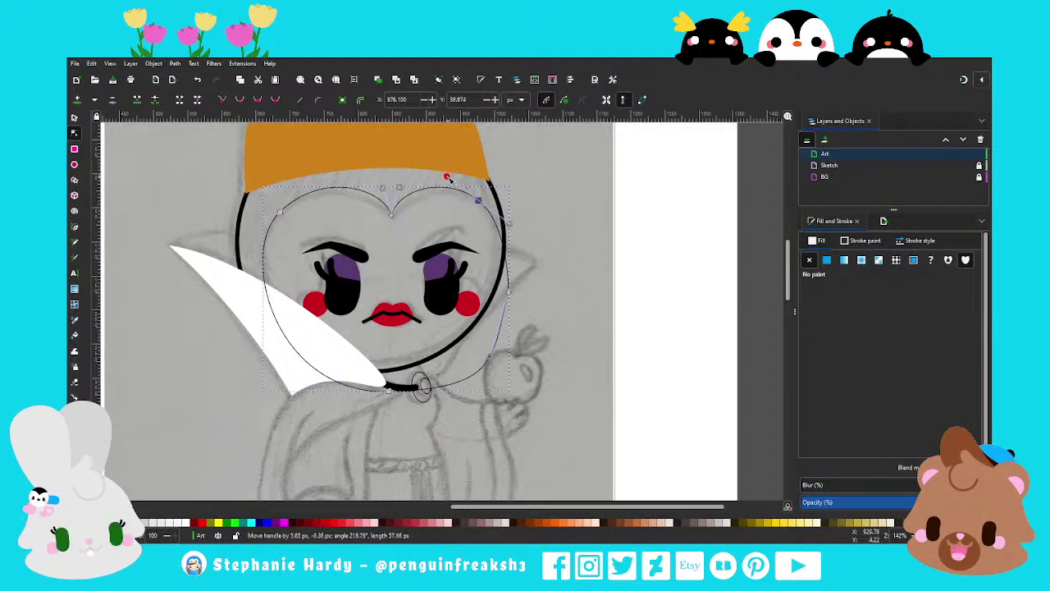
{"action": "mouse_move", "coordinate": [475, 200]}
{"action": "left_mouse_down"}
{"action": "mouse_move", "coordinate": [483, 205]}
{"action": "mouse_move", "coordinate": [451, 174]}
{"action": "mouse_move", "coordinate": [404, 188]}
{"action": "left_mouse_up"}
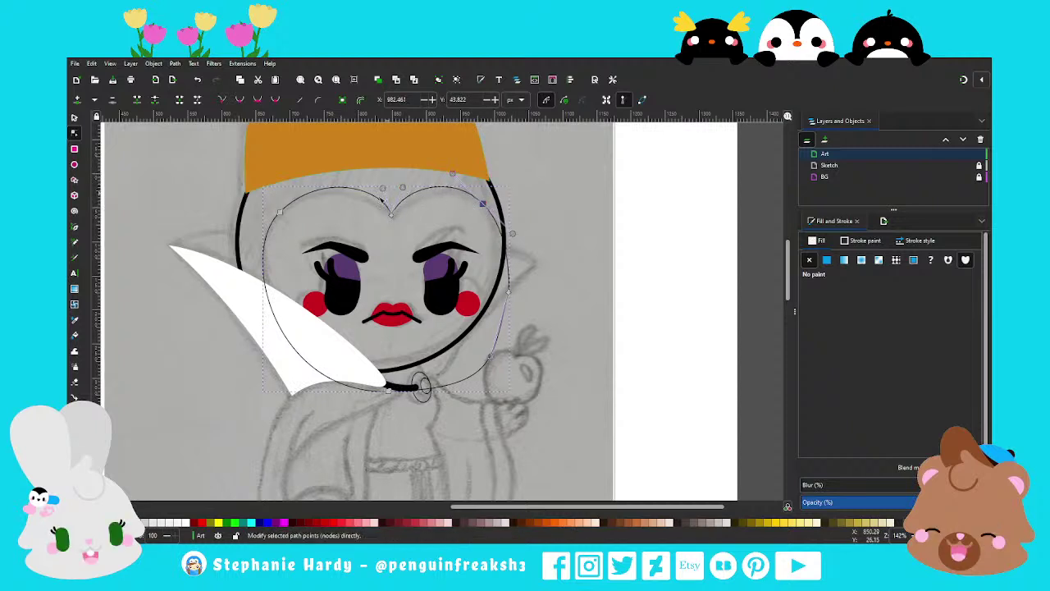
{"action": "left_click", "coordinate": [279, 212]}
{"action": "left_click_drag", "start_coordinate": [322, 172], "coordinate": [310, 168]}
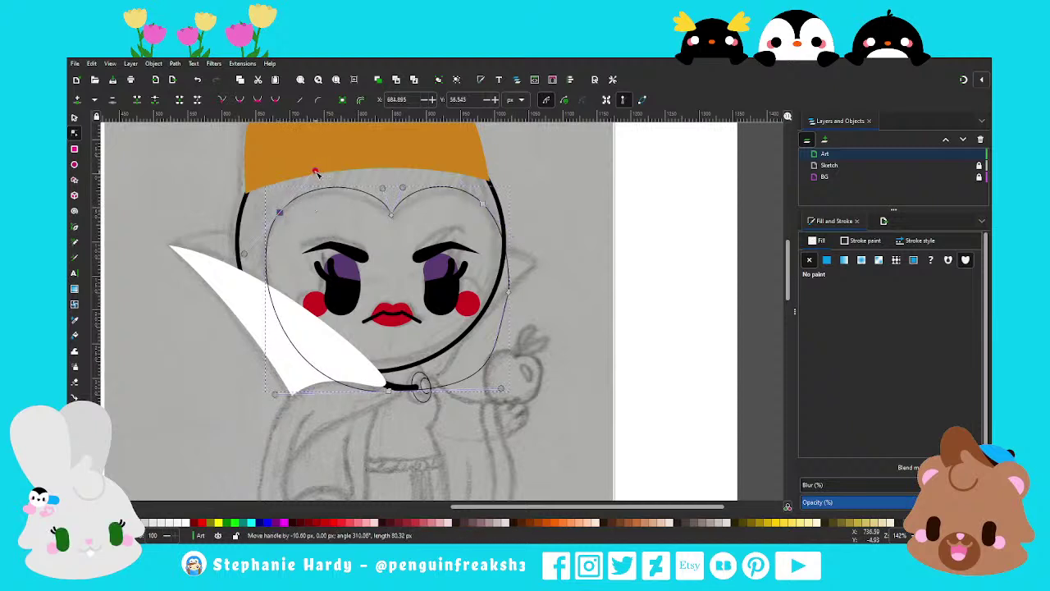
{"action": "left_click_drag", "start_coordinate": [280, 211], "coordinate": [273, 227]}
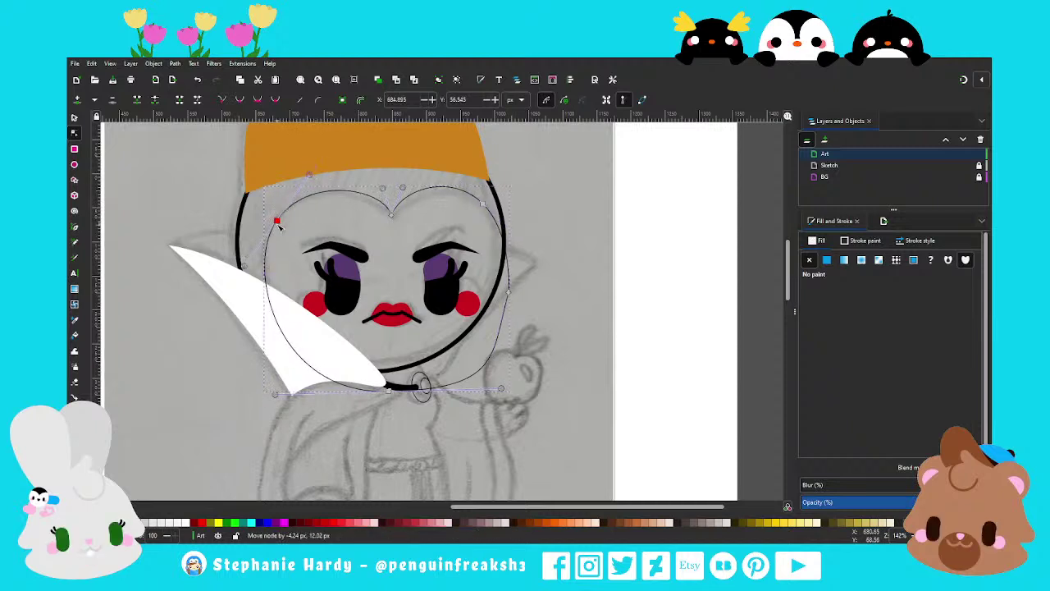
{"action": "left_click_drag", "start_coordinate": [305, 183], "coordinate": [302, 177]}
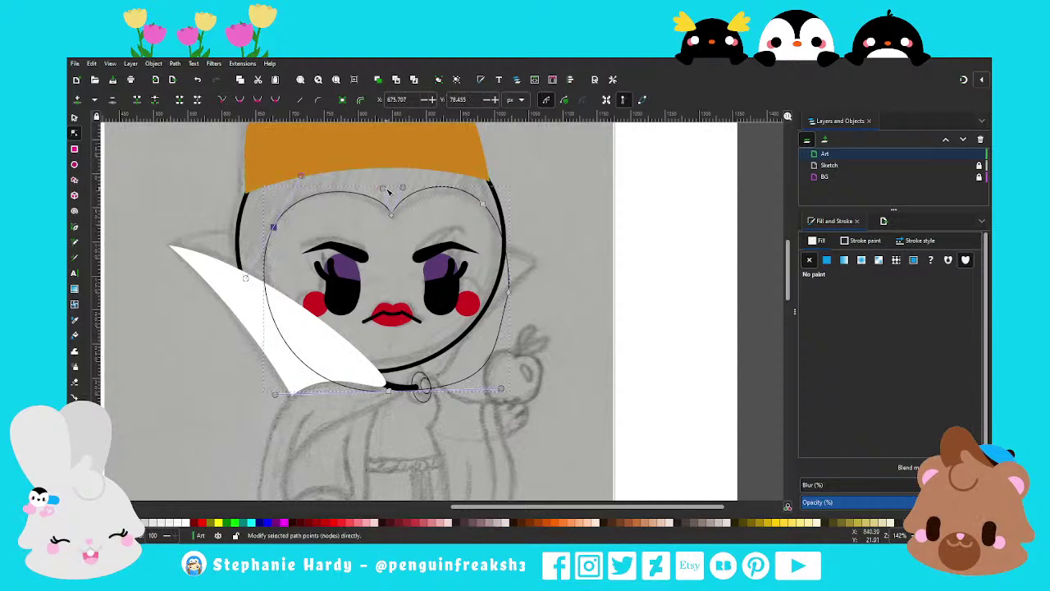
{"action": "left_click_drag", "start_coordinate": [386, 192], "coordinate": [378, 181]}
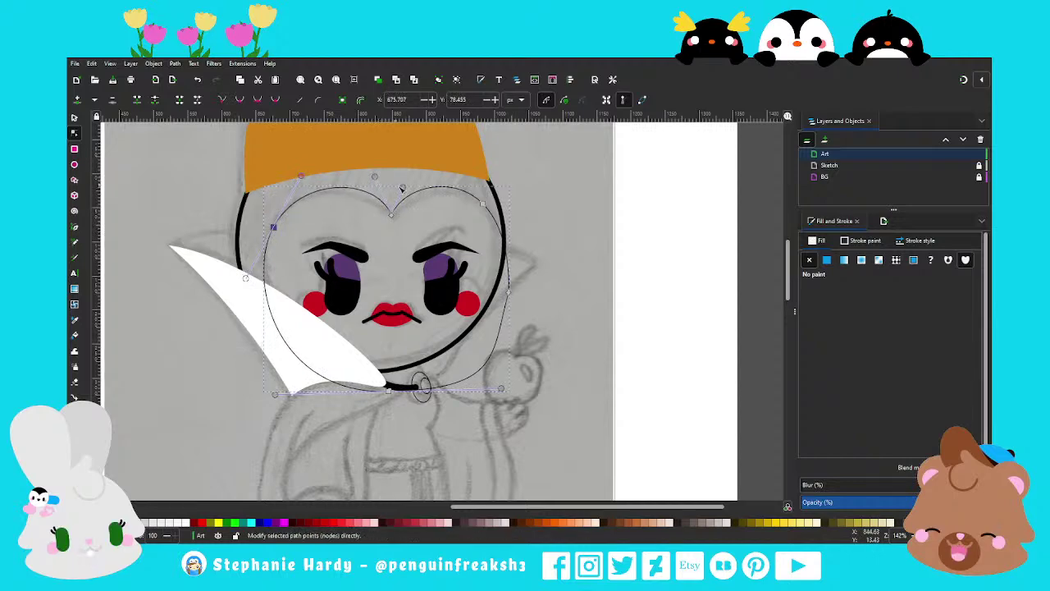
{"action": "left_click_drag", "start_coordinate": [379, 182], "coordinate": [467, 180]}
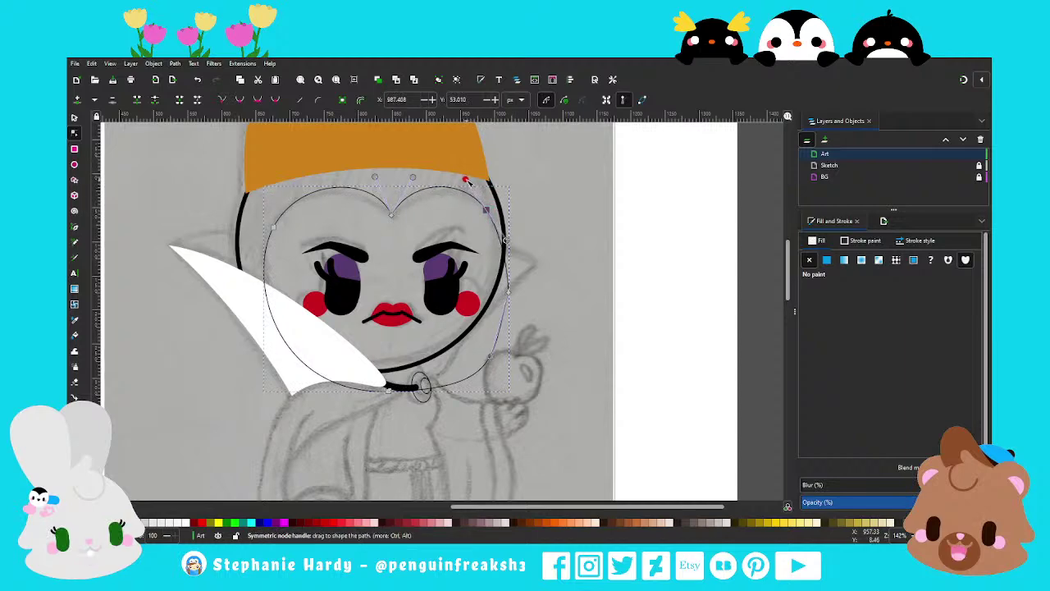
Fill the head circle flat black for hair and move it behind the facial features
{"action": "key", "text": "s"}
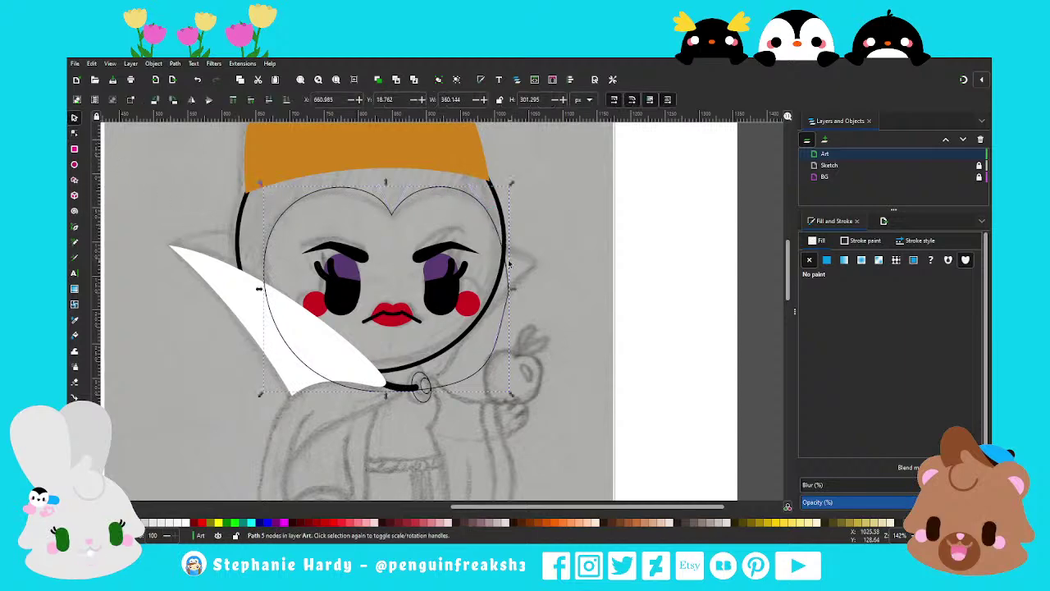
{"action": "scroll", "coordinate": [508, 263], "scroll_direction": "down", "scroll_amount": 1}
{"action": "key", "text": "Escape"}
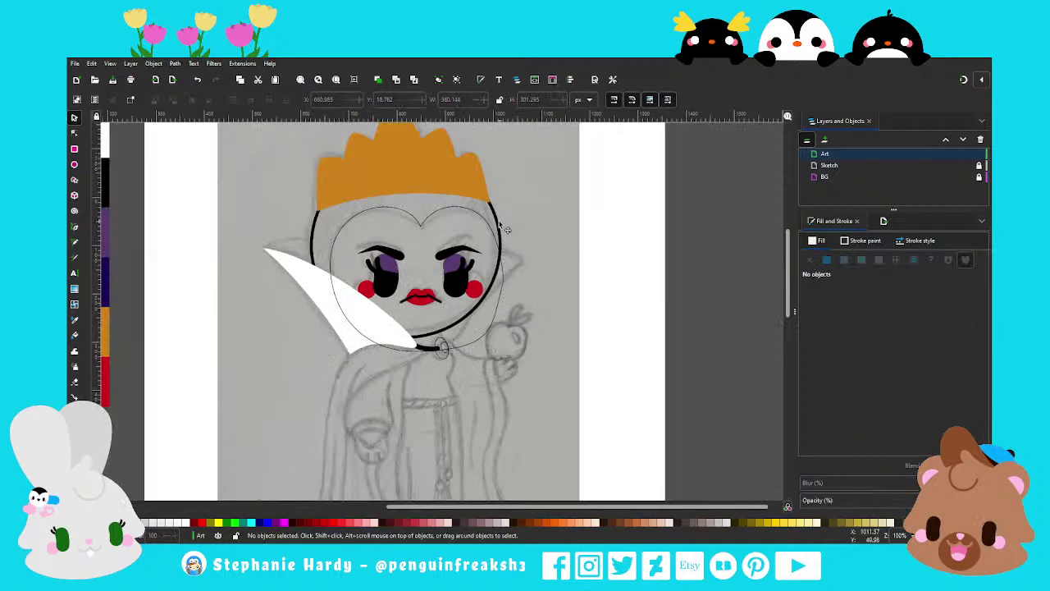
{"action": "left_click", "coordinate": [502, 231]}
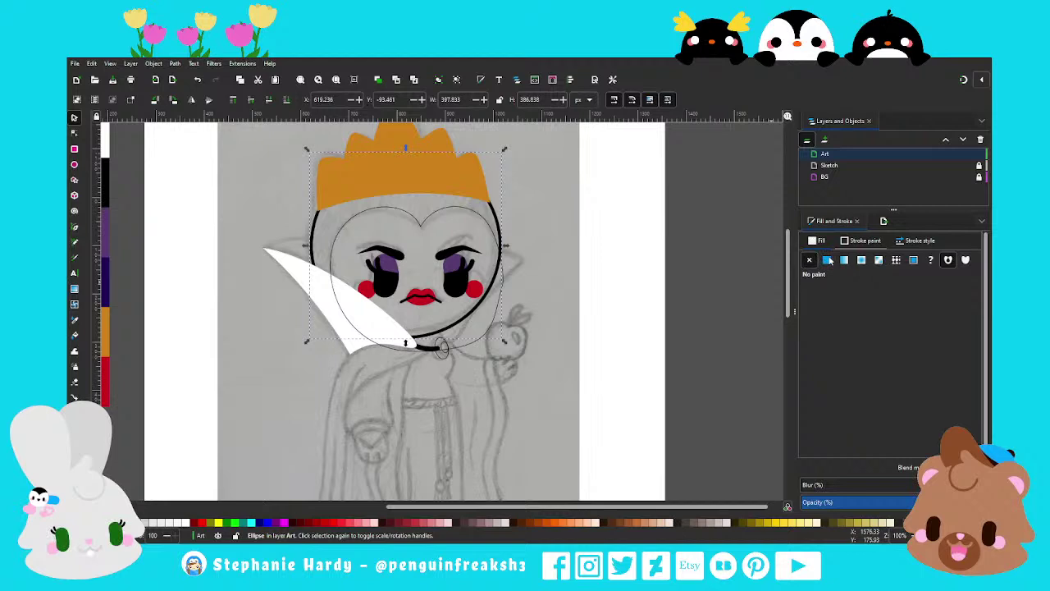
{"action": "left_click", "coordinate": [826, 259]}
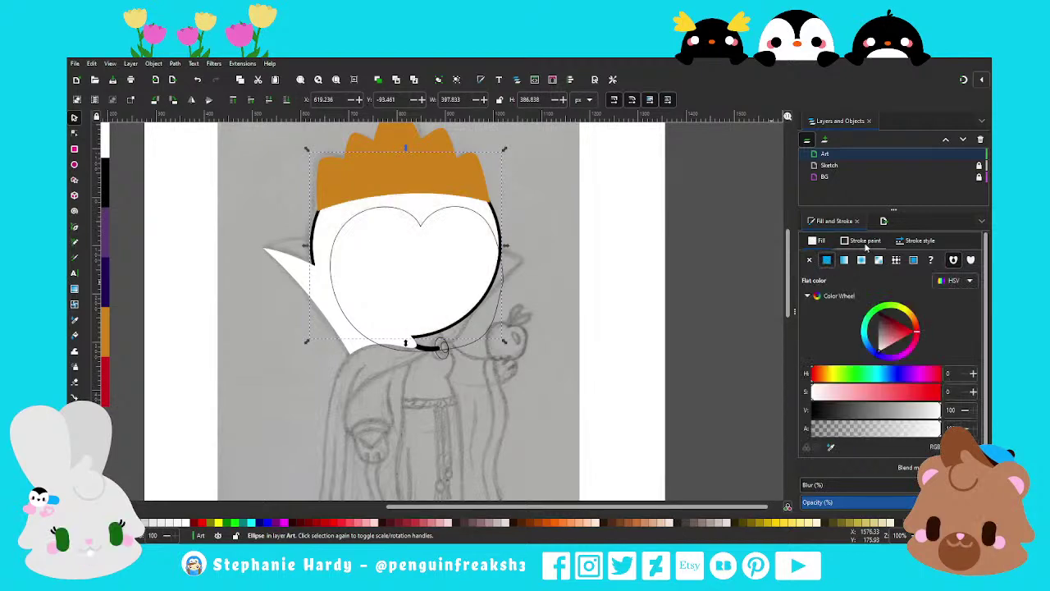
{"action": "left_click", "coordinate": [286, 100]}
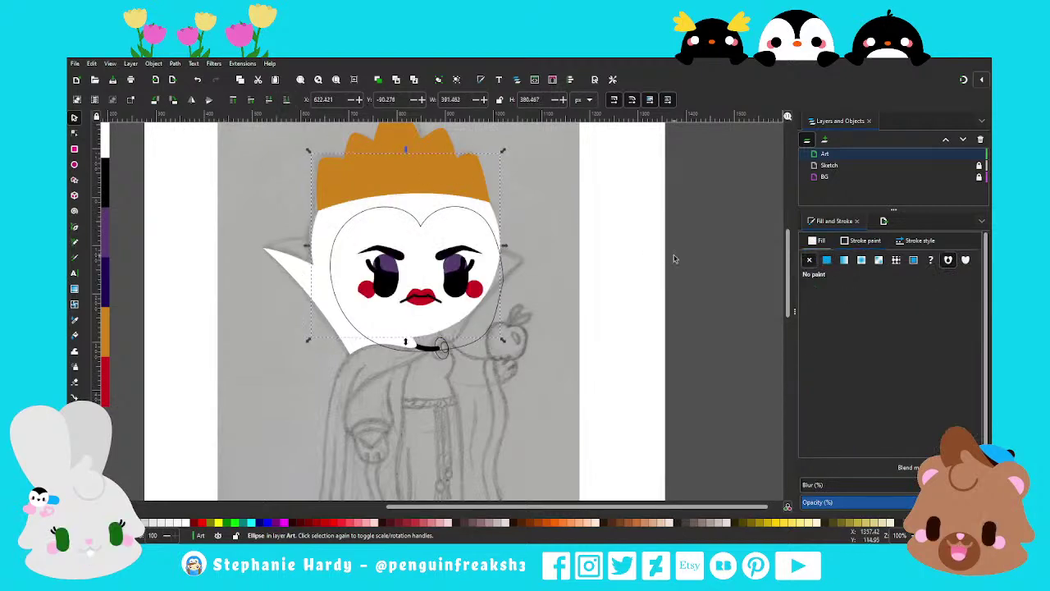
{"action": "left_click", "coordinate": [826, 260]}
{"action": "left_click", "coordinate": [894, 329]}
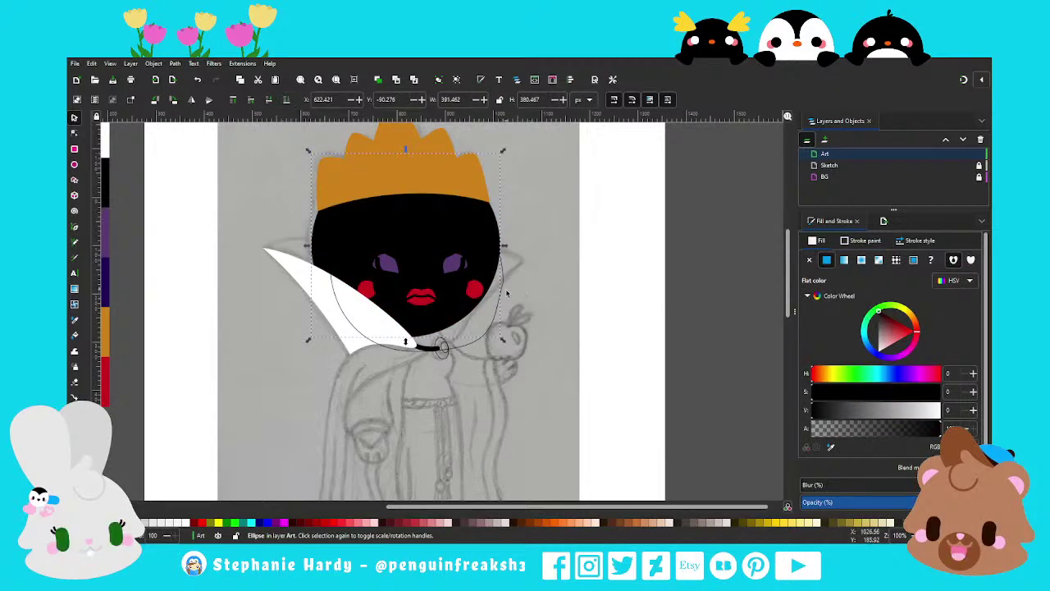
Fill the face shape pale peach and stack it between the black hair and facial features
{"action": "left_click", "coordinate": [464, 233]}
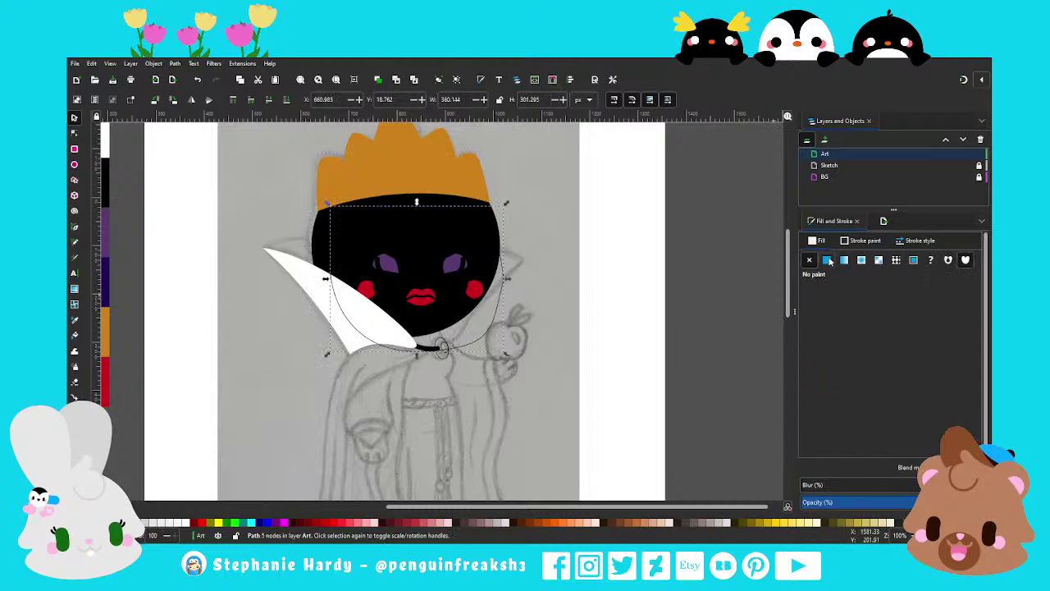
{"action": "left_click", "coordinate": [827, 260]}
{"action": "key", "text": "5"}
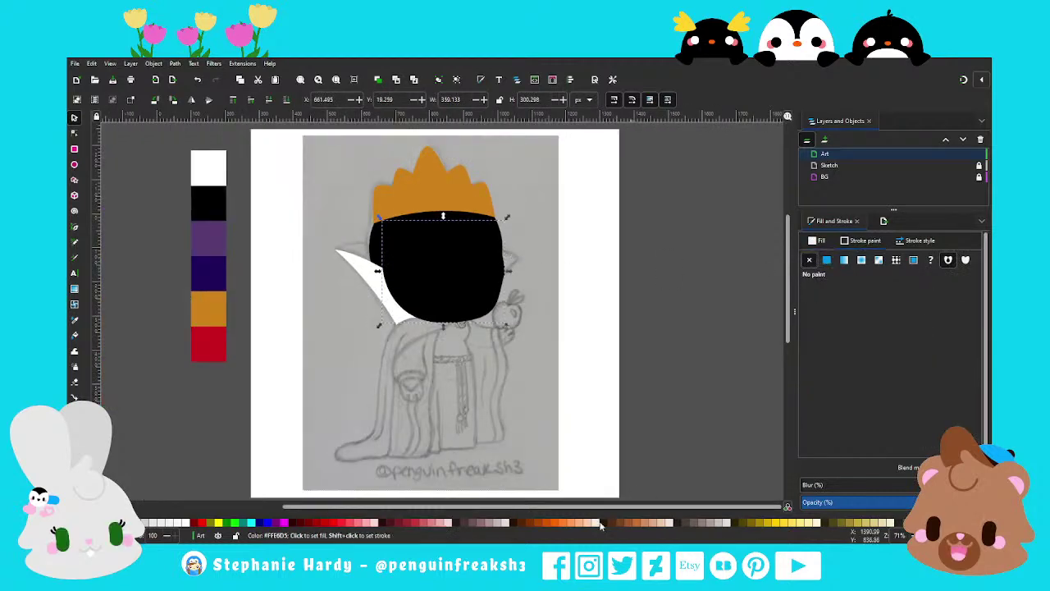
{"action": "left_click", "coordinate": [594, 520]}
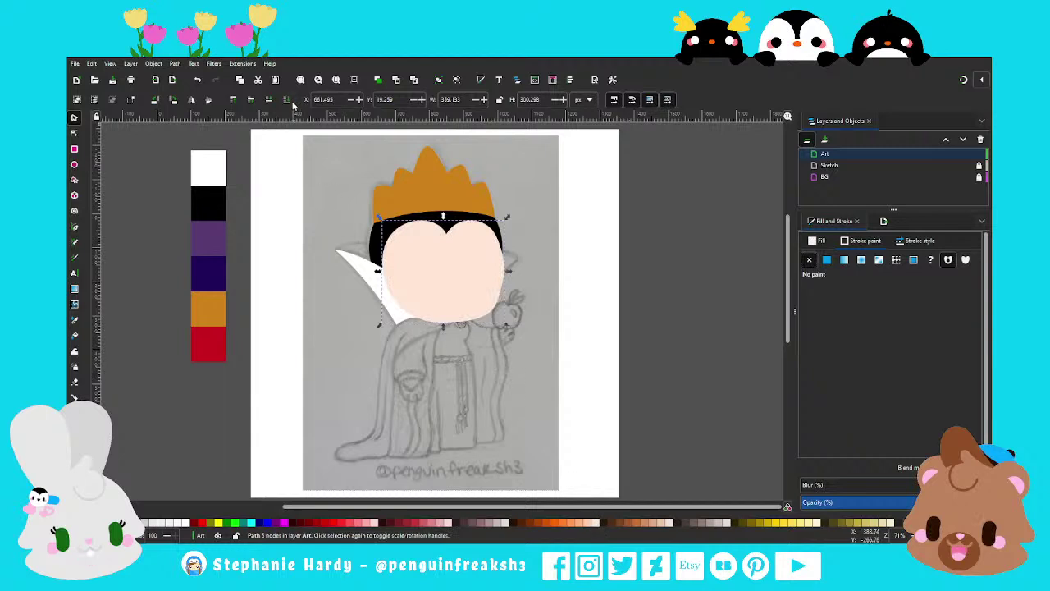
{"action": "left_click", "coordinate": [287, 99]}
{"action": "left_click", "coordinate": [251, 100]}
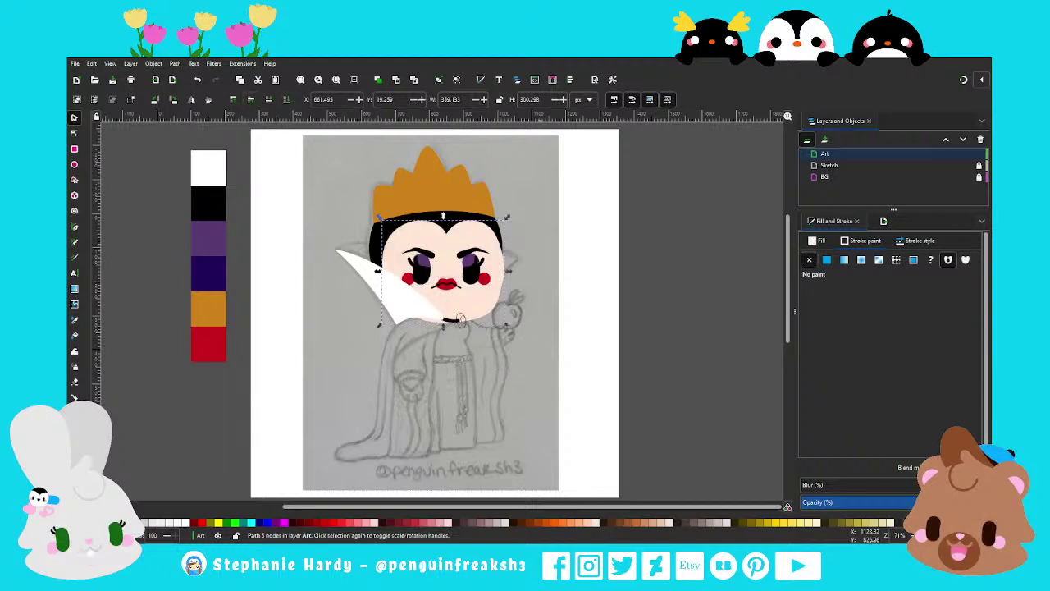
{"action": "scroll", "coordinate": [485, 273], "scroll_direction": "up", "scroll_amount": 1}
{"action": "scroll", "coordinate": [480, 259], "scroll_direction": "up", "scroll_amount": 1}
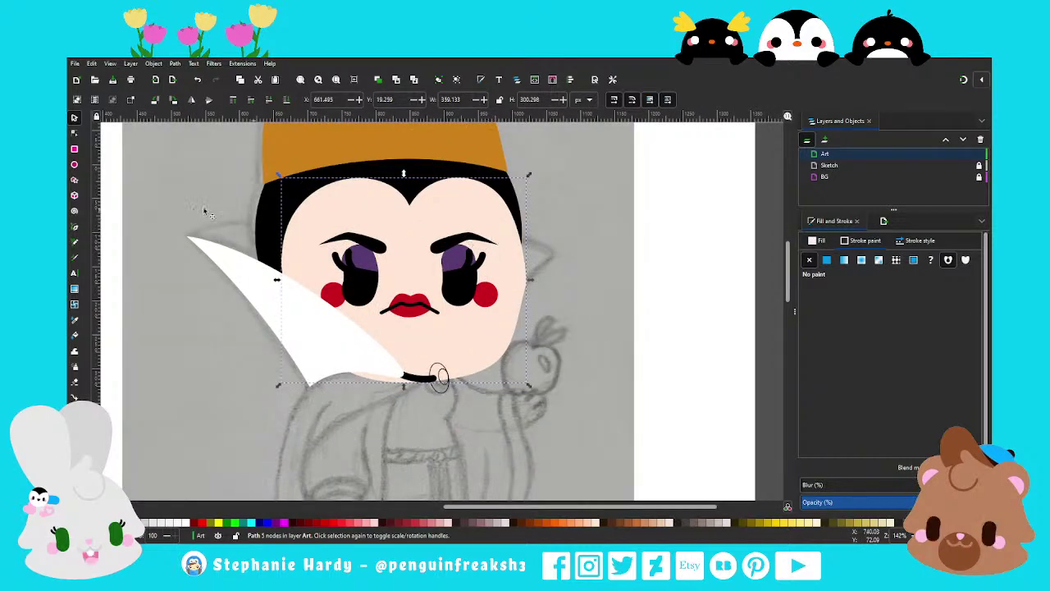
Union the black head circle and the two black hair pieces into one hair shape, then check the view
{"action": "left_click", "coordinate": [273, 219]}
{"action": "left_click", "coordinate": [378, 80]}
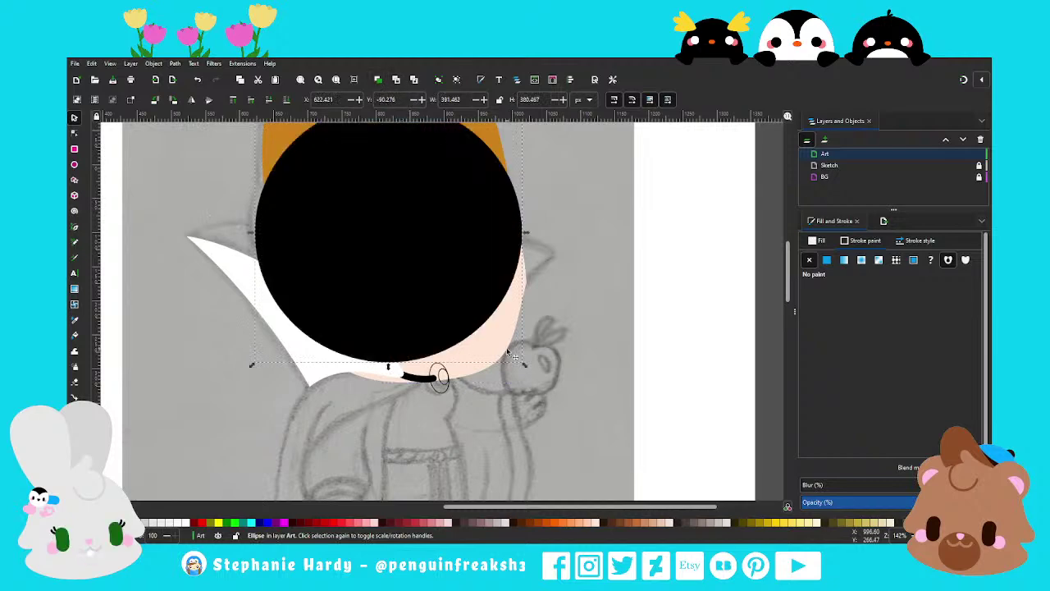
{"action": "left_click", "coordinate": [424, 280], "text": "alt+shift"}
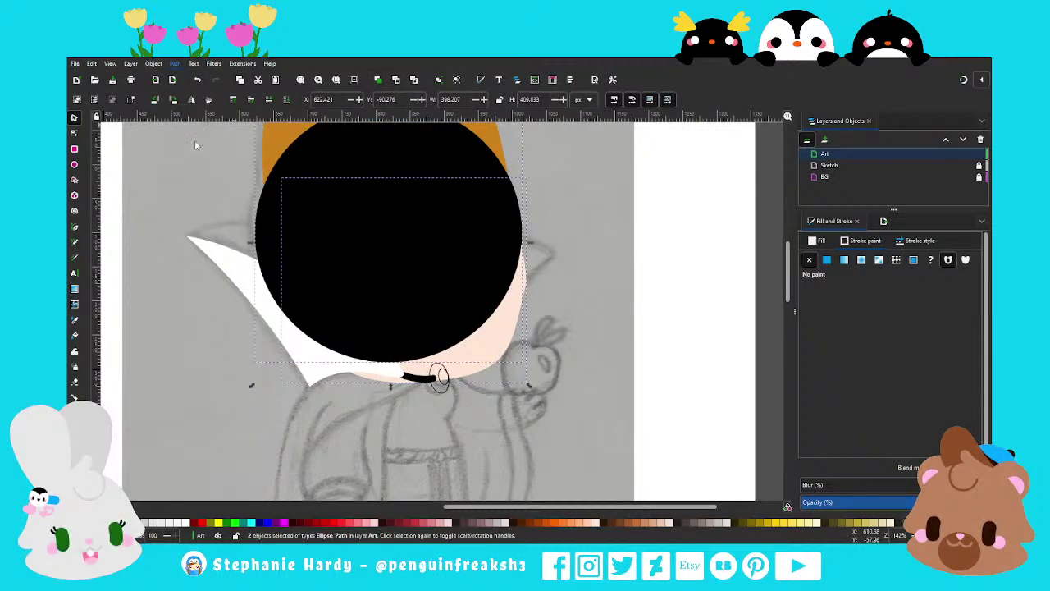
{"action": "key", "text": "ctrl+asterisk"}
{"action": "key", "text": "Escape"}
{"action": "scroll", "coordinate": [431, 316], "scroll_direction": "down", "scroll_amount": 2}
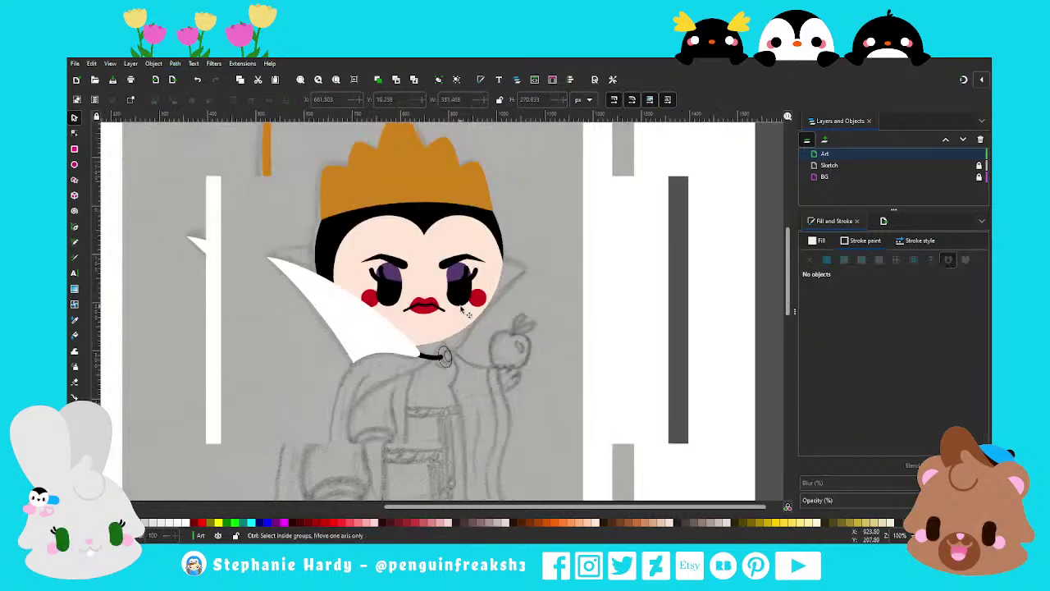
{"action": "scroll", "coordinate": [454, 266], "scroll_direction": "up", "scroll_amount": 1}
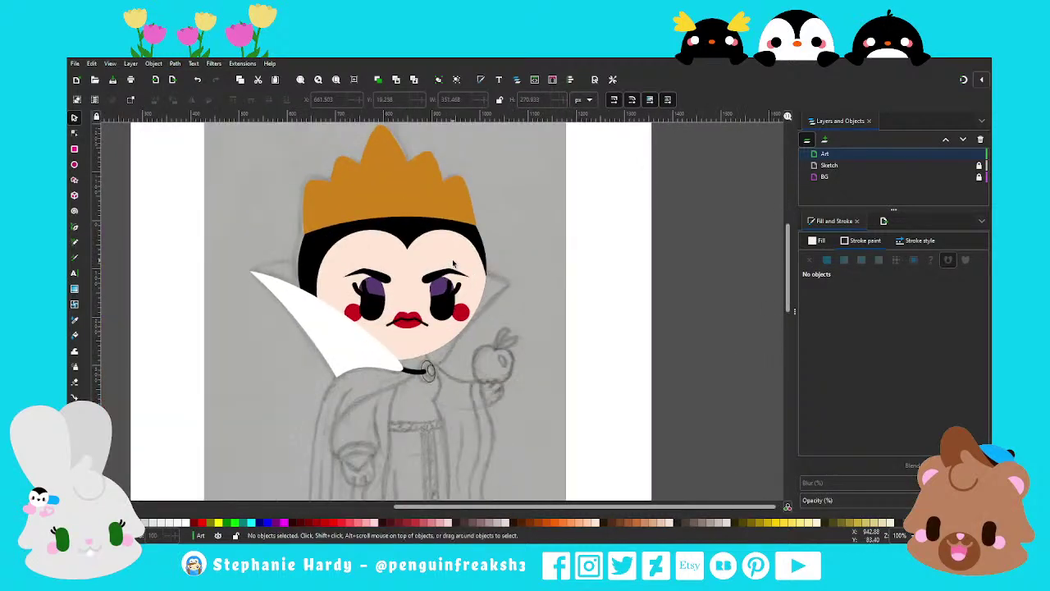
{"action": "scroll", "coordinate": [424, 305], "scroll_direction": "up", "scroll_amount": 1}
{"action": "scroll", "coordinate": [424, 306], "scroll_direction": "up", "scroll_amount": 1}
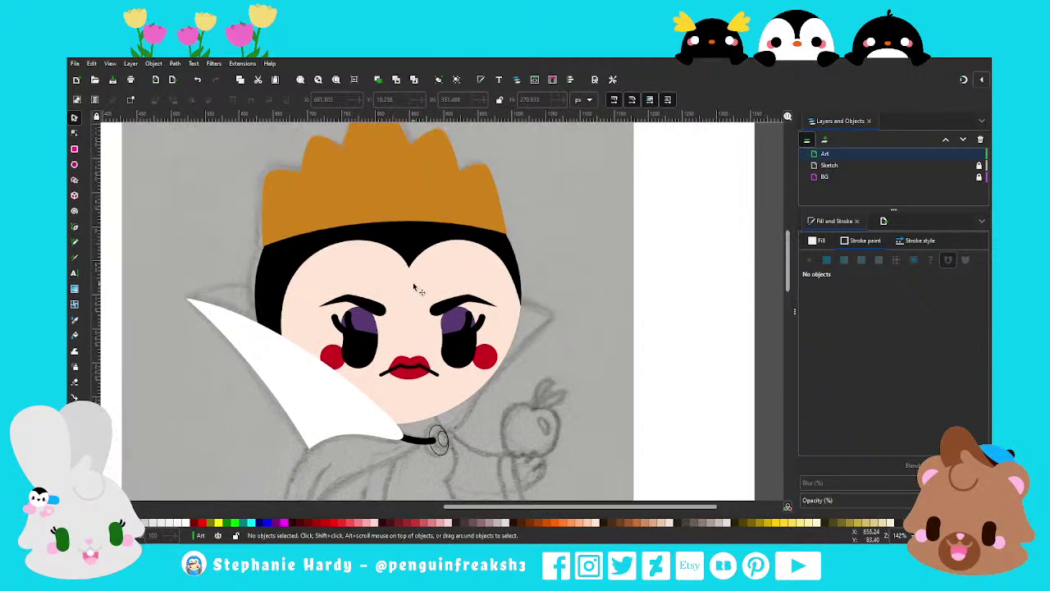
{"action": "scroll", "coordinate": [415, 287], "scroll_direction": "down", "scroll_amount": 1}
Lower the orange crown a few pixels onto the hair and save the drawing
{"action": "scroll", "coordinate": [410, 161], "scroll_direction": "up", "scroll_amount": 1}
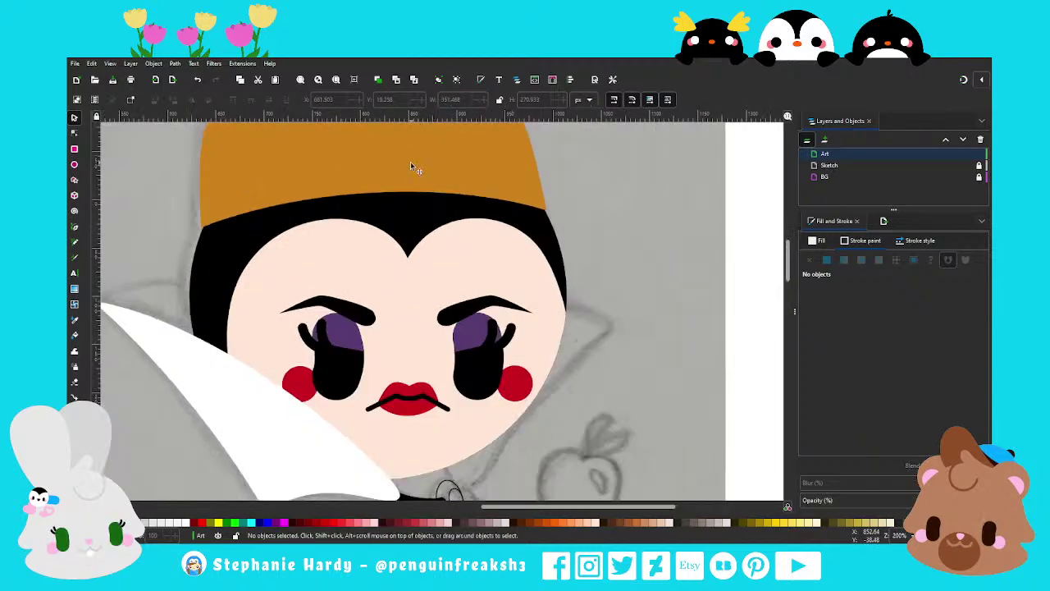
{"action": "left_click", "coordinate": [409, 163]}
{"action": "left_click_drag", "start_coordinate": [392, 169], "coordinate": [393, 175]}
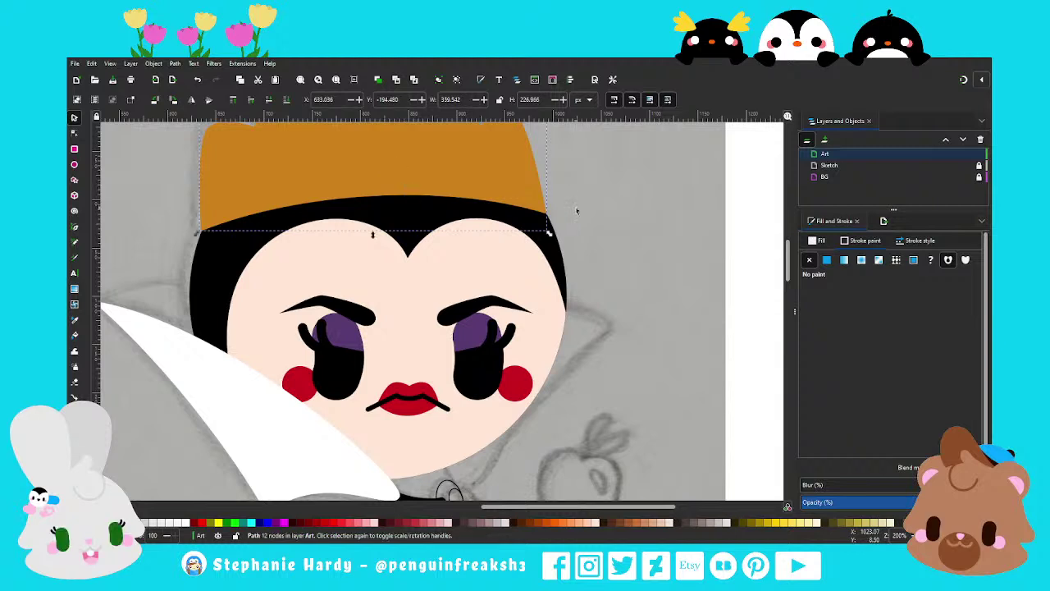
{"action": "scroll", "coordinate": [576, 211], "scroll_direction": "up", "scroll_amount": 3}
{"action": "left_click_drag", "start_coordinate": [480, 230], "coordinate": [467, 215]}
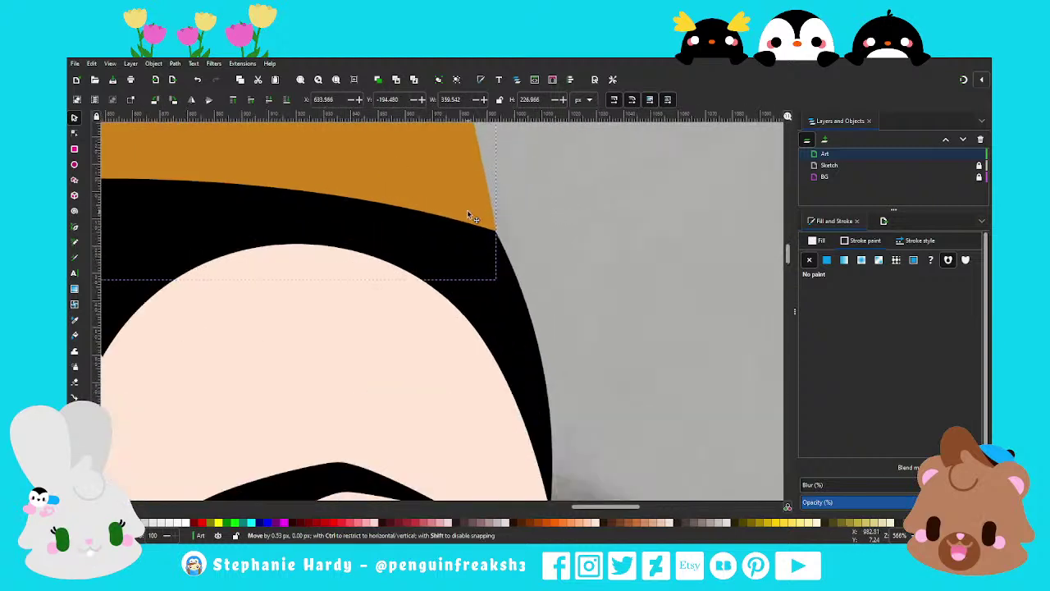
{"action": "scroll", "coordinate": [281, 257], "scroll_direction": "down", "scroll_amount": 2}
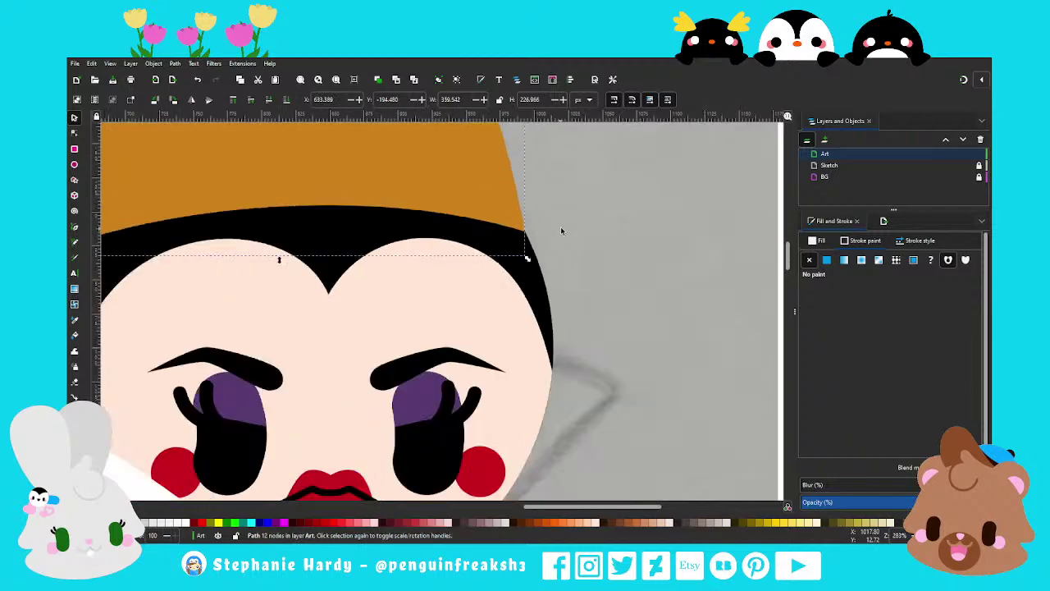
{"action": "scroll", "coordinate": [246, 256], "scroll_direction": "down", "scroll_amount": 1}
{"action": "scroll", "coordinate": [240, 256], "scroll_direction": "up", "scroll_amount": 2}
{"action": "scroll", "coordinate": [194, 241], "scroll_direction": "up", "scroll_amount": 1}
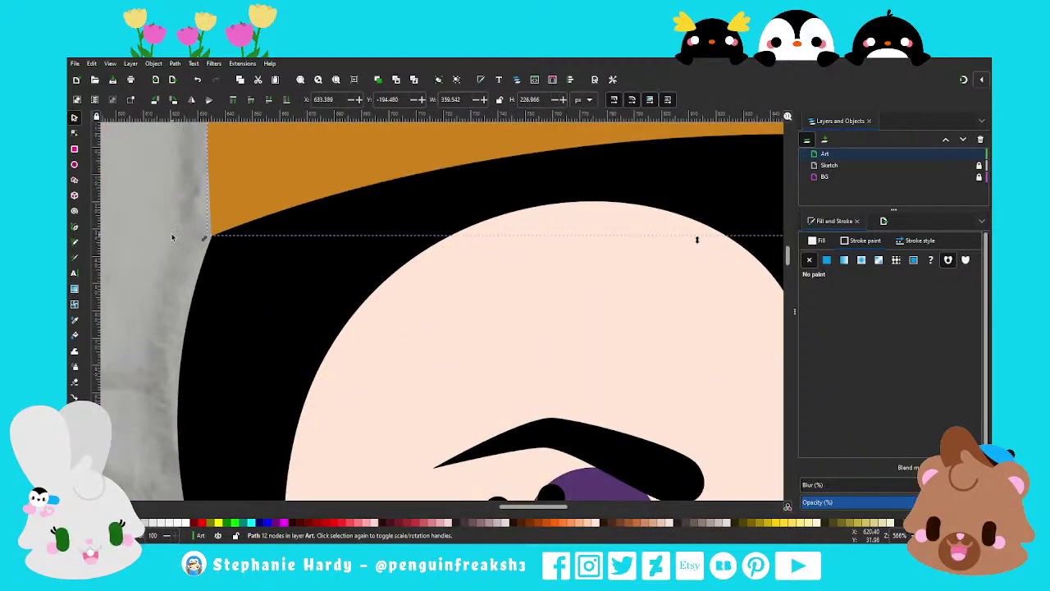
{"action": "left_click", "coordinate": [171, 237]}
{"action": "scroll", "coordinate": [255, 243], "scroll_direction": "down", "scroll_amount": 2}
{"action": "scroll", "coordinate": [255, 246], "scroll_direction": "down", "scroll_amount": 2}
{"action": "scroll", "coordinate": [377, 234], "scroll_direction": "down", "scroll_amount": 2}
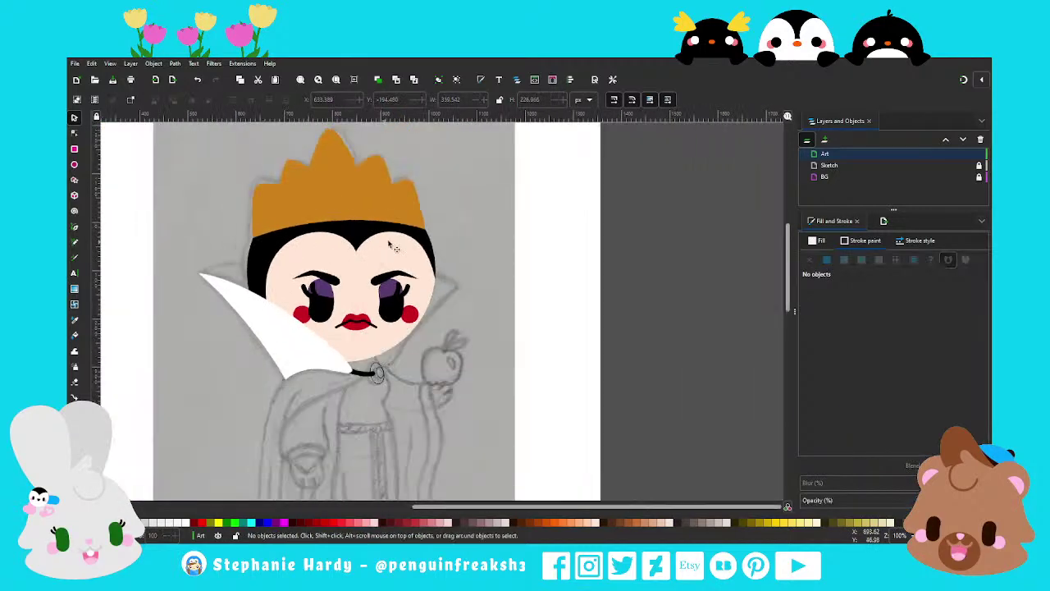
{"action": "scroll", "coordinate": [378, 197], "scroll_direction": "up", "scroll_amount": 2}
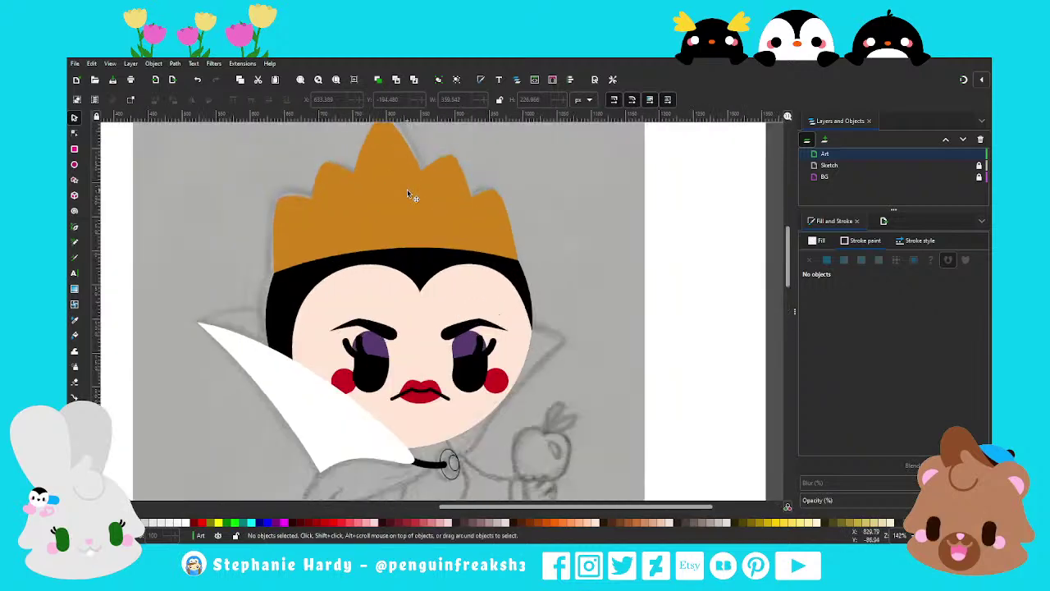
{"action": "scroll", "coordinate": [405, 189], "scroll_direction": "down", "scroll_amount": 1}
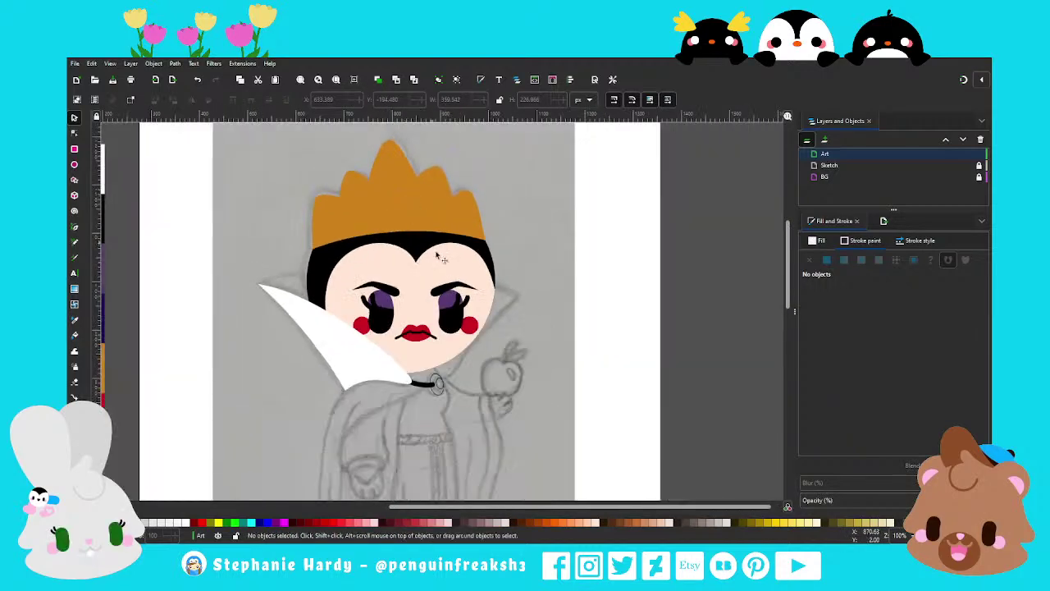
{"action": "key", "text": "ctrl+s"}
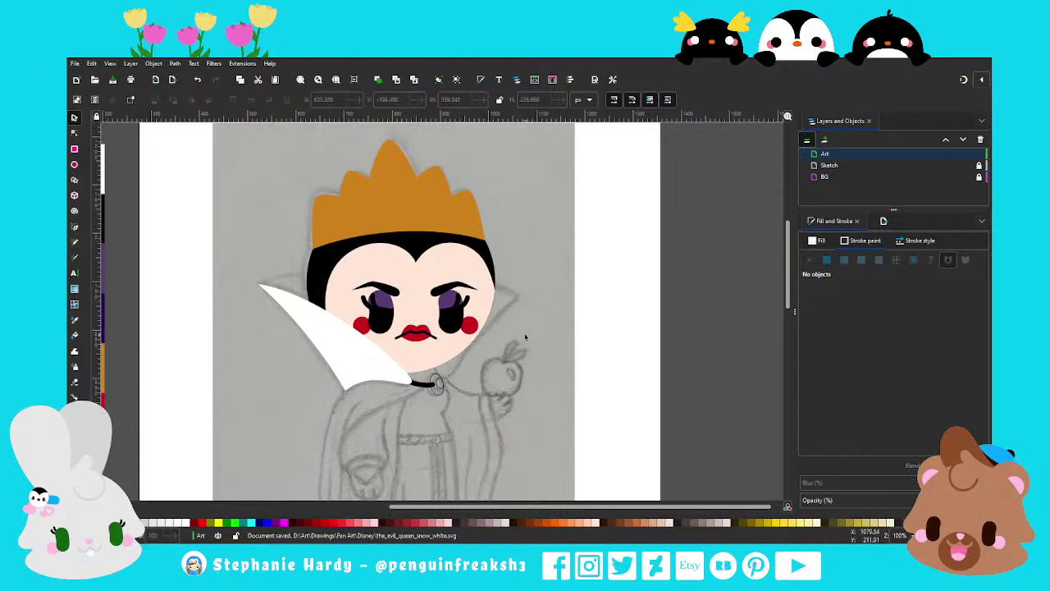
Make a node on the hair's right edge symmetric and reshape that curve against the face
{"action": "scroll", "coordinate": [525, 336], "scroll_direction": "down", "scroll_amount": 1}
{"action": "scroll", "coordinate": [473, 240], "scroll_direction": "up", "scroll_amount": 3}
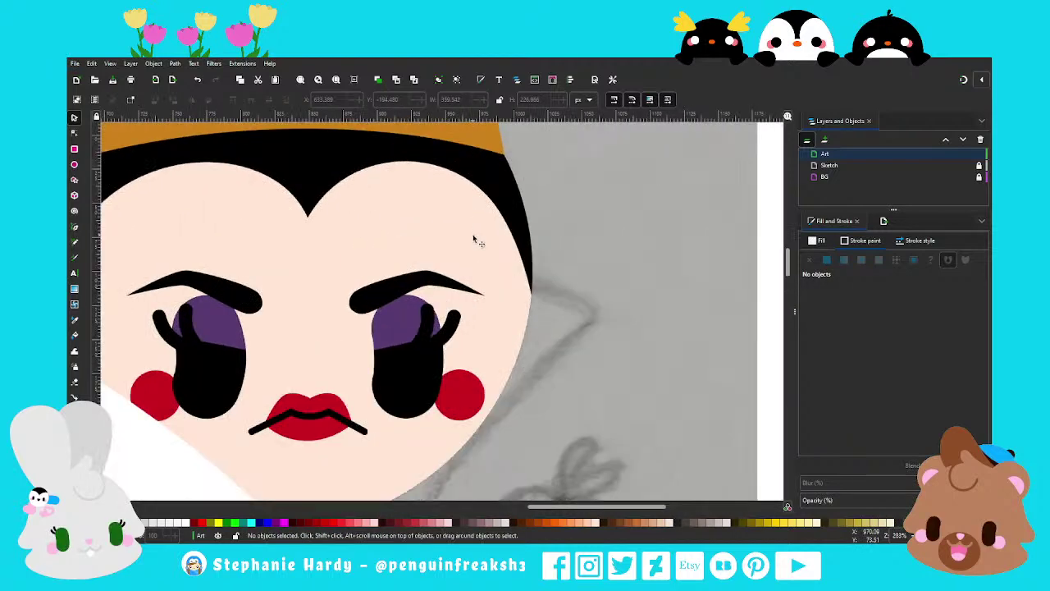
{"action": "left_click", "coordinate": [74, 132]}
{"action": "left_click", "coordinate": [528, 296]}
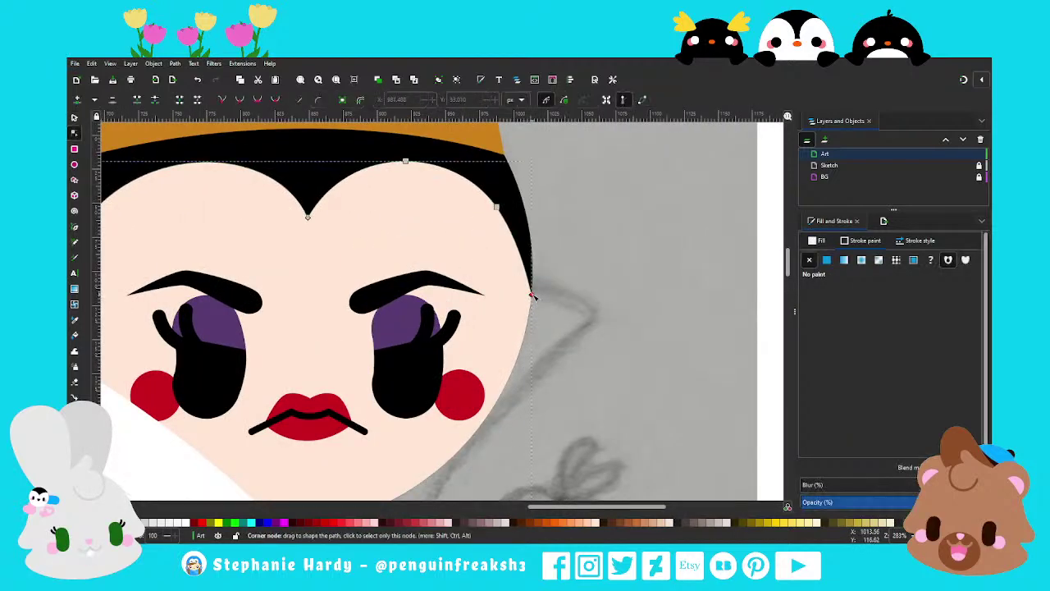
{"action": "left_click_drag", "start_coordinate": [527, 269], "coordinate": [528, 257]}
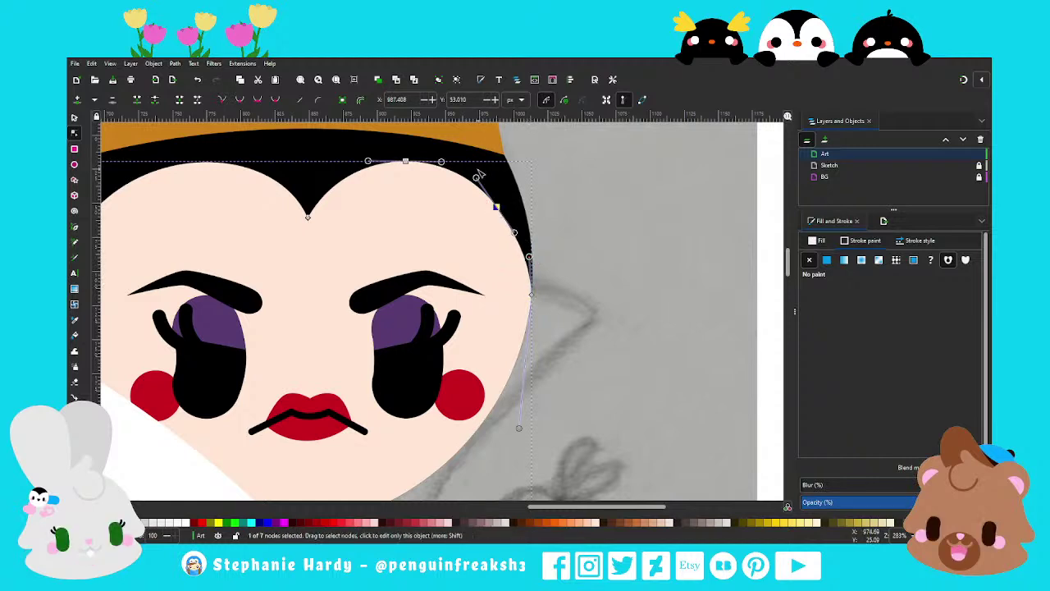
{"action": "left_click", "coordinate": [496, 206]}
{"action": "key", "text": "shift+y"}
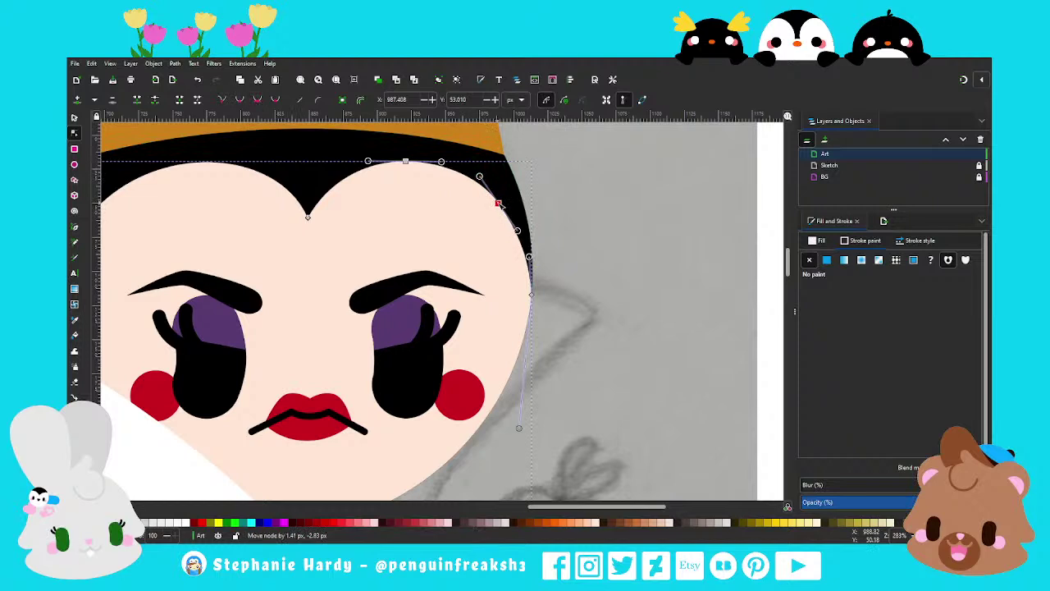
{"action": "left_click_drag", "start_coordinate": [515, 235], "coordinate": [530, 256]}
{"action": "left_click", "coordinate": [74, 117]}
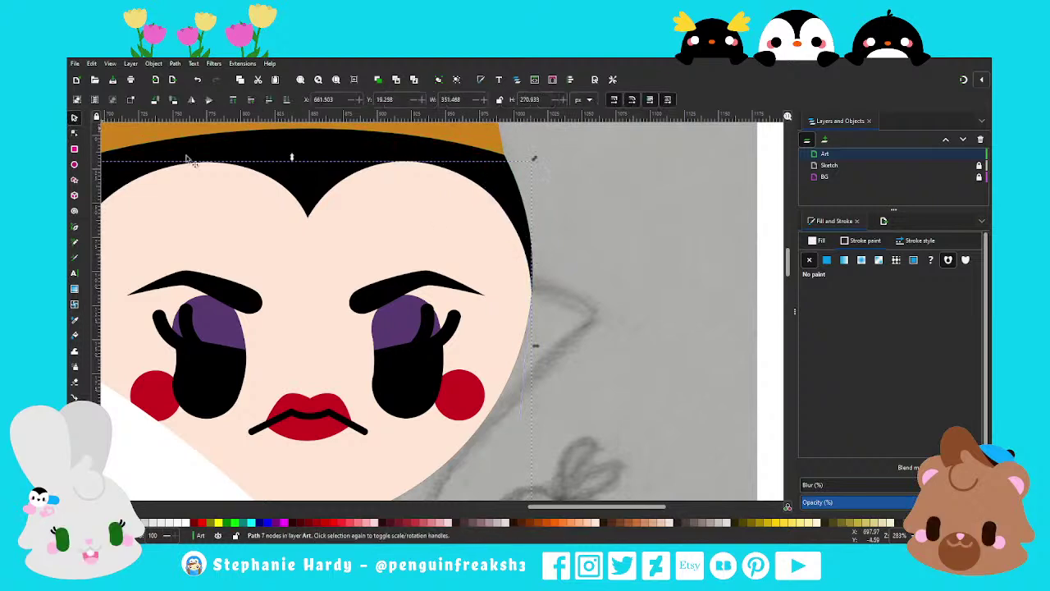
{"action": "key", "text": "Escape"}
Fill the brooch ellipse with the crown's orange and give the neck line a flat stroke
{"action": "scroll", "coordinate": [475, 263], "scroll_direction": "down", "scroll_amount": 2}
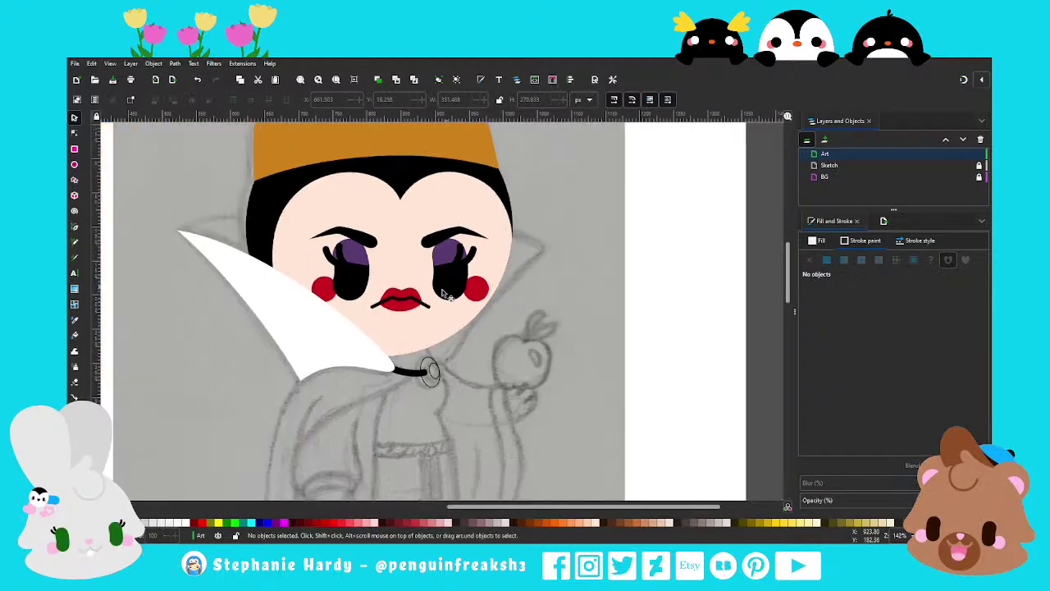
{"action": "scroll", "coordinate": [432, 300], "scroll_direction": "down", "scroll_amount": 1}
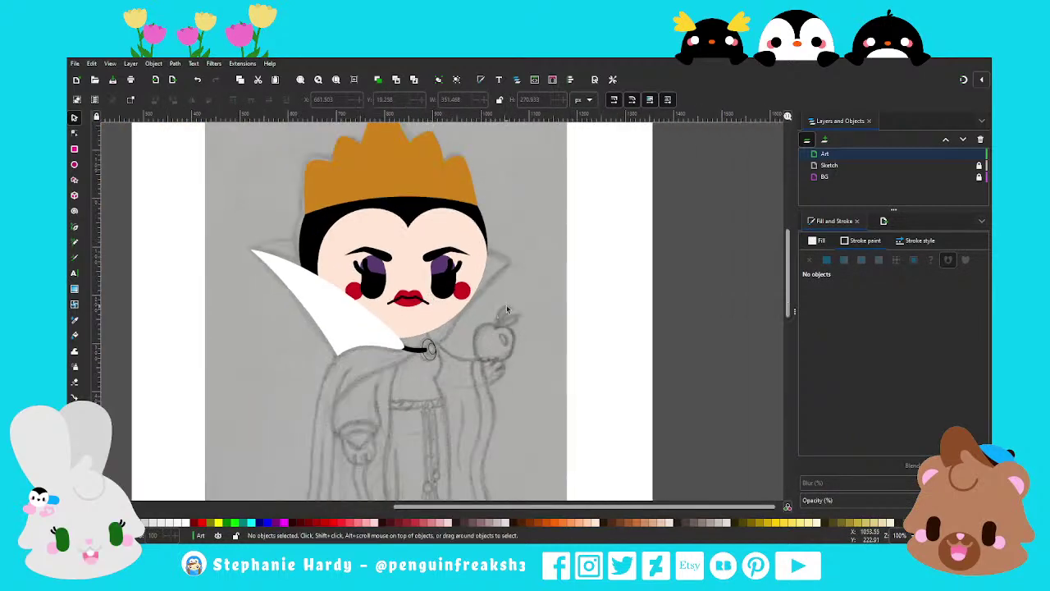
{"action": "scroll", "coordinate": [492, 324], "scroll_direction": "down", "scroll_amount": 1}
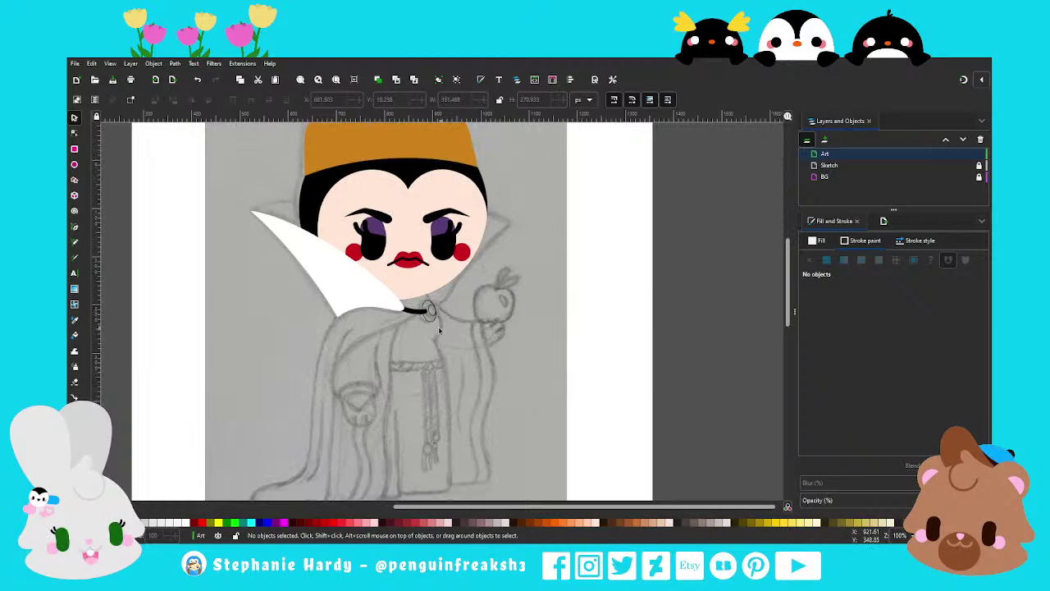
{"action": "left_click", "coordinate": [426, 311]}
{"action": "left_click", "coordinate": [859, 244]}
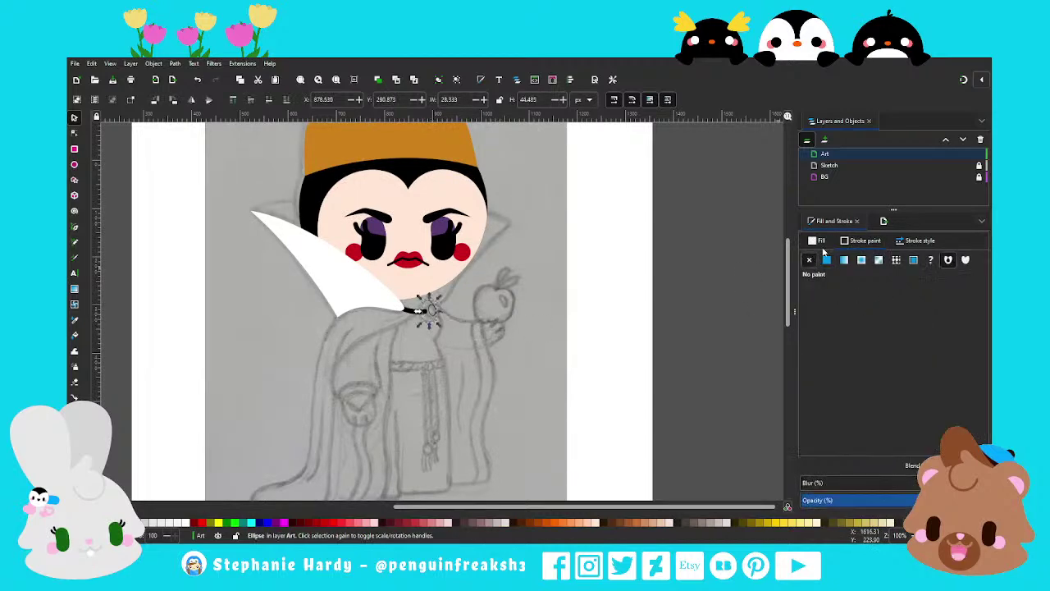
{"action": "left_click", "coordinate": [827, 261]}
{"action": "left_click", "coordinate": [830, 447]}
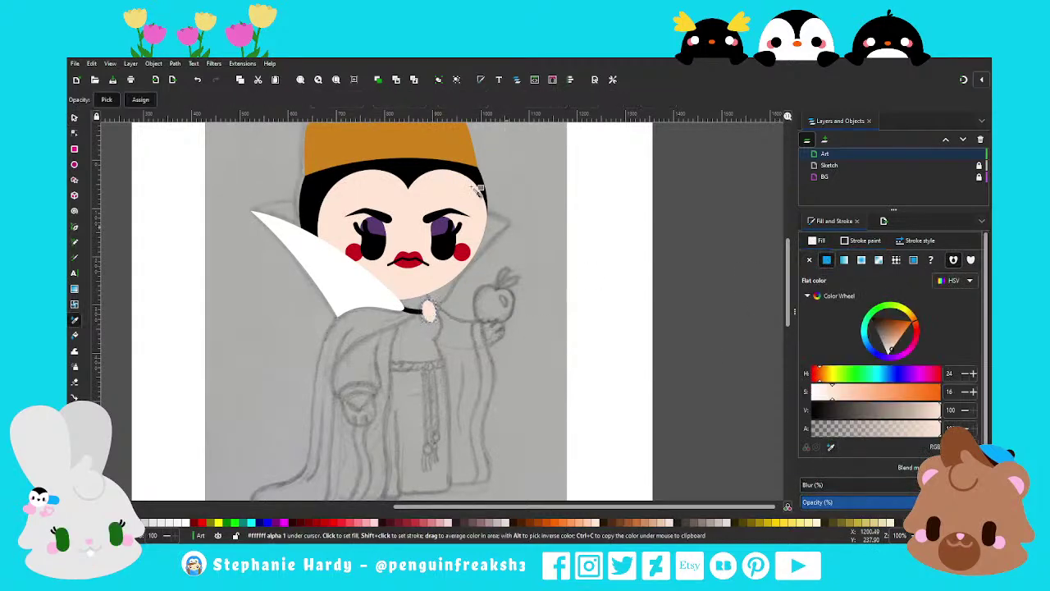
{"action": "left_click", "coordinate": [320, 135]}
{"action": "left_click", "coordinate": [289, 99]}
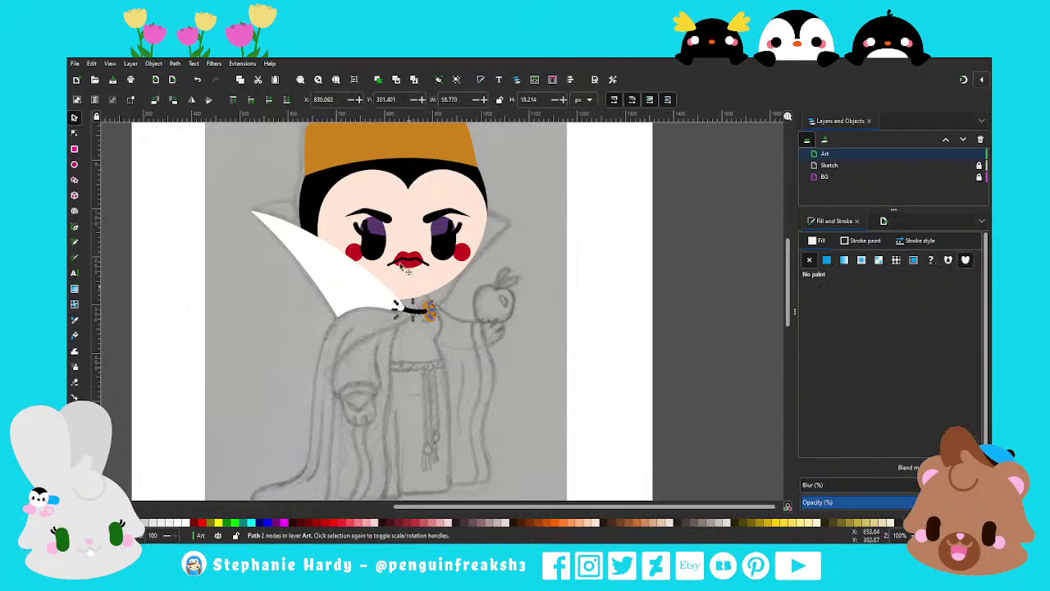
{"action": "left_click", "coordinate": [396, 306]}
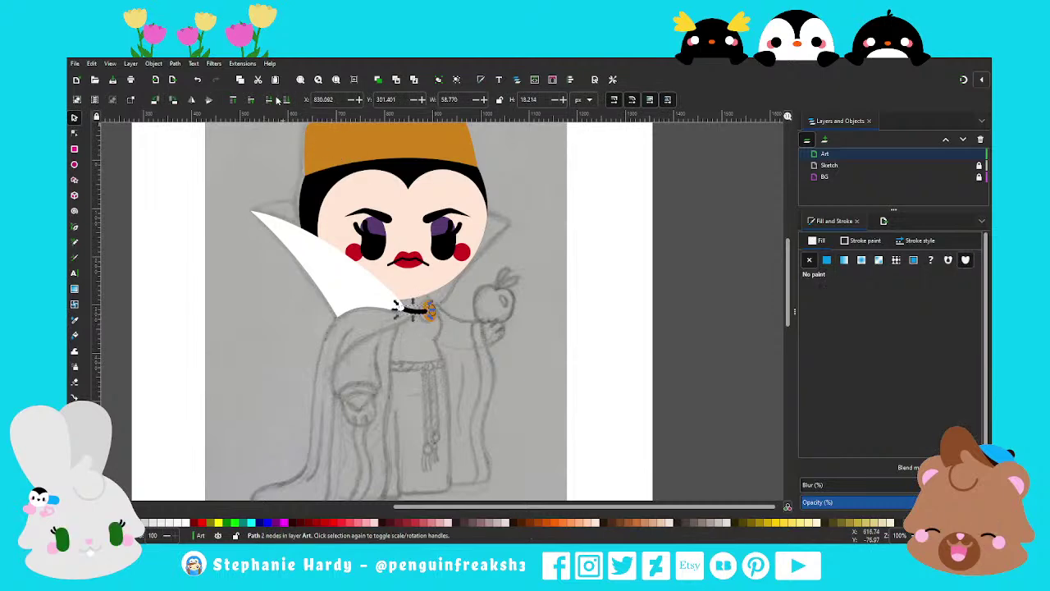
{"action": "left_click", "coordinate": [872, 240]}
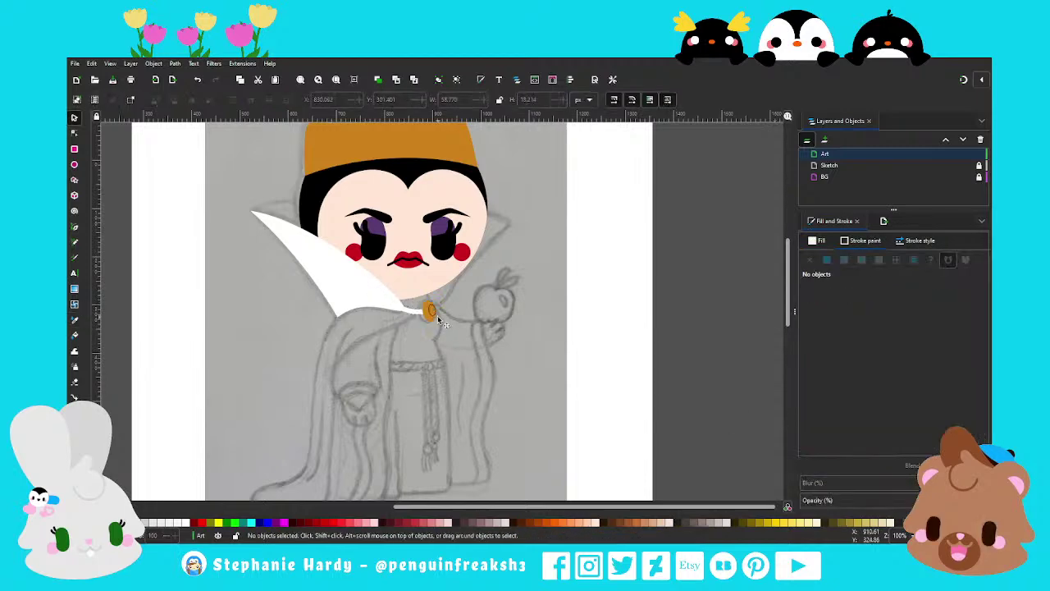
Fill the small gem ellipse on the brooch with red sampled from the drawing
{"action": "left_click", "coordinate": [437, 316]}
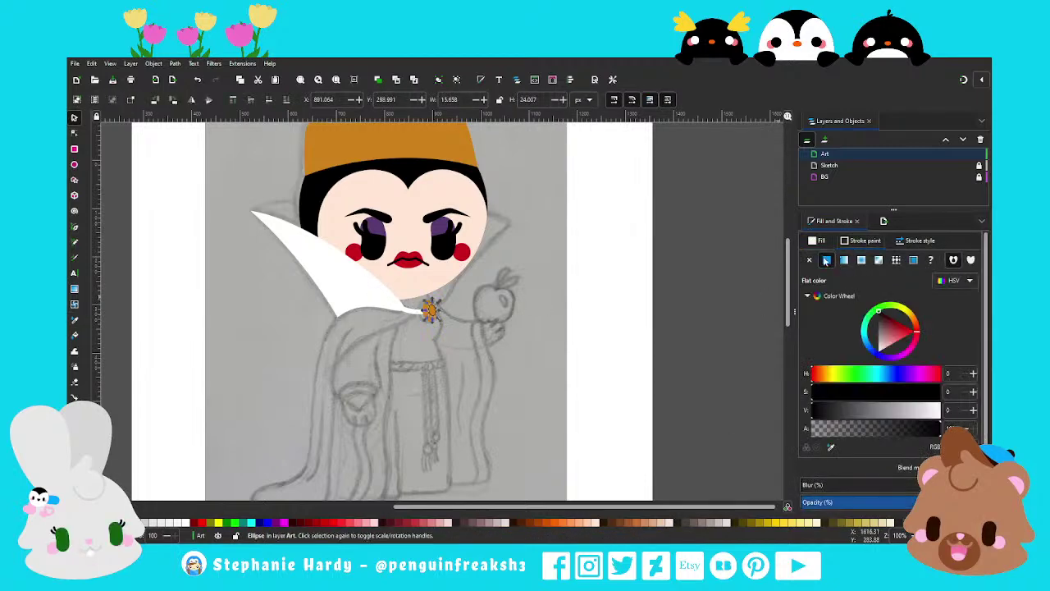
{"action": "left_click", "coordinate": [826, 259]}
{"action": "key", "text": "d"}
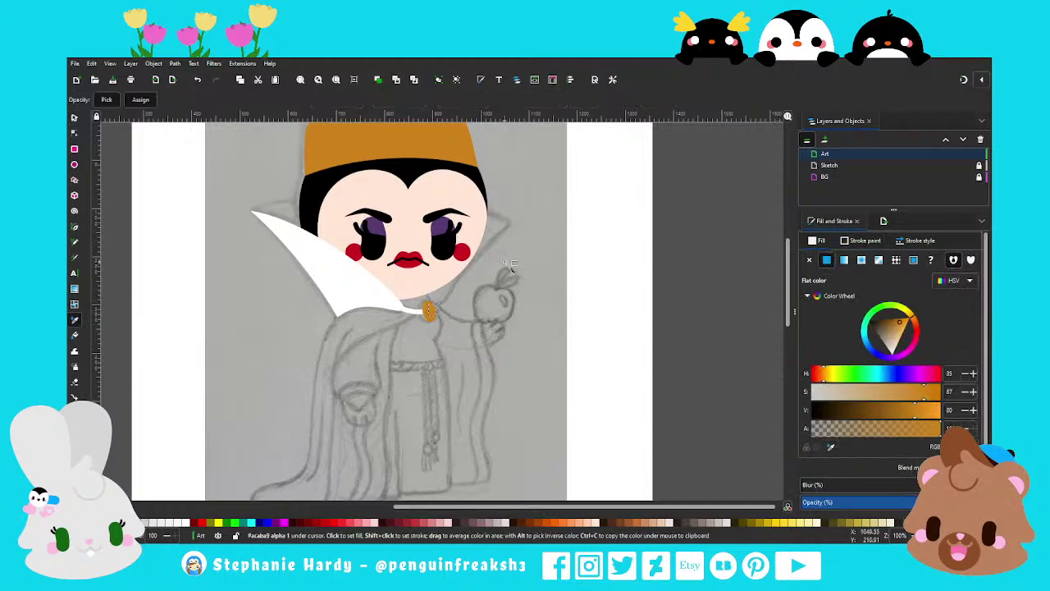
{"action": "left_click", "coordinate": [460, 251]}
{"action": "key", "text": "s"}
{"action": "key", "text": "Escape"}
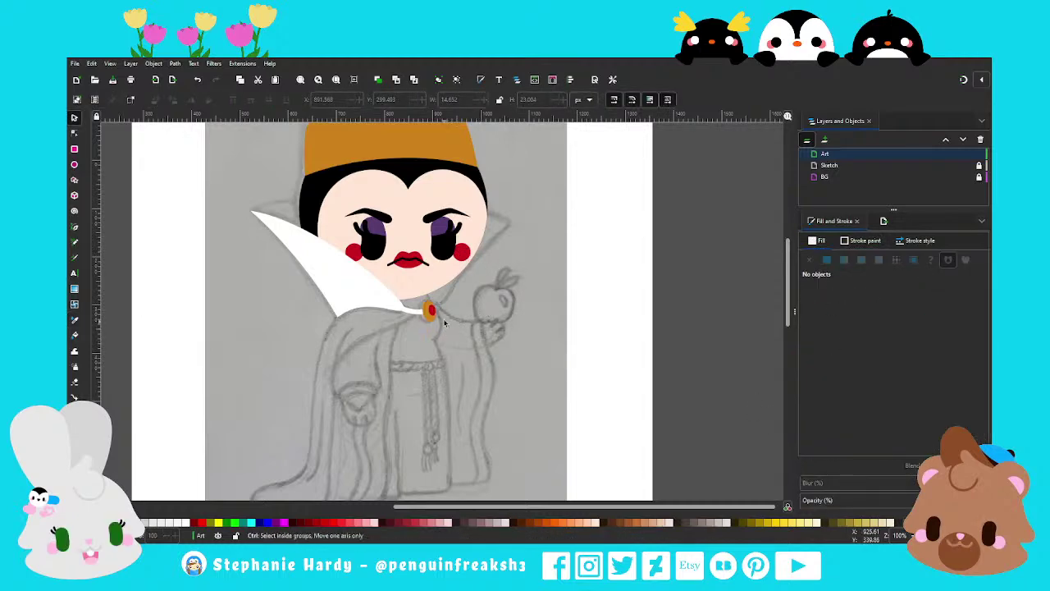
{"action": "scroll", "coordinate": [444, 322], "scroll_direction": "up", "scroll_amount": 3}
{"action": "scroll", "coordinate": [452, 309], "scroll_direction": "down", "scroll_amount": 2}
Zoom onto the robe sketch and choose the Bezier (Pen) tool
{"action": "scroll", "coordinate": [386, 322], "scroll_direction": "down", "scroll_amount": 1}
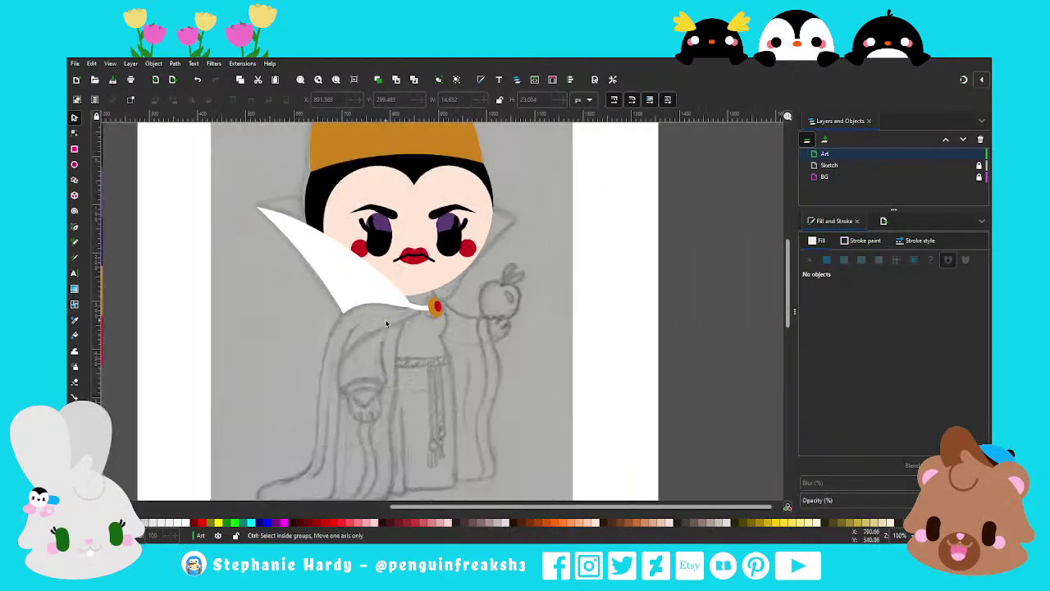
{"action": "scroll", "coordinate": [387, 323], "scroll_direction": "down", "scroll_amount": 1}
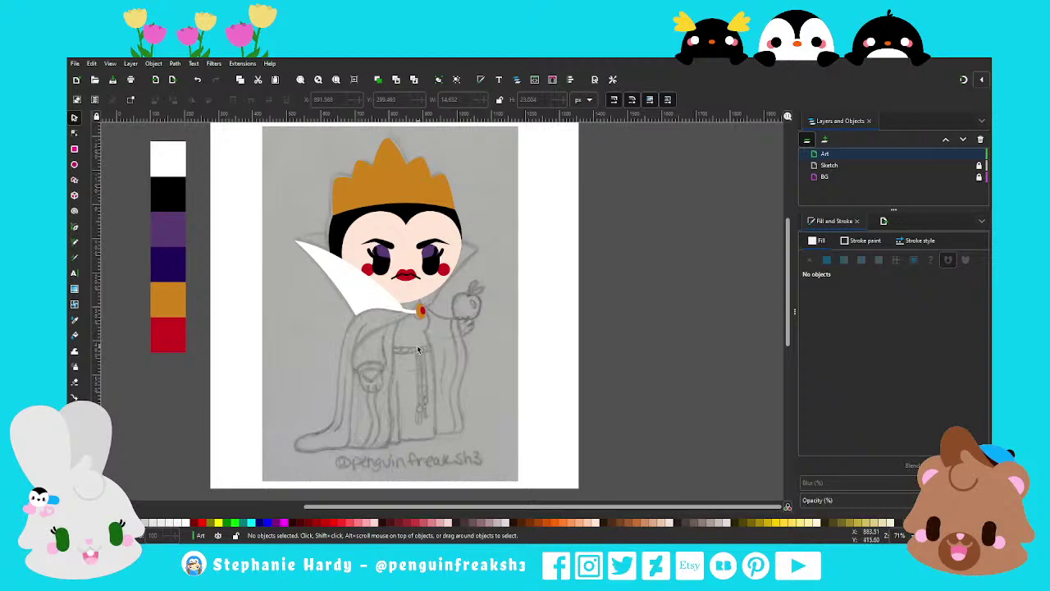
{"action": "scroll", "coordinate": [417, 349], "scroll_direction": "up", "scroll_amount": 1}
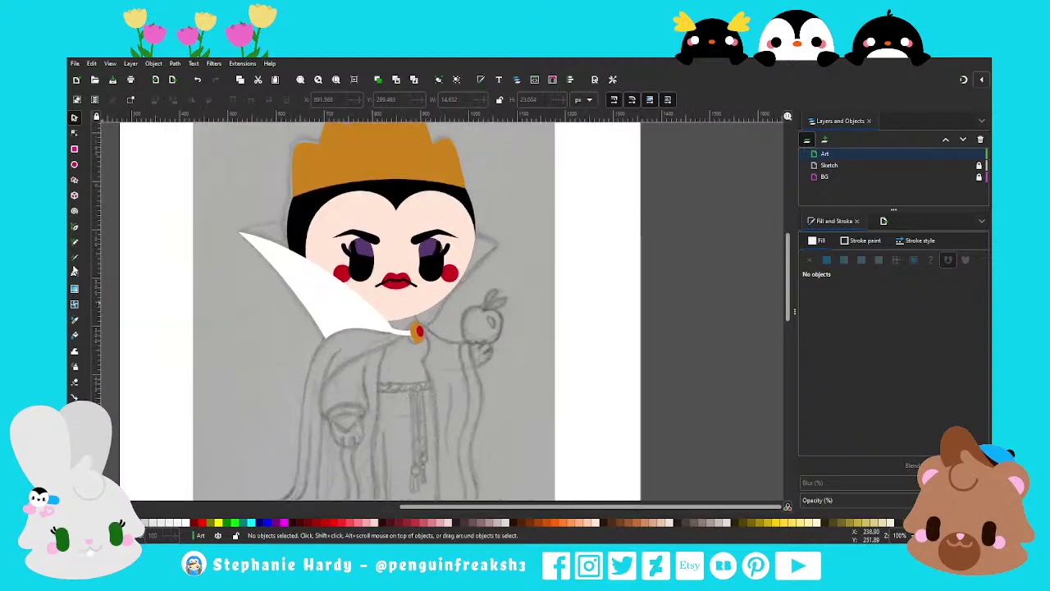
{"action": "left_click", "coordinate": [73, 227]}
{"action": "scroll", "coordinate": [434, 333], "scroll_direction": "down", "scroll_amount": 1}
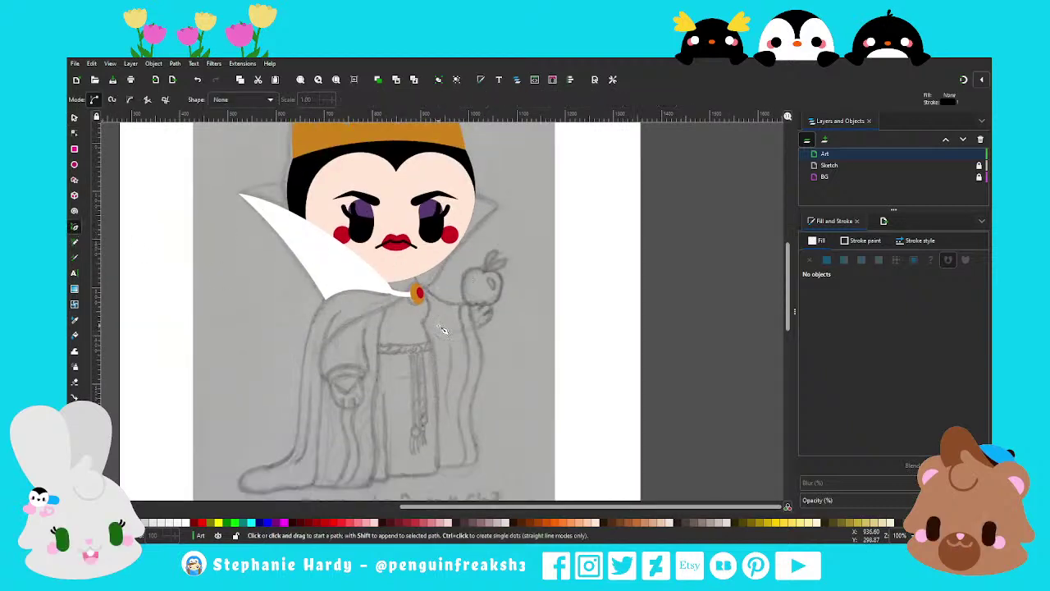
{"action": "scroll", "coordinate": [441, 328], "scroll_direction": "down", "scroll_amount": 1}
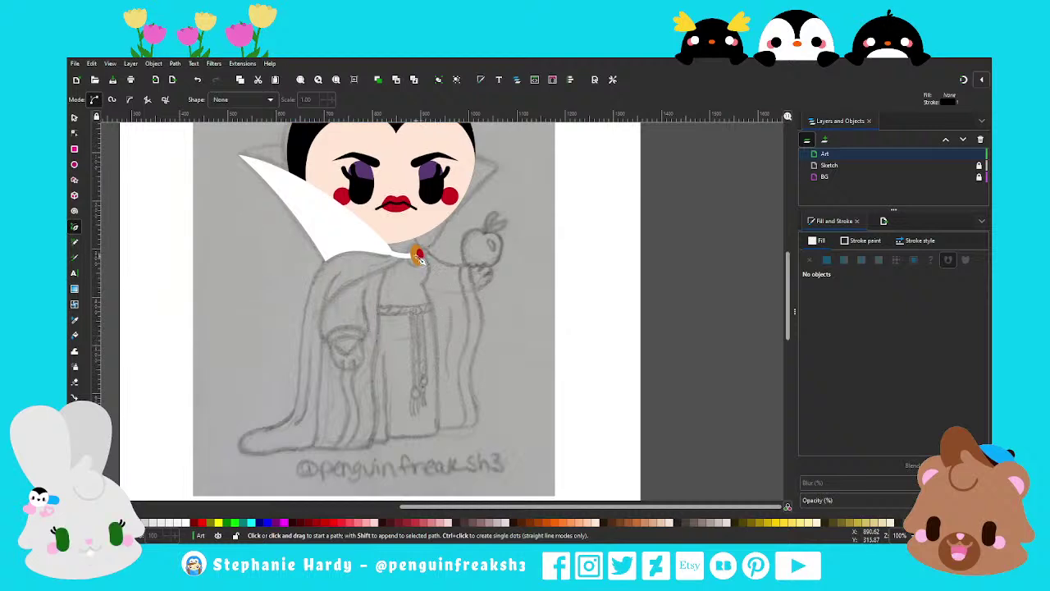
{"action": "scroll", "coordinate": [422, 281], "scroll_direction": "down", "scroll_amount": 1}
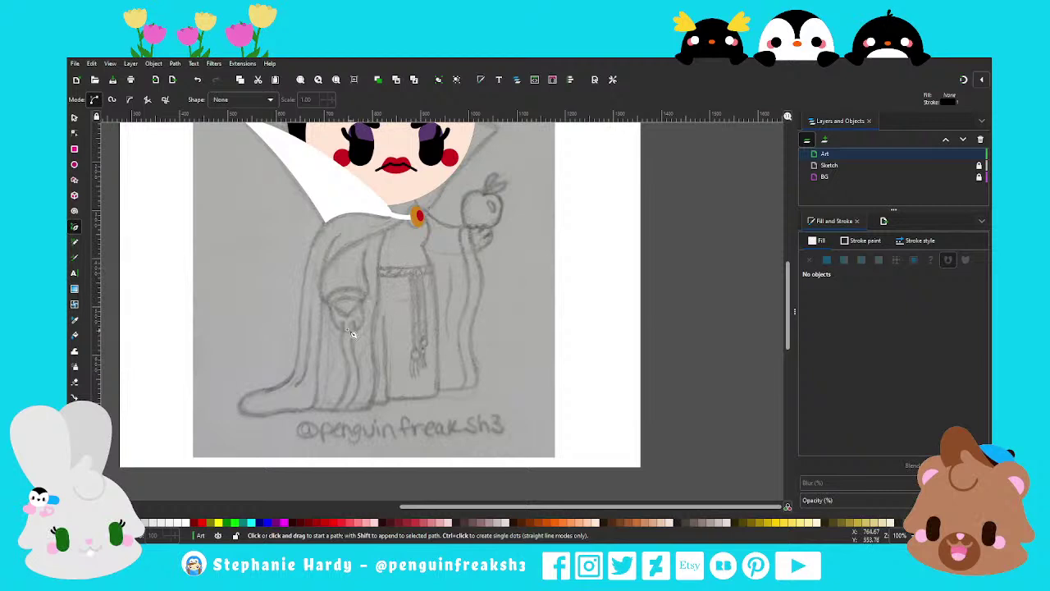
{"action": "scroll", "coordinate": [346, 284], "scroll_direction": "up", "scroll_amount": 1}
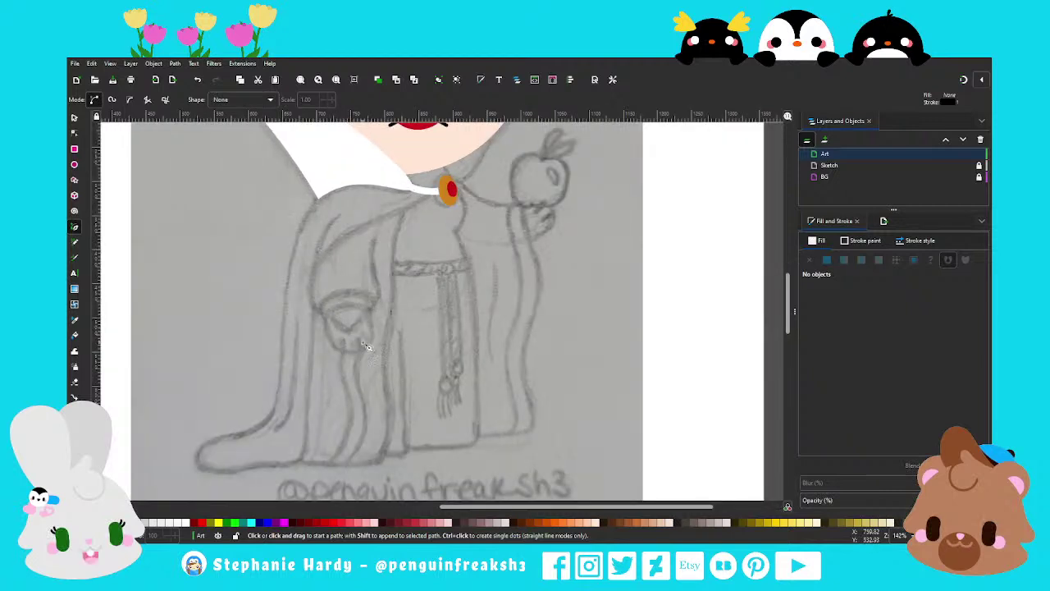
{"action": "scroll", "coordinate": [367, 346], "scroll_direction": "down", "scroll_amount": 1}
{"action": "scroll", "coordinate": [427, 321], "scroll_direction": "up", "scroll_amount": 2}
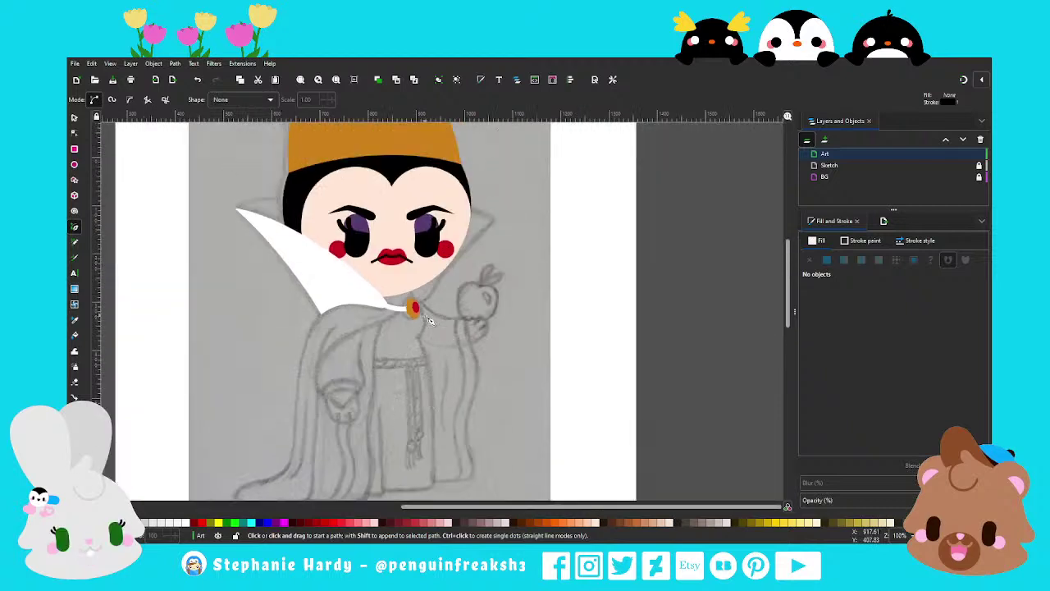
{"action": "scroll", "coordinate": [429, 322], "scroll_direction": "down", "scroll_amount": 1}
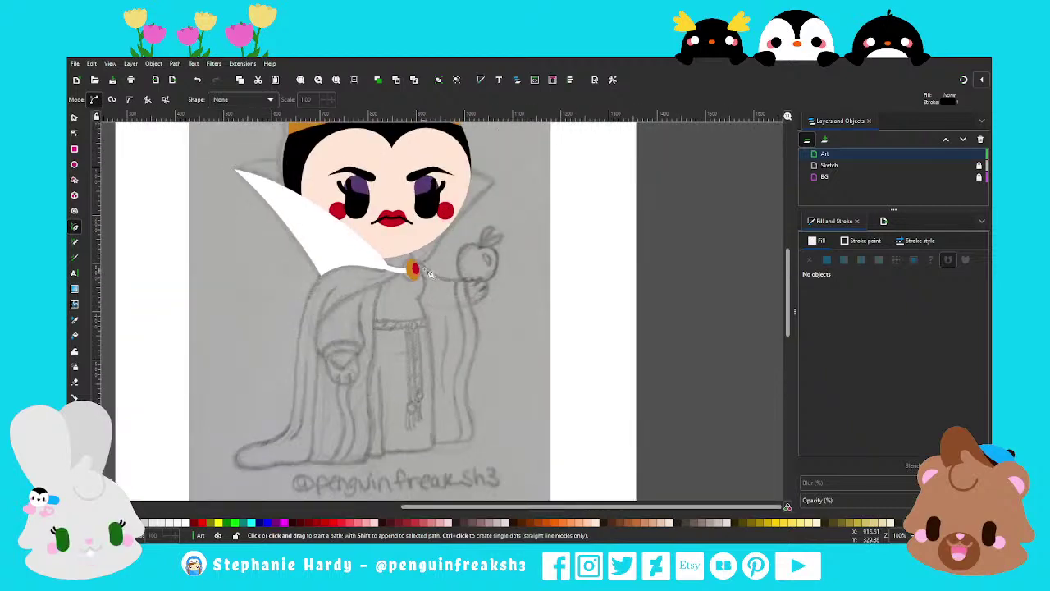
Draw a closed straight-edged outline from just below the brooch down to the robe hem
{"action": "left_click", "coordinate": [407, 250]}
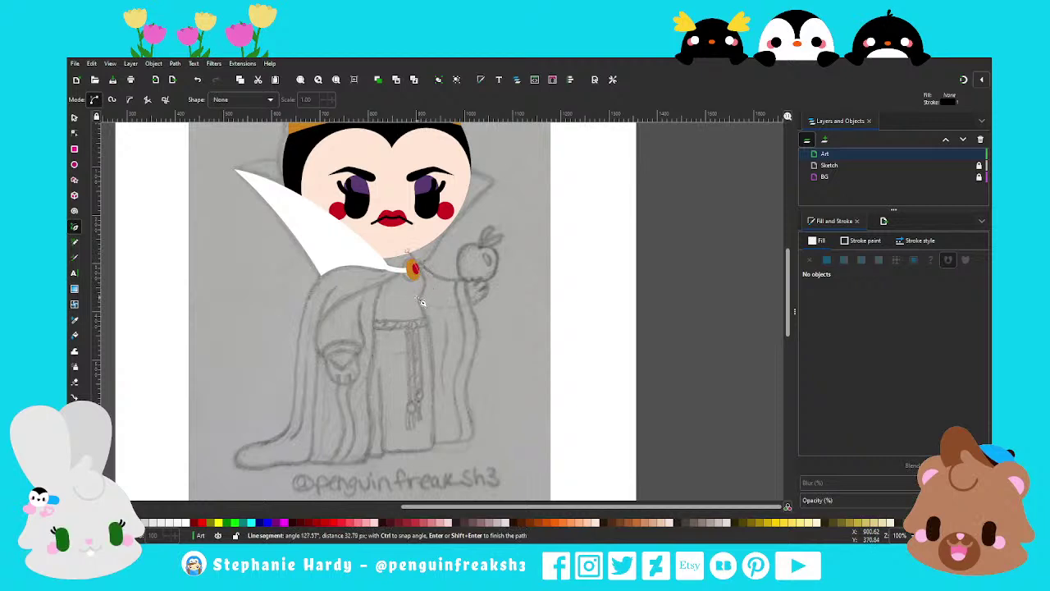
{"action": "left_click", "coordinate": [389, 460]}
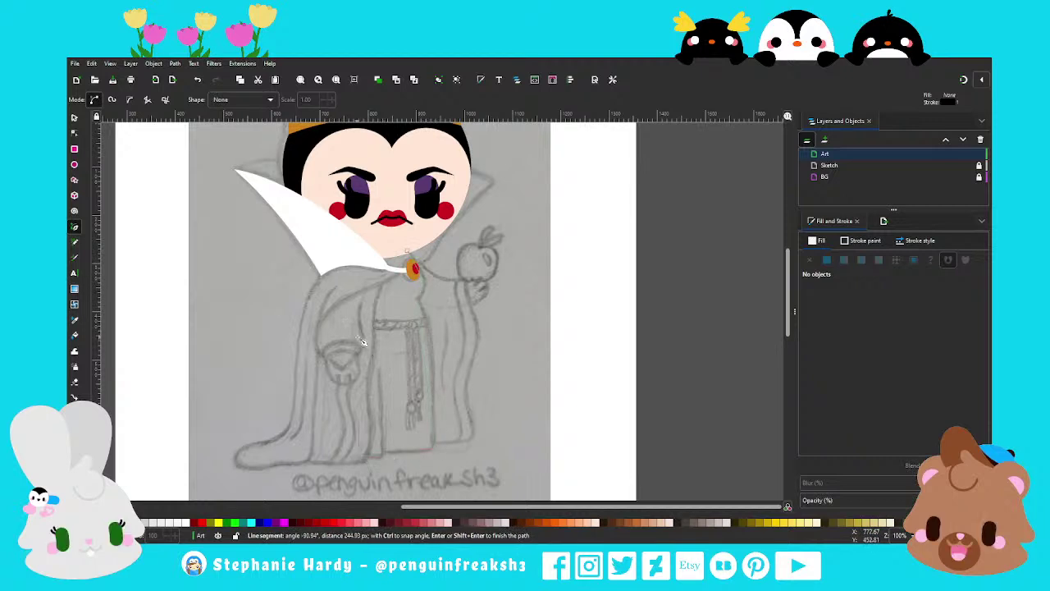
{"action": "left_click", "coordinate": [373, 254]}
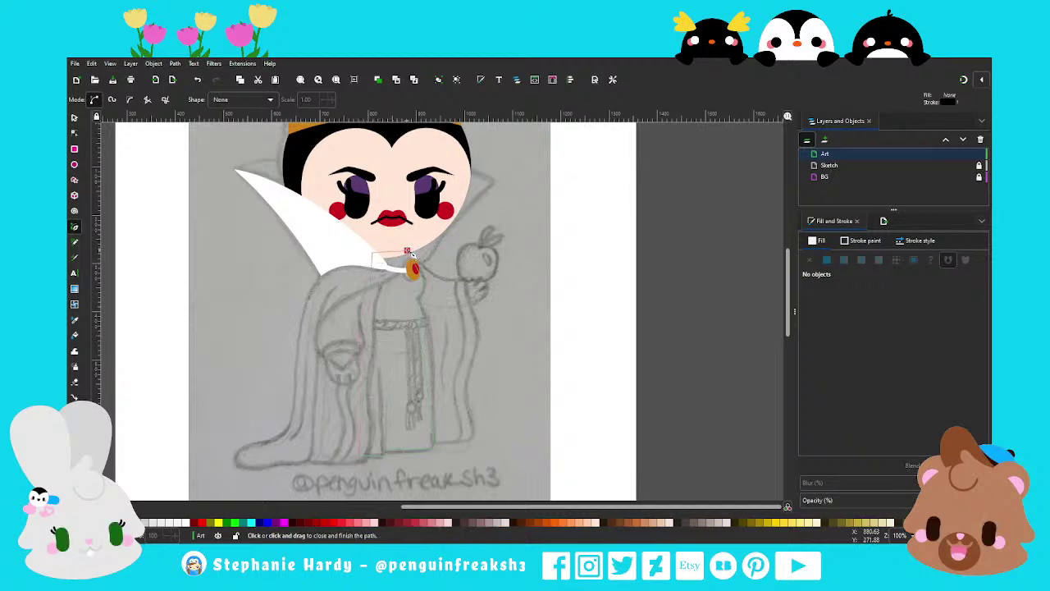
{"action": "key", "text": "s"}
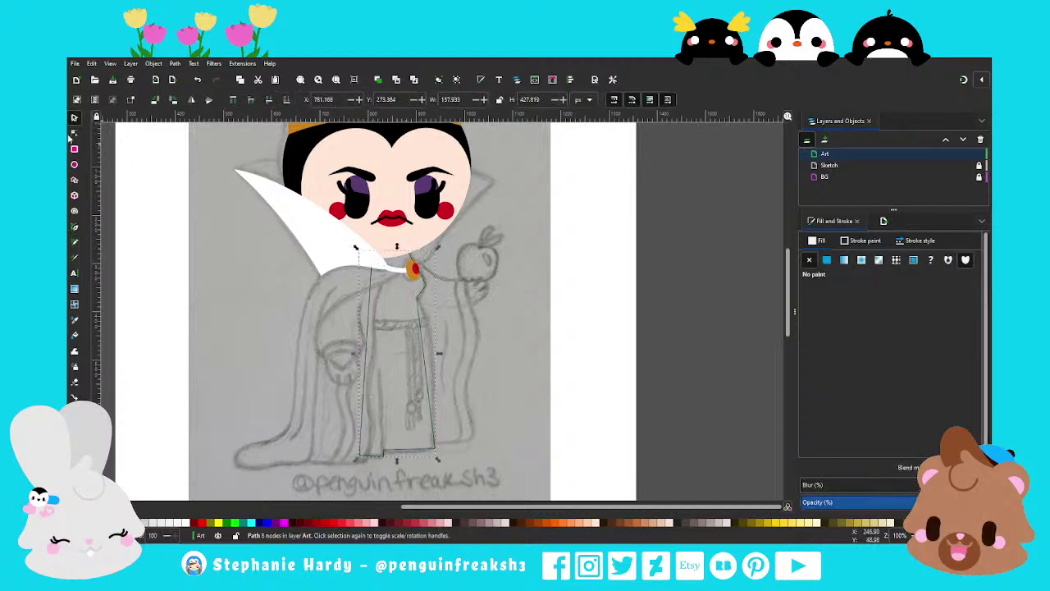
{"action": "key", "text": "n"}
Nudge the node beside the brooch, lower both bottom corners, and curve the hem edge
{"action": "left_click", "coordinate": [422, 281]}
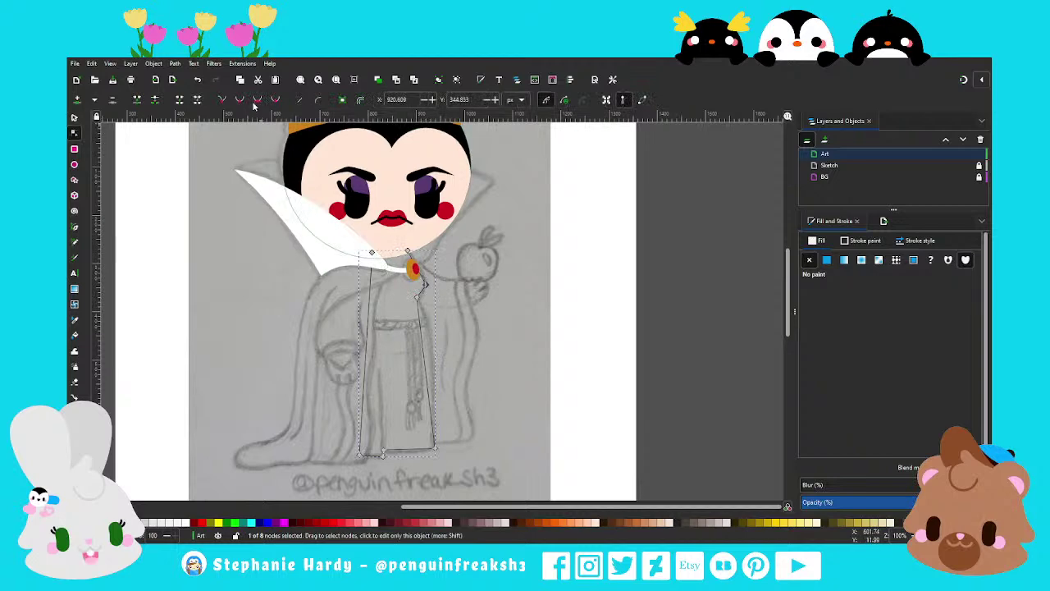
{"action": "scroll", "coordinate": [437, 289], "scroll_direction": "up", "scroll_amount": 2, "text": "ctrl"}
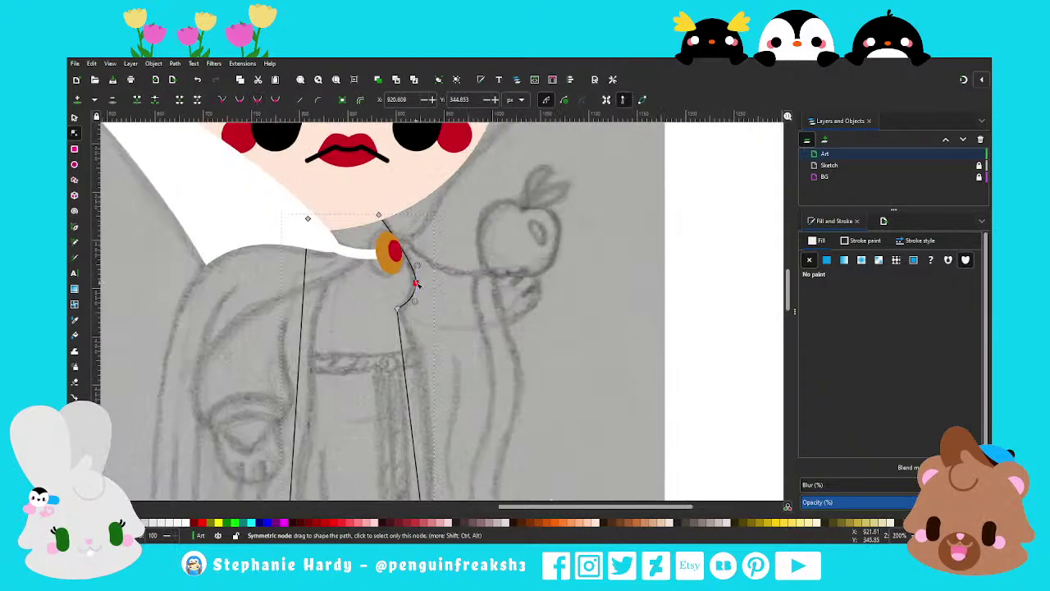
{"action": "left_click_drag", "start_coordinate": [418, 285], "coordinate": [415, 282]}
{"action": "scroll", "coordinate": [448, 293], "scroll_direction": "down", "scroll_amount": 2, "text": "ctrl"}
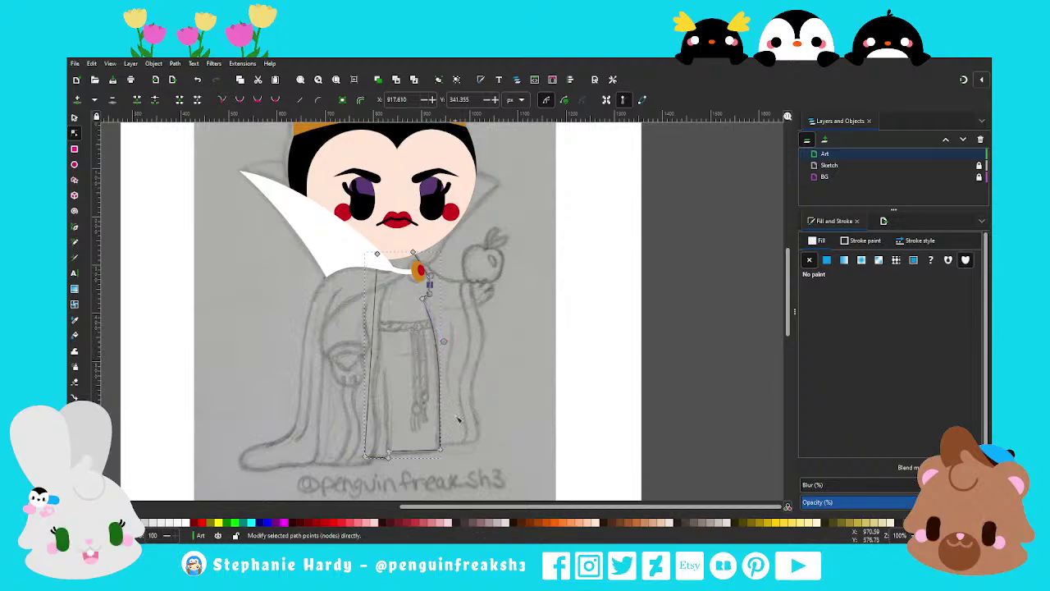
{"action": "scroll", "coordinate": [418, 449], "scroll_direction": "up", "scroll_amount": 1, "text": "ctrl"}
{"action": "scroll", "coordinate": [385, 426], "scroll_direction": "up", "scroll_amount": 1, "text": "ctrl"}
{"action": "scroll", "coordinate": [345, 393], "scroll_direction": "up", "scroll_amount": 1, "text": "ctrl"}
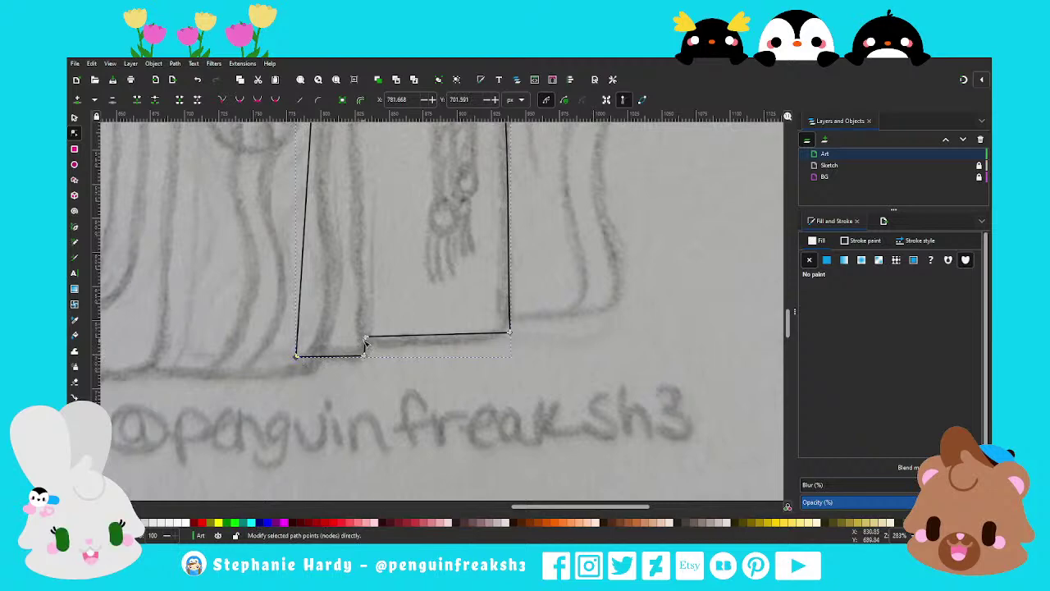
{"action": "left_click_drag", "start_coordinate": [366, 336], "coordinate": [366, 343]}
{"action": "left_click_drag", "start_coordinate": [508, 332], "coordinate": [509, 338]}
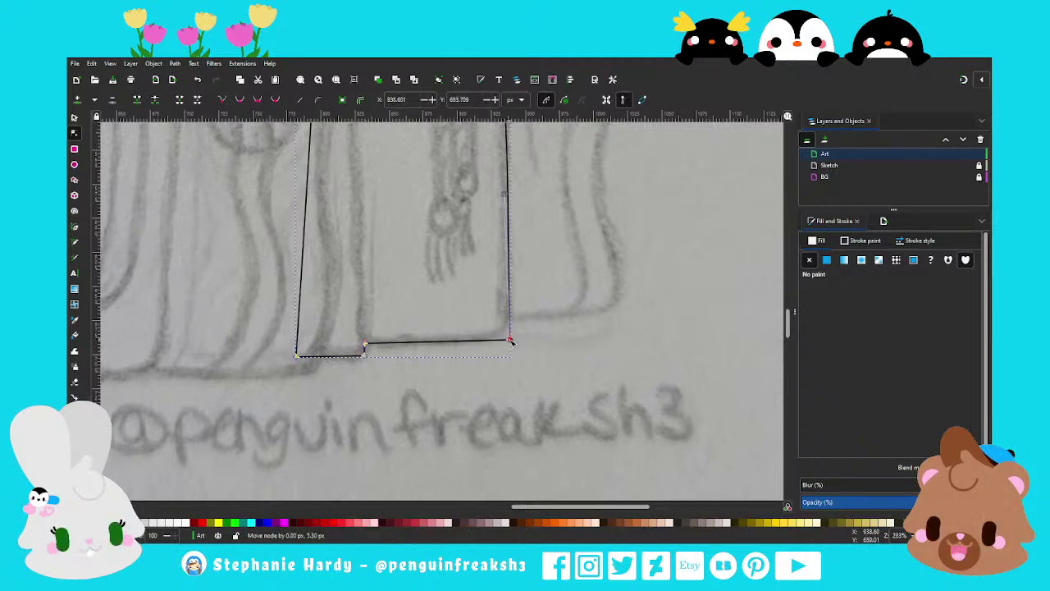
{"action": "left_click_drag", "start_coordinate": [445, 350], "coordinate": [469, 345]}
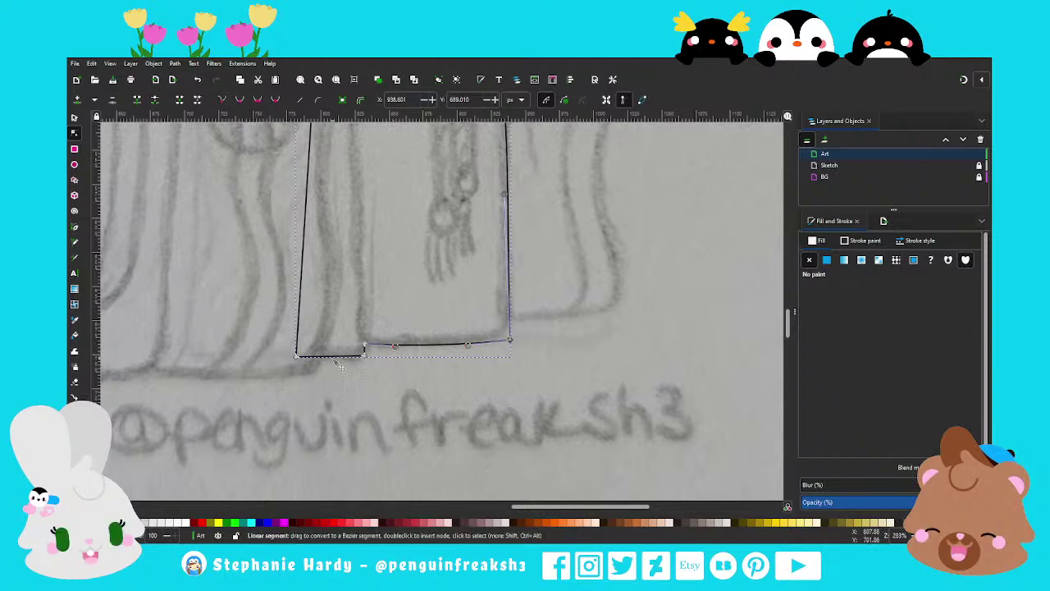
Smooth the robe edge curving down from the brooch by shifting its node and handle
{"action": "scroll", "coordinate": [369, 385], "scroll_direction": "down", "scroll_amount": 2, "text": "ctrl"}
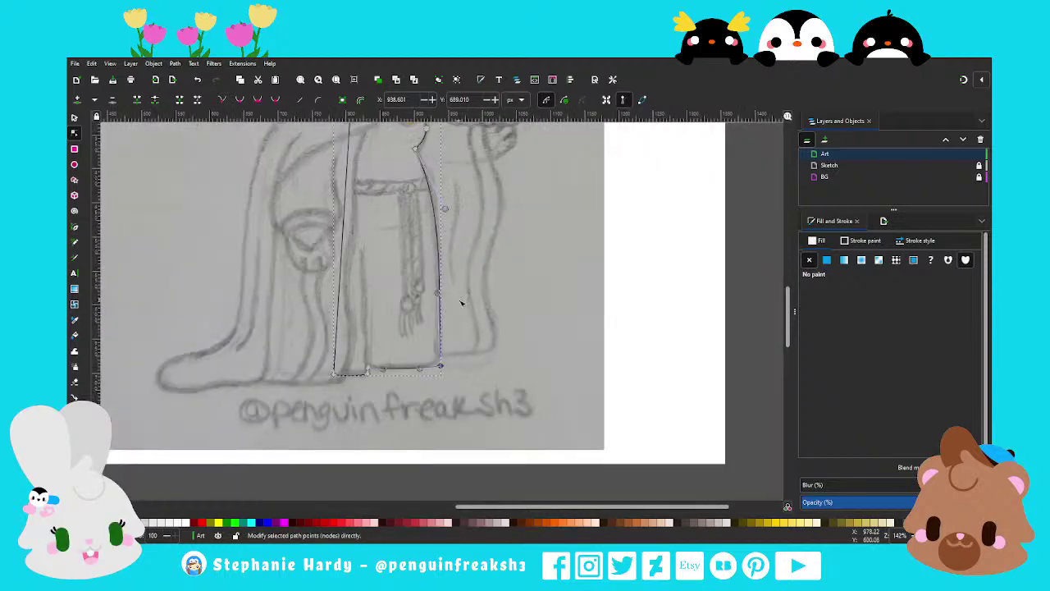
{"action": "scroll", "coordinate": [492, 316], "scroll_direction": "down", "scroll_amount": 1, "text": "ctrl"}
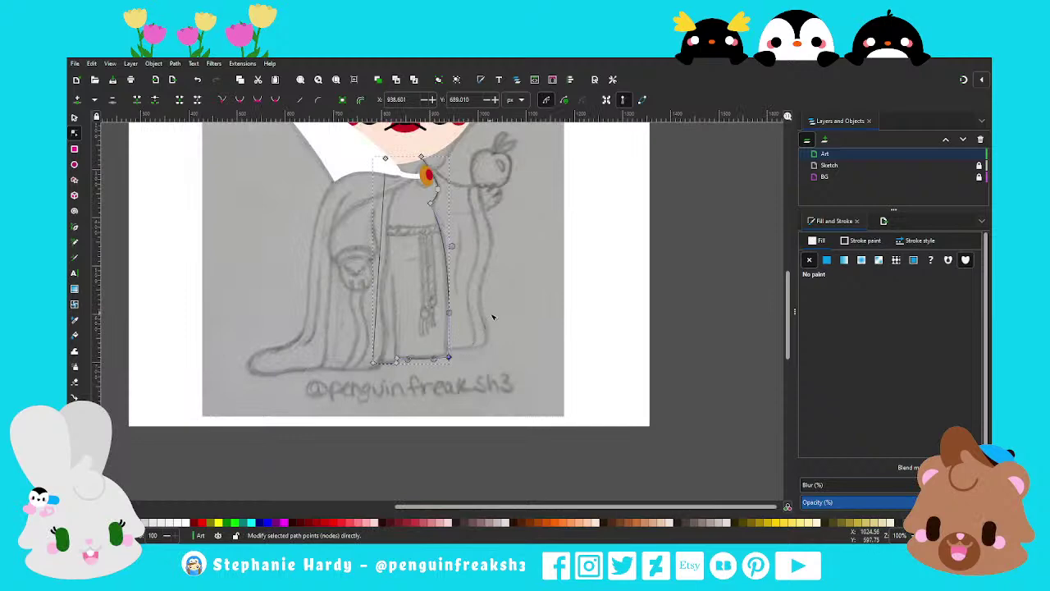
{"action": "scroll", "coordinate": [447, 250], "scroll_direction": "up", "scroll_amount": 1, "text": "ctrl"}
{"action": "scroll", "coordinate": [441, 258], "scroll_direction": "up", "scroll_amount": 1, "text": "ctrl"}
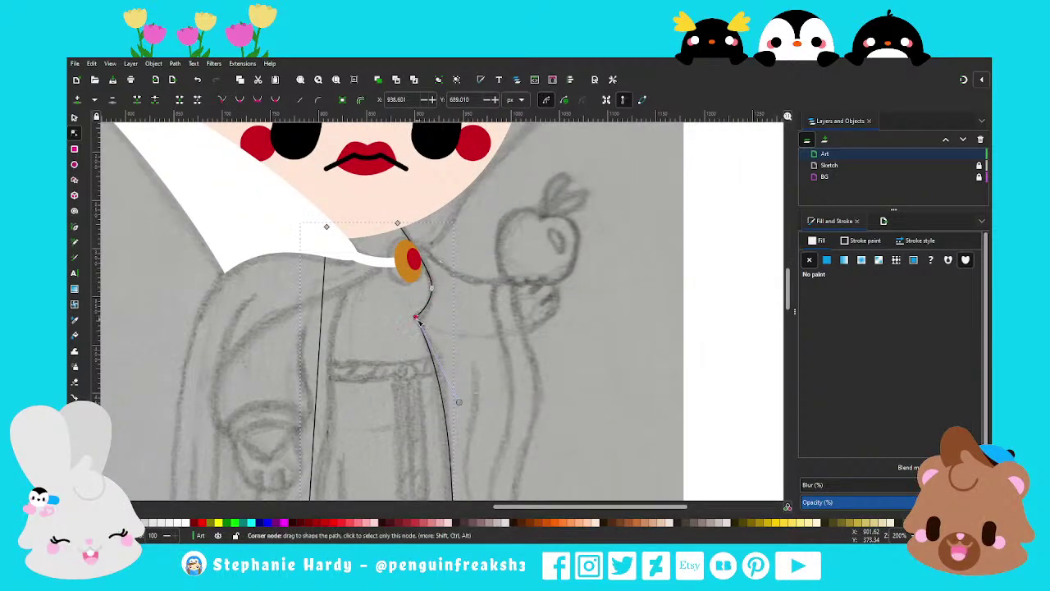
{"action": "left_click_drag", "start_coordinate": [416, 317], "coordinate": [421, 316]}
{"action": "left_click_drag", "start_coordinate": [465, 403], "coordinate": [451, 396]}
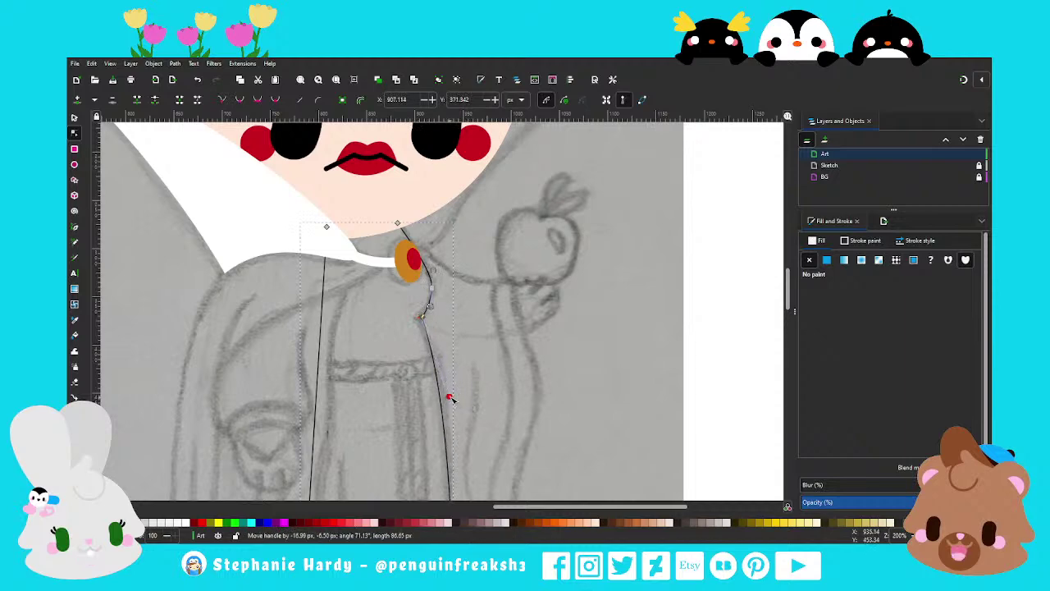
{"action": "key", "text": "s"}
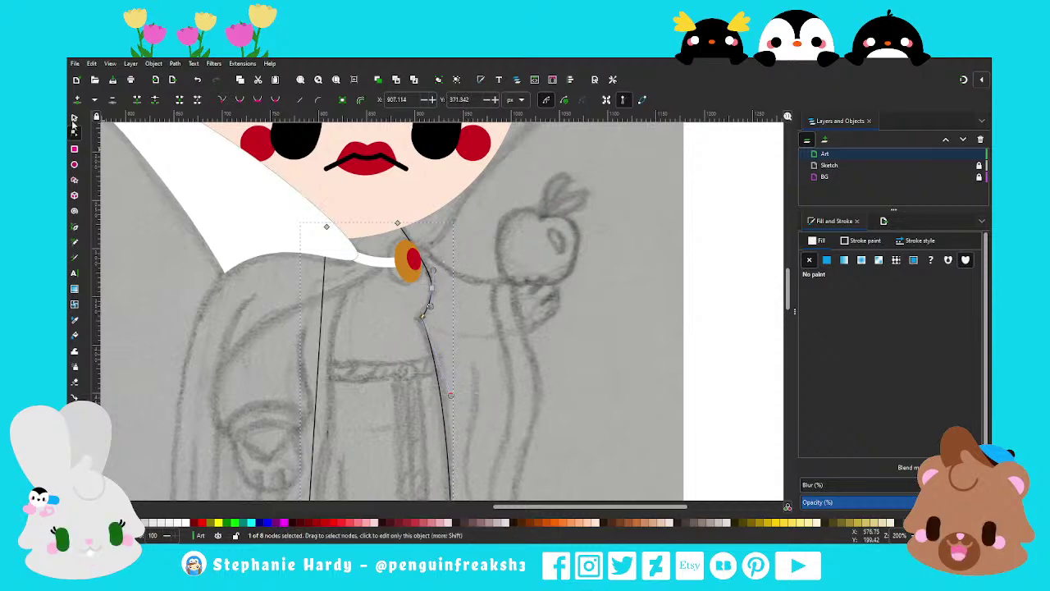
{"action": "key", "text": "Escape"}
Adjust the node just below the brooch so the outline curves around the jewel
{"action": "key", "text": "n"}
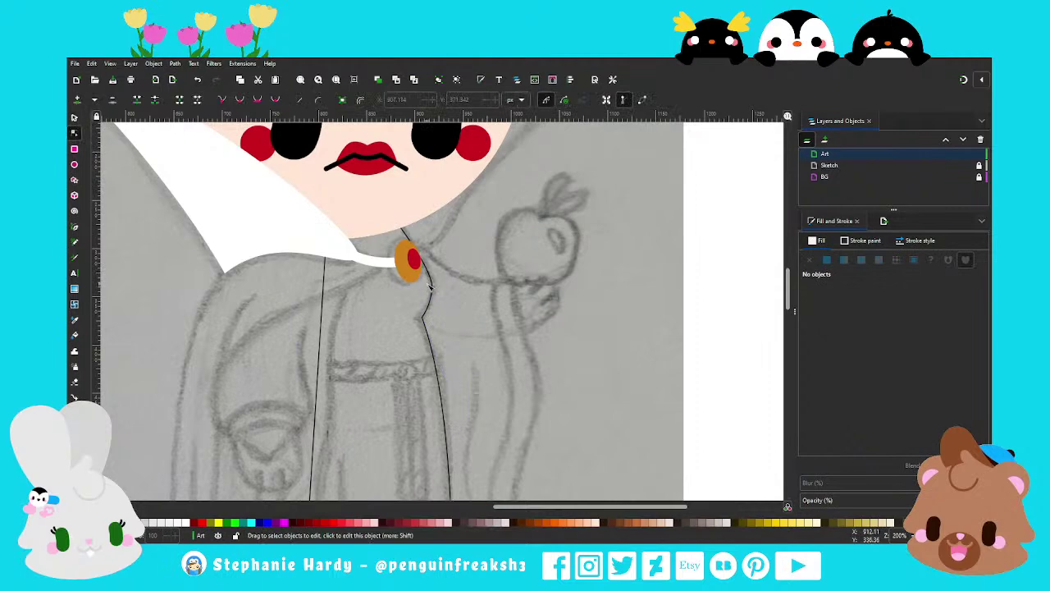
{"action": "left_click", "coordinate": [435, 283]}
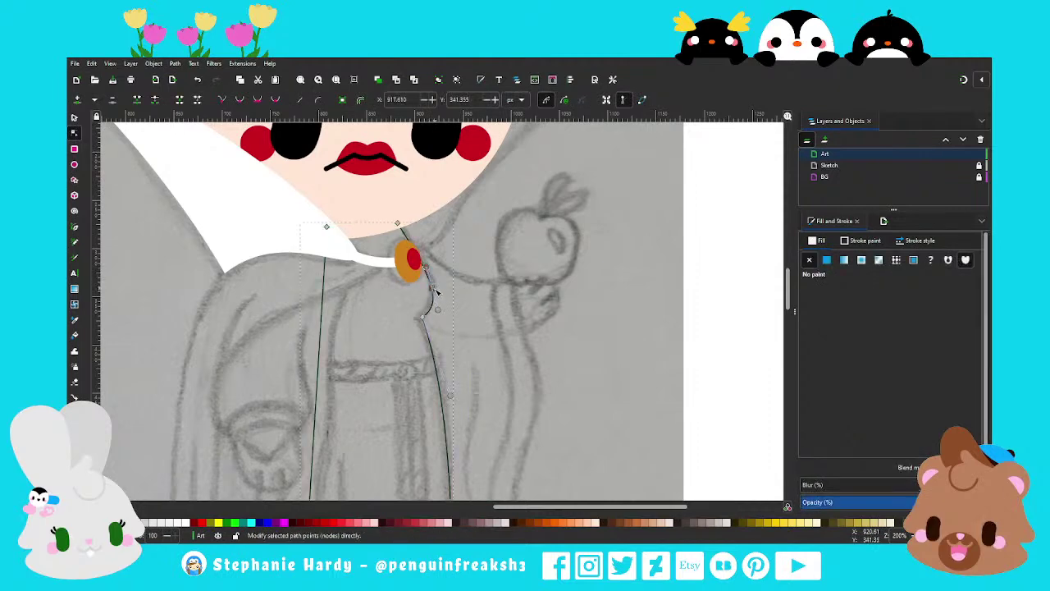
{"action": "mouse_move", "coordinate": [432, 296]}
{"action": "left_mouse_down"}
{"action": "mouse_move", "coordinate": [428, 277]}
{"action": "mouse_move", "coordinate": [436, 300]}
{"action": "left_mouse_up"}
{"action": "left_click", "coordinate": [73, 119]}
{"action": "key", "text": "Escape"}
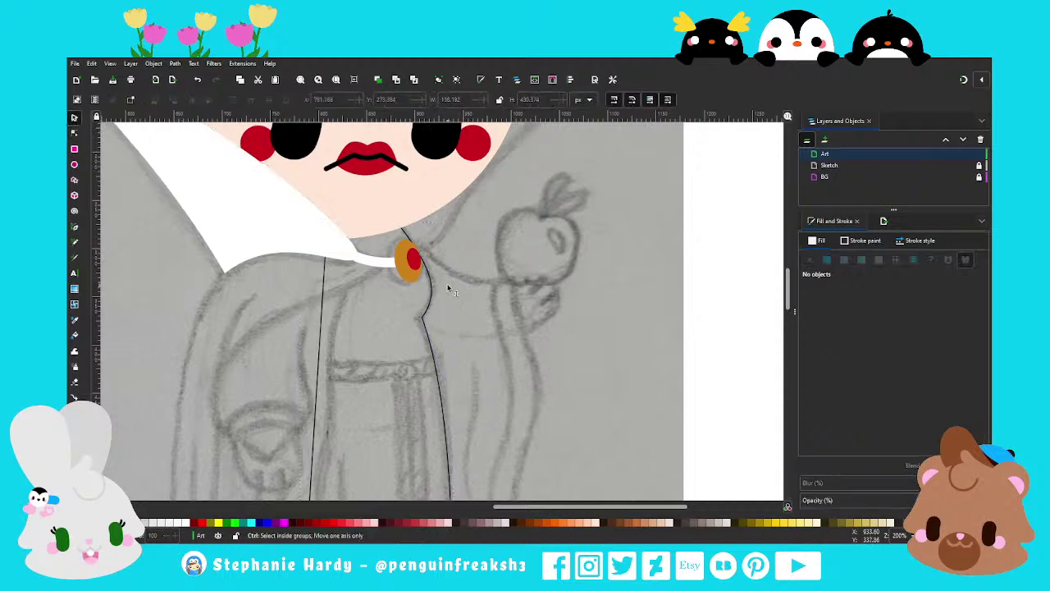
{"action": "scroll", "coordinate": [446, 286], "scroll_direction": "down", "scroll_amount": 1, "text": "ctrl"}
{"action": "scroll", "coordinate": [402, 320], "scroll_direction": "down", "scroll_amount": 1, "text": "ctrl"}
{"action": "scroll", "coordinate": [462, 335], "scroll_direction": "down", "scroll_amount": 1}
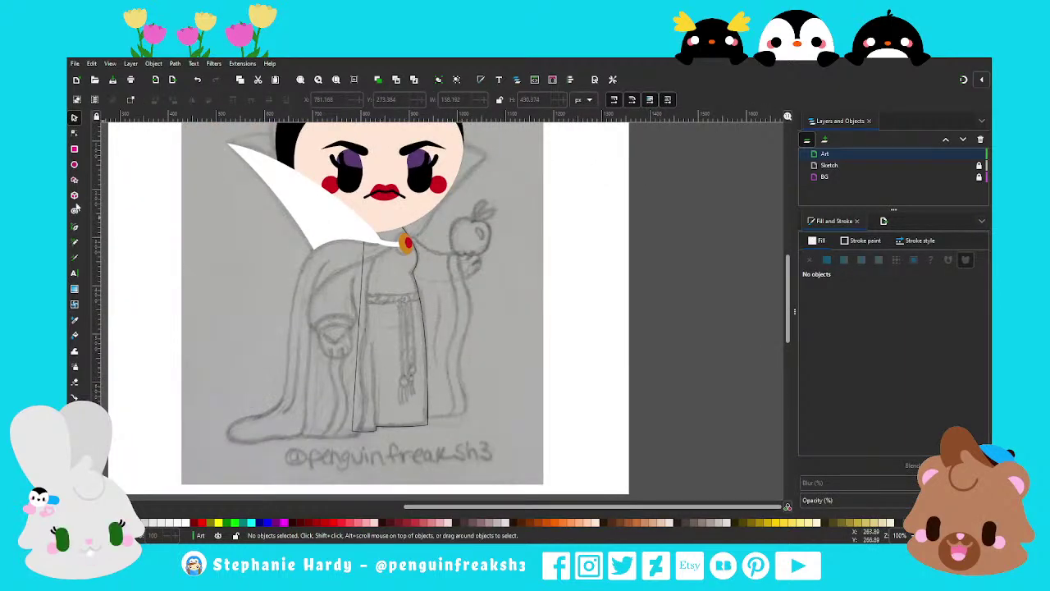
{"action": "left_click", "coordinate": [74, 238]}
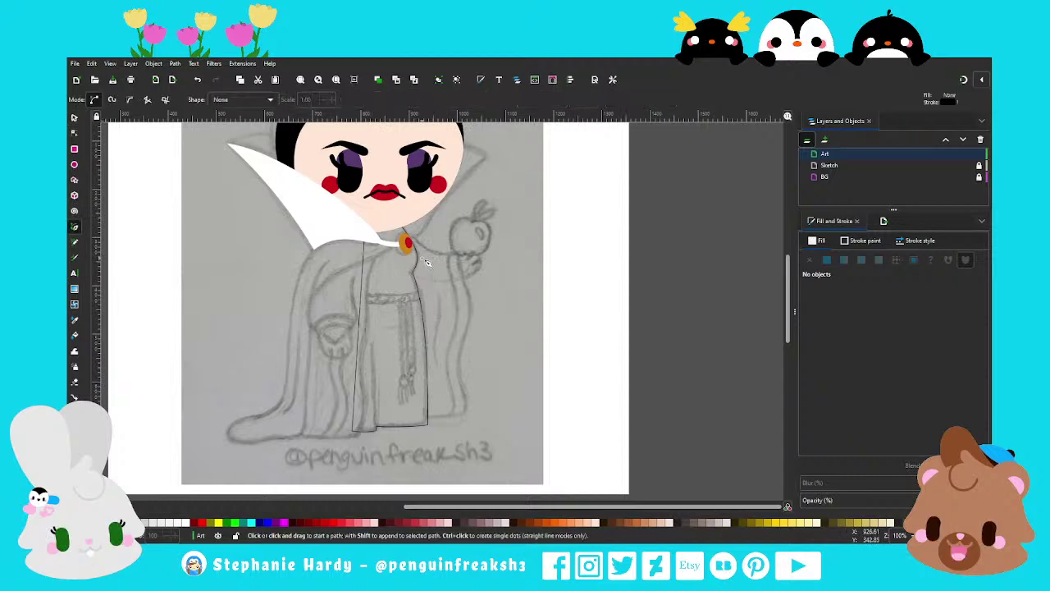
Draw a closed triangle path over the left sleeve cuff and hand with the Bezier pen
{"action": "scroll", "coordinate": [326, 309], "scroll_direction": "up", "scroll_amount": 1}
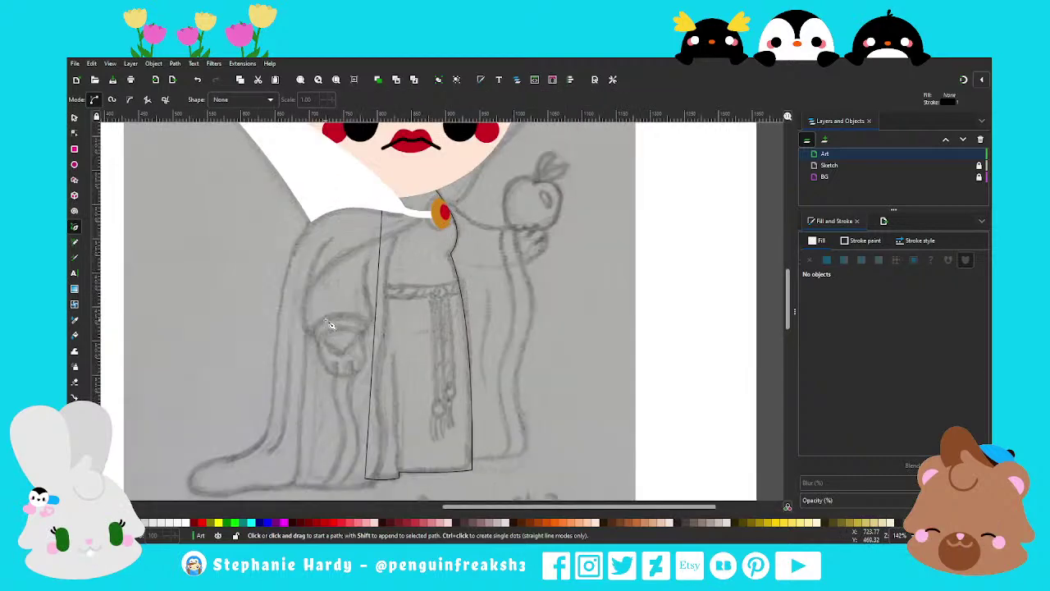
{"action": "scroll", "coordinate": [332, 340], "scroll_direction": "up", "scroll_amount": 1}
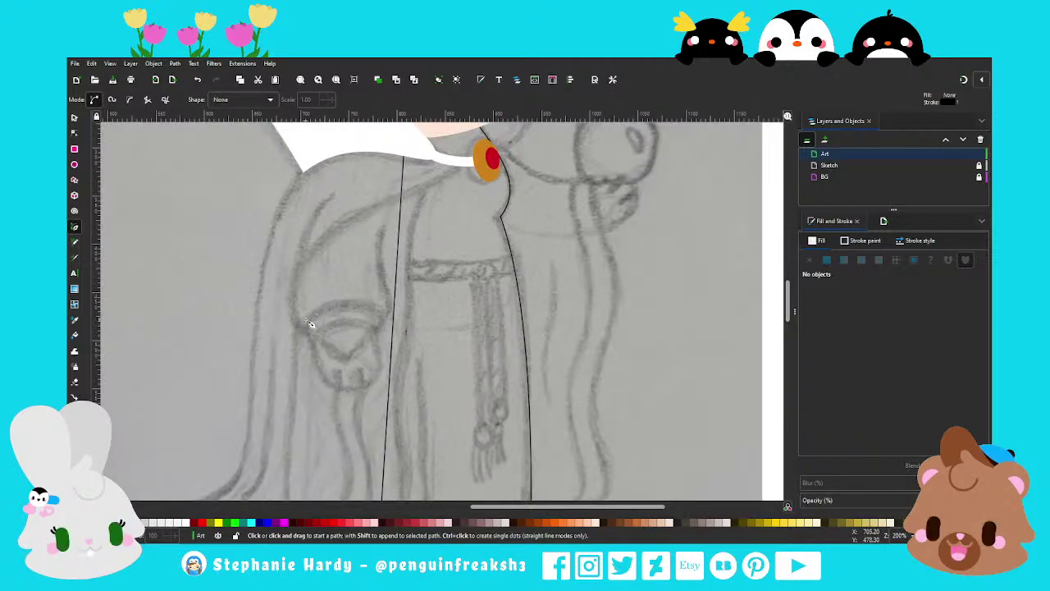
{"action": "left_click", "coordinate": [305, 319]}
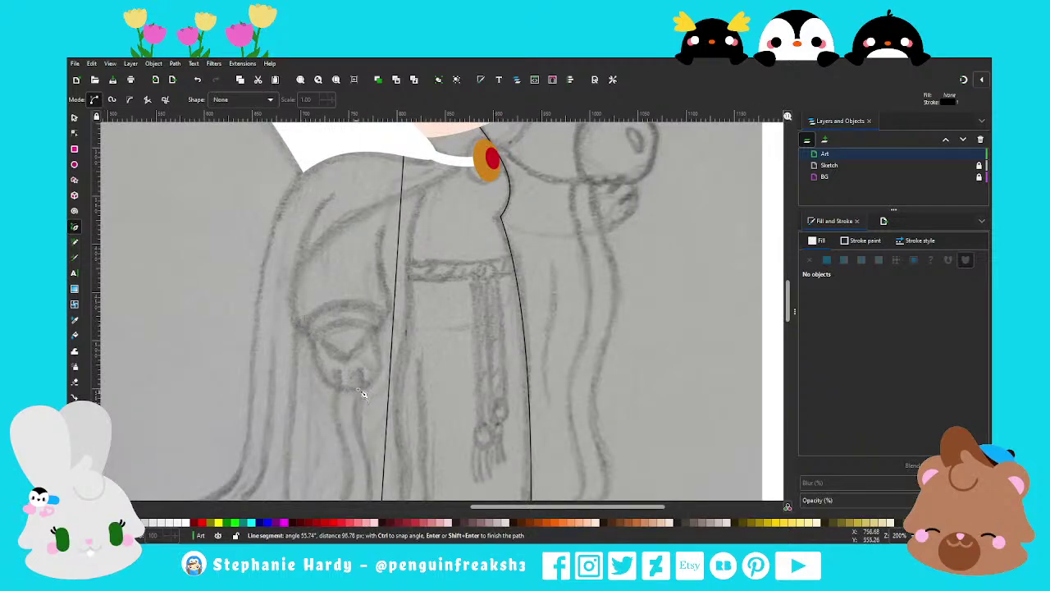
{"action": "left_click", "coordinate": [383, 320]}
{"action": "left_click", "coordinate": [305, 320]}
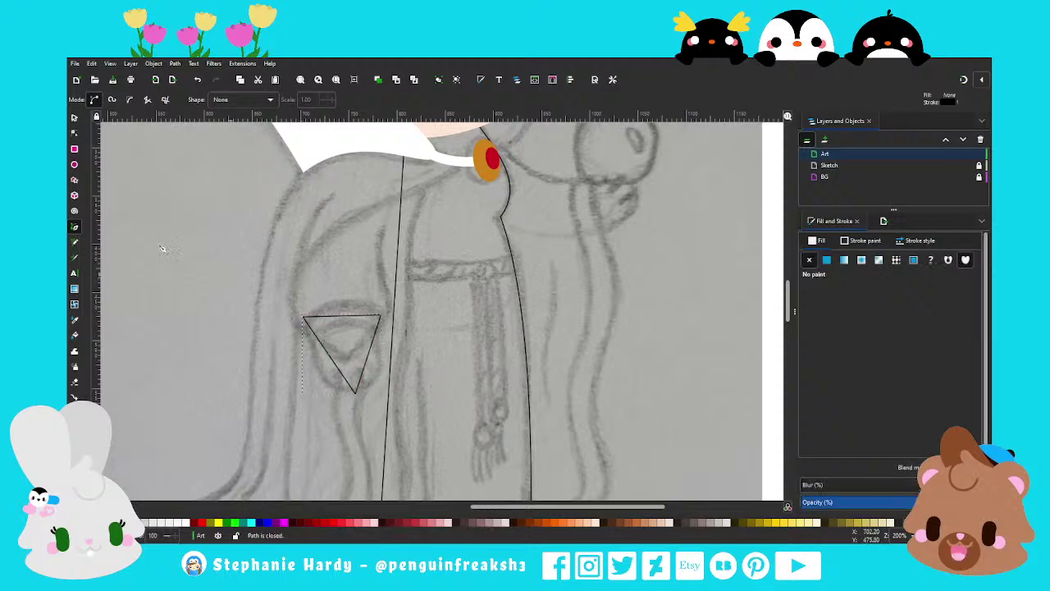
Smooth the triangle's bottom node and drag its segments into a rounded U with an arched top
{"action": "left_click", "coordinate": [74, 132]}
{"action": "left_click", "coordinate": [355, 392]}
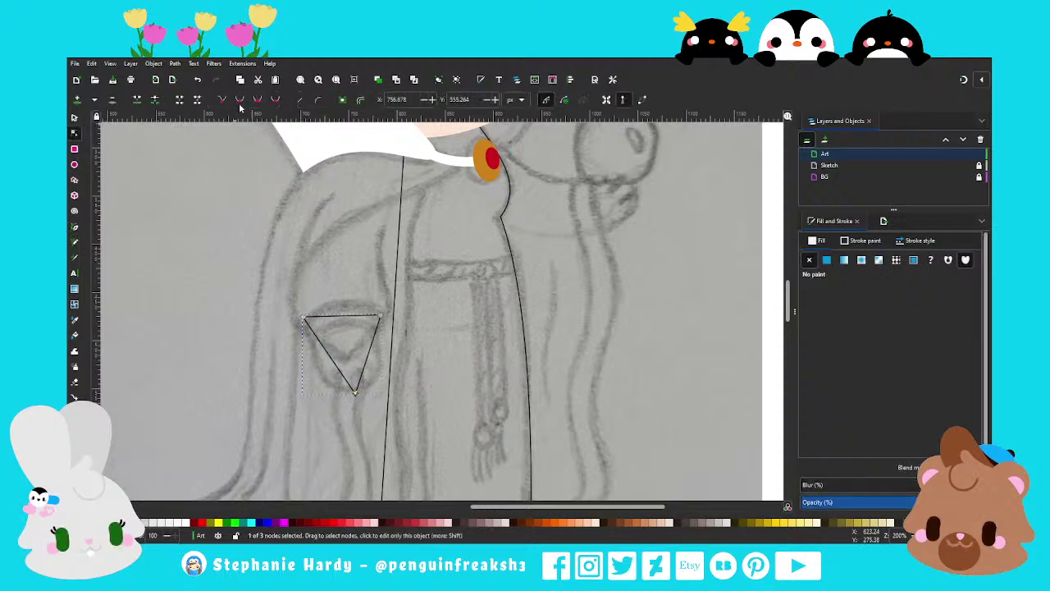
{"action": "left_click", "coordinate": [257, 99]}
{"action": "left_click_drag", "start_coordinate": [387, 393], "coordinate": [395, 388]}
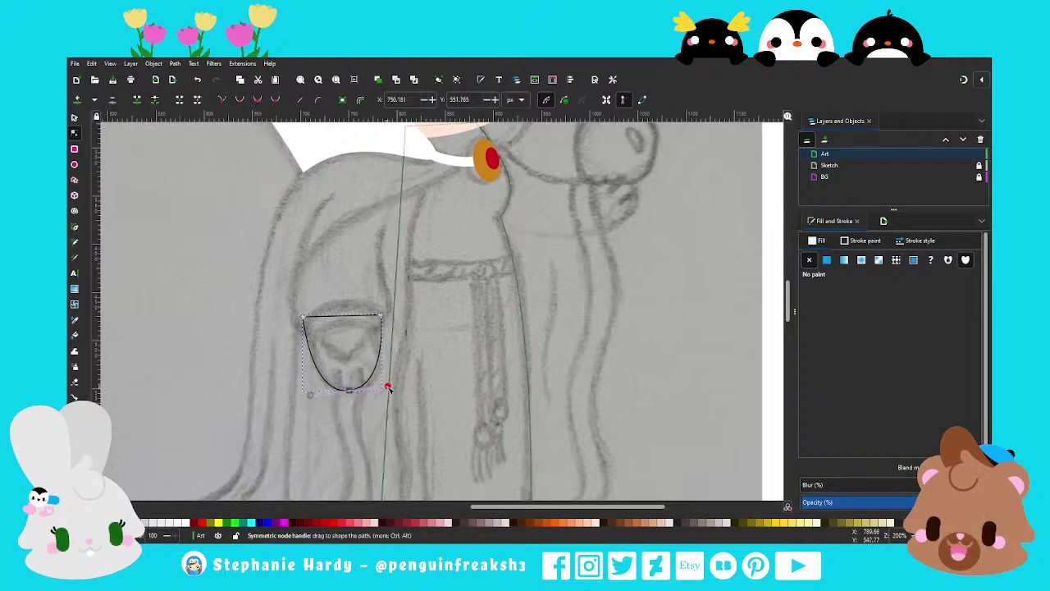
{"action": "left_click_drag", "start_coordinate": [348, 316], "coordinate": [350, 308]}
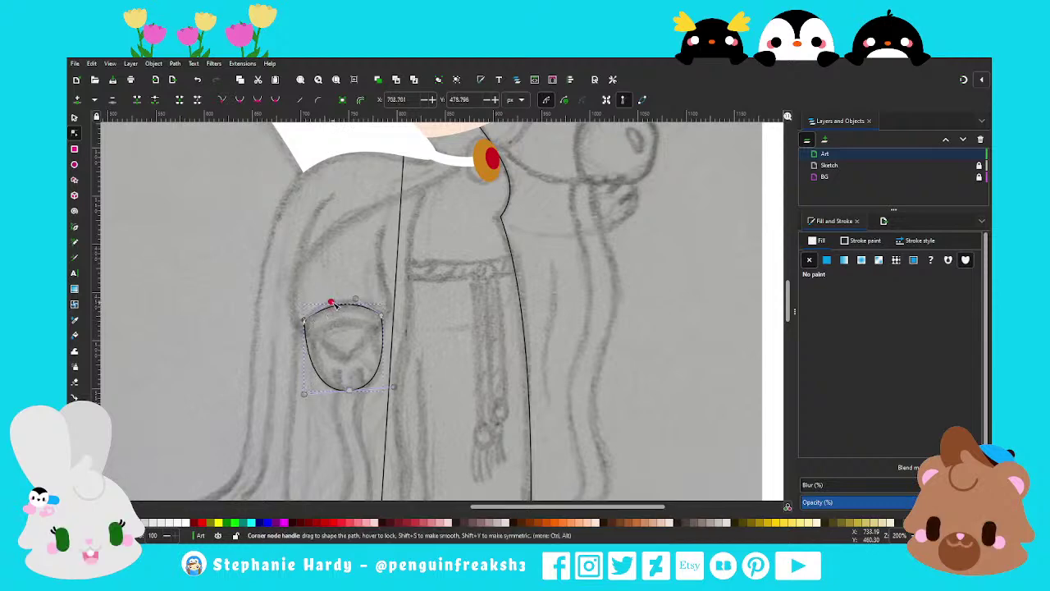
{"action": "mouse_move", "coordinate": [355, 300]}
{"action": "left_mouse_down"}
{"action": "mouse_move", "coordinate": [326, 307]}
{"action": "mouse_move", "coordinate": [358, 302]}
{"action": "left_mouse_up"}
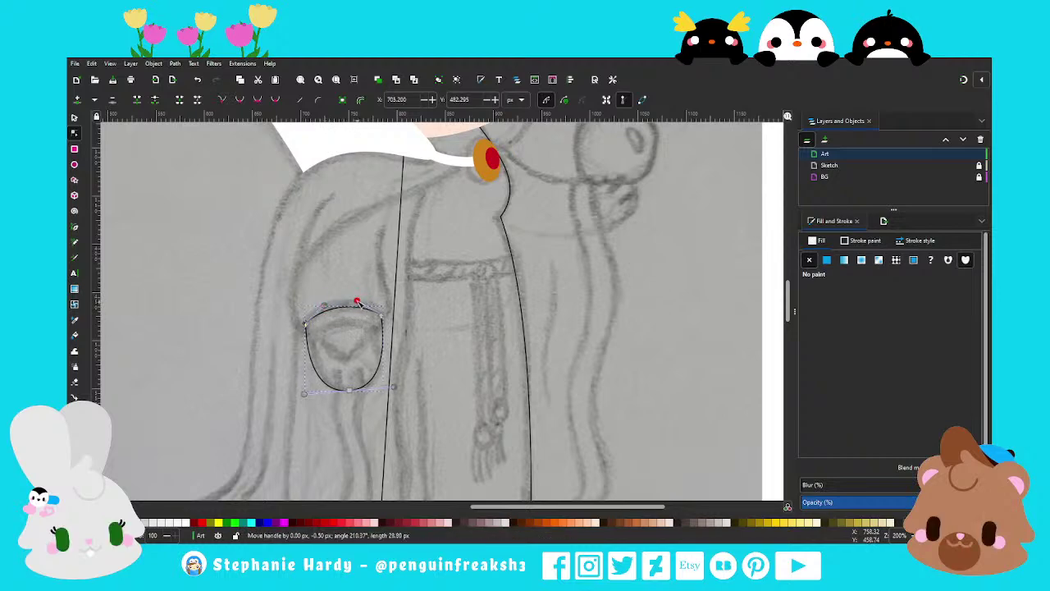
Draw a four-node band across the hand's top and curve its edges to fit
{"action": "left_click", "coordinate": [75, 230]}
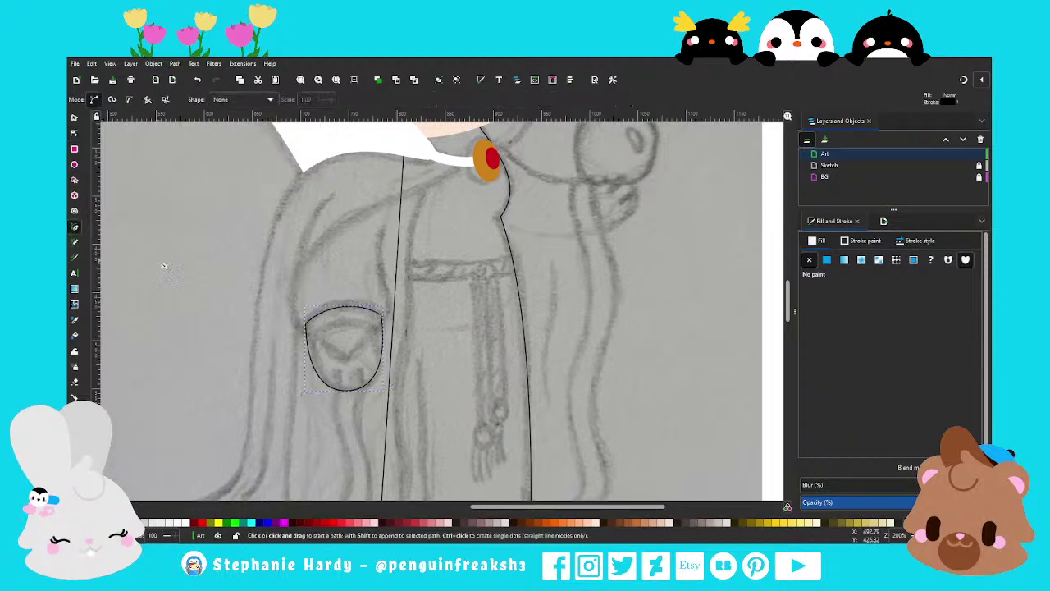
{"action": "left_click", "coordinate": [305, 345]}
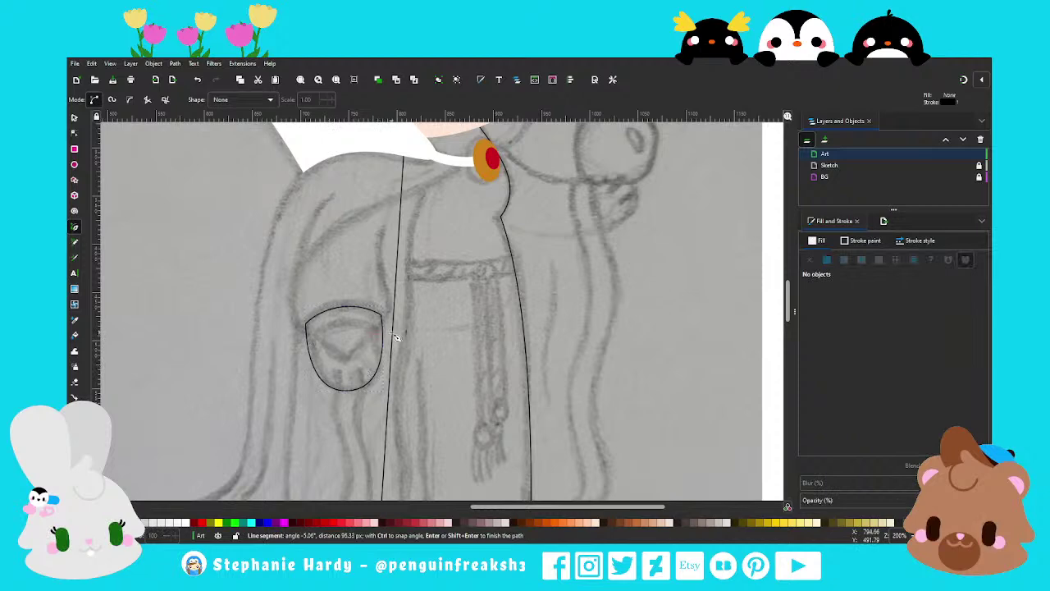
{"action": "left_click", "coordinate": [323, 296]}
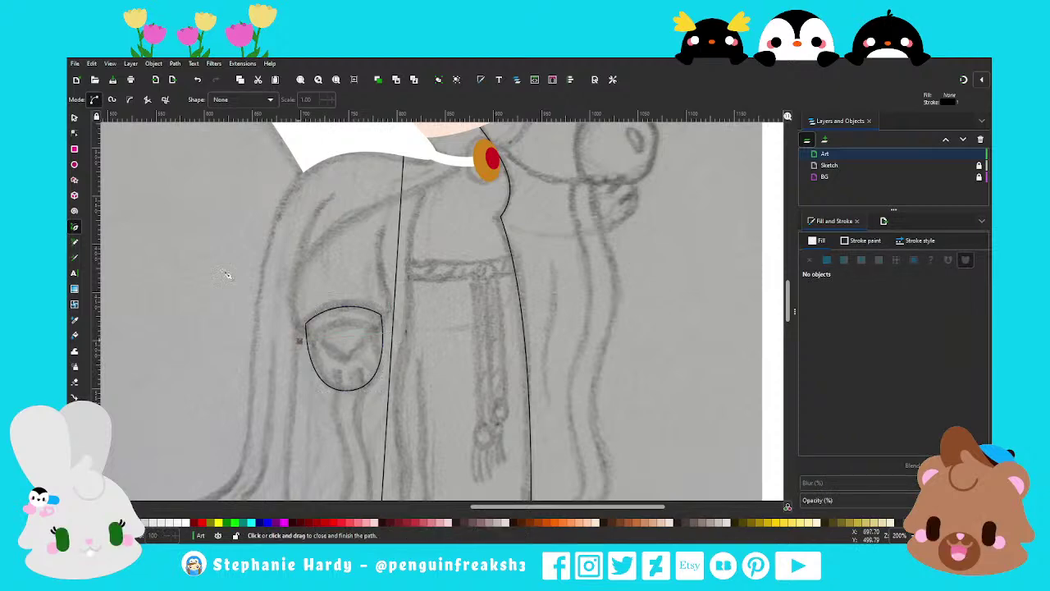
{"action": "left_click", "coordinate": [303, 339]}
{"action": "key", "text": "n"}
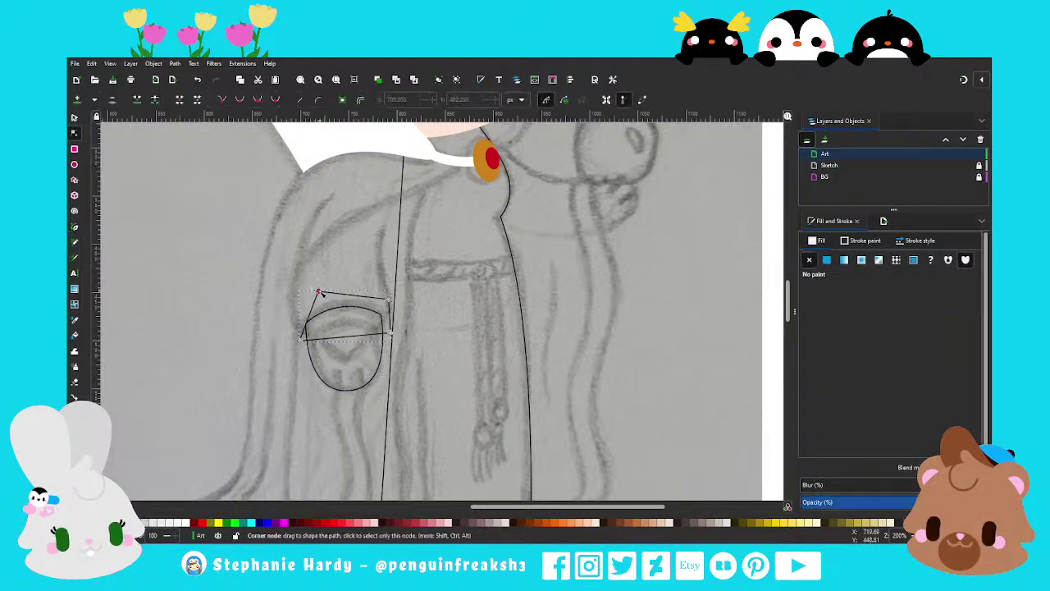
{"action": "left_click_drag", "start_coordinate": [320, 292], "coordinate": [296, 310]}
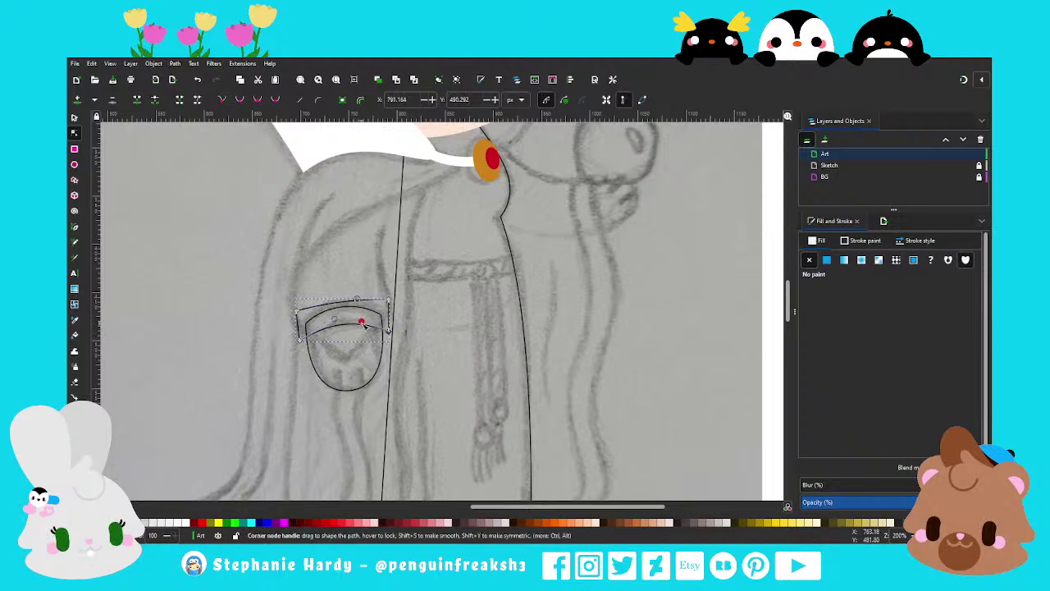
{"action": "left_click_drag", "start_coordinate": [334, 319], "coordinate": [337, 323]}
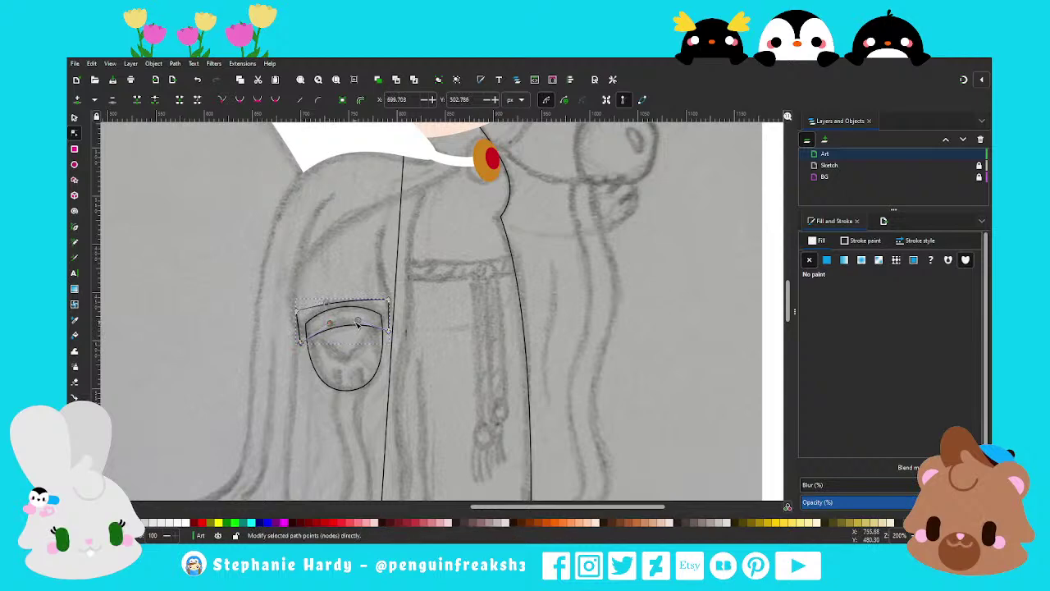
{"action": "left_click_drag", "start_coordinate": [358, 319], "coordinate": [361, 322]}
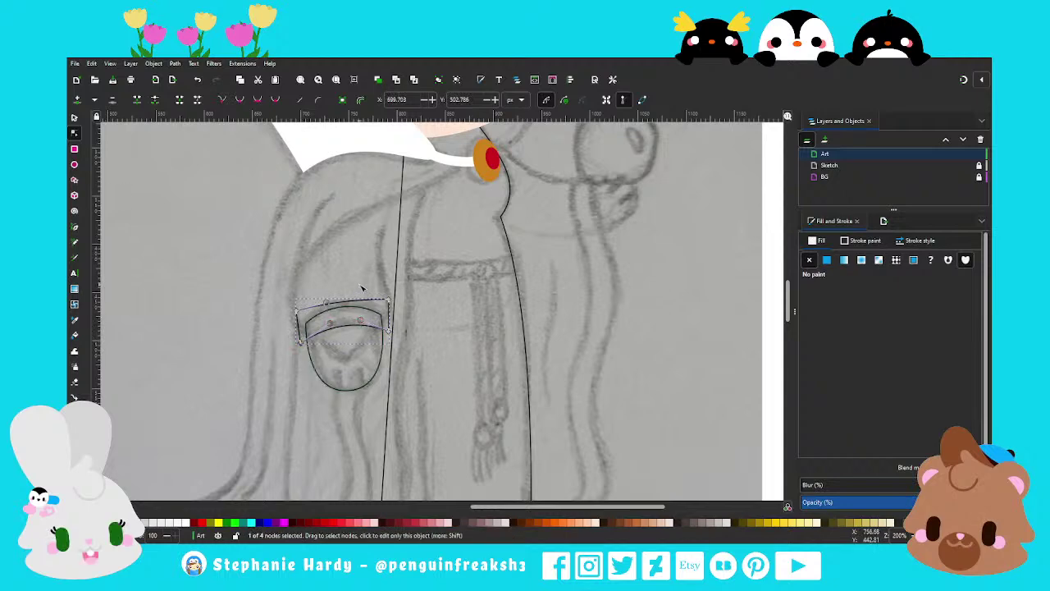
Give the cuff band a flat white fill
{"action": "left_click", "coordinate": [859, 241]}
{"action": "left_click", "coordinate": [817, 241]}
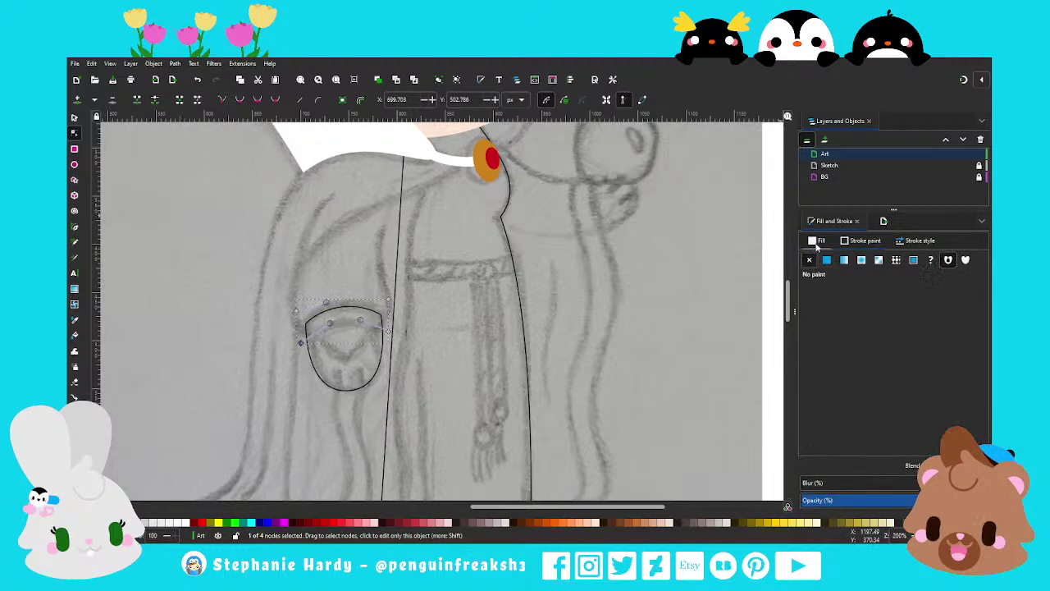
{"action": "left_click", "coordinate": [826, 260]}
{"action": "left_click_drag", "start_coordinate": [880, 336], "coordinate": [875, 351]}
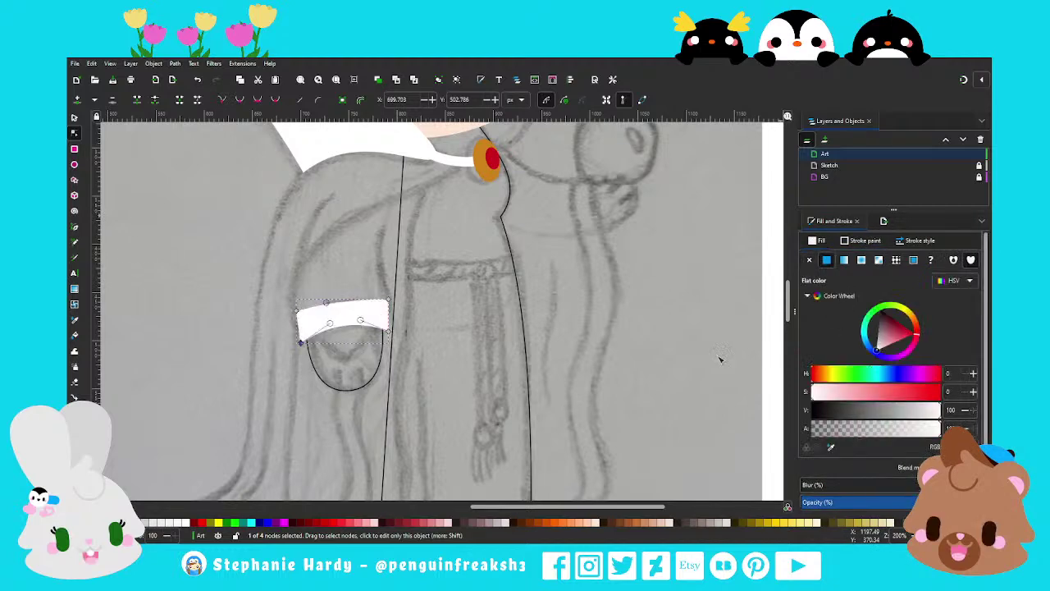
{"action": "left_click", "coordinate": [74, 118]}
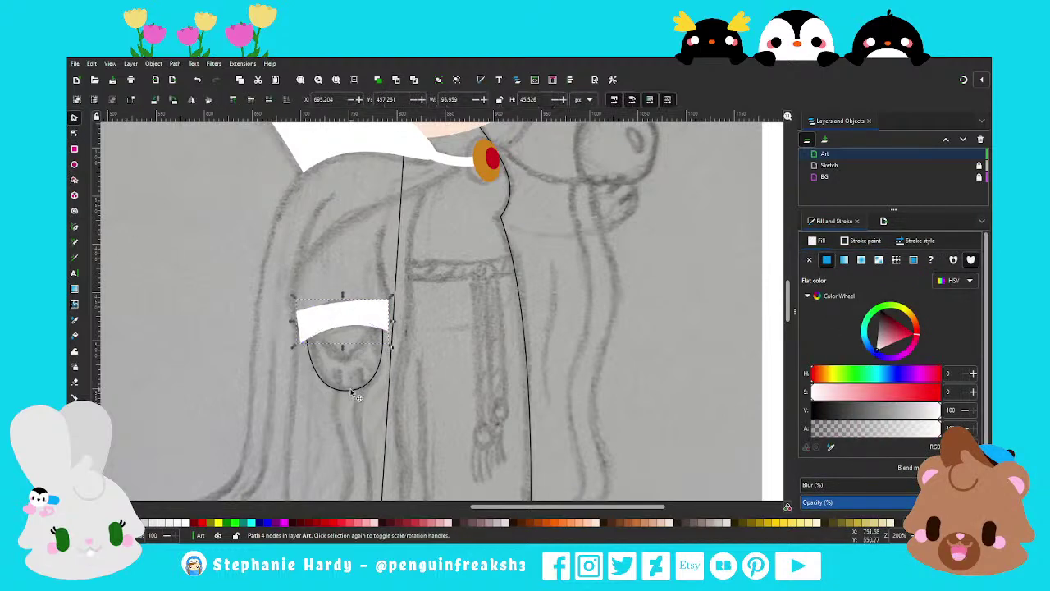
{"action": "left_click", "coordinate": [74, 229]}
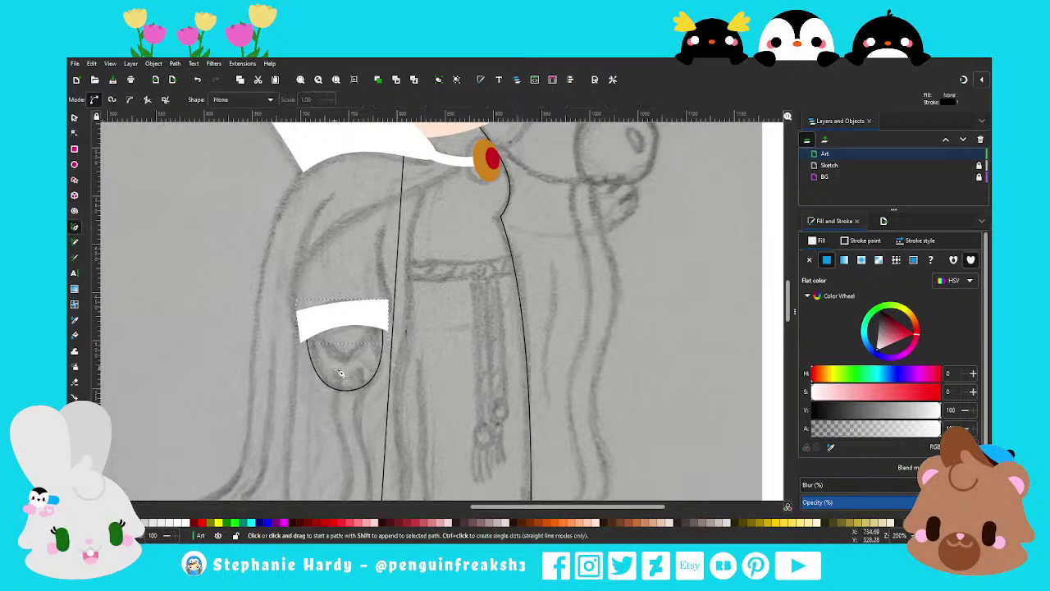
Draw a 5 px black finger line, duplicate it rightward as a second finger, then select the hand outline
{"action": "left_click", "coordinate": [341, 374]}
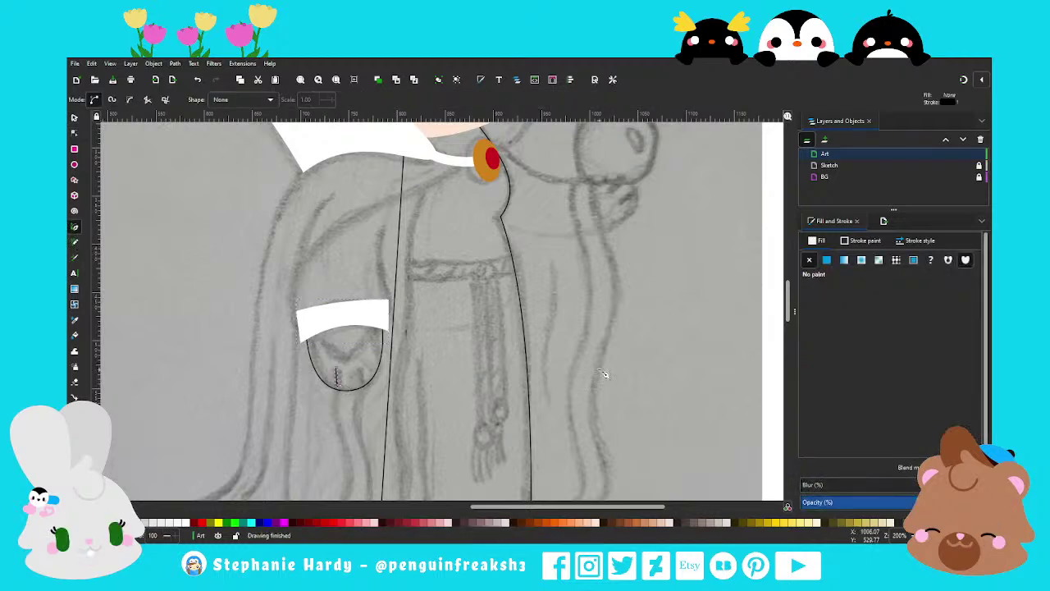
{"action": "key", "text": "Return"}
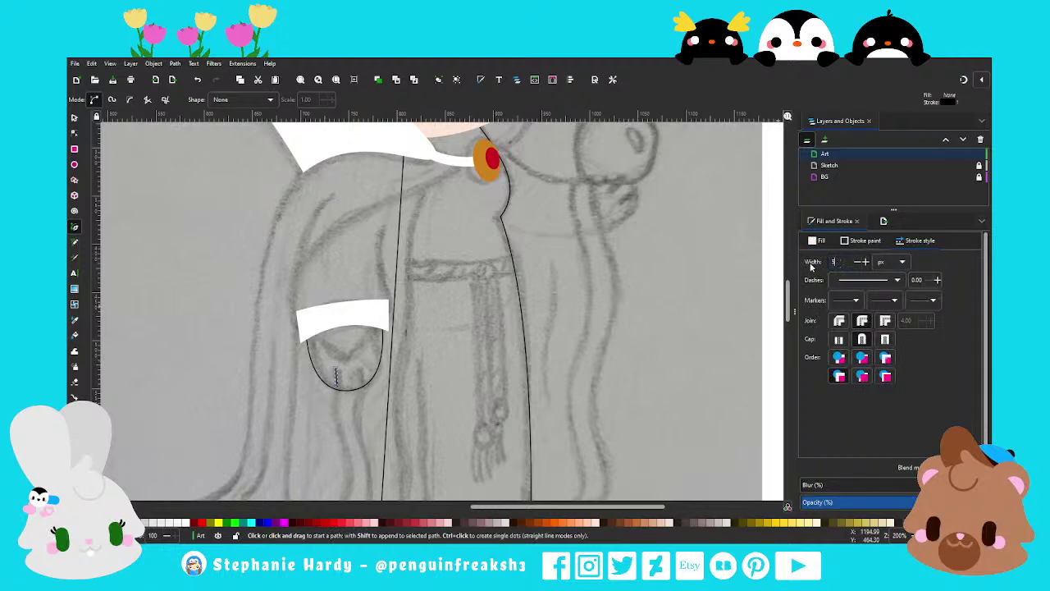
{"action": "key", "text": "Return"}
{"action": "key", "text": "s"}
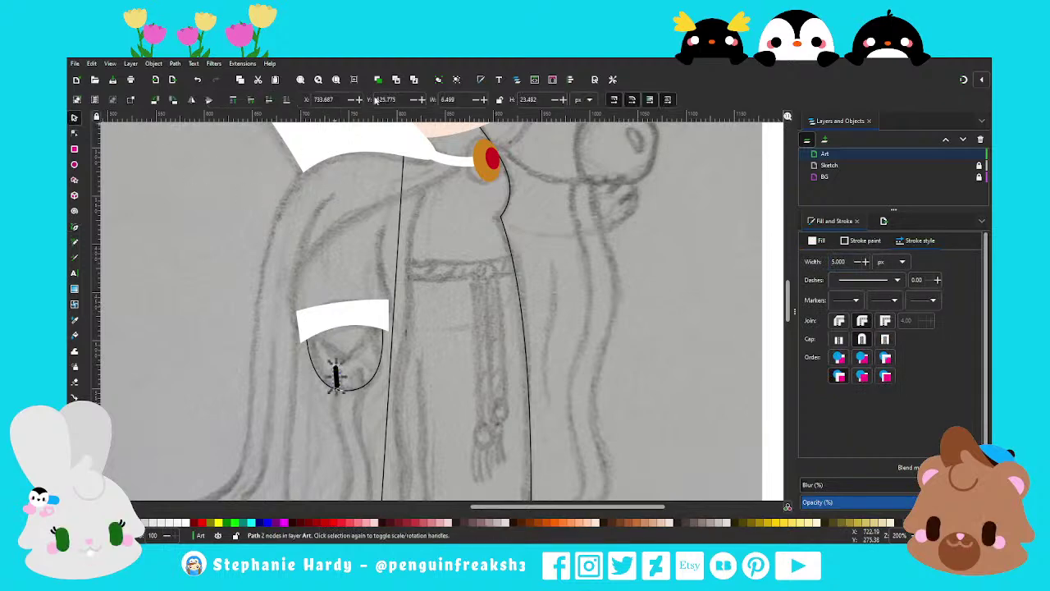
{"action": "key", "text": "ctrl+d"}
{"action": "left_click_drag", "start_coordinate": [335, 376], "coordinate": [369, 385]}
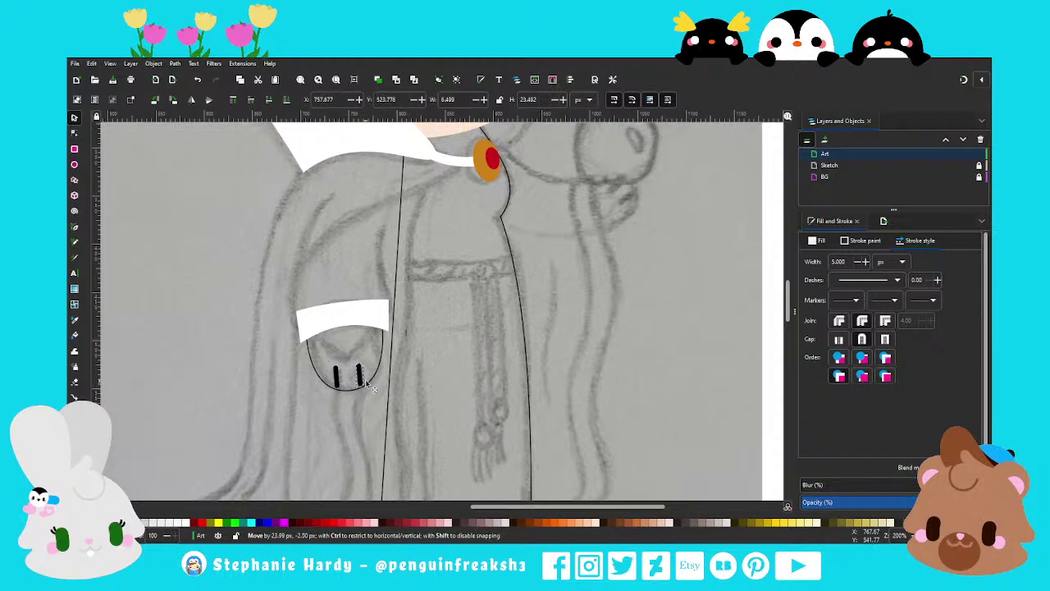
{"action": "left_click", "coordinate": [343, 370]}
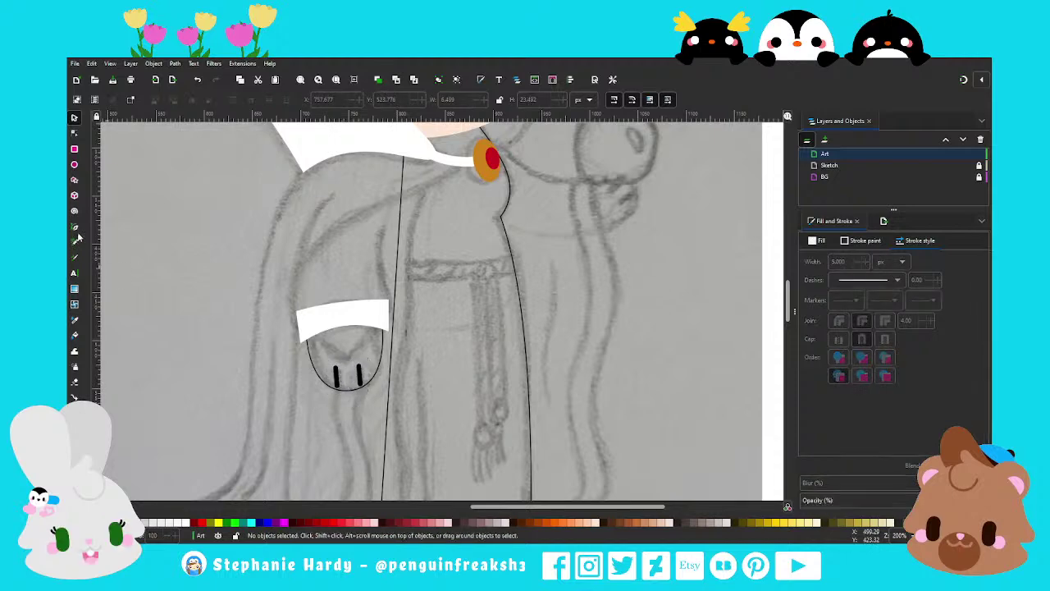
{"action": "left_click", "coordinate": [341, 389]}
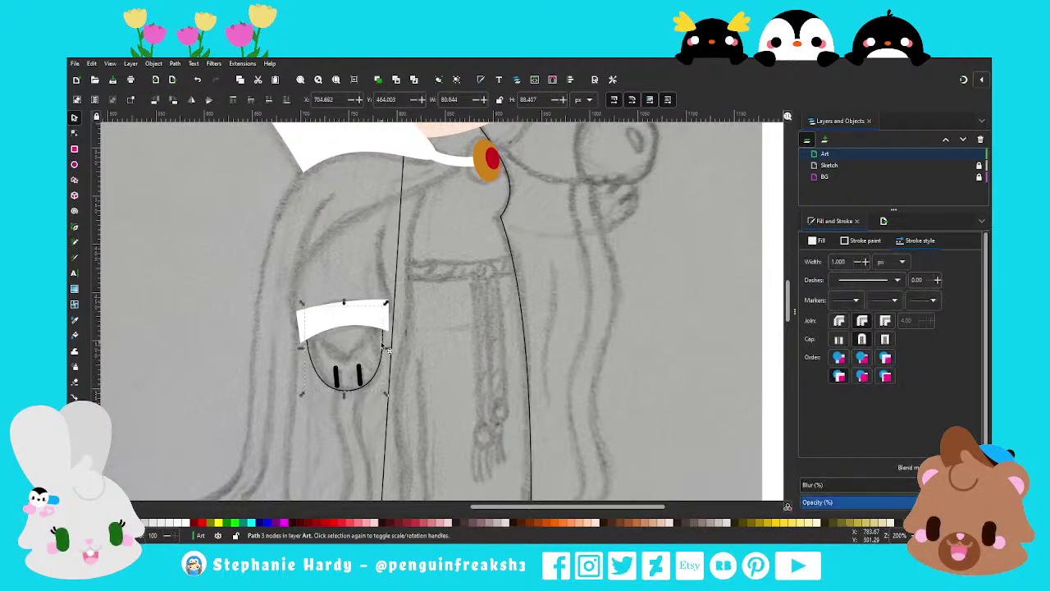
{"action": "left_click", "coordinate": [74, 227]}
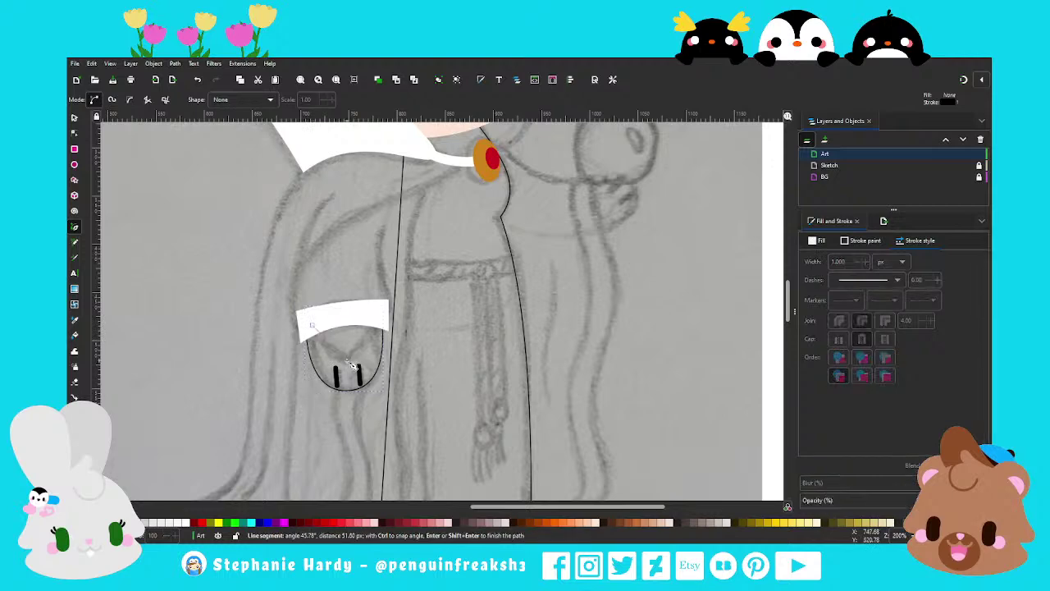
Draw a small triangle inside the white cuff and fill it dark purple with the dropper
{"action": "left_click", "coordinate": [371, 322]}
{"action": "left_click", "coordinate": [312, 324]}
{"action": "left_click", "coordinate": [347, 359]}
{"action": "left_click", "coordinate": [371, 321]}
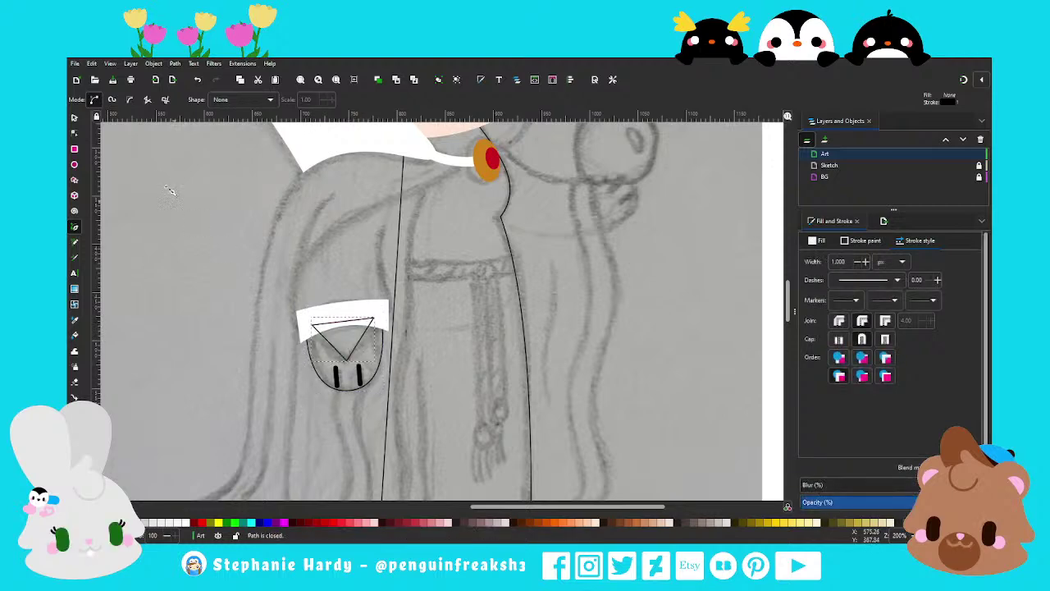
{"action": "left_click", "coordinate": [817, 240]}
{"action": "left_click", "coordinate": [826, 259]}
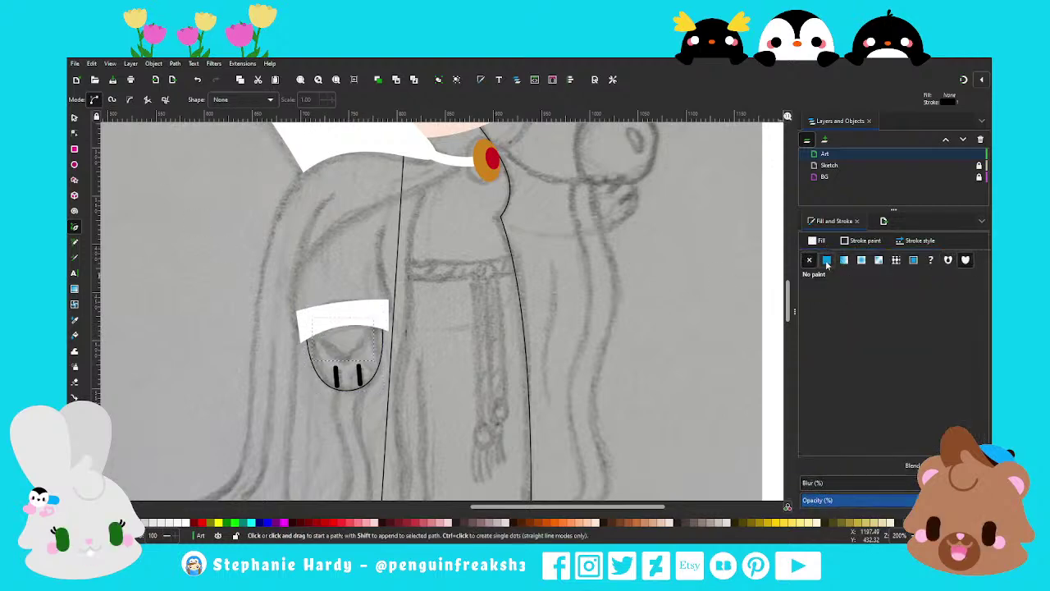
{"action": "scroll", "coordinate": [419, 284], "scroll_direction": "down", "scroll_amount": 3, "text": "ctrl"}
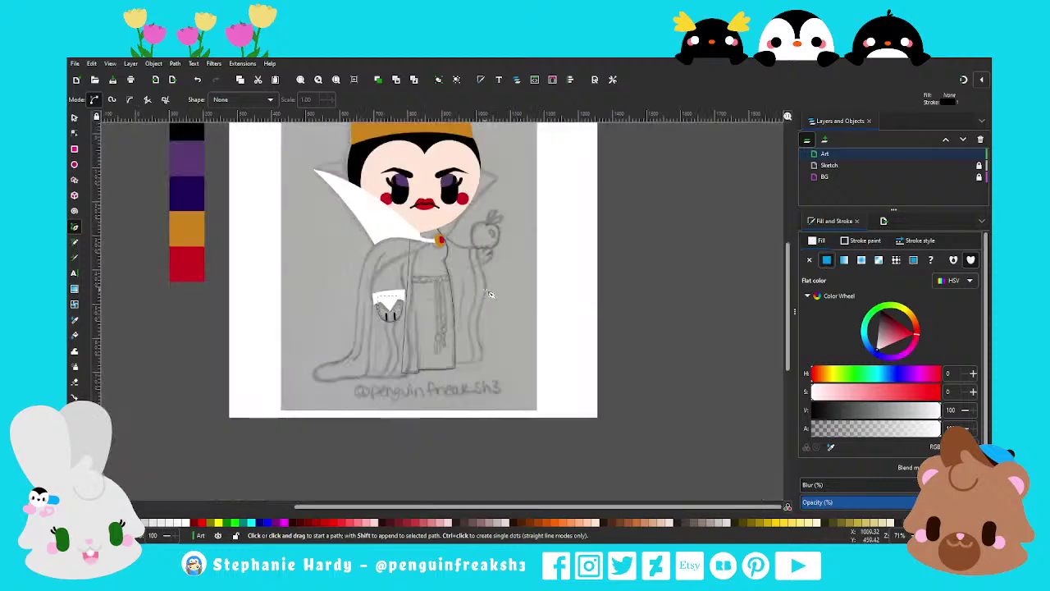
{"action": "key", "text": "d"}
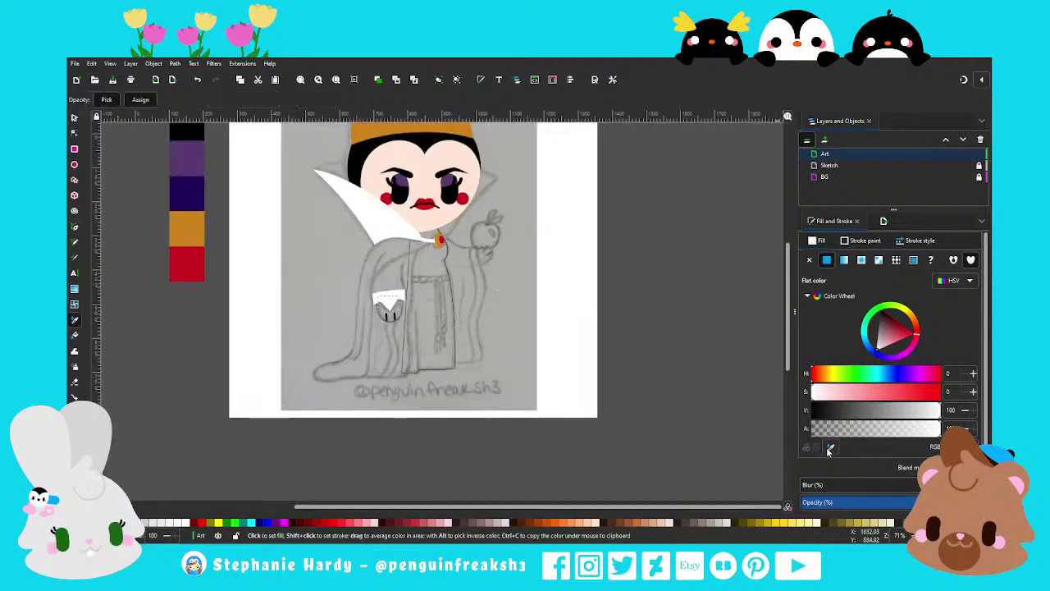
{"action": "left_click", "coordinate": [187, 156]}
{"action": "scroll", "coordinate": [394, 316], "scroll_direction": "up", "scroll_amount": 1, "text": "ctrl"}
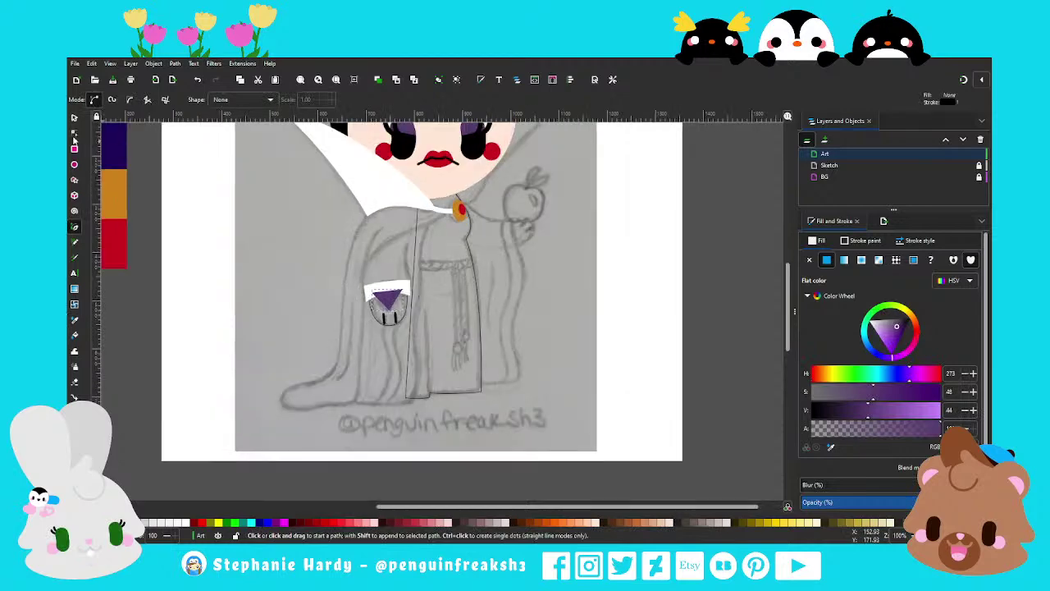
Fill the hand shape with the face's peach skin tone using the dropper
{"action": "key", "text": "s"}
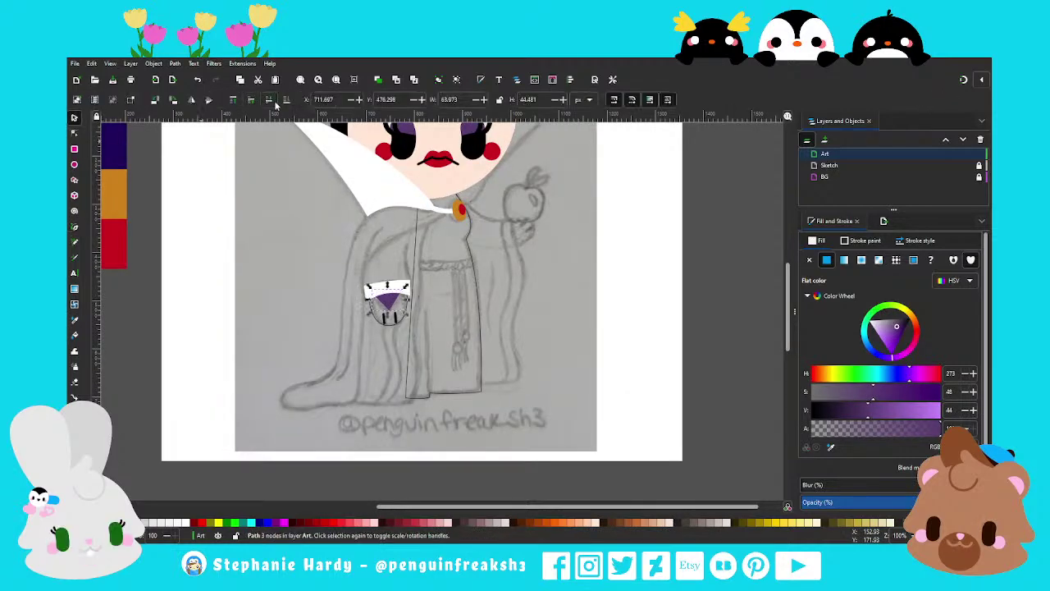
{"action": "key", "text": "Escape"}
{"action": "scroll", "coordinate": [308, 326], "scroll_direction": "up", "scroll_amount": 2, "text": "ctrl"}
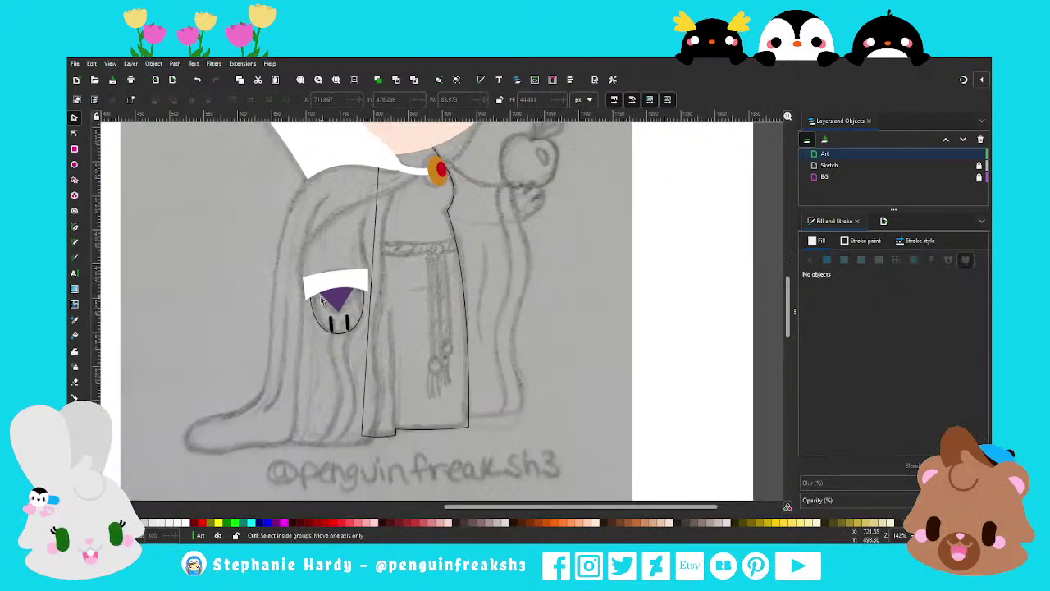
{"action": "left_click", "coordinate": [310, 325]}
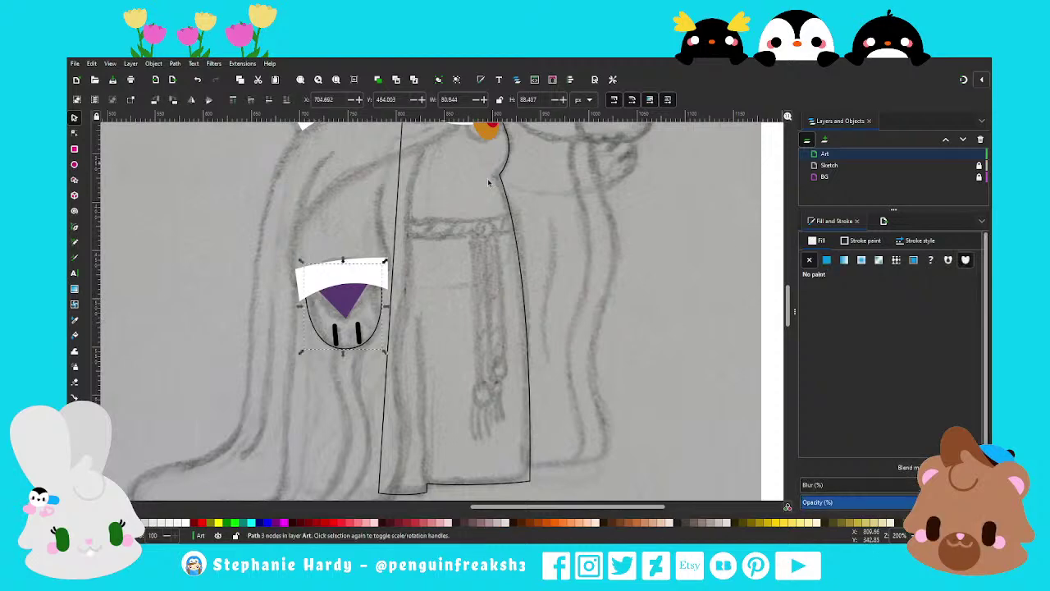
{"action": "left_click", "coordinate": [826, 259]}
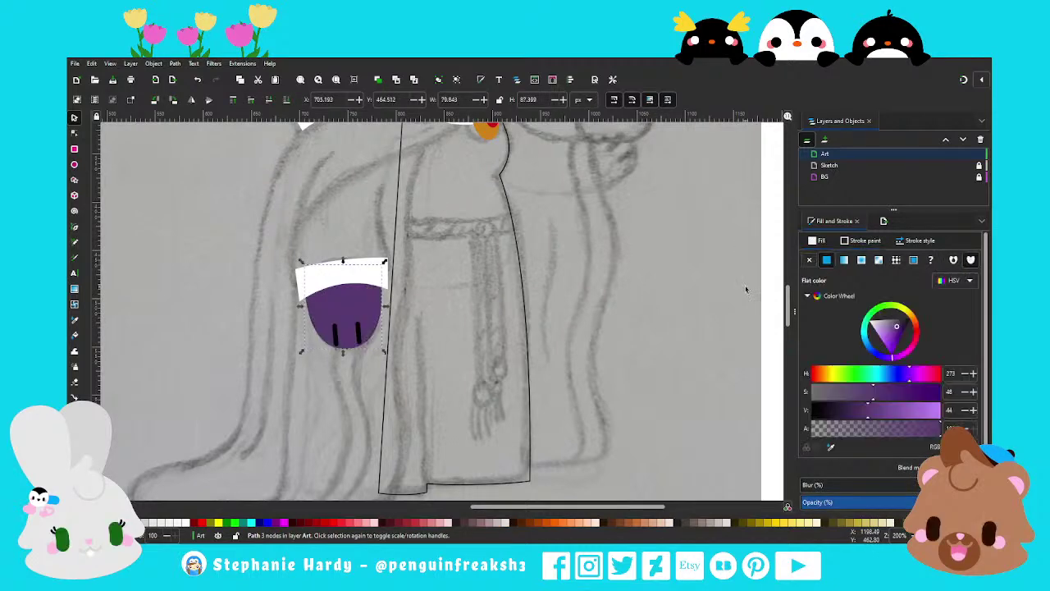
{"action": "scroll", "coordinate": [510, 348], "scroll_direction": "down", "scroll_amount": 1, "text": "ctrl"}
{"action": "scroll", "coordinate": [510, 349], "scroll_direction": "down", "scroll_amount": 1, "text": "ctrl"}
{"action": "left_click", "coordinate": [828, 447]}
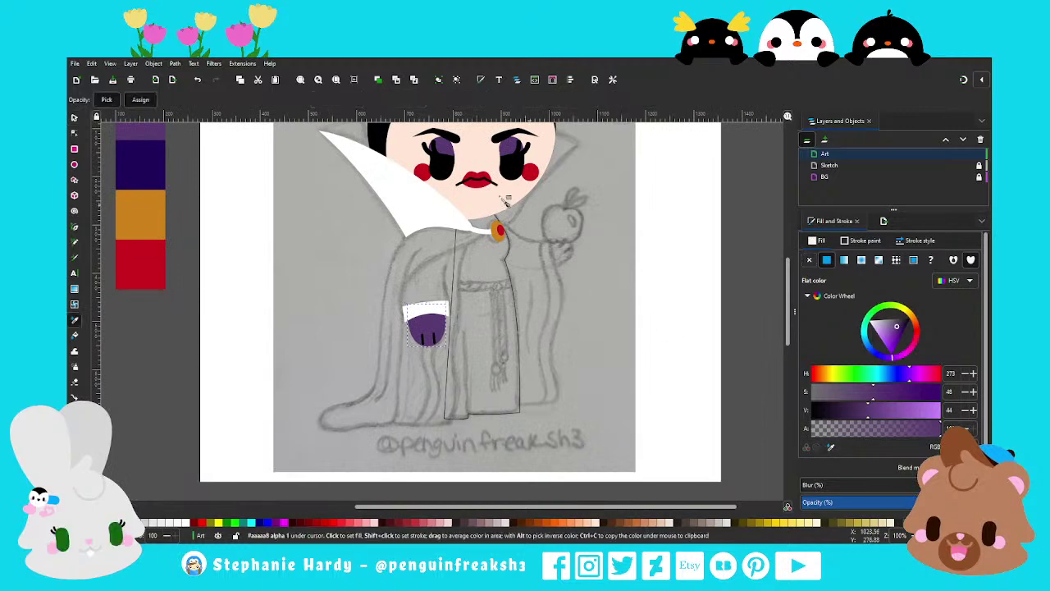
{"action": "left_click", "coordinate": [491, 204]}
{"action": "scroll", "coordinate": [456, 342], "scroll_direction": "up", "scroll_amount": 2, "text": "ctrl"}
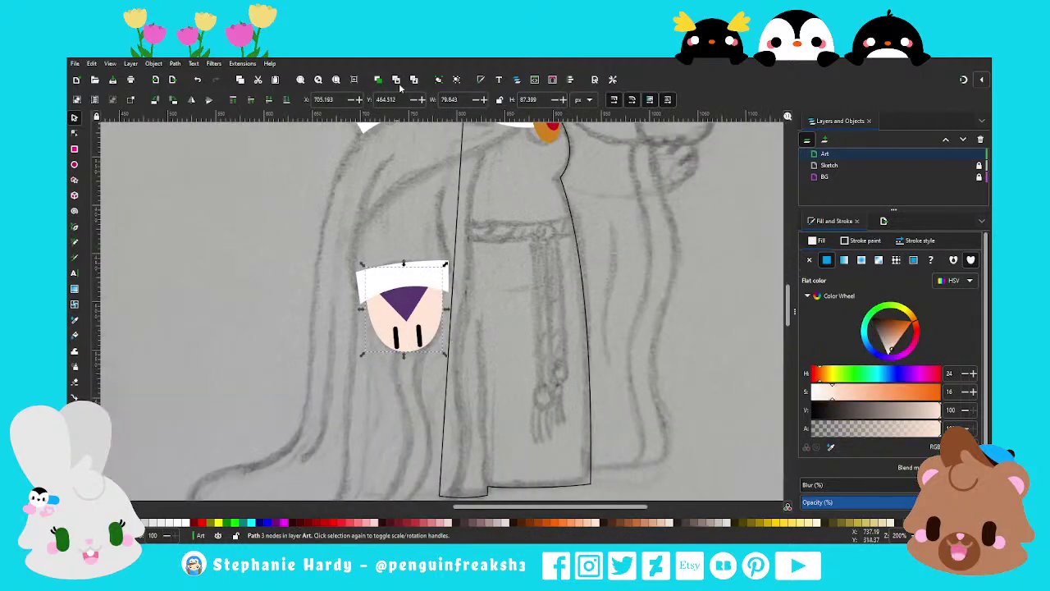
{"action": "key", "text": "ctrl+alt+v"}
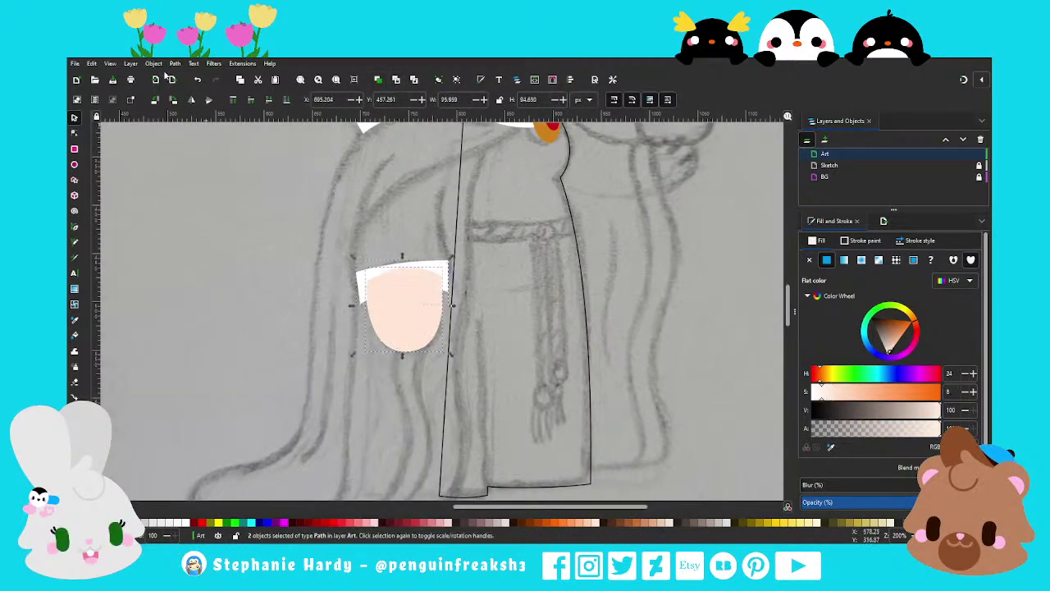
{"action": "key", "text": "ctrl+z"}
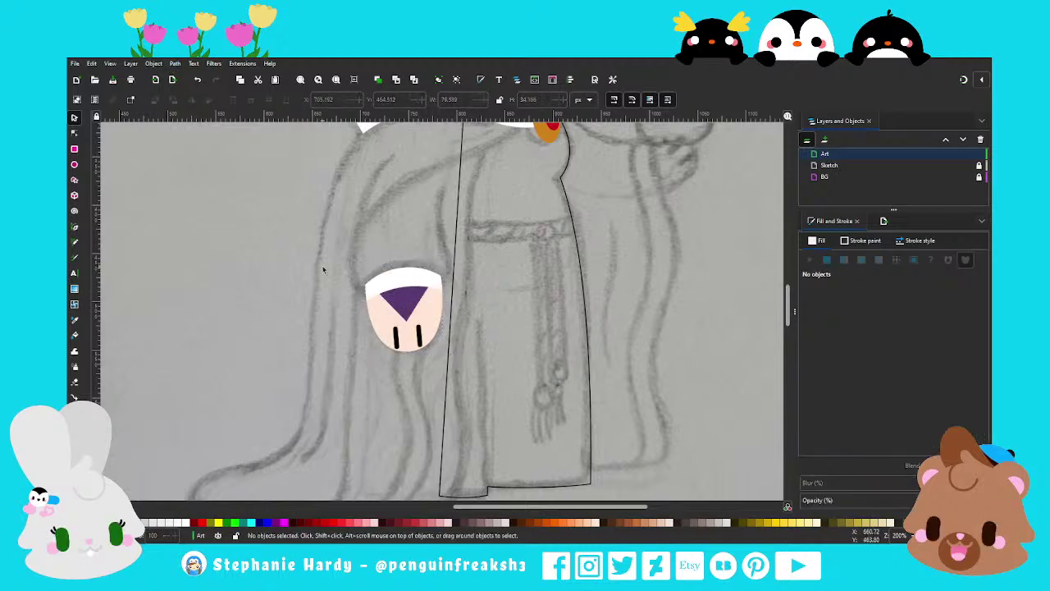
{"action": "scroll", "coordinate": [331, 309], "scroll_direction": "down", "scroll_amount": 1, "text": "ctrl"}
{"action": "scroll", "coordinate": [331, 309], "scroll_direction": "down", "scroll_amount": 1, "text": "ctrl"}
{"action": "scroll", "coordinate": [333, 307], "scroll_direction": "down", "scroll_amount": 1, "text": "ctrl"}
{"action": "scroll", "coordinate": [463, 326], "scroll_direction": "up", "scroll_amount": 1}
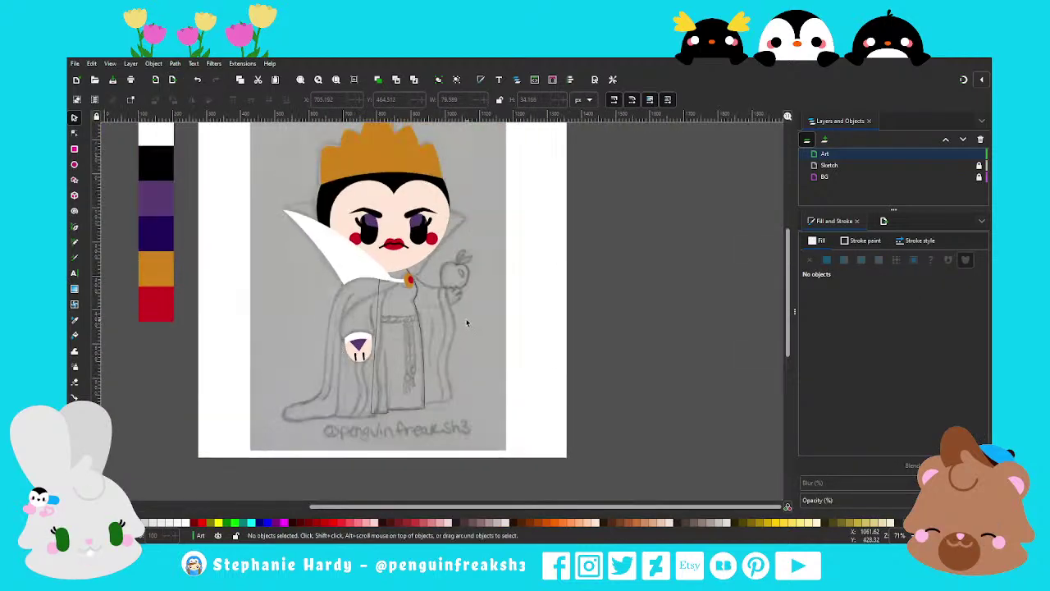
{"action": "scroll", "coordinate": [392, 376], "scroll_direction": "up", "scroll_amount": 1, "text": "ctrl"}
{"action": "scroll", "coordinate": [410, 357], "scroll_direction": "down", "scroll_amount": 1, "text": "ctrl"}
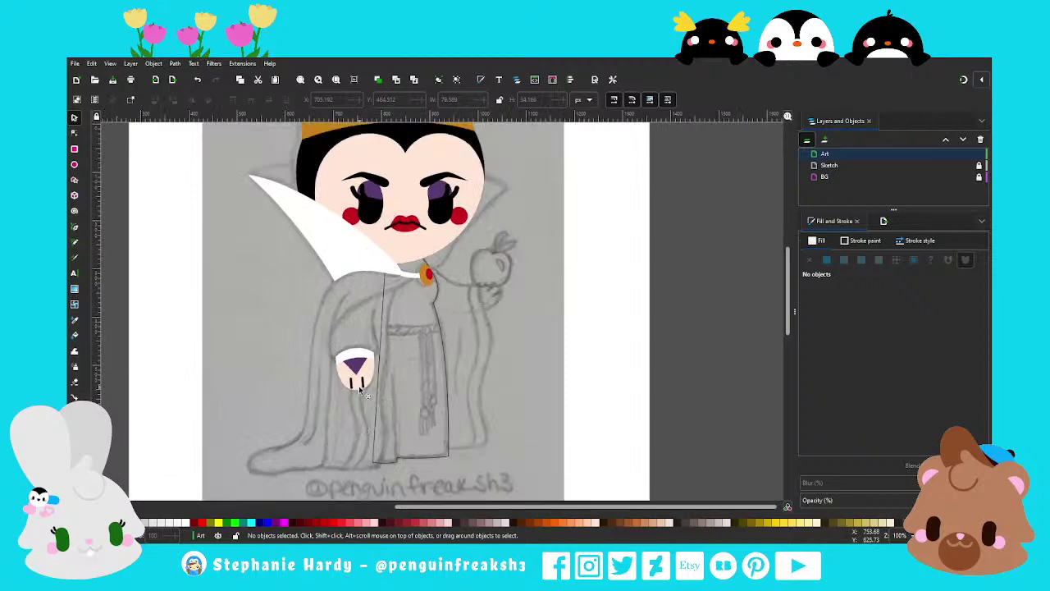
{"action": "scroll", "coordinate": [410, 357], "scroll_direction": "up", "scroll_amount": 1, "text": "ctrl"}
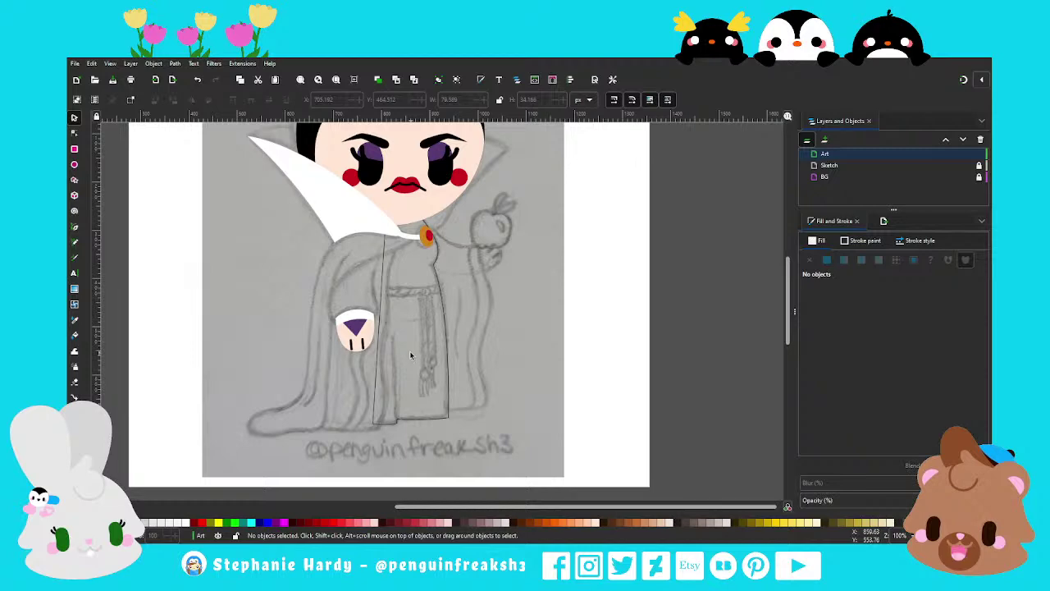
{"action": "scroll", "coordinate": [353, 369], "scroll_direction": "up", "scroll_amount": 1}
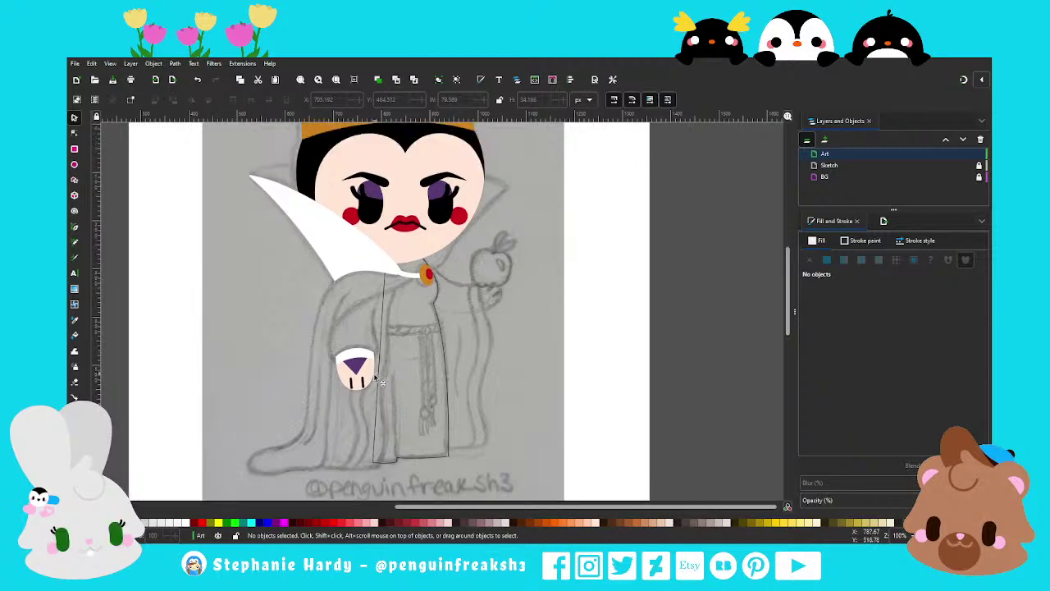
{"action": "scroll", "coordinate": [380, 381], "scroll_direction": "down", "scroll_amount": 1}
{"action": "scroll", "coordinate": [374, 328], "scroll_direction": "up", "scroll_amount": 4, "text": "ctrl"}
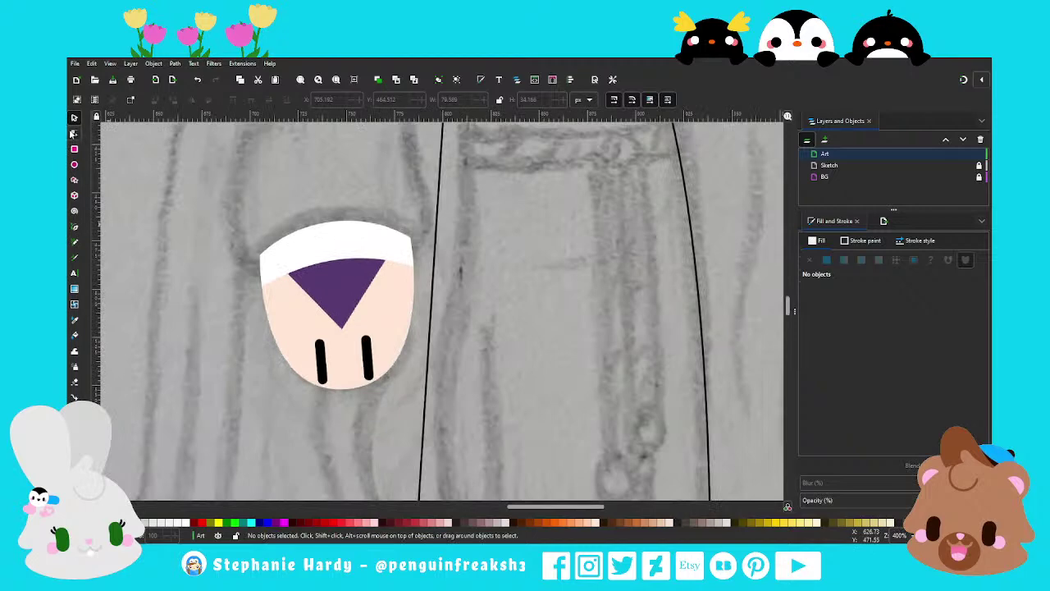
{"action": "left_click", "coordinate": [72, 132]}
{"action": "mouse_move", "coordinate": [285, 323]}
{"action": "left_mouse_down"}
{"action": "mouse_move", "coordinate": [386, 386]}
{"action": "mouse_move", "coordinate": [385, 365]}
{"action": "mouse_move", "coordinate": [365, 350]}
{"action": "left_mouse_up"}
{"action": "key", "text": "s"}
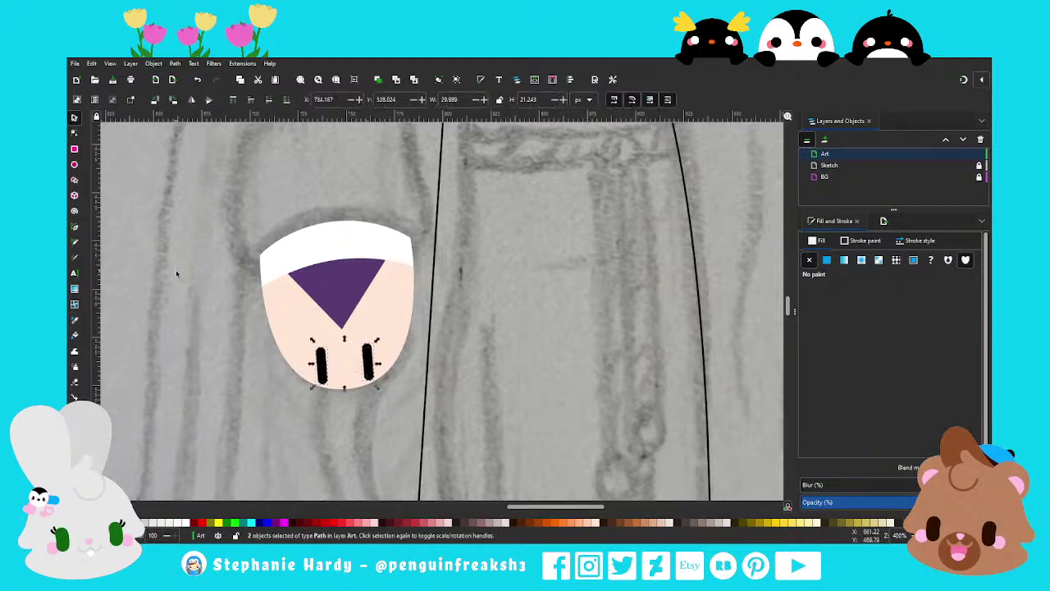
{"action": "key", "text": "Escape"}
{"action": "scroll", "coordinate": [314, 369], "scroll_direction": "down", "scroll_amount": 4}
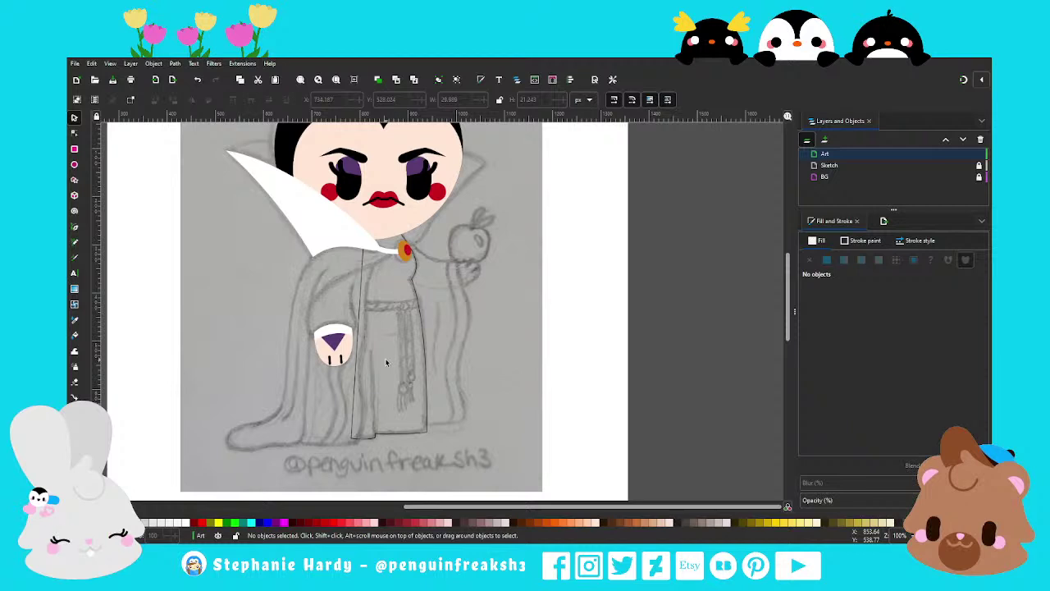
{"action": "scroll", "coordinate": [387, 361], "scroll_direction": "up", "scroll_amount": 1}
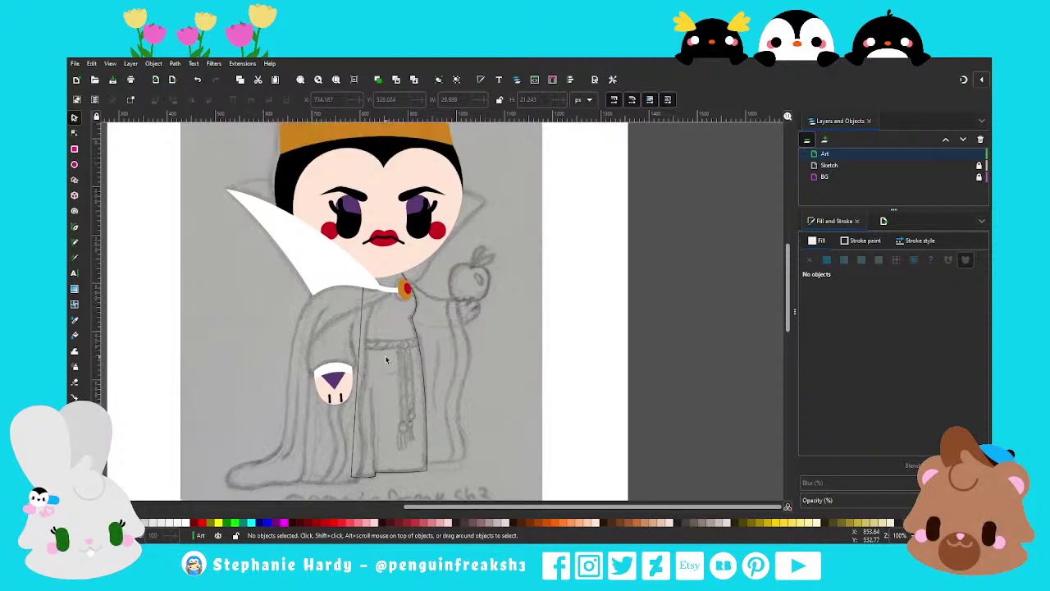
{"action": "scroll", "coordinate": [384, 353], "scroll_direction": "down", "scroll_amount": 1}
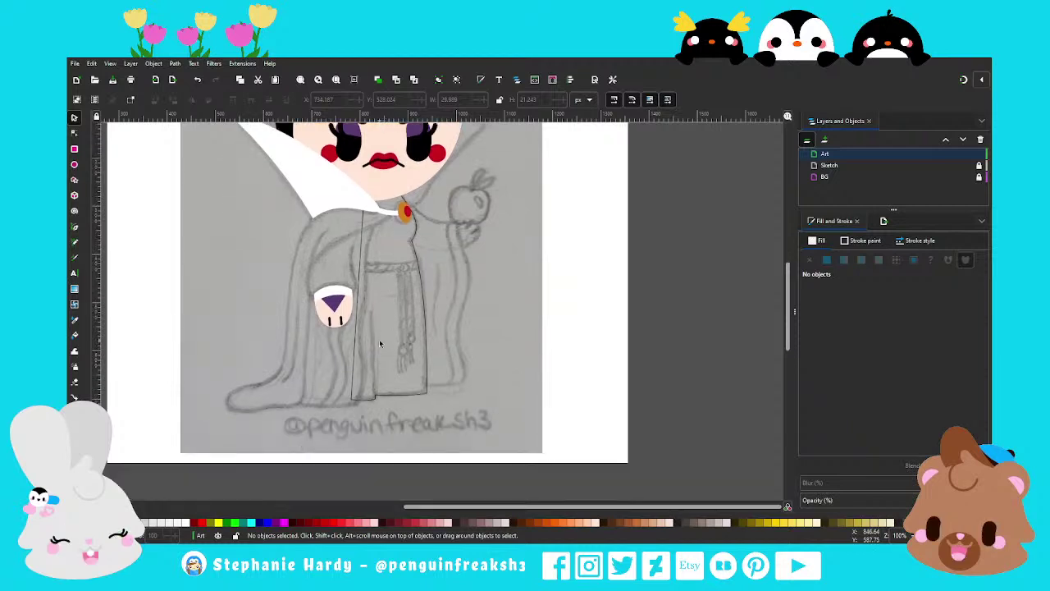
{"action": "scroll", "coordinate": [328, 308], "scroll_direction": "up", "scroll_amount": 1}
{"action": "scroll", "coordinate": [304, 306], "scroll_direction": "up", "scroll_amount": 1}
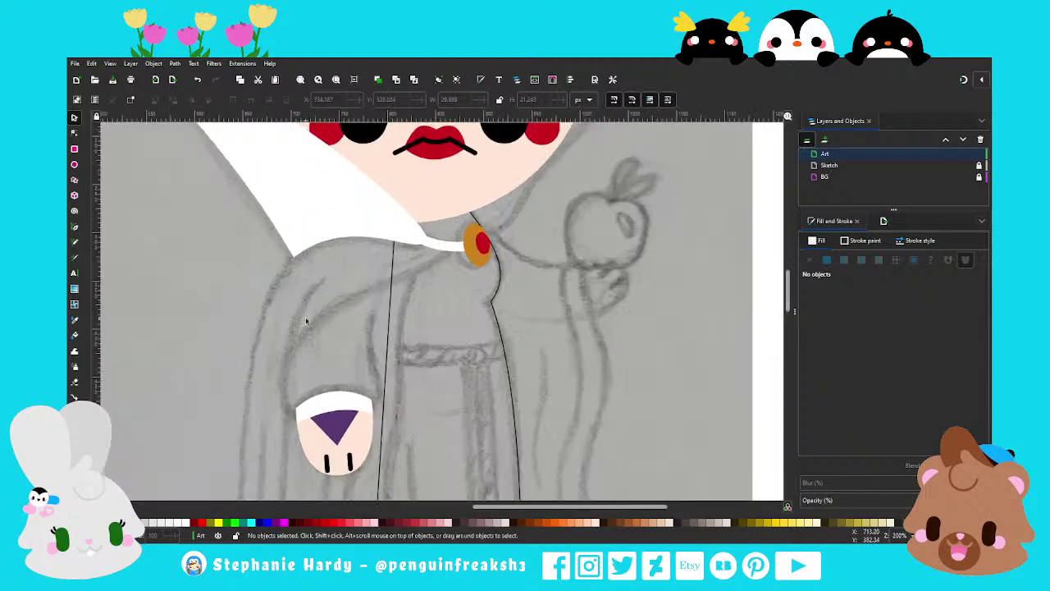
{"action": "scroll", "coordinate": [316, 324], "scroll_direction": "down", "scroll_amount": 2}
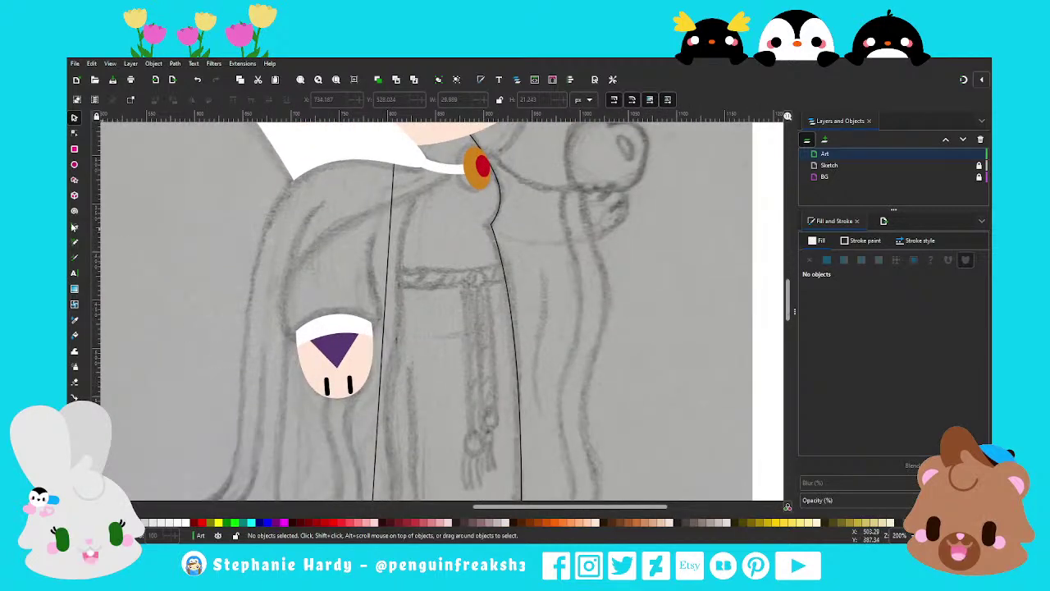
Draw a vertical fold line above the hand with a 5 px stroke and curve its bottom
{"action": "left_click", "coordinate": [74, 227]}
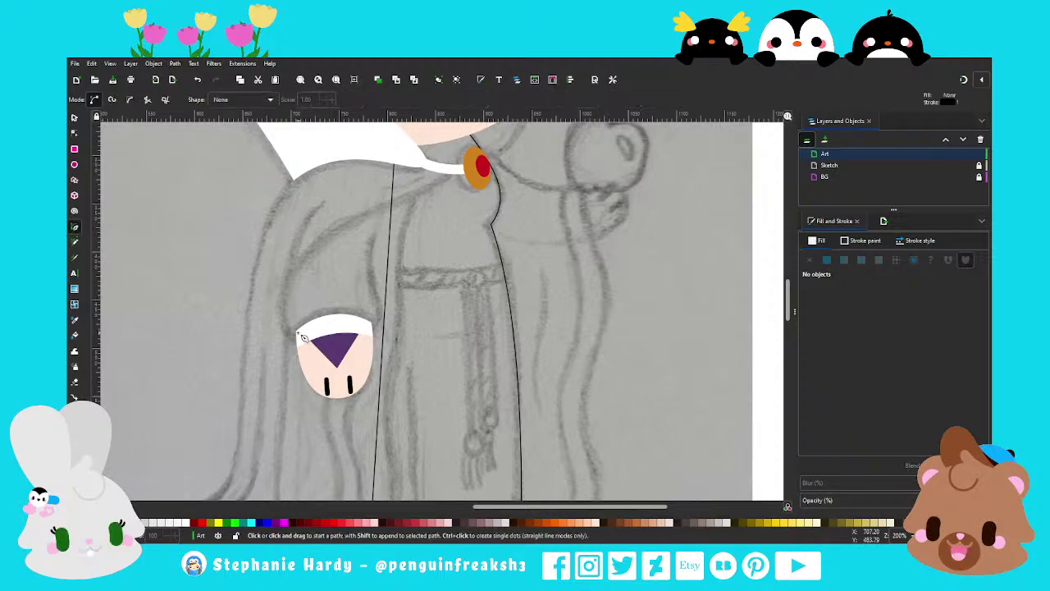
{"action": "left_click", "coordinate": [380, 244]}
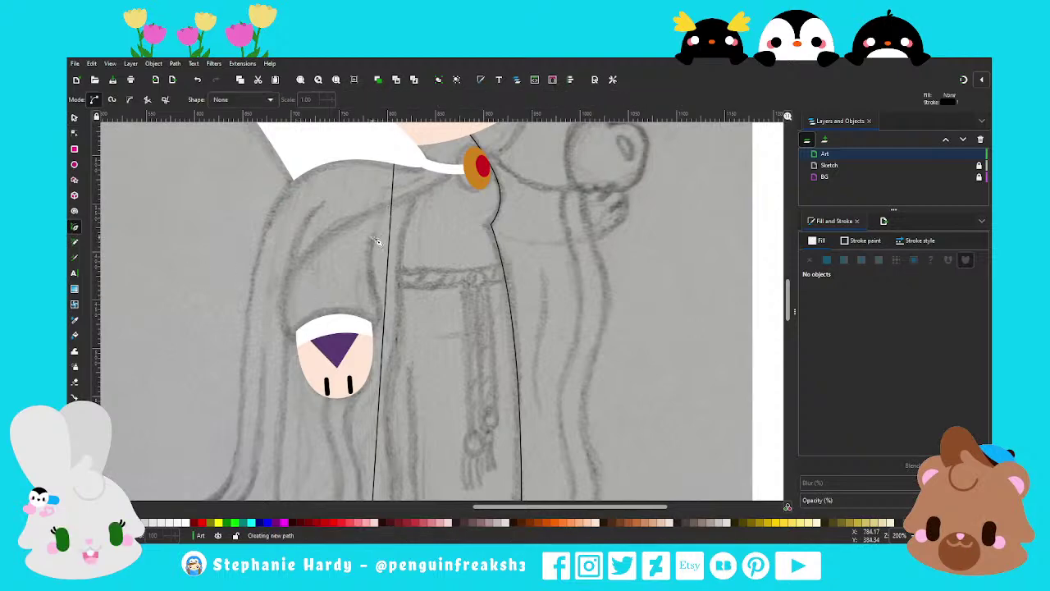
{"action": "double_click", "coordinate": [371, 329]}
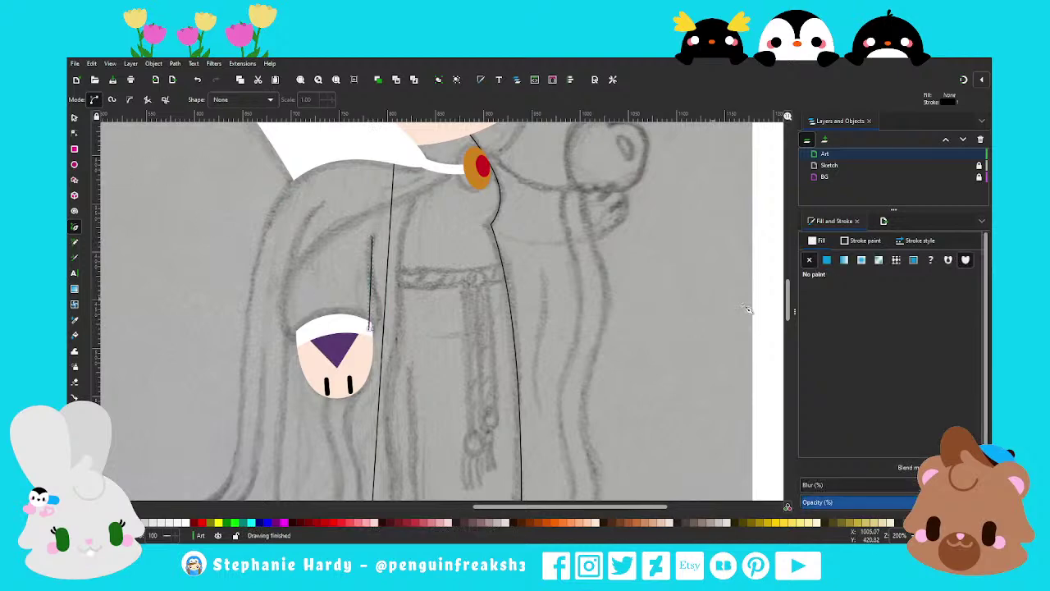
{"action": "left_click", "coordinate": [913, 244]}
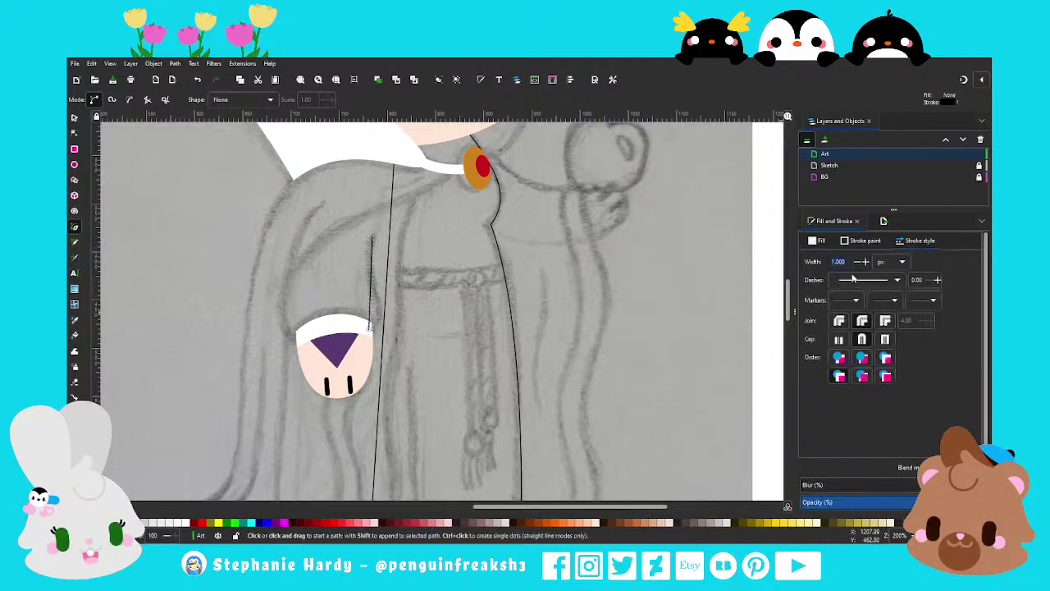
{"action": "type", "text": "5.000"}
{"action": "key", "text": "Return"}
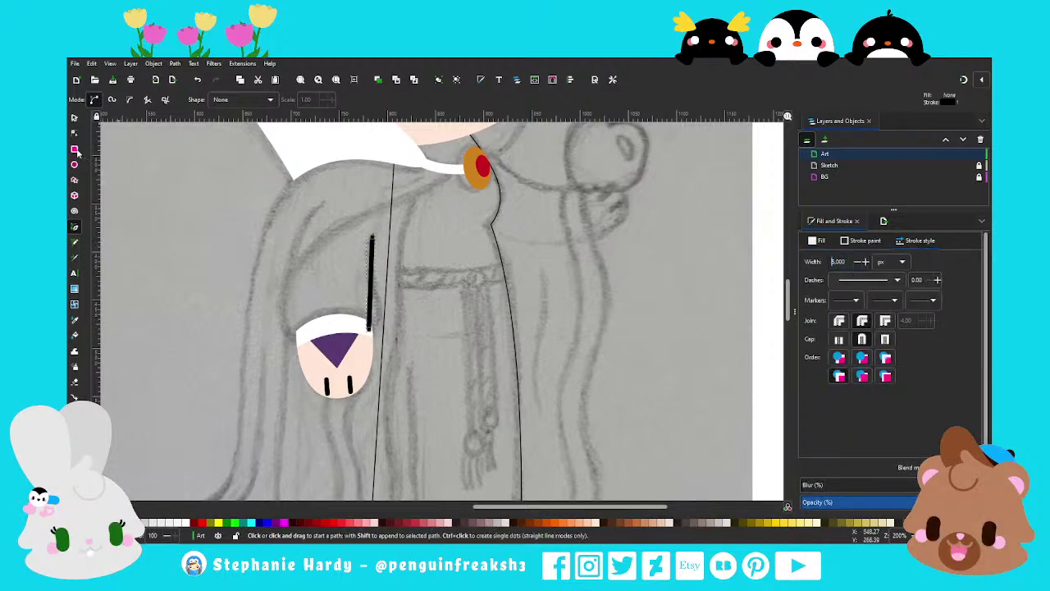
{"action": "left_click", "coordinate": [74, 132]}
{"action": "mouse_move", "coordinate": [371, 308]}
{"action": "left_mouse_down"}
{"action": "mouse_move", "coordinate": [383, 325]}
{"action": "mouse_move", "coordinate": [371, 282]}
{"action": "mouse_move", "coordinate": [393, 320]}
{"action": "left_mouse_up"}
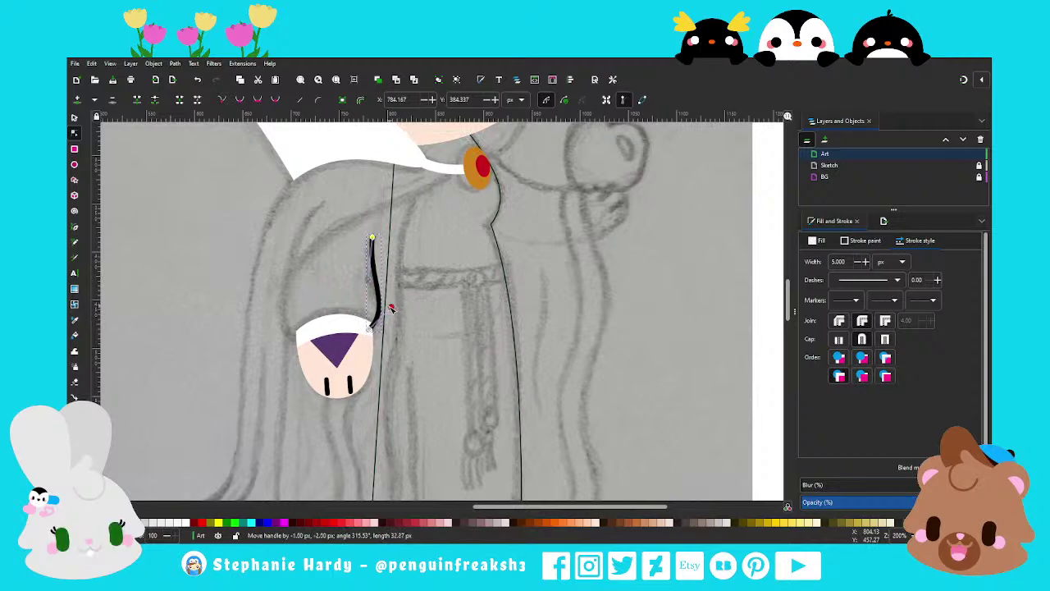
{"action": "key", "text": "s"}
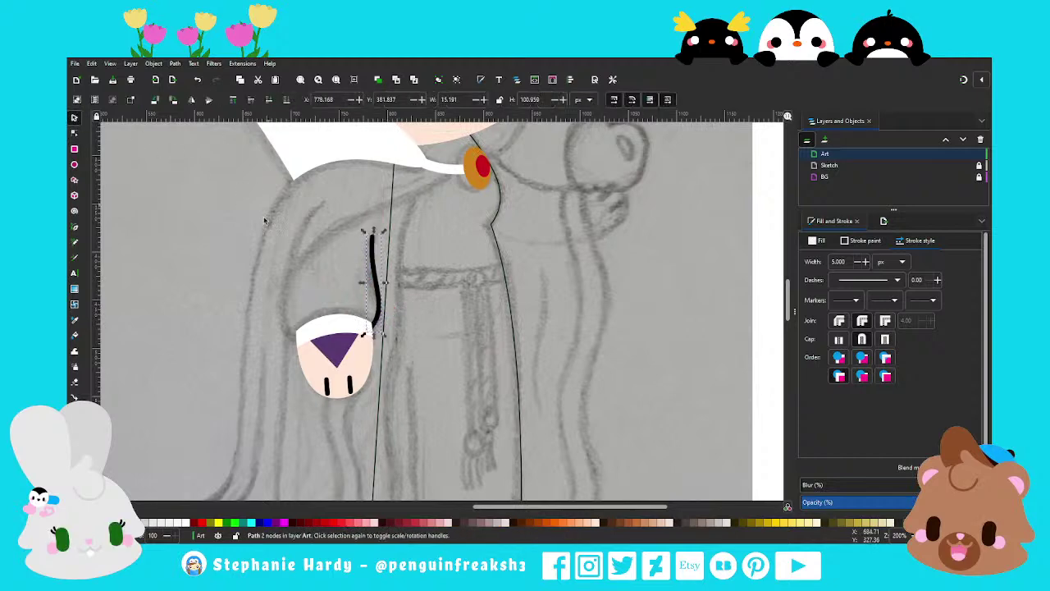
{"action": "key", "text": "Escape"}
{"action": "scroll", "coordinate": [341, 280], "scroll_direction": "down", "scroll_amount": 1}
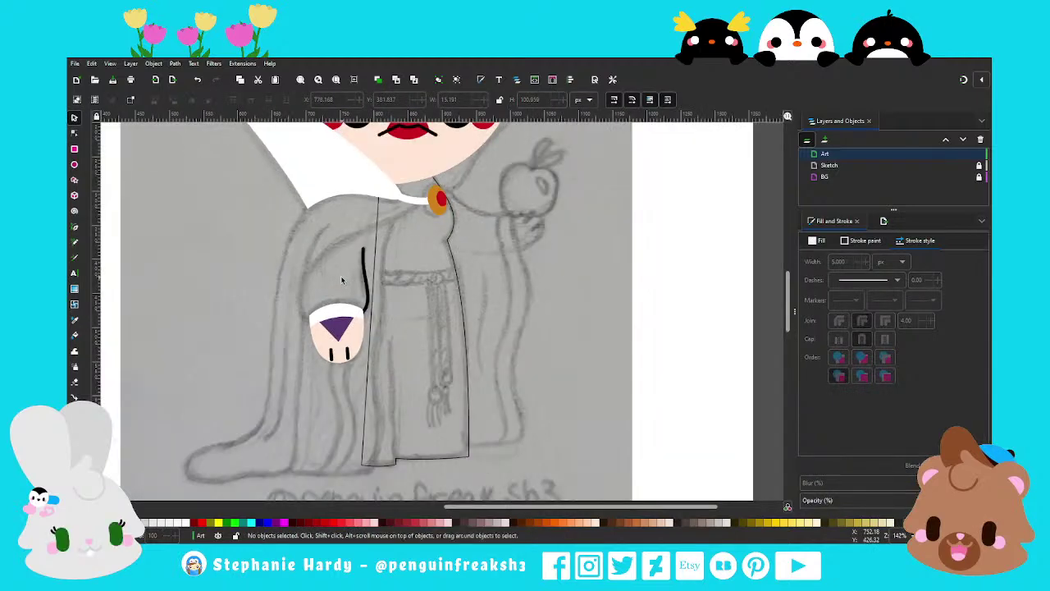
{"action": "scroll", "coordinate": [341, 281], "scroll_direction": "up", "scroll_amount": 1}
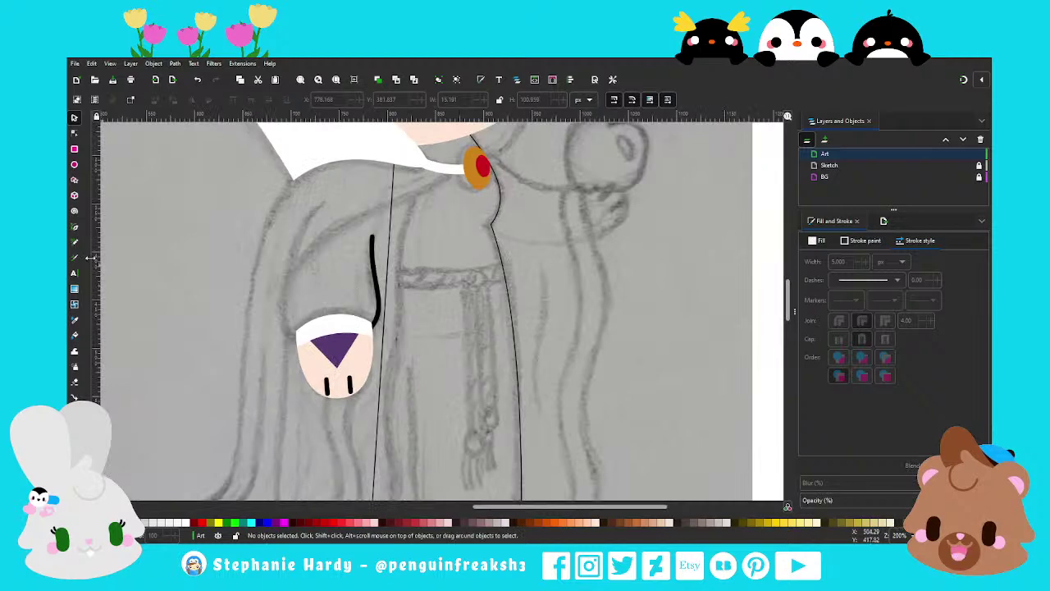
{"action": "left_click", "coordinate": [75, 228]}
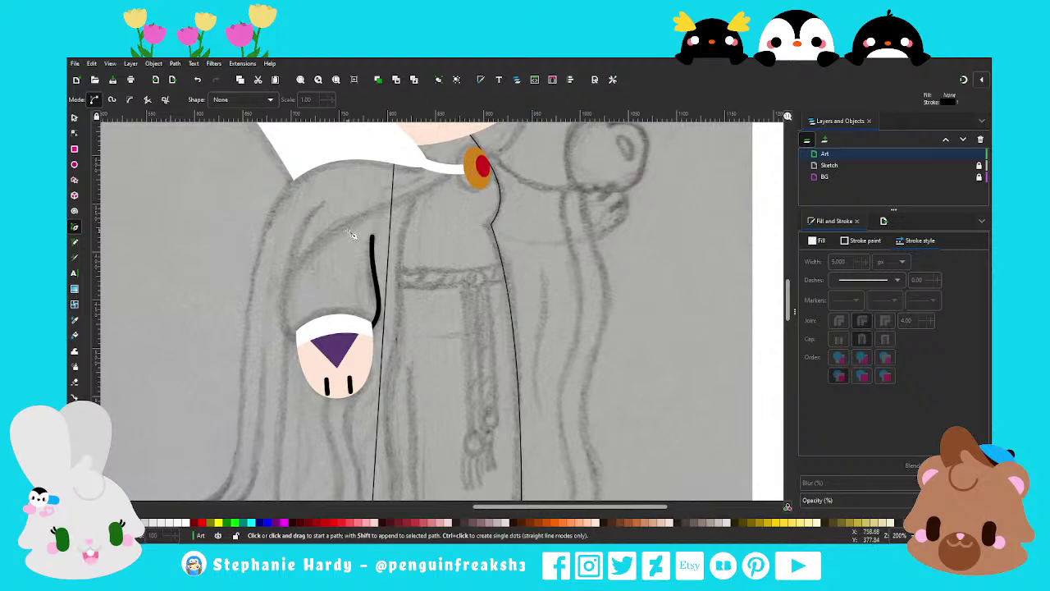
Draw the right collar triangle from the brooch up beside the head
{"action": "scroll", "coordinate": [352, 235], "scroll_direction": "down", "scroll_amount": 1}
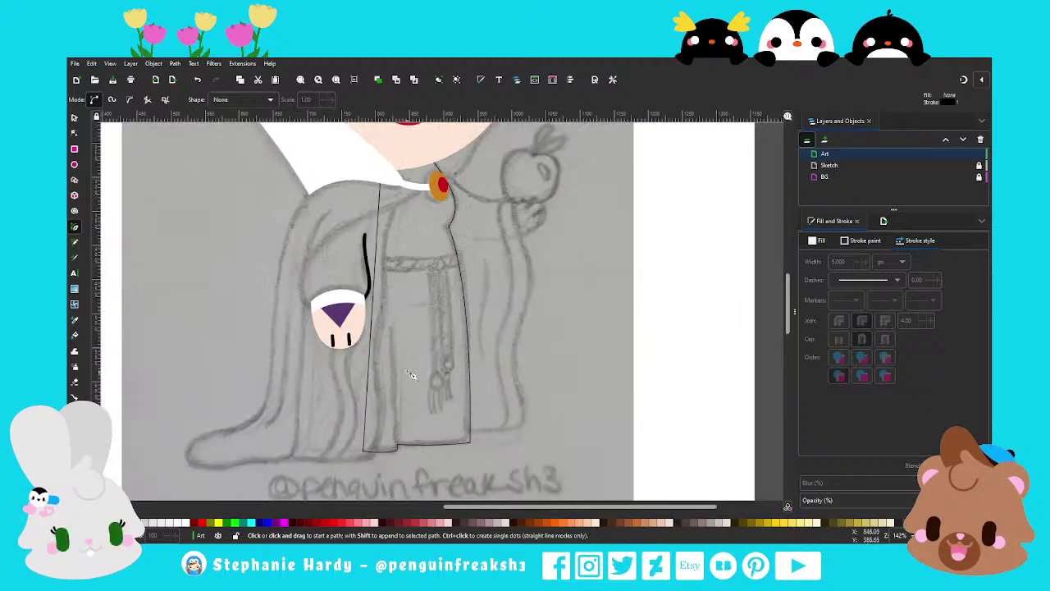
{"action": "scroll", "coordinate": [412, 373], "scroll_direction": "up", "scroll_amount": 1}
{"action": "scroll", "coordinate": [414, 371], "scroll_direction": "up", "scroll_amount": 2}
{"action": "scroll", "coordinate": [414, 369], "scroll_direction": "up", "scroll_amount": 1}
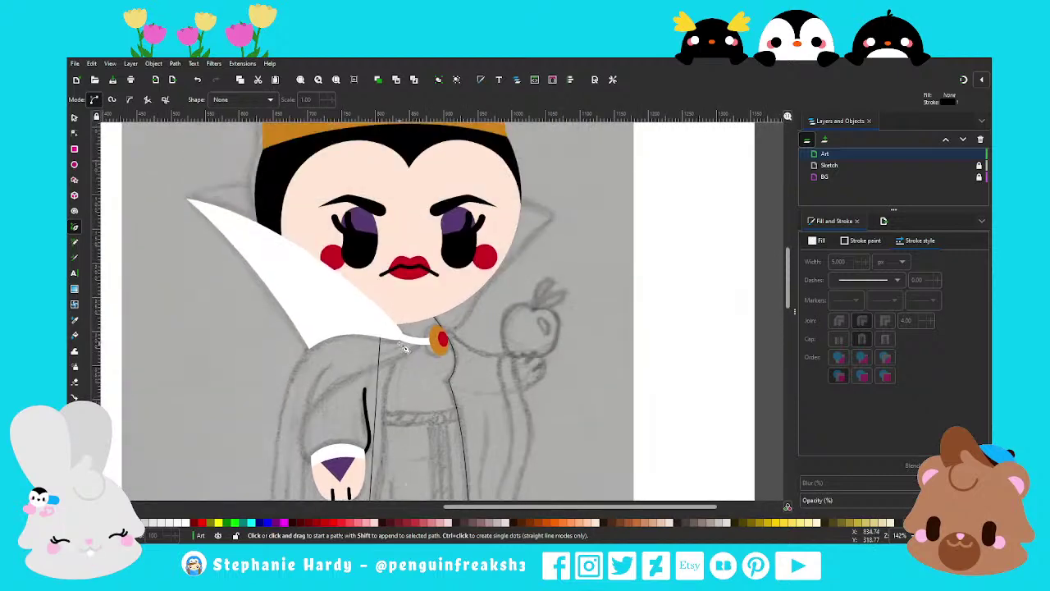
{"action": "left_click", "coordinate": [447, 341]}
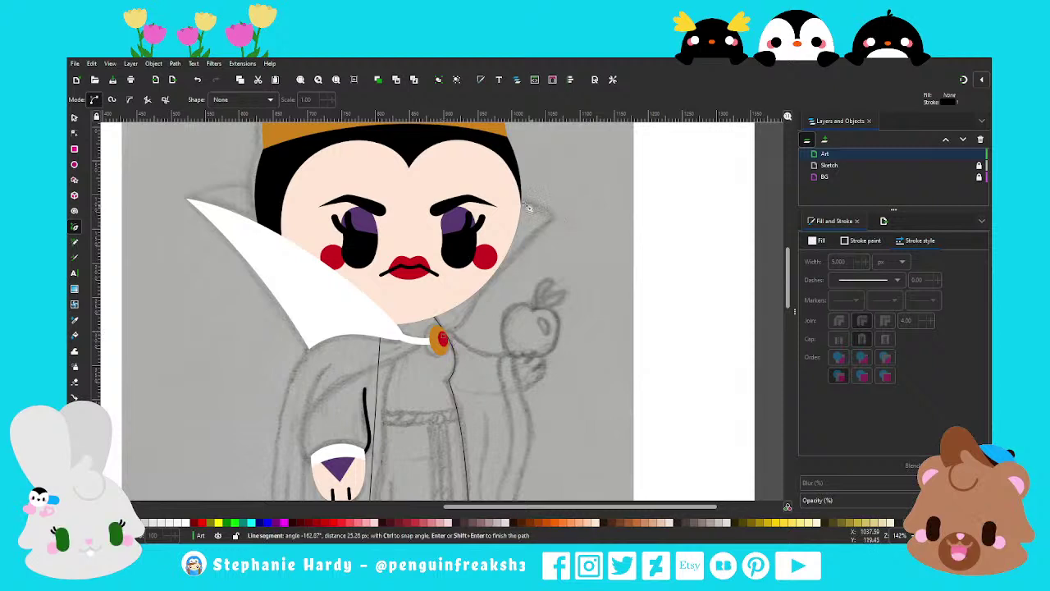
{"action": "left_click", "coordinate": [502, 199]}
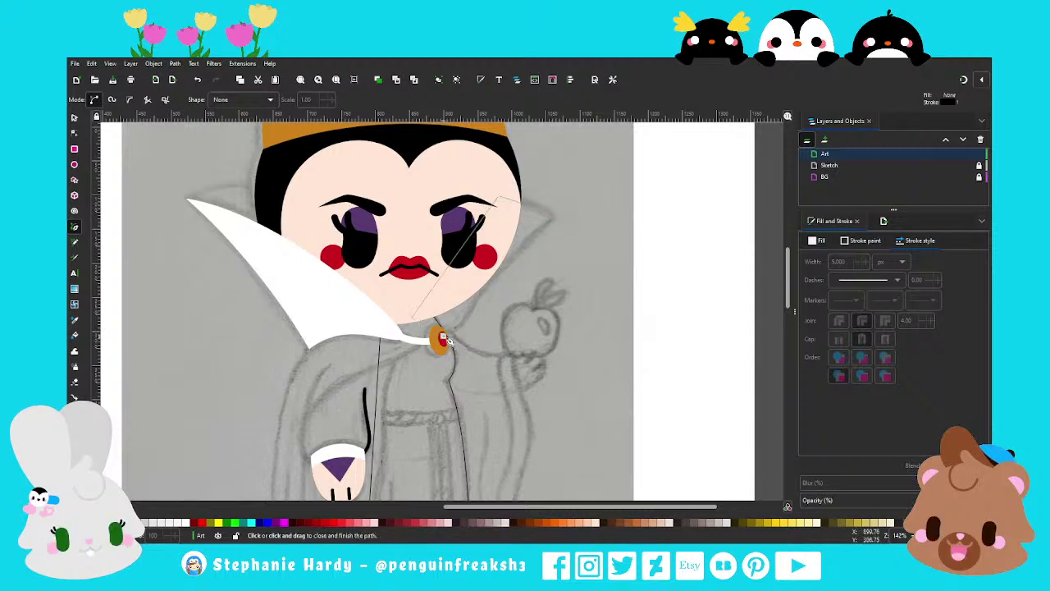
{"action": "left_click", "coordinate": [414, 328]}
{"action": "key", "text": "s"}
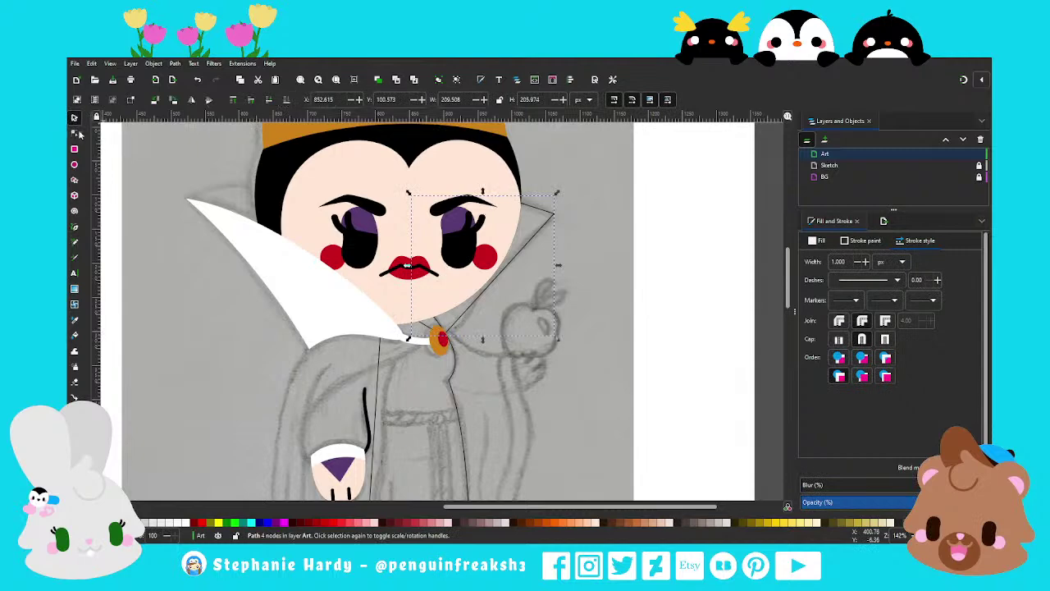
Add a node on the collar's outer edge and bend it into a curve along the sketch
{"action": "left_click", "coordinate": [74, 133]}
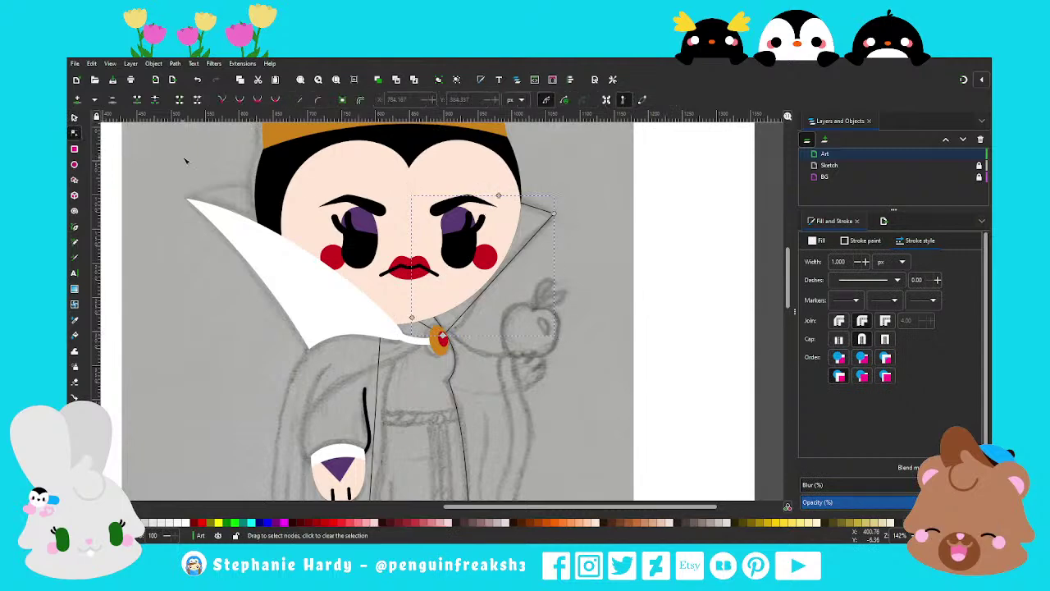
{"action": "double_click", "coordinate": [537, 202]}
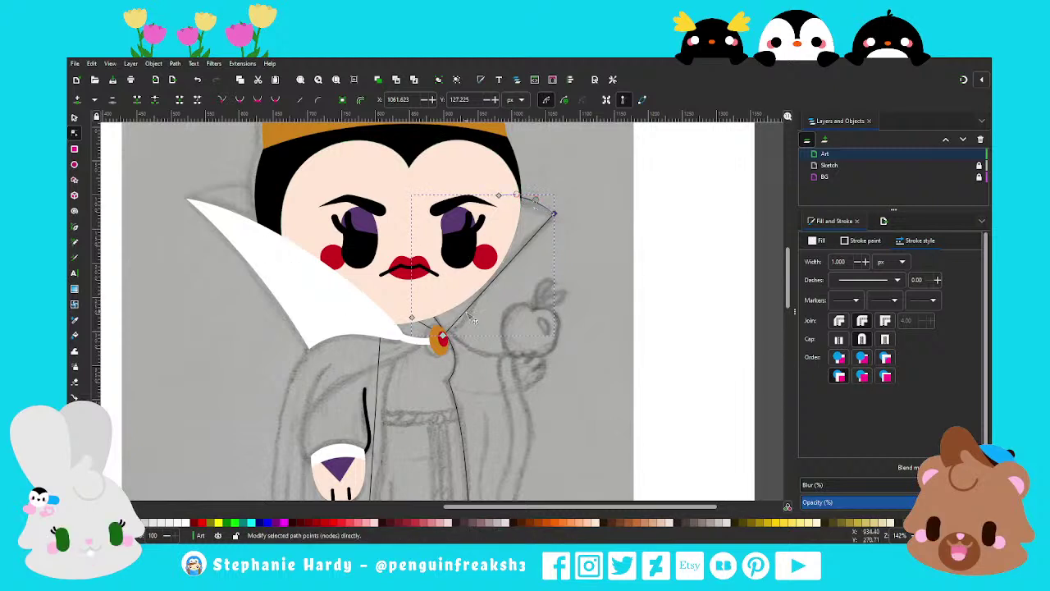
{"action": "left_click_drag", "start_coordinate": [474, 320], "coordinate": [510, 250]}
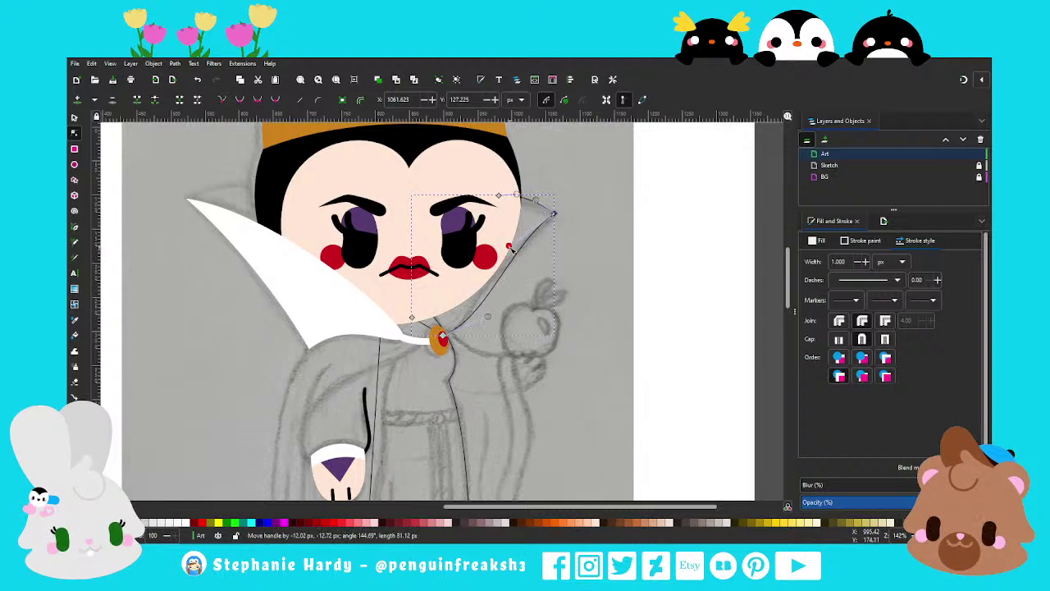
{"action": "left_click_drag", "start_coordinate": [443, 340], "coordinate": [493, 319]}
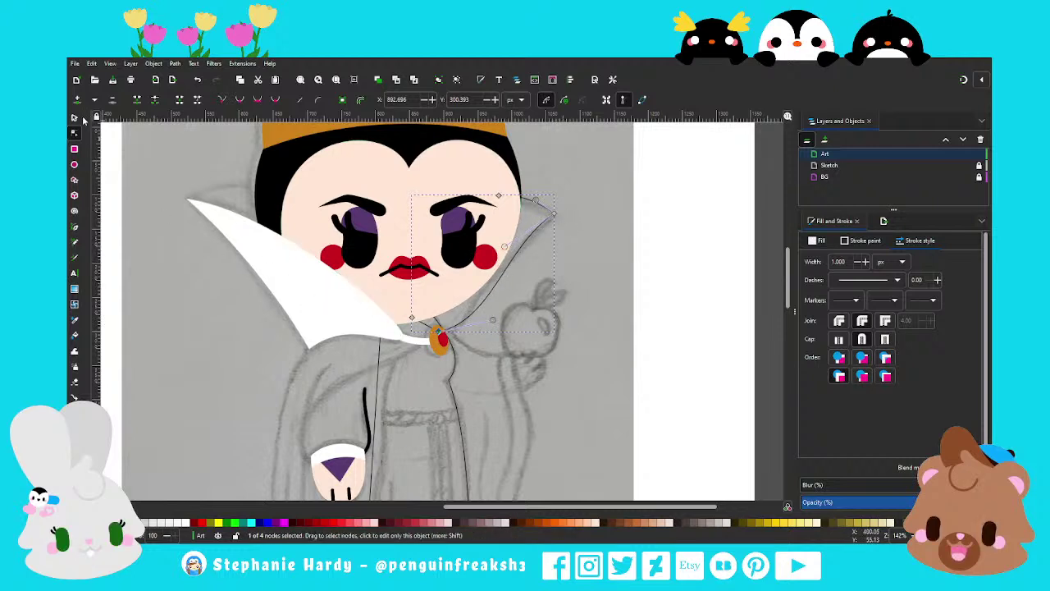
{"action": "left_click", "coordinate": [75, 118]}
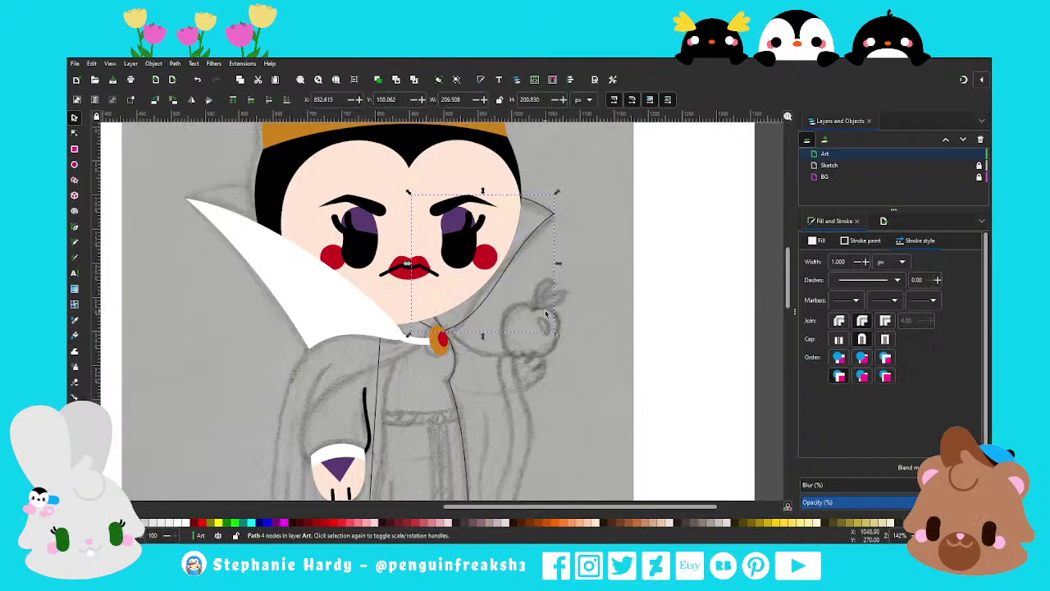
{"action": "key", "text": "Escape"}
{"action": "scroll", "coordinate": [525, 300], "scroll_direction": "down", "scroll_amount": 2}
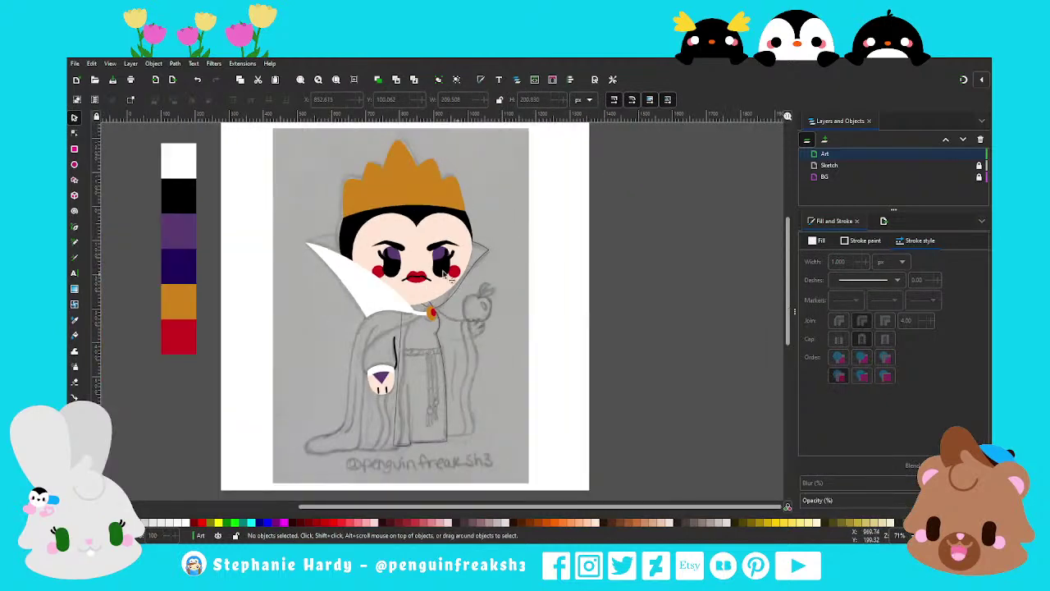
Draw a small off-white triangle filling the gap between the left collar tip and the hair
{"action": "scroll", "coordinate": [447, 275], "scroll_direction": "up", "scroll_amount": 1}
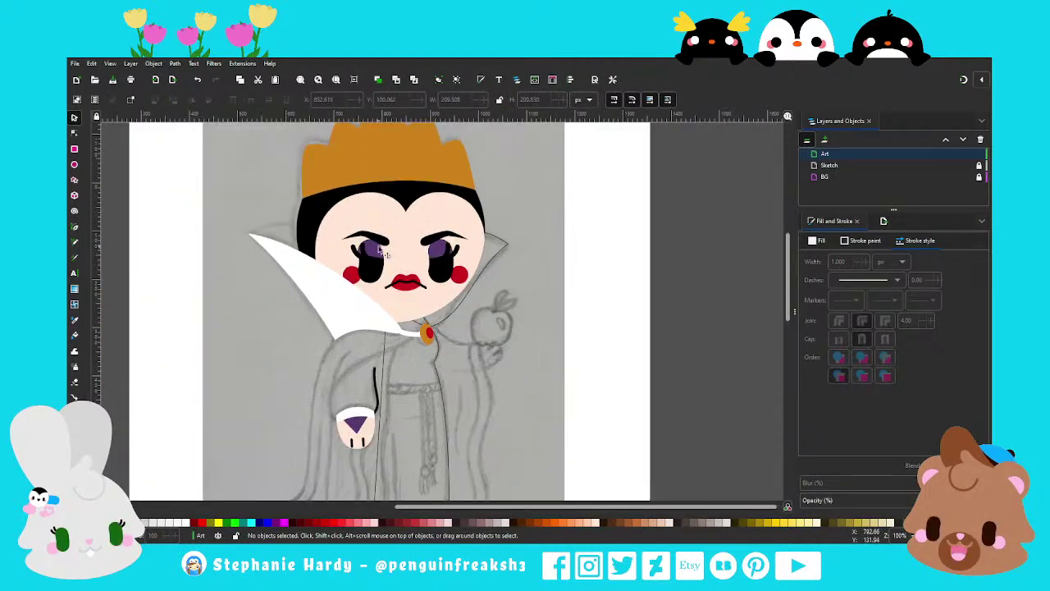
{"action": "left_click", "coordinate": [73, 227]}
{"action": "left_click", "coordinate": [248, 235]}
{"action": "left_click", "coordinate": [322, 220]}
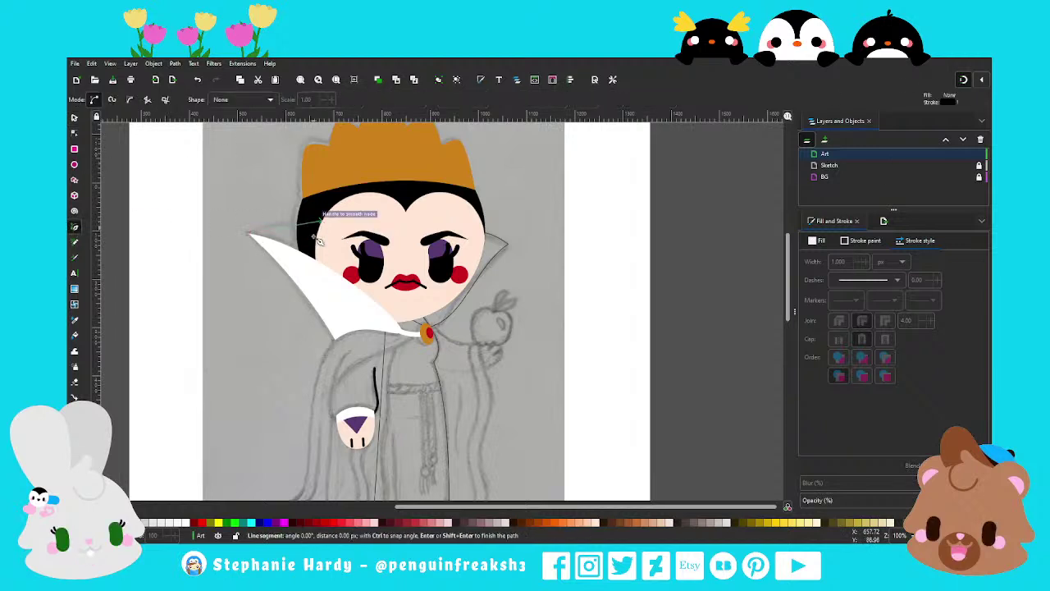
{"action": "left_click", "coordinate": [316, 260]}
{"action": "left_click", "coordinate": [247, 236]}
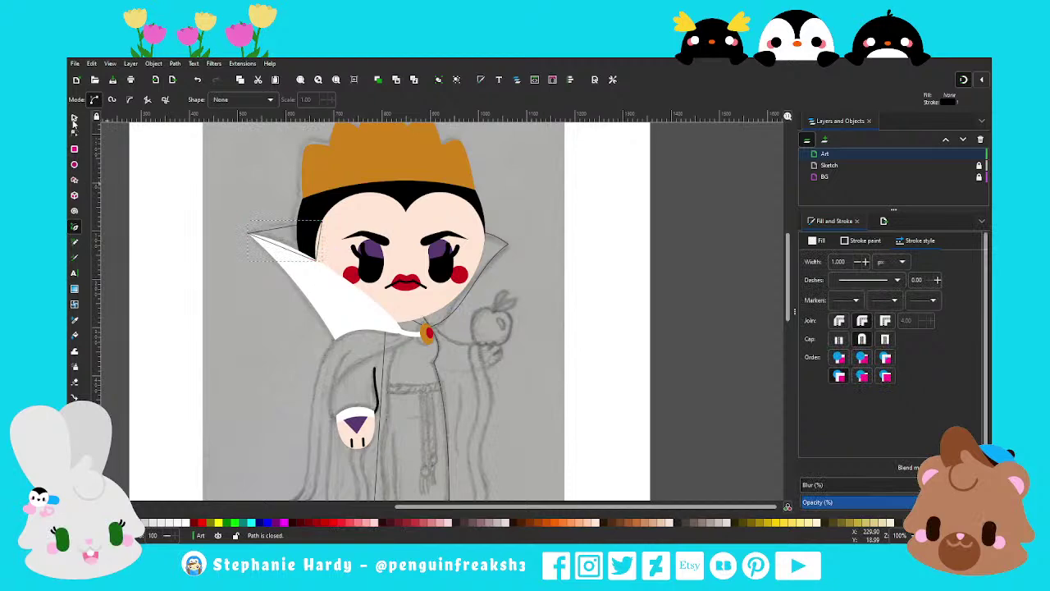
{"action": "key", "text": "s"}
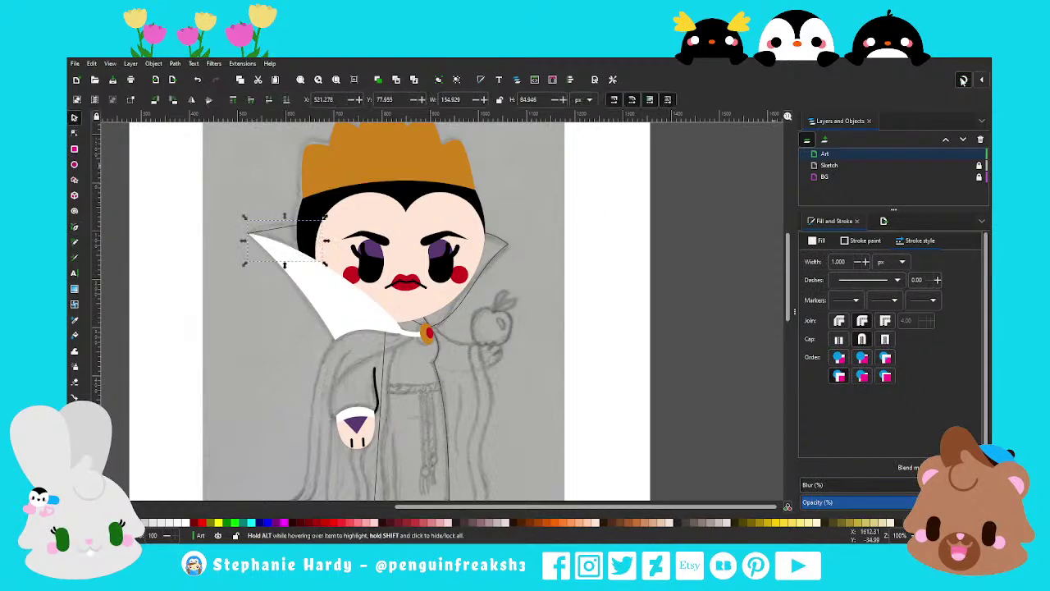
{"action": "left_click", "coordinate": [74, 133]}
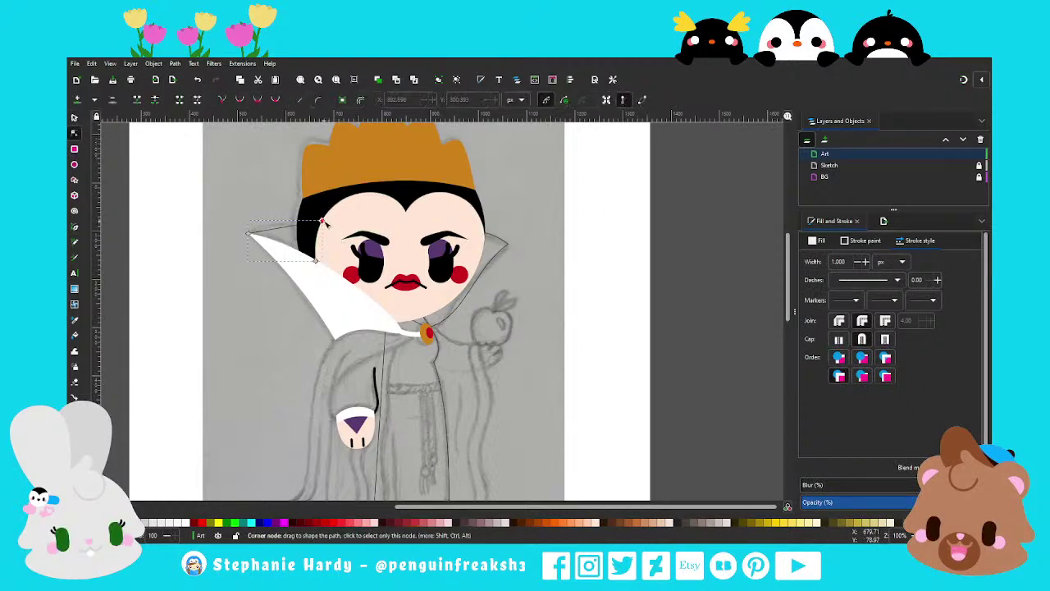
{"action": "mouse_move", "coordinate": [321, 220]}
{"action": "left_mouse_down"}
{"action": "mouse_move", "coordinate": [340, 234]}
{"action": "mouse_move", "coordinate": [317, 221]}
{"action": "left_mouse_up"}
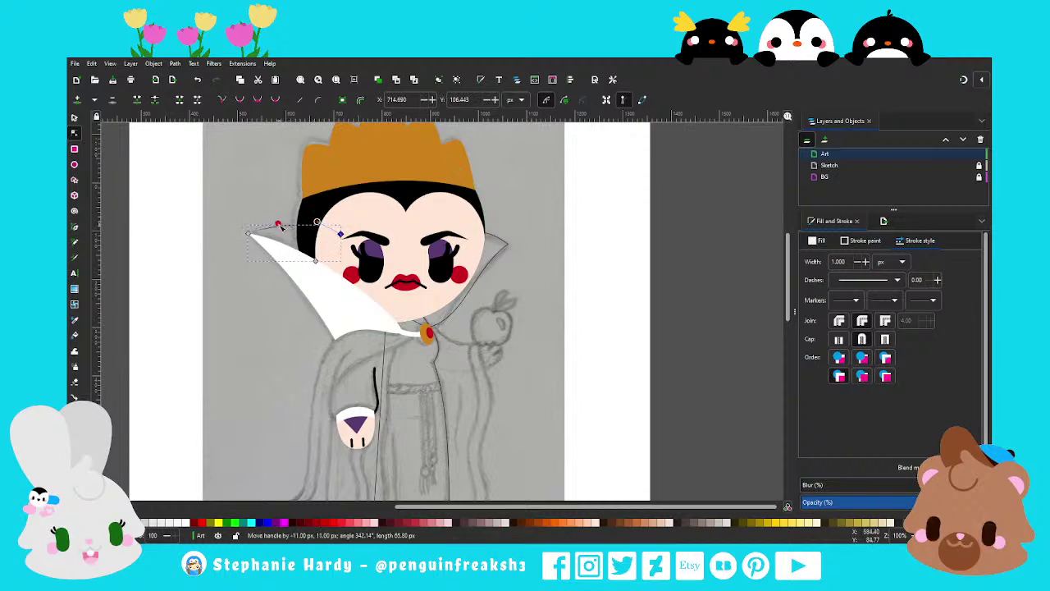
{"action": "left_click", "coordinate": [818, 241]}
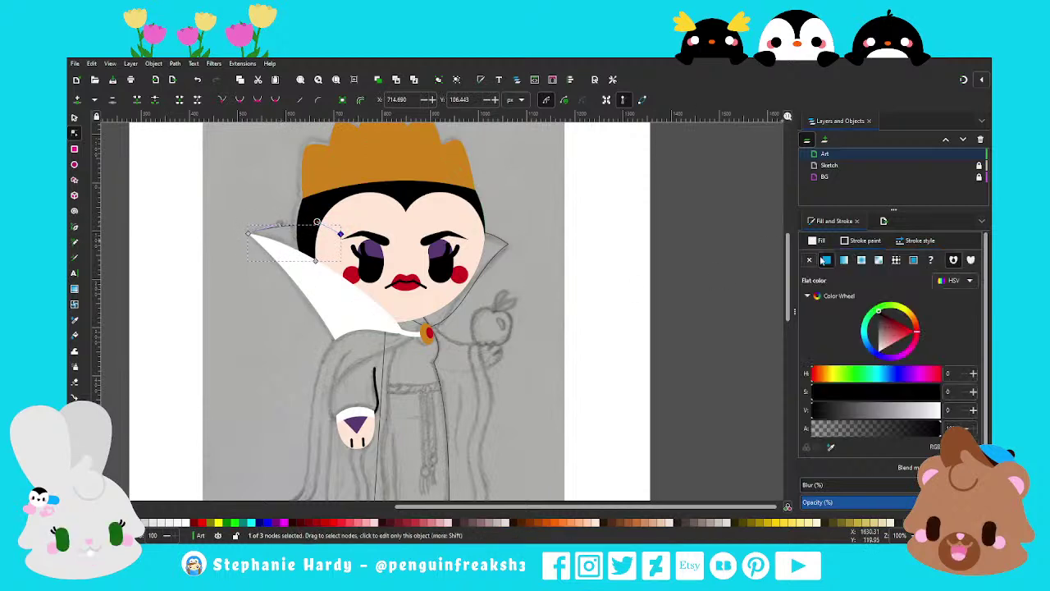
{"action": "left_click", "coordinate": [880, 349]}
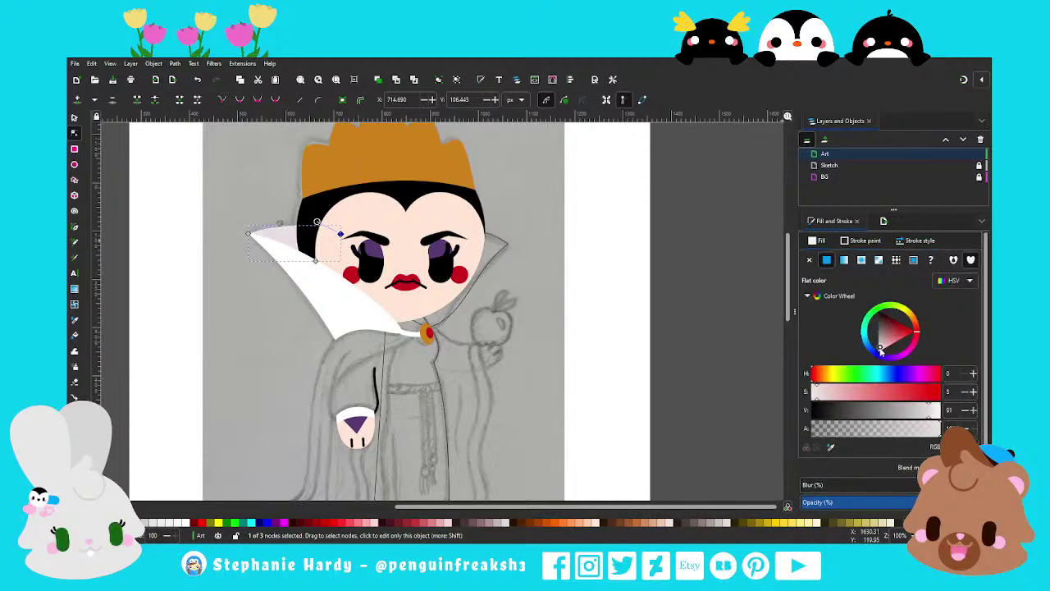
Fill the right collar half with solid white
{"action": "key", "text": "s"}
{"action": "left_click", "coordinate": [505, 246]}
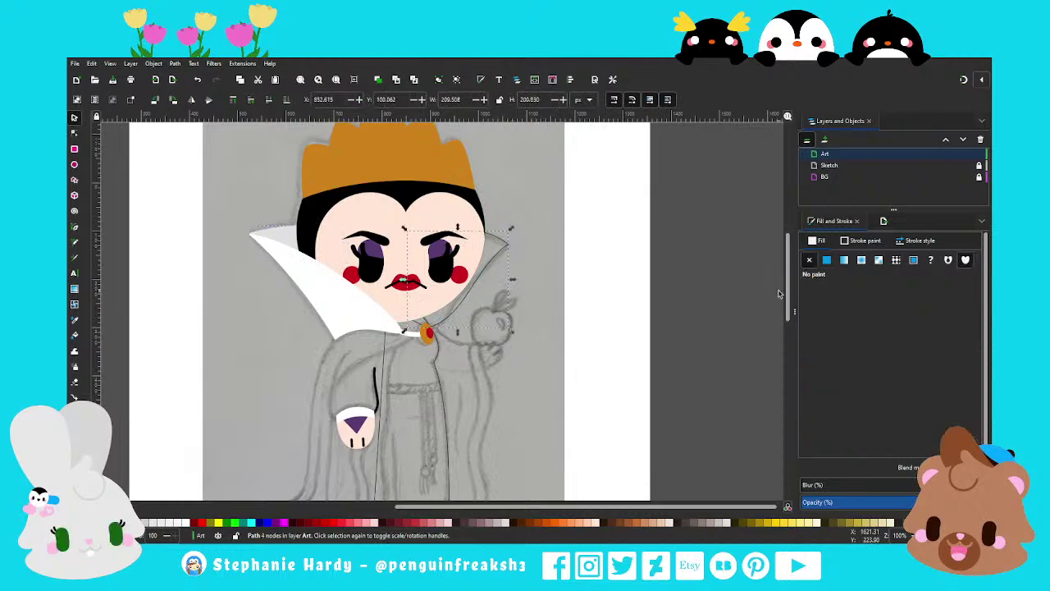
{"action": "left_click", "coordinate": [826, 260]}
{"action": "left_click", "coordinate": [809, 260]}
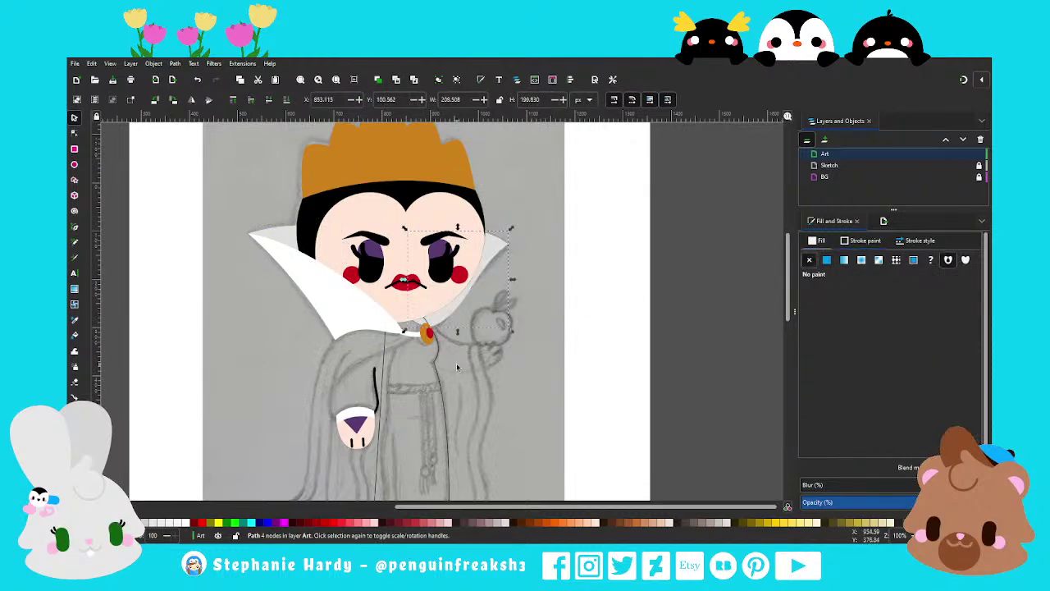
{"action": "left_click", "coordinate": [450, 359]}
{"action": "scroll", "coordinate": [443, 348], "scroll_direction": "down", "scroll_amount": 1}
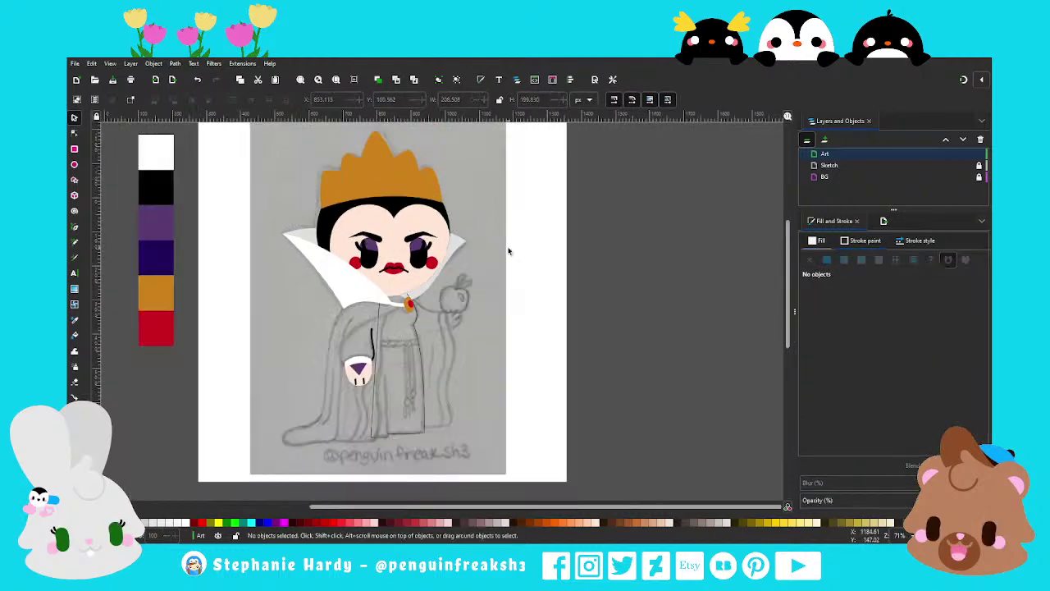
Save the drawing with Ctrl+S
{"action": "scroll", "coordinate": [496, 259], "scroll_direction": "down", "scroll_amount": 2}
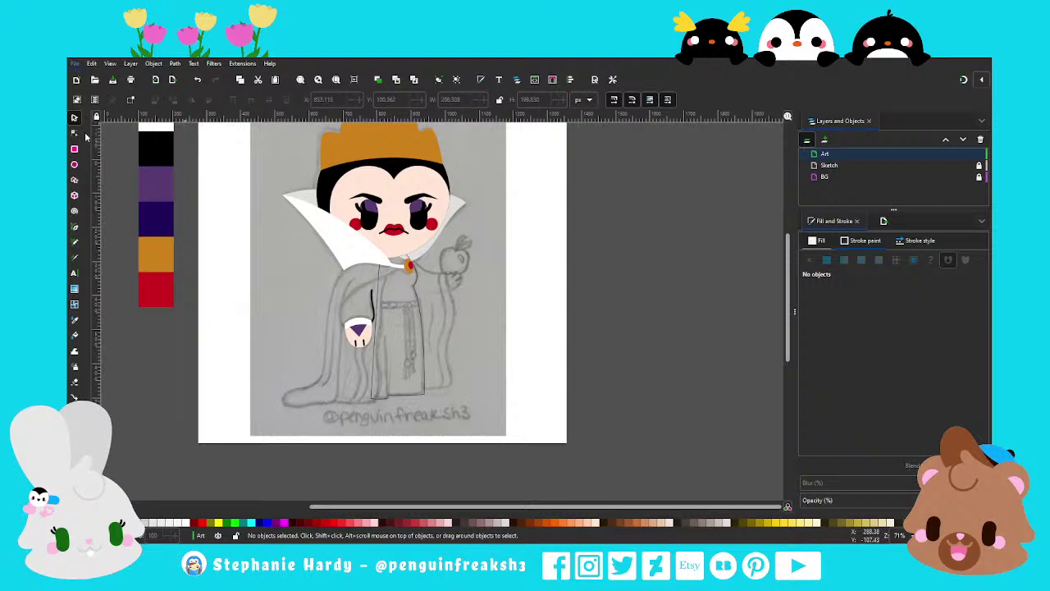
{"action": "scroll", "coordinate": [385, 301], "scroll_direction": "up", "scroll_amount": 1}
{"action": "key", "text": "ctrl+s"}
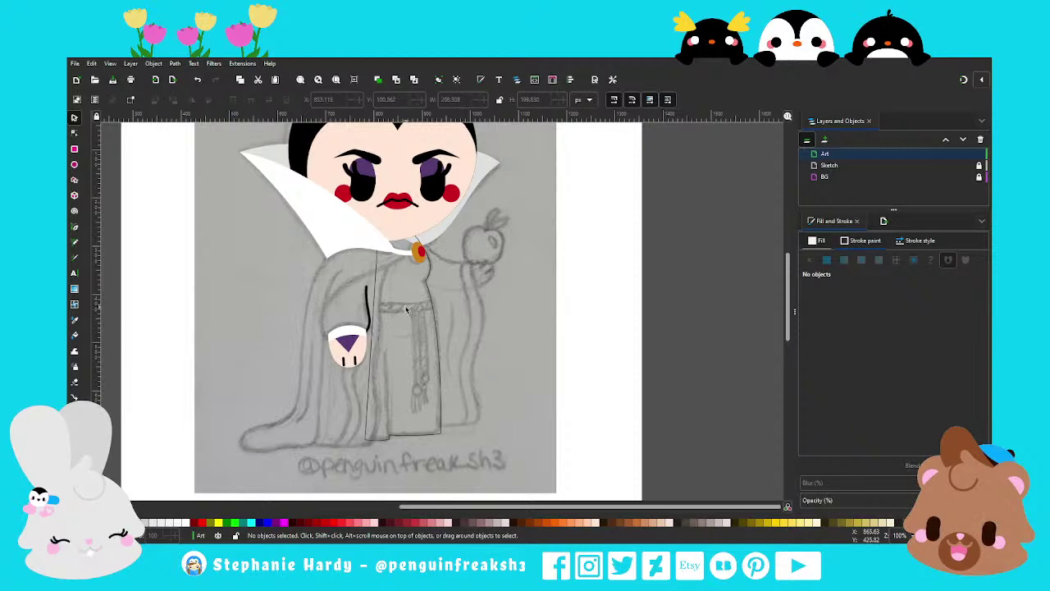
Trace a closed straight-edged outline from the brooch down to the hem's left tip and back via the collar corner
{"action": "left_click", "coordinate": [76, 230]}
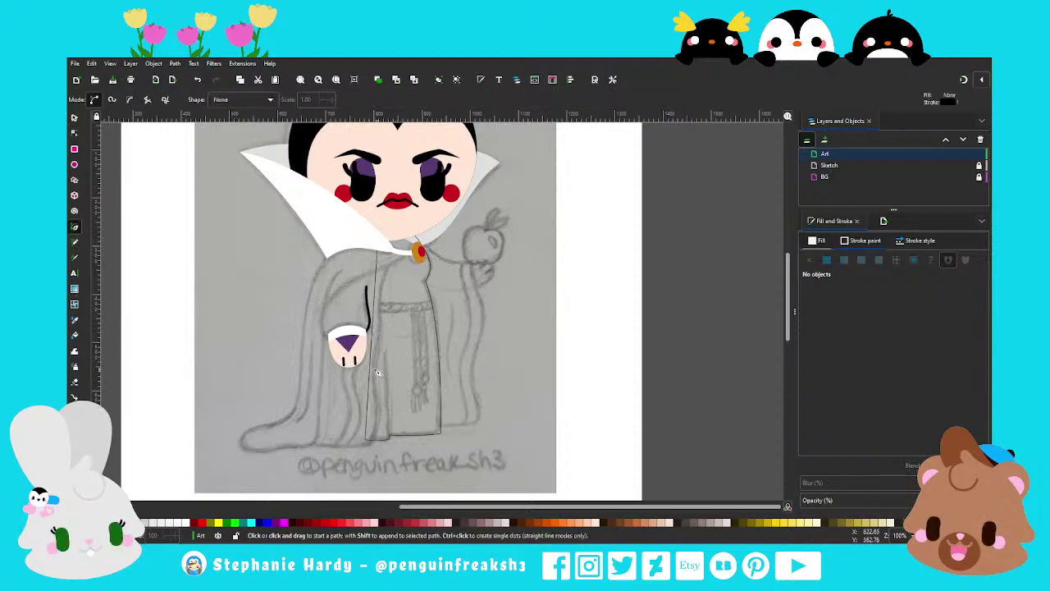
{"action": "scroll", "coordinate": [324, 372], "scroll_direction": "up", "scroll_amount": 1}
{"action": "scroll", "coordinate": [344, 355], "scroll_direction": "up", "scroll_amount": 1, "text": "ctrl"}
{"action": "scroll", "coordinate": [344, 355], "scroll_direction": "down", "scroll_amount": 2}
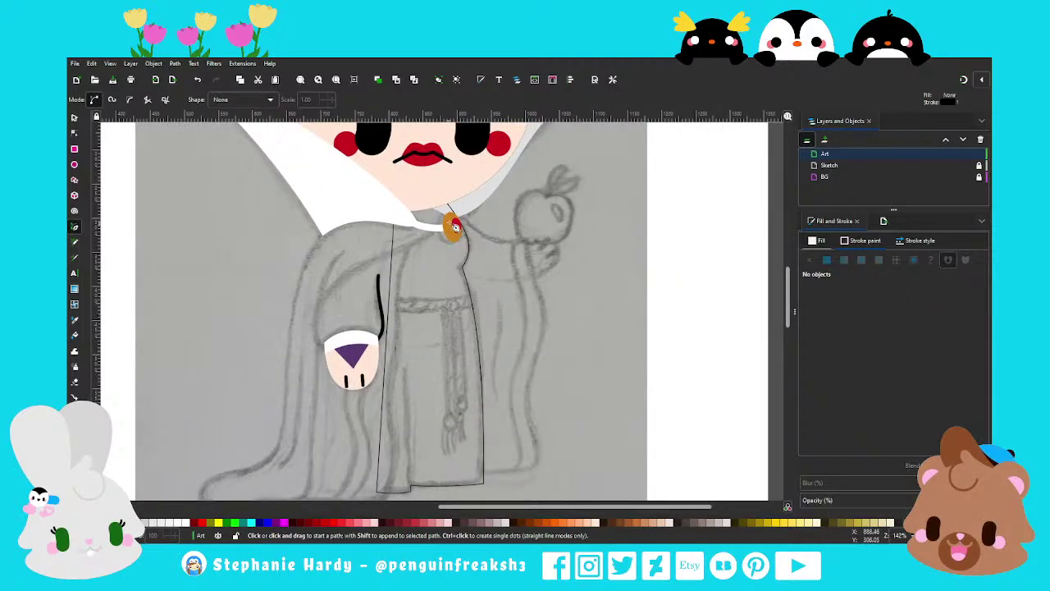
{"action": "left_click", "coordinate": [455, 227]}
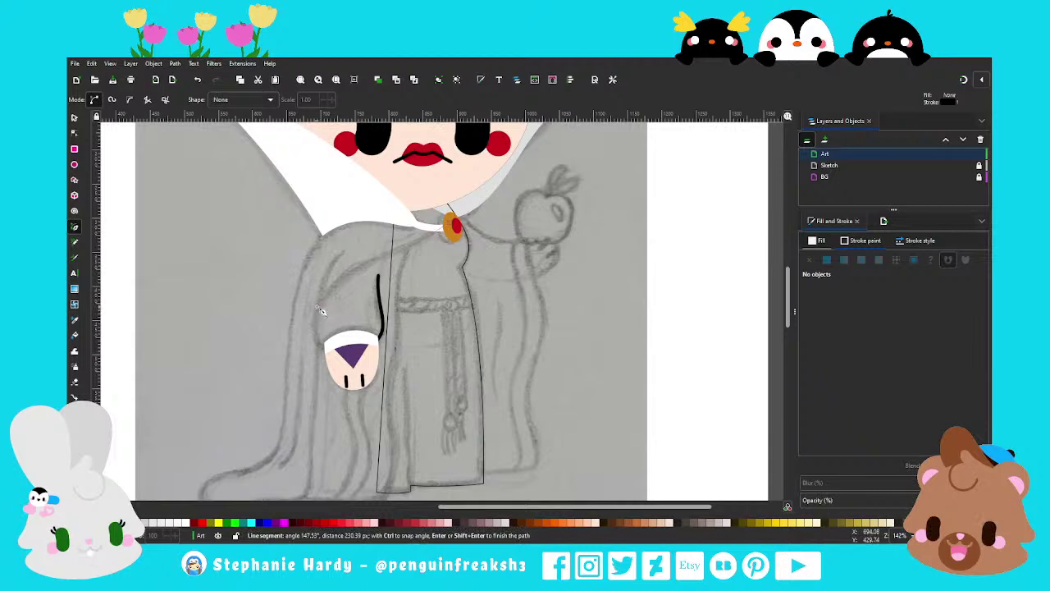
{"action": "scroll", "coordinate": [322, 369], "scroll_direction": "down", "scroll_amount": 2}
{"action": "left_click", "coordinate": [306, 428]}
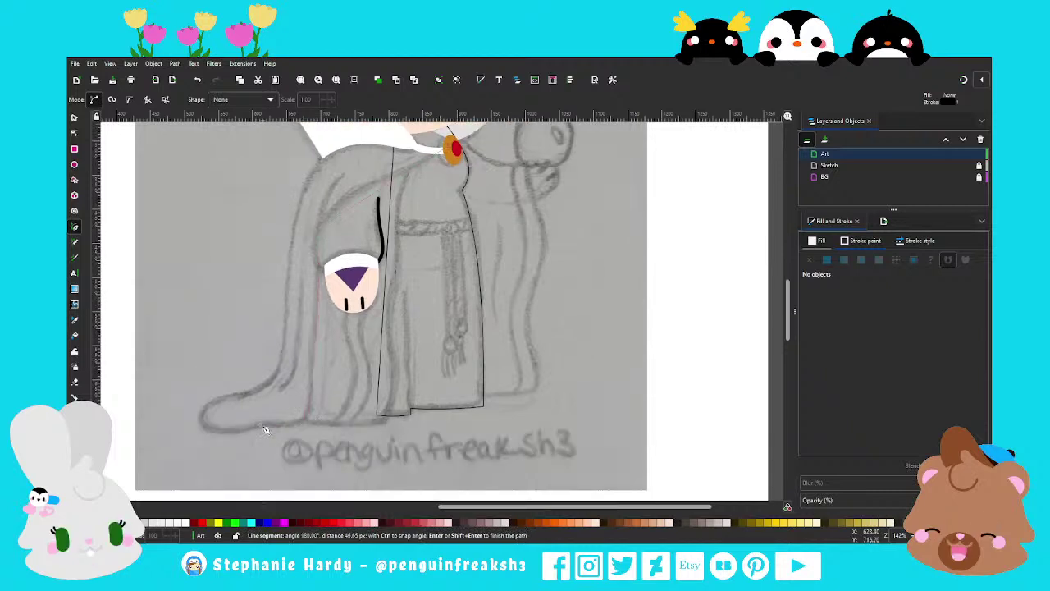
{"action": "left_click", "coordinate": [203, 427]}
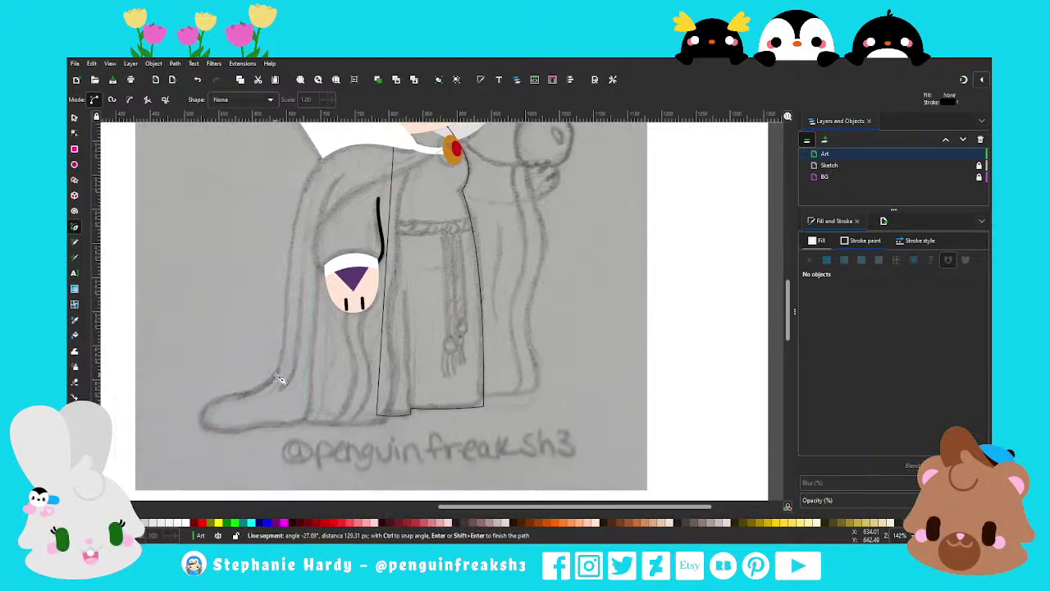
{"action": "scroll", "coordinate": [286, 196], "scroll_direction": "up", "scroll_amount": 1}
{"action": "left_click", "coordinate": [325, 191]}
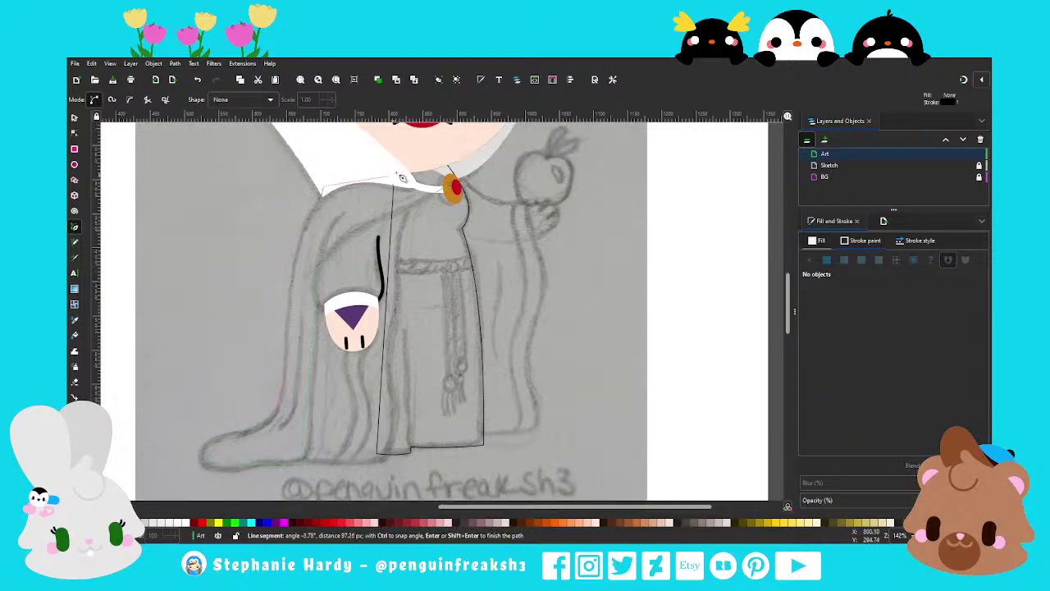
{"action": "left_click", "coordinate": [451, 164]}
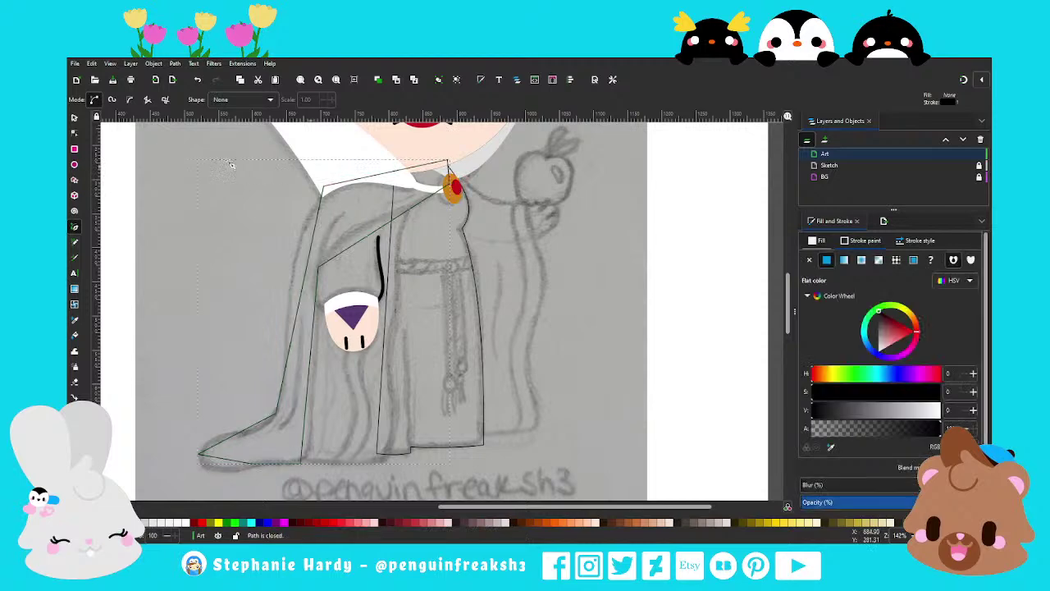
Smooth the collar node and curve the outline's shoulder and left side along the sketch
{"action": "key", "text": "n"}
{"action": "left_click_drag", "start_coordinate": [456, 188], "coordinate": [464, 179]}
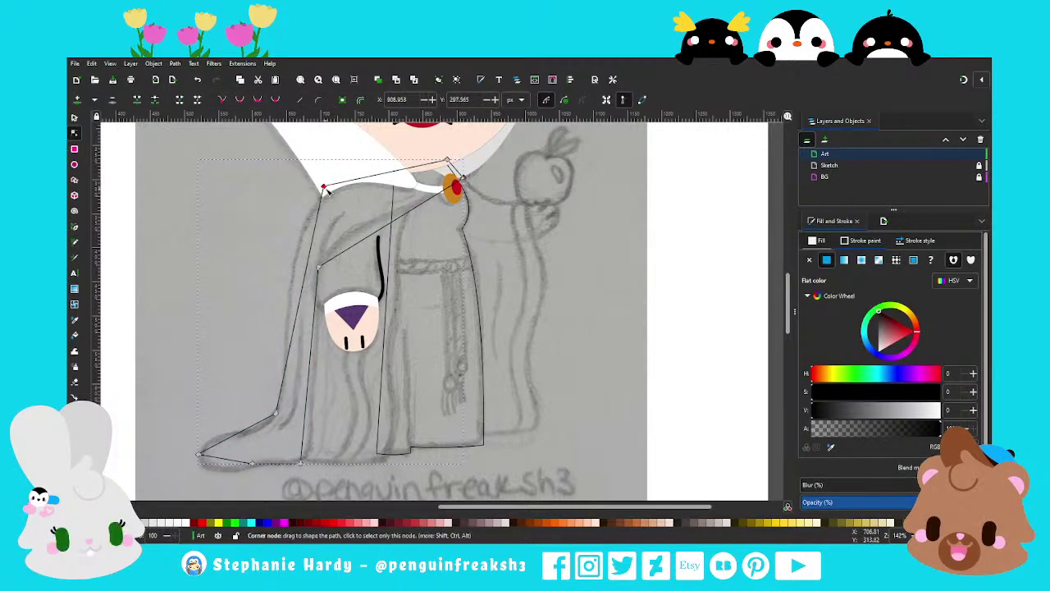
{"action": "left_click_drag", "start_coordinate": [325, 187], "coordinate": [321, 195]}
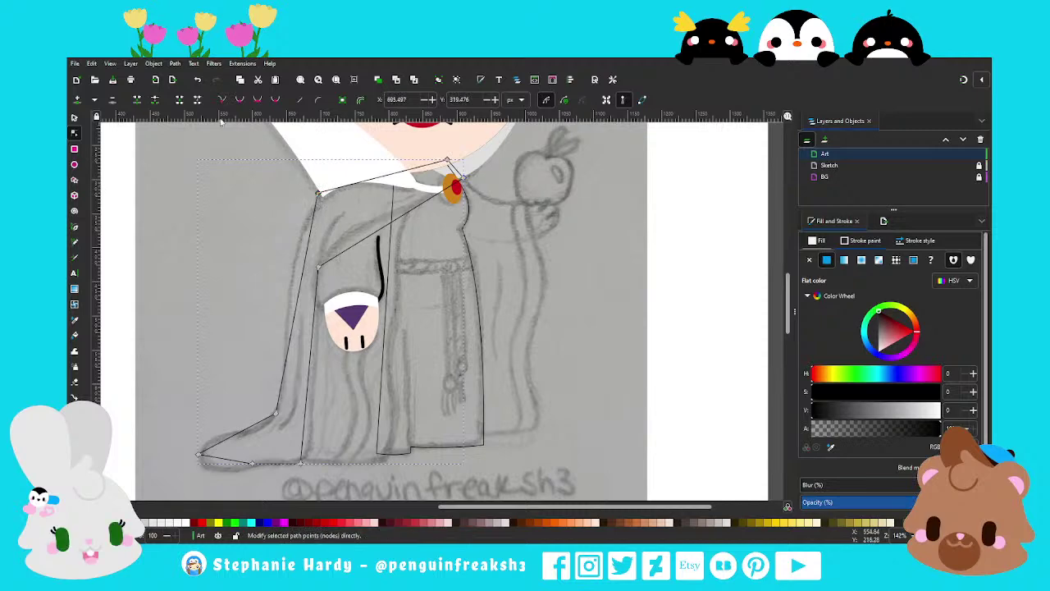
{"action": "left_click", "coordinate": [260, 100]}
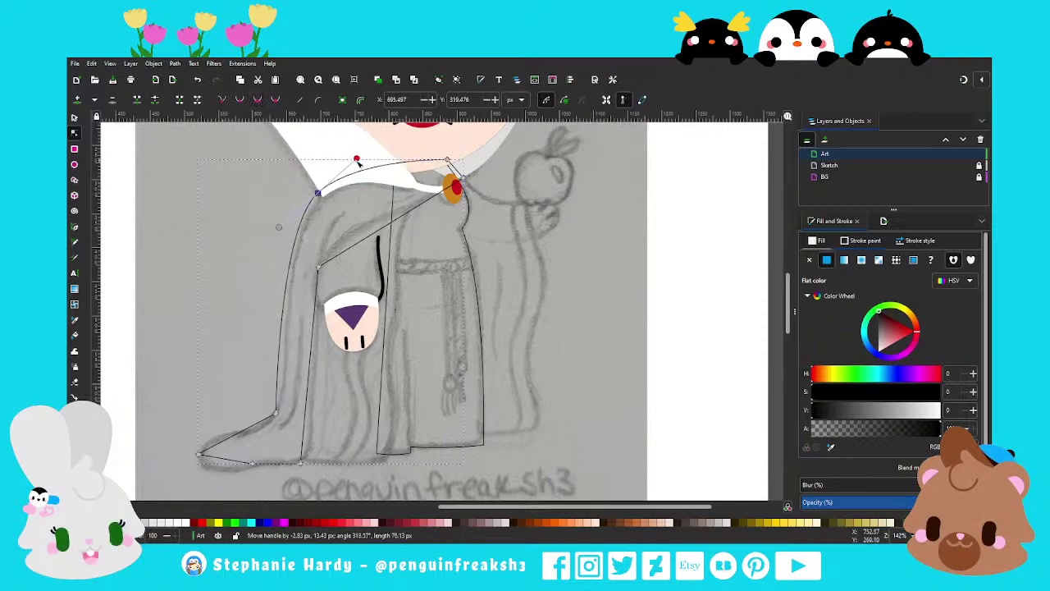
{"action": "left_click", "coordinate": [318, 266]}
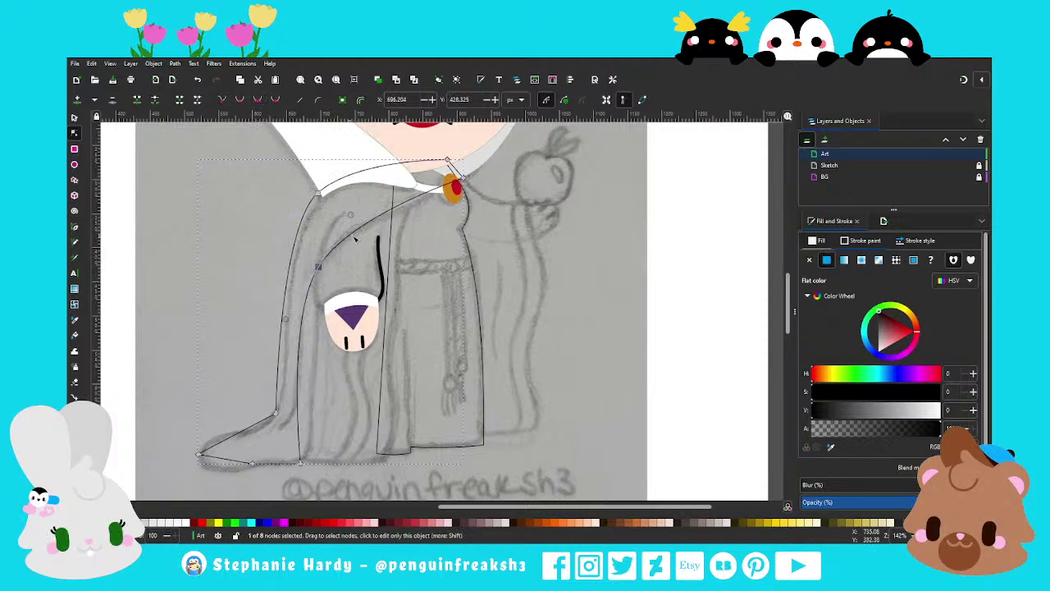
{"action": "left_click_drag", "start_coordinate": [353, 210], "coordinate": [335, 242]}
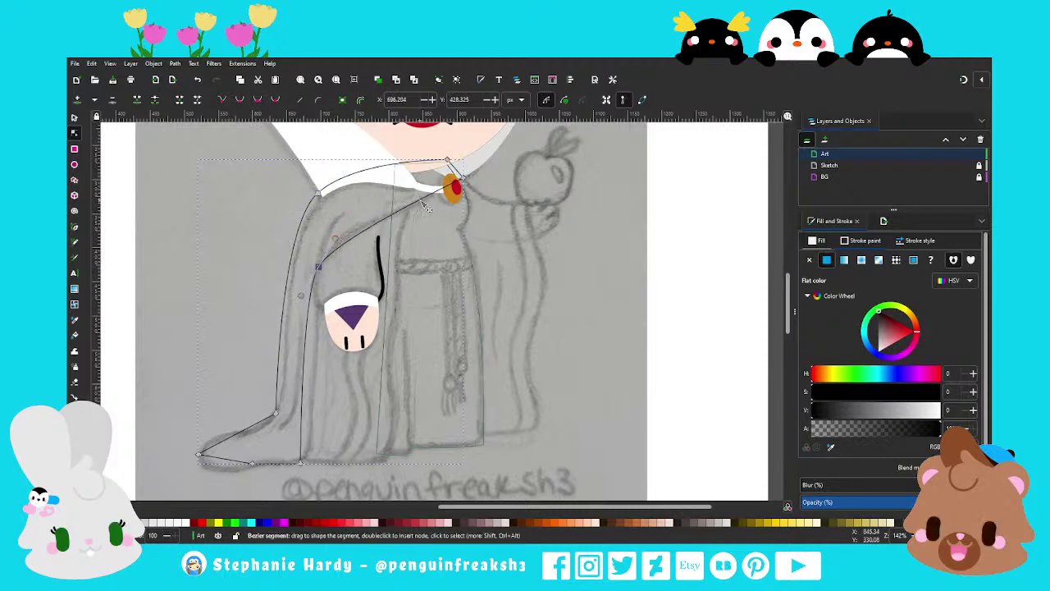
{"action": "mouse_move", "coordinate": [464, 193]}
{"action": "left_mouse_down"}
{"action": "mouse_move", "coordinate": [438, 215]}
{"action": "mouse_move", "coordinate": [460, 188]}
{"action": "left_mouse_up"}
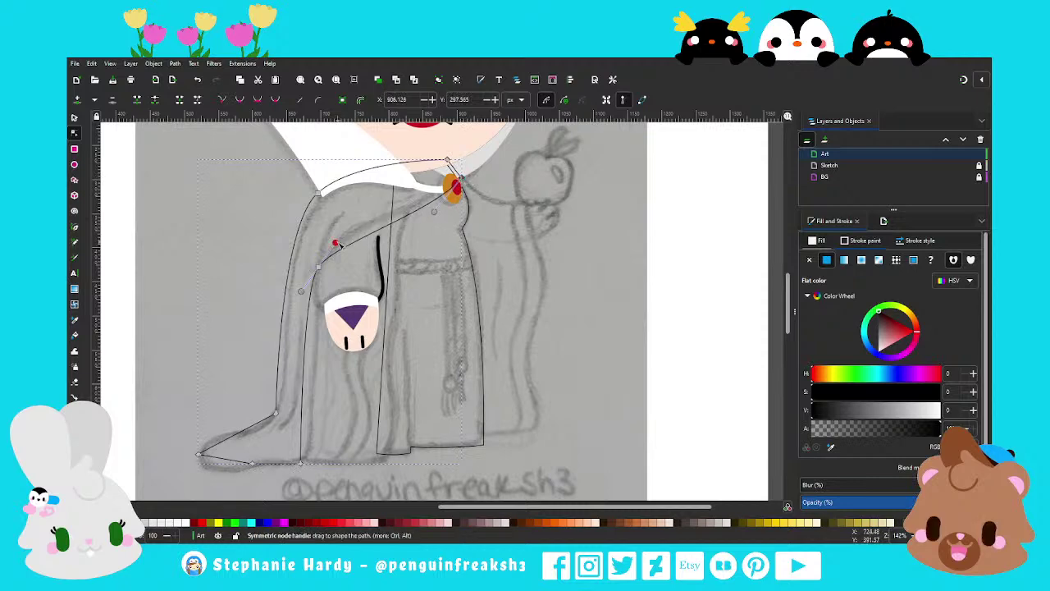
{"action": "left_click_drag", "start_coordinate": [318, 266], "coordinate": [324, 258]}
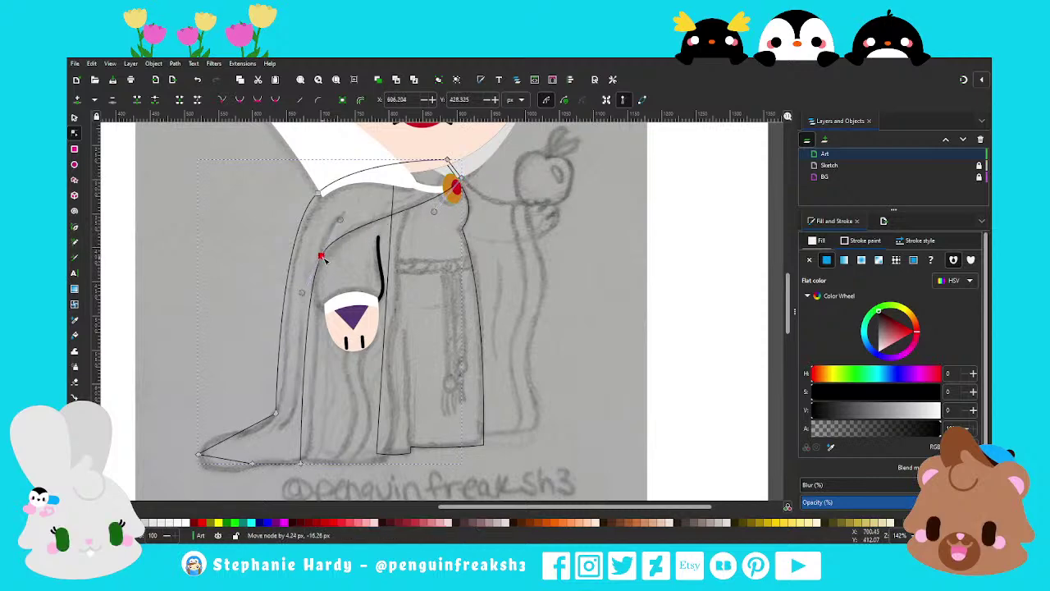
{"action": "left_click_drag", "start_coordinate": [340, 219], "coordinate": [347, 223]}
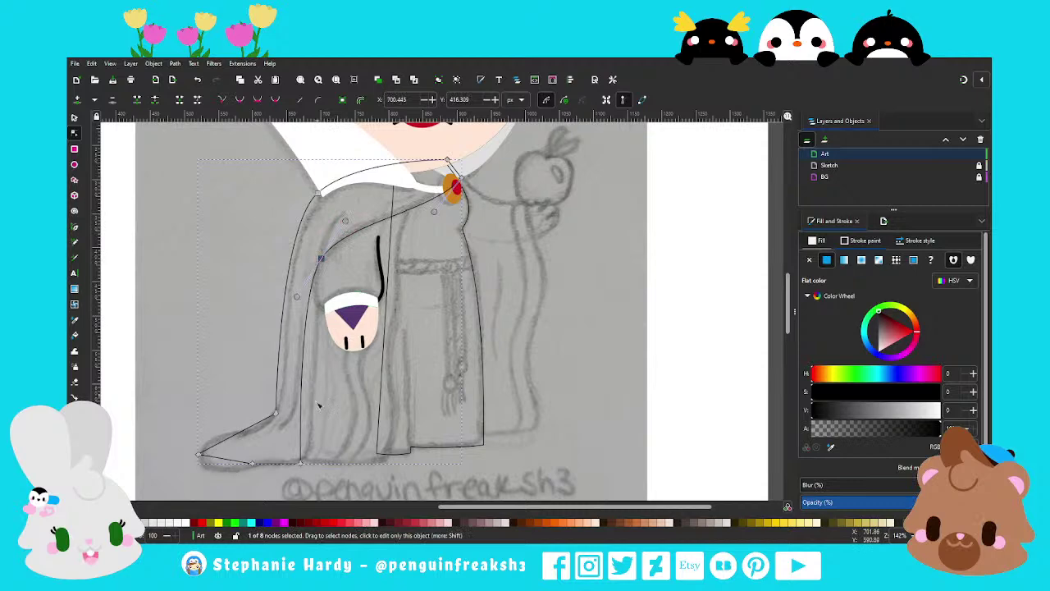
Smooth the lower-left nodes and round the bottom hem to follow the sketch
{"action": "scroll", "coordinate": [321, 401], "scroll_direction": "down", "scroll_amount": 1}
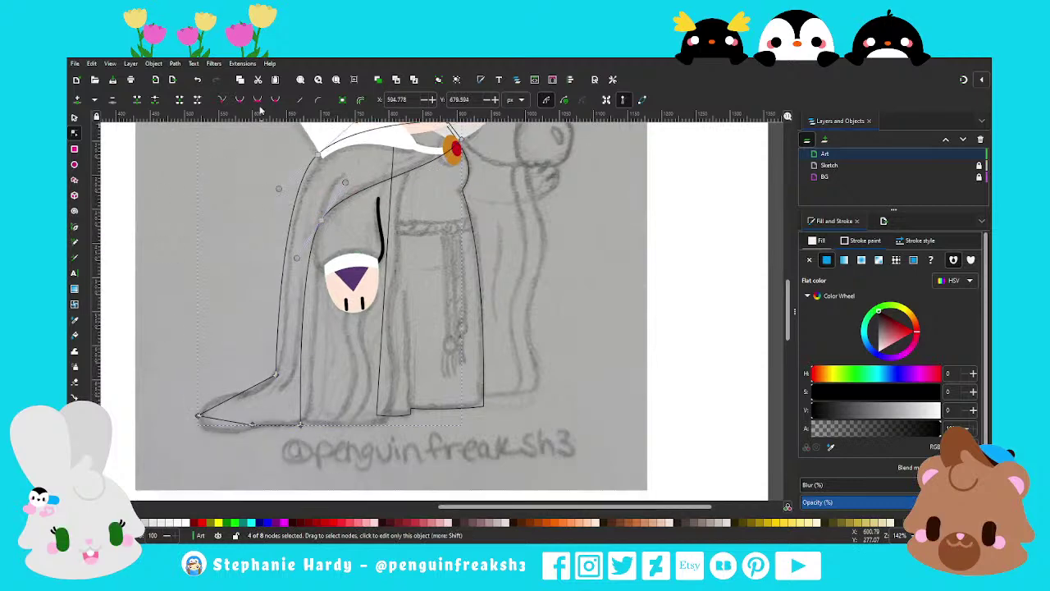
{"action": "key", "text": "shift+s"}
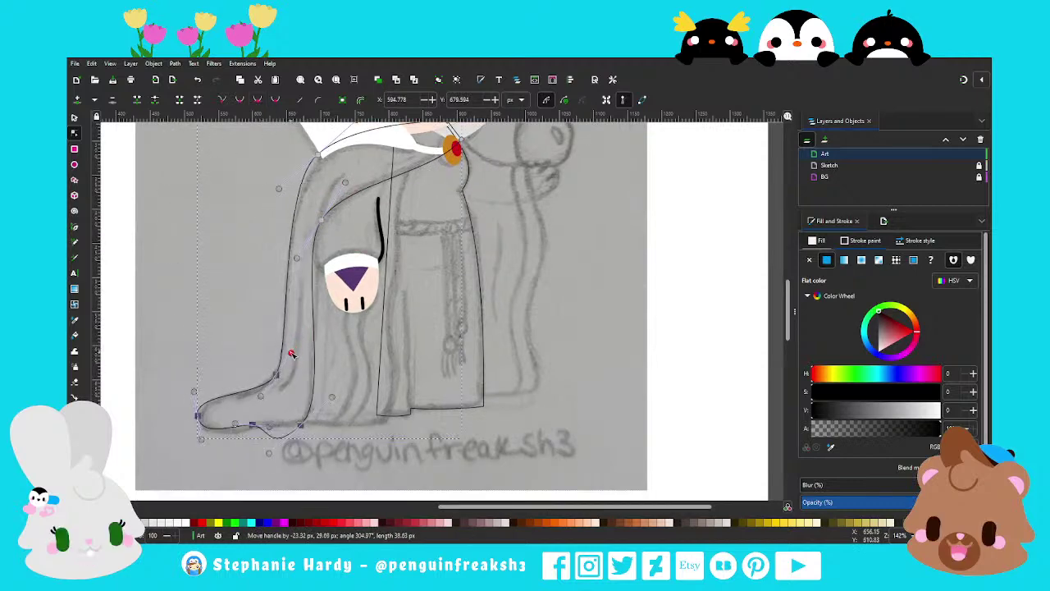
{"action": "left_click_drag", "start_coordinate": [193, 391], "coordinate": [202, 399]}
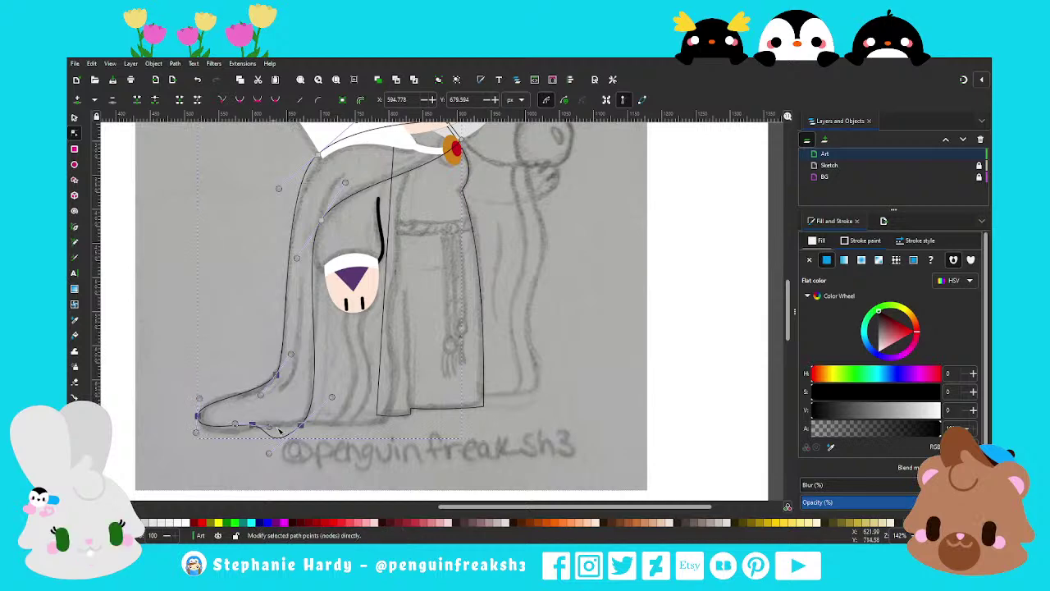
{"action": "mouse_move", "coordinate": [332, 397]}
{"action": "left_mouse_down"}
{"action": "mouse_move", "coordinate": [316, 416]}
{"action": "mouse_move", "coordinate": [270, 426]}
{"action": "left_mouse_up"}
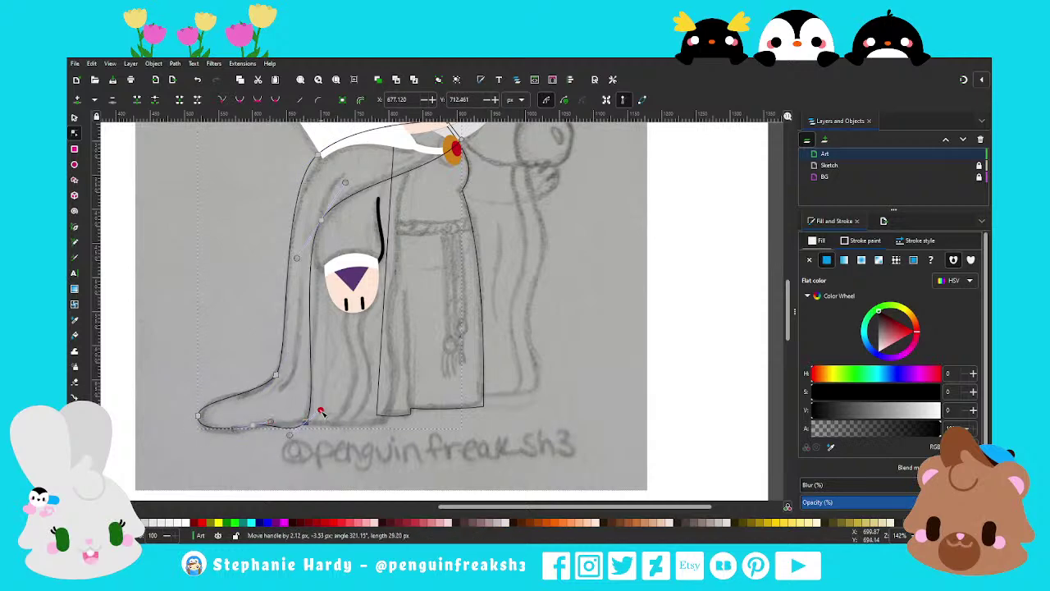
{"action": "scroll", "coordinate": [331, 264], "scroll_direction": "up", "scroll_amount": 1}
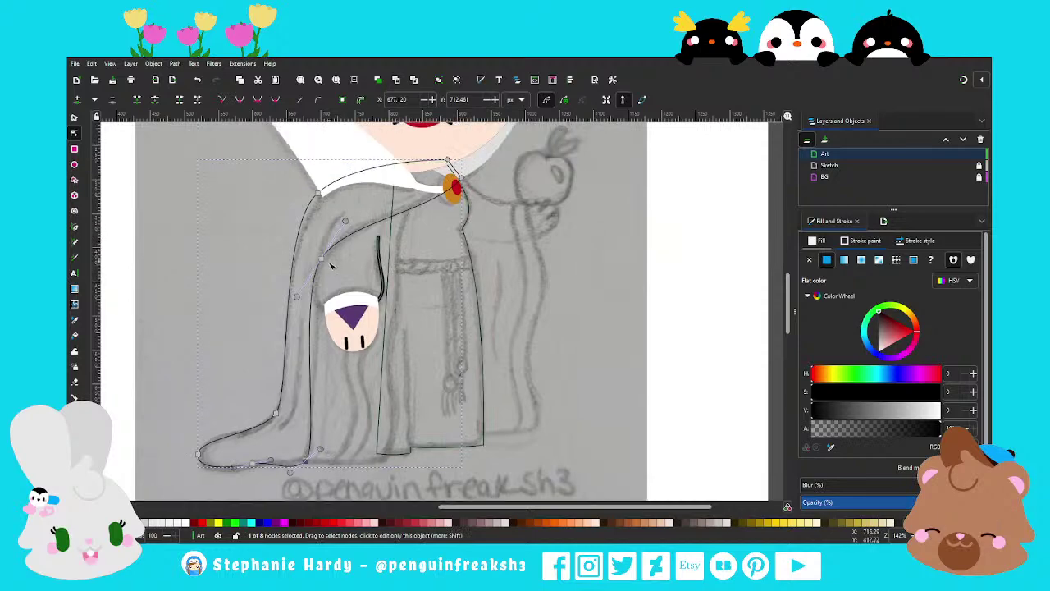
{"action": "left_click_drag", "start_coordinate": [320, 258], "coordinate": [325, 255]}
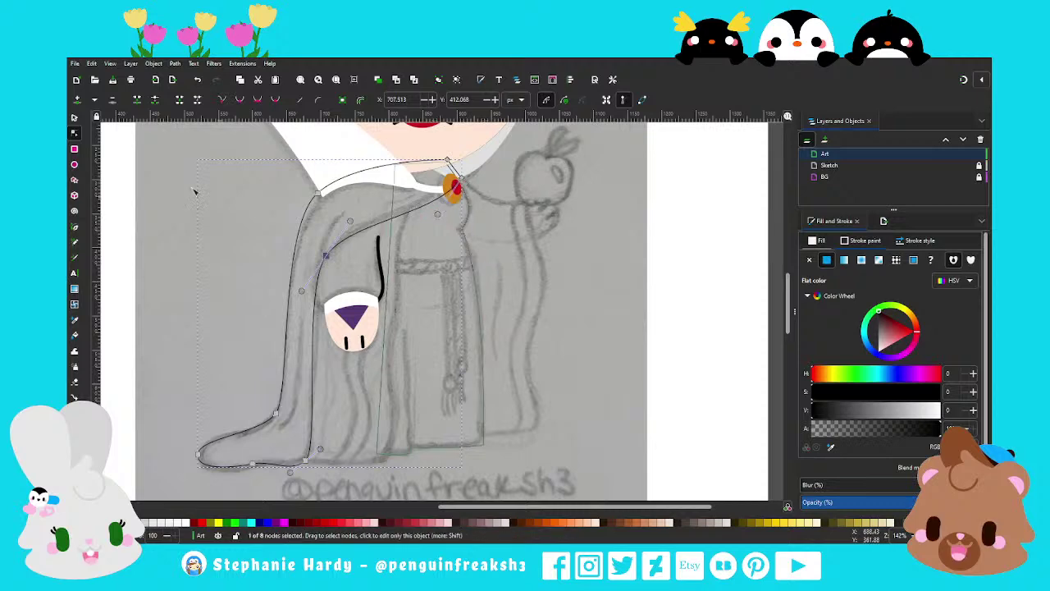
{"action": "key", "text": "s"}
Zoom out and fine-tune the robe outline's shoulder nodes
{"action": "key", "text": "1"}
{"action": "scroll", "coordinate": [392, 246], "scroll_direction": "up", "scroll_amount": 1, "text": "ctrl"}
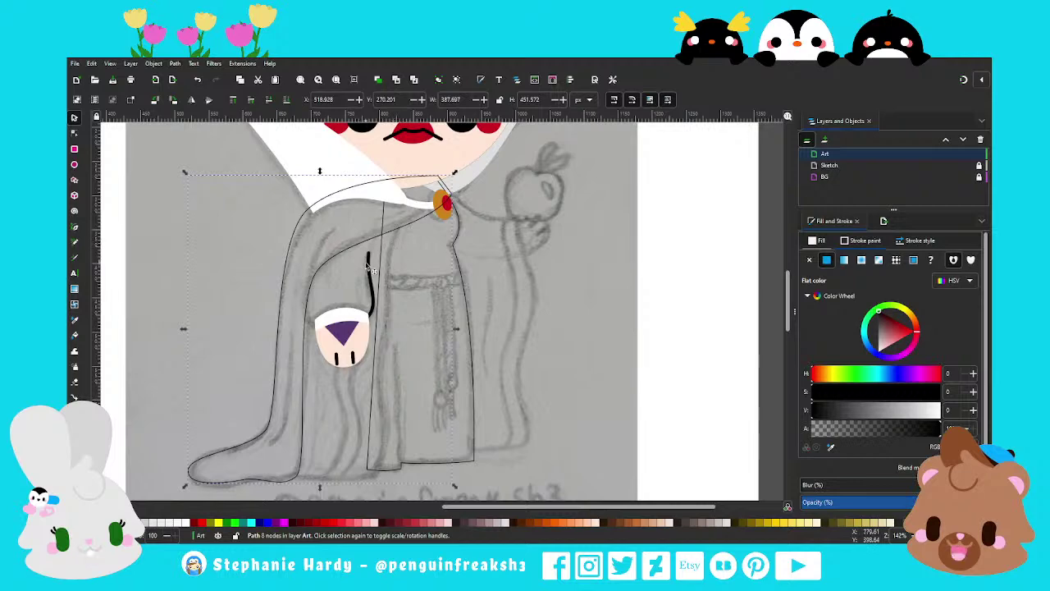
{"action": "left_click", "coordinate": [310, 240]}
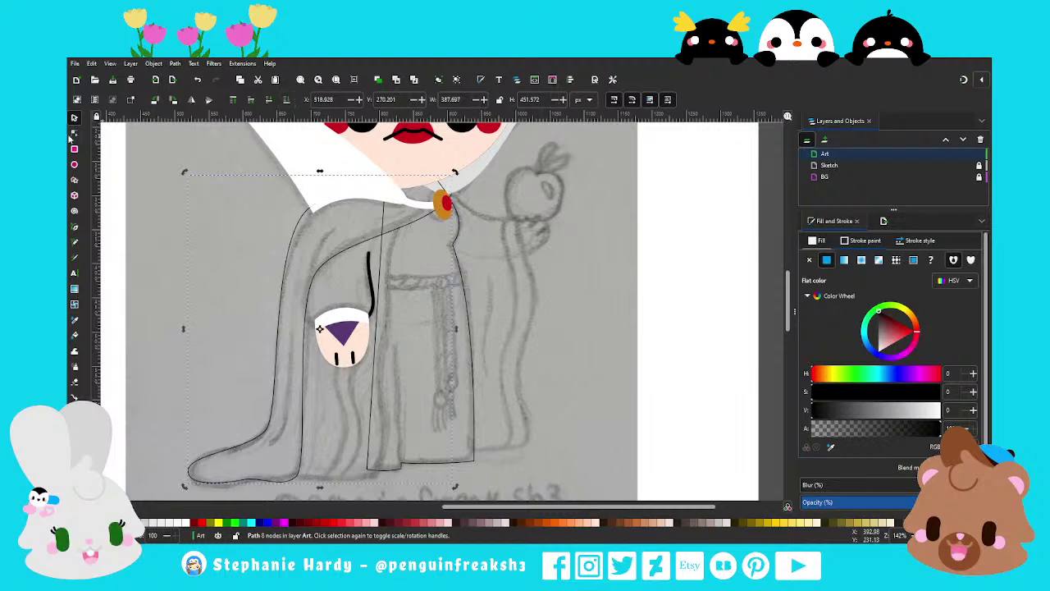
{"action": "left_click", "coordinate": [74, 134]}
{"action": "left_click_drag", "start_coordinate": [309, 210], "coordinate": [314, 215]}
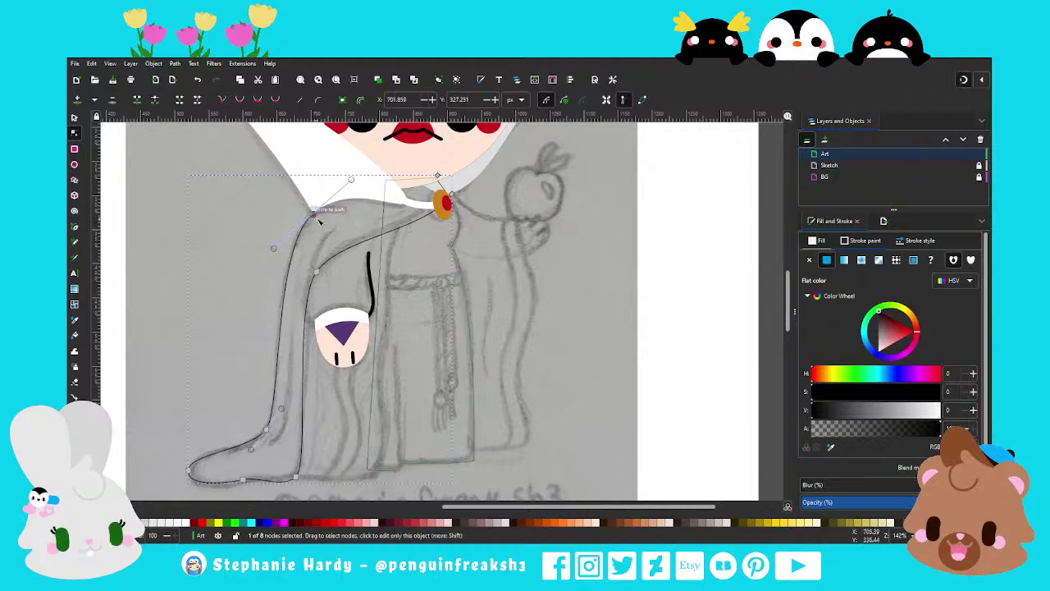
{"action": "left_click_drag", "start_coordinate": [312, 215], "coordinate": [313, 213]}
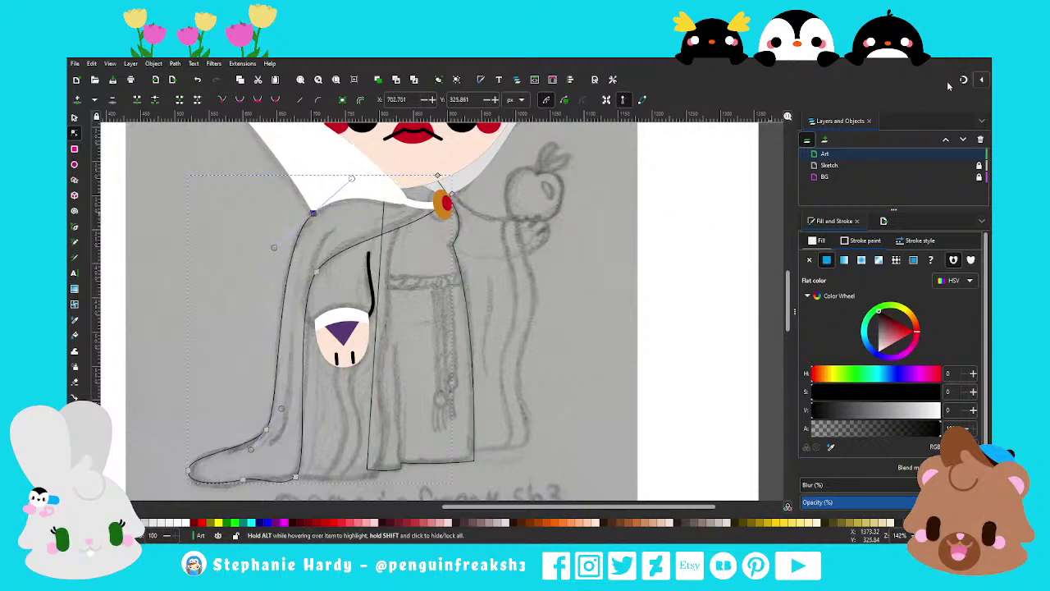
{"action": "scroll", "coordinate": [233, 269], "scroll_direction": "down", "scroll_amount": 1}
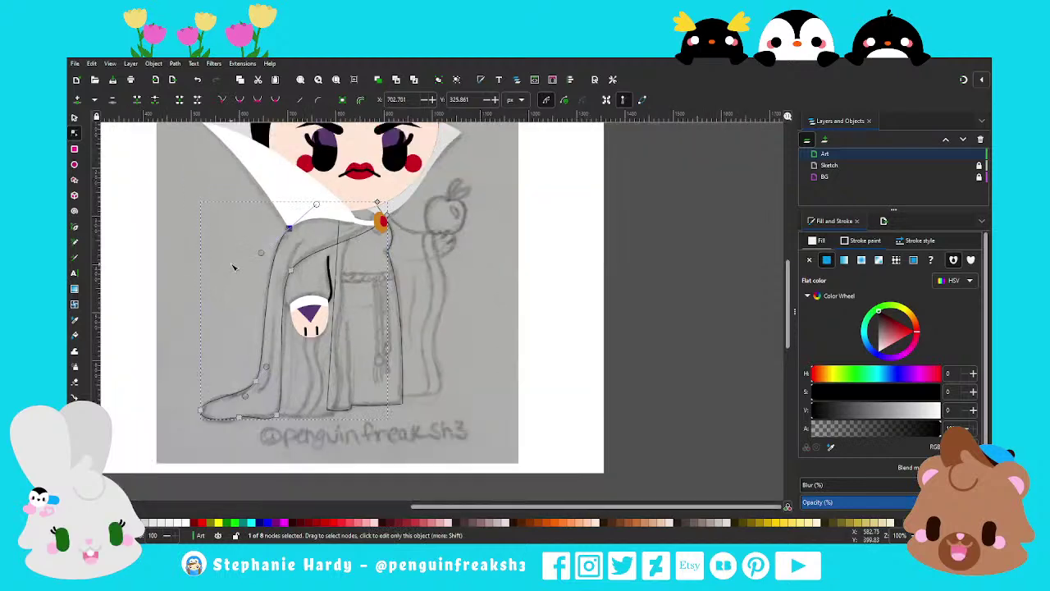
{"action": "scroll", "coordinate": [234, 264], "scroll_direction": "up", "scroll_amount": 1}
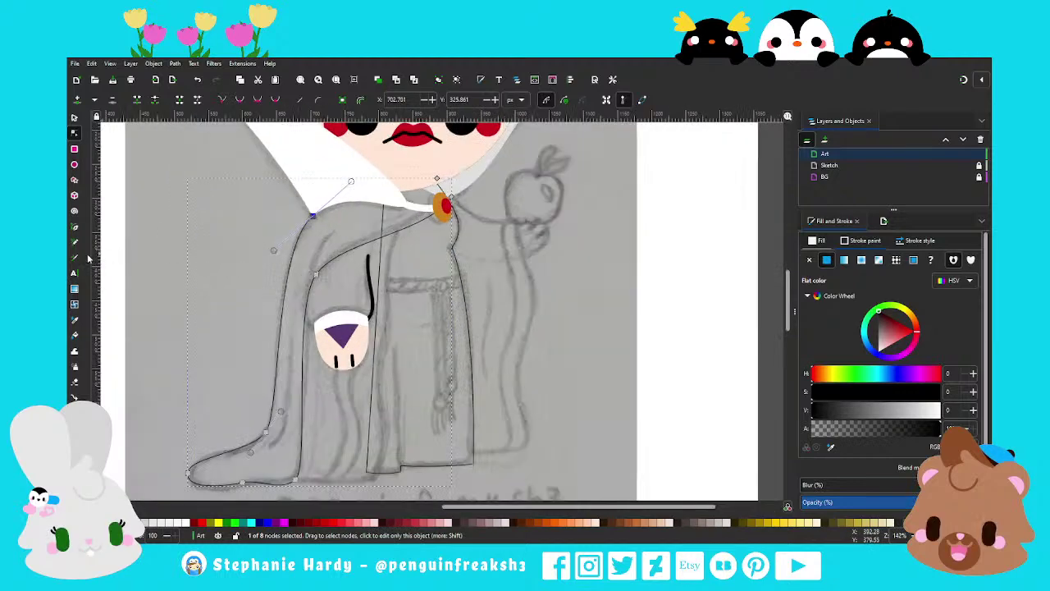
Draw a straight fold line on the robe's lower left with a 5 px stroke
{"action": "key", "text": "b"}
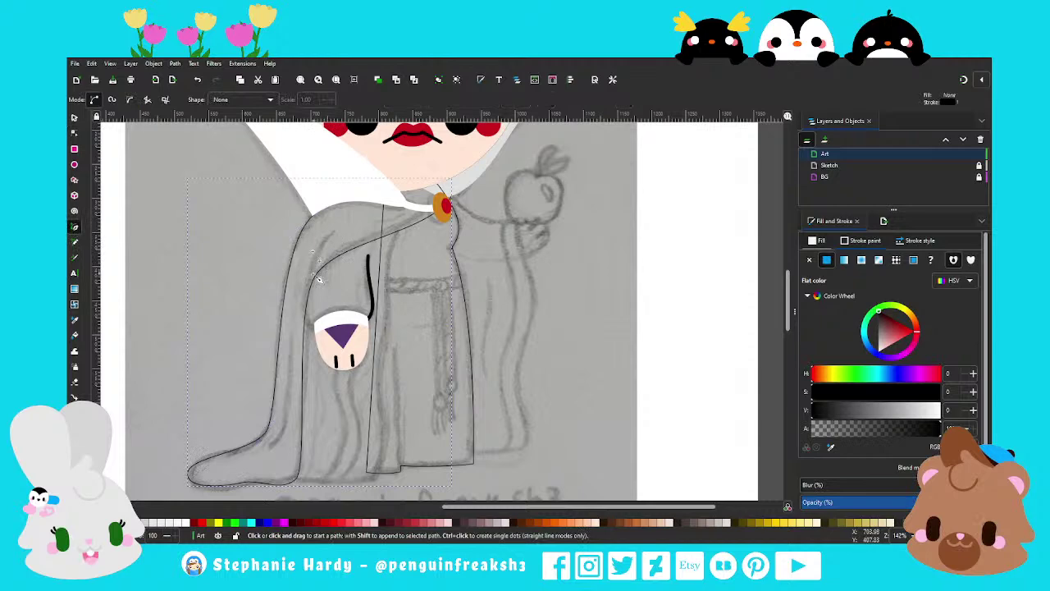
{"action": "left_click", "coordinate": [291, 346]}
{"action": "left_click", "coordinate": [271, 447]}
{"action": "key", "text": "Return"}
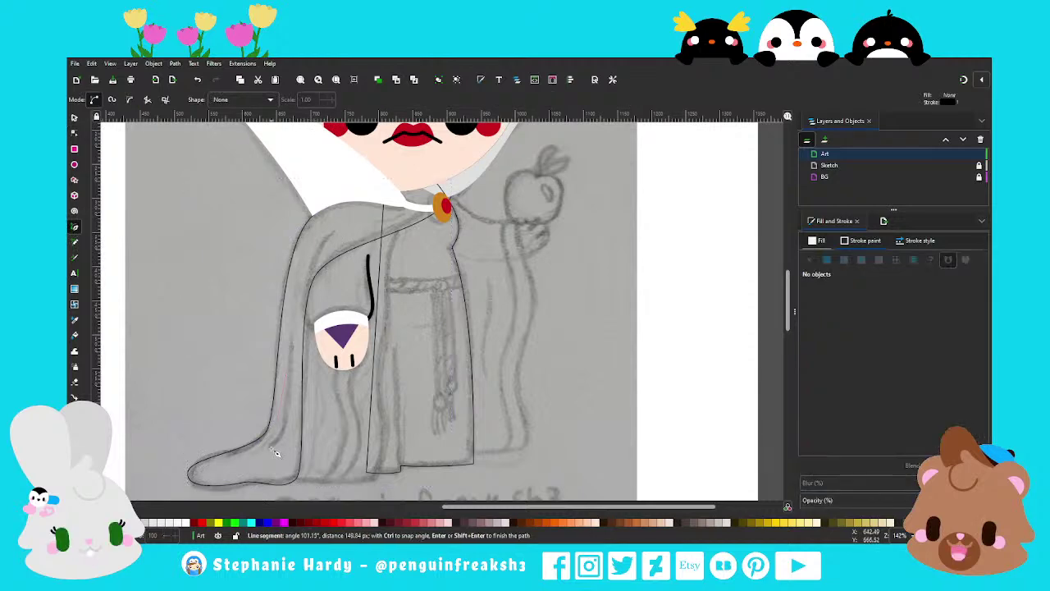
{"action": "left_click", "coordinate": [909, 242]}
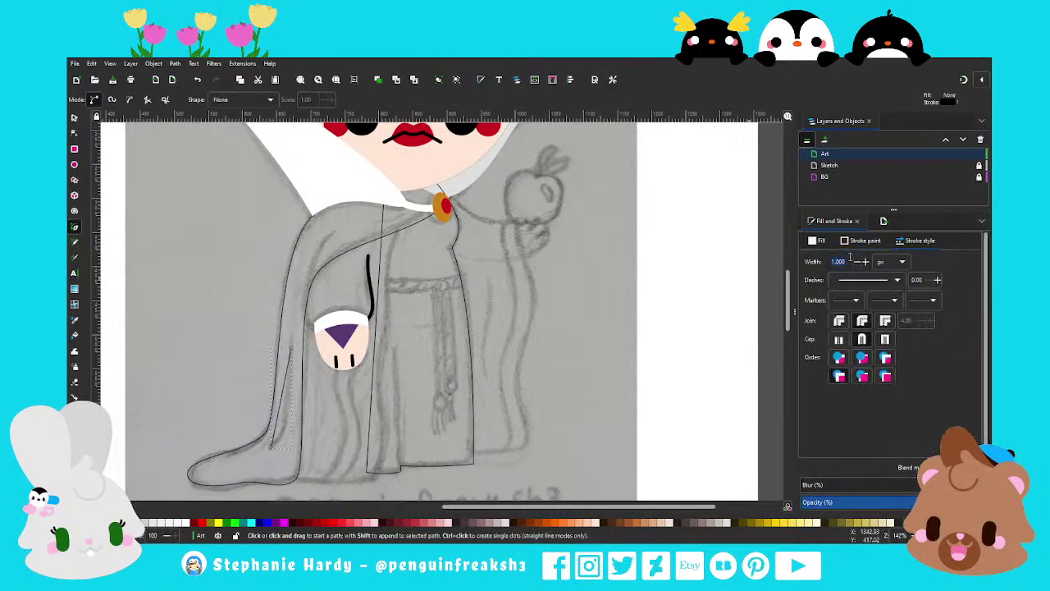
{"action": "type", "text": "5"}
{"action": "key", "text": "Return"}
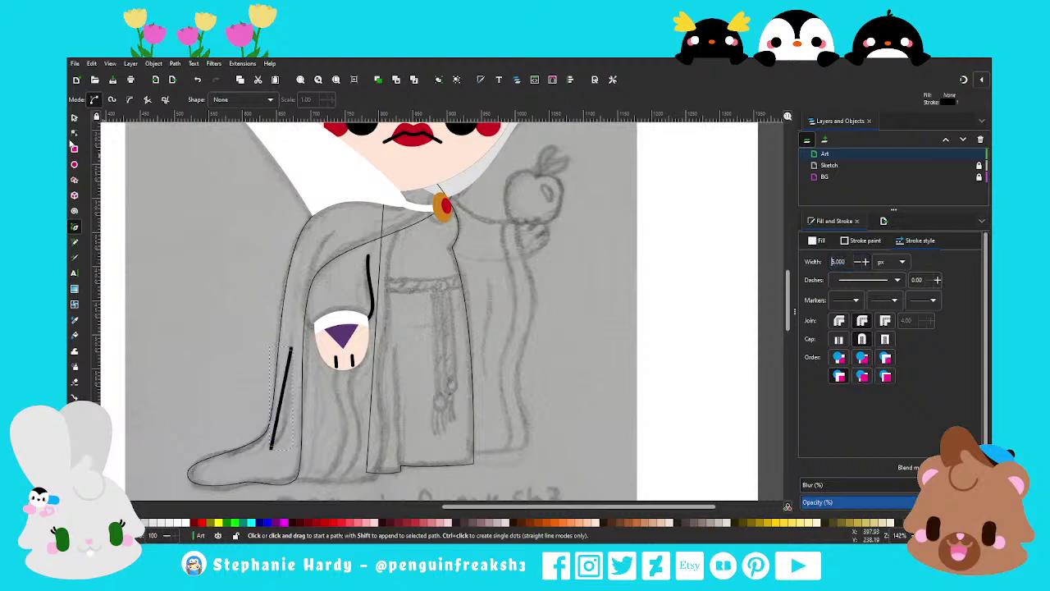
Bend the fold line into a curve sweeping toward the hem, then deselect it
{"action": "left_click", "coordinate": [74, 133]}
{"action": "mouse_move", "coordinate": [277, 420]}
{"action": "left_mouse_down"}
{"action": "mouse_move", "coordinate": [285, 435]}
{"action": "mouse_move", "coordinate": [294, 393]}
{"action": "mouse_move", "coordinate": [293, 437]}
{"action": "mouse_move", "coordinate": [289, 402]}
{"action": "left_mouse_up"}
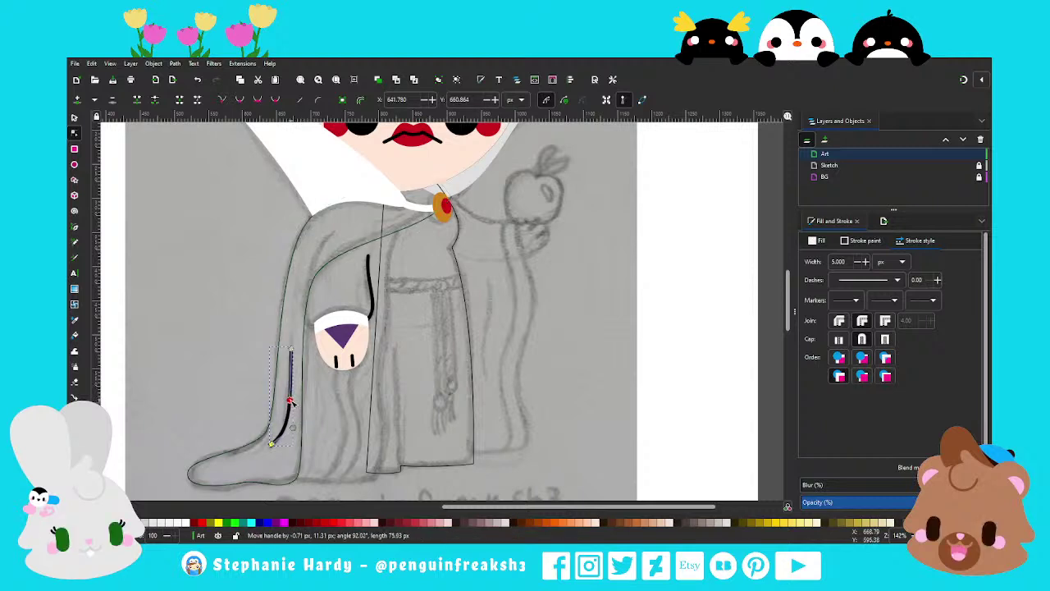
{"action": "key", "text": "s"}
{"action": "key", "text": "Escape"}
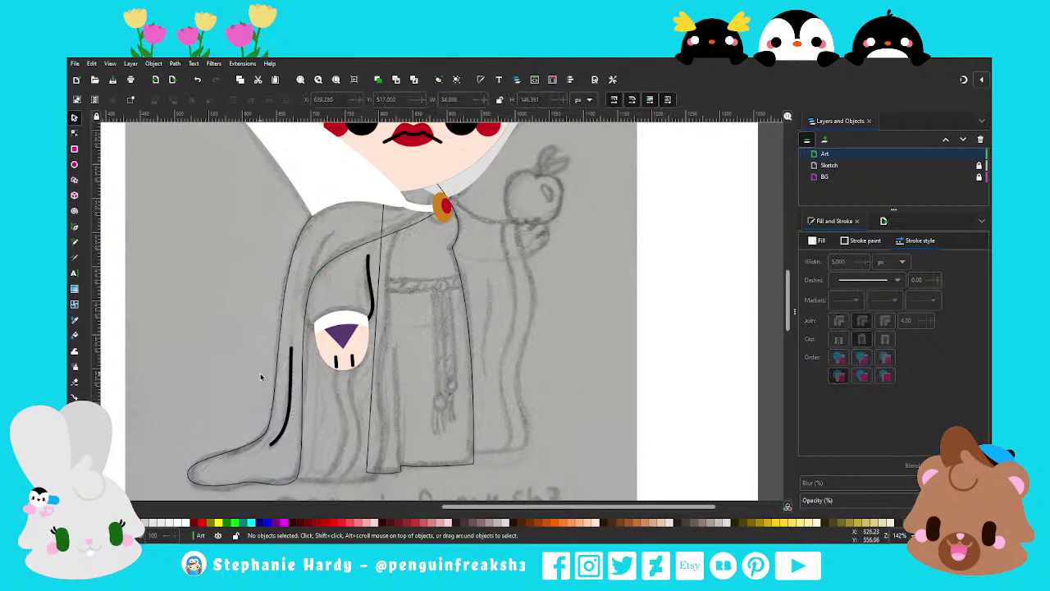
{"action": "scroll", "coordinate": [314, 390], "scroll_direction": "down", "scroll_amount": 1}
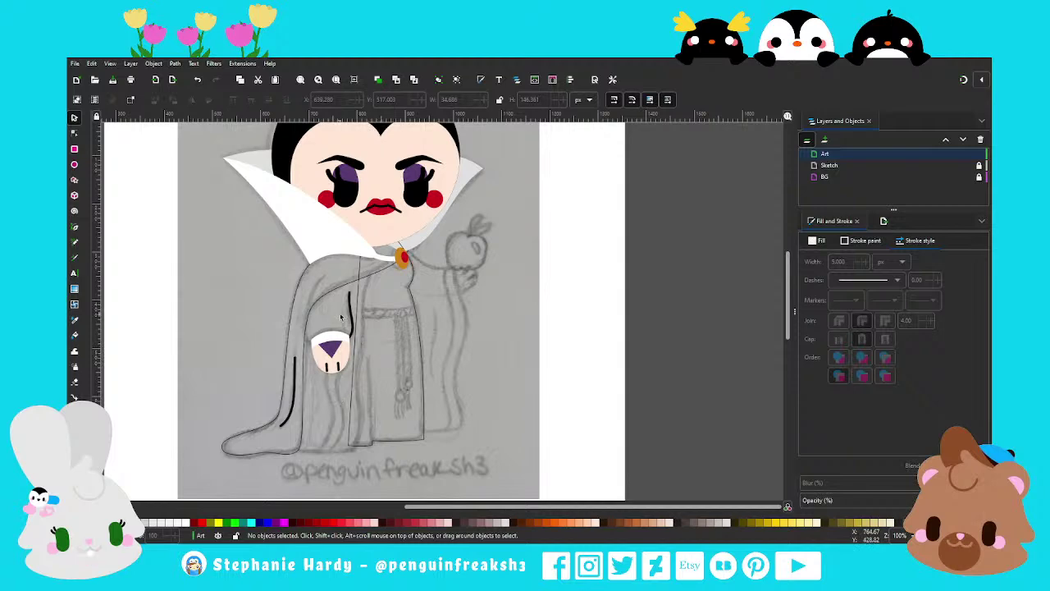
Draw a short fold line beside the gloved hand
{"action": "scroll", "coordinate": [326, 327], "scroll_direction": "up", "scroll_amount": 1, "text": "ctrl"}
{"action": "scroll", "coordinate": [309, 349], "scroll_direction": "up", "scroll_amount": 1, "text": "ctrl"}
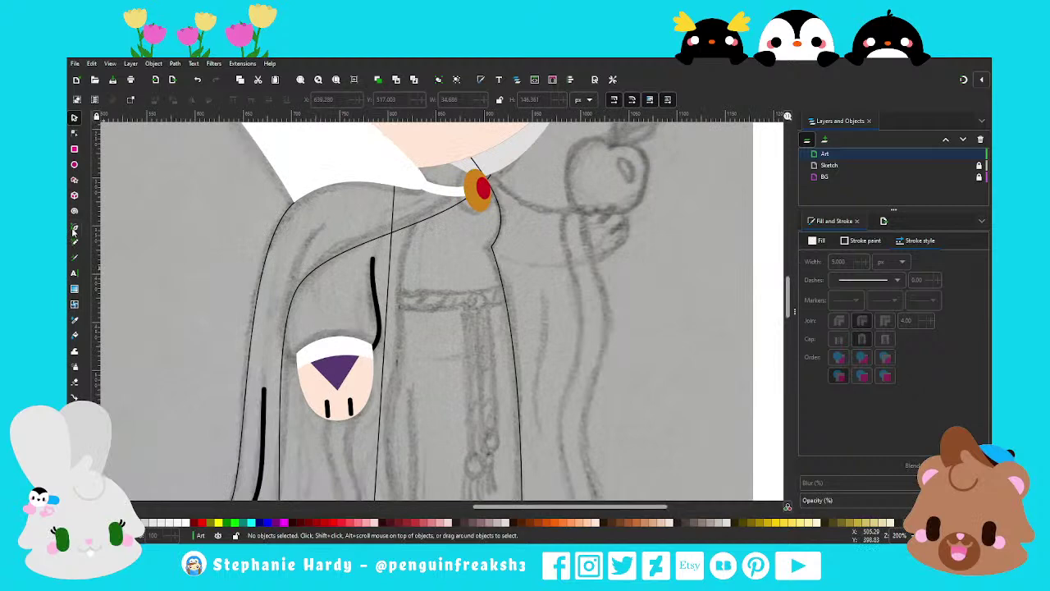
{"action": "left_click", "coordinate": [73, 229]}
{"action": "left_click", "coordinate": [297, 359]}
{"action": "double_click", "coordinate": [275, 332]}
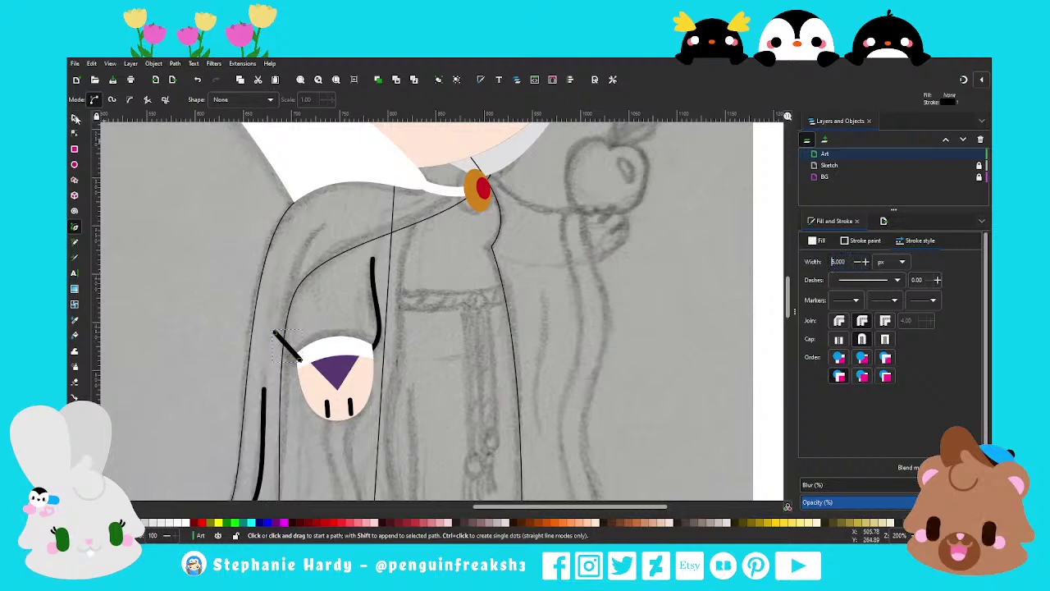
Curve the short fold line so its end hooks into the white cuff
{"action": "left_click", "coordinate": [74, 118]}
{"action": "key", "text": "n"}
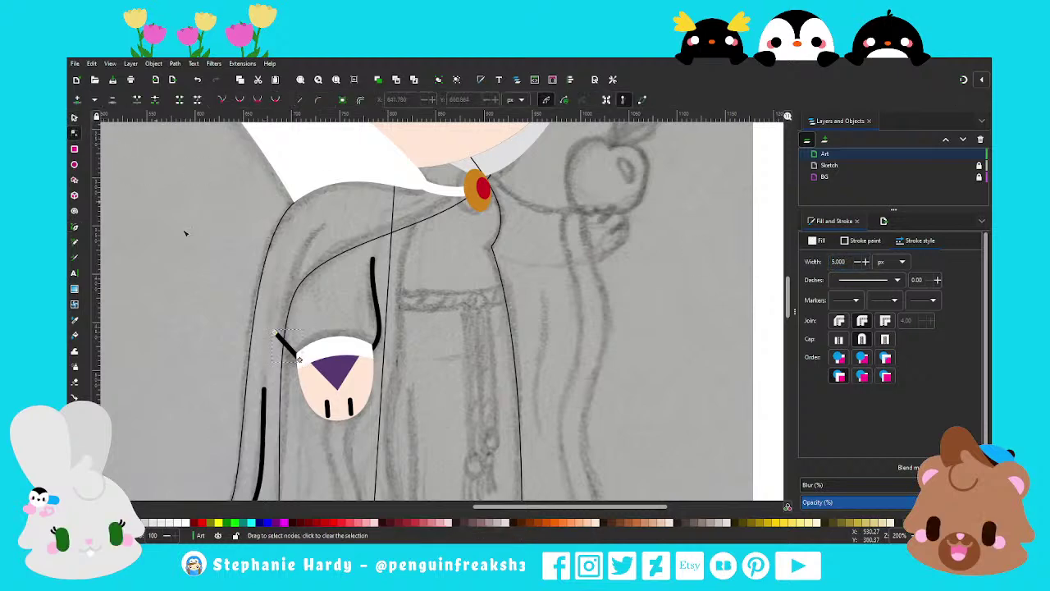
{"action": "scroll", "coordinate": [283, 373], "scroll_direction": "up", "scroll_amount": 2, "text": "ctrl"}
{"action": "left_click_drag", "start_coordinate": [306, 327], "coordinate": [300, 331]}
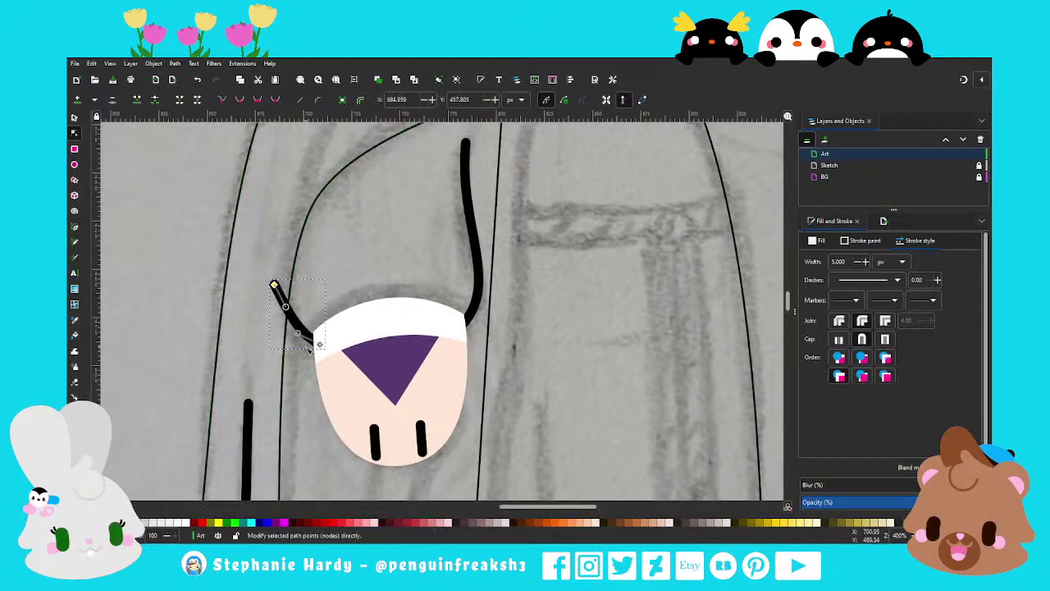
{"action": "scroll", "coordinate": [317, 349], "scroll_direction": "up", "scroll_amount": 1, "text": "ctrl"}
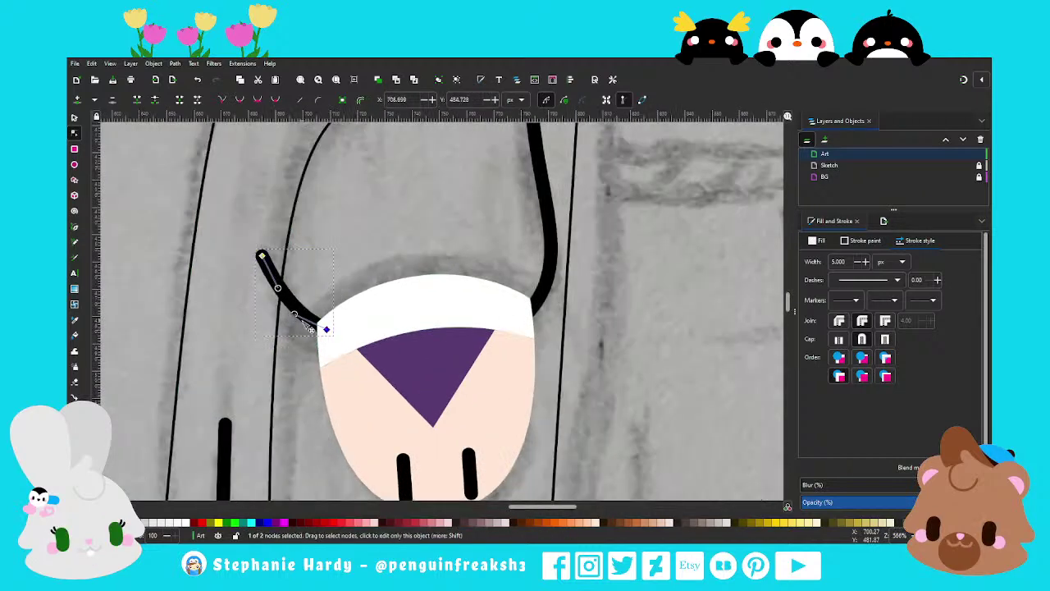
{"action": "mouse_move", "coordinate": [325, 329]}
{"action": "left_mouse_down"}
{"action": "mouse_move", "coordinate": [292, 339]}
{"action": "mouse_move", "coordinate": [282, 305]}
{"action": "left_mouse_up"}
{"action": "scroll", "coordinate": [279, 305], "scroll_direction": "down", "scroll_amount": 1, "text": "ctrl"}
{"action": "scroll", "coordinate": [279, 305], "scroll_direction": "down", "scroll_amount": 1, "text": "ctrl"}
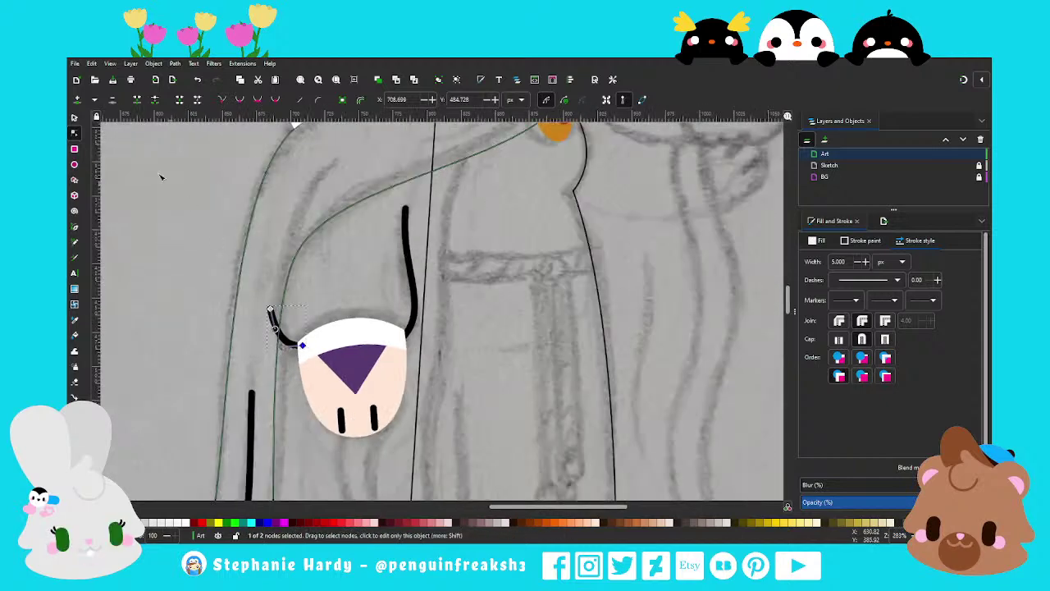
{"action": "key", "text": "s"}
{"action": "scroll", "coordinate": [254, 311], "scroll_direction": "down", "scroll_amount": 2, "text": "ctrl"}
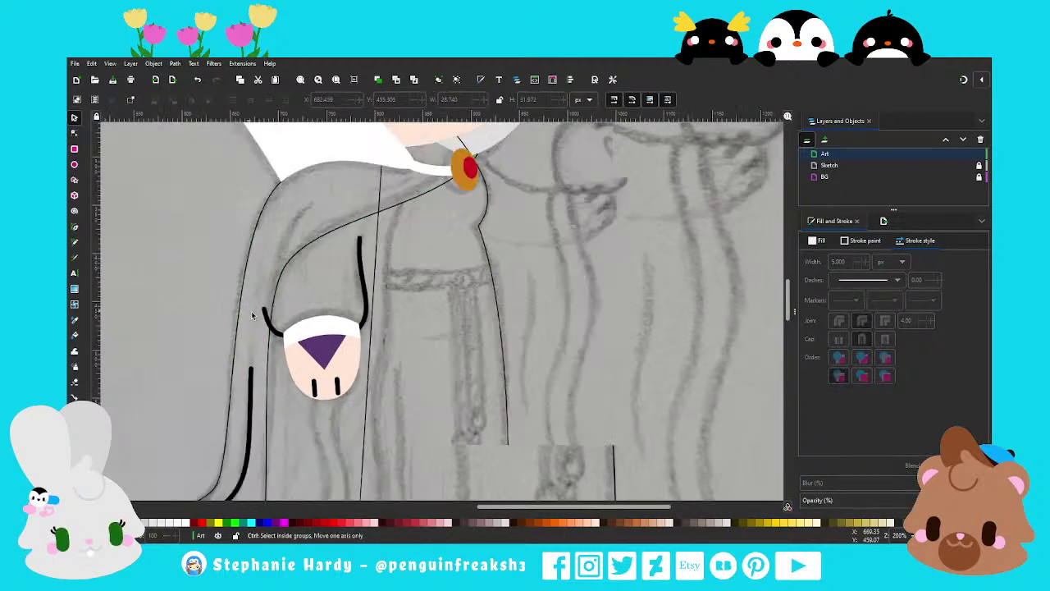
{"action": "key", "text": "Escape"}
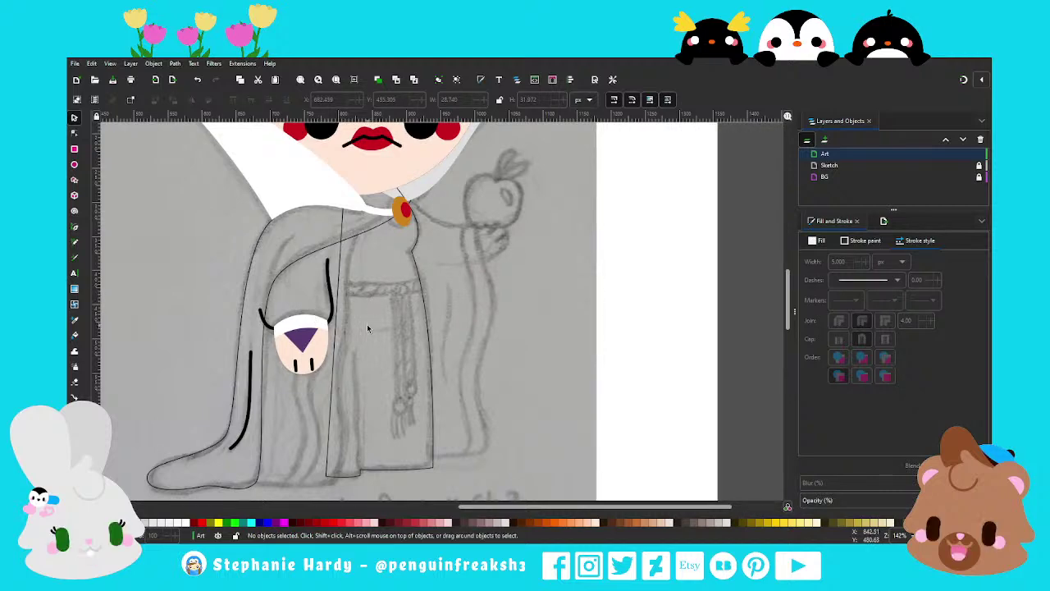
Draw a short straight fold line on the upper left sleeve above the glove
{"action": "scroll", "coordinate": [286, 249], "scroll_direction": "up", "scroll_amount": 1, "text": "ctrl"}
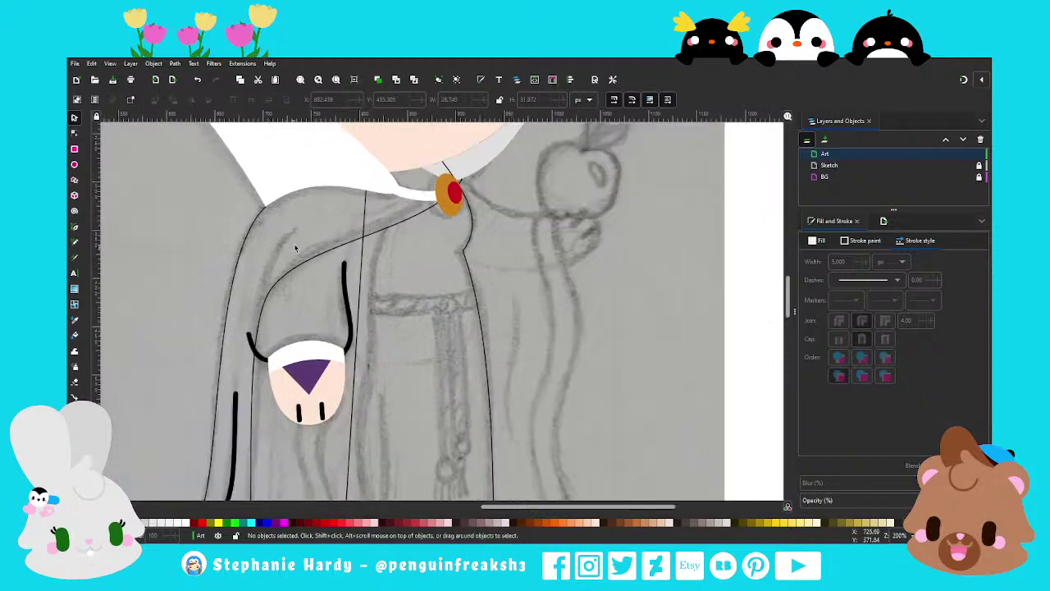
{"action": "left_click", "coordinate": [75, 228]}
{"action": "left_click", "coordinate": [302, 233]}
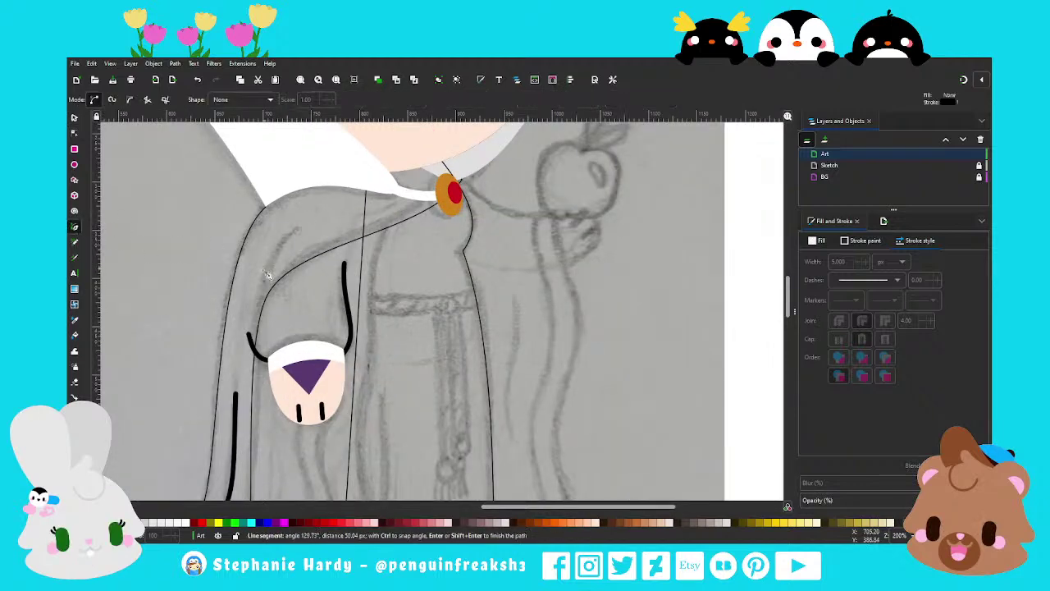
{"action": "double_click", "coordinate": [266, 283]}
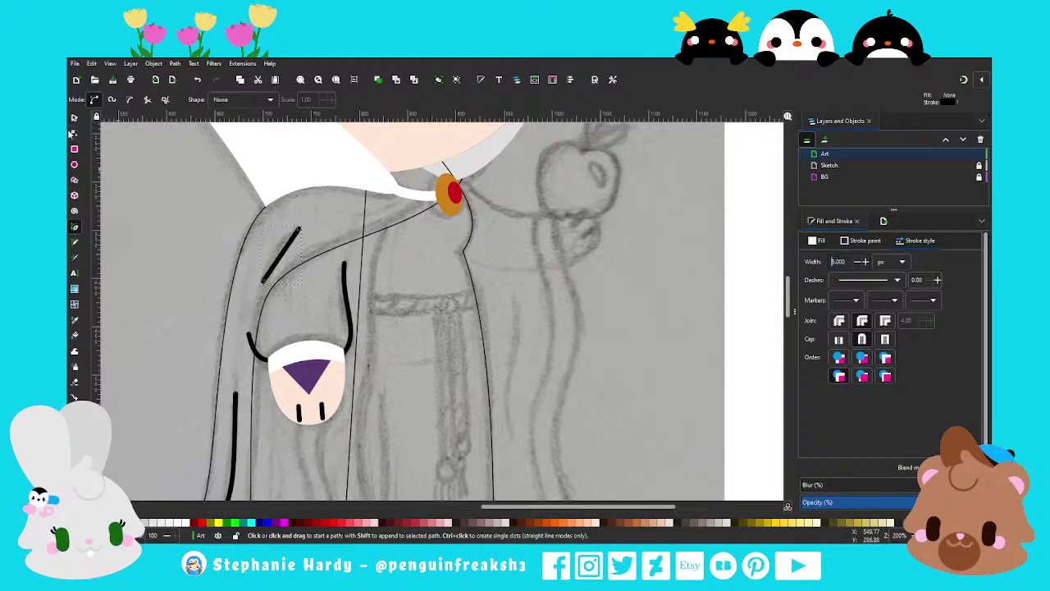
Bend the sleeve fold line into an arching curve
{"action": "left_click", "coordinate": [74, 133]}
{"action": "mouse_move", "coordinate": [281, 255]}
{"action": "left_mouse_down"}
{"action": "mouse_move", "coordinate": [306, 233]}
{"action": "mouse_move", "coordinate": [267, 262]}
{"action": "left_mouse_up"}
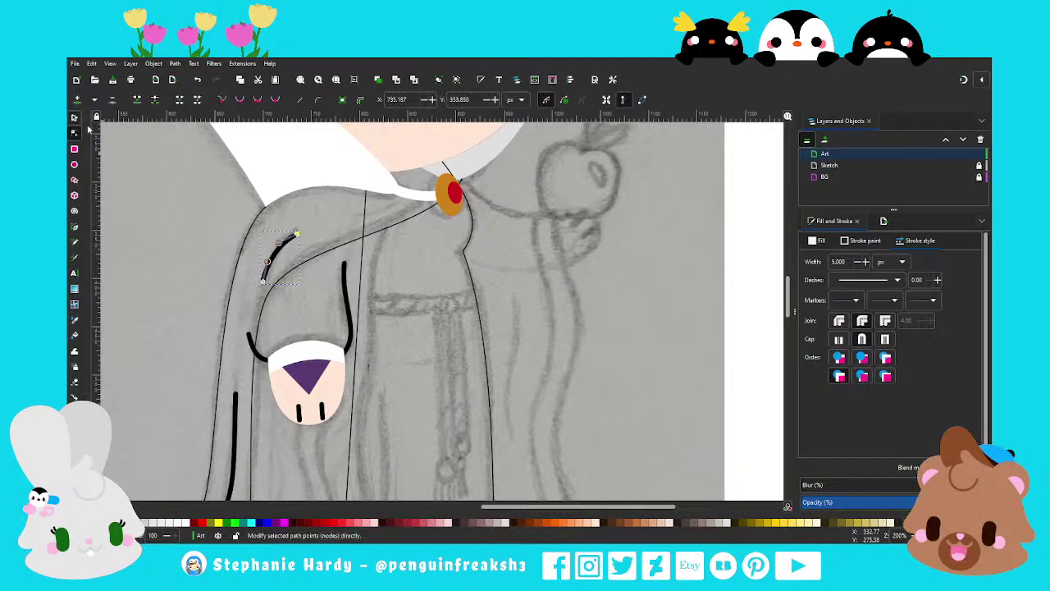
{"action": "left_click", "coordinate": [74, 117]}
{"action": "scroll", "coordinate": [370, 244], "scroll_direction": "down", "scroll_amount": 1}
{"action": "scroll", "coordinate": [370, 245], "scroll_direction": "down", "scroll_amount": 1}
{"action": "scroll", "coordinate": [370, 245], "scroll_direction": "down", "scroll_amount": 1}
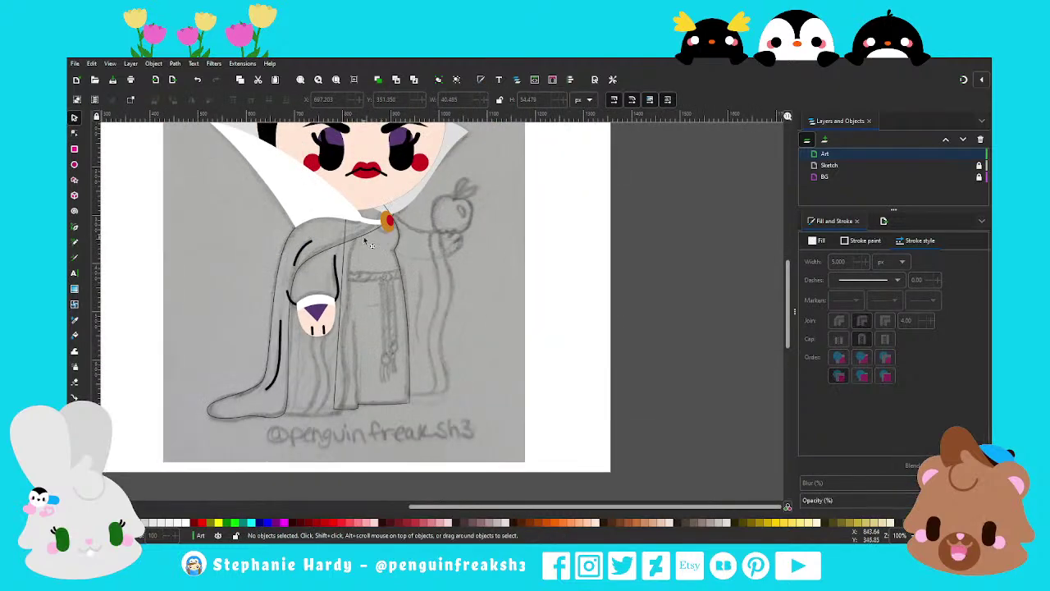
{"action": "left_click", "coordinate": [367, 241]}
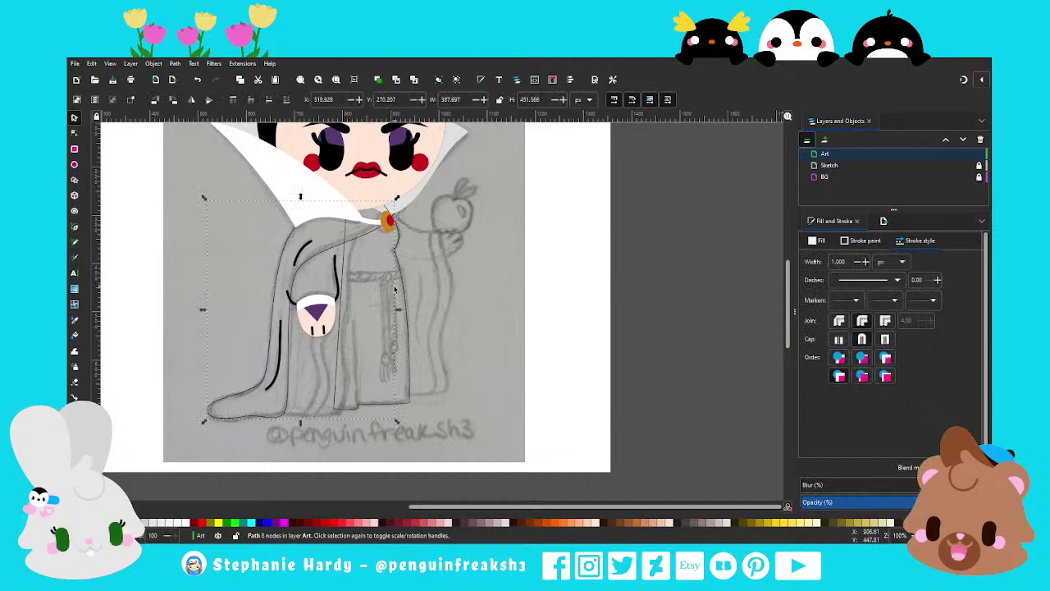
{"action": "left_click", "coordinate": [441, 275]}
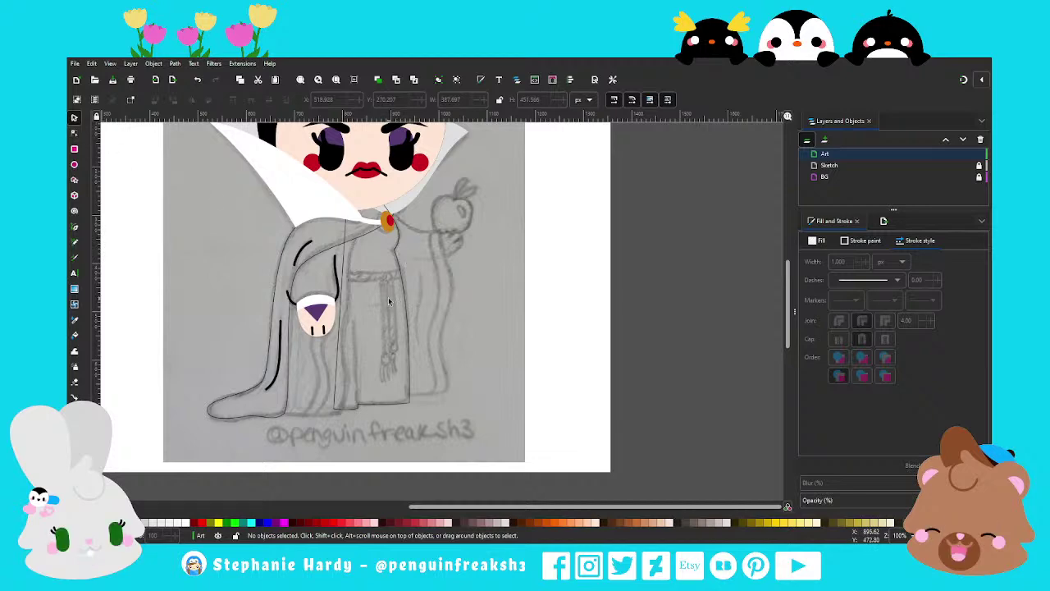
Reshape the robe outline's node beside the brooch so the panel tucks under the jewel
{"action": "left_click", "coordinate": [74, 133]}
{"action": "scroll", "coordinate": [410, 226], "scroll_direction": "up", "scroll_amount": 2}
{"action": "scroll", "coordinate": [410, 226], "scroll_direction": "up", "scroll_amount": 1}
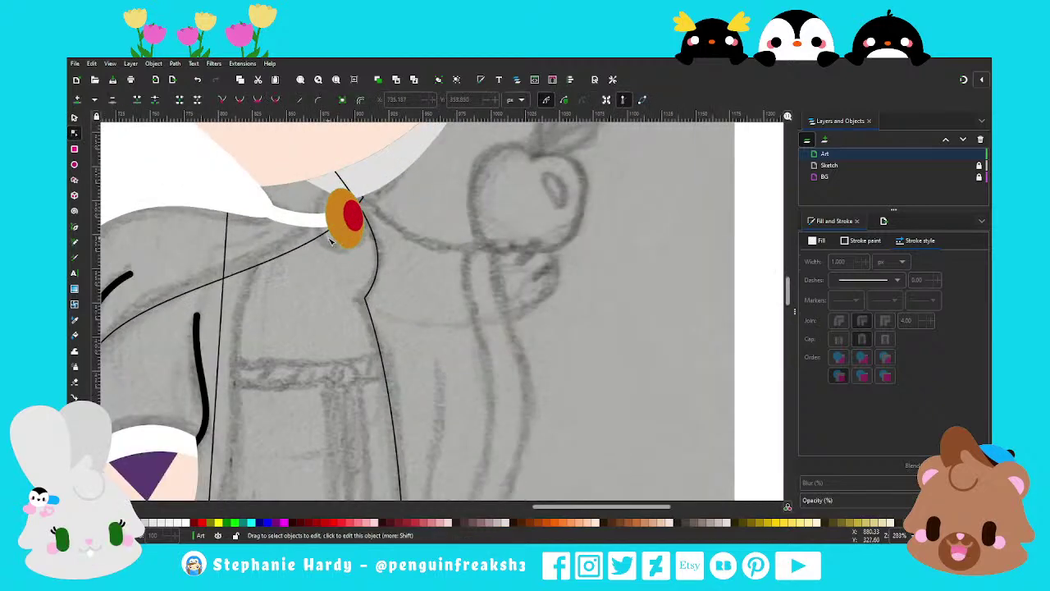
{"action": "left_click", "coordinate": [363, 199]}
{"action": "left_click", "coordinate": [358, 208]}
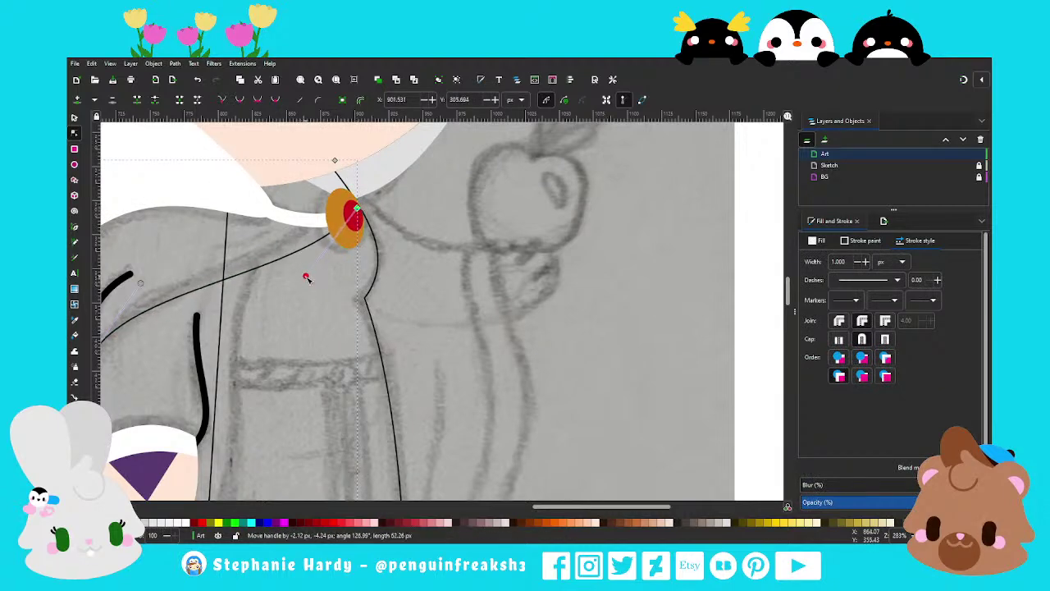
{"action": "key", "text": "s"}
{"action": "scroll", "coordinate": [410, 241], "scroll_direction": "down", "scroll_amount": 2}
{"action": "scroll", "coordinate": [399, 237], "scroll_direction": "down", "scroll_amount": 1}
{"action": "key", "text": "Escape"}
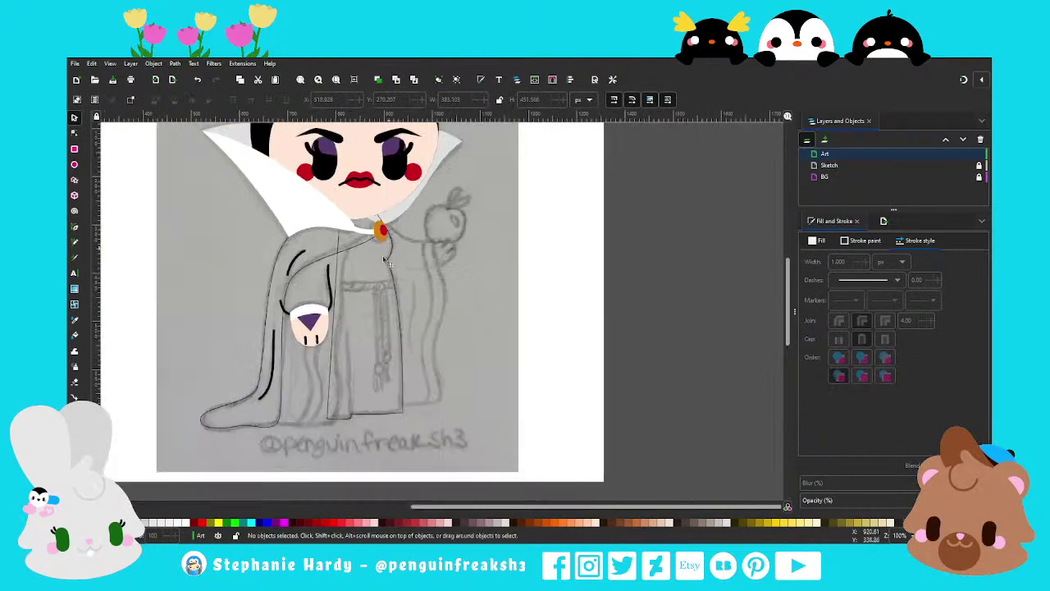
Draw a closed panel shape from the robe hem up to just below the brooch
{"action": "left_click", "coordinate": [73, 228]}
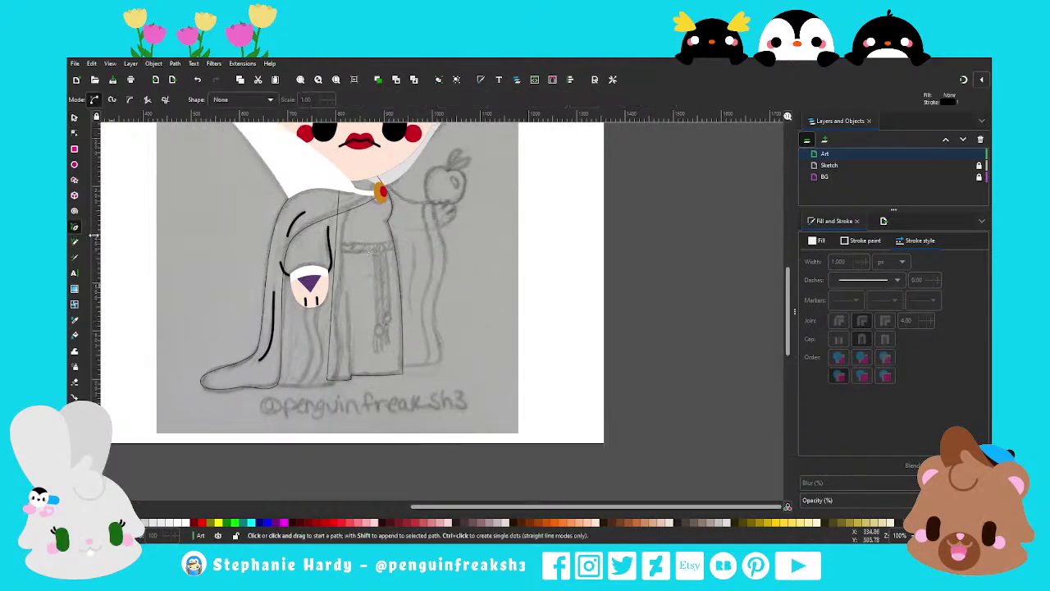
{"action": "scroll", "coordinate": [326, 383], "scroll_direction": "up", "scroll_amount": 1}
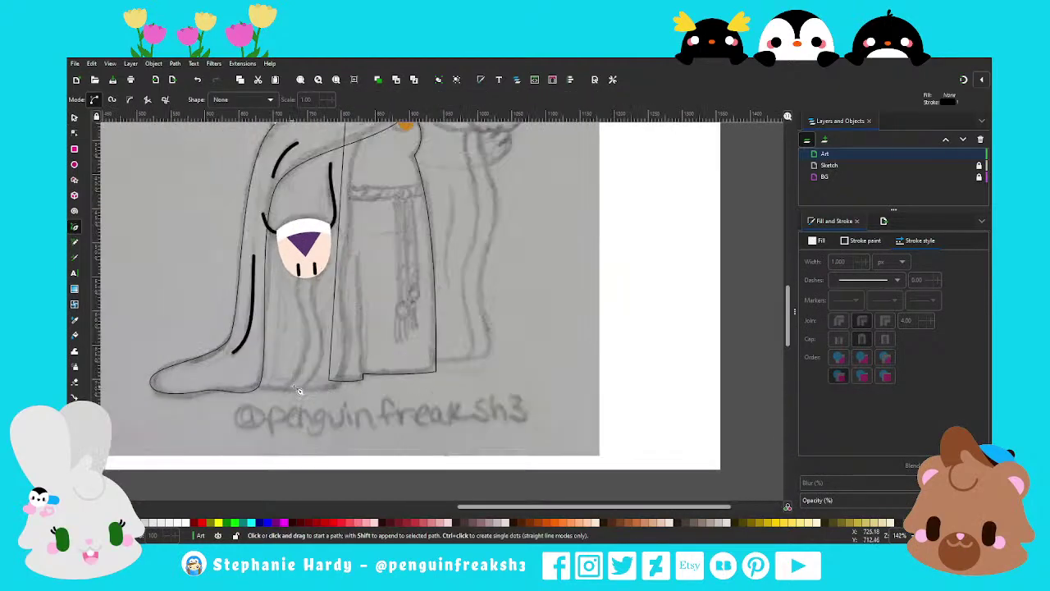
{"action": "scroll", "coordinate": [300, 391], "scroll_direction": "up", "scroll_amount": 1}
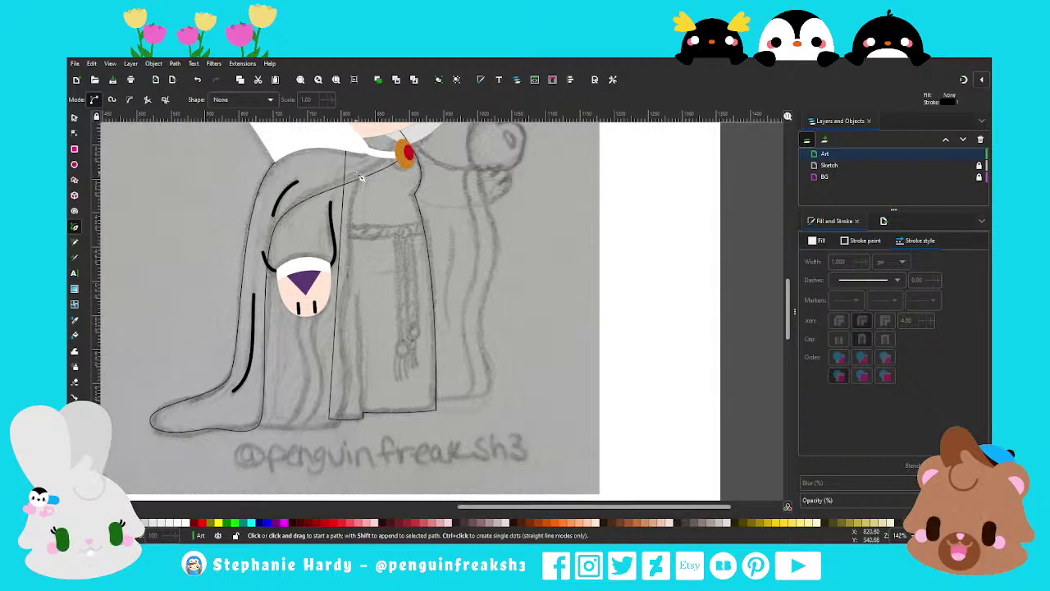
{"action": "left_click", "coordinate": [340, 426]}
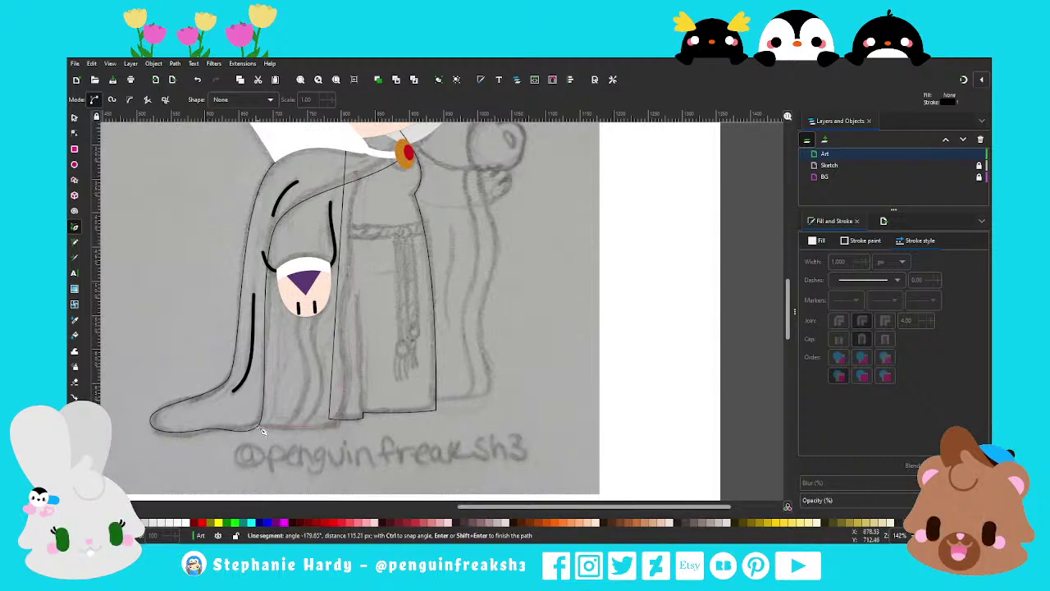
{"action": "left_click", "coordinate": [263, 431]}
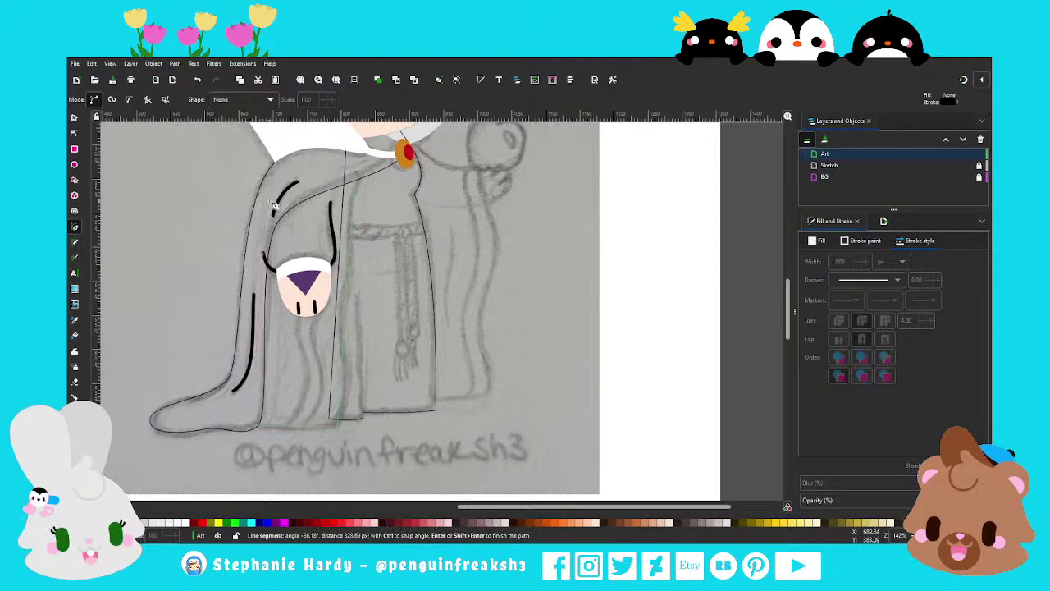
{"action": "left_click", "coordinate": [359, 176]}
Adjust the panel's corner and right-edge nodes into a gentle curve
{"action": "key", "text": "n"}
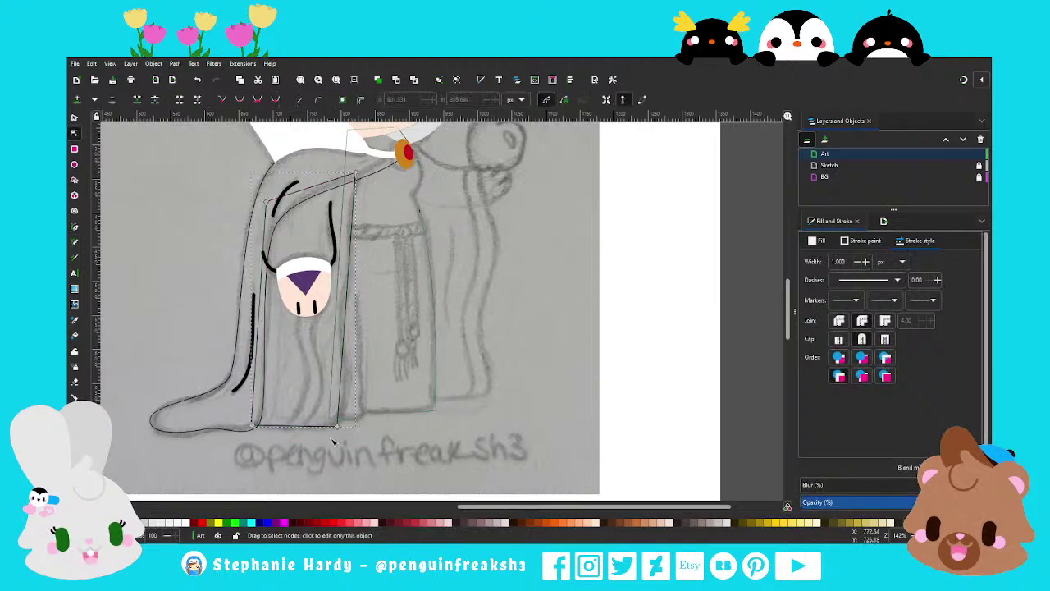
{"action": "left_click_drag", "start_coordinate": [336, 424], "coordinate": [336, 420]}
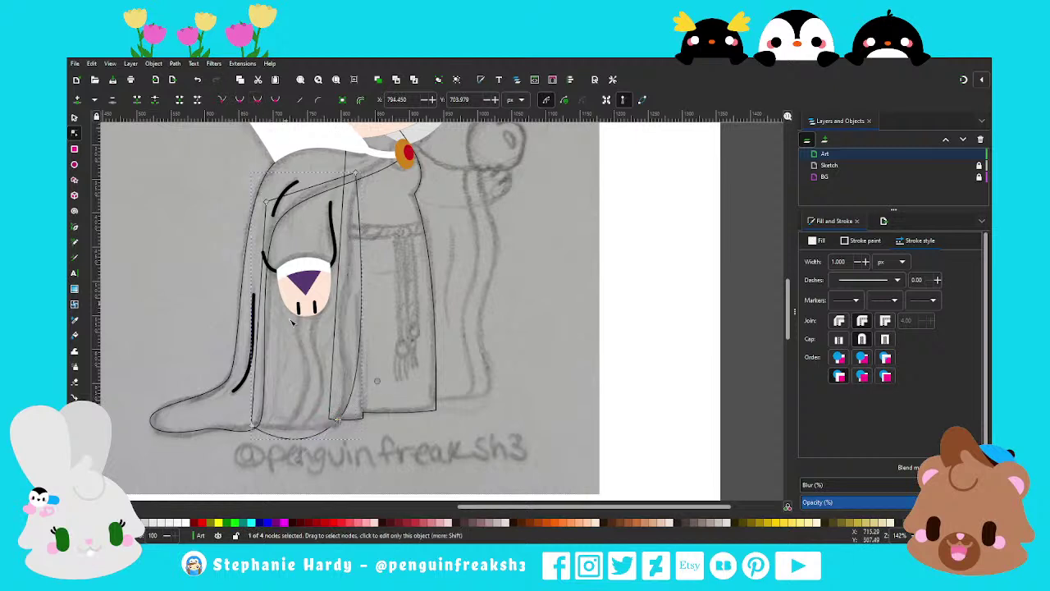
{"action": "left_click_drag", "start_coordinate": [375, 381], "coordinate": [353, 408]}
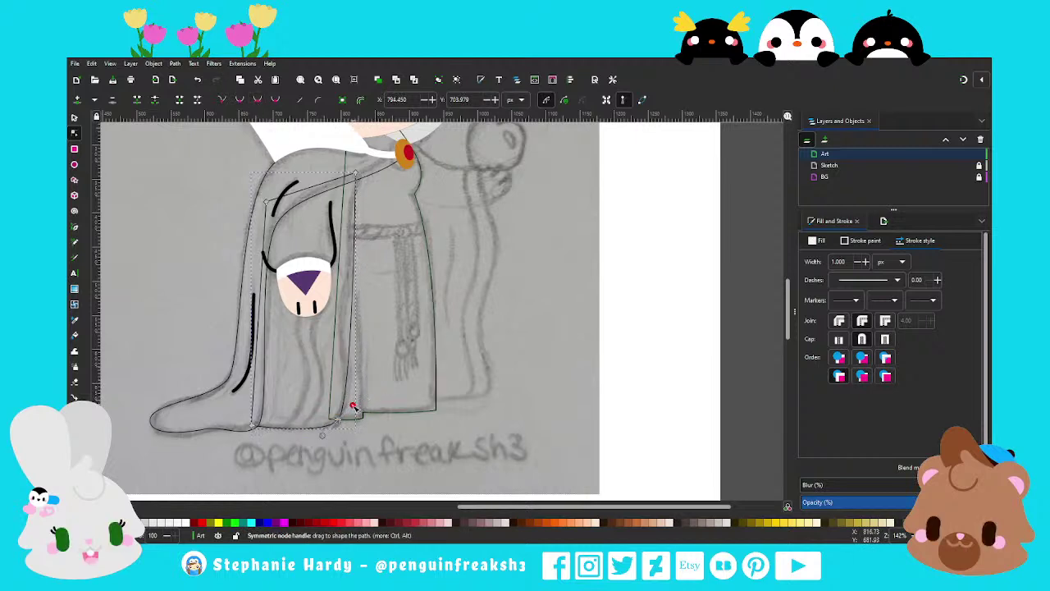
{"action": "left_click", "coordinate": [351, 302]}
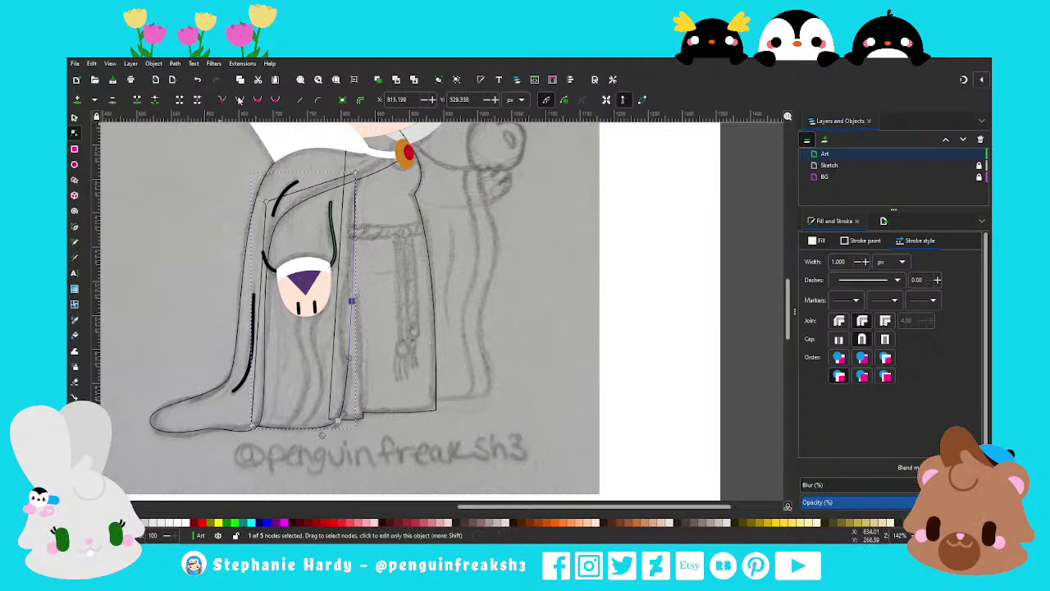
{"action": "left_click_drag", "start_coordinate": [328, 132], "coordinate": [436, 420]}
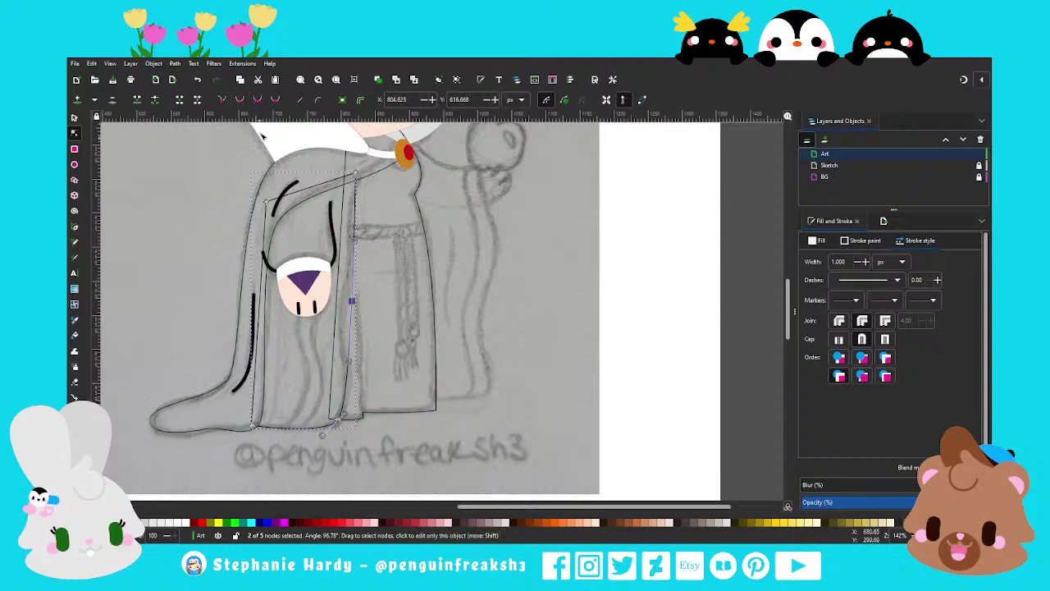
{"action": "left_click", "coordinate": [351, 302]}
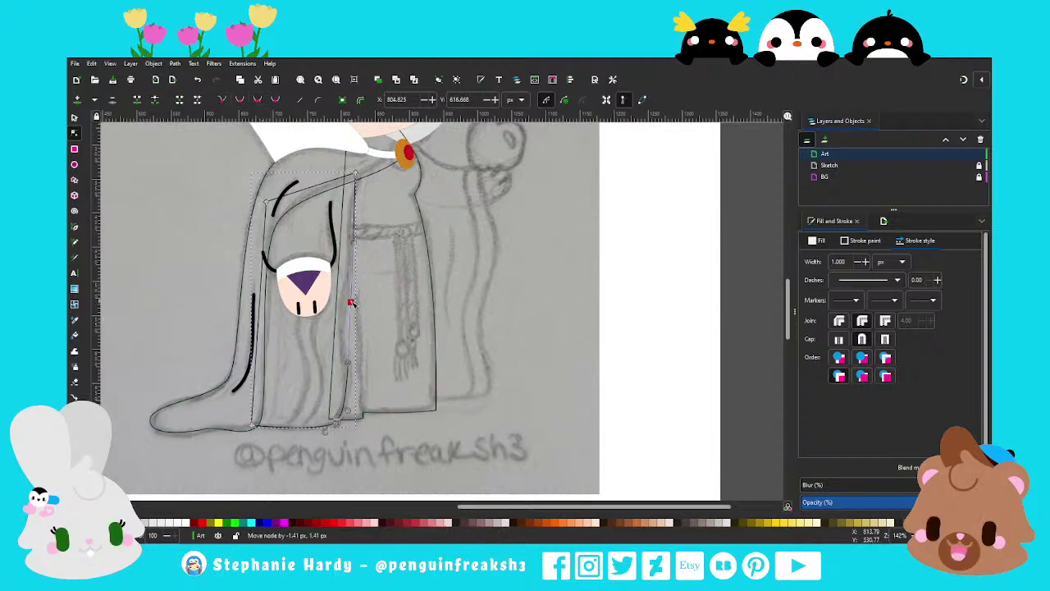
{"action": "left_click_drag", "start_coordinate": [351, 302], "coordinate": [346, 235]}
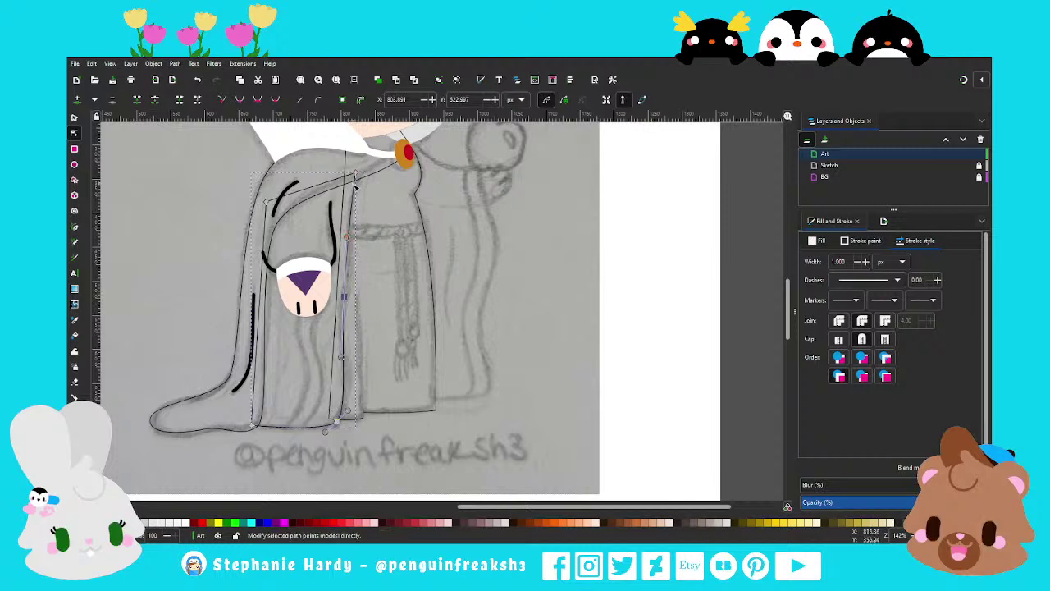
{"action": "key", "text": "Escape"}
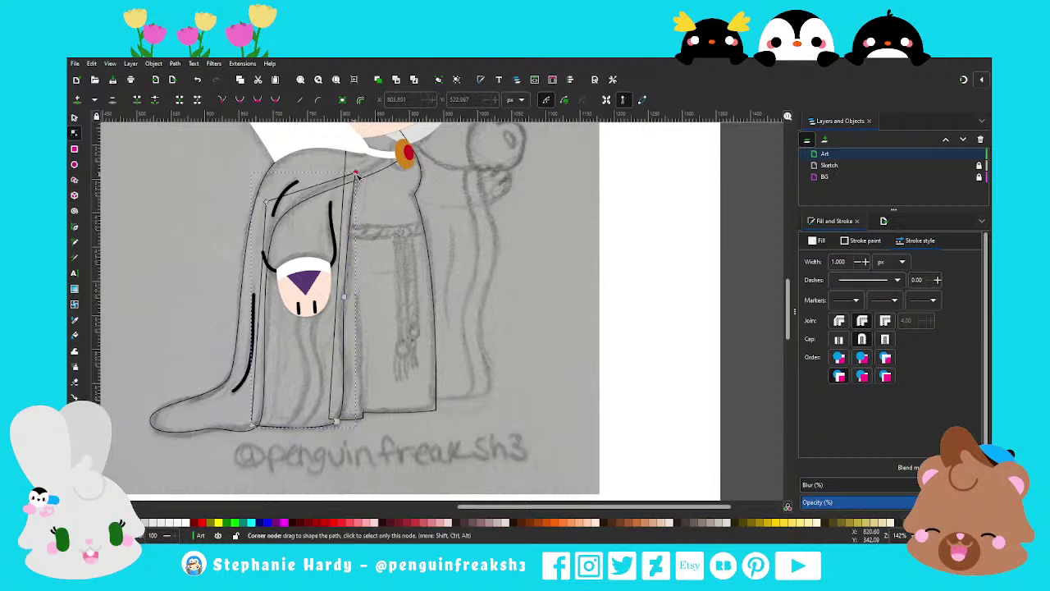
{"action": "left_click_drag", "start_coordinate": [361, 195], "coordinate": [343, 250]}
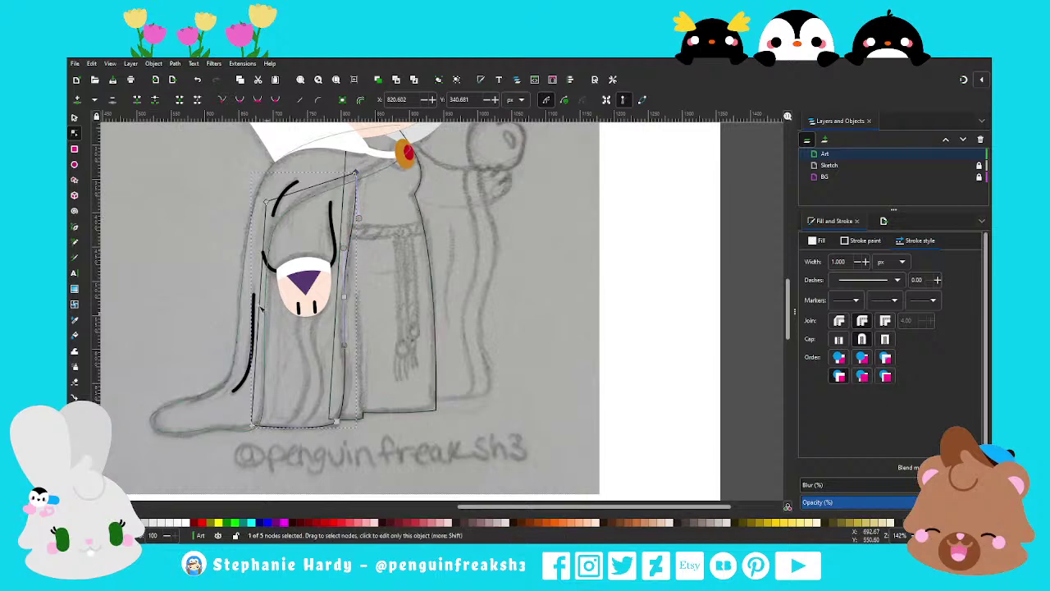
{"action": "left_click", "coordinate": [75, 119]}
Draw a 5 px vertical black fold line down the lower robe, right of the glove
{"action": "key", "text": "Escape"}
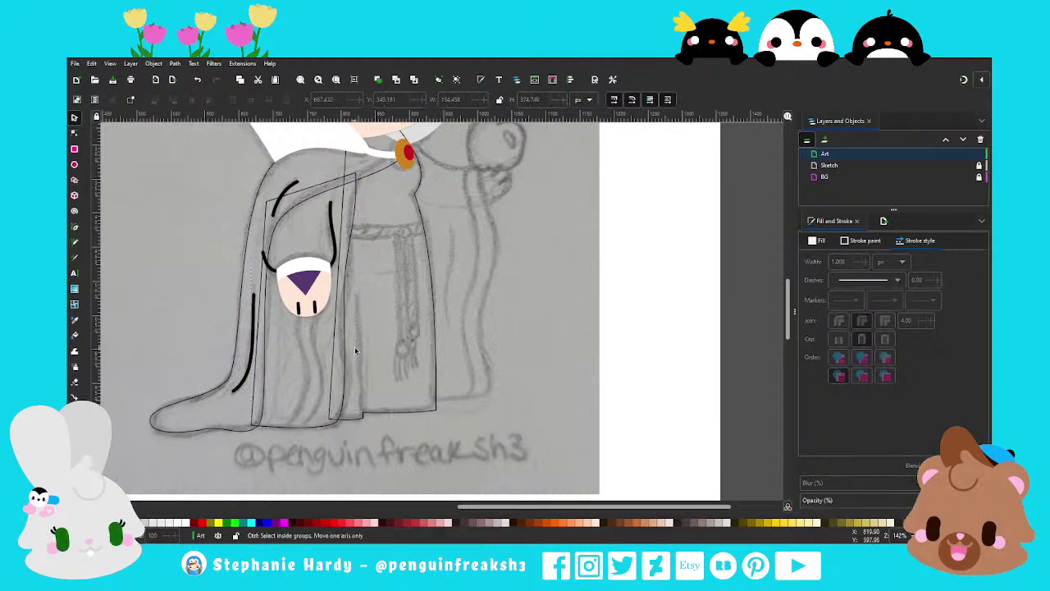
{"action": "key", "text": "1"}
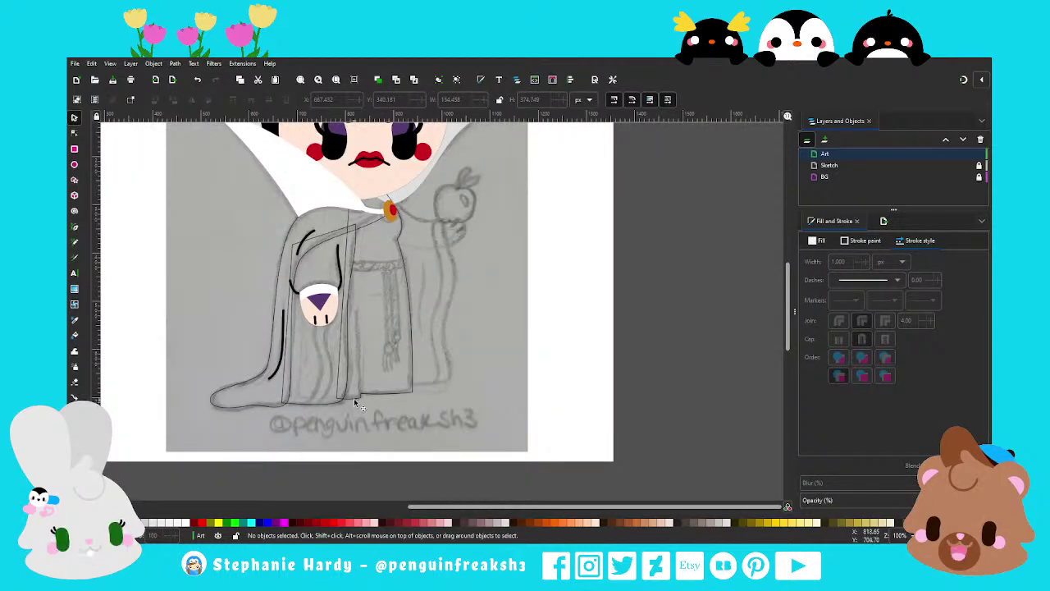
{"action": "scroll", "coordinate": [369, 398], "scroll_direction": "up", "scroll_amount": 1, "text": "ctrl"}
{"action": "key", "text": "b"}
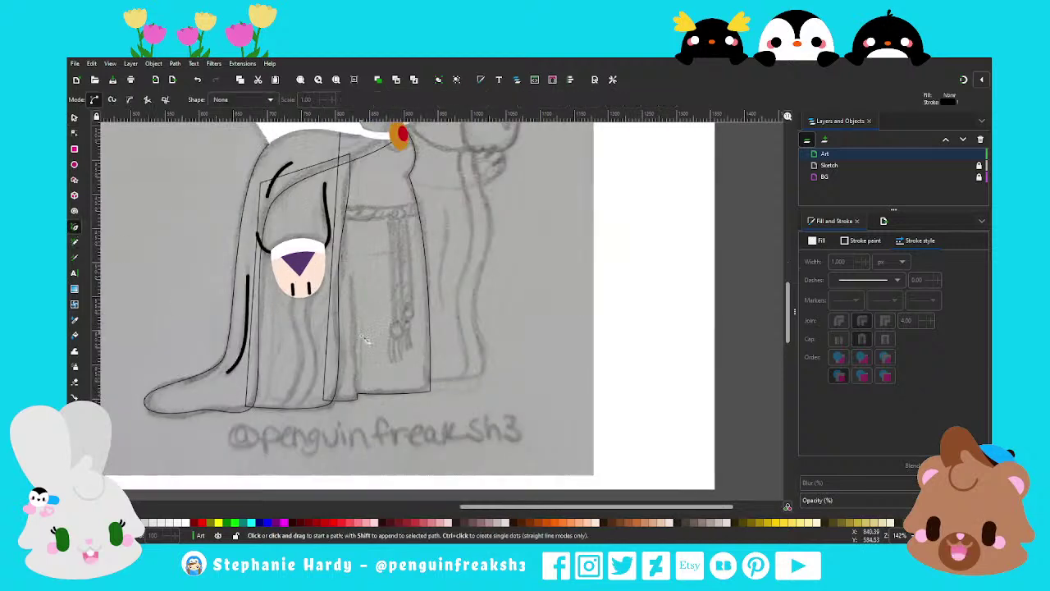
{"action": "left_click", "coordinate": [357, 393]}
{"action": "double_click", "coordinate": [357, 279]}
{"action": "type", "text": "5.000"}
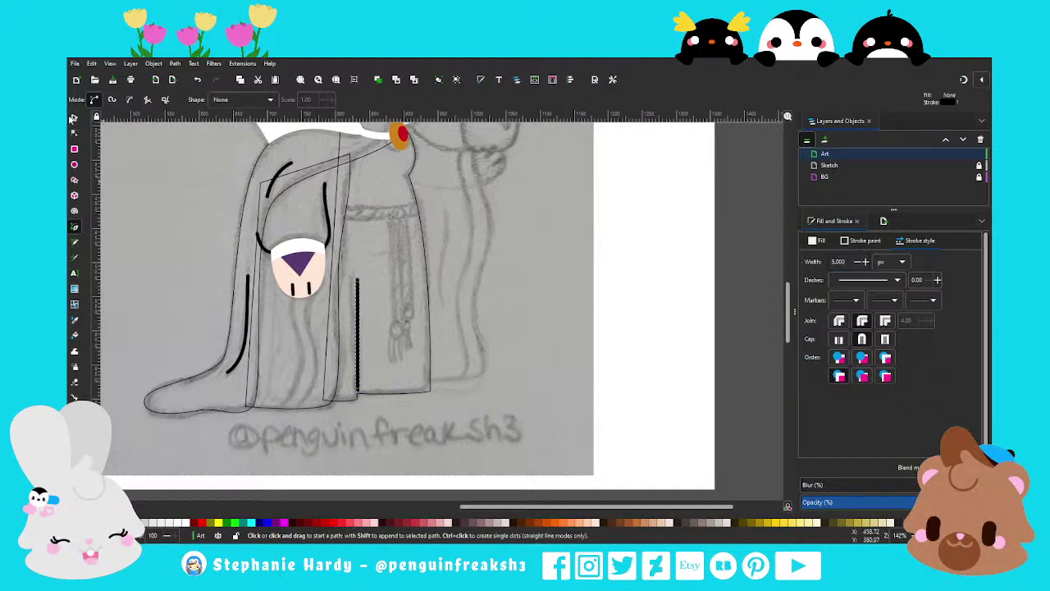
{"action": "key", "text": "s"}
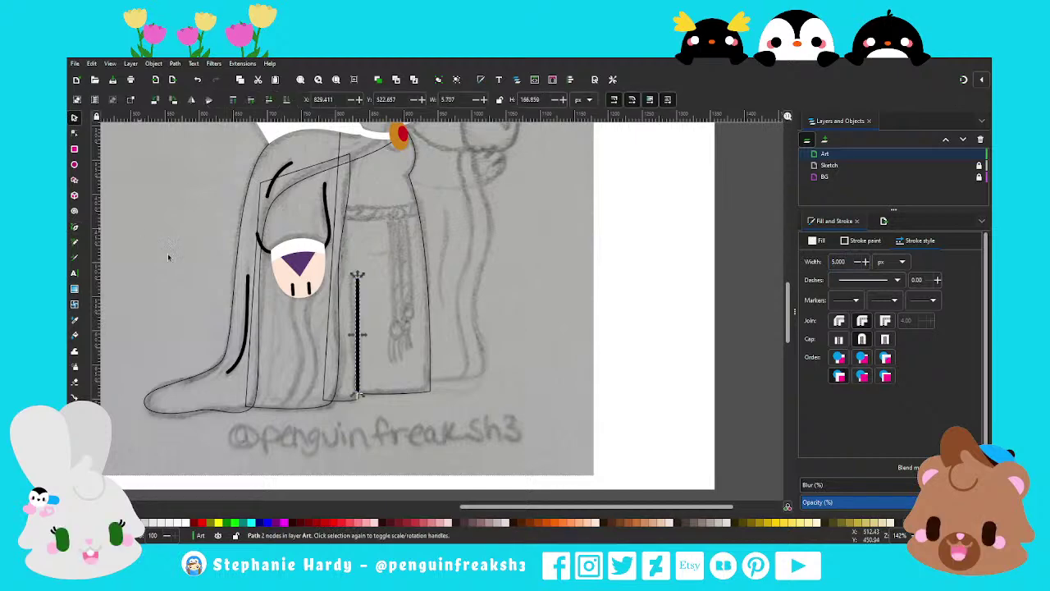
{"action": "key", "text": "Escape"}
{"action": "scroll", "coordinate": [401, 350], "scroll_direction": "down", "scroll_amount": 1}
{"action": "scroll", "coordinate": [401, 351], "scroll_direction": "down", "scroll_amount": 1, "text": "ctrl"}
{"action": "scroll", "coordinate": [403, 357], "scroll_direction": "up", "scroll_amount": 1}
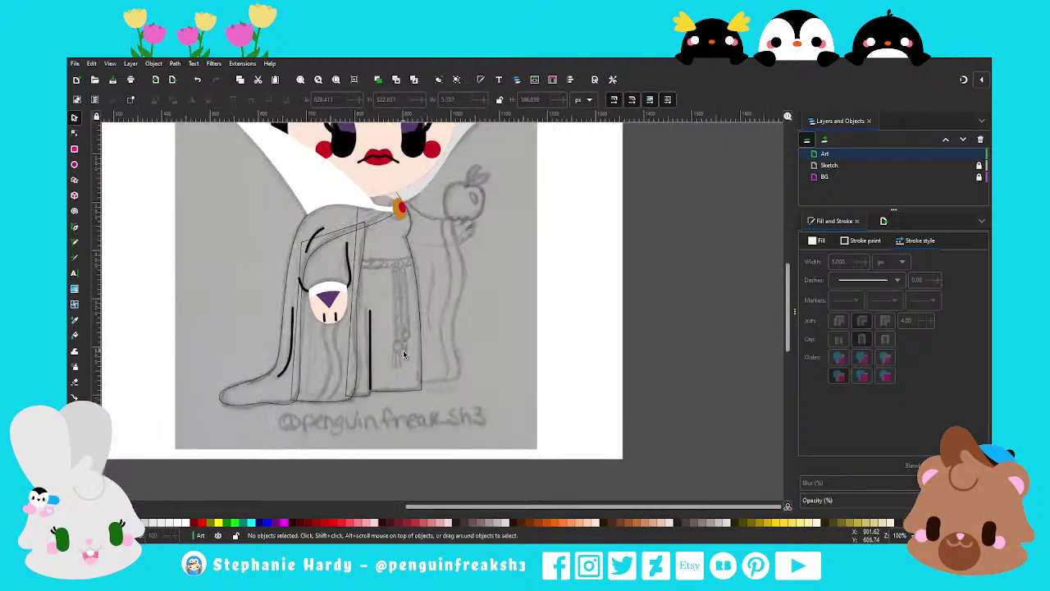
{"action": "scroll", "coordinate": [408, 363], "scroll_direction": "up", "scroll_amount": 1}
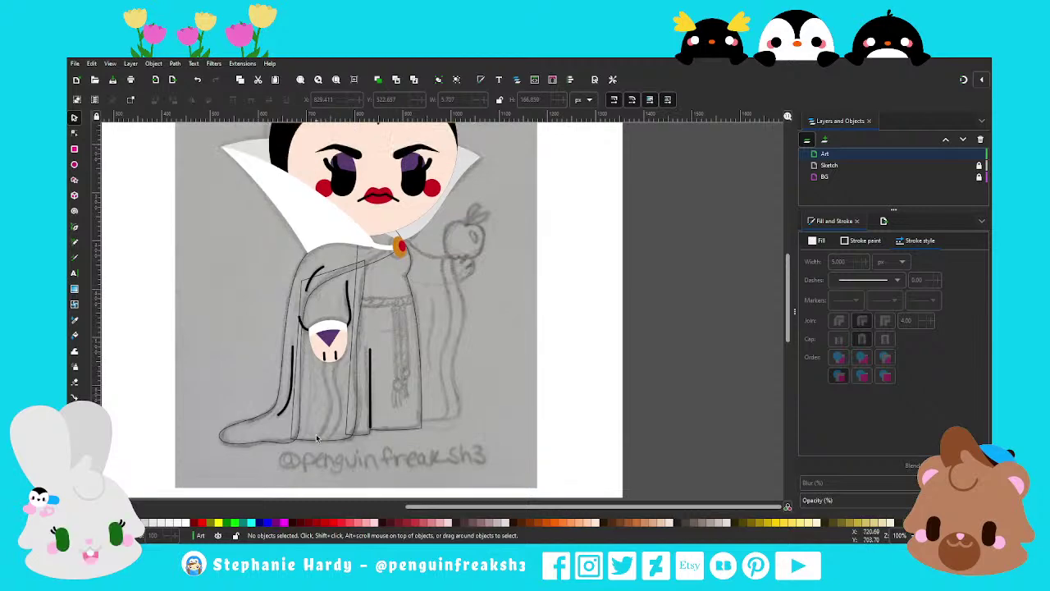
Draw a closed narrow tie outline from below the gloved hand to the hem
{"action": "left_click", "coordinate": [74, 226]}
{"action": "scroll", "coordinate": [335, 437], "scroll_direction": "up", "scroll_amount": 2, "text": "ctrl"}
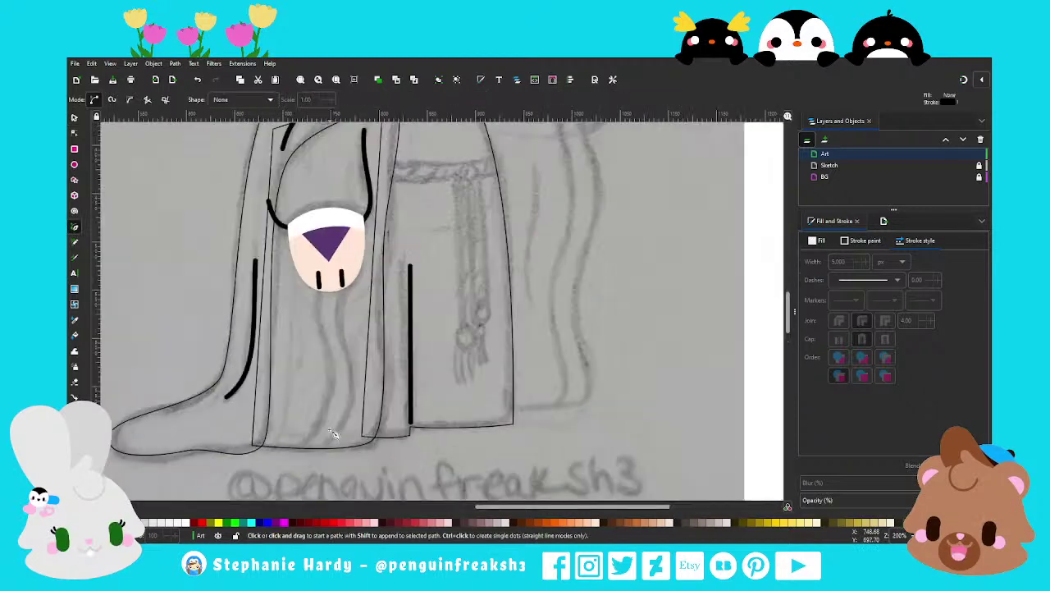
{"action": "left_click", "coordinate": [324, 285]}
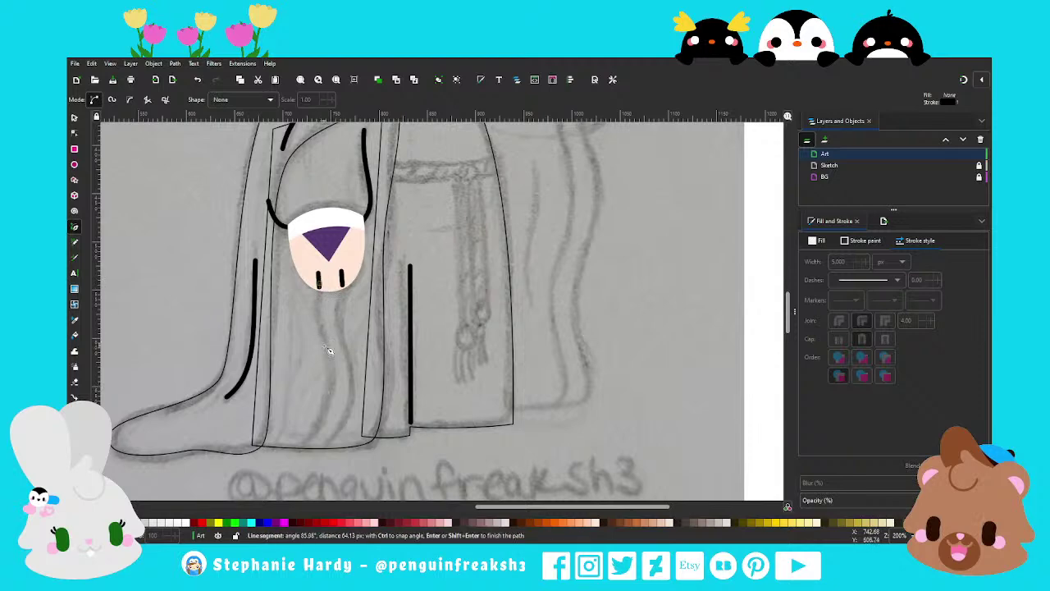
{"action": "left_click", "coordinate": [310, 453]}
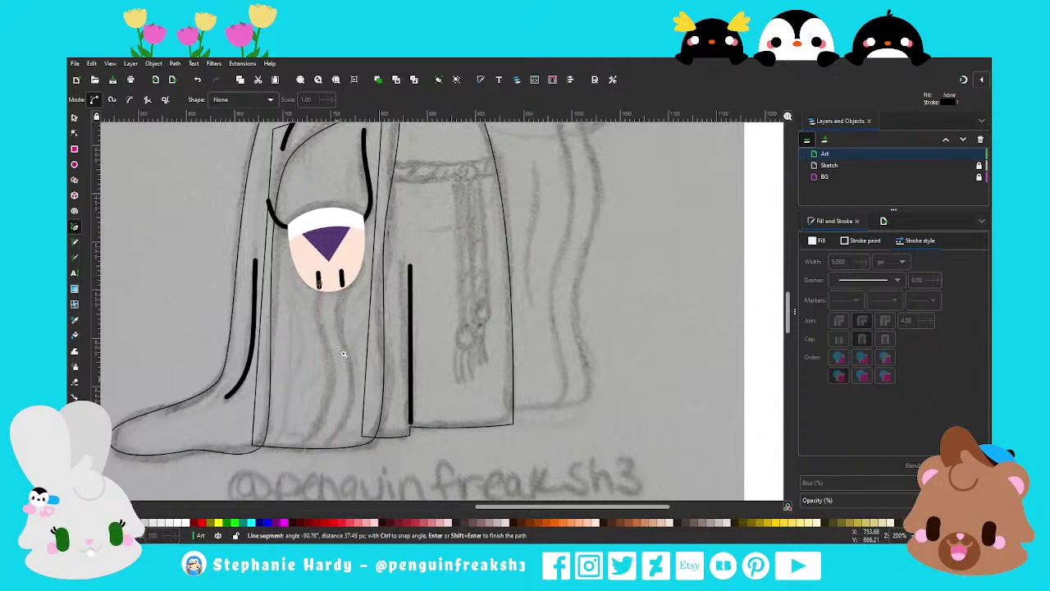
{"action": "left_click", "coordinate": [320, 284]}
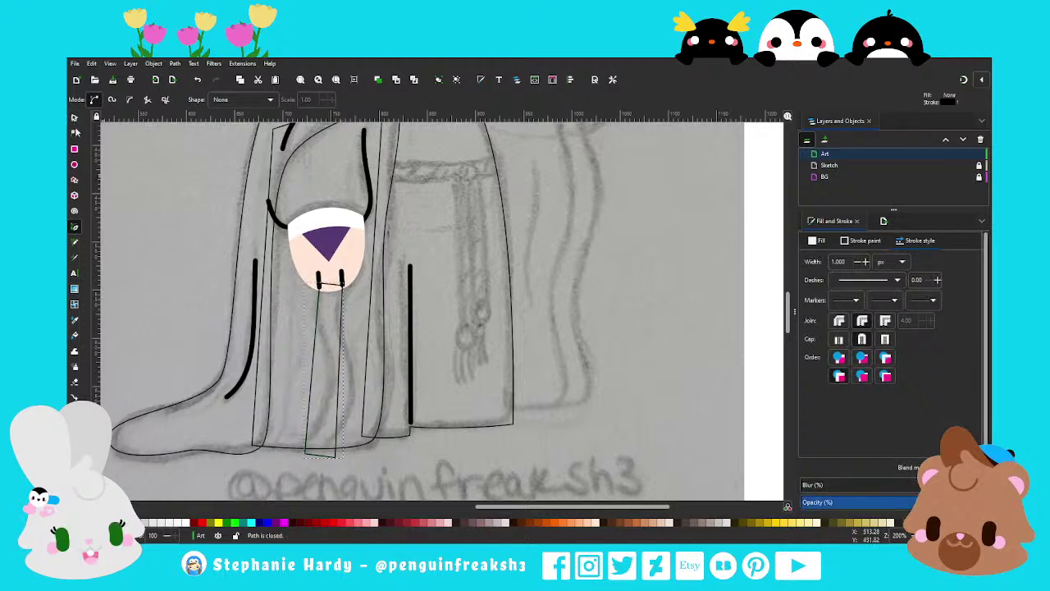
Curve the tie's left and right sides and adjust its bottom and top nodes
{"action": "key", "text": "n"}
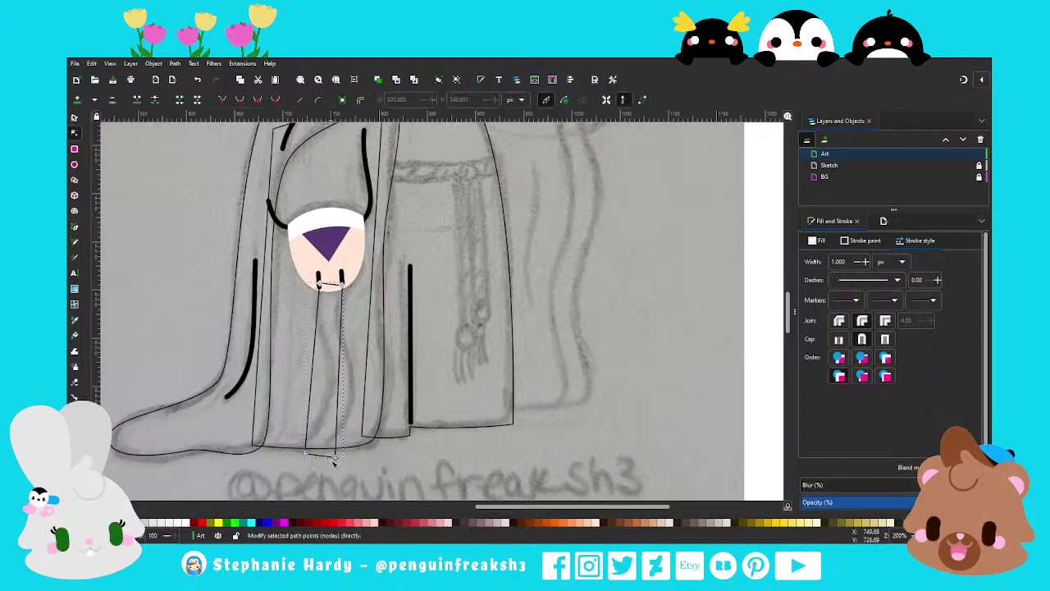
{"action": "left_click_drag", "start_coordinate": [334, 464], "coordinate": [335, 429]}
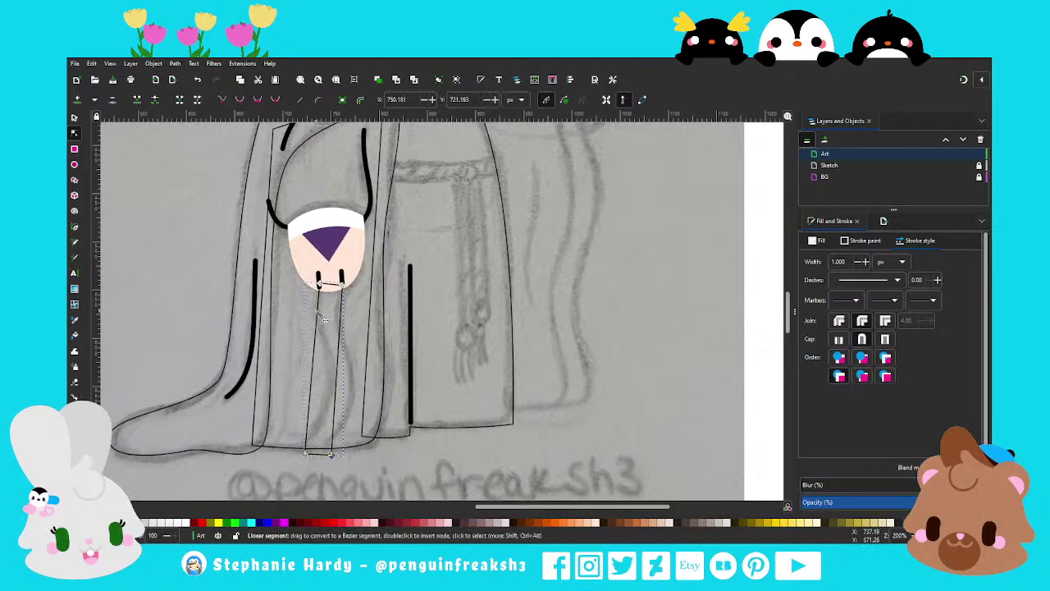
{"action": "left_click_drag", "start_coordinate": [307, 399], "coordinate": [328, 393]}
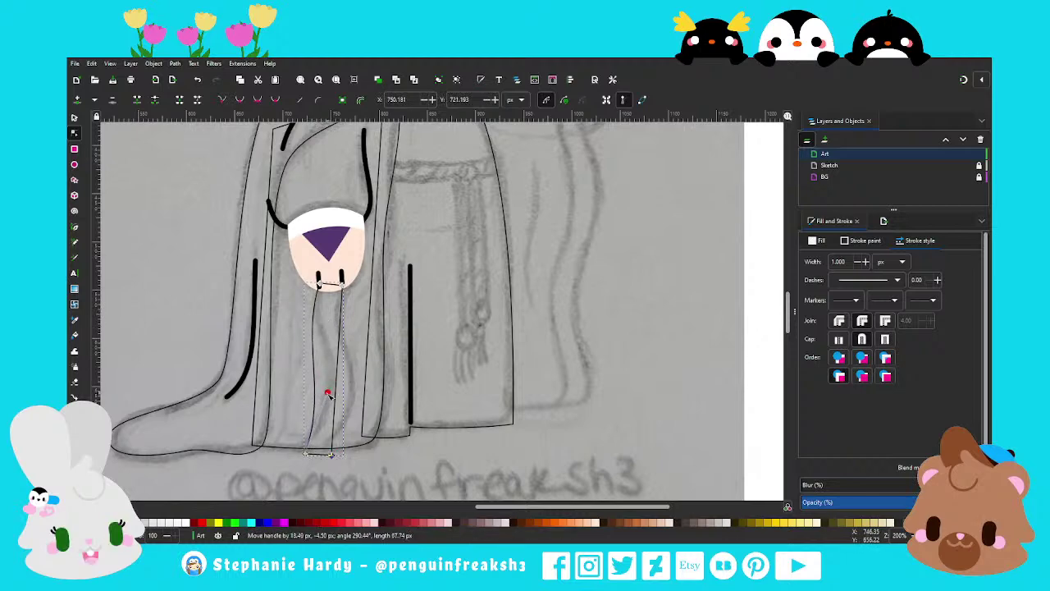
{"action": "key", "text": "Escape"}
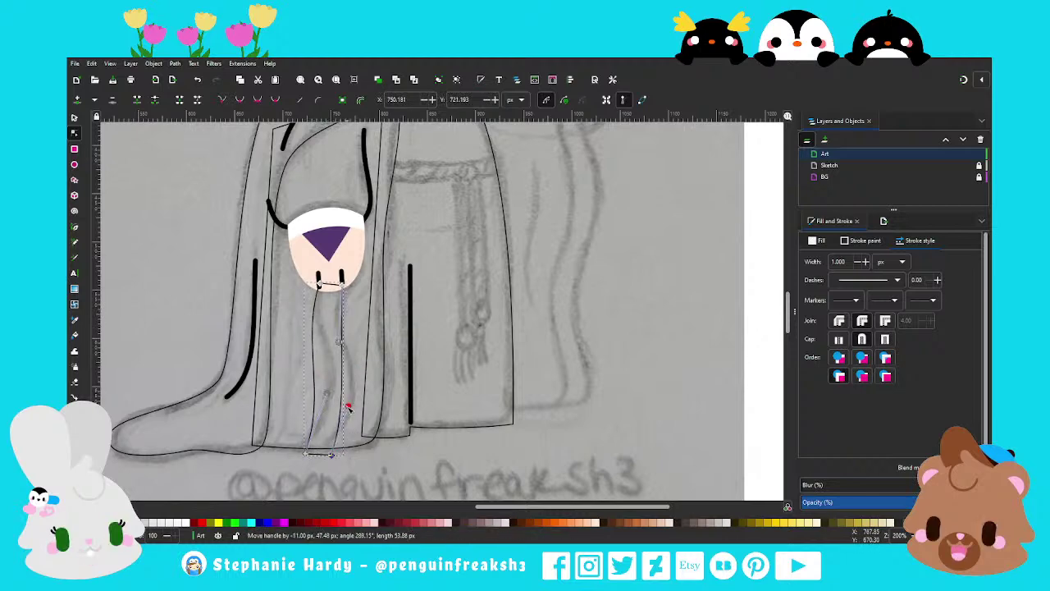
{"action": "left_click_drag", "start_coordinate": [340, 340], "coordinate": [329, 341]}
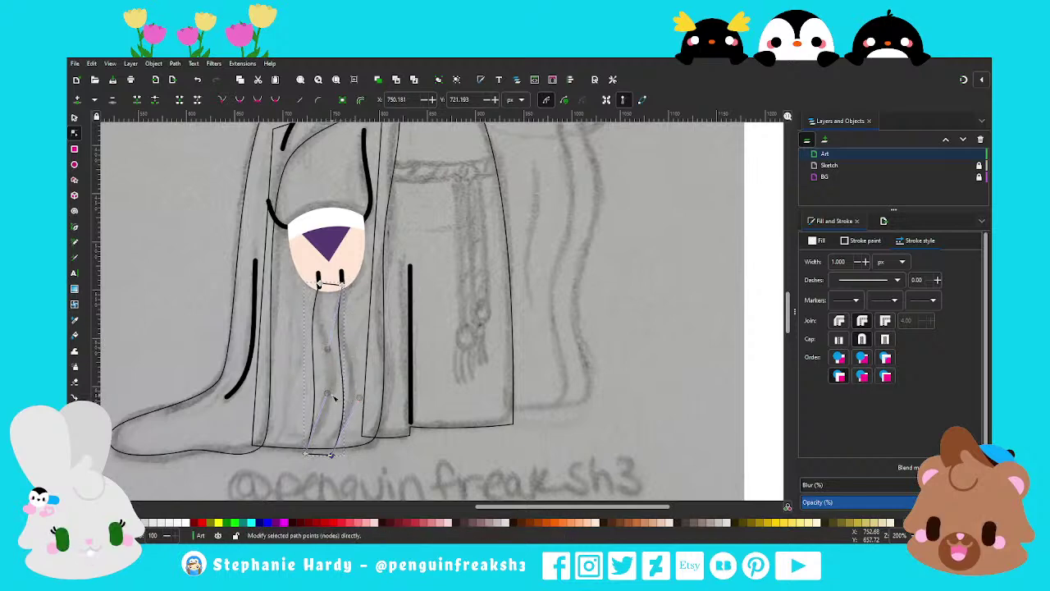
{"action": "key", "text": "s"}
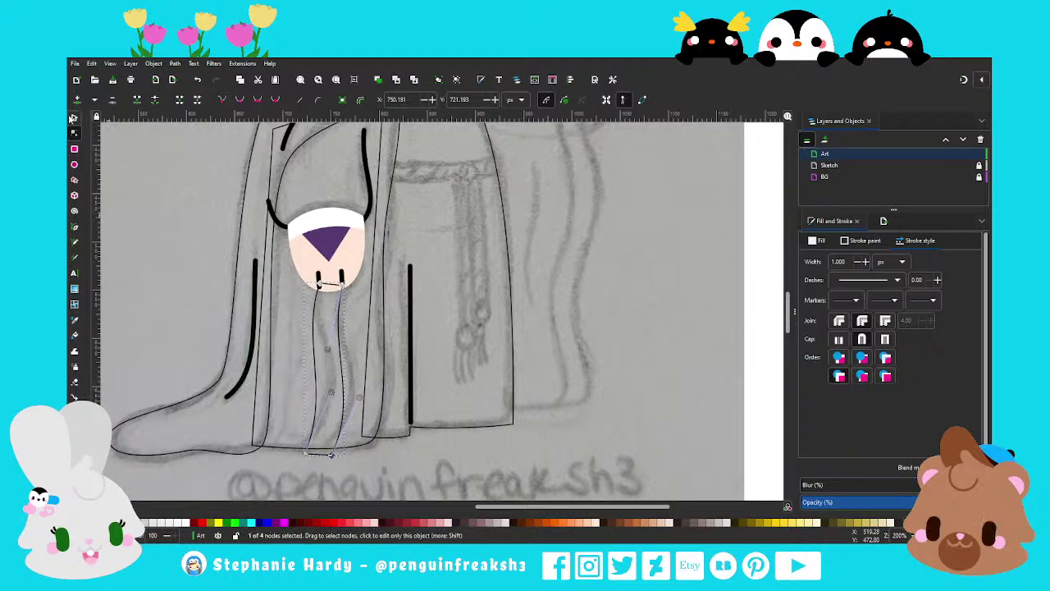
{"action": "left_click", "coordinate": [74, 133]}
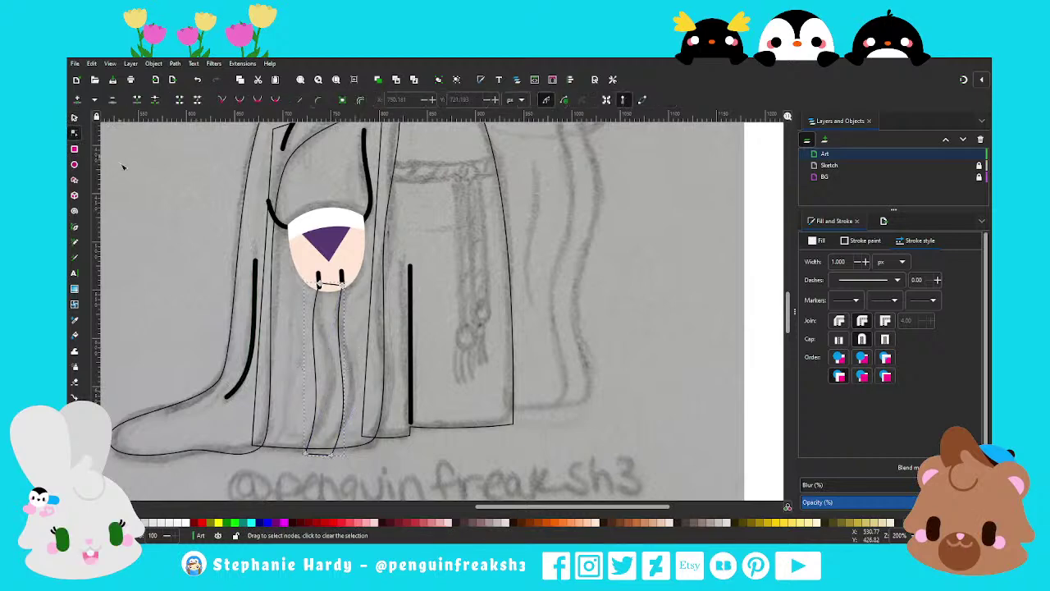
{"action": "left_click", "coordinate": [328, 454]}
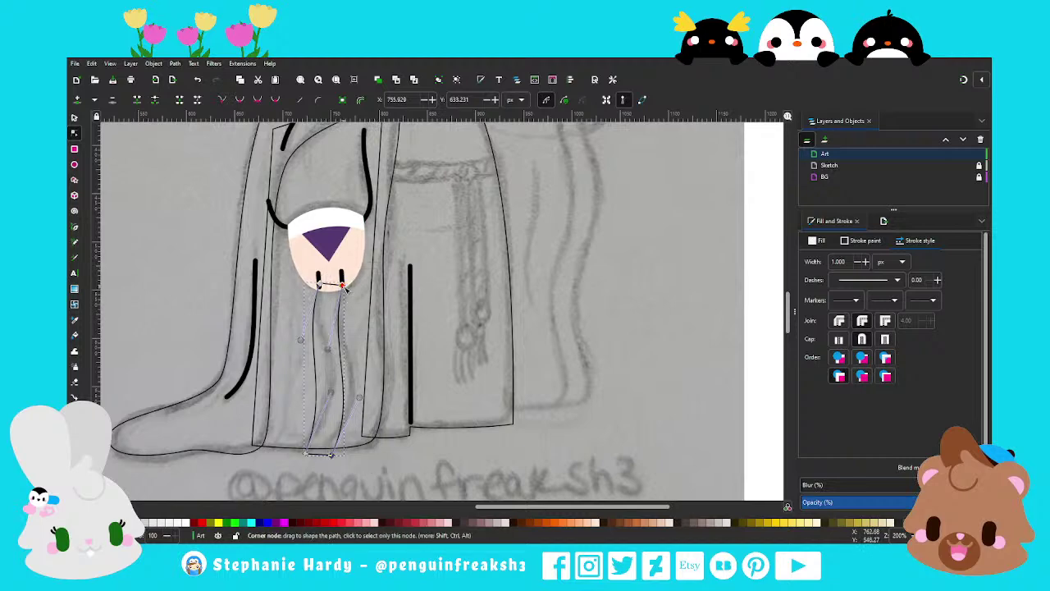
{"action": "left_click_drag", "start_coordinate": [342, 286], "coordinate": [338, 288]}
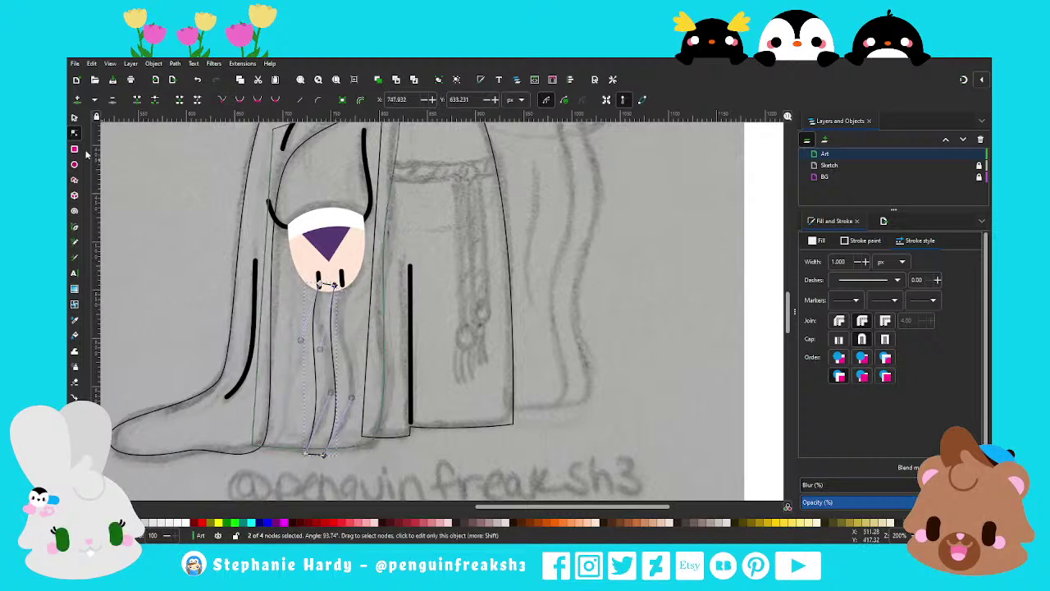
{"action": "key", "text": "s"}
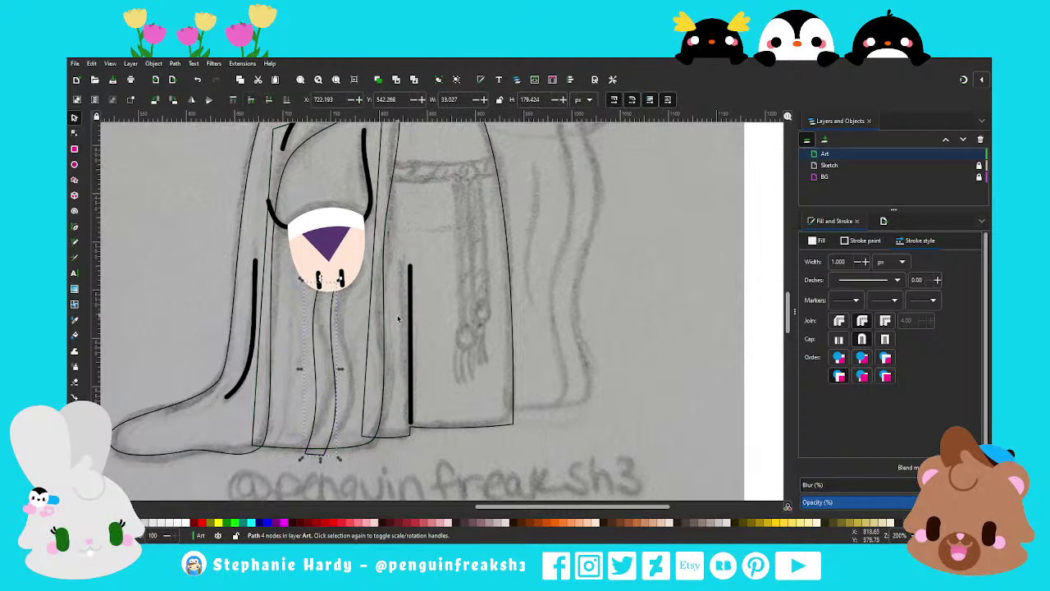
Give the tie a flat white fill sampled from the glove cuff with the Dropper
{"action": "left_click", "coordinate": [862, 241]}
{"action": "left_click", "coordinate": [819, 240]}
{"action": "left_click", "coordinate": [827, 260]}
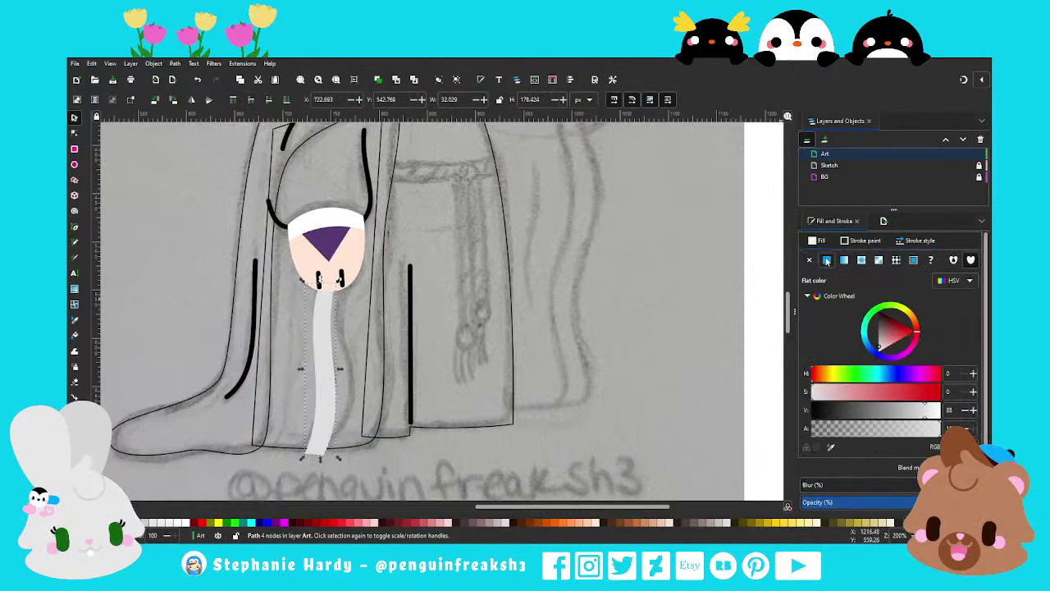
{"action": "left_click", "coordinate": [771, 416]}
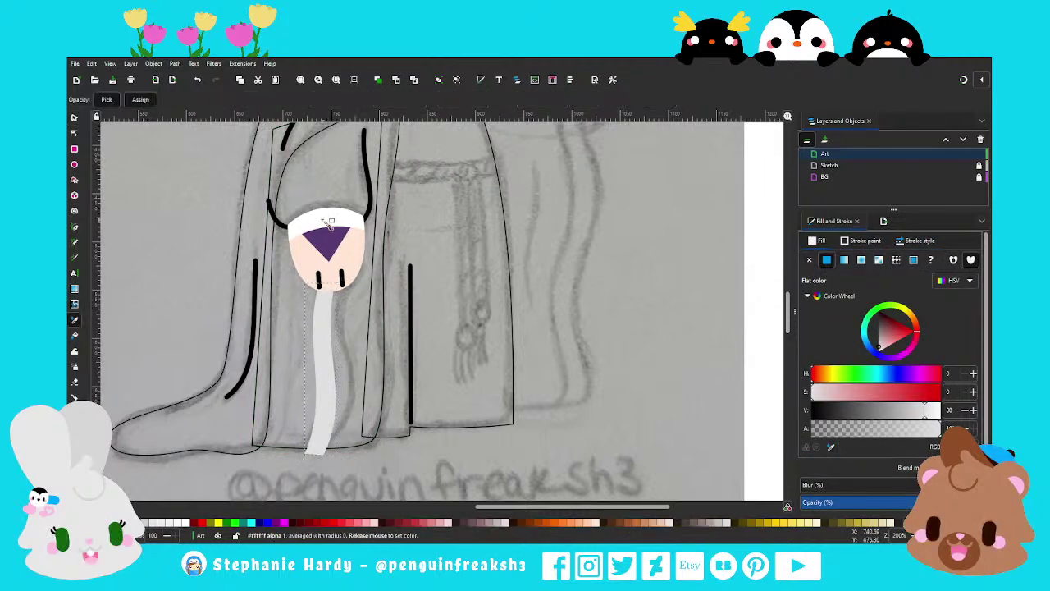
{"action": "key", "text": "Escape"}
{"action": "scroll", "coordinate": [386, 351], "scroll_direction": "down", "scroll_amount": 2}
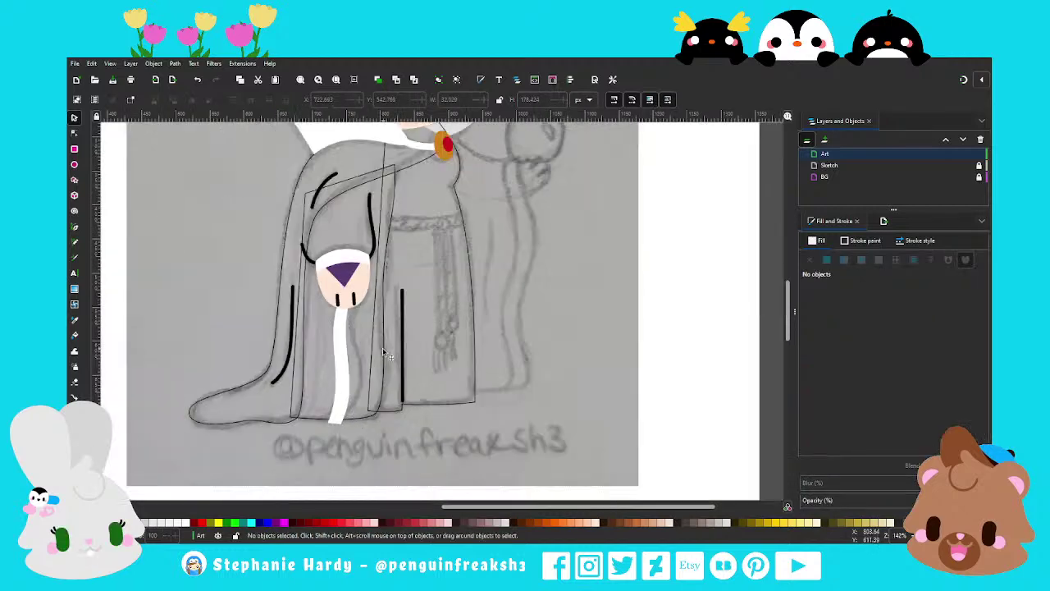
{"action": "scroll", "coordinate": [391, 333], "scroll_direction": "up", "scroll_amount": 1}
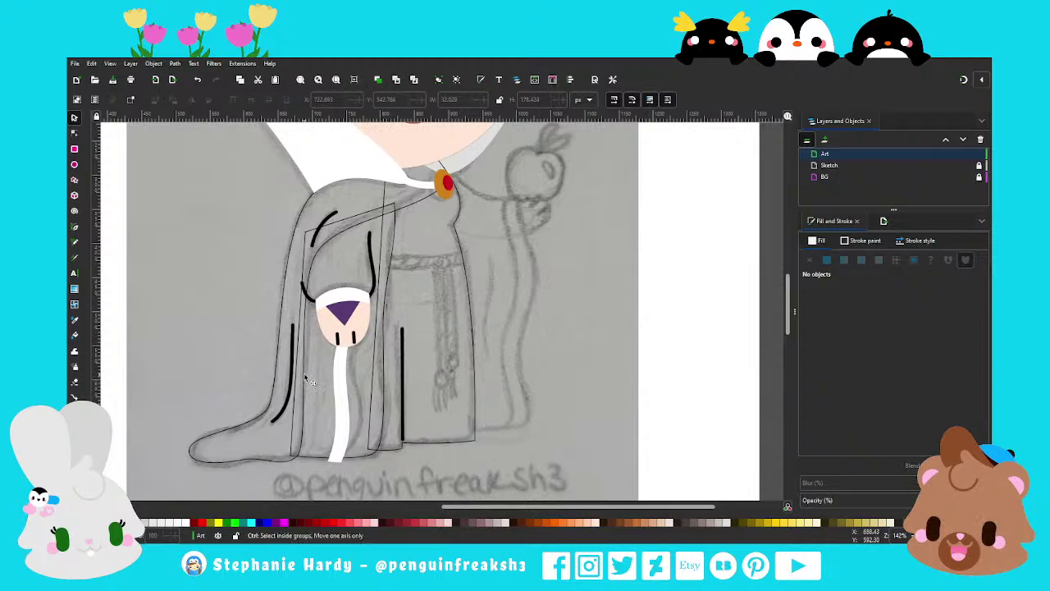
{"action": "scroll", "coordinate": [410, 398], "scroll_direction": "down", "scroll_amount": 1}
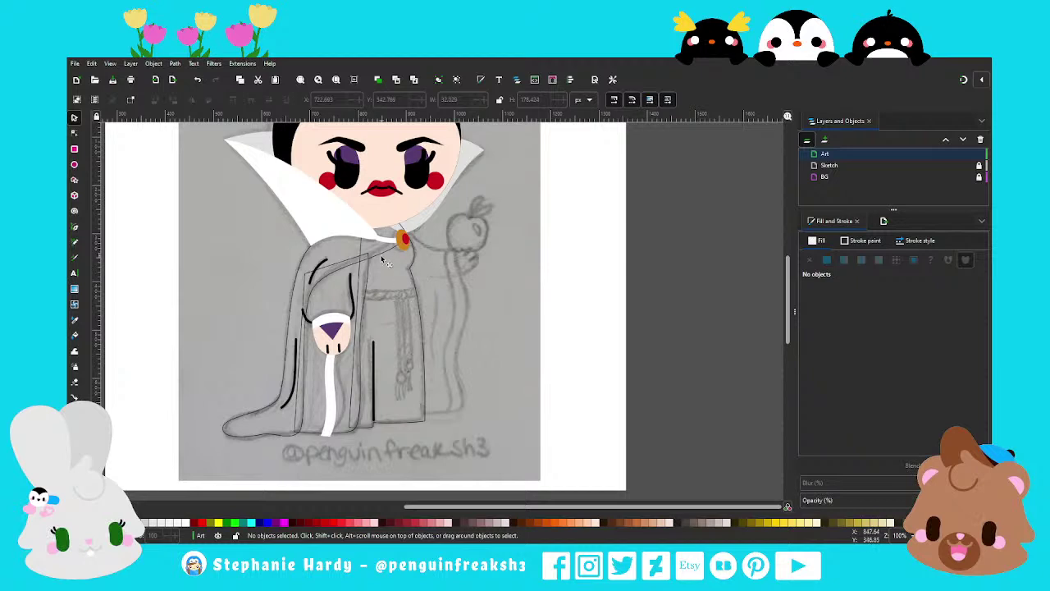
Give the two arm fold lines and the long left line a flat grey colour
{"action": "left_click", "coordinate": [385, 261]}
{"action": "left_click", "coordinate": [320, 267]}
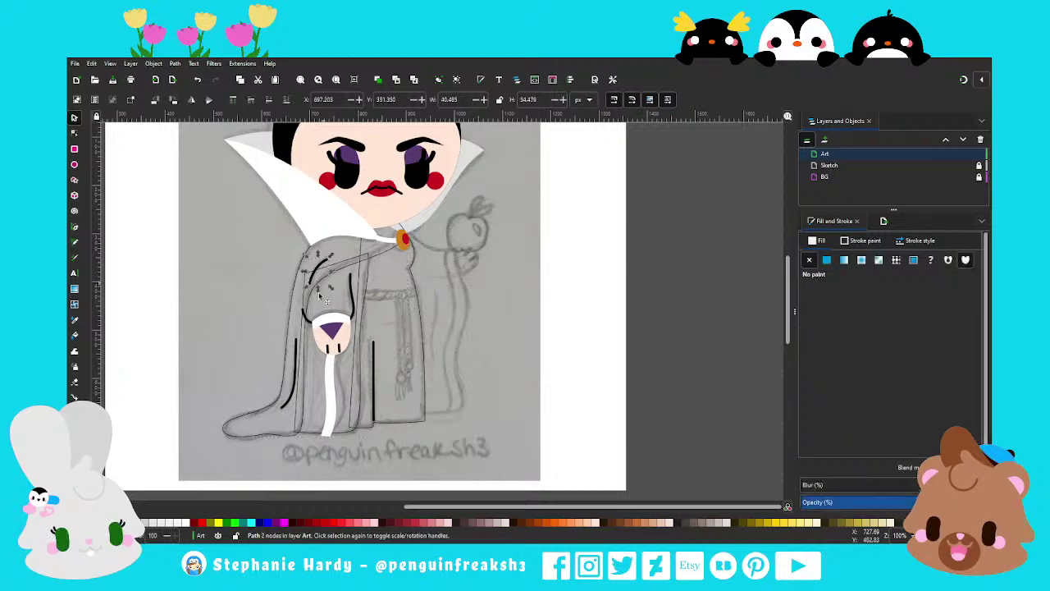
{"action": "left_click", "coordinate": [297, 361], "text": "shift"}
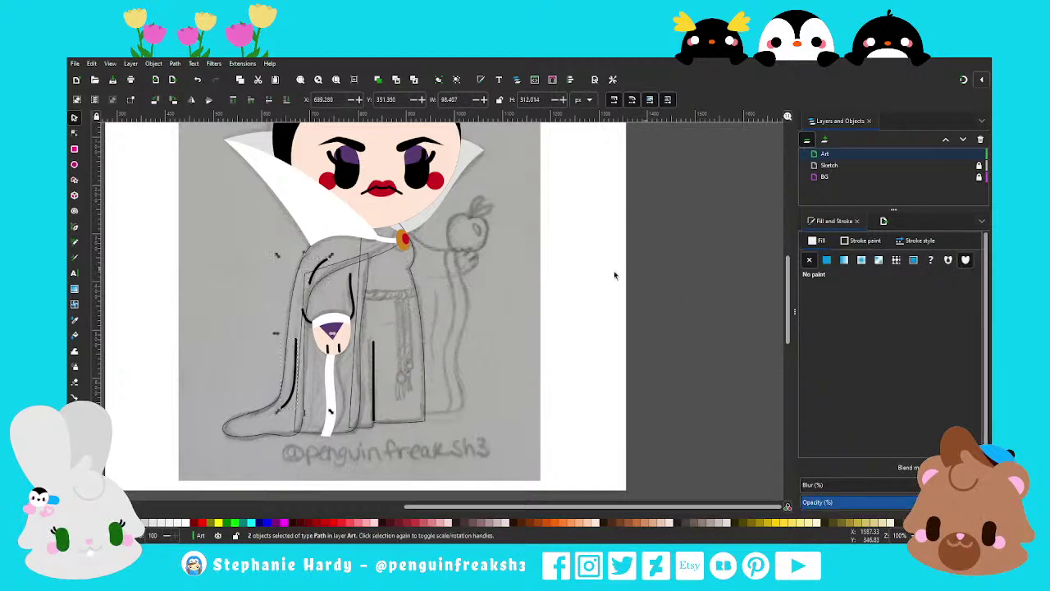
{"action": "left_click", "coordinate": [828, 260]}
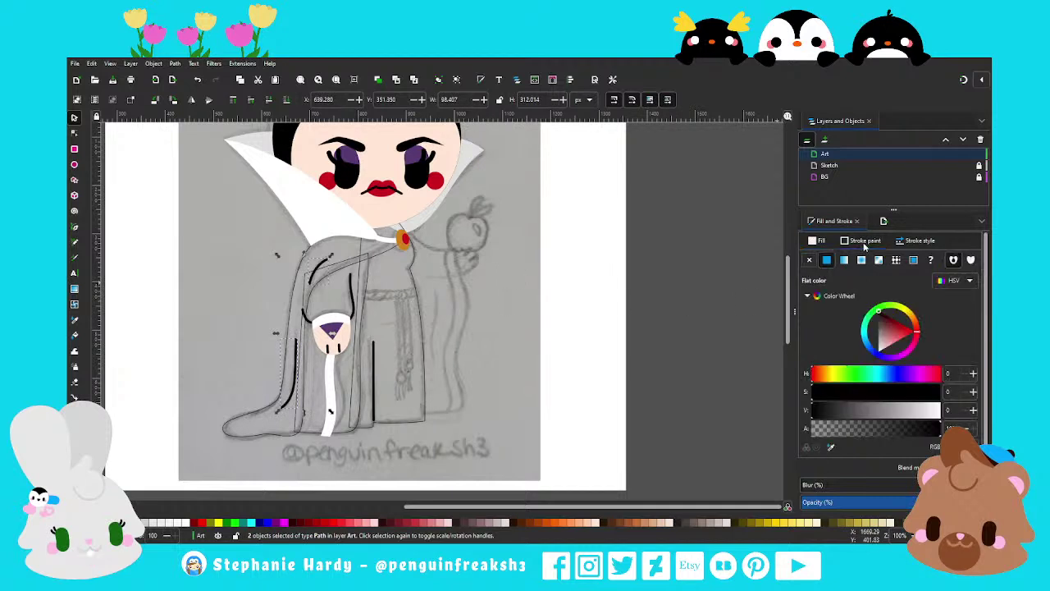
{"action": "left_click", "coordinate": [878, 327]}
Fill the long cloak outline shape solid black
{"action": "left_click", "coordinate": [331, 265]}
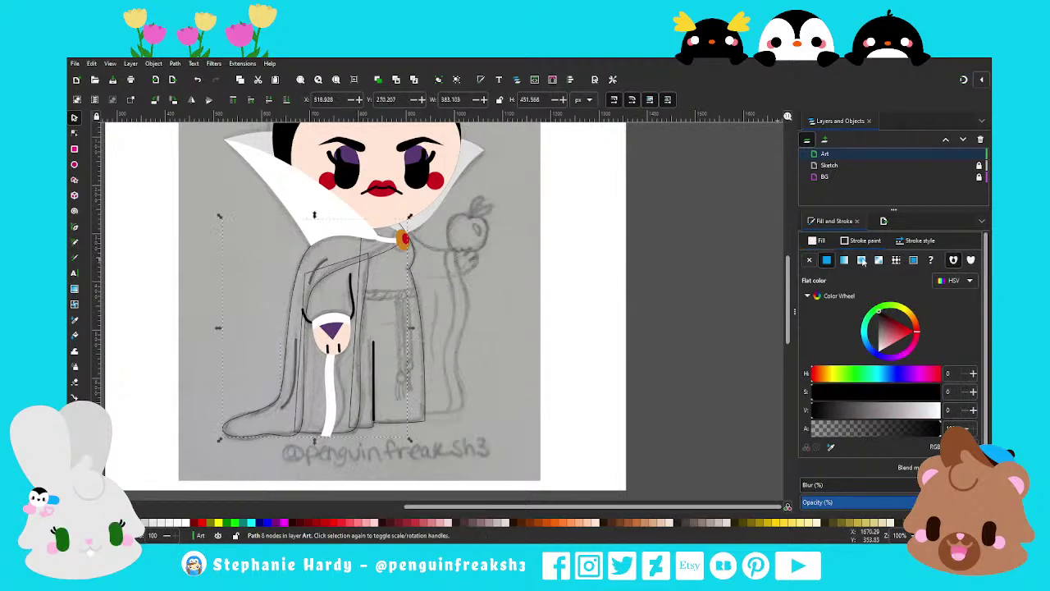
{"action": "left_click", "coordinate": [811, 259]}
{"action": "left_click", "coordinate": [826, 260]}
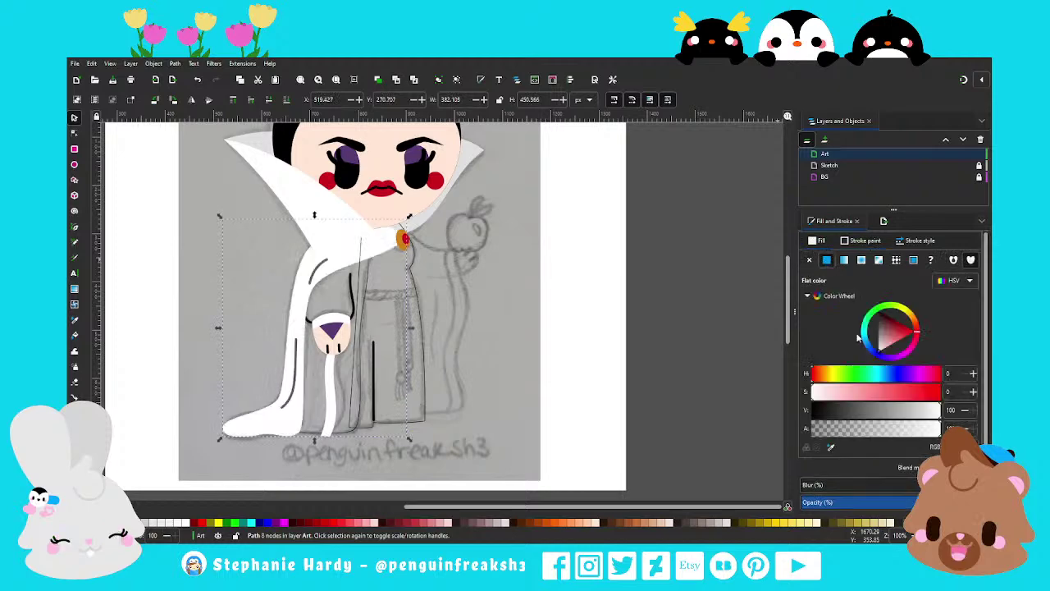
{"action": "left_click", "coordinate": [456, 313]}
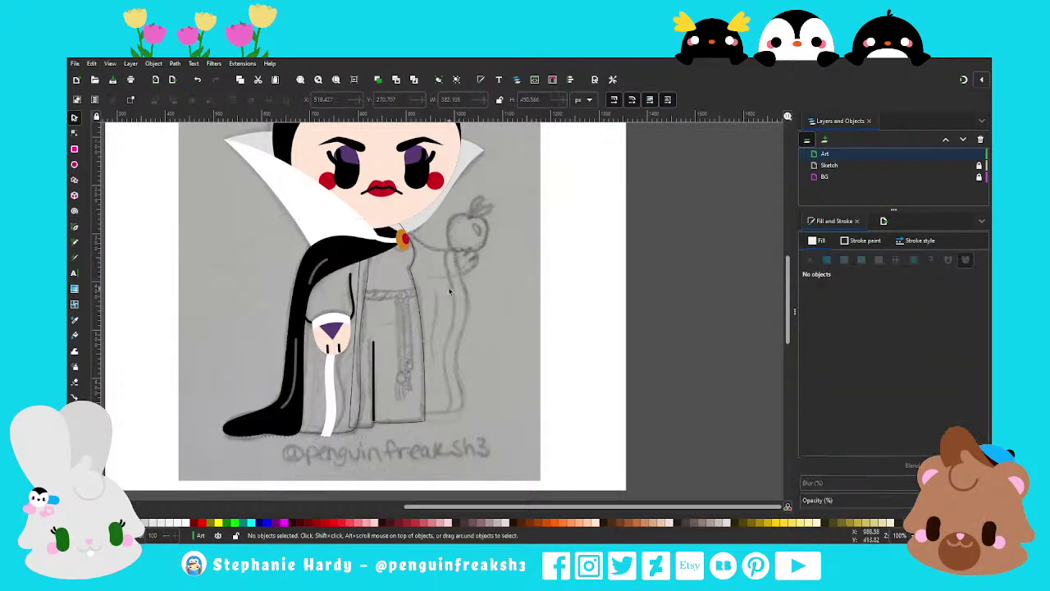
{"action": "scroll", "coordinate": [320, 258], "scroll_direction": "up", "scroll_amount": 4}
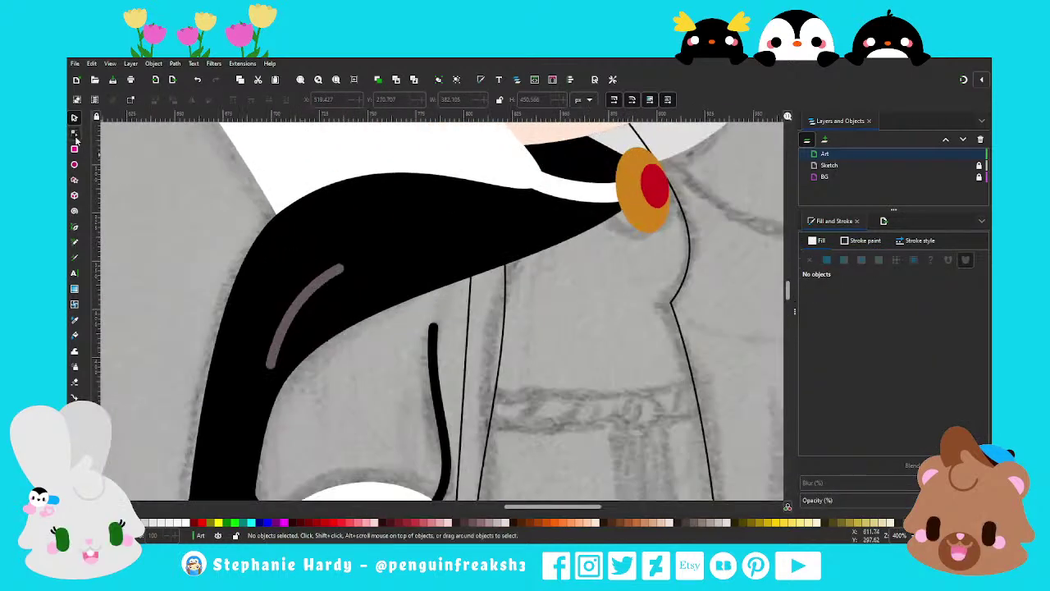
Inspect the nodes of the small four-node path on the cloak
{"action": "left_click", "coordinate": [75, 135]}
{"action": "scroll", "coordinate": [284, 224], "scroll_direction": "down", "scroll_amount": 2}
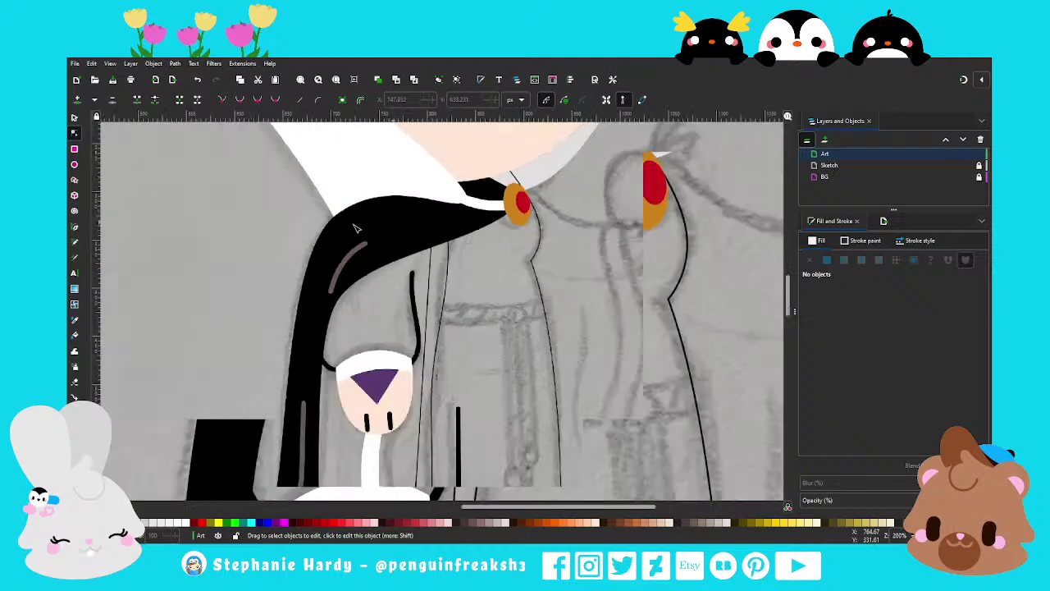
{"action": "scroll", "coordinate": [356, 228], "scroll_direction": "down", "scroll_amount": 1}
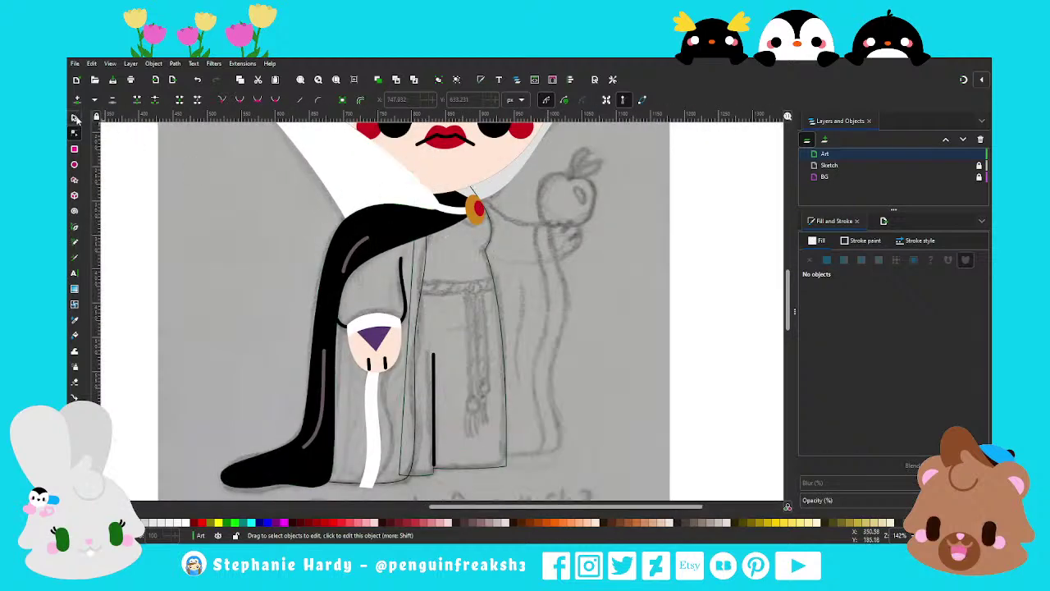
{"action": "left_click", "coordinate": [75, 117]}
{"action": "left_click", "coordinate": [287, 123]}
{"action": "left_click", "coordinate": [117, 137]}
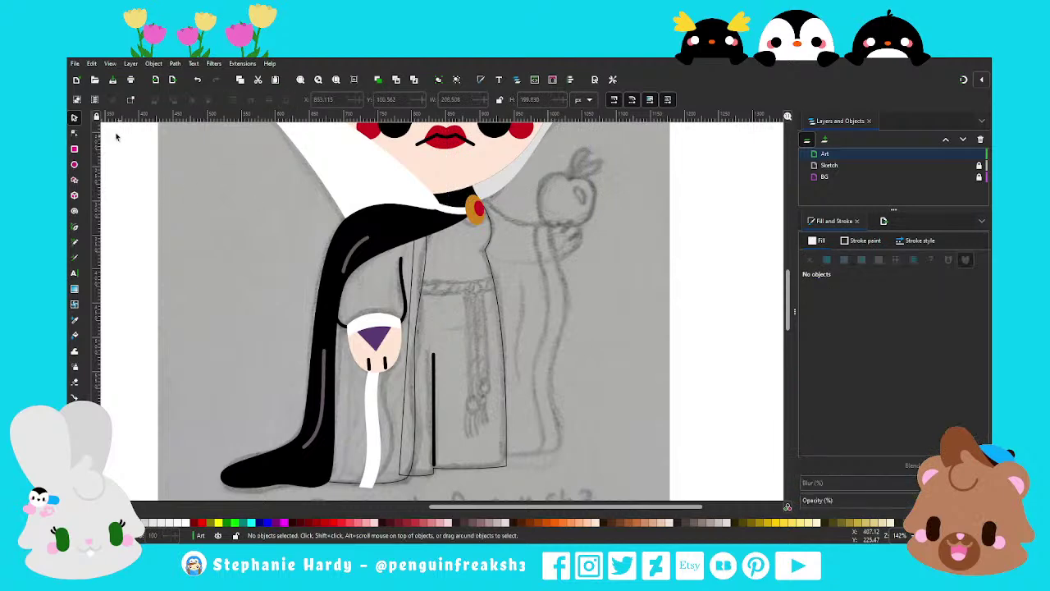
Nudge the collar node beside the brooch slightly down-left to tidy the edge
{"action": "key", "text": "n"}
{"action": "scroll", "coordinate": [506, 164], "scroll_direction": "up", "scroll_amount": 3}
{"action": "left_click", "coordinate": [413, 217]}
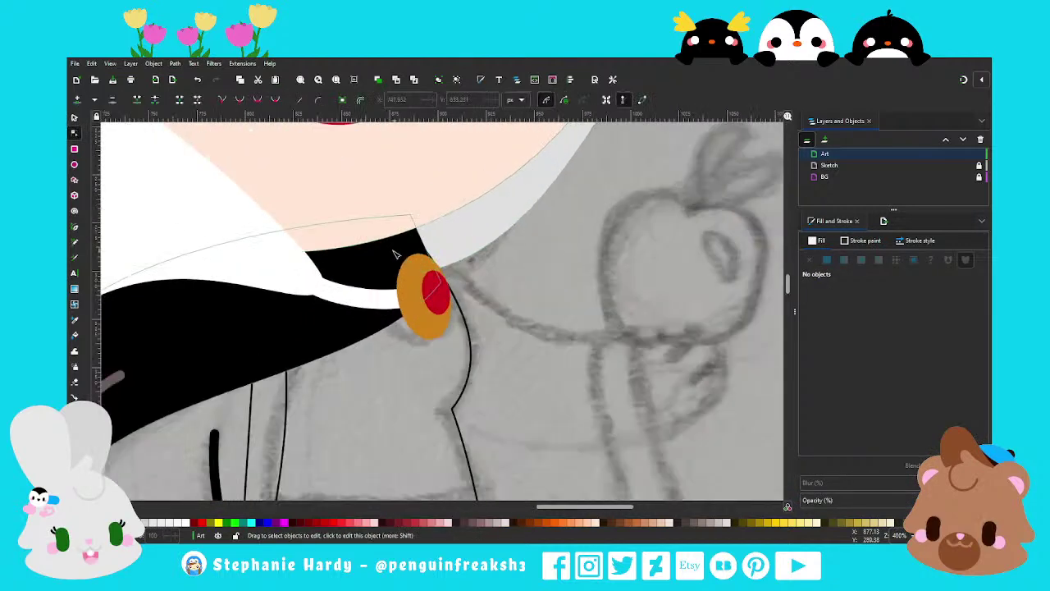
{"action": "left_click_drag", "start_coordinate": [413, 217], "coordinate": [408, 219]}
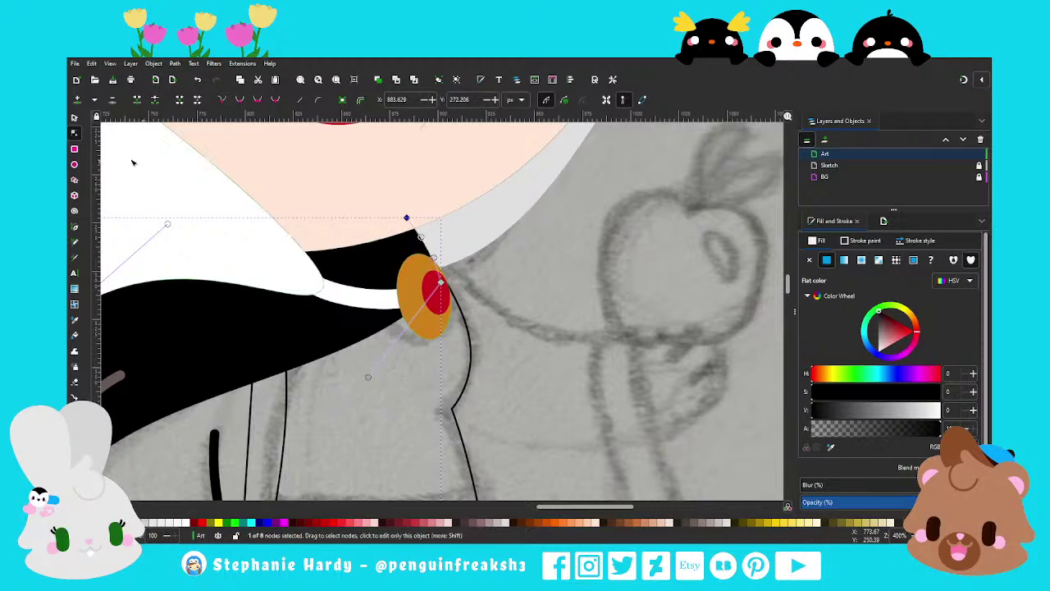
{"action": "key", "text": "Escape"}
{"action": "key", "text": "s"}
{"action": "scroll", "coordinate": [423, 259], "scroll_direction": "down", "scroll_amount": 1}
{"action": "scroll", "coordinate": [423, 260], "scroll_direction": "down", "scroll_amount": 2}
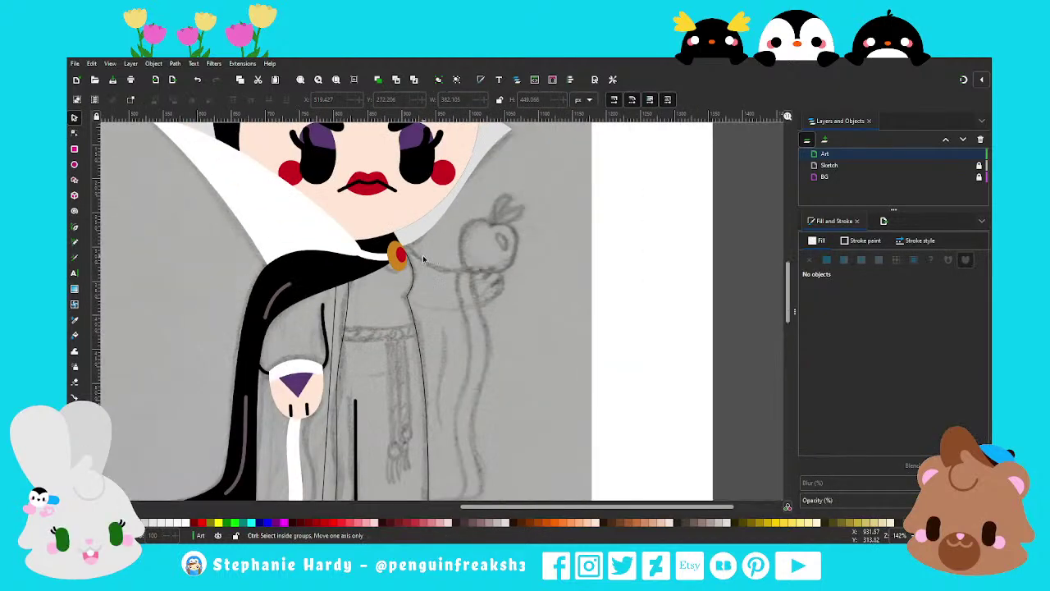
{"action": "scroll", "coordinate": [422, 259], "scroll_direction": "down", "scroll_amount": 1}
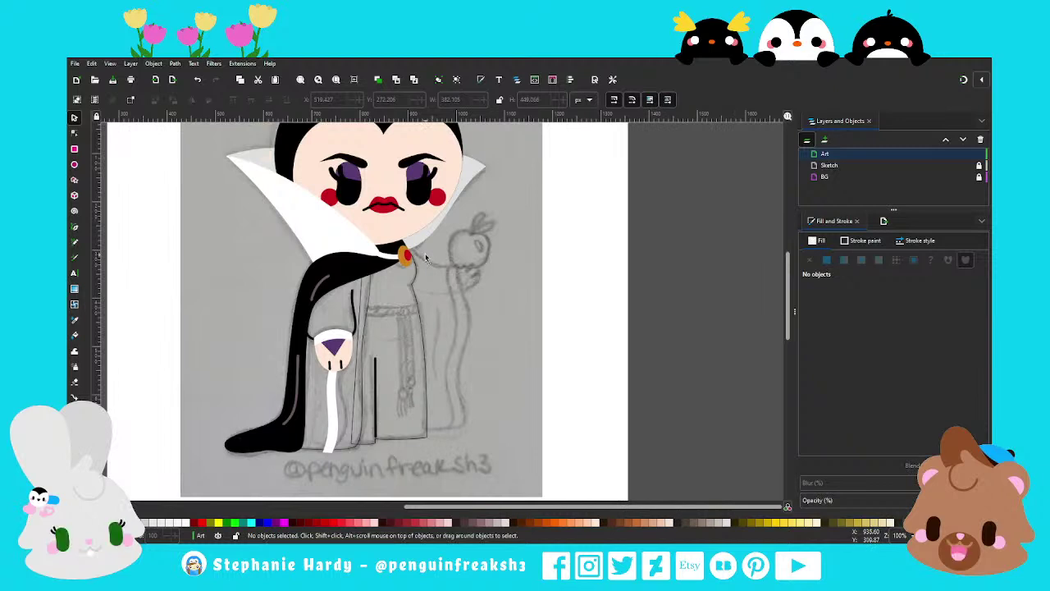
{"action": "scroll", "coordinate": [449, 253], "scroll_direction": "down", "scroll_amount": 1}
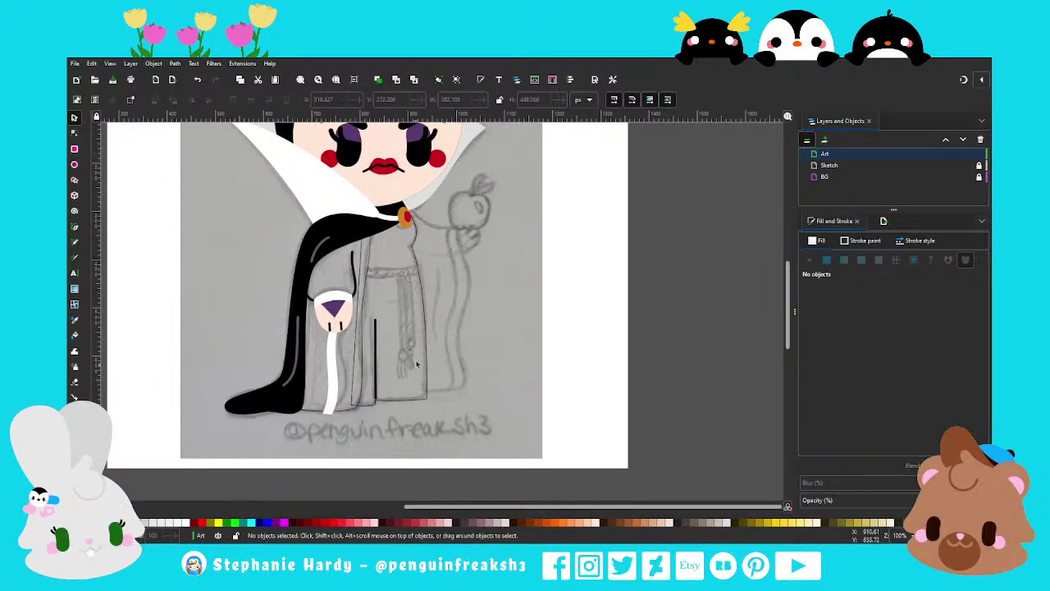
{"action": "scroll", "coordinate": [417, 344], "scroll_direction": "down", "scroll_amount": 1}
{"action": "scroll", "coordinate": [418, 320], "scroll_direction": "down", "scroll_amount": 1}
{"action": "scroll", "coordinate": [419, 293], "scroll_direction": "up", "scroll_amount": 1}
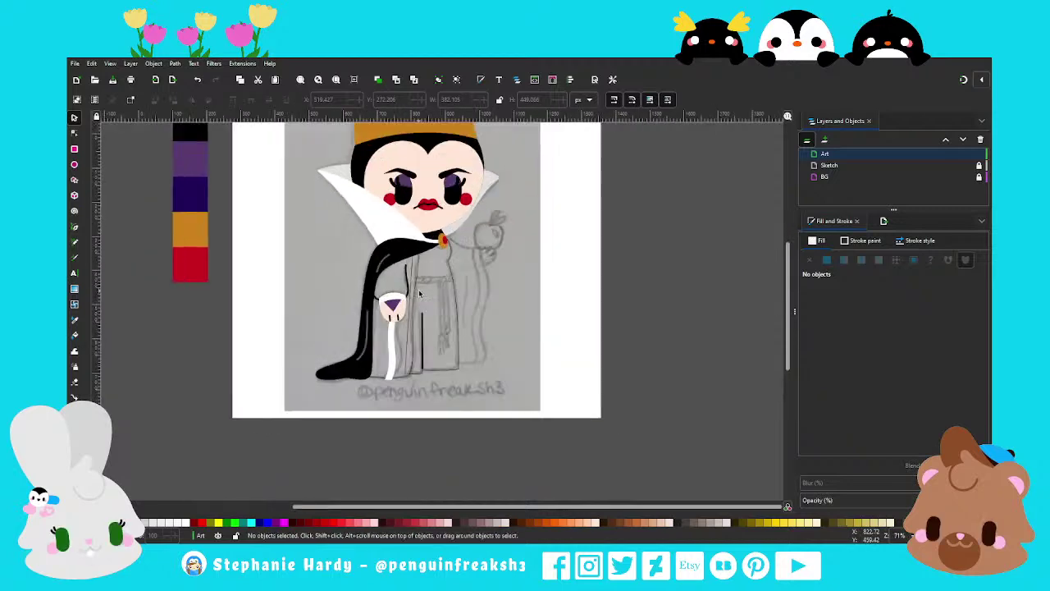
Fill the gown panel with the dark purple sampled from the colour swatches
{"action": "left_click", "coordinate": [414, 353]}
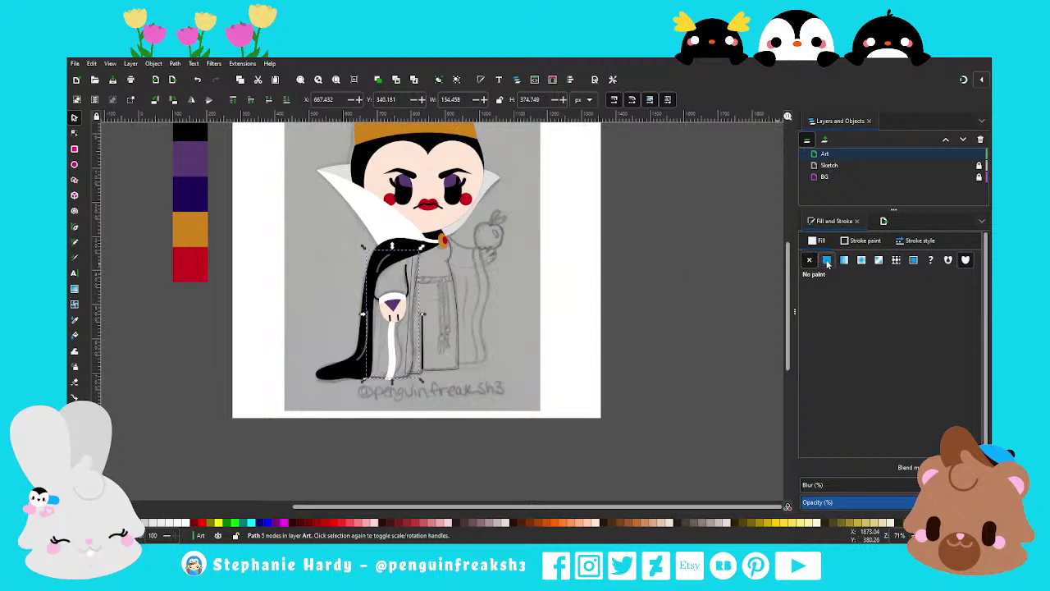
{"action": "left_click", "coordinate": [826, 260]}
{"action": "left_click", "coordinate": [829, 447]}
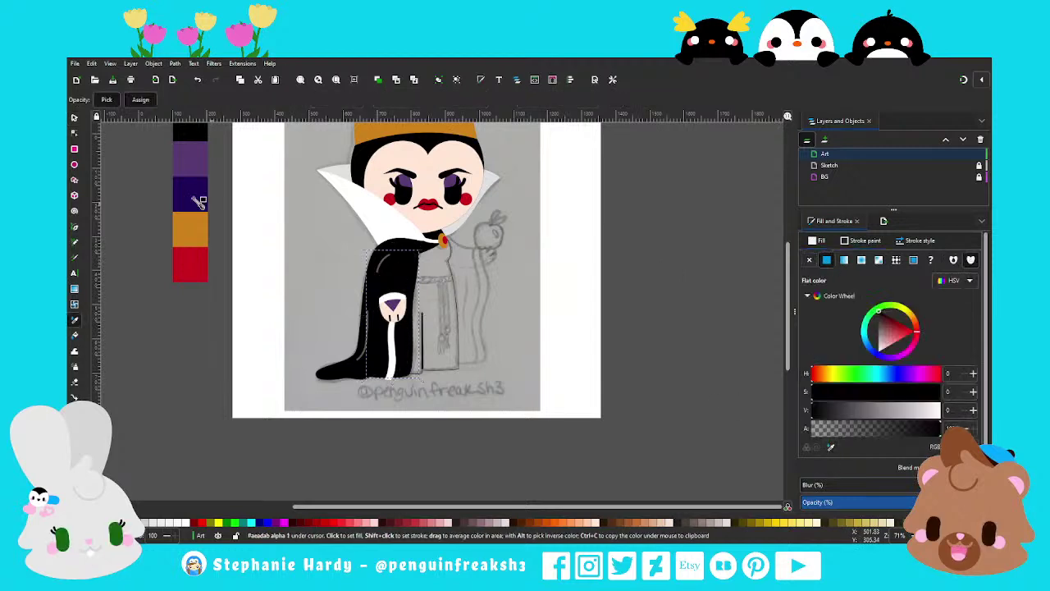
{"action": "left_click", "coordinate": [192, 165]}
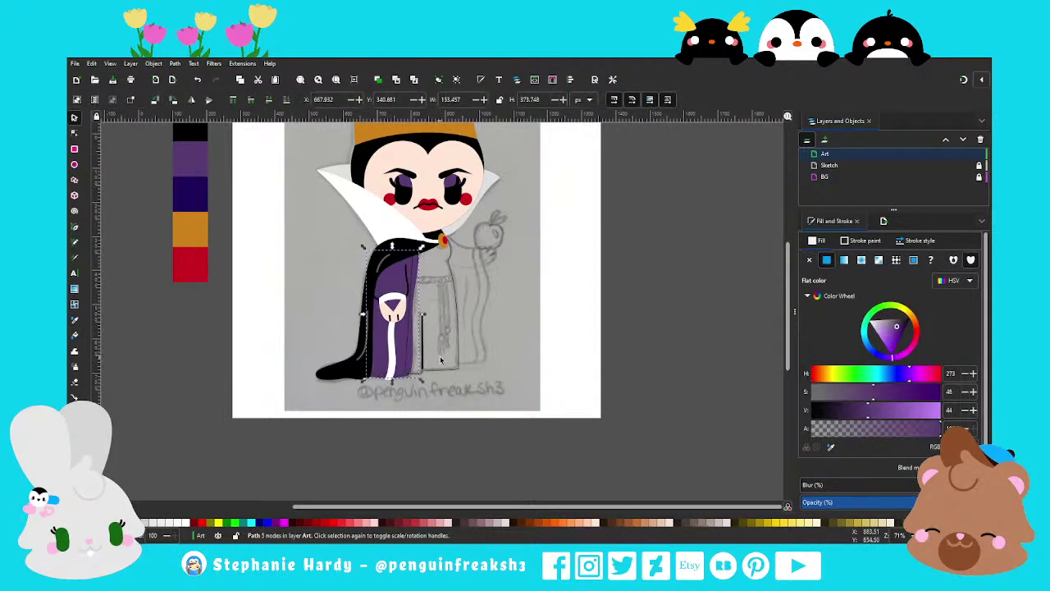
{"action": "left_click", "coordinate": [490, 331]}
{"action": "scroll", "coordinate": [489, 295], "scroll_direction": "up", "scroll_amount": 1}
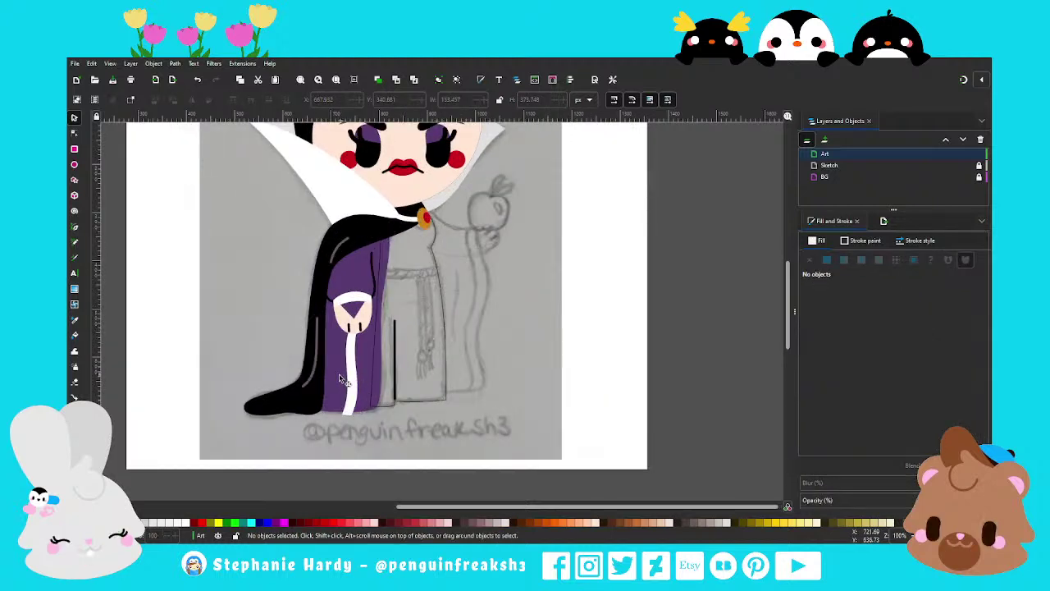
Undo the accidental reordering so the white tie stays above the purple gown
{"action": "left_click", "coordinate": [368, 389]}
{"action": "left_click", "coordinate": [377, 80]}
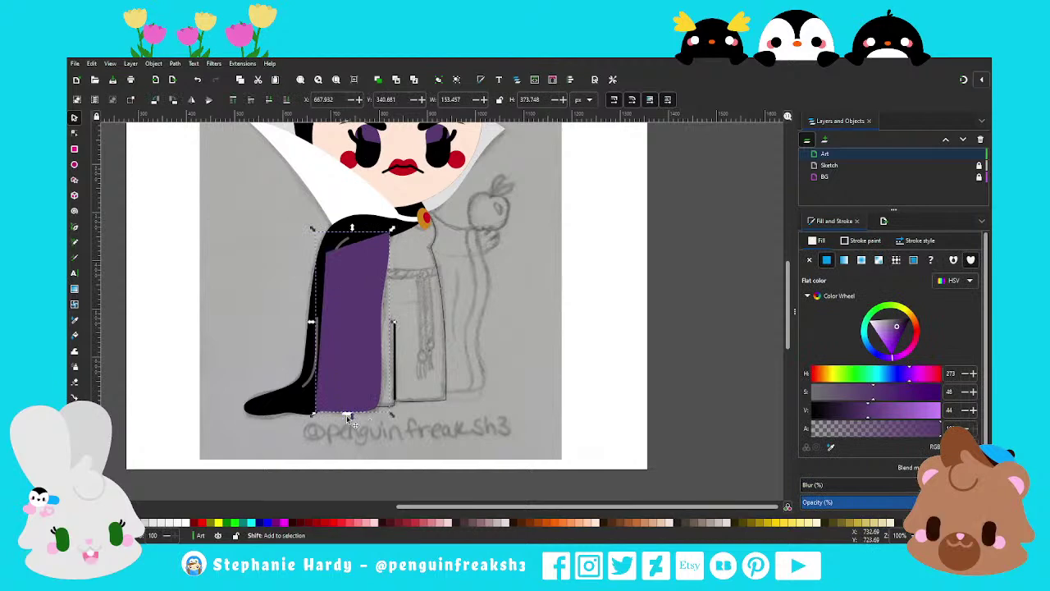
{"action": "left_click", "coordinate": [348, 412], "text": "shift"}
{"action": "key", "text": "ctrl+z"}
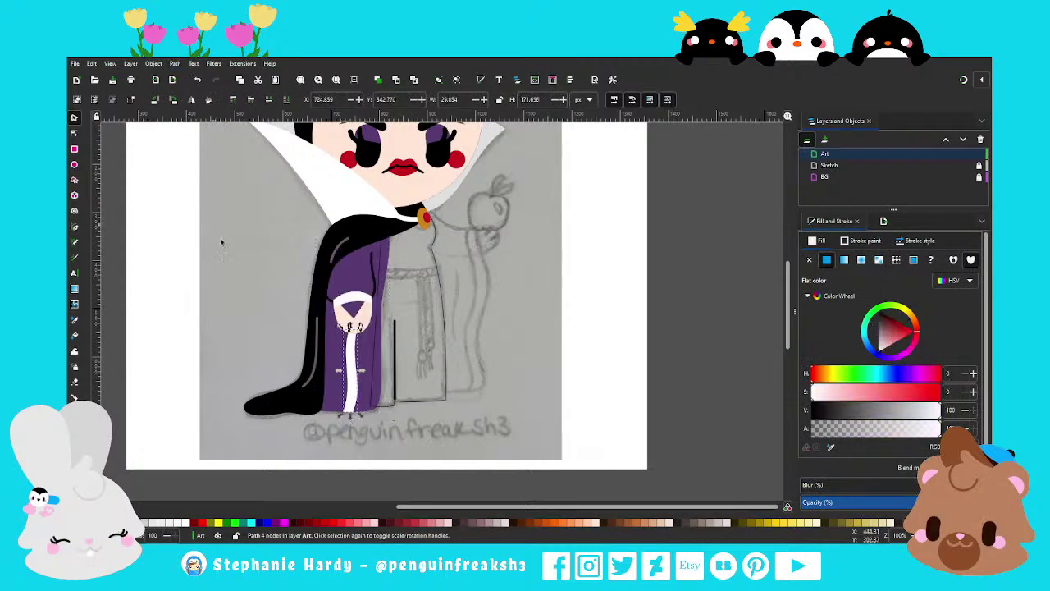
{"action": "key", "text": "Escape"}
{"action": "scroll", "coordinate": [355, 345], "scroll_direction": "down", "scroll_amount": 1}
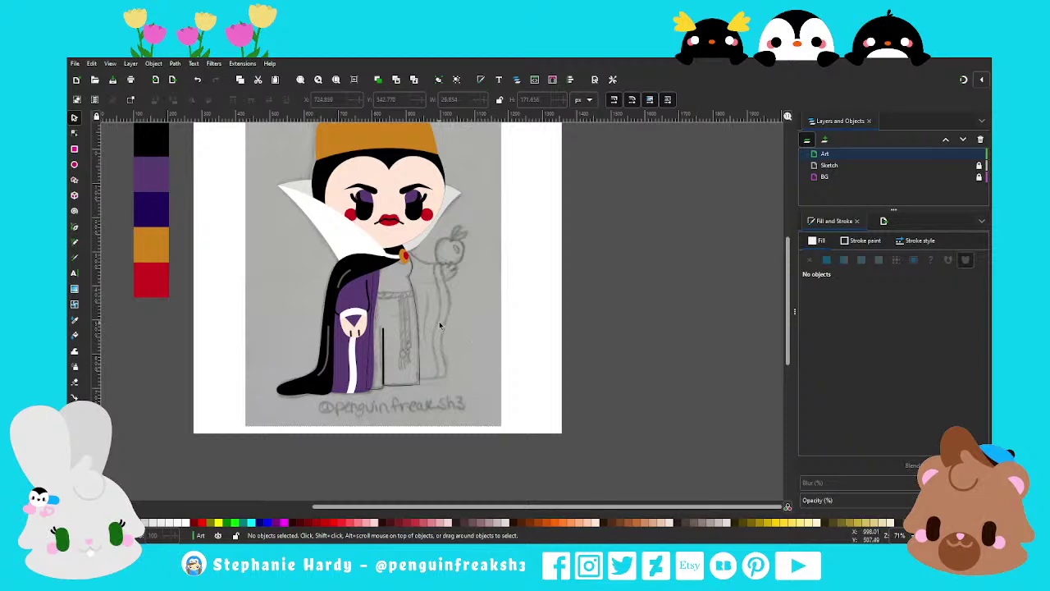
{"action": "scroll", "coordinate": [427, 315], "scroll_direction": "up", "scroll_amount": 1}
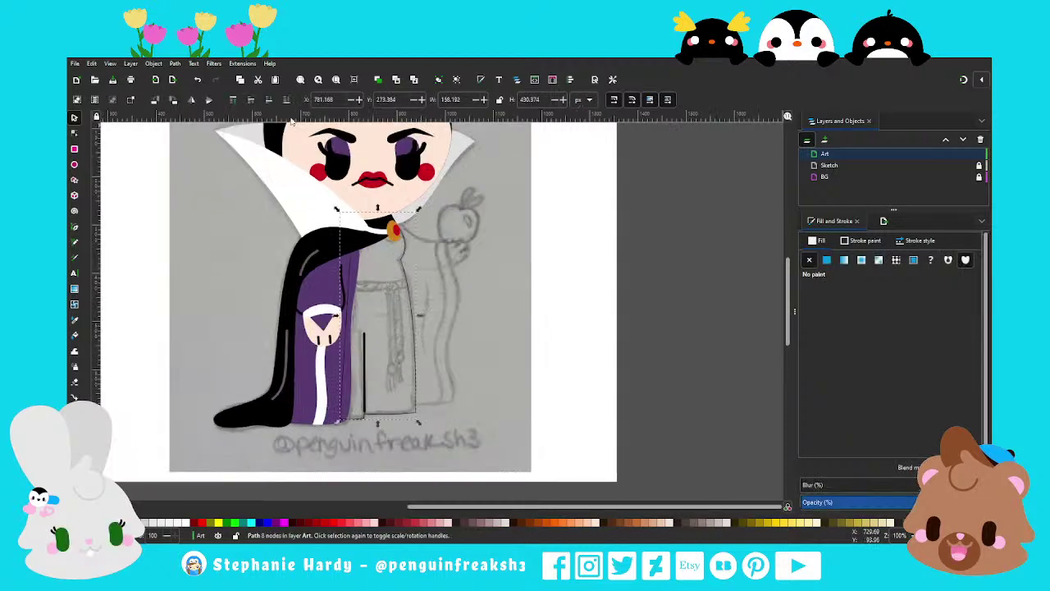
{"action": "left_click", "coordinate": [416, 314]}
{"action": "scroll", "coordinate": [464, 332], "scroll_direction": "down", "scroll_amount": 1}
Draw a straight line across the gown's waist with a 10 px stroke
{"action": "key", "text": "Escape"}
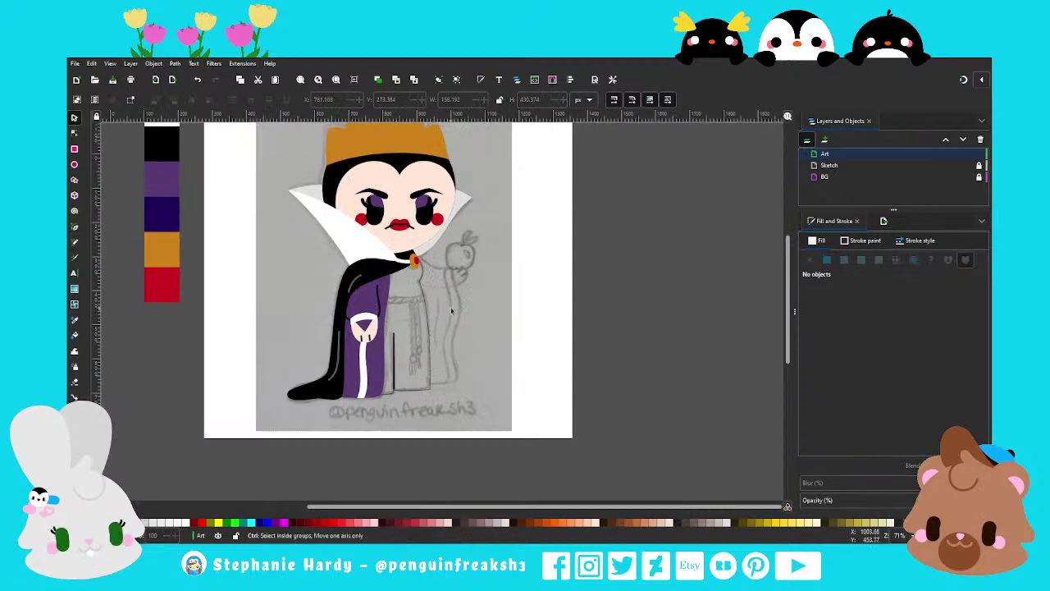
{"action": "scroll", "coordinate": [443, 320], "scroll_direction": "up", "scroll_amount": 1}
{"action": "scroll", "coordinate": [429, 312], "scroll_direction": "up", "scroll_amount": 2}
{"action": "left_click", "coordinate": [75, 228]}
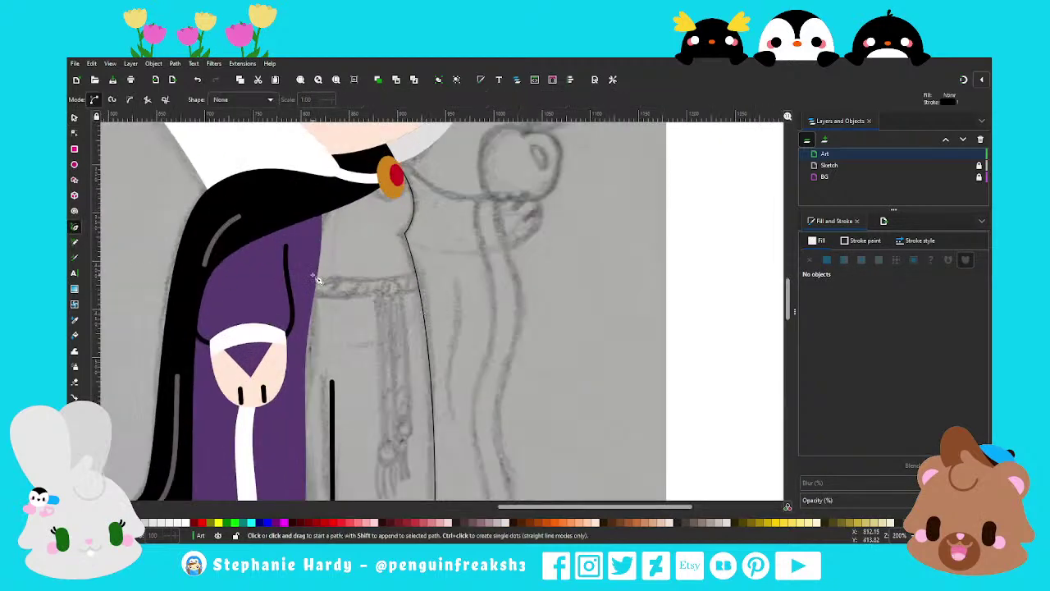
{"action": "left_click", "coordinate": [309, 289]}
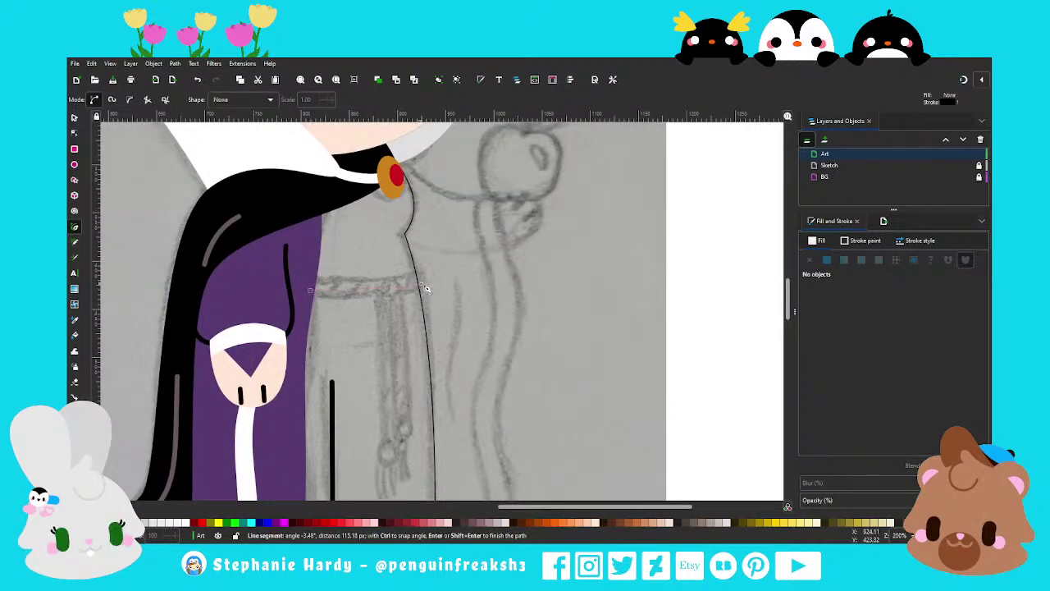
{"action": "double_click", "coordinate": [421, 286]}
{"action": "left_click", "coordinate": [919, 241]}
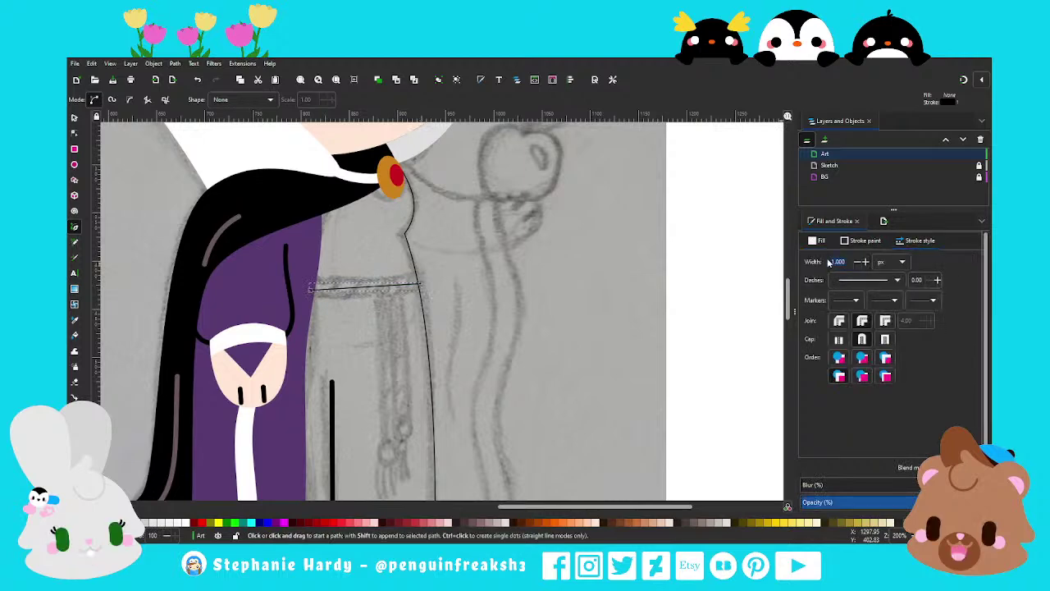
{"action": "type", "text": "10.000"}
{"action": "key", "text": "Return"}
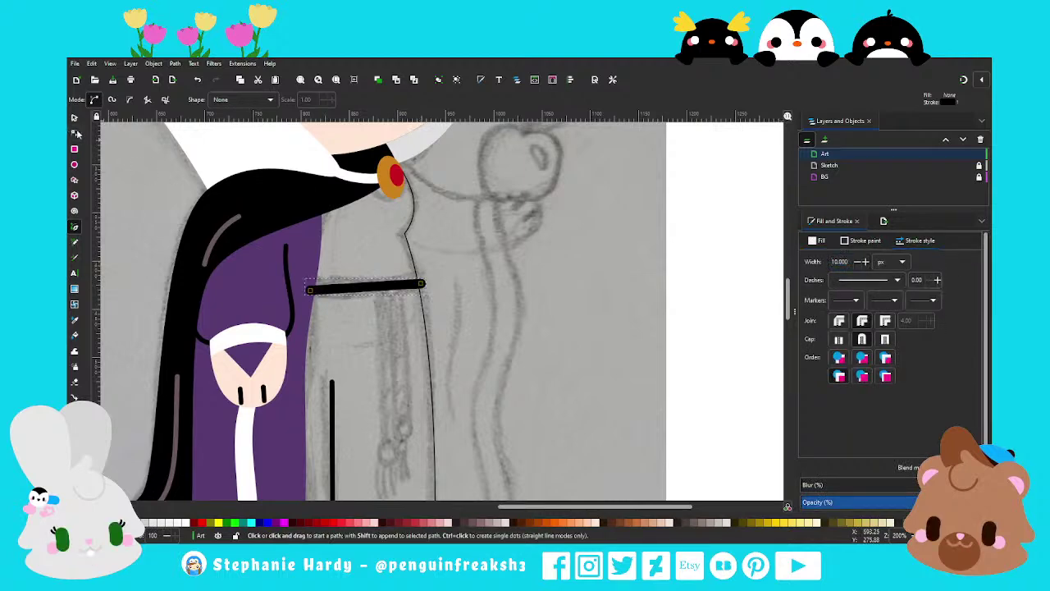
Bend the belt line into a gentle curve and widen its stroke to 15 px
{"action": "left_click", "coordinate": [75, 132]}
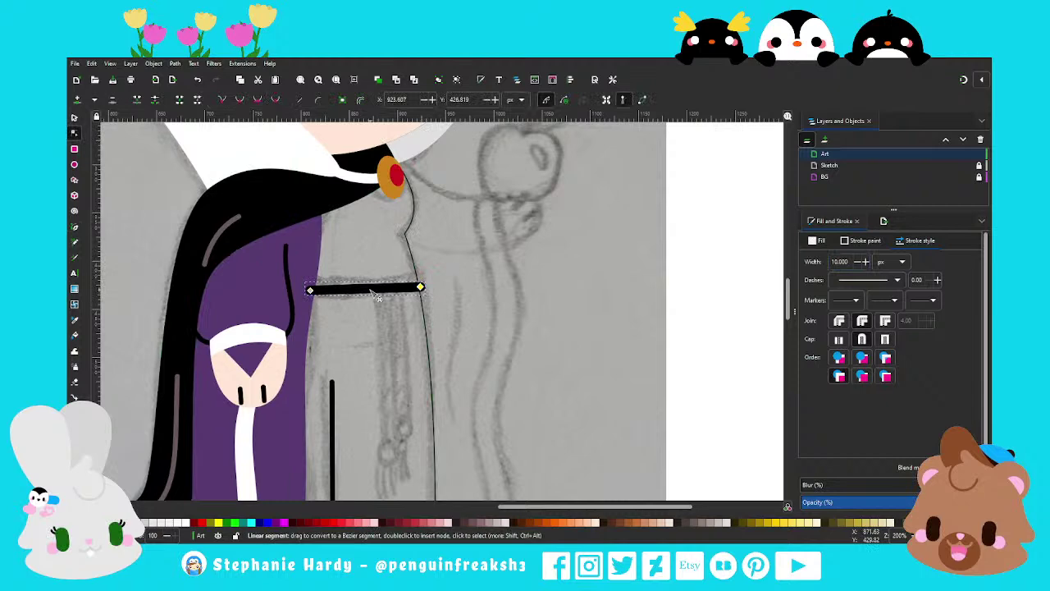
{"action": "left_click_drag", "start_coordinate": [377, 297], "coordinate": [378, 300]}
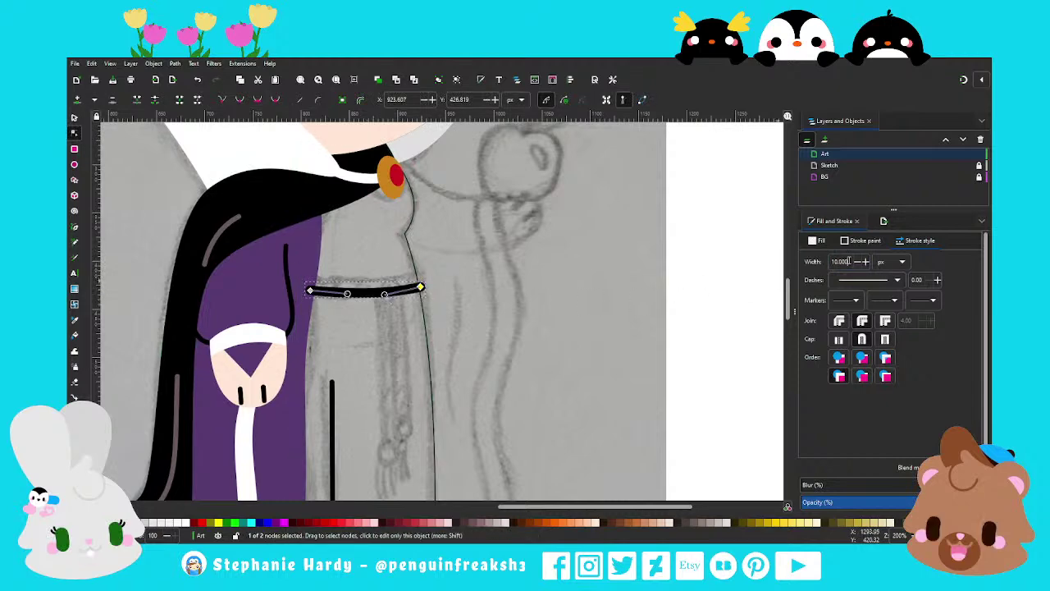
{"action": "type", "text": "15"}
{"action": "key", "text": "Return"}
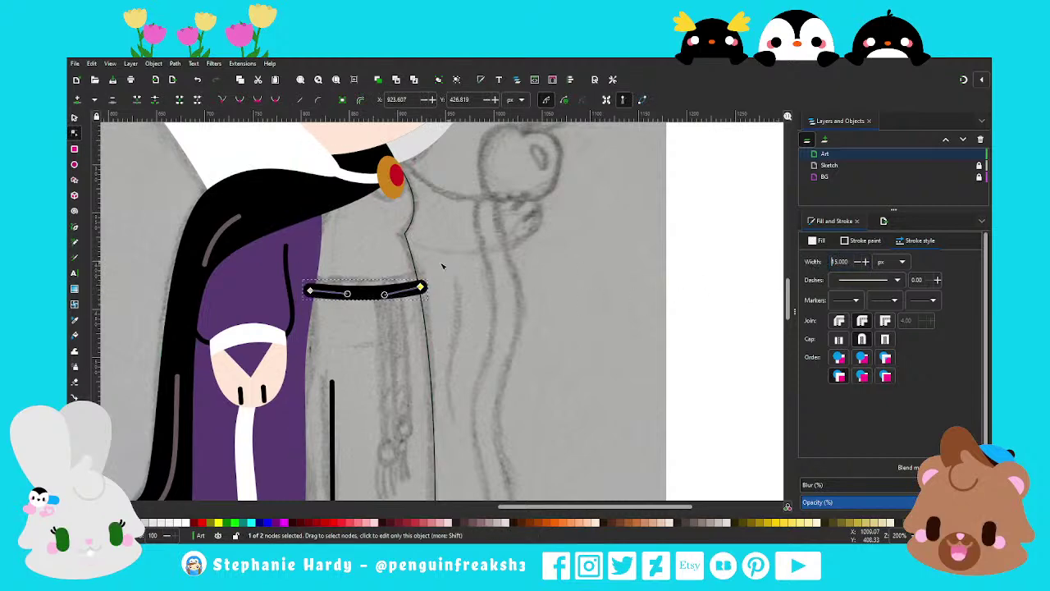
{"action": "key", "text": "s"}
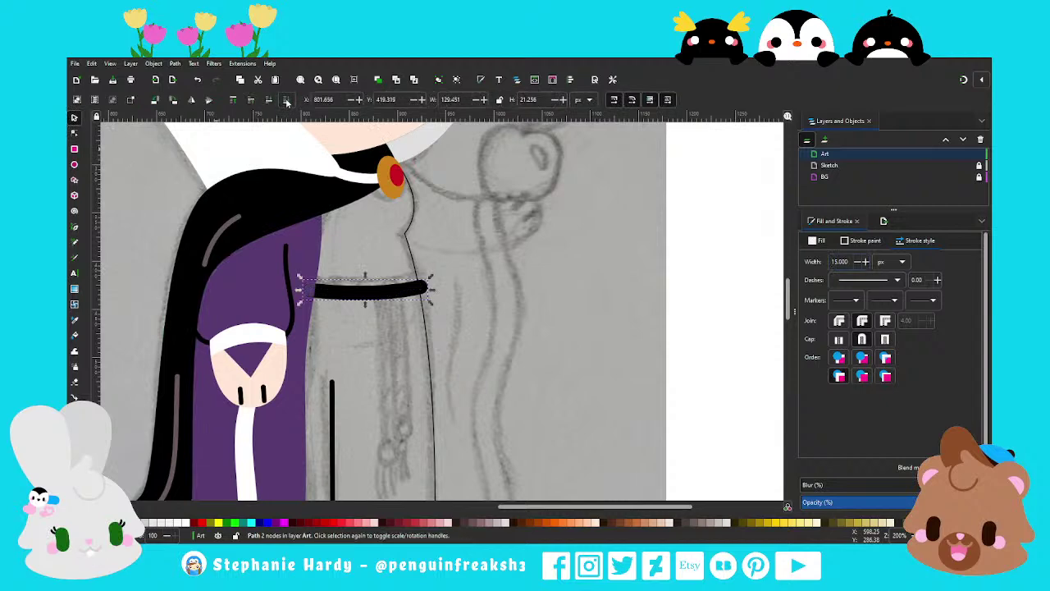
{"action": "key", "text": "n"}
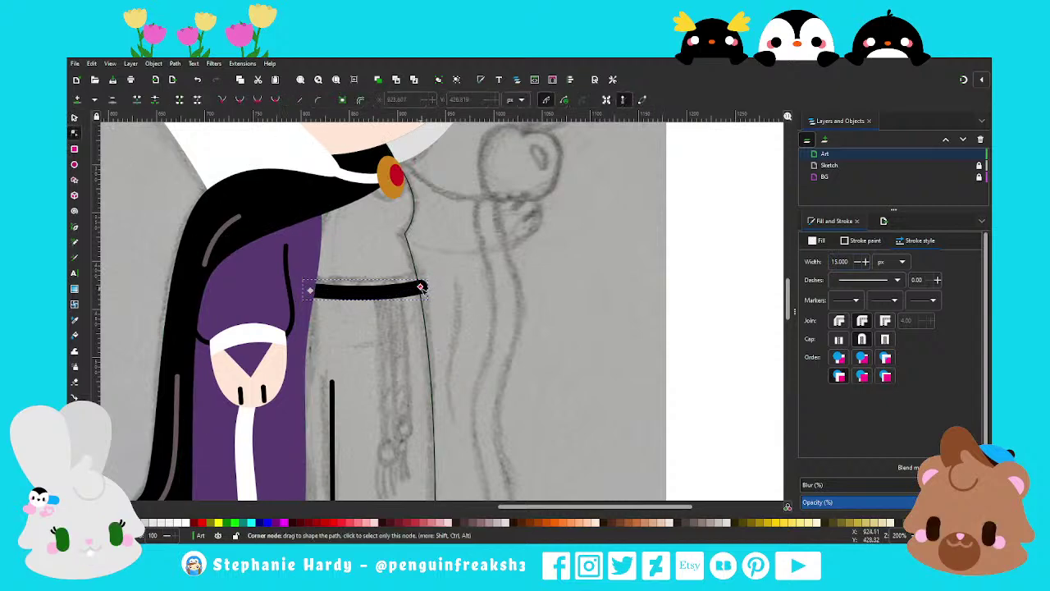
{"action": "left_click_drag", "start_coordinate": [423, 291], "coordinate": [423, 289]}
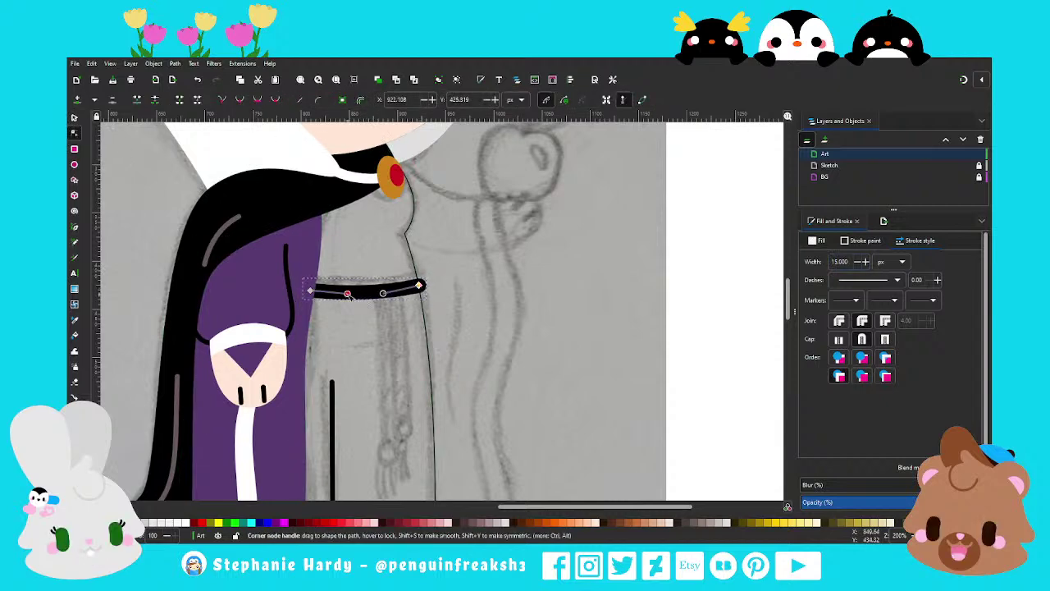
{"action": "left_click_drag", "start_coordinate": [383, 293], "coordinate": [387, 293]}
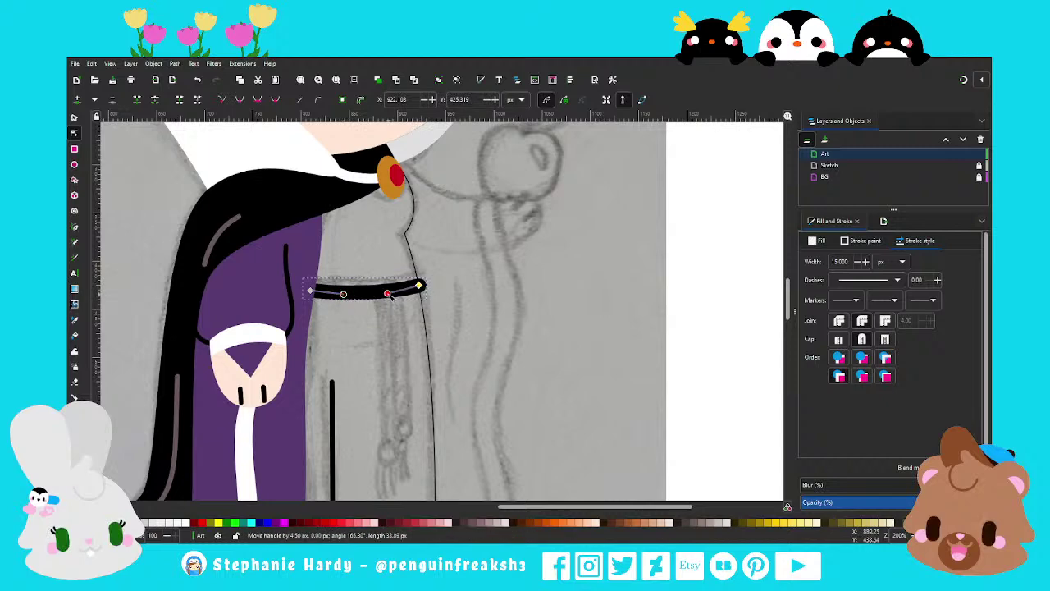
{"action": "key", "text": "s"}
Check the grey dress shape, then reselect the belt
{"action": "scroll", "coordinate": [457, 302], "scroll_direction": "down", "scroll_amount": 2}
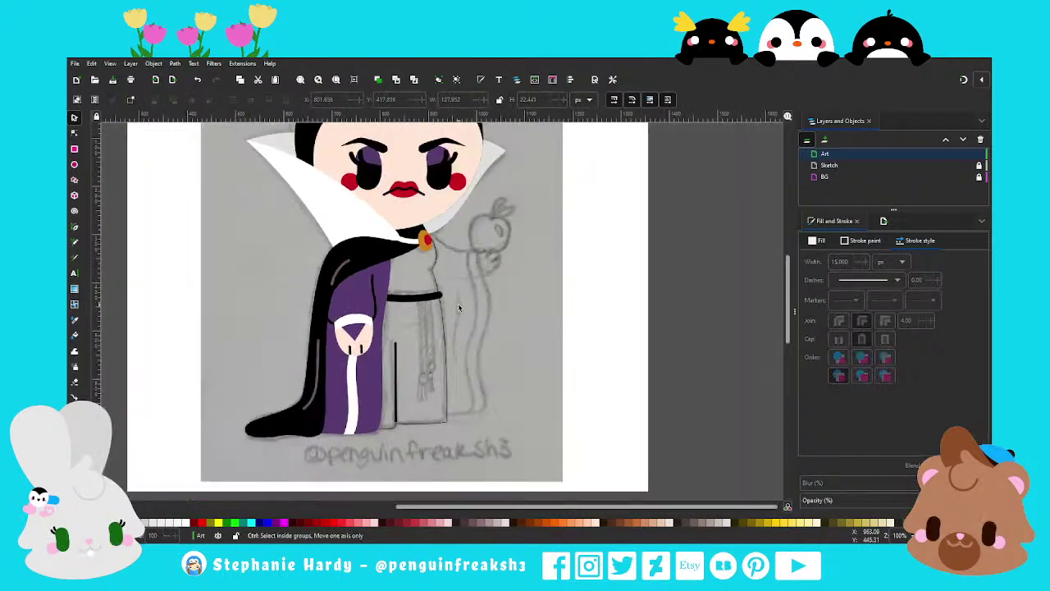
{"action": "scroll", "coordinate": [457, 302], "scroll_direction": "down", "scroll_amount": 1}
{"action": "left_click", "coordinate": [439, 295]}
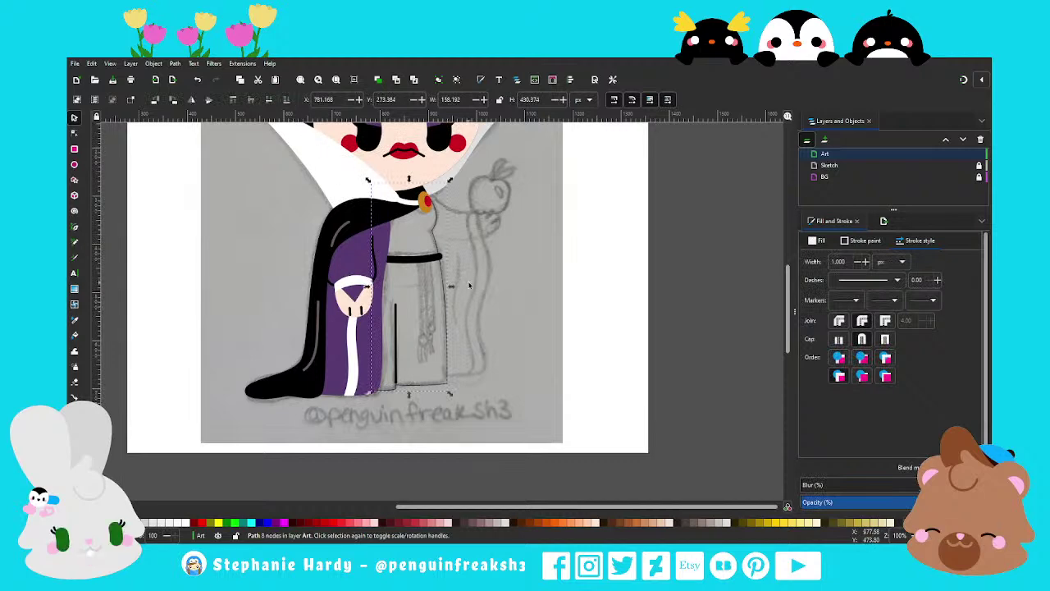
{"action": "left_click", "coordinate": [468, 314]}
{"action": "scroll", "coordinate": [467, 311], "scroll_direction": "up", "scroll_amount": 1}
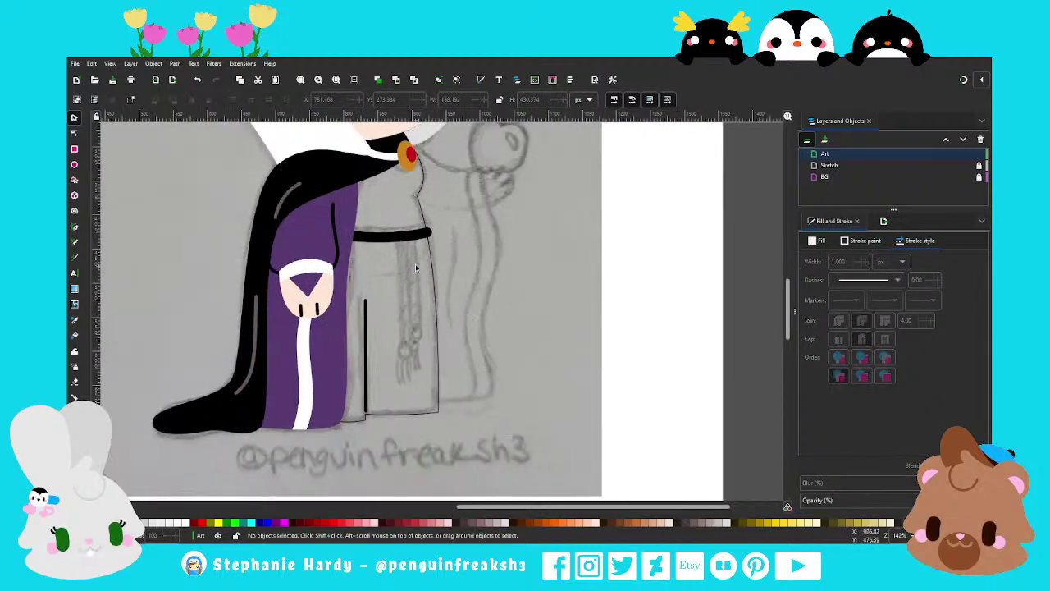
{"action": "left_click", "coordinate": [419, 235]}
{"action": "scroll", "coordinate": [472, 308], "scroll_direction": "down", "scroll_amount": 1}
{"action": "scroll", "coordinate": [488, 305], "scroll_direction": "down", "scroll_amount": 1}
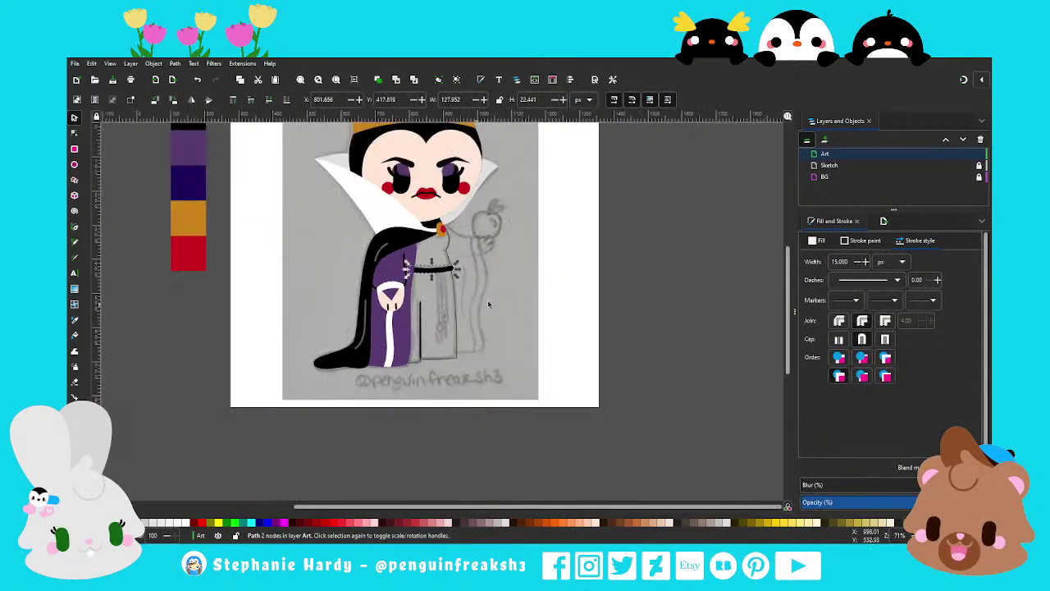
Colour the belt's stroke red by sampling the red swatch
{"action": "left_click", "coordinate": [865, 241]}
{"action": "key", "text": "d"}
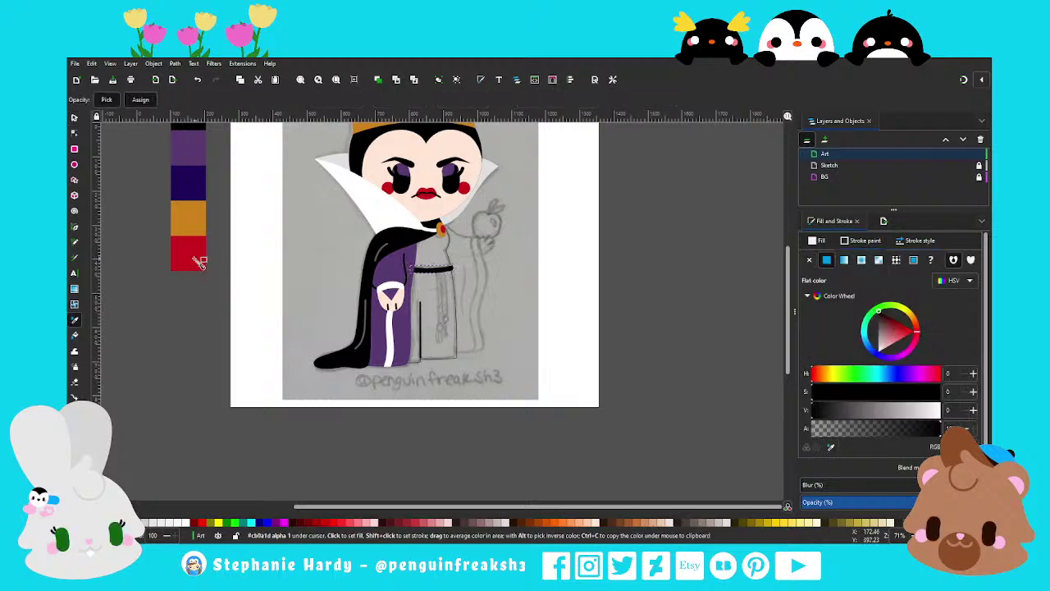
{"action": "left_click", "coordinate": [187, 261], "text": "shift"}
{"action": "key", "text": "s"}
{"action": "scroll", "coordinate": [388, 278], "scroll_direction": "up", "scroll_amount": 2}
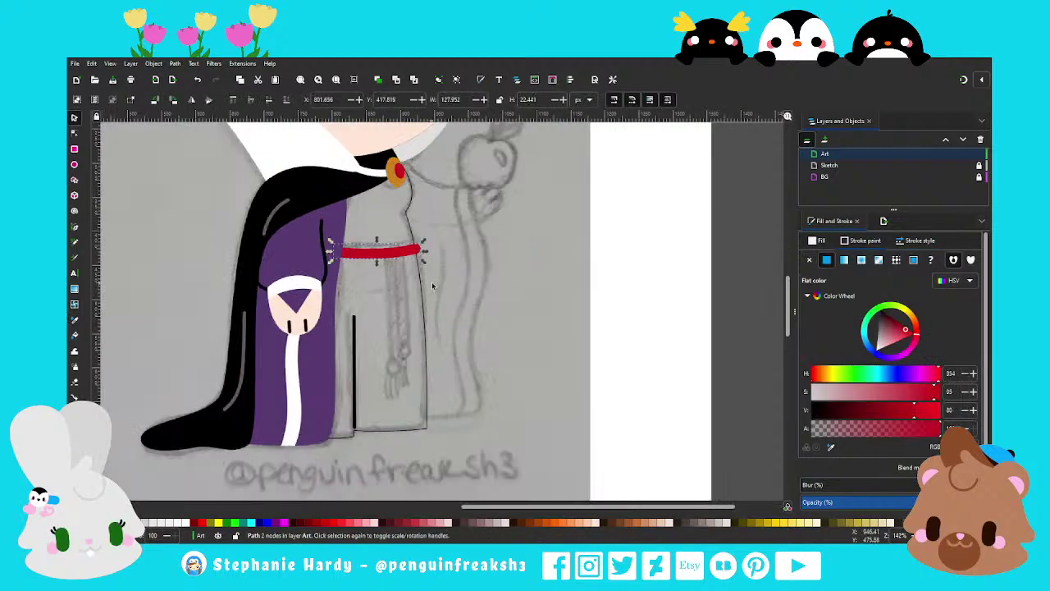
{"action": "key", "text": "Escape"}
{"action": "scroll", "coordinate": [388, 279], "scroll_direction": "up", "scroll_amount": 1}
Duplicate the red belt and move the copy lower on the dress
{"action": "left_click", "coordinate": [75, 228]}
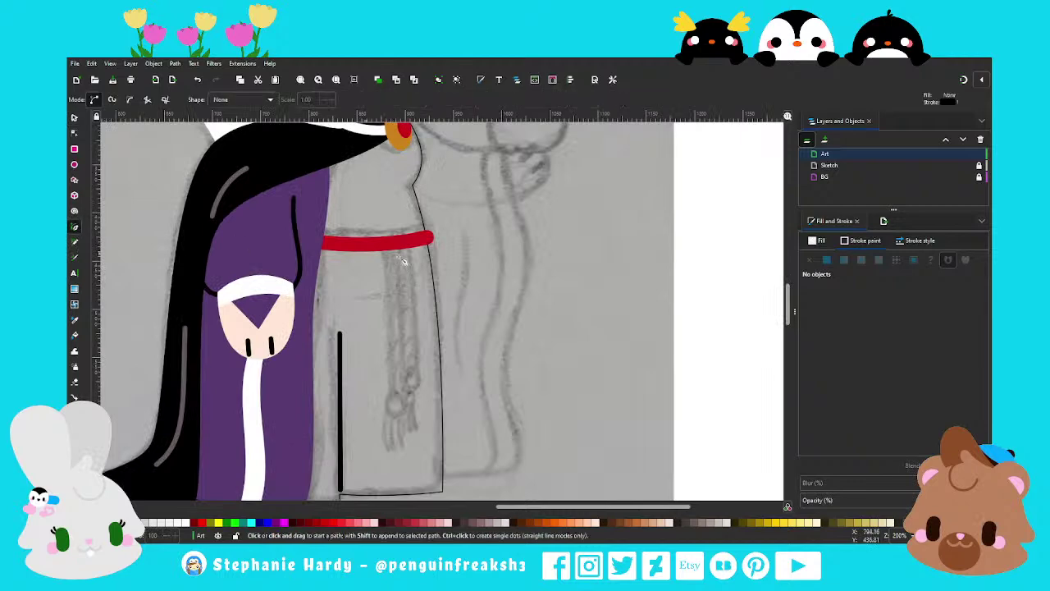
{"action": "key", "text": "s"}
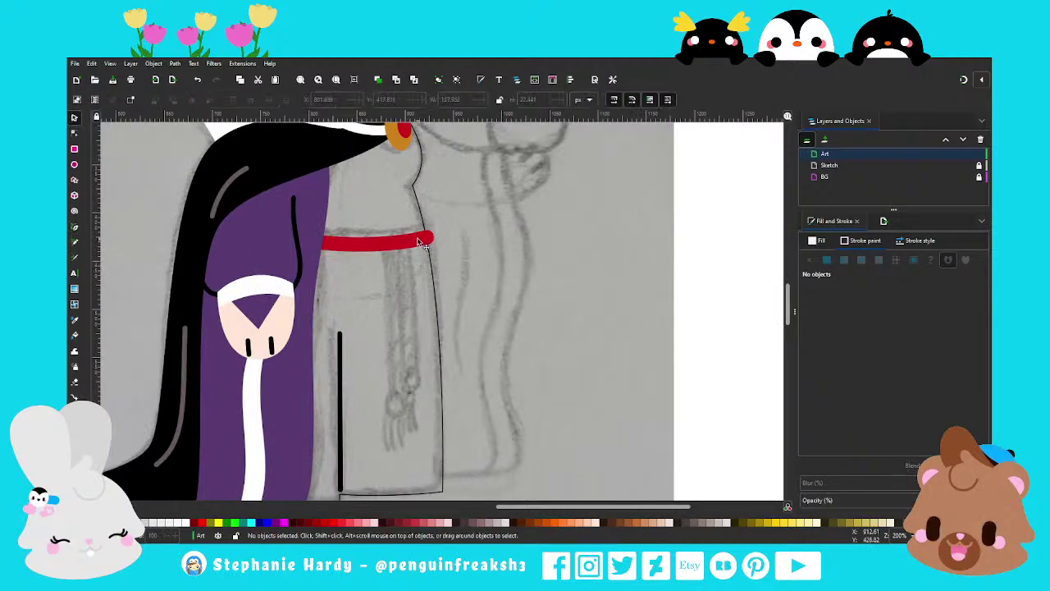
{"action": "left_click", "coordinate": [421, 242]}
{"action": "key", "text": "ctrl+d"}
{"action": "left_click_drag", "start_coordinate": [396, 238], "coordinate": [388, 348]}
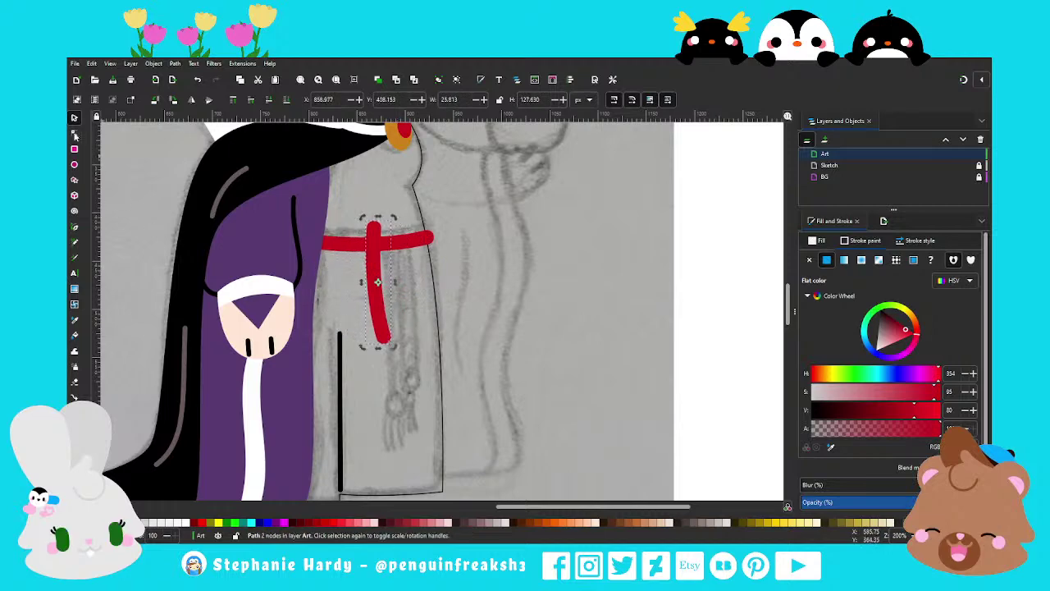
Reshape the copy into a straight strap hanging from the belt over the tassel
{"action": "key", "text": "n"}
{"action": "left_click_drag", "start_coordinate": [374, 230], "coordinate": [390, 246]}
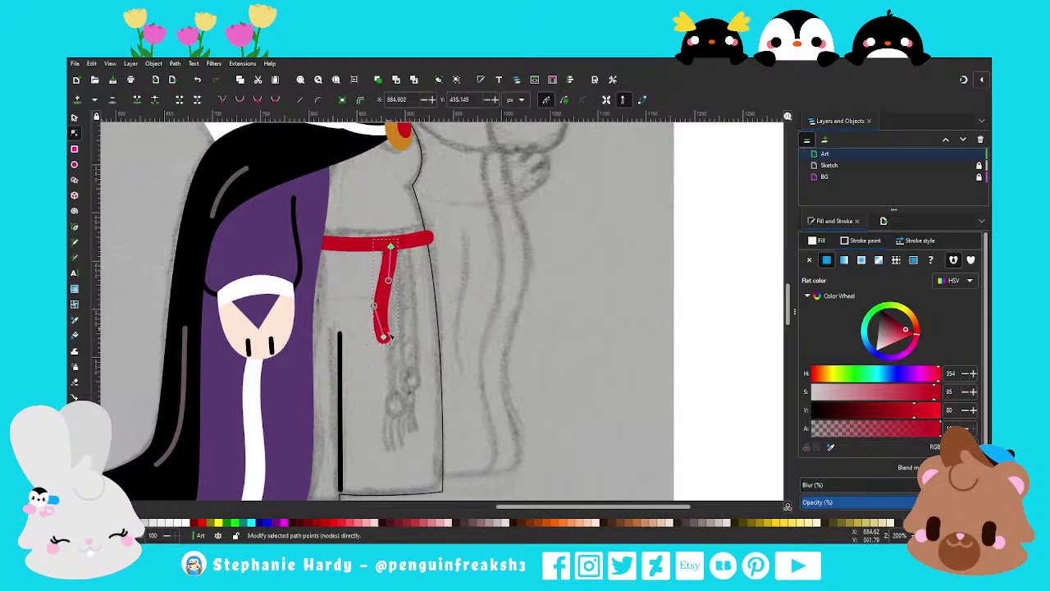
{"action": "mouse_move", "coordinate": [383, 336]}
{"action": "left_mouse_down"}
{"action": "mouse_move", "coordinate": [396, 396]}
{"action": "mouse_move", "coordinate": [398, 361]}
{"action": "left_mouse_up"}
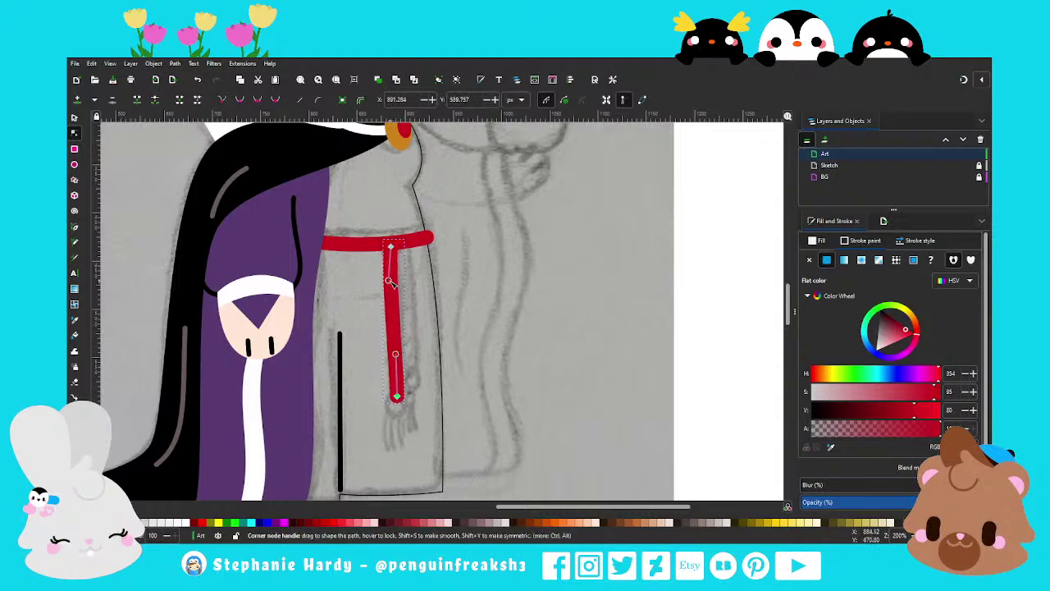
{"action": "left_click_drag", "start_coordinate": [391, 281], "coordinate": [394, 301]}
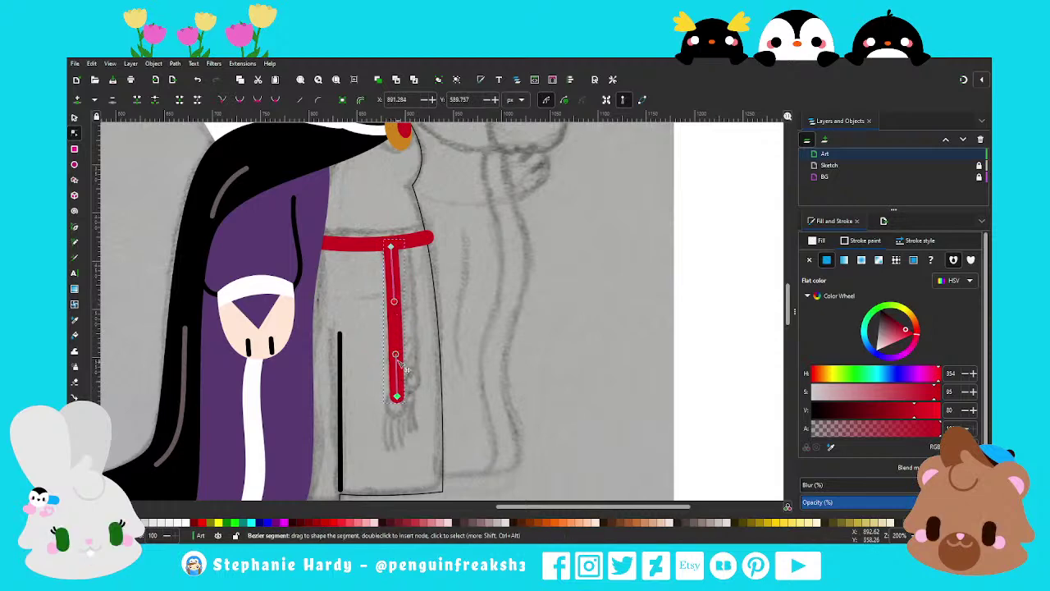
{"action": "left_click_drag", "start_coordinate": [398, 360], "coordinate": [398, 364]}
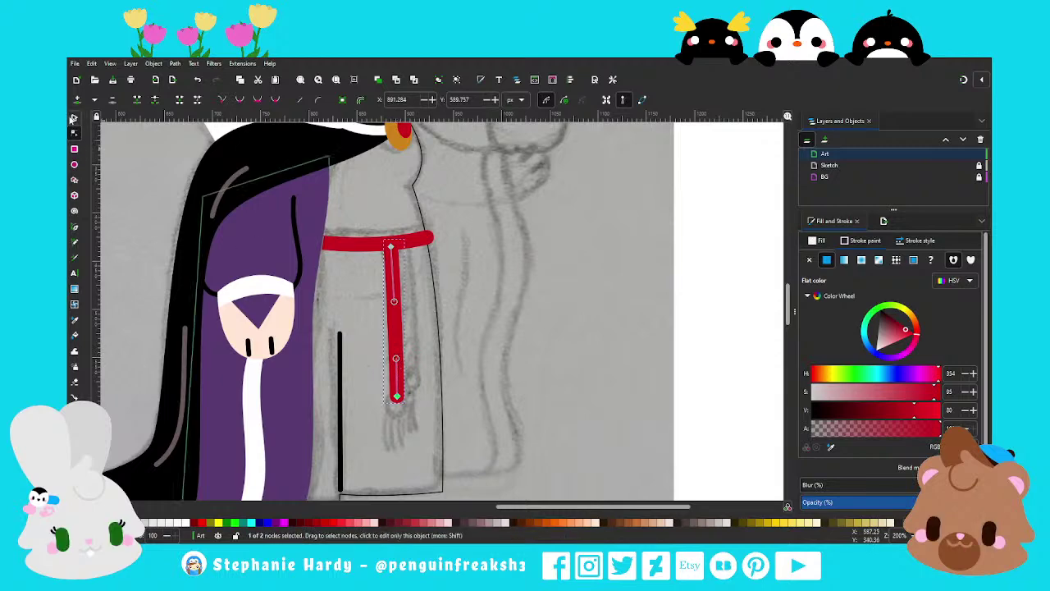
{"action": "left_click", "coordinate": [74, 117]}
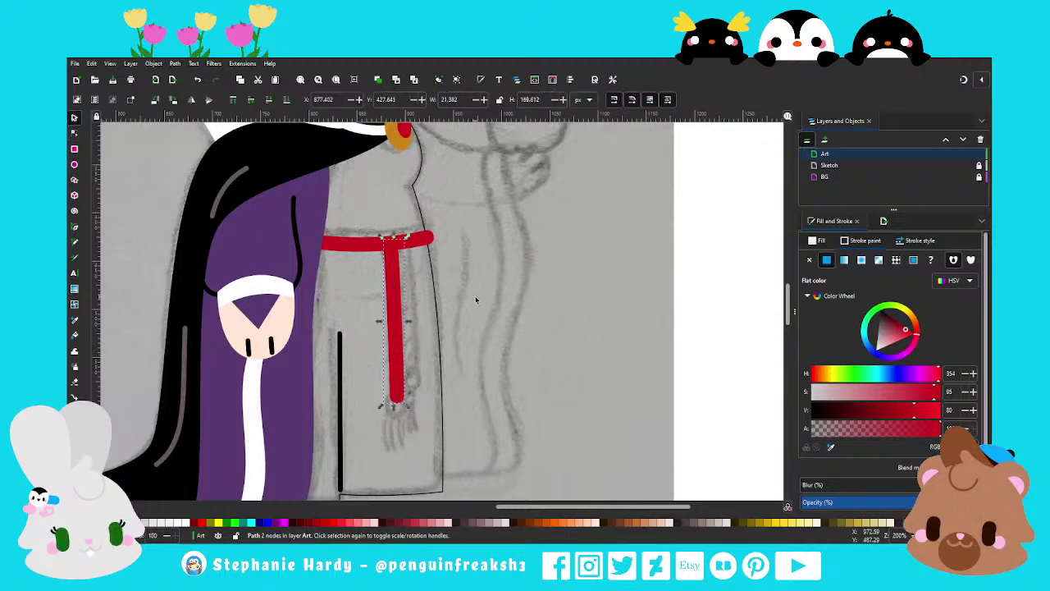
Add a red circle at the strap's end and enlarge it into a bead
{"action": "left_click", "coordinate": [74, 164]}
{"action": "left_click_drag", "start_coordinate": [382, 392], "coordinate": [409, 426]}
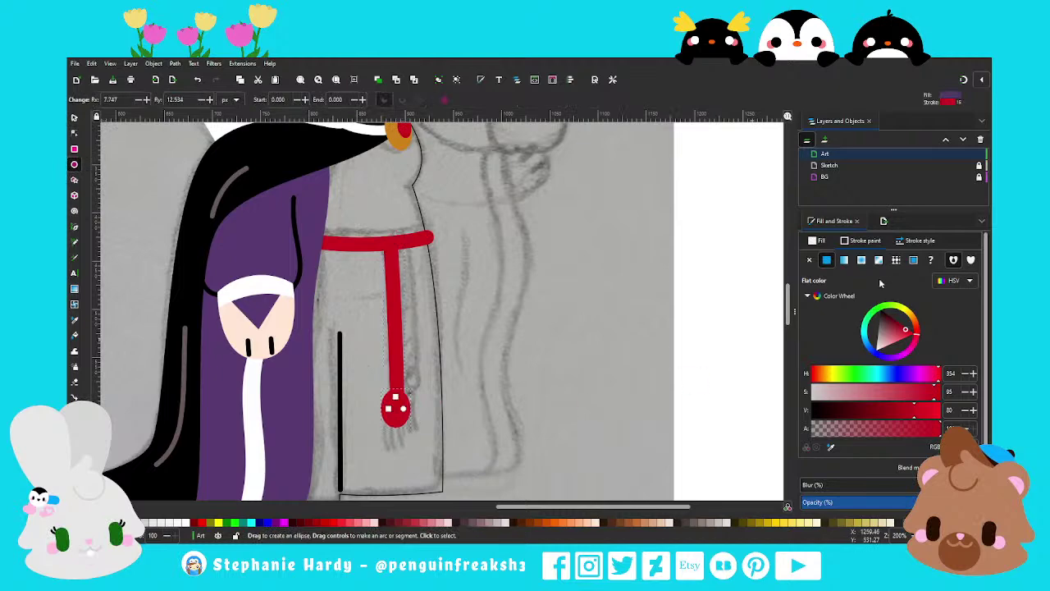
{"action": "key", "text": "ctrl+shift+v"}
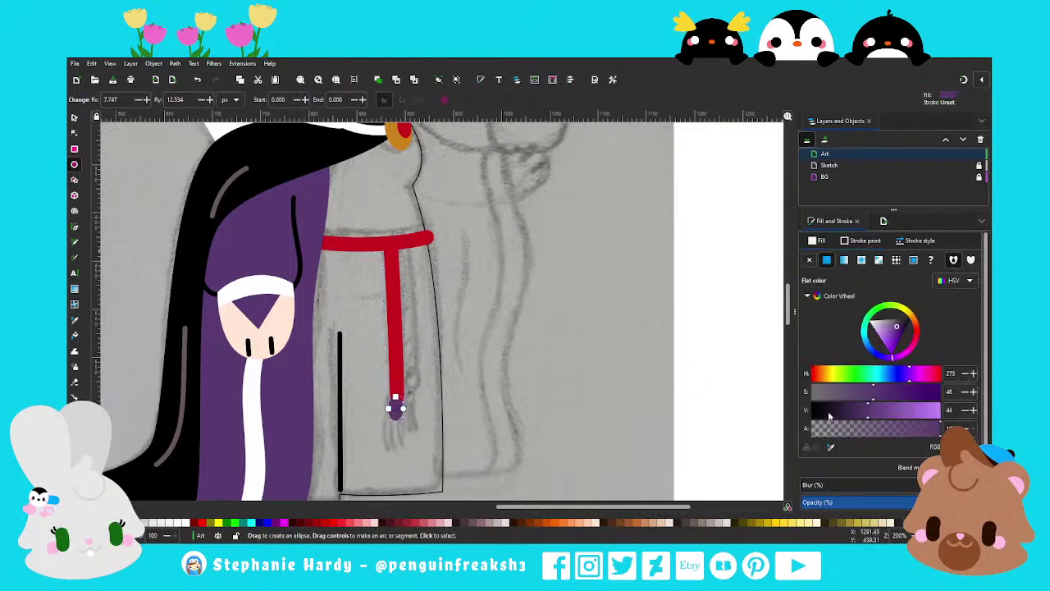
{"action": "key", "text": "d"}
{"action": "left_click", "coordinate": [394, 312]}
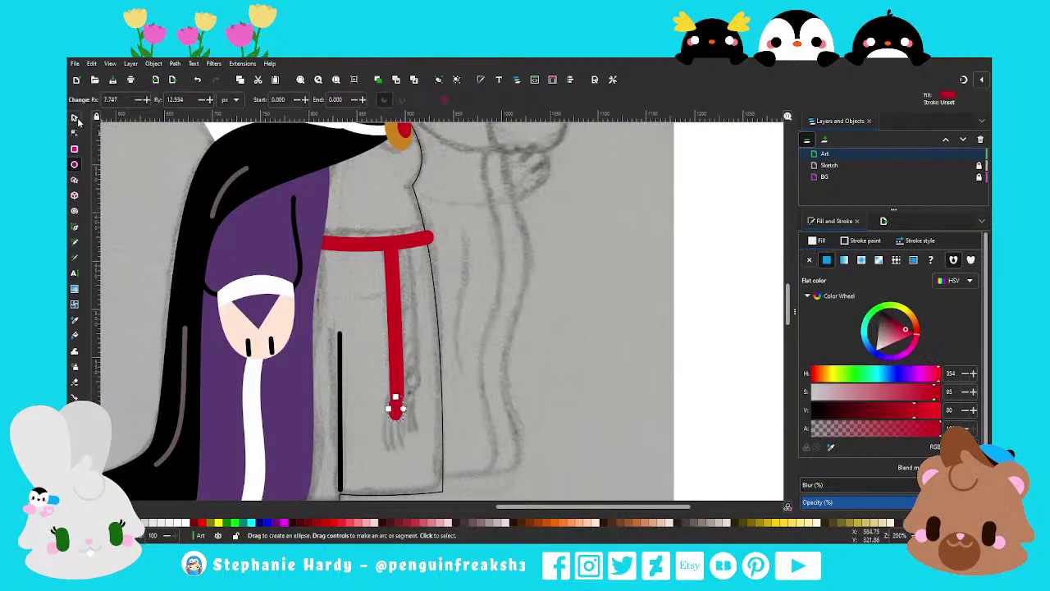
{"action": "left_click", "coordinate": [74, 117]}
{"action": "mouse_move", "coordinate": [407, 418]}
{"action": "left_mouse_down"}
{"action": "mouse_move", "coordinate": [420, 413]}
{"action": "mouse_move", "coordinate": [395, 408]}
{"action": "left_mouse_up"}
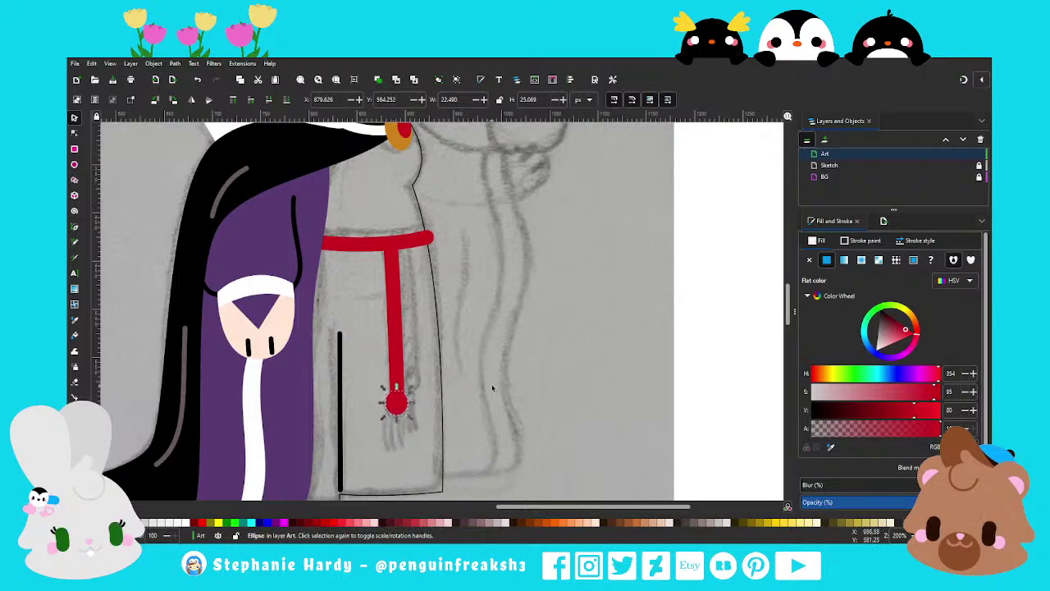
{"action": "left_click", "coordinate": [481, 335]}
Draw a vertical finger line under the red circle with a 5 px stroke
{"action": "scroll", "coordinate": [481, 336], "scroll_direction": "down", "scroll_amount": 1}
{"action": "scroll", "coordinate": [407, 384], "scroll_direction": "up", "scroll_amount": 3, "text": "ctrl"}
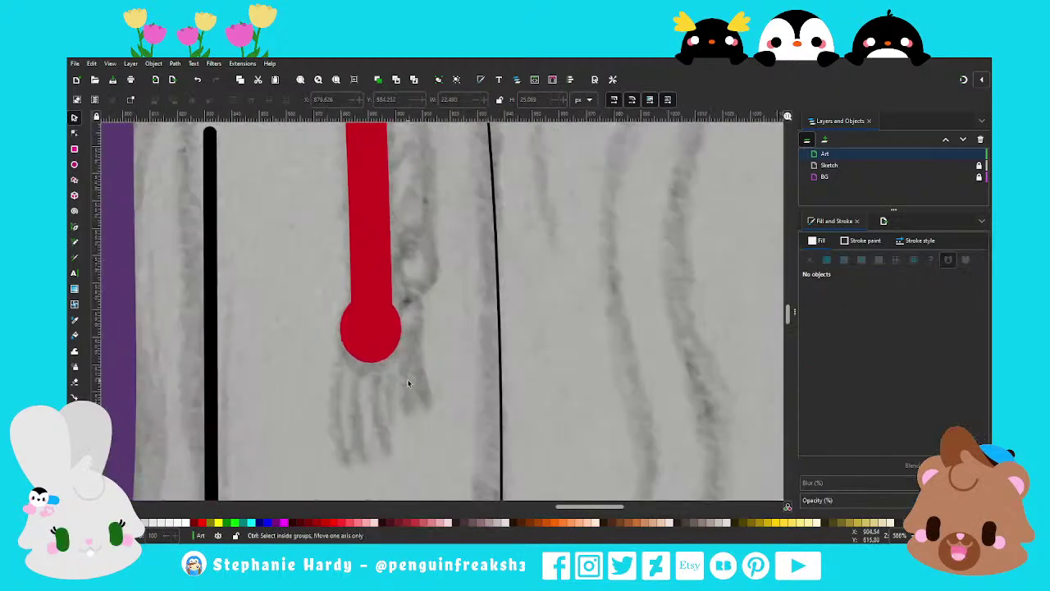
{"action": "scroll", "coordinate": [402, 364], "scroll_direction": "down", "scroll_amount": 2}
{"action": "left_click", "coordinate": [75, 229]}
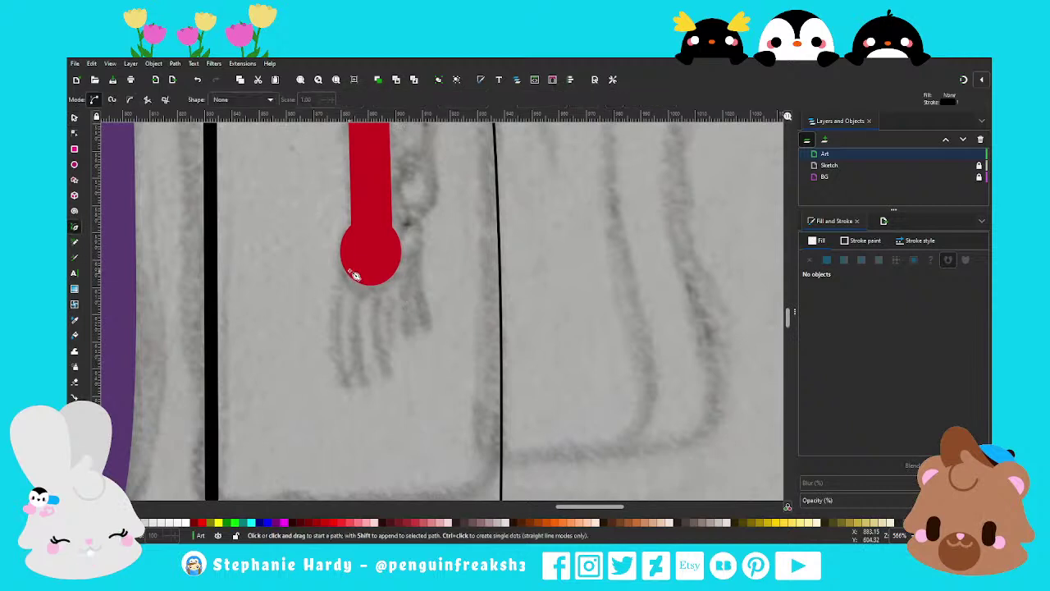
{"action": "left_click", "coordinate": [348, 269]}
{"action": "double_click", "coordinate": [346, 369]}
{"action": "left_click", "coordinate": [920, 241]}
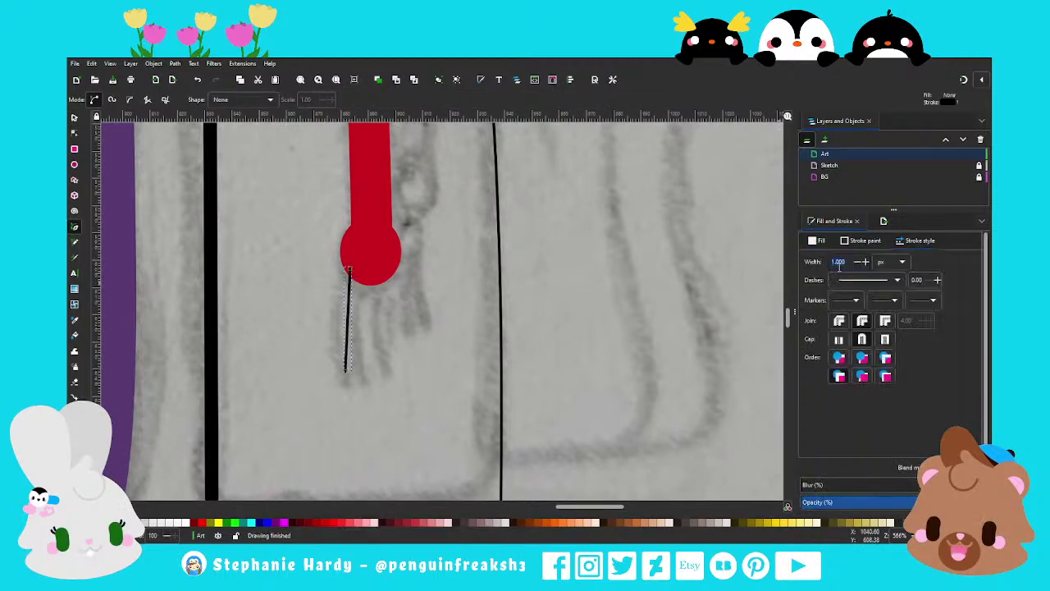
{"action": "triple_click", "coordinate": [837, 260]}
{"action": "type", "text": "5"}
{"action": "key", "text": "Return"}
Colour the finger's stroke red and shorten its bottom end
{"action": "left_click", "coordinate": [861, 240]}
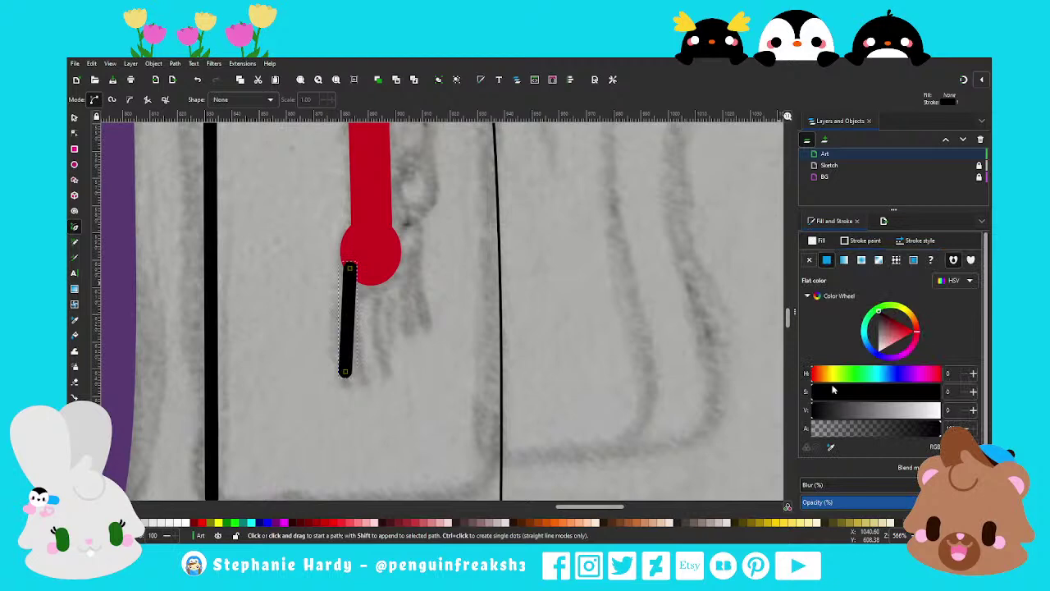
{"action": "left_click", "coordinate": [830, 448]}
{"action": "left_click", "coordinate": [376, 253]}
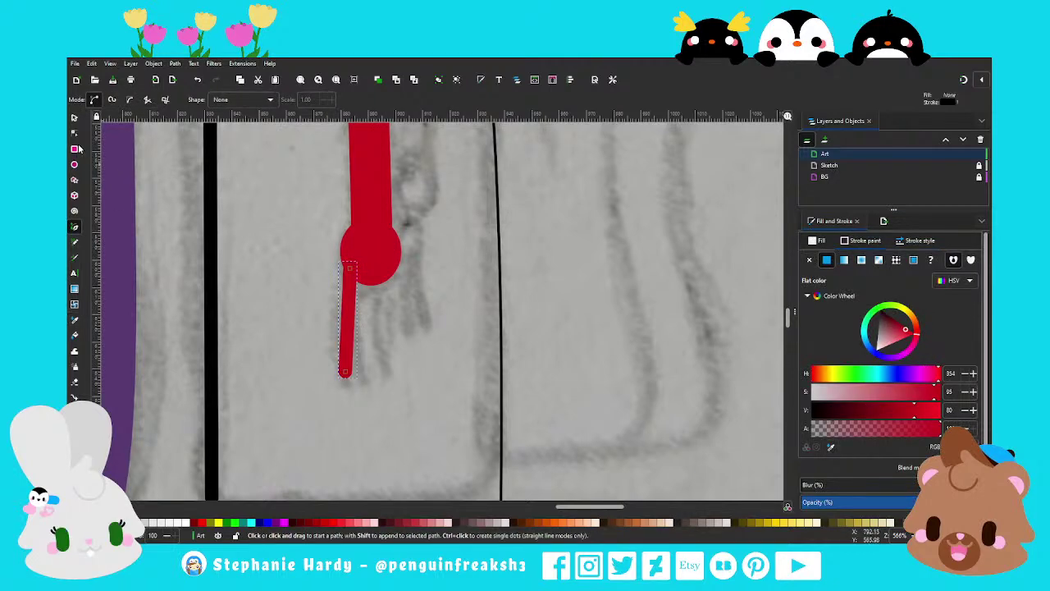
{"action": "left_click", "coordinate": [74, 133]}
{"action": "left_click_drag", "start_coordinate": [346, 369], "coordinate": [353, 356]}
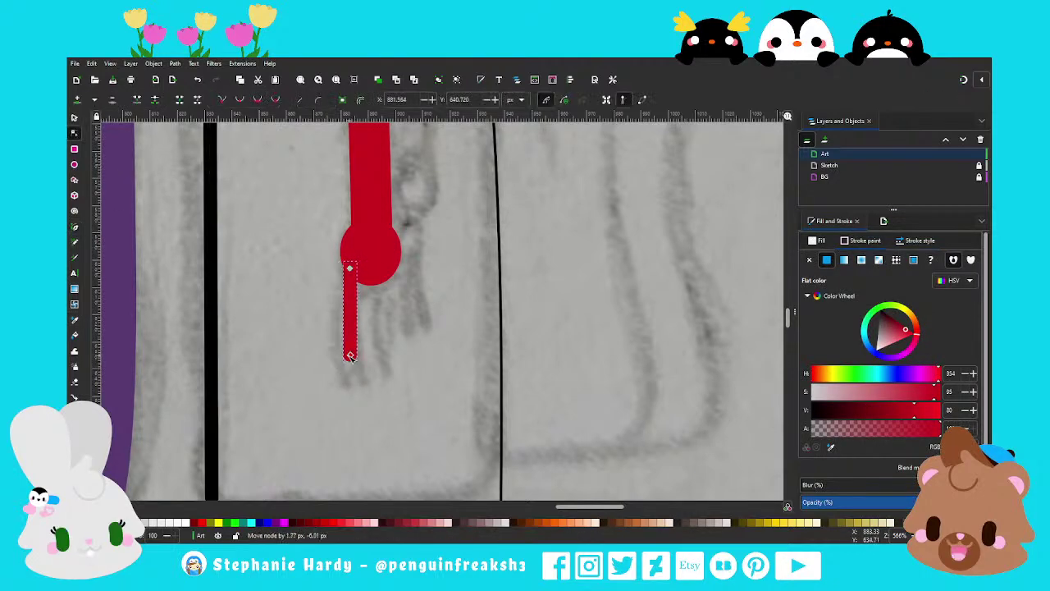
{"action": "key", "text": "s"}
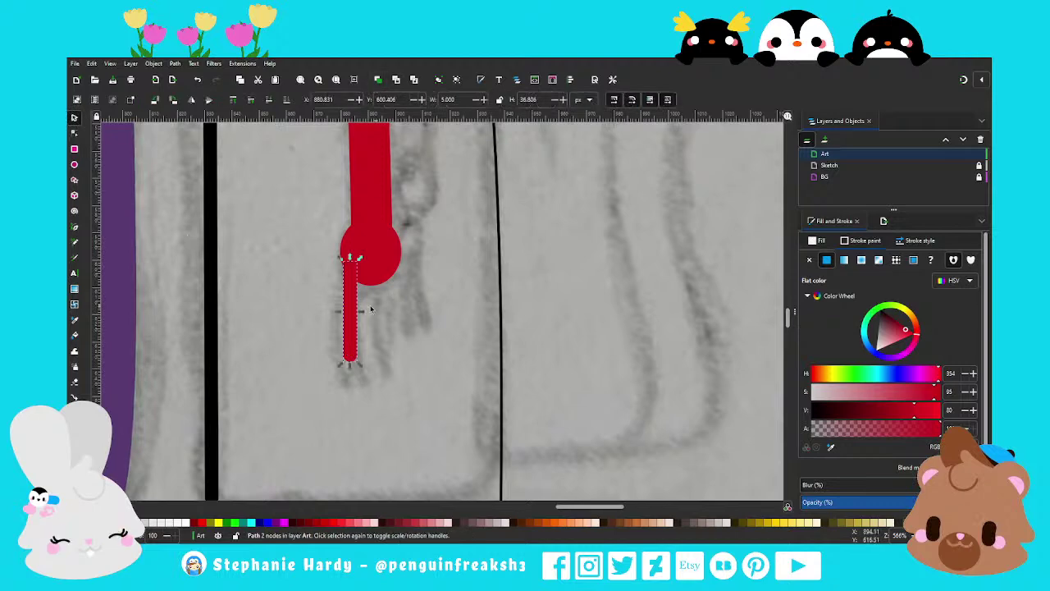
Duplicate the finger into additional copies placed beside it
{"action": "key", "text": "ctrl+d"}
{"action": "mouse_move", "coordinate": [350, 325]}
{"action": "left_mouse_down"}
{"action": "mouse_move", "coordinate": [366, 312]}
{"action": "mouse_move", "coordinate": [385, 351]}
{"action": "mouse_move", "coordinate": [410, 303]}
{"action": "left_mouse_up"}
{"action": "key", "text": "ctrl+d"}
{"action": "left_click", "coordinate": [381, 347]}
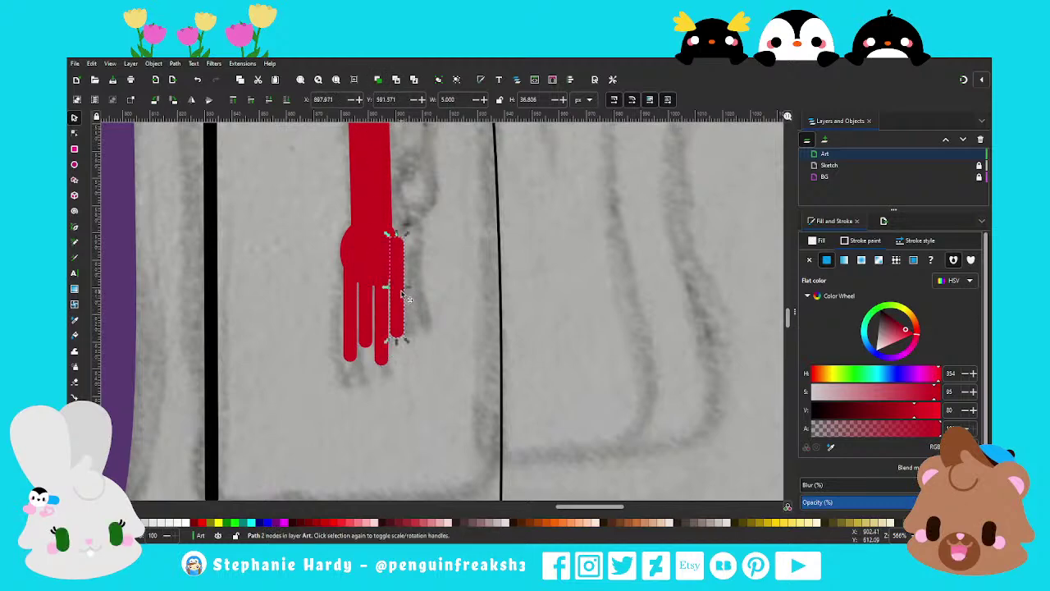
Resize and nudge the palm shape, and move the rightmost finger into place
{"action": "left_click", "coordinate": [361, 253]}
{"action": "left_click_drag", "start_coordinate": [339, 218], "coordinate": [333, 213]}
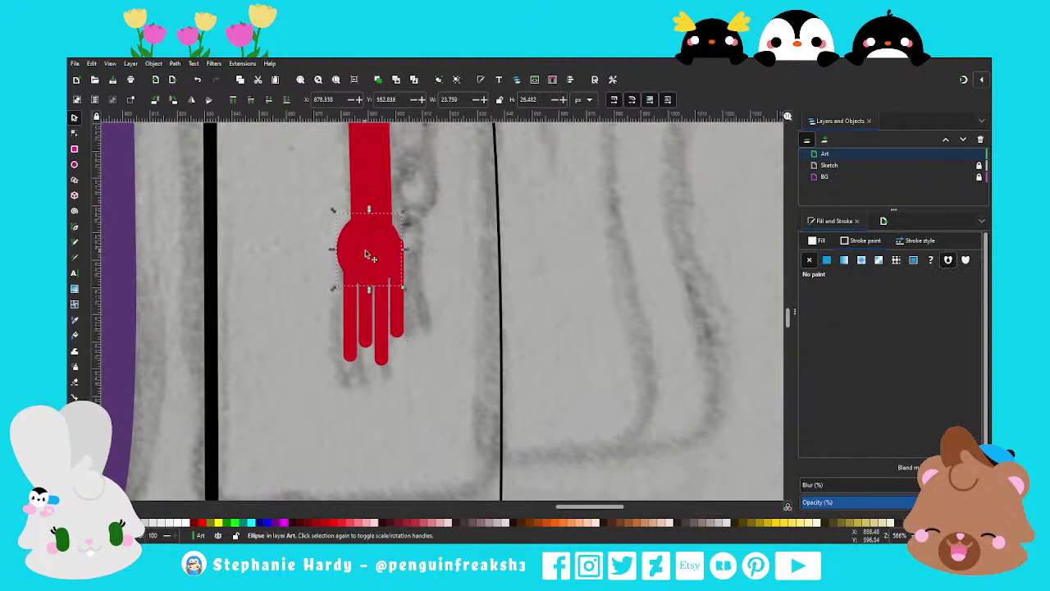
{"action": "left_click", "coordinate": [370, 253]}
{"action": "left_click", "coordinate": [349, 240]}
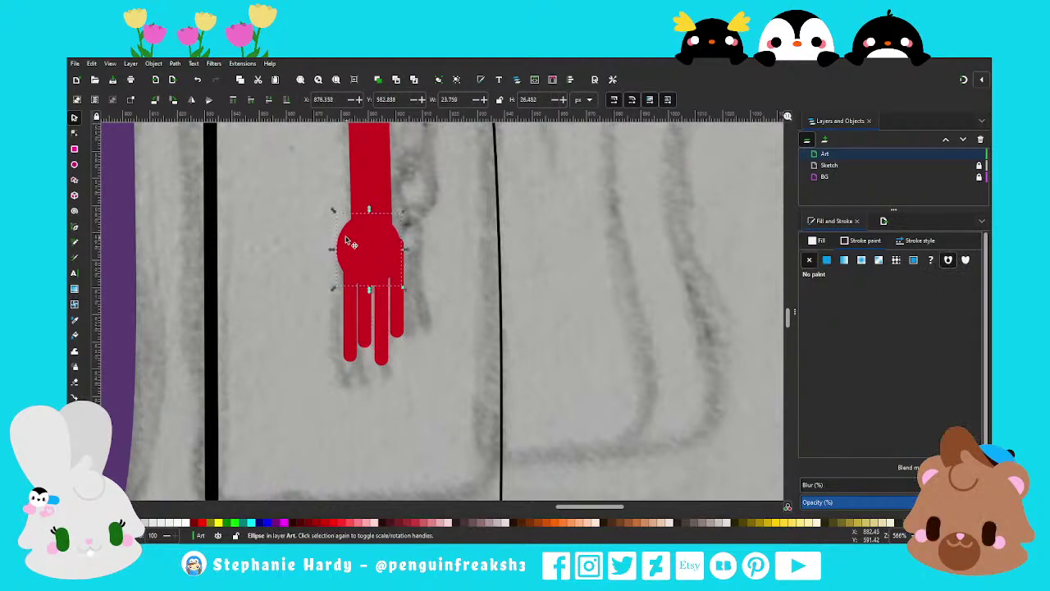
{"action": "left_click_drag", "start_coordinate": [350, 240], "coordinate": [353, 239]}
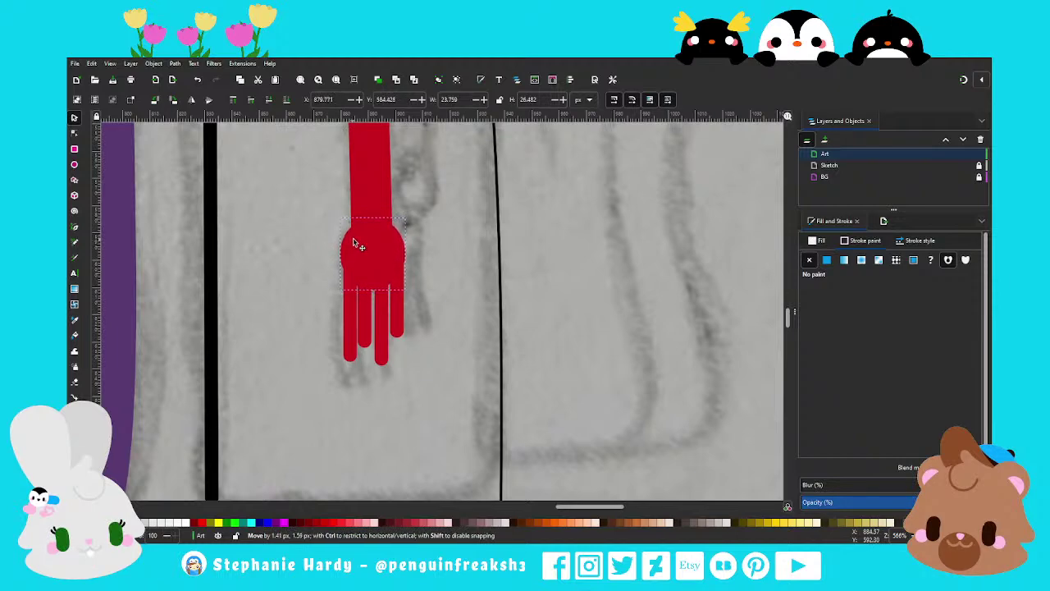
{"action": "left_click_drag", "start_coordinate": [405, 328], "coordinate": [402, 336]}
{"action": "left_click", "coordinate": [368, 346]}
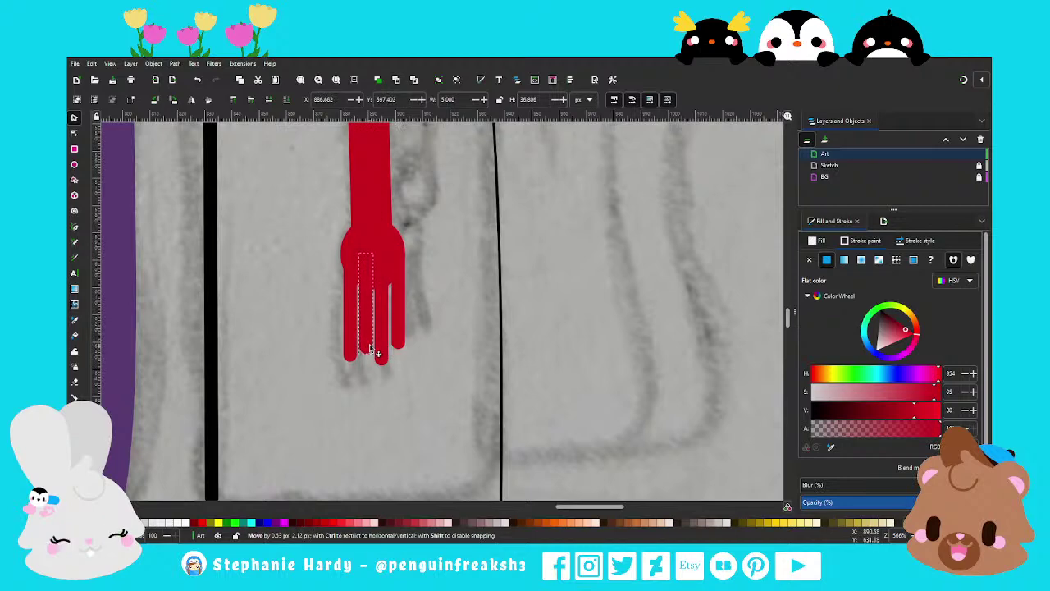
{"action": "key", "text": "Escape"}
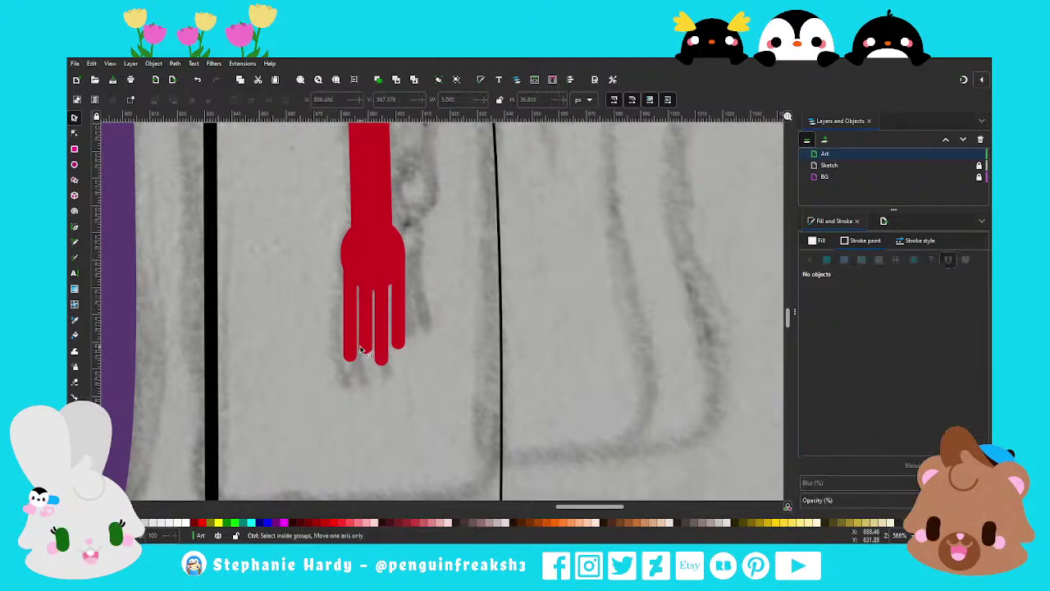
{"action": "scroll", "coordinate": [357, 352], "scroll_direction": "down", "scroll_amount": 4}
{"action": "scroll", "coordinate": [365, 268], "scroll_direction": "up", "scroll_amount": 1}
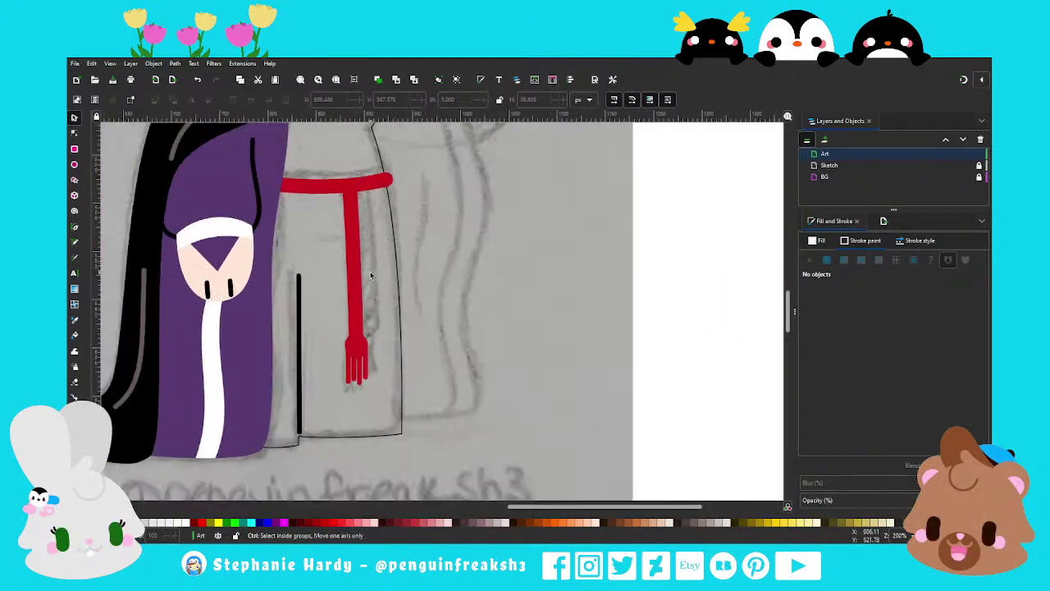
{"action": "scroll", "coordinate": [366, 267], "scroll_direction": "up", "scroll_amount": 1}
Draw a short diagonal line across the wrist and adjust its end nodes
{"action": "left_click", "coordinate": [74, 226]}
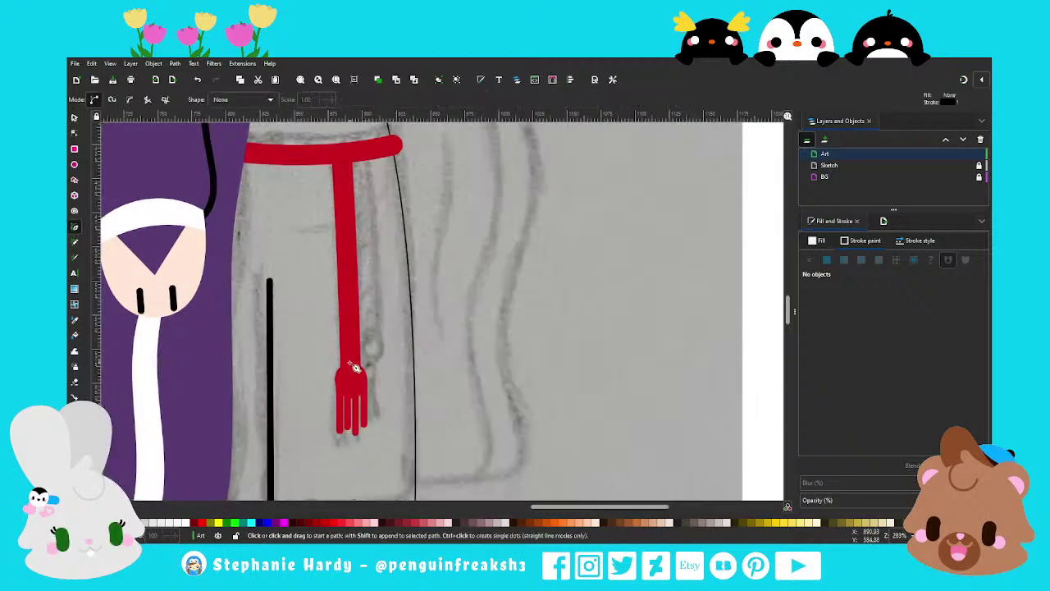
{"action": "left_click", "coordinate": [343, 361]}
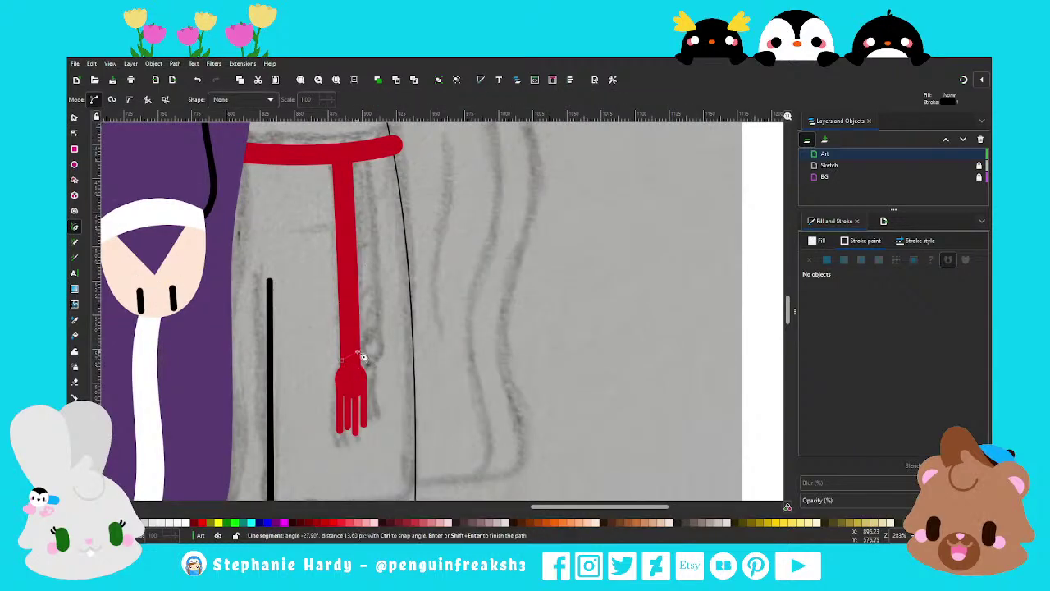
{"action": "double_click", "coordinate": [362, 354]}
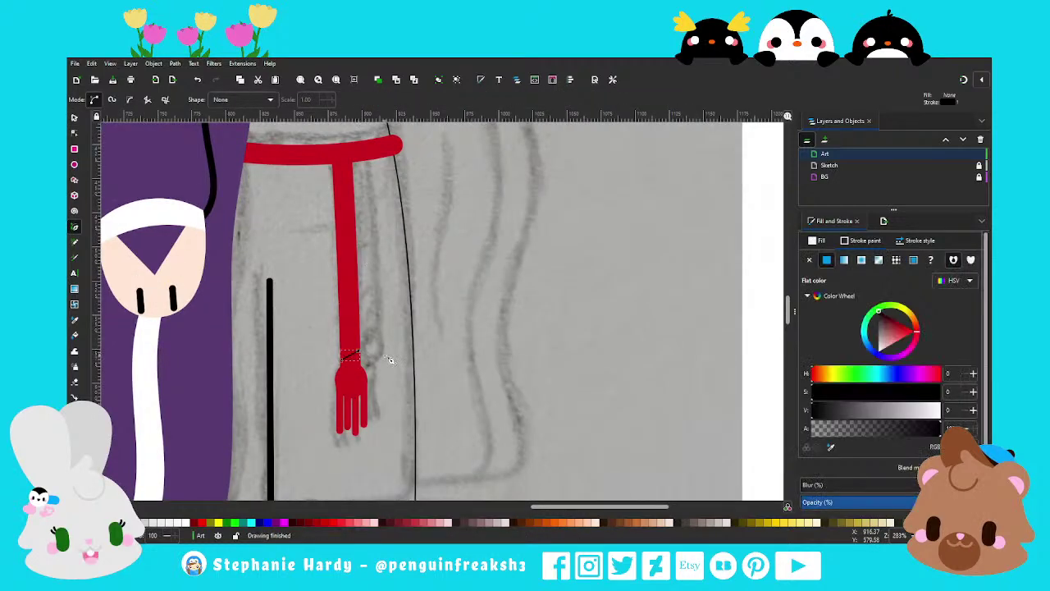
{"action": "left_click", "coordinate": [919, 241]}
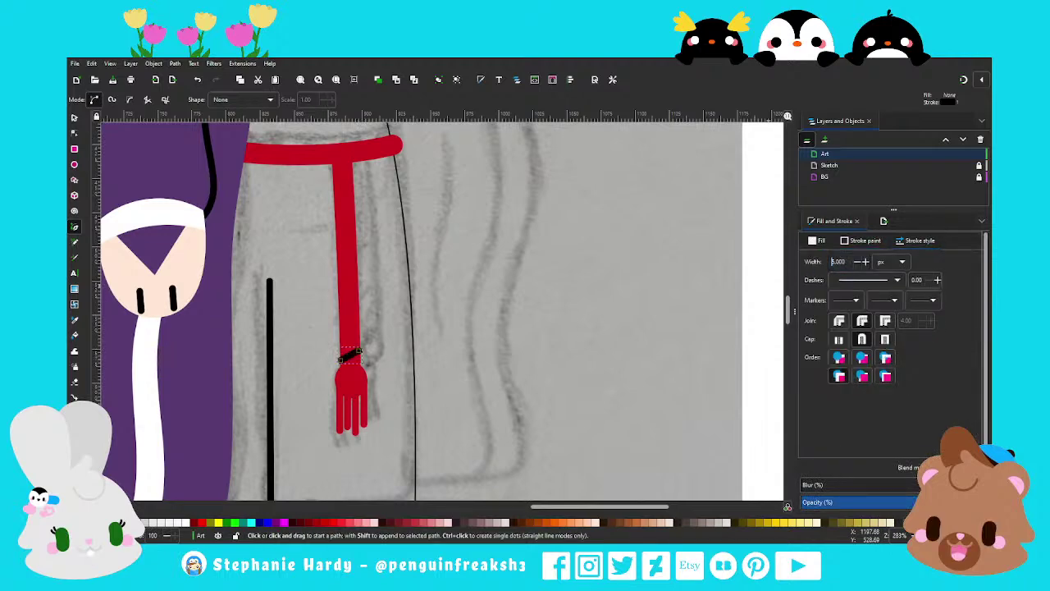
{"action": "scroll", "coordinate": [345, 372], "scroll_direction": "up", "scroll_amount": 3}
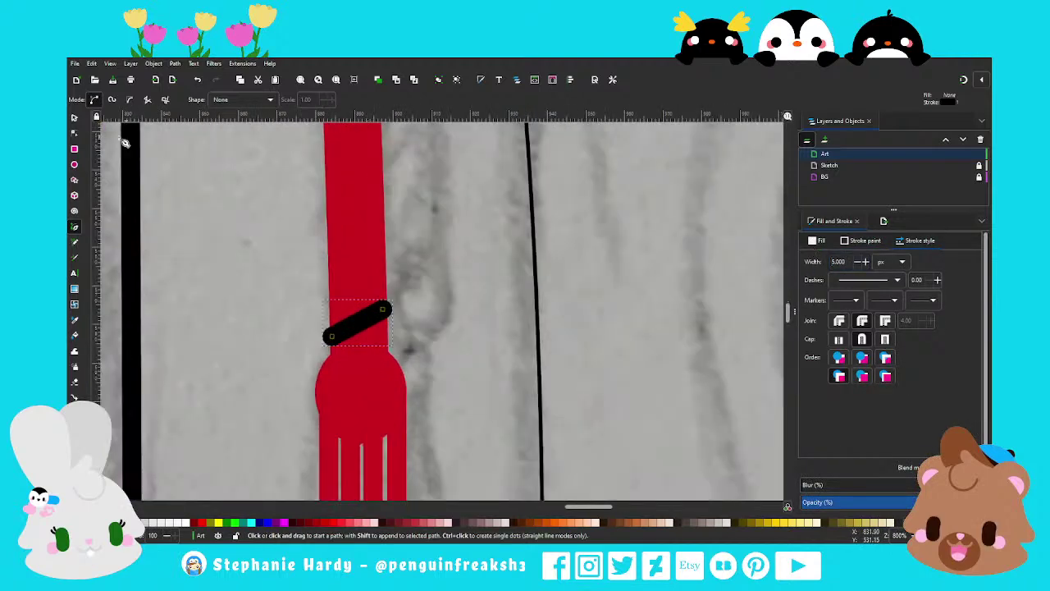
{"action": "key", "text": "n"}
{"action": "left_click_drag", "start_coordinate": [332, 336], "coordinate": [341, 331]}
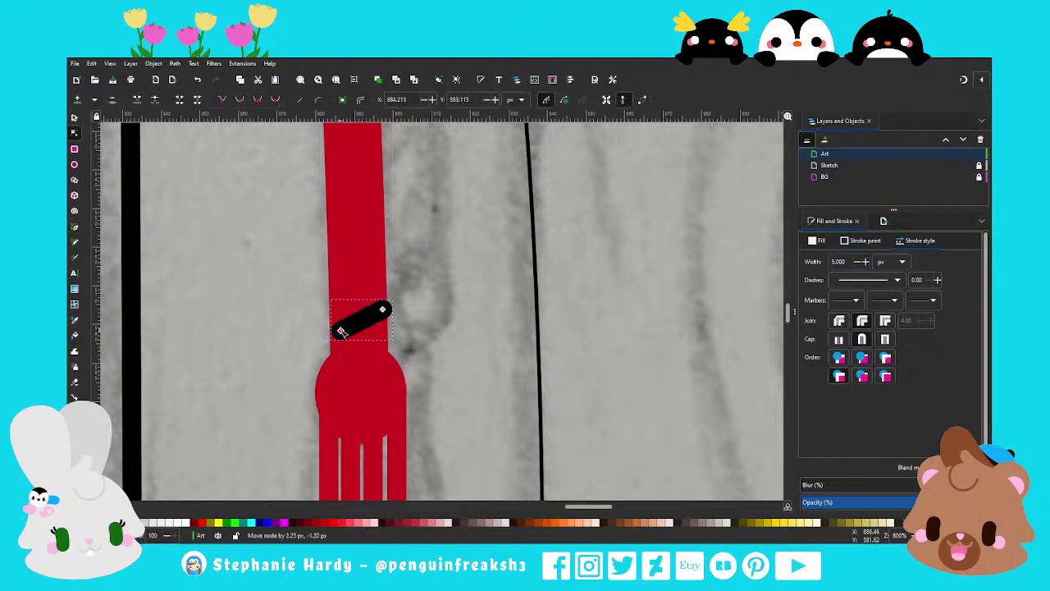
{"action": "left_click", "coordinate": [383, 309]}
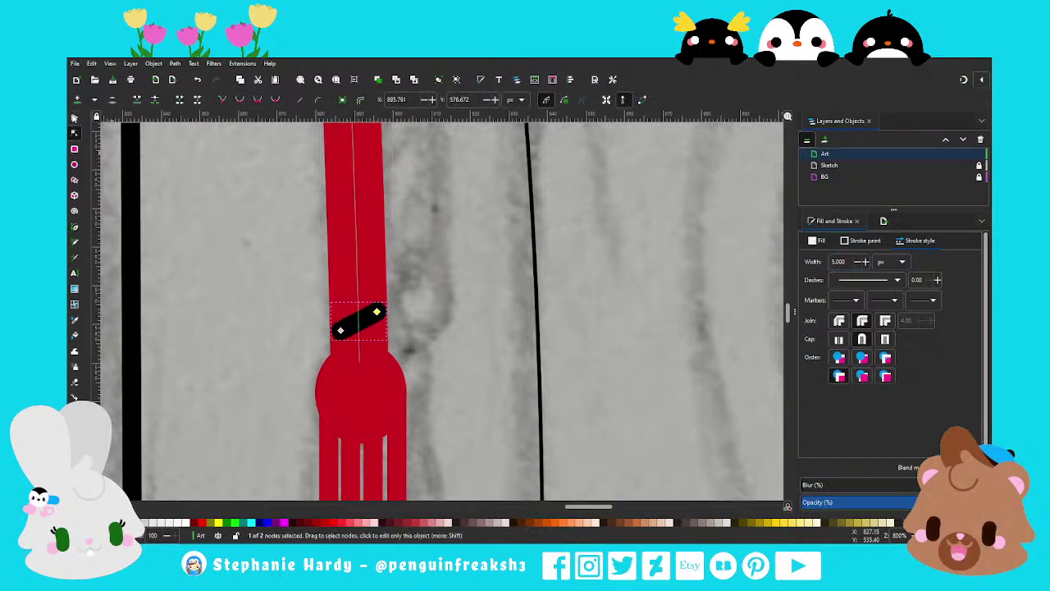
{"action": "key", "text": "s"}
Colour the line with the strap's red, sampled by dropper, then darken it
{"action": "scroll", "coordinate": [368, 368], "scroll_direction": "down", "scroll_amount": 1}
{"action": "scroll", "coordinate": [368, 368], "scroll_direction": "down", "scroll_amount": 1}
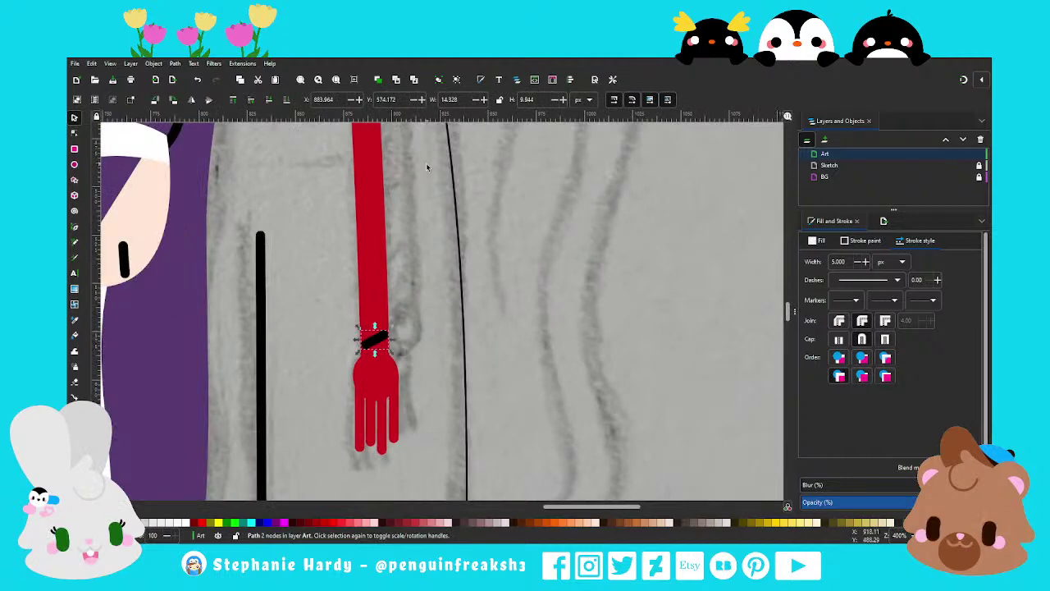
{"action": "left_click", "coordinate": [866, 241]}
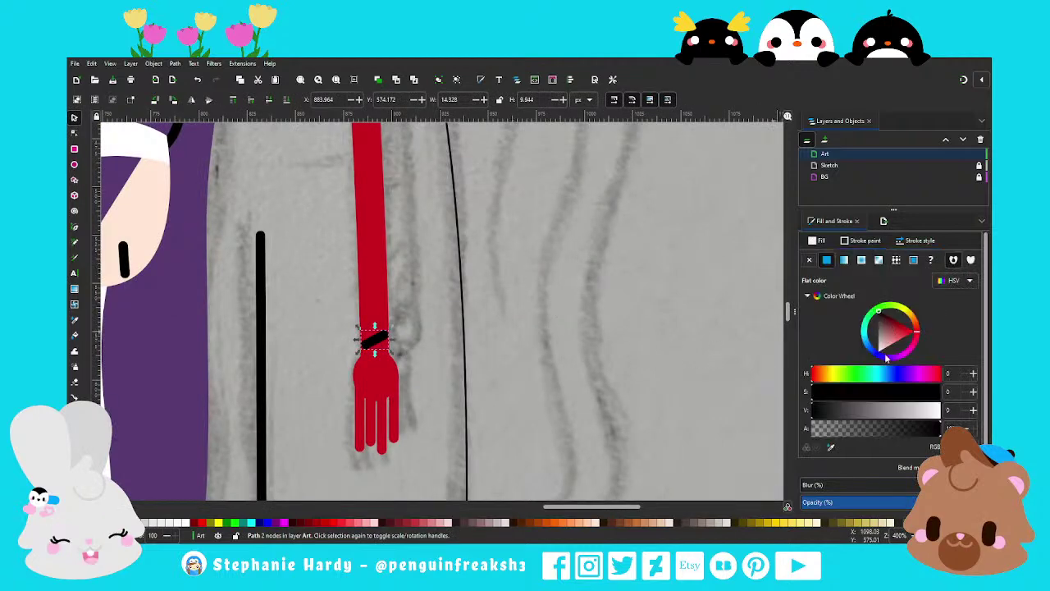
{"action": "key", "text": "d"}
{"action": "left_click", "coordinate": [389, 302], "text": "shift"}
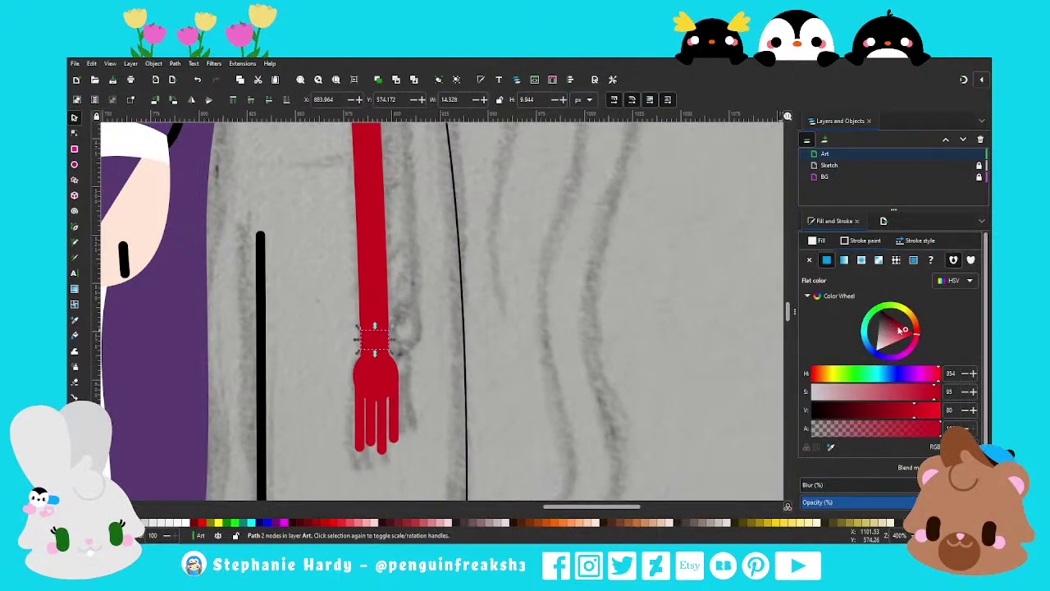
{"action": "left_click_drag", "start_coordinate": [903, 330], "coordinate": [900, 327]}
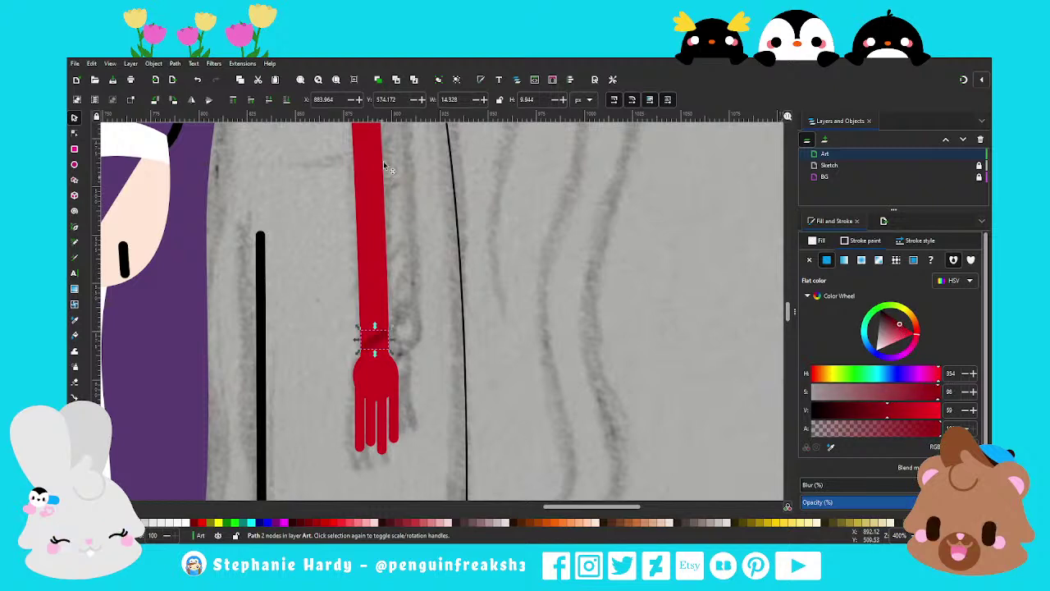
Move the dark stripes up along the hanging strap
{"action": "left_click_drag", "start_coordinate": [374, 349], "coordinate": [375, 239]}
{"action": "scroll", "coordinate": [418, 213], "scroll_direction": "up", "scroll_amount": 3}
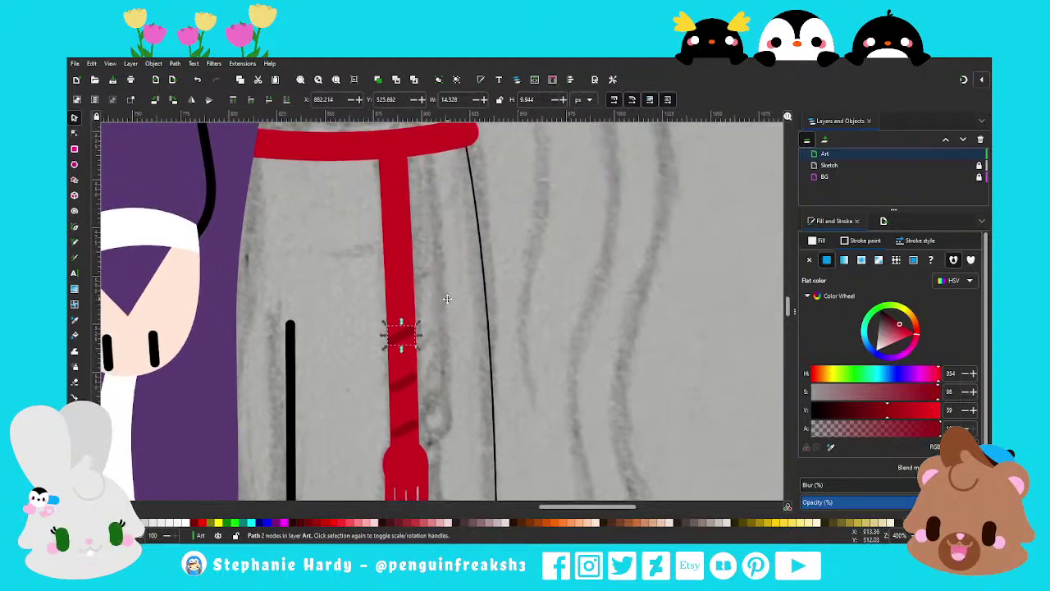
{"action": "mouse_move", "coordinate": [418, 334]}
{"action": "left_mouse_down"}
{"action": "mouse_move", "coordinate": [403, 293]}
{"action": "mouse_move", "coordinate": [414, 267]}
{"action": "mouse_move", "coordinate": [399, 215]}
{"action": "mouse_move", "coordinate": [403, 174]}
{"action": "left_mouse_up"}
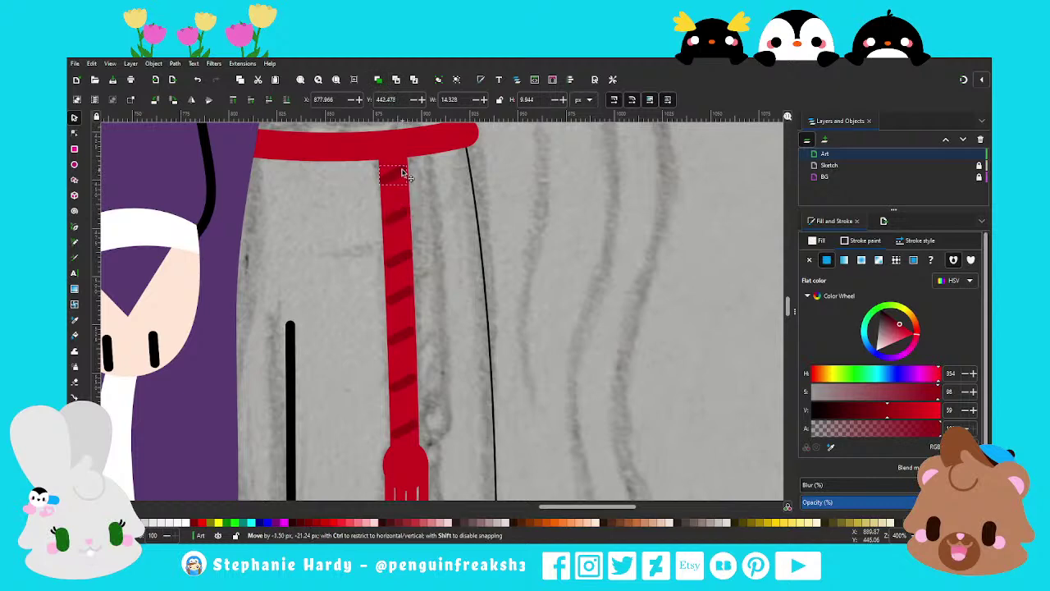
Move a dark stripe onto the waist belt, angle it, and shift it right
{"action": "key", "text": "Escape"}
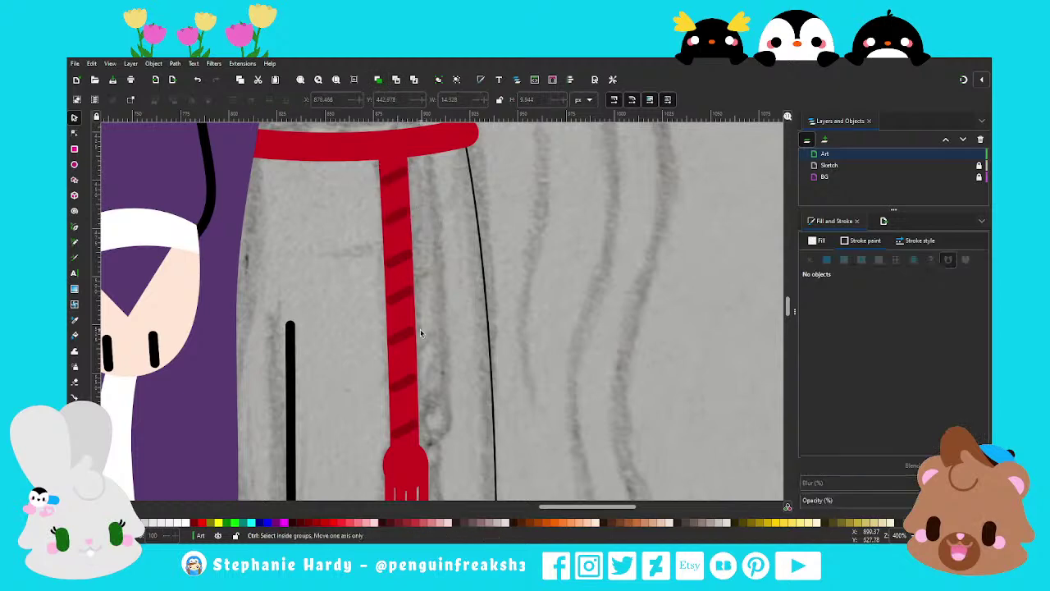
{"action": "scroll", "coordinate": [447, 328], "scroll_direction": "down", "scroll_amount": 3, "text": "ctrl"}
{"action": "scroll", "coordinate": [447, 328], "scroll_direction": "down", "scroll_amount": 2}
{"action": "scroll", "coordinate": [449, 287], "scroll_direction": "up", "scroll_amount": 5}
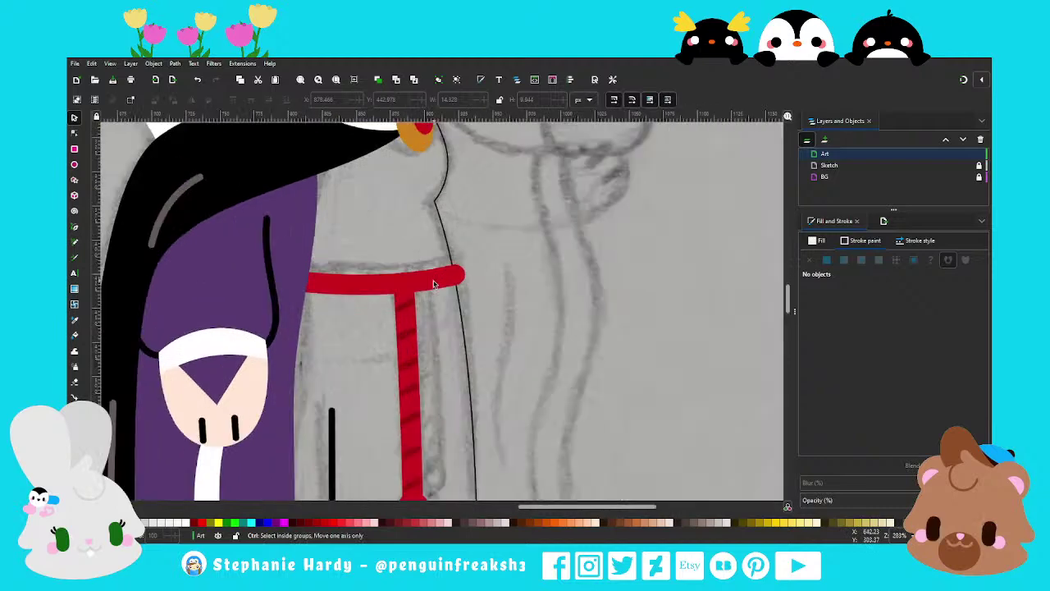
{"action": "left_click", "coordinate": [400, 320]}
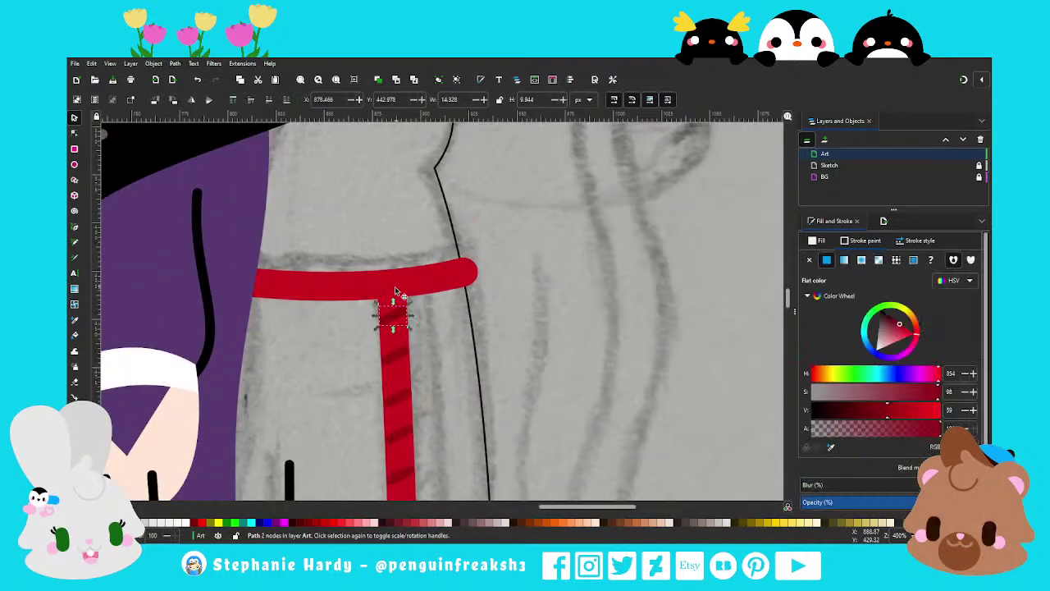
{"action": "mouse_move", "coordinate": [400, 320]}
{"action": "left_mouse_down"}
{"action": "mouse_move", "coordinate": [273, 287]}
{"action": "mouse_move", "coordinate": [290, 273]}
{"action": "mouse_move", "coordinate": [267, 282]}
{"action": "mouse_move", "coordinate": [295, 298]}
{"action": "left_mouse_up"}
{"action": "left_click", "coordinate": [276, 286]}
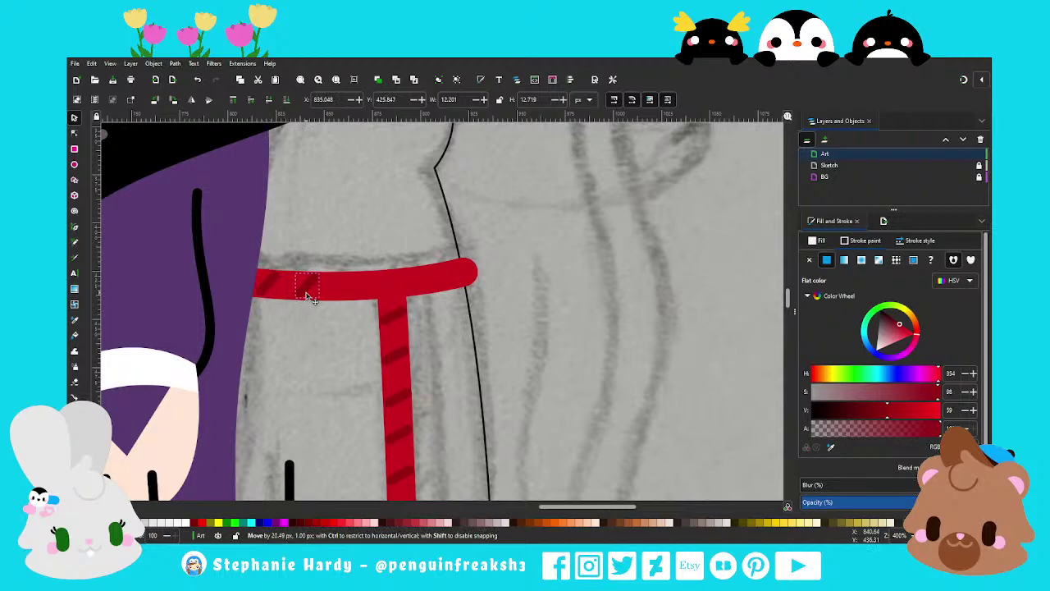
{"action": "mouse_move", "coordinate": [310, 299]}
{"action": "left_mouse_down"}
{"action": "mouse_move", "coordinate": [434, 294]}
{"action": "mouse_move", "coordinate": [462, 274]}
{"action": "left_mouse_up"}
Tidy the belt's end node and slide another stripe along the belt
{"action": "key", "text": "n"}
{"action": "key", "text": "s"}
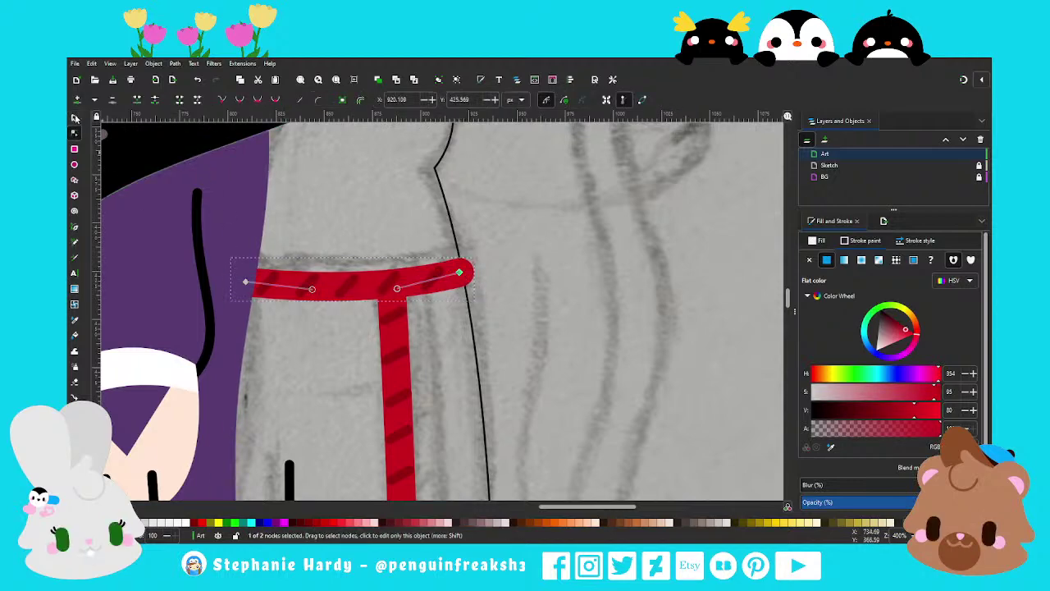
{"action": "left_click", "coordinate": [556, 251]}
{"action": "left_click_drag", "start_coordinate": [440, 282], "coordinate": [351, 291]}
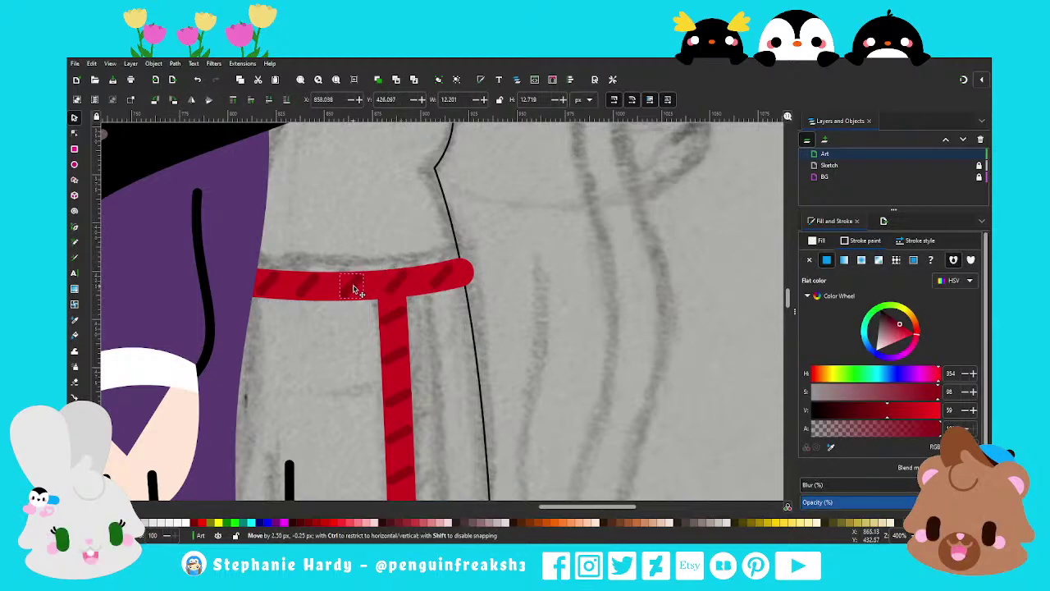
{"action": "key", "text": "Escape"}
{"action": "scroll", "coordinate": [420, 281], "scroll_direction": "down", "scroll_amount": 2, "text": "ctrl"}
{"action": "scroll", "coordinate": [420, 281], "scroll_direction": "down", "scroll_amount": 1, "text": "ctrl"}
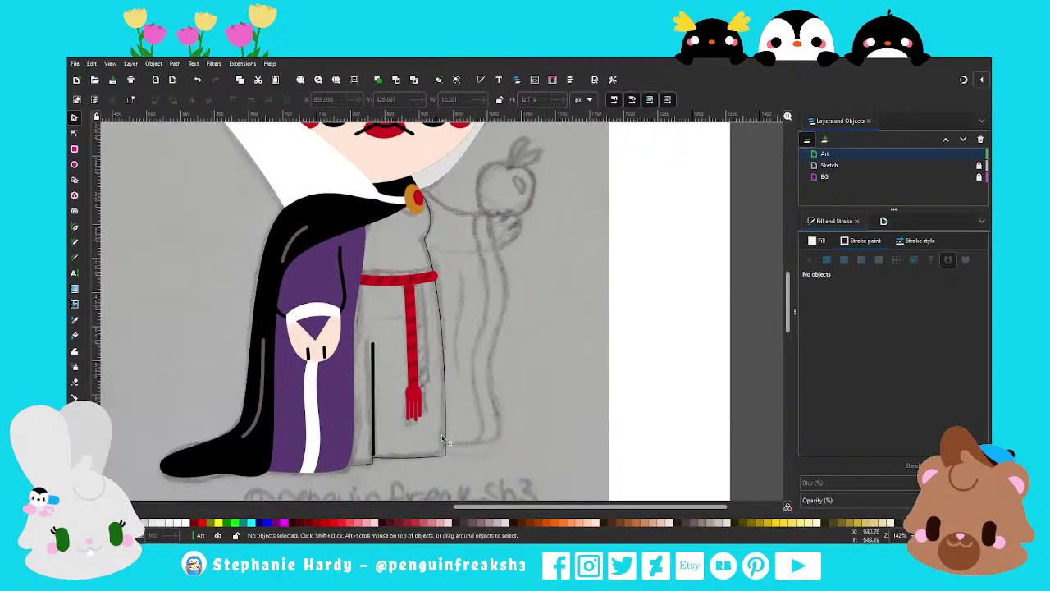
Move the dark stripe onto the tassel knot and rotate it about 24 degrees into an X
{"action": "scroll", "coordinate": [415, 409], "scroll_direction": "up", "scroll_amount": 2, "text": "ctrl"}
{"action": "scroll", "coordinate": [415, 409], "scroll_direction": "up", "scroll_amount": 3, "text": "ctrl"}
{"action": "left_click", "coordinate": [400, 258]}
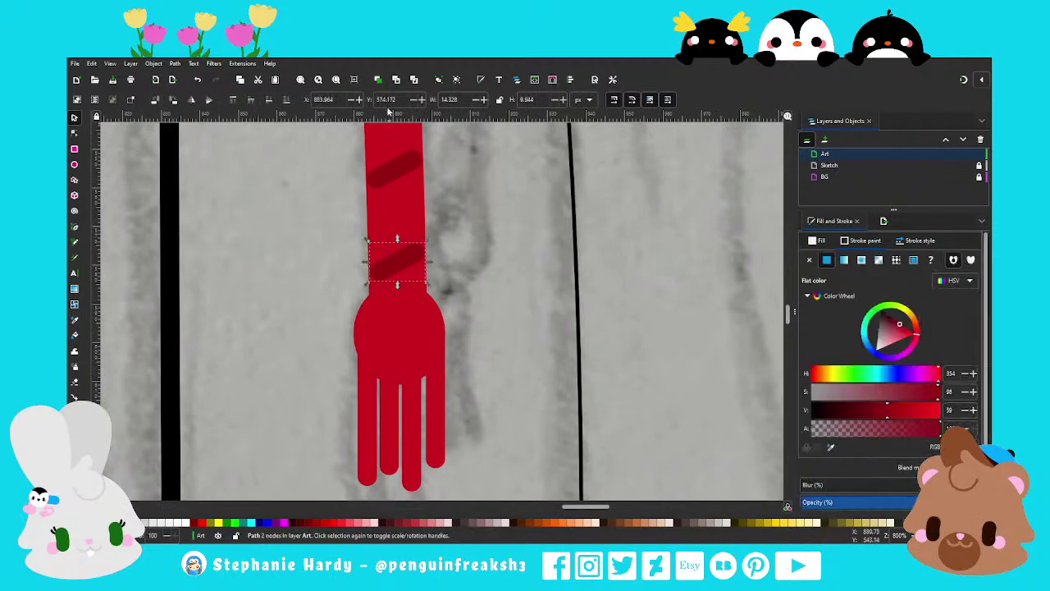
{"action": "mouse_move", "coordinate": [394, 272]}
{"action": "left_mouse_down"}
{"action": "mouse_move", "coordinate": [383, 334]}
{"action": "mouse_move", "coordinate": [415, 309]}
{"action": "mouse_move", "coordinate": [410, 300]}
{"action": "mouse_move", "coordinate": [402, 315]}
{"action": "left_mouse_up"}
{"action": "key", "text": "n"}
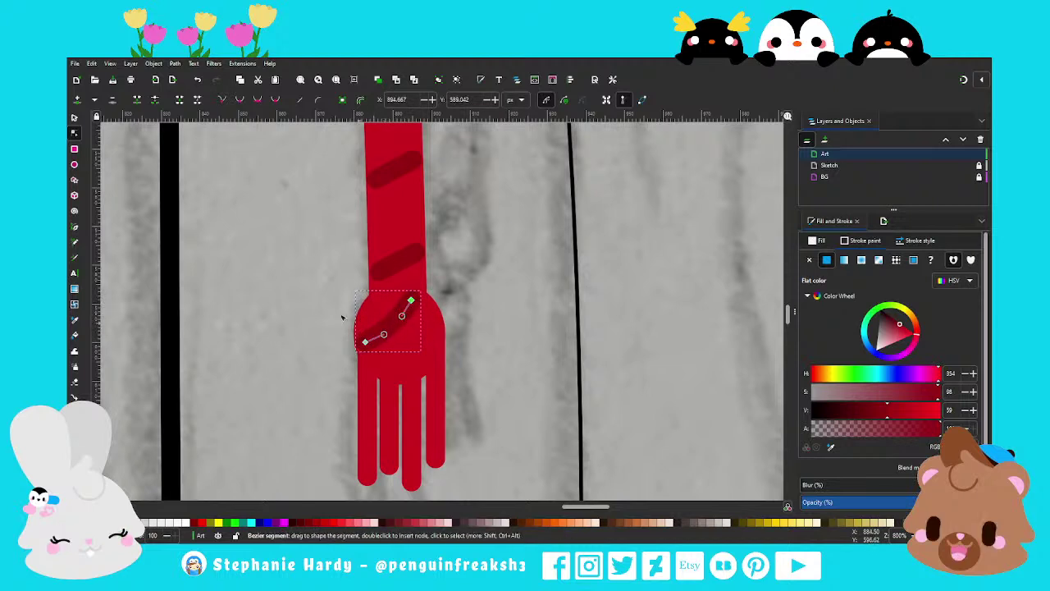
{"action": "key", "text": "s"}
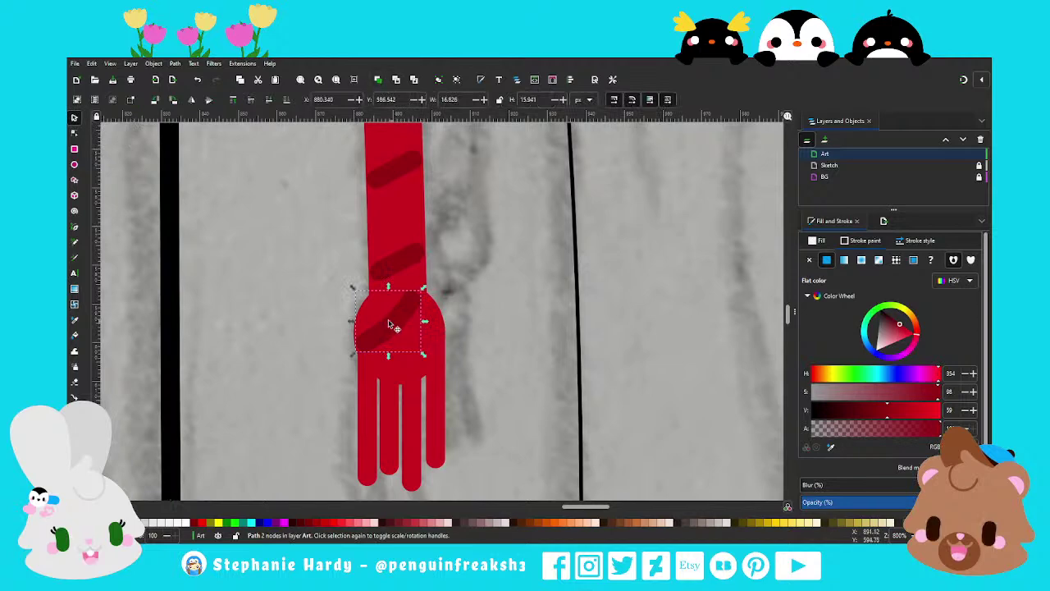
{"action": "mouse_move", "coordinate": [395, 325]}
{"action": "left_mouse_down"}
{"action": "mouse_move", "coordinate": [420, 347]}
{"action": "mouse_move", "coordinate": [404, 300]}
{"action": "left_mouse_up"}
{"action": "left_click_drag", "start_coordinate": [432, 357], "coordinate": [416, 344]}
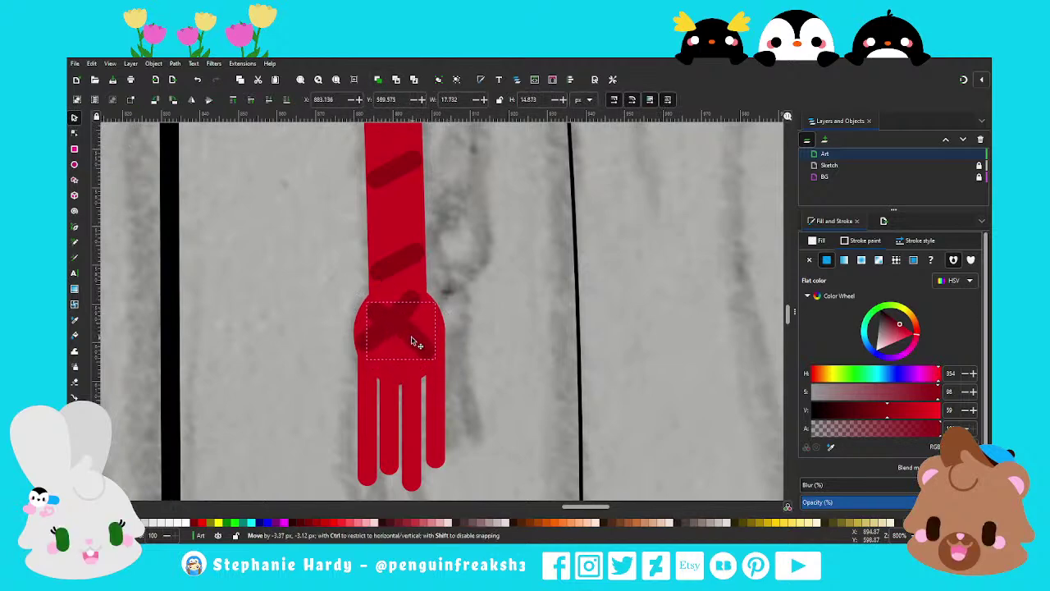
{"action": "left_click", "coordinate": [414, 342]}
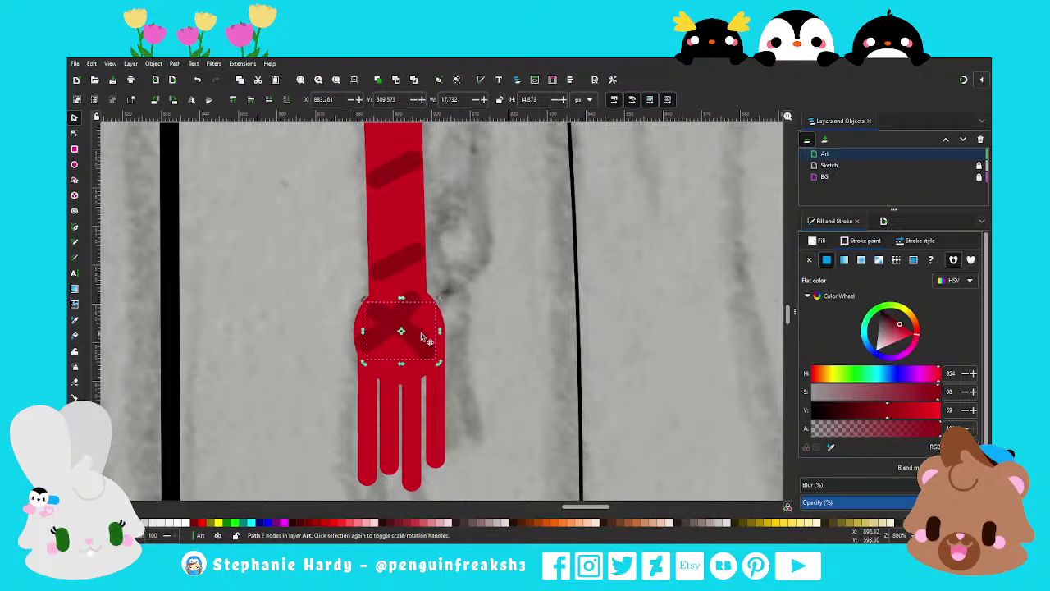
{"action": "left_click_drag", "start_coordinate": [435, 302], "coordinate": [441, 321]}
Adjust the X stripe's nodes to give it a gentle curve
{"action": "left_click", "coordinate": [440, 320]}
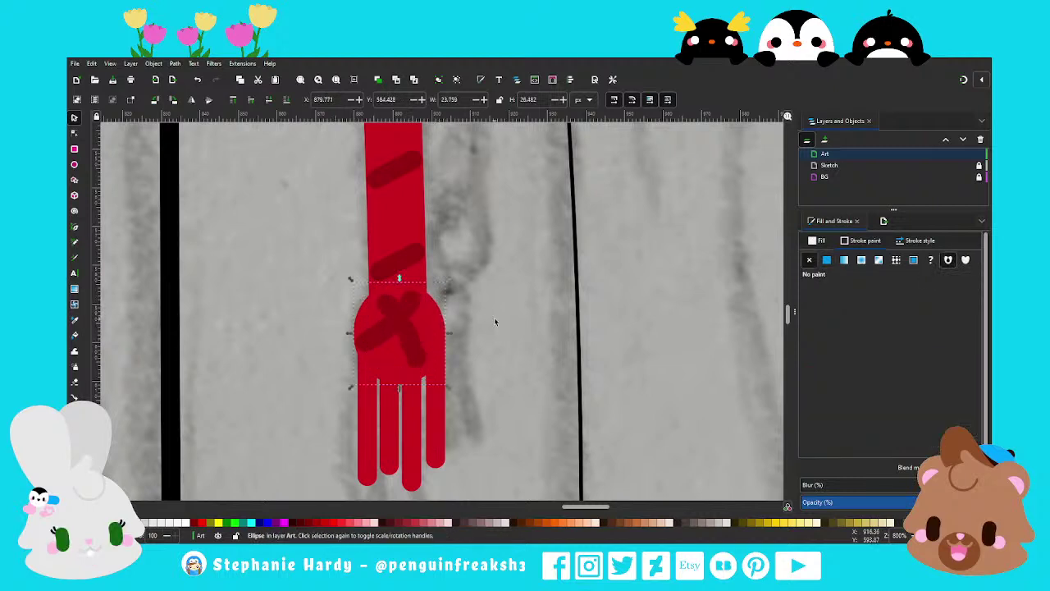
{"action": "left_click", "coordinate": [495, 321]}
{"action": "left_click", "coordinate": [73, 132]}
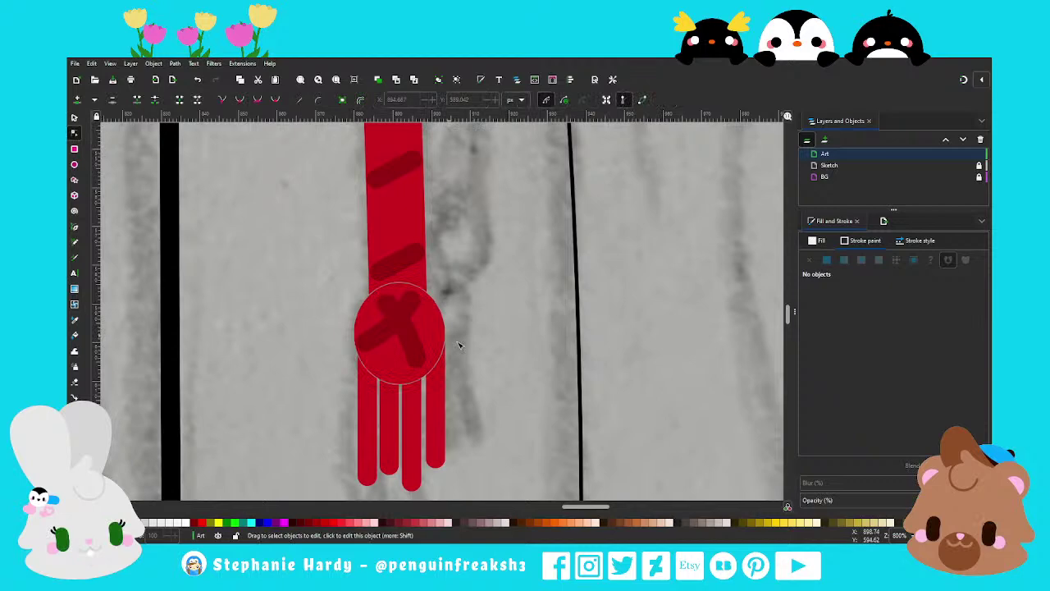
{"action": "left_click", "coordinate": [416, 350]}
{"action": "left_click_drag", "start_coordinate": [379, 295], "coordinate": [399, 320]}
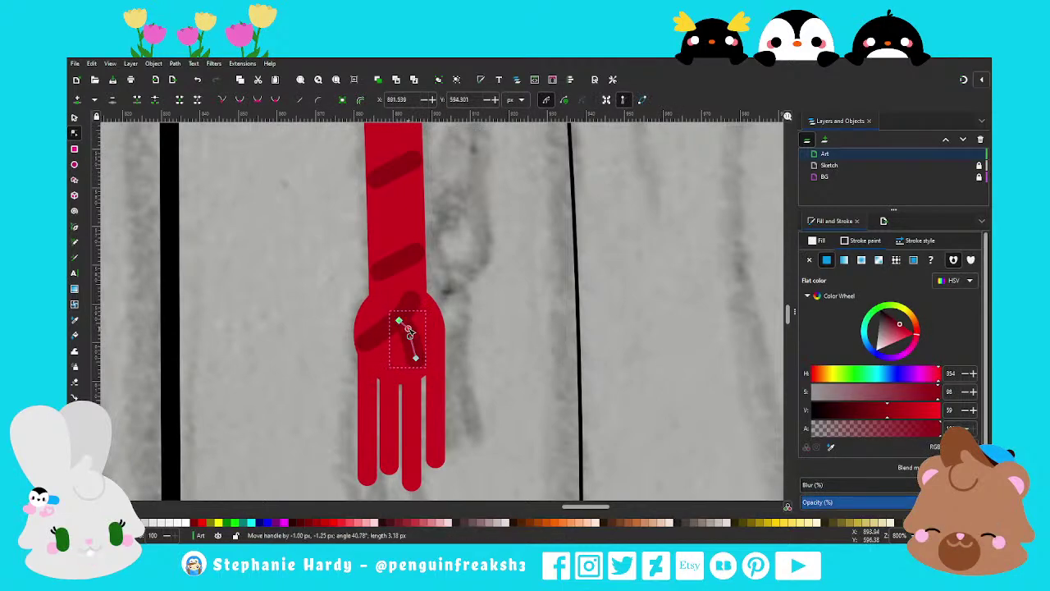
{"action": "left_click_drag", "start_coordinate": [413, 343], "coordinate": [416, 347]}
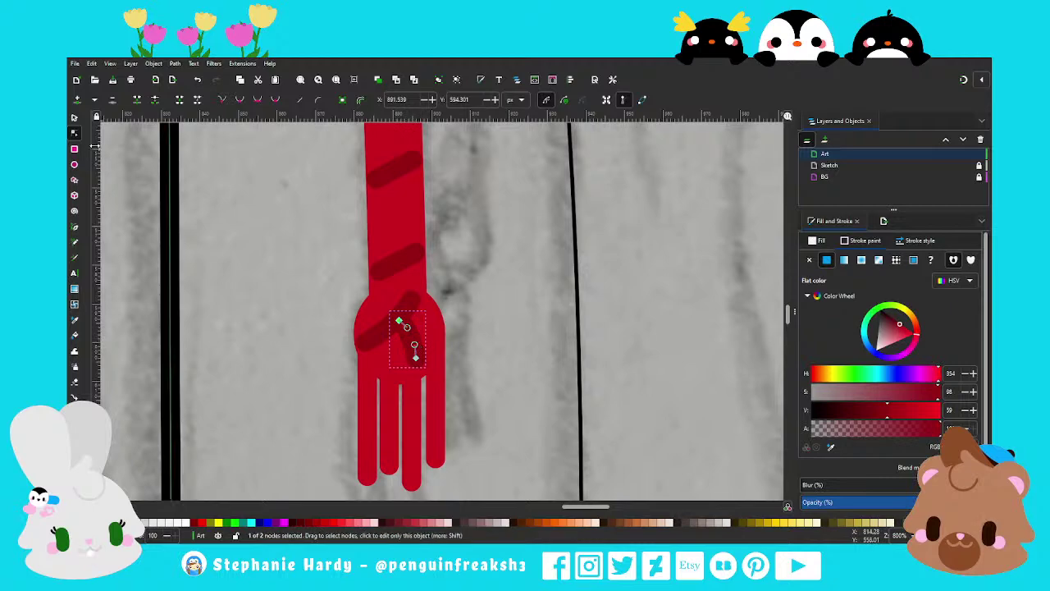
{"action": "key", "text": "s"}
{"action": "left_click", "coordinate": [490, 323]}
{"action": "scroll", "coordinate": [420, 333], "scroll_direction": "down", "scroll_amount": 2}
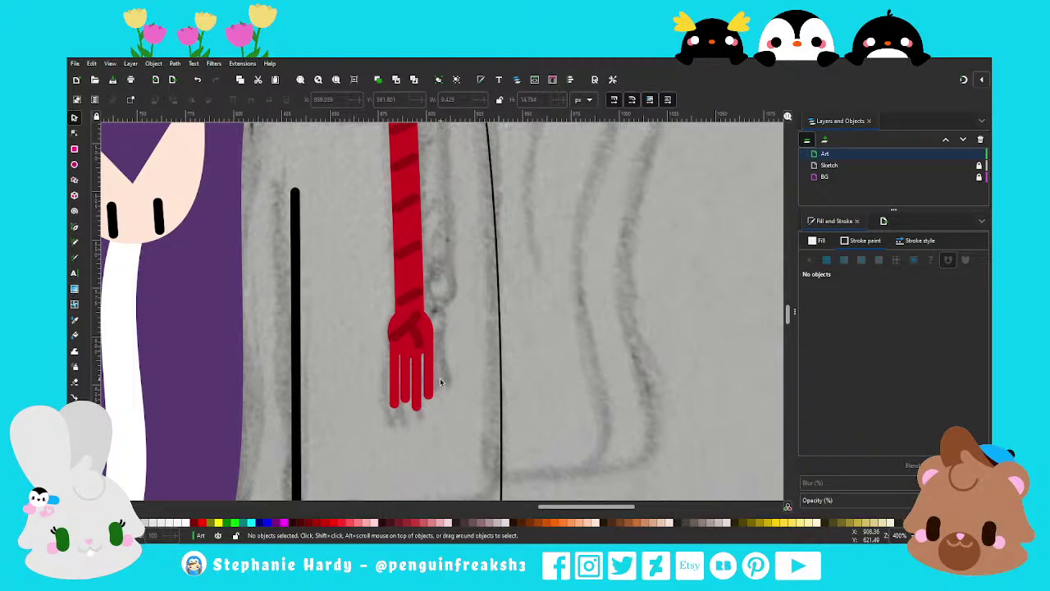
{"action": "scroll", "coordinate": [440, 382], "scroll_direction": "down", "scroll_amount": 1}
{"action": "scroll", "coordinate": [394, 400], "scroll_direction": "down", "scroll_amount": 1}
Position the second sash strand beside the first, tucked under the belt
{"action": "mouse_move", "coordinate": [494, 438]}
{"action": "left_mouse_down"}
{"action": "mouse_move", "coordinate": [390, 402]}
{"action": "mouse_move", "coordinate": [366, 205]}
{"action": "left_mouse_up"}
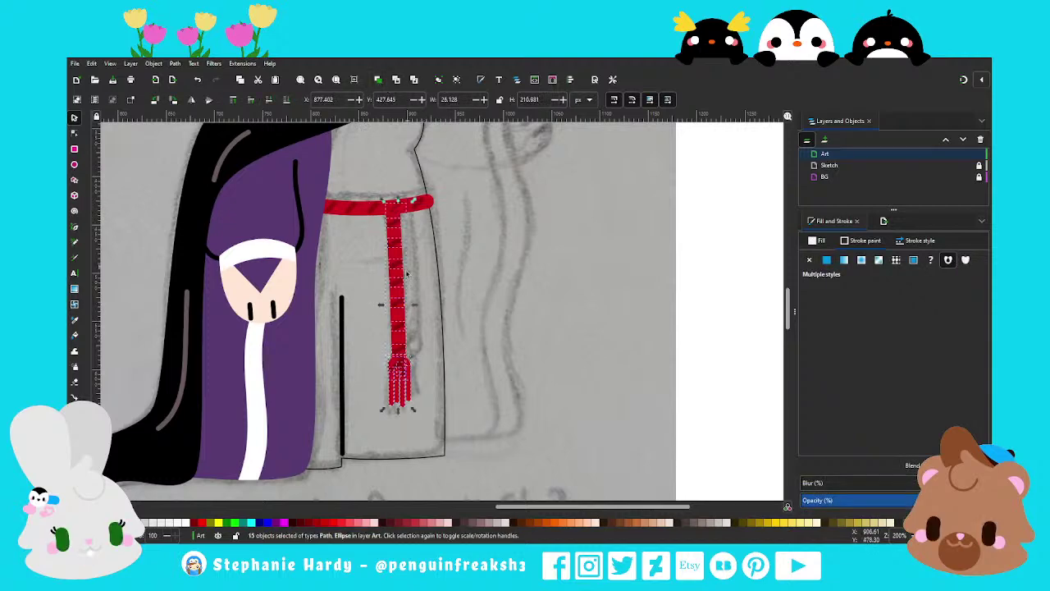
{"action": "mouse_move", "coordinate": [399, 321]}
{"action": "left_mouse_down"}
{"action": "mouse_move", "coordinate": [416, 275]}
{"action": "mouse_move", "coordinate": [415, 298]}
{"action": "left_mouse_up"}
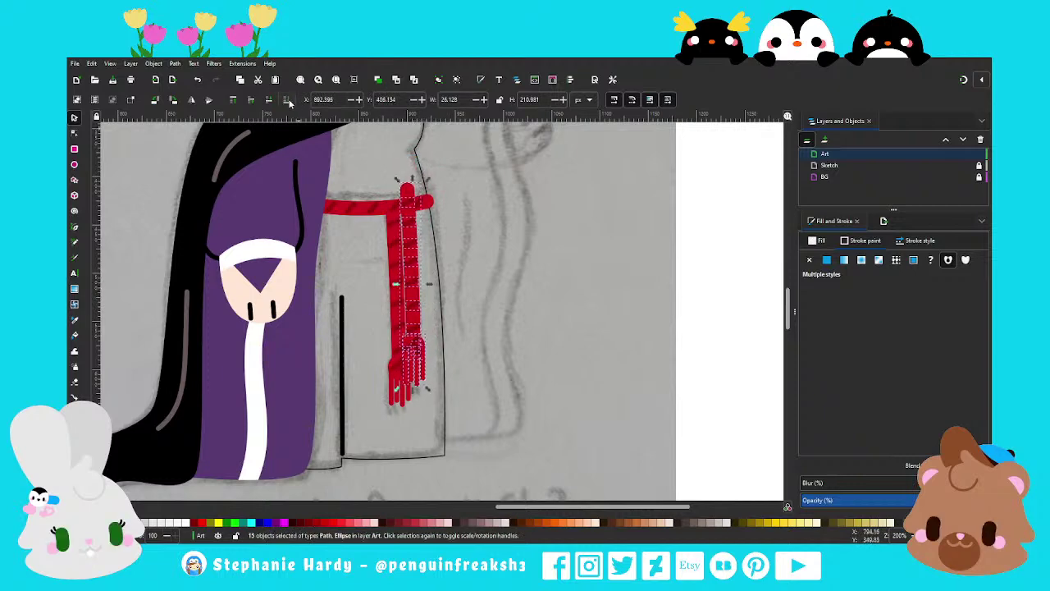
{"action": "left_click_drag", "start_coordinate": [411, 192], "coordinate": [446, 196]}
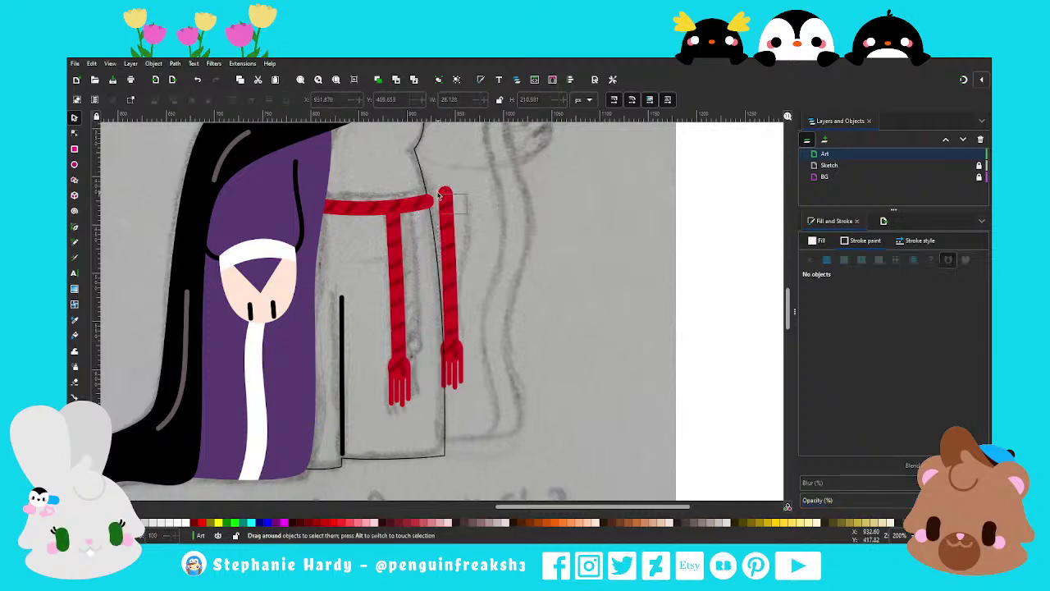
{"action": "left_click", "coordinate": [445, 199]}
{"action": "left_click", "coordinate": [488, 223]}
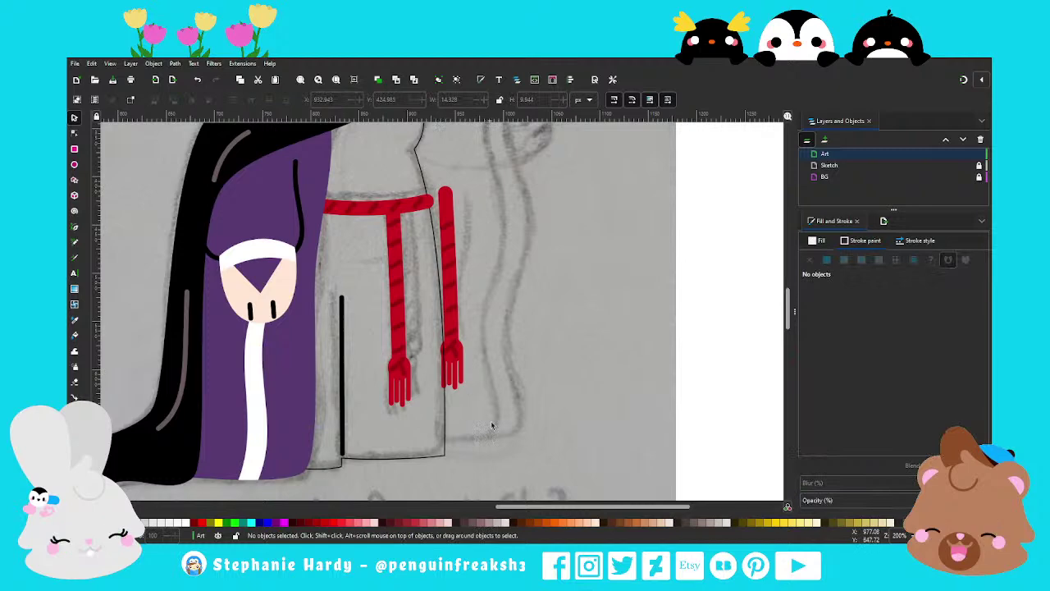
{"action": "mouse_move", "coordinate": [498, 405]}
{"action": "left_mouse_down"}
{"action": "mouse_move", "coordinate": [428, 227]}
{"action": "mouse_move", "coordinate": [431, 179]}
{"action": "mouse_move", "coordinate": [408, 206]}
{"action": "left_mouse_up"}
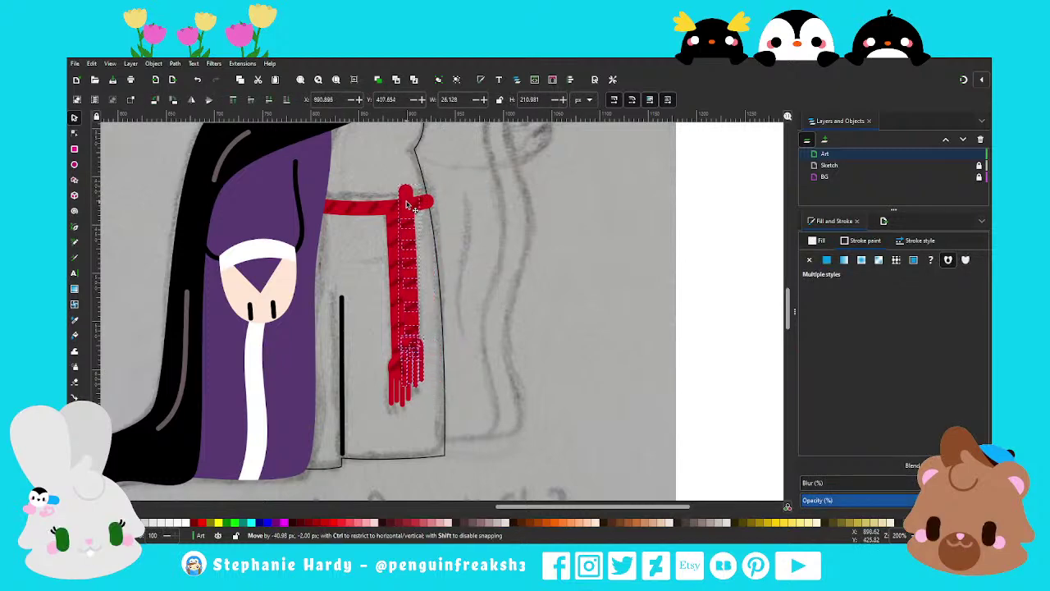
{"action": "left_click_drag", "start_coordinate": [407, 206], "coordinate": [406, 201]}
{"action": "left_click", "coordinate": [139, 173]}
Reshape the curve at the strand's top and darken its red slightly
{"action": "key", "text": "n"}
{"action": "left_click", "coordinate": [407, 246]}
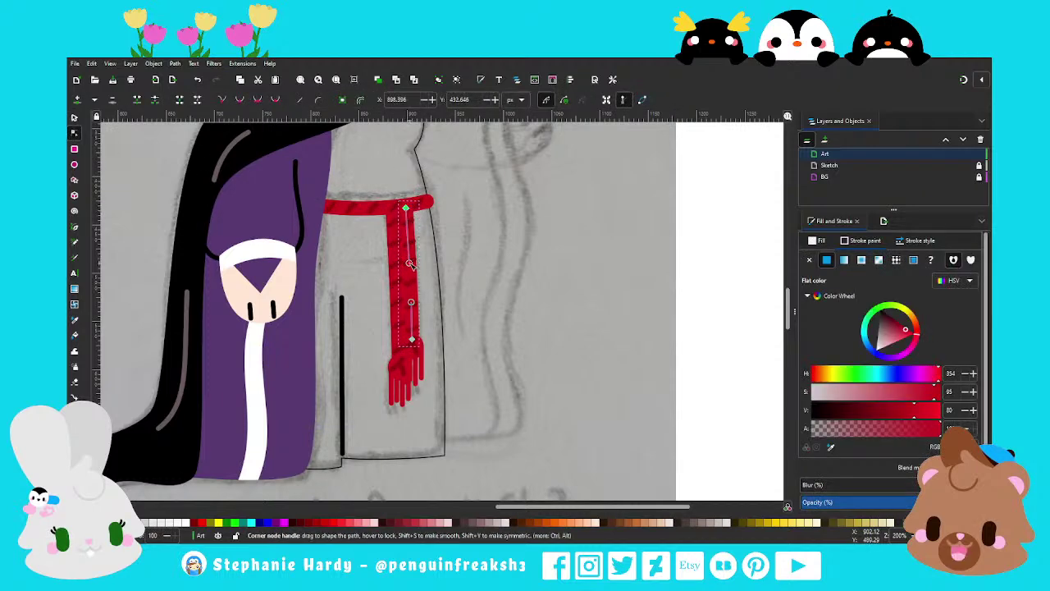
{"action": "left_click_drag", "start_coordinate": [408, 262], "coordinate": [410, 255]}
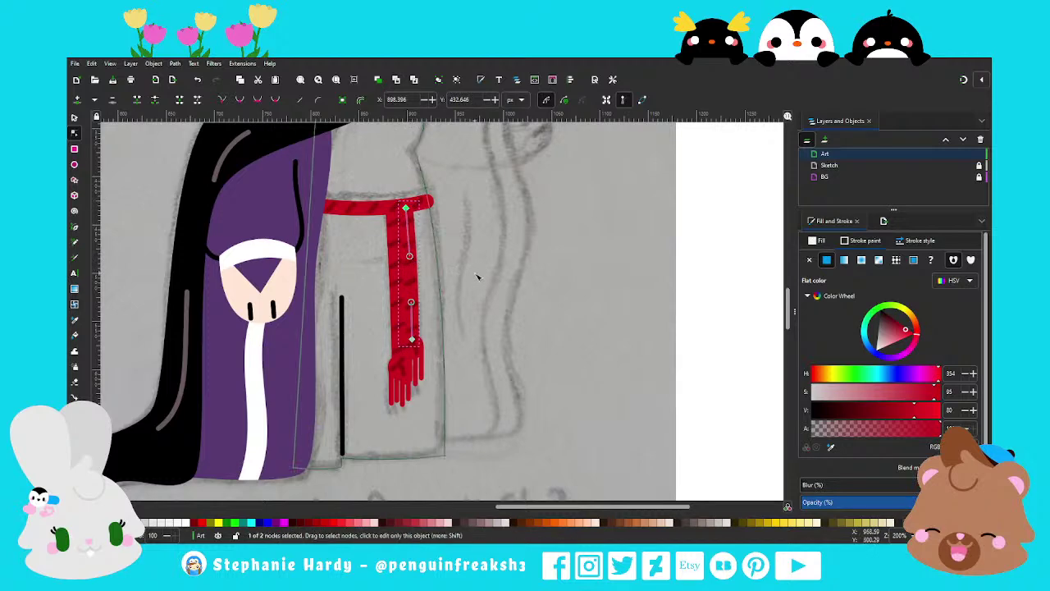
{"action": "left_click_drag", "start_coordinate": [904, 331], "coordinate": [902, 328]}
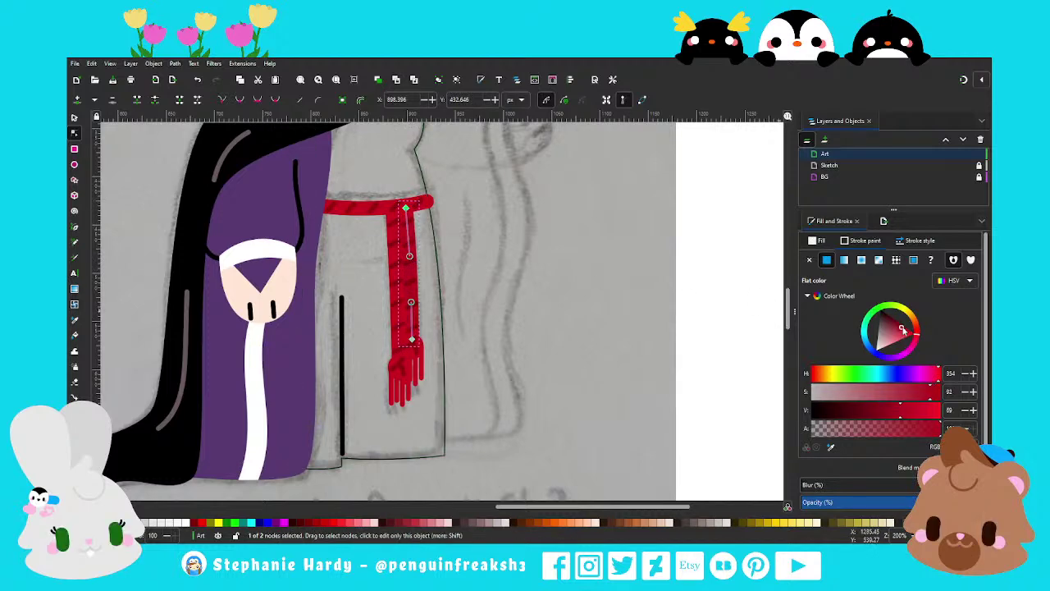
{"action": "key", "text": "s"}
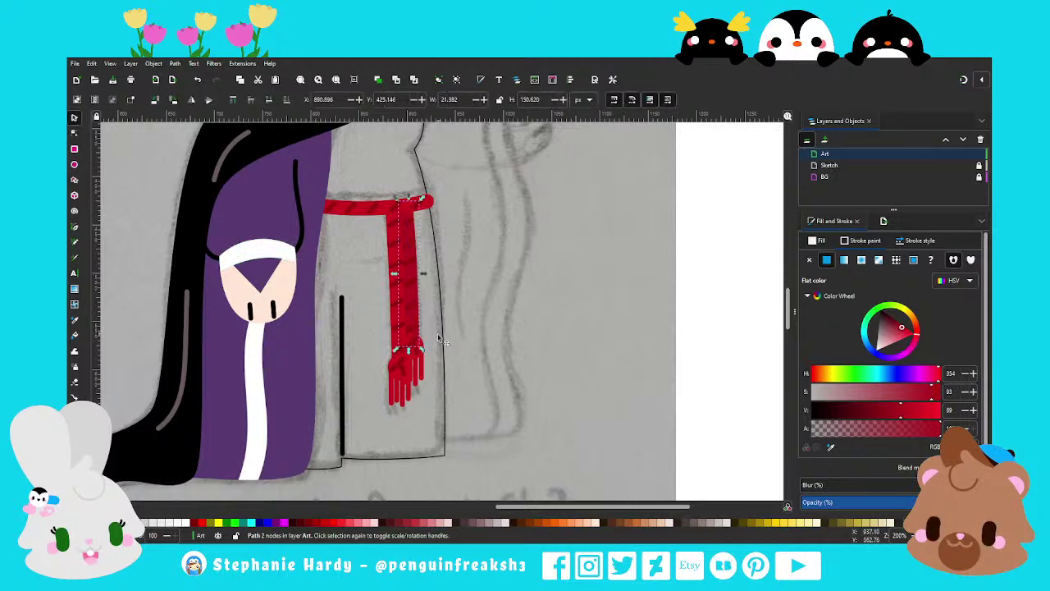
{"action": "scroll", "coordinate": [423, 333], "scroll_direction": "up", "scroll_amount": 2}
Give the tassel's knot ellipse a flat fill and check a strand's stroke colour
{"action": "scroll", "coordinate": [410, 348], "scroll_direction": "up", "scroll_amount": 1}
{"action": "left_click", "coordinate": [394, 361]}
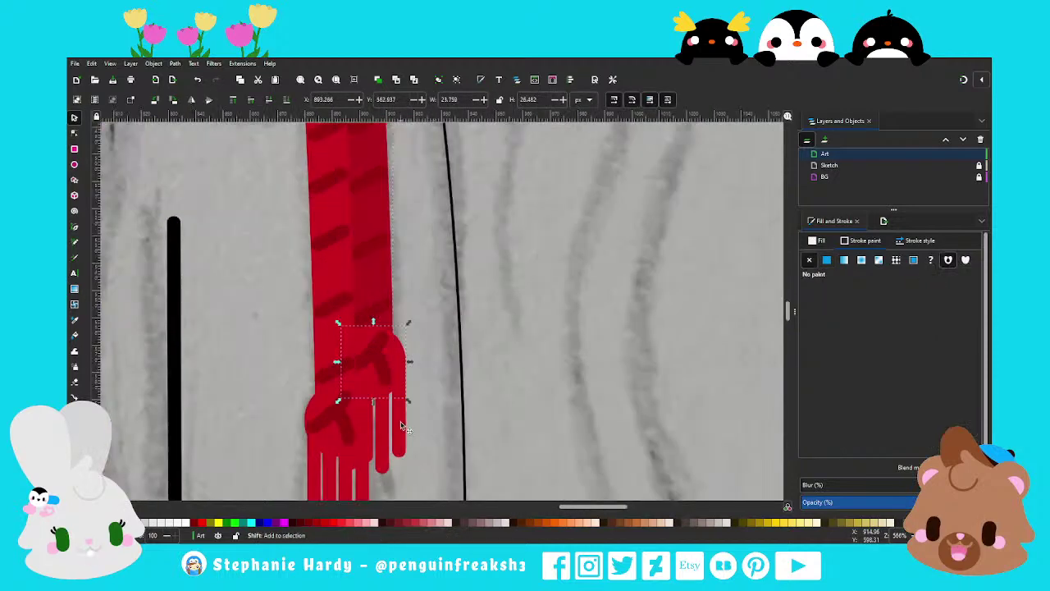
{"action": "left_click", "coordinate": [376, 435], "text": "shift"}
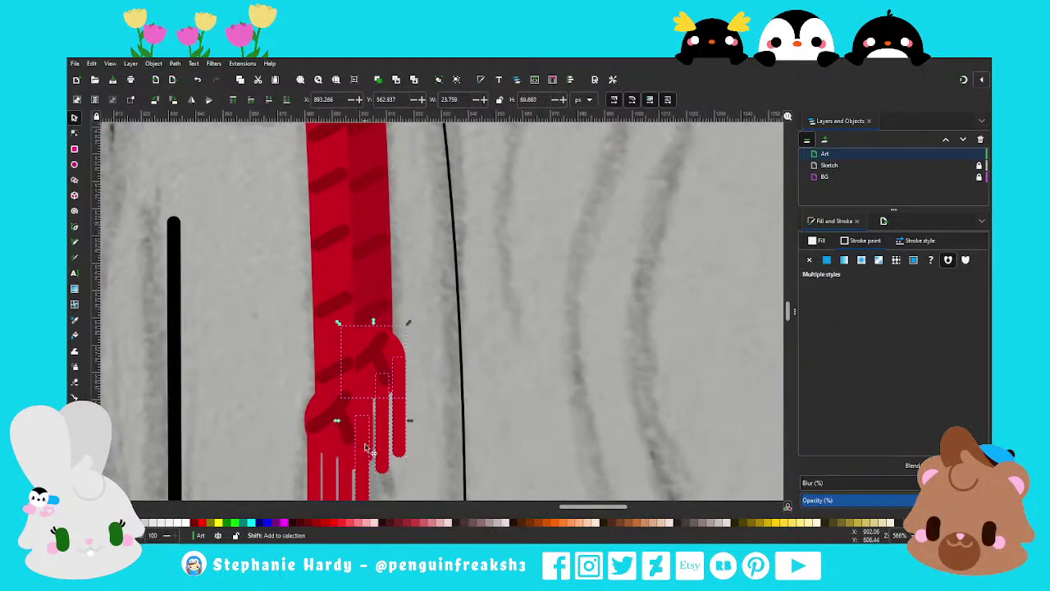
{"action": "key", "text": "ctrl+z"}
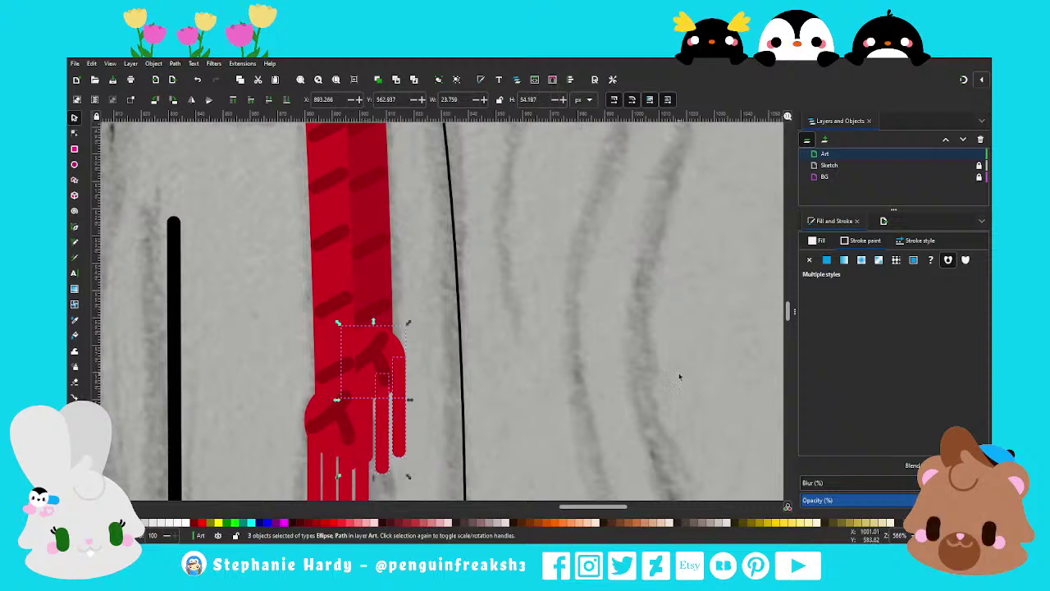
{"action": "left_click", "coordinate": [406, 352], "text": "shift"}
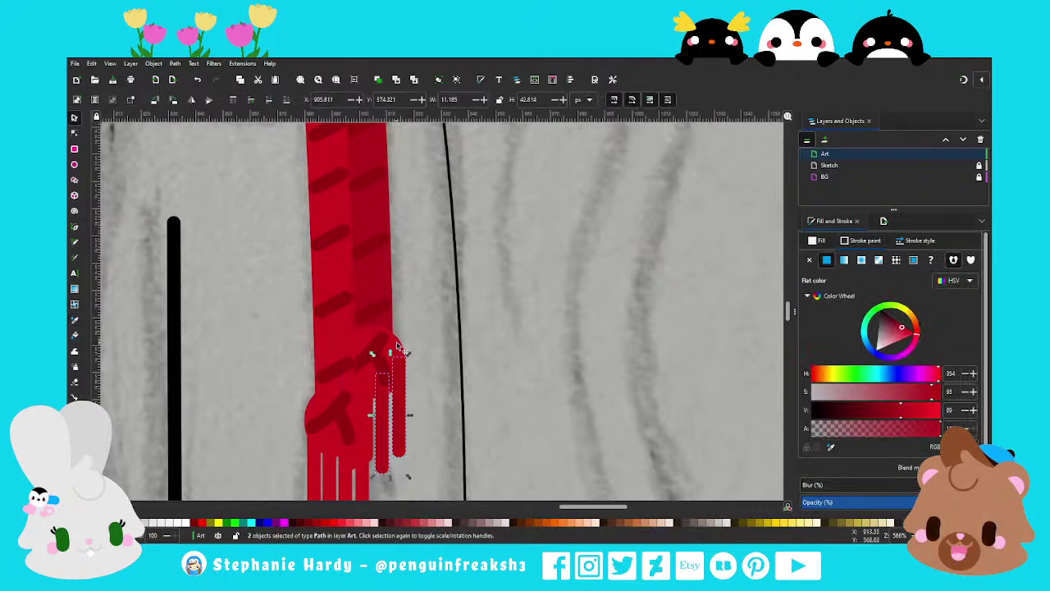
{"action": "left_click", "coordinate": [399, 349]}
{"action": "left_click", "coordinate": [826, 261]}
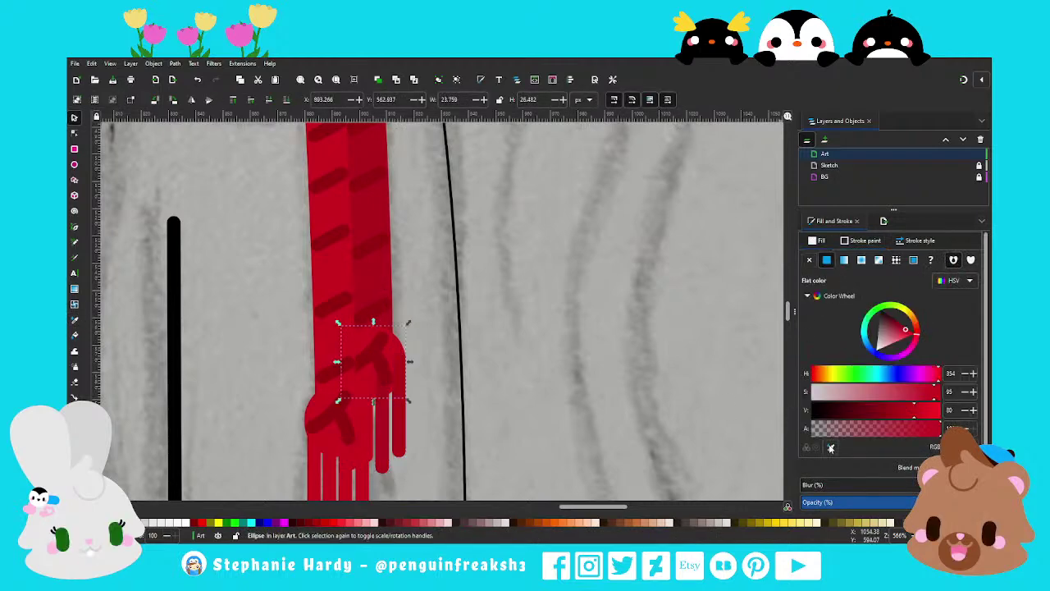
{"action": "scroll", "coordinate": [543, 323], "scroll_direction": "down", "scroll_amount": 2}
{"action": "left_click", "coordinate": [367, 324]}
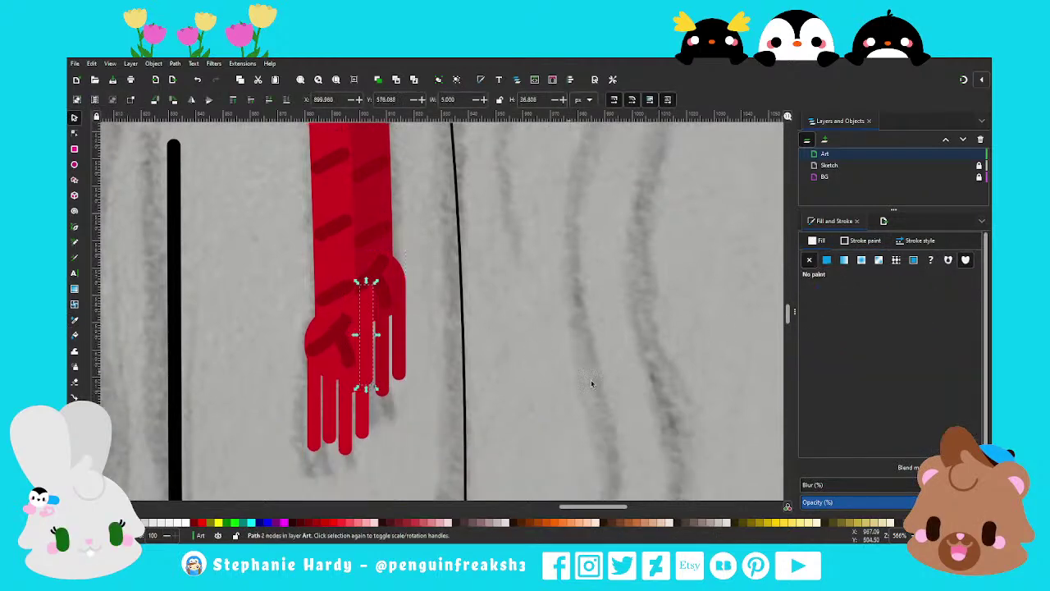
{"action": "left_click", "coordinate": [871, 241]}
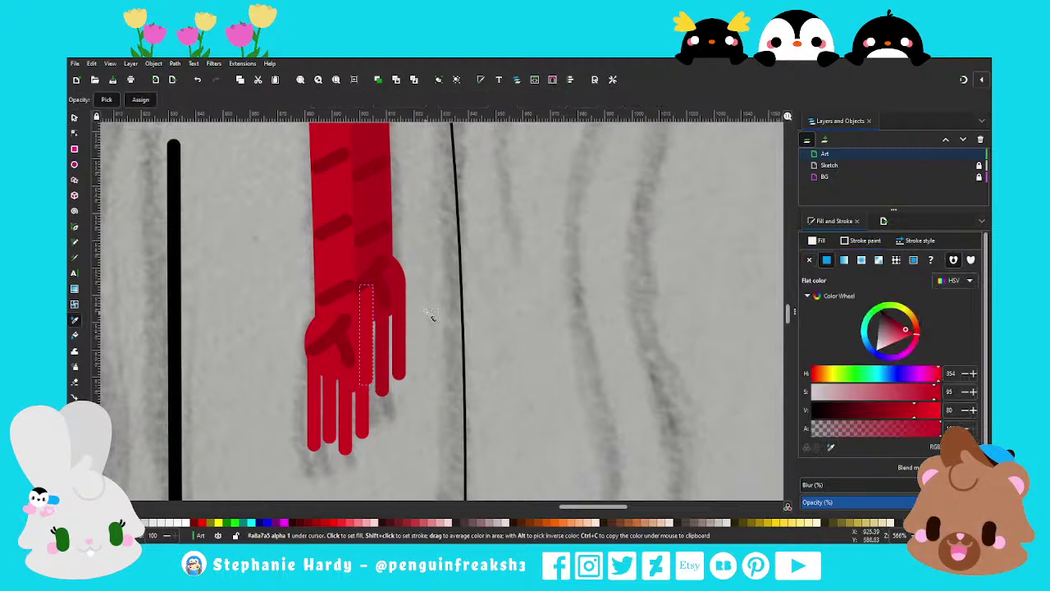
{"action": "left_click", "coordinate": [579, 312]}
Box-select the front tassel pieces and strands, then deselect the finished tassel
{"action": "left_click_drag", "start_coordinate": [417, 419], "coordinate": [330, 297]}
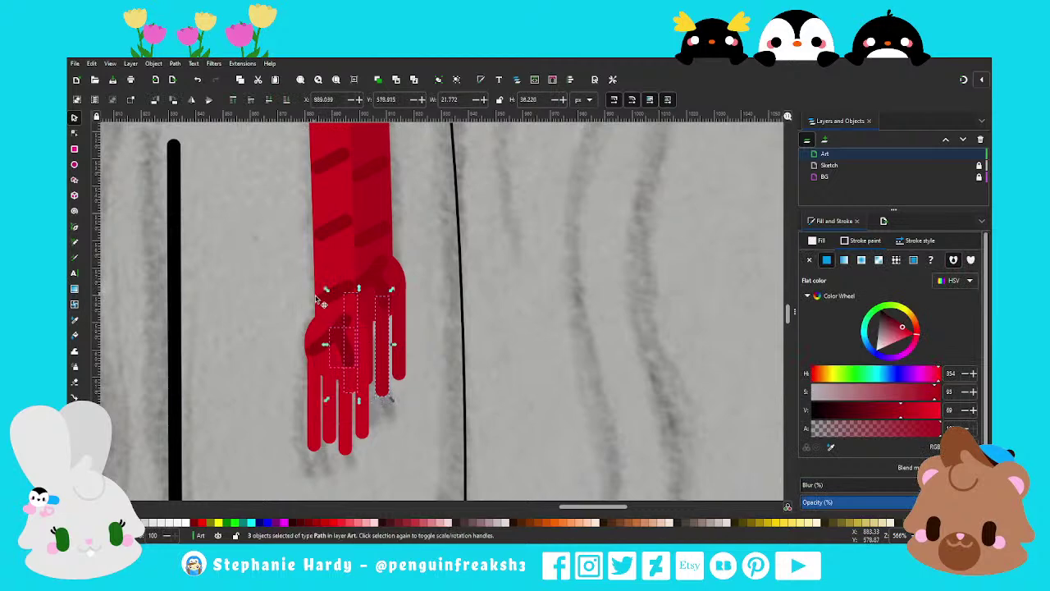
{"action": "left_click_drag", "start_coordinate": [253, 289], "coordinate": [348, 364]}
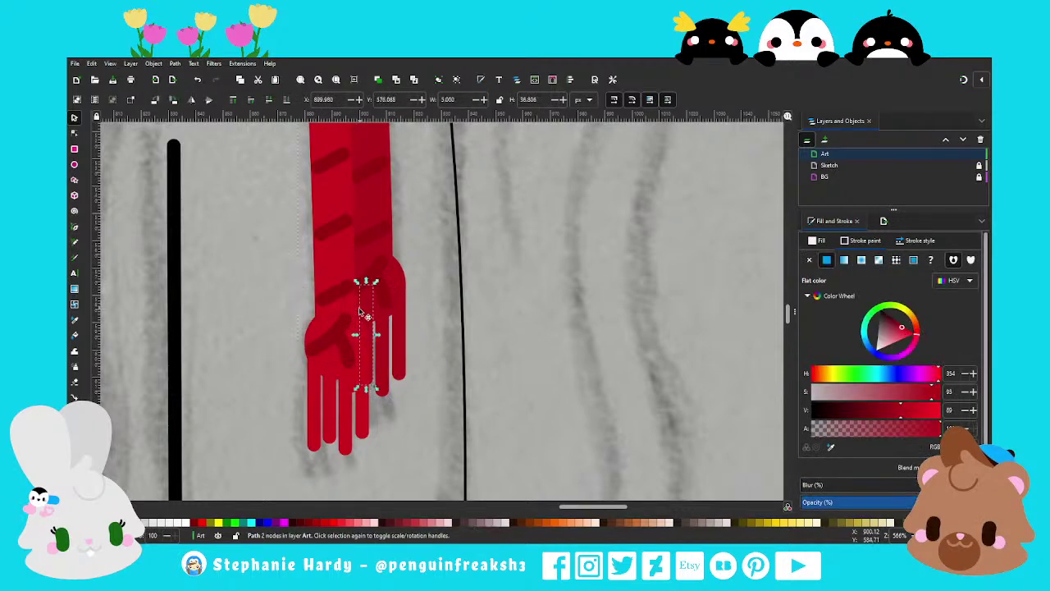
{"action": "mouse_move", "coordinate": [288, 282]}
{"action": "left_mouse_down"}
{"action": "mouse_move", "coordinate": [385, 387]}
{"action": "mouse_move", "coordinate": [359, 361]}
{"action": "left_mouse_up"}
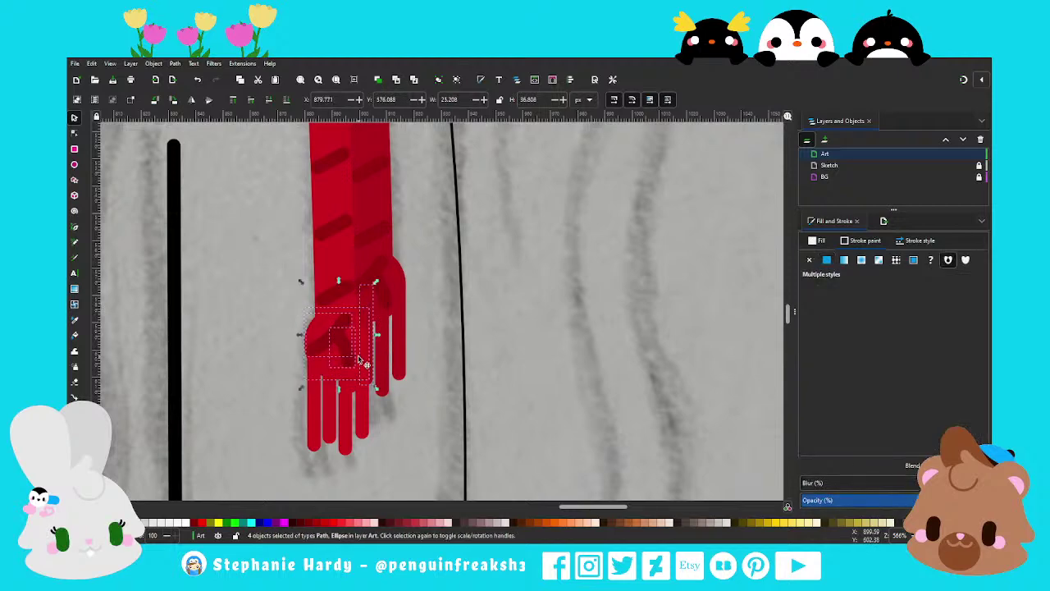
{"action": "scroll", "coordinate": [336, 320], "scroll_direction": "up", "scroll_amount": 2}
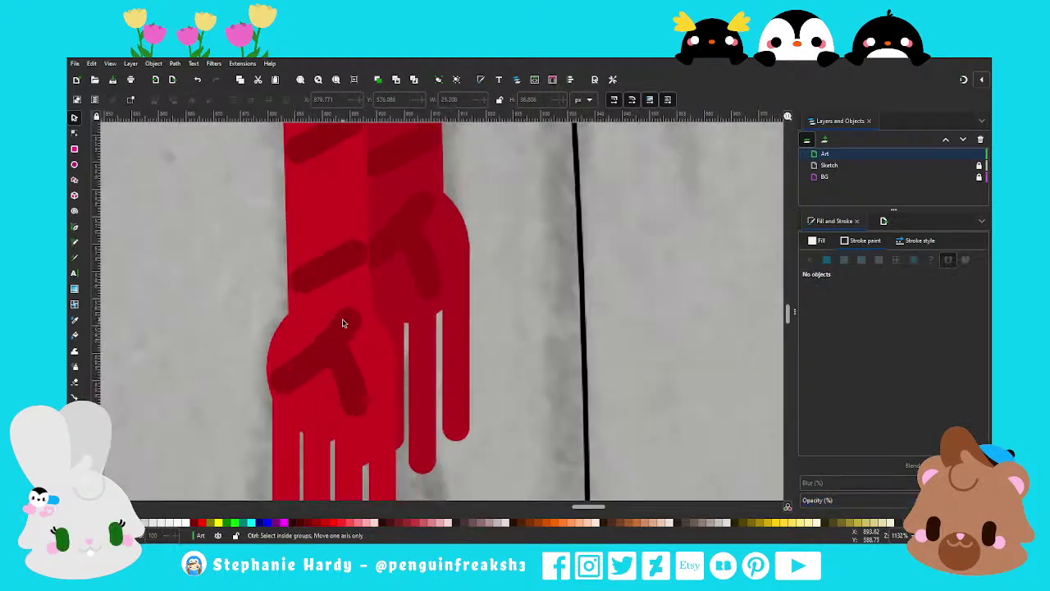
{"action": "left_click_drag", "start_coordinate": [261, 254], "coordinate": [392, 477]}
{"action": "left_click", "coordinate": [361, 390]}
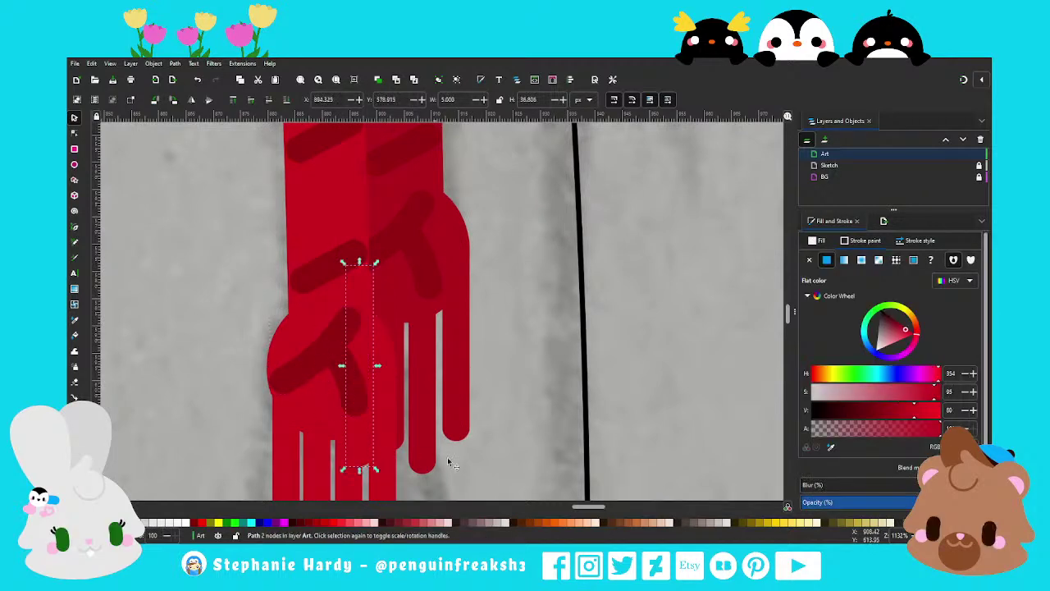
{"action": "key", "text": "Escape"}
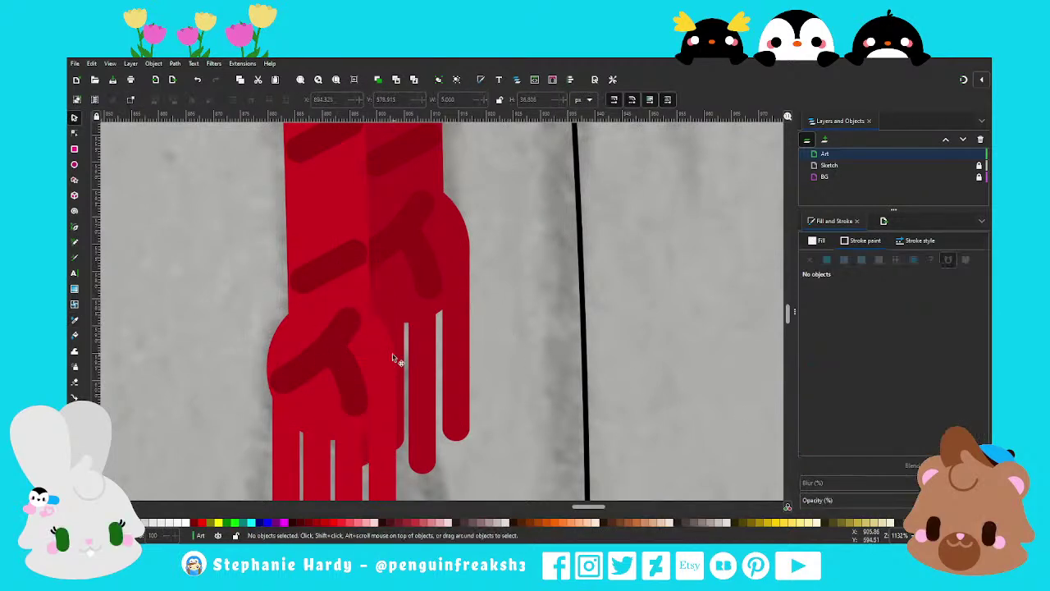
{"action": "scroll", "coordinate": [370, 353], "scroll_direction": "down", "scroll_amount": 2}
{"action": "scroll", "coordinate": [370, 347], "scroll_direction": "down", "scroll_amount": 1}
{"action": "scroll", "coordinate": [370, 347], "scroll_direction": "down", "scroll_amount": 2}
Nudge the small red belt piece slightly left and save the_evil_queen_snow_white.svg
{"action": "scroll", "coordinate": [370, 347], "scroll_direction": "down", "scroll_amount": 2}
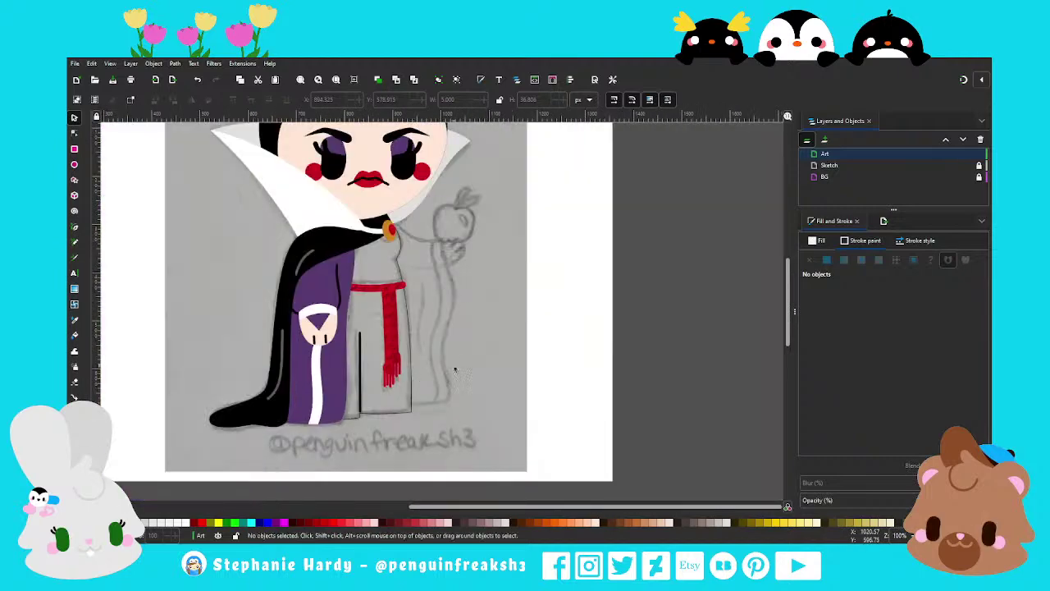
{"action": "scroll", "coordinate": [390, 303], "scroll_direction": "up", "scroll_amount": 4}
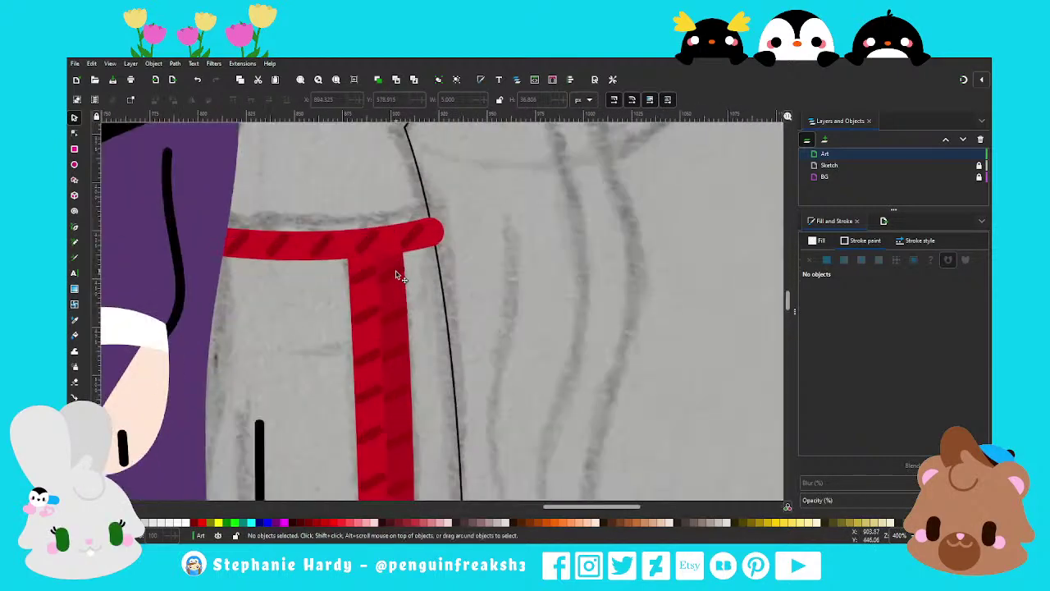
{"action": "mouse_move", "coordinate": [404, 276]}
{"action": "left_mouse_down"}
{"action": "mouse_move", "coordinate": [394, 275]}
{"action": "mouse_move", "coordinate": [392, 353]}
{"action": "left_mouse_up"}
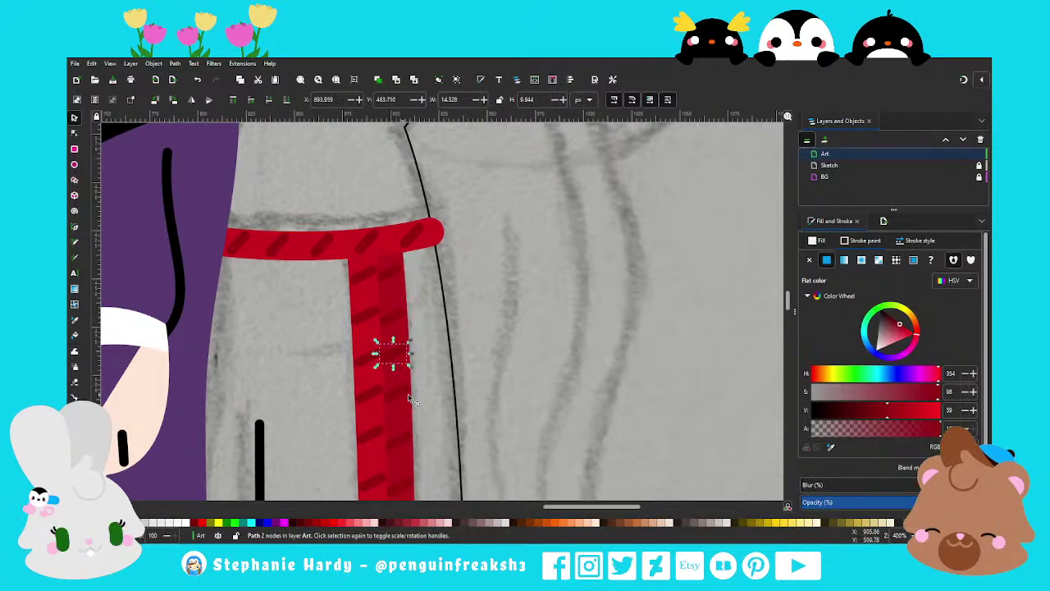
{"action": "scroll", "coordinate": [410, 303], "scroll_direction": "down", "scroll_amount": 3}
{"action": "key", "text": "Escape"}
{"action": "scroll", "coordinate": [443, 365], "scroll_direction": "down", "scroll_amount": 2}
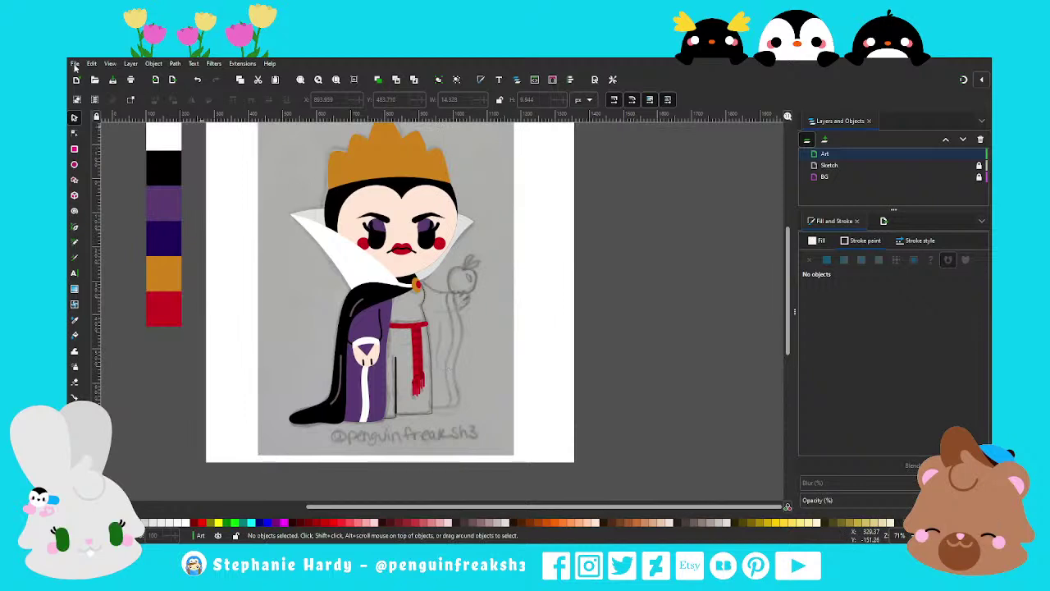
{"action": "key", "text": "ctrl+s"}
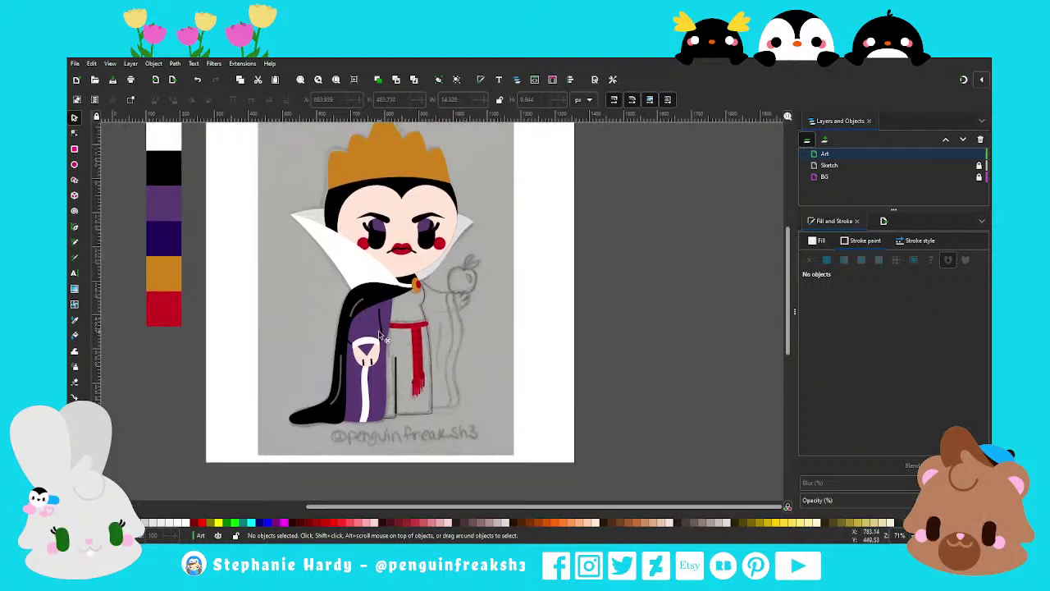
Inspect the paths around the sleeve cuff and robe, then save the drawing
{"action": "left_click", "coordinate": [361, 351]}
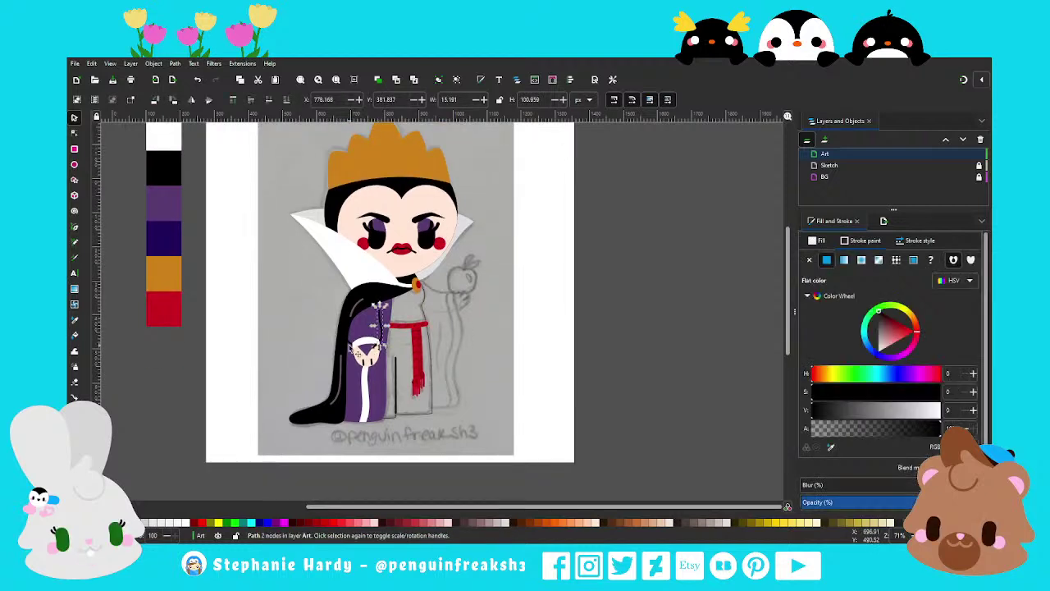
{"action": "left_click", "coordinate": [365, 351], "text": "shift"}
{"action": "scroll", "coordinate": [355, 266], "scroll_direction": "up", "scroll_amount": 2}
{"action": "left_click", "coordinate": [365, 398]}
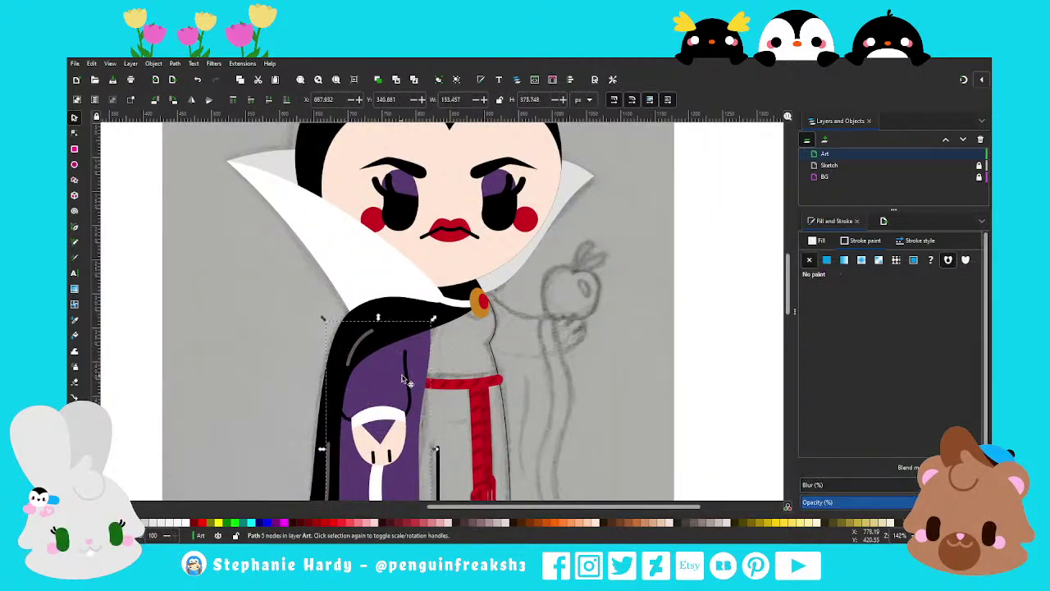
{"action": "left_click", "coordinate": [405, 377]}
{"action": "scroll", "coordinate": [345, 427], "scroll_direction": "up", "scroll_amount": 2}
{"action": "left_click", "coordinate": [349, 400], "text": "shift"}
{"action": "scroll", "coordinate": [349, 401], "scroll_direction": "down", "scroll_amount": 1}
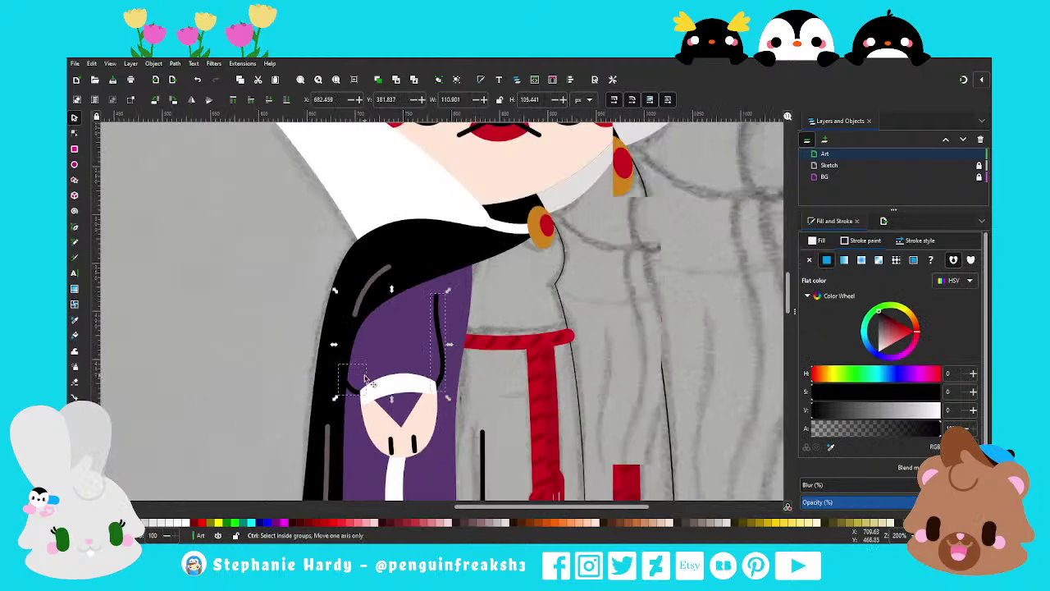
{"action": "scroll", "coordinate": [349, 400], "scroll_direction": "down", "scroll_amount": 1}
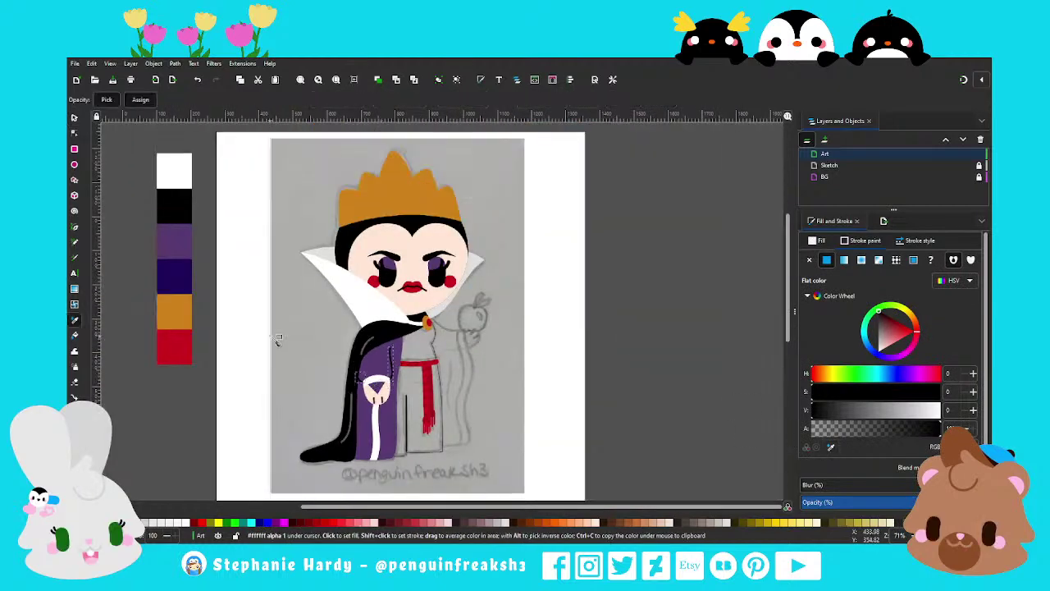
{"action": "left_click", "coordinate": [490, 370]}
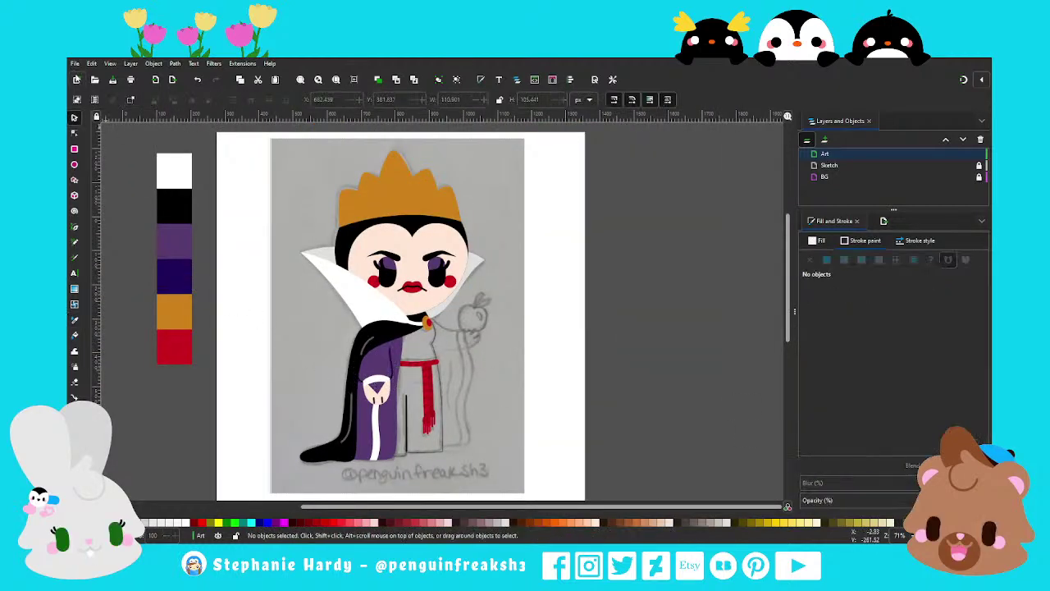
{"action": "key", "text": "ctrl+s"}
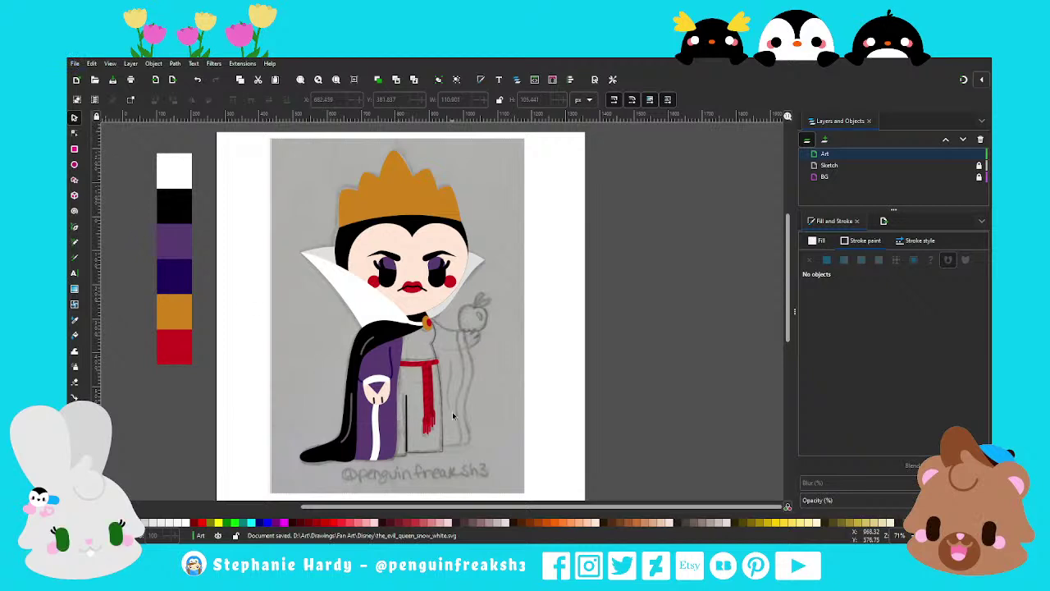
Fill the V on the sleeve cuff with the dark indigo swatch and save
{"action": "left_click", "coordinate": [377, 395]}
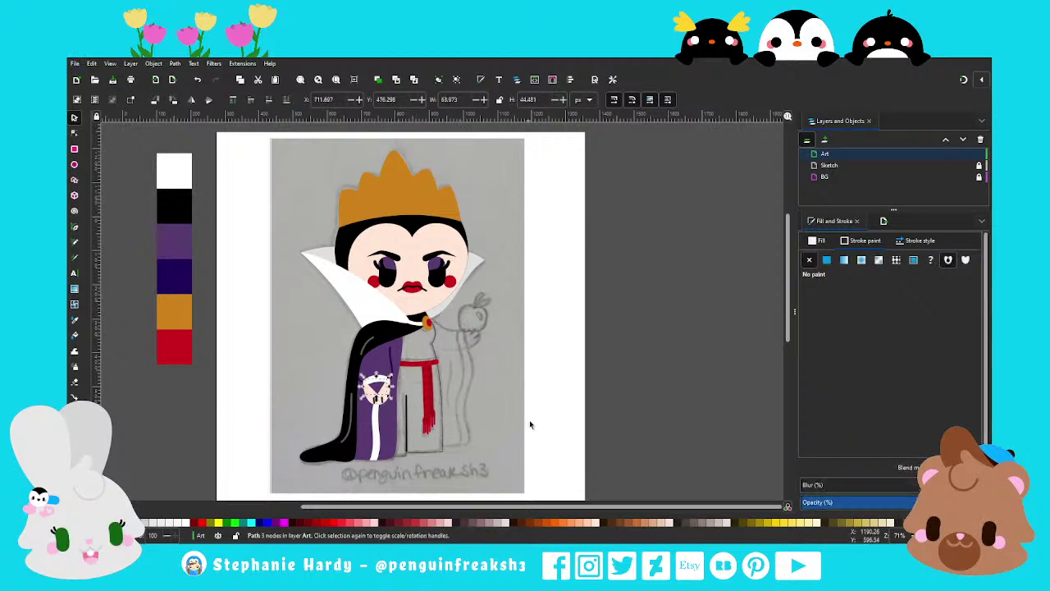
{"action": "left_click", "coordinate": [826, 259]}
{"action": "left_click", "coordinate": [830, 449]}
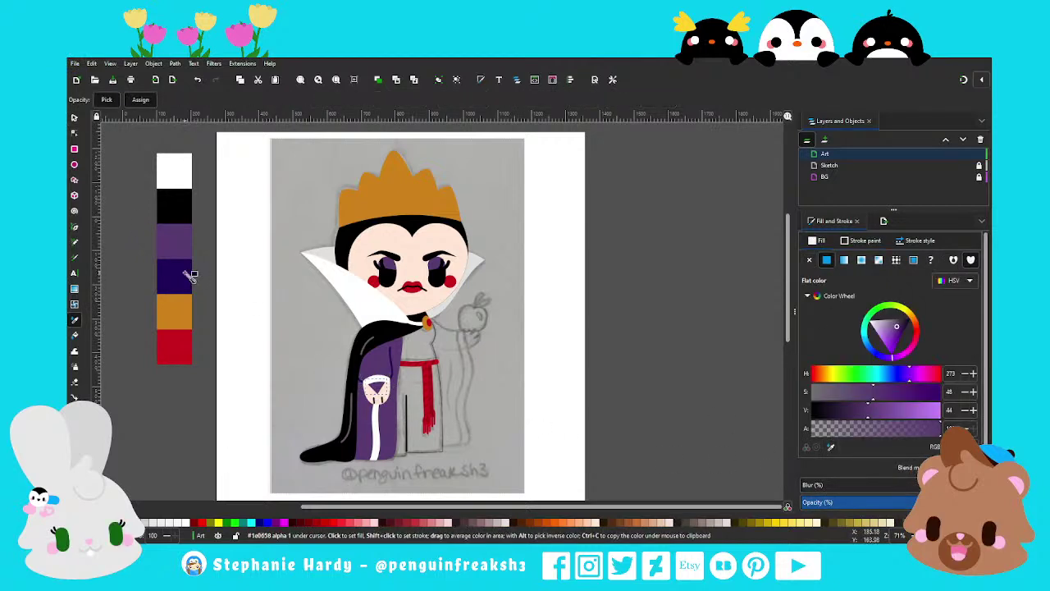
{"action": "left_click", "coordinate": [174, 254]}
{"action": "left_click", "coordinate": [481, 367]}
{"action": "scroll", "coordinate": [481, 367], "scroll_direction": "down", "scroll_amount": 1}
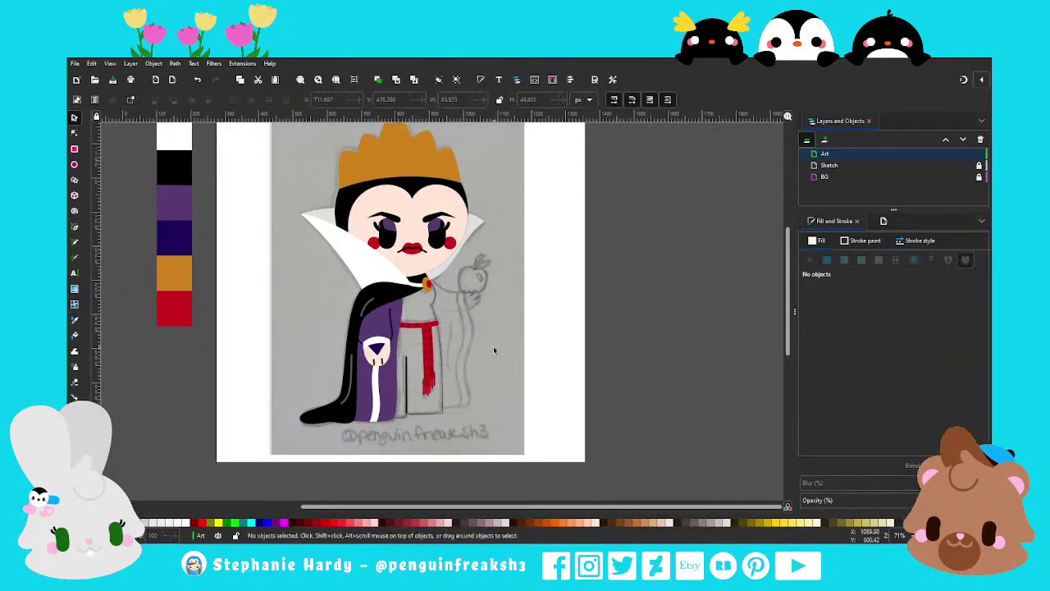
{"action": "key", "text": "ctrl+s"}
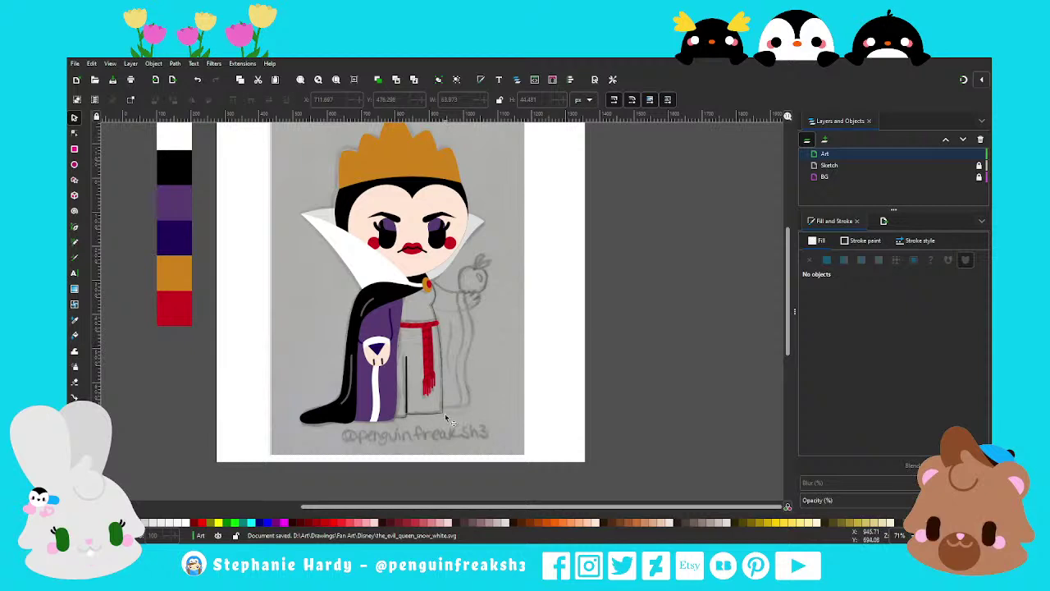
Fill the front dress panel with dark indigo and save again
{"action": "left_click", "coordinate": [447, 415]}
{"action": "left_click", "coordinate": [825, 259]}
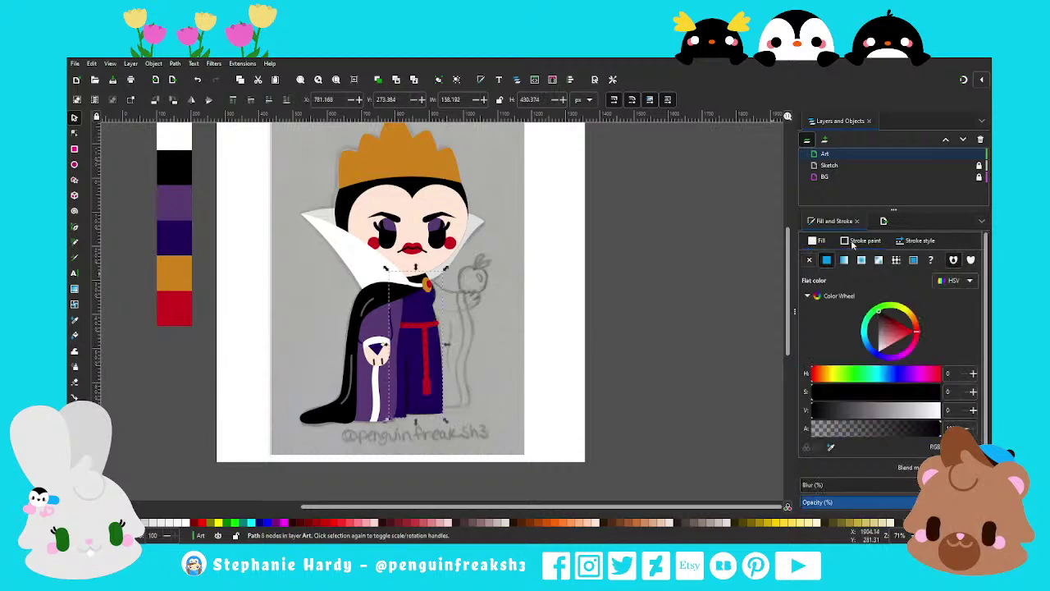
{"action": "left_click", "coordinate": [479, 315]}
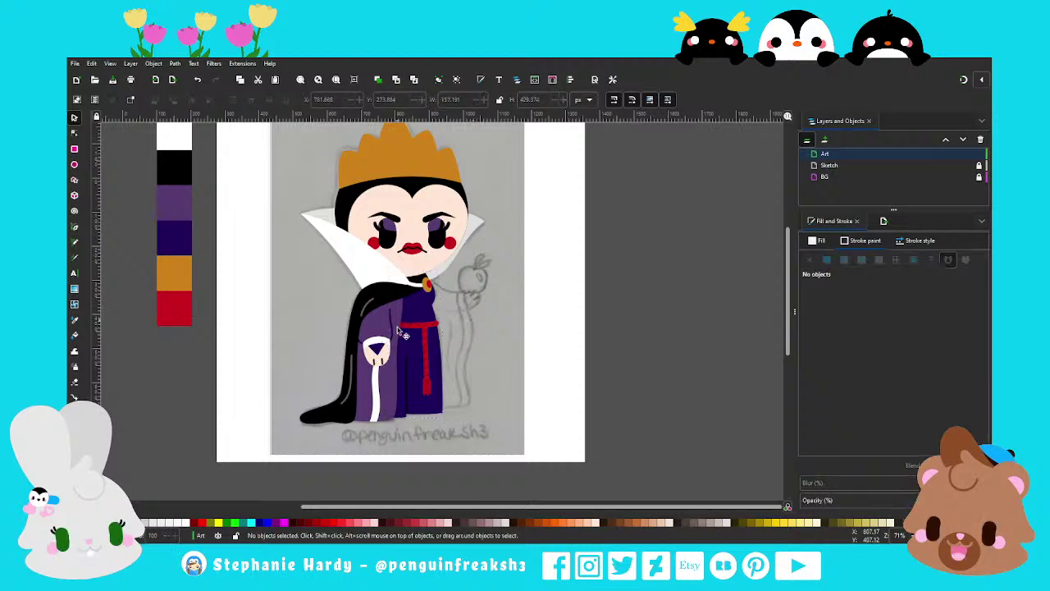
{"action": "left_click", "coordinate": [407, 366]}
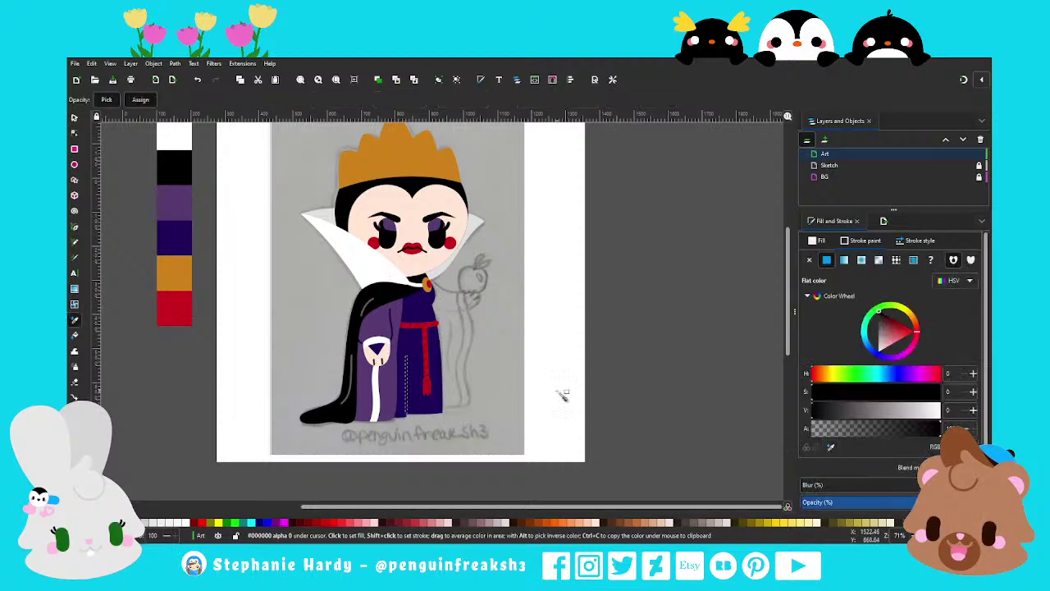
{"action": "left_click", "coordinate": [481, 367]}
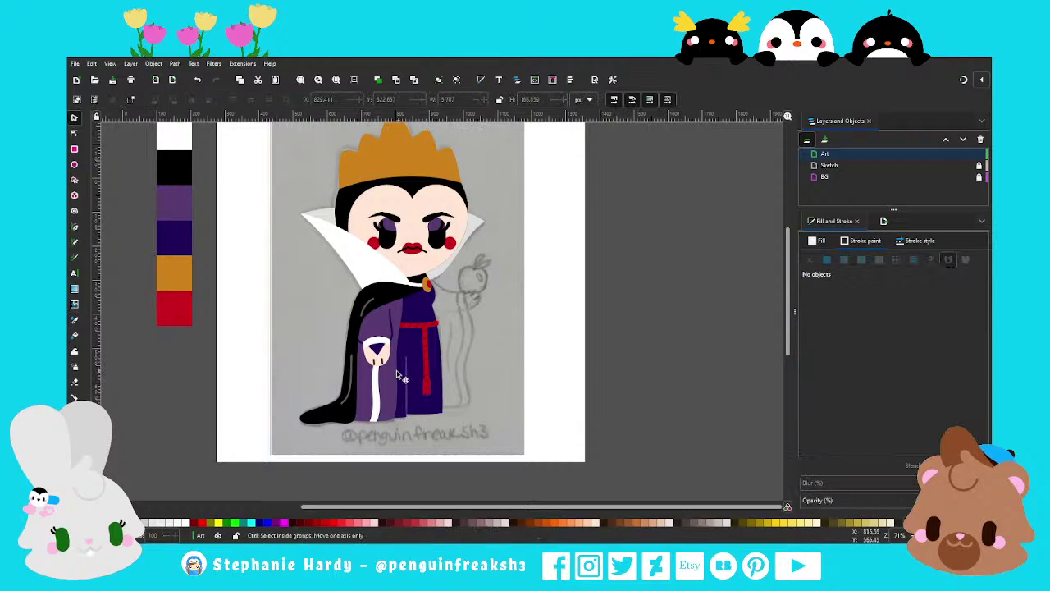
{"action": "scroll", "coordinate": [484, 369], "scroll_direction": "down", "scroll_amount": 2}
{"action": "scroll", "coordinate": [427, 365], "scroll_direction": "up", "scroll_amount": 1}
{"action": "scroll", "coordinate": [423, 364], "scroll_direction": "up", "scroll_amount": 2}
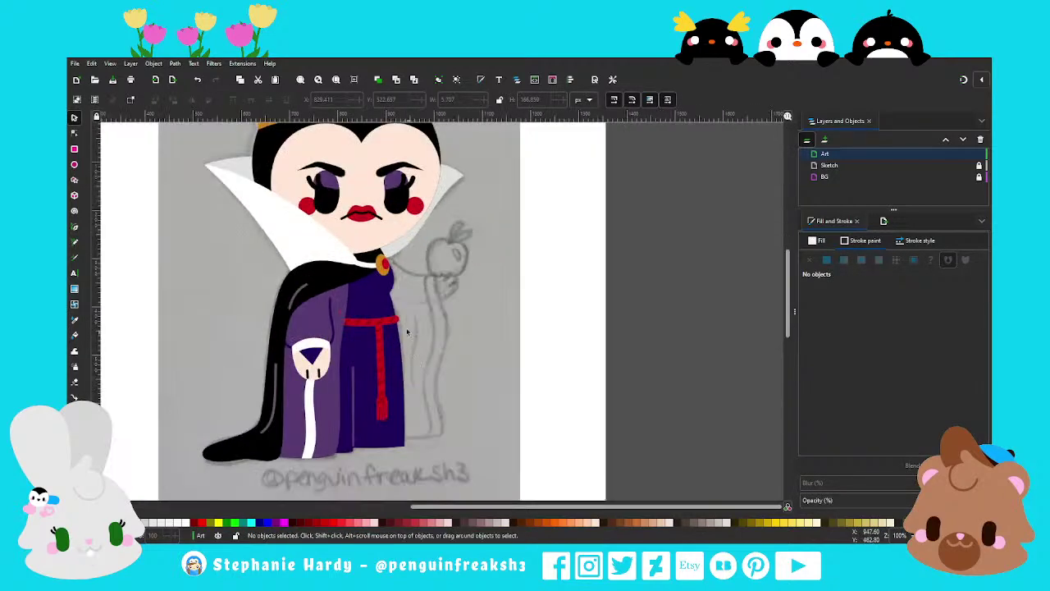
{"action": "key", "text": "ctrl+s"}
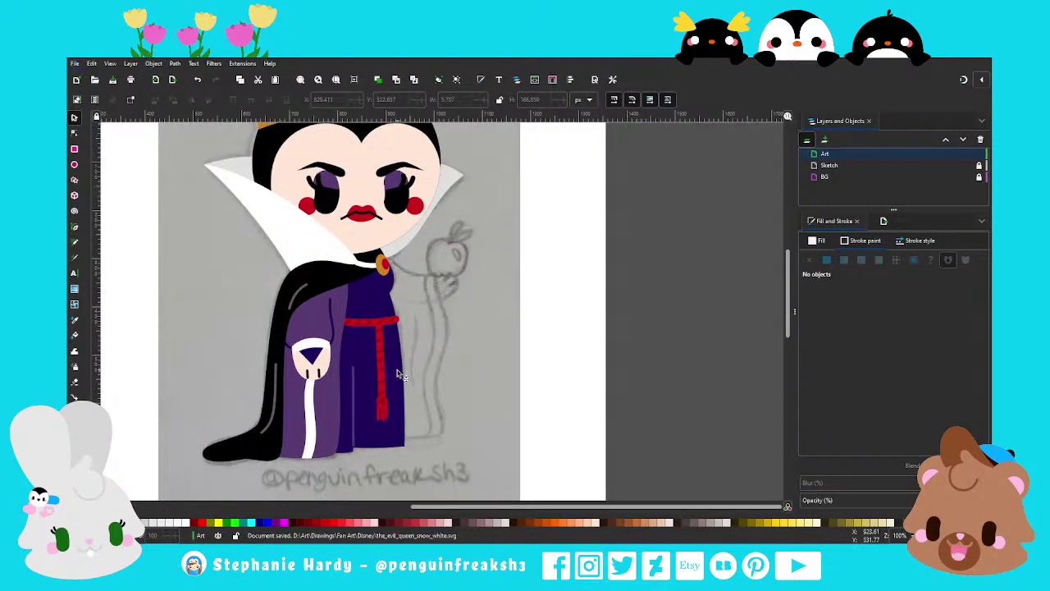
{"action": "scroll", "coordinate": [402, 375], "scroll_direction": "down", "scroll_amount": 1}
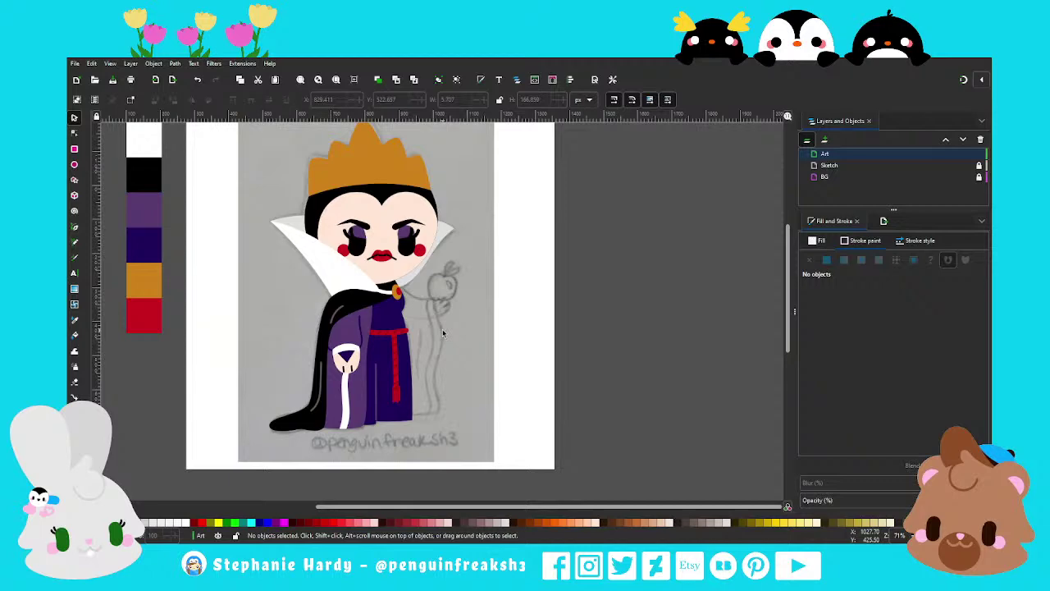
Pull both ends of the mouth line inward onto the lips
{"action": "scroll", "coordinate": [374, 261], "scroll_direction": "up", "scroll_amount": 3}
{"action": "scroll", "coordinate": [375, 261], "scroll_direction": "up", "scroll_amount": 3}
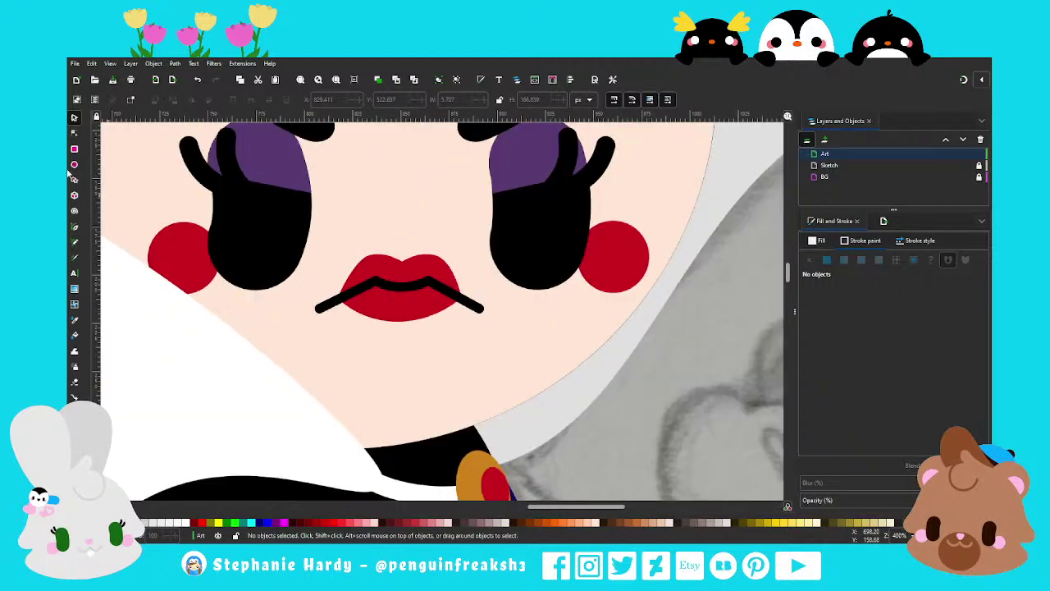
{"action": "key", "text": "n"}
{"action": "left_click", "coordinate": [322, 306]}
{"action": "left_click_drag", "start_coordinate": [320, 308], "coordinate": [346, 299]}
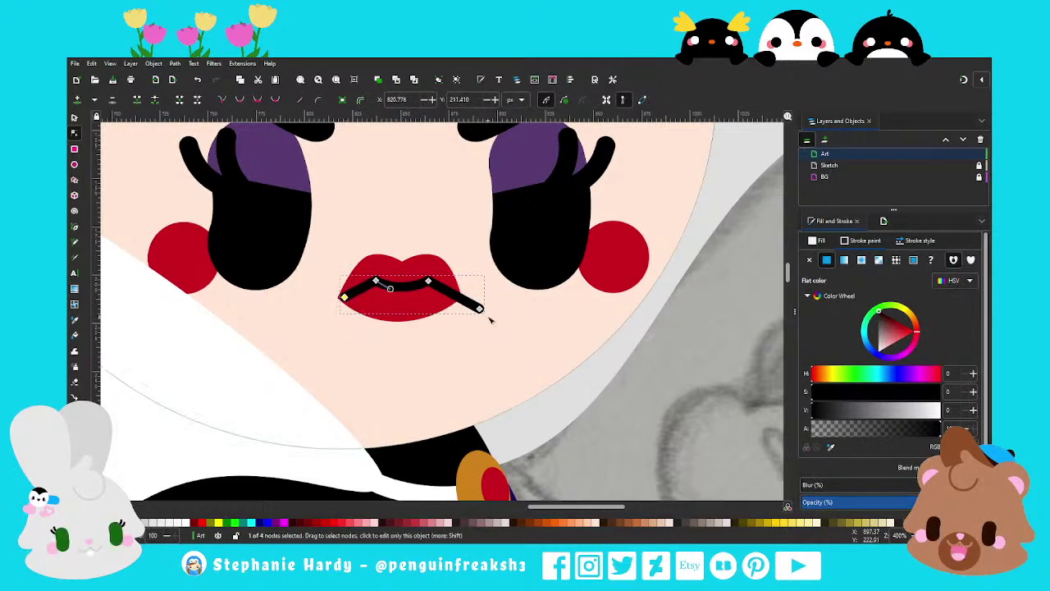
{"action": "left_click_drag", "start_coordinate": [480, 309], "coordinate": [468, 303]}
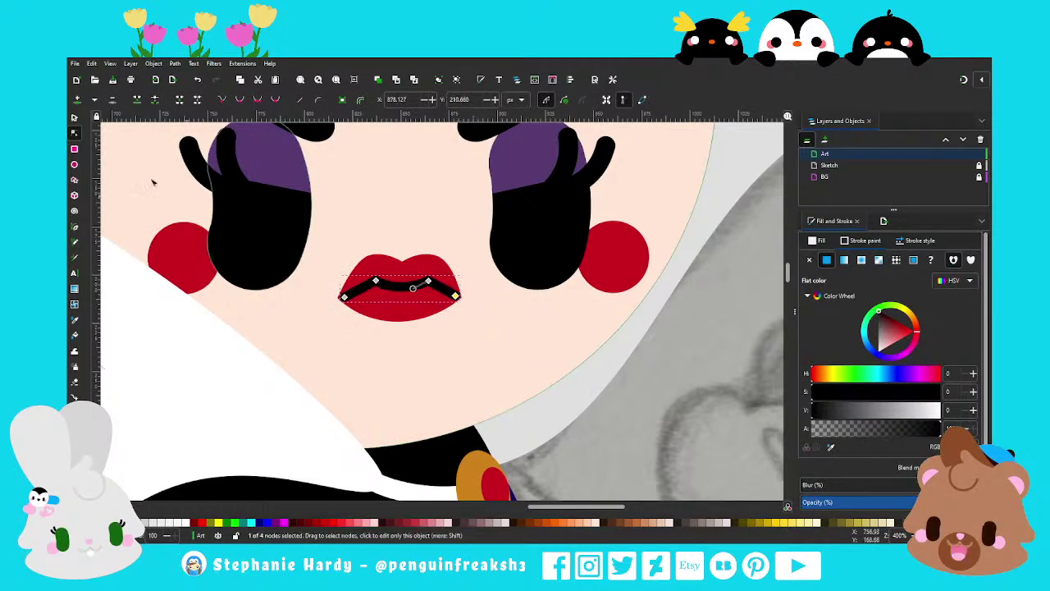
{"action": "left_click", "coordinate": [73, 117]}
Colour the mouth line with the belt's dark red and save the drawing
{"action": "scroll", "coordinate": [424, 237], "scroll_direction": "down", "scroll_amount": 3, "text": "ctrl"}
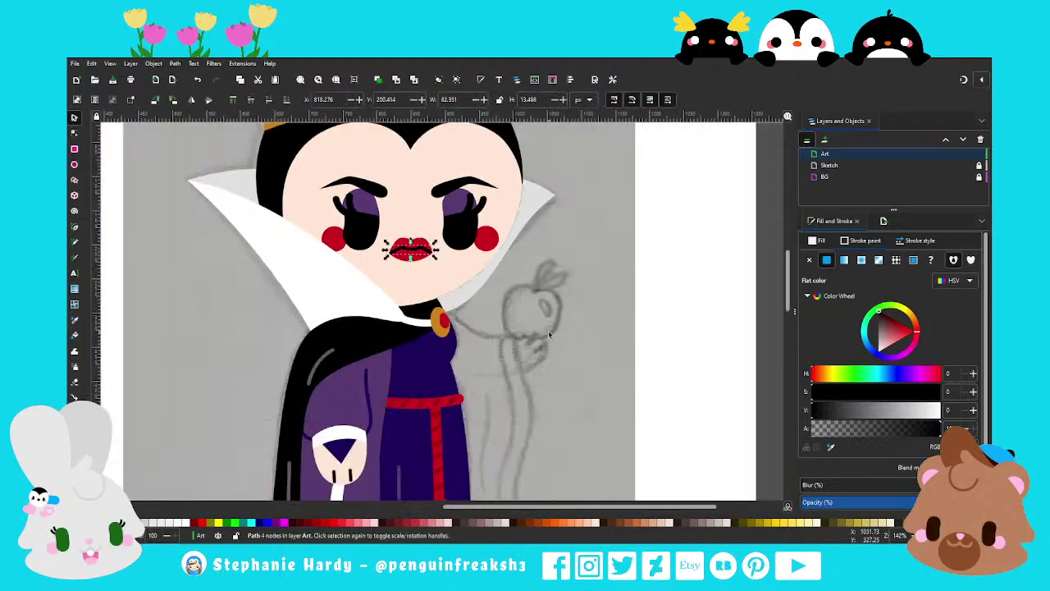
{"action": "key", "text": "d"}
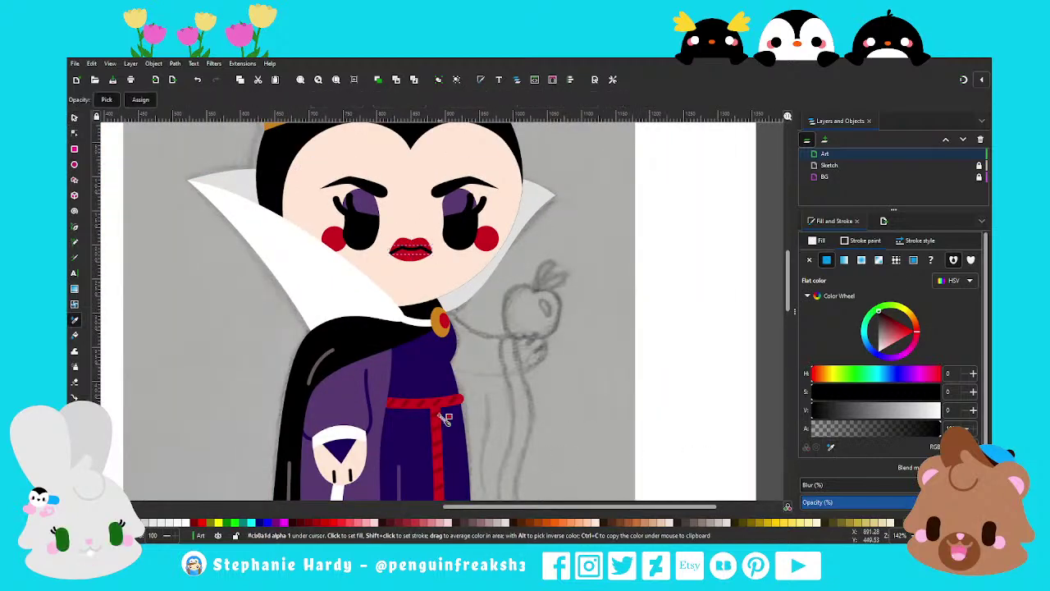
{"action": "left_click", "coordinate": [440, 417]}
{"action": "key", "text": "s"}
{"action": "scroll", "coordinate": [468, 364], "scroll_direction": "down", "scroll_amount": 2, "text": "ctrl"}
{"action": "key", "text": "Escape"}
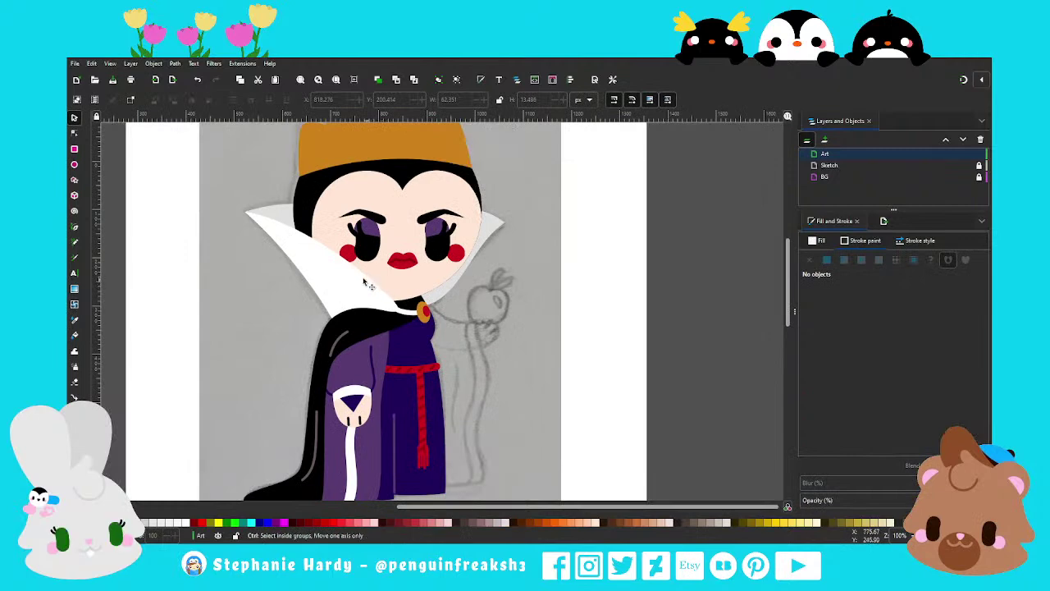
{"action": "key", "text": "ctrl+s"}
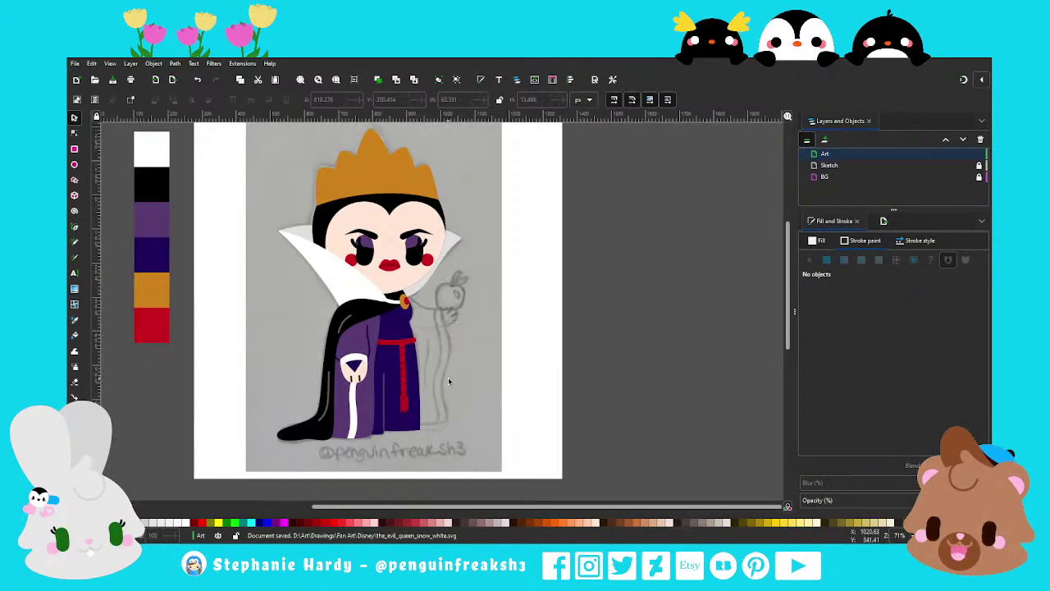
Draw a short black fold line on the robe's right side and bend it into a gentle curve
{"action": "scroll", "coordinate": [453, 344], "scroll_direction": "up", "scroll_amount": 1, "text": "ctrl"}
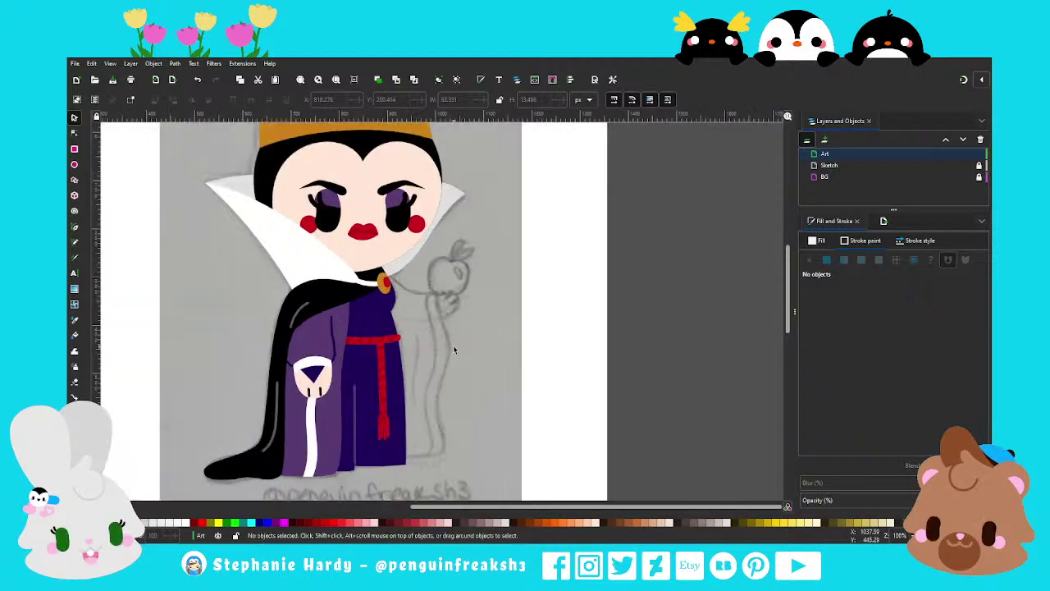
{"action": "left_click", "coordinate": [74, 226]}
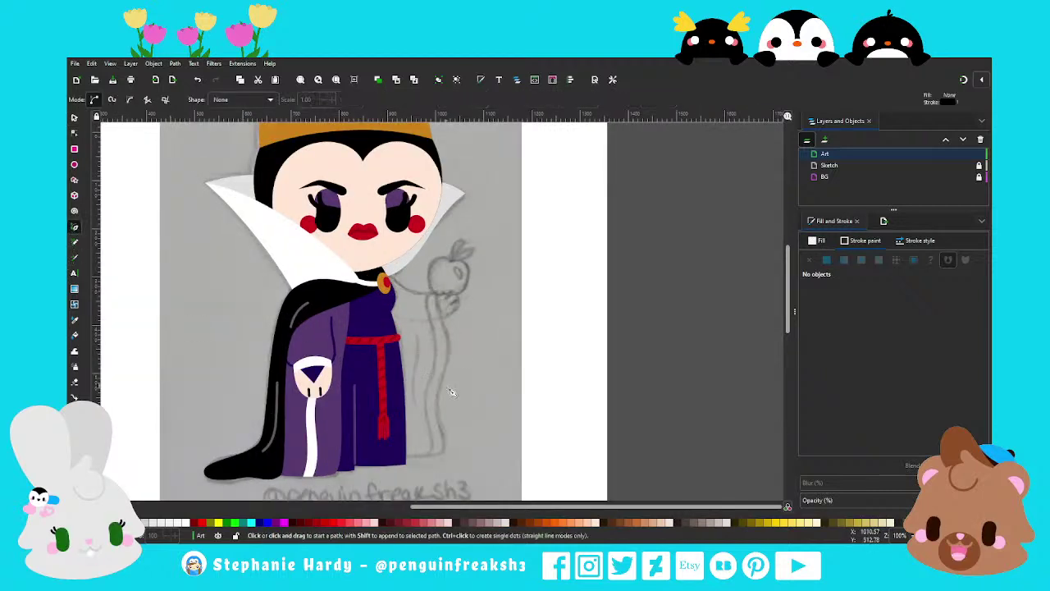
{"action": "left_click", "coordinate": [416, 337]}
{"action": "double_click", "coordinate": [416, 402]}
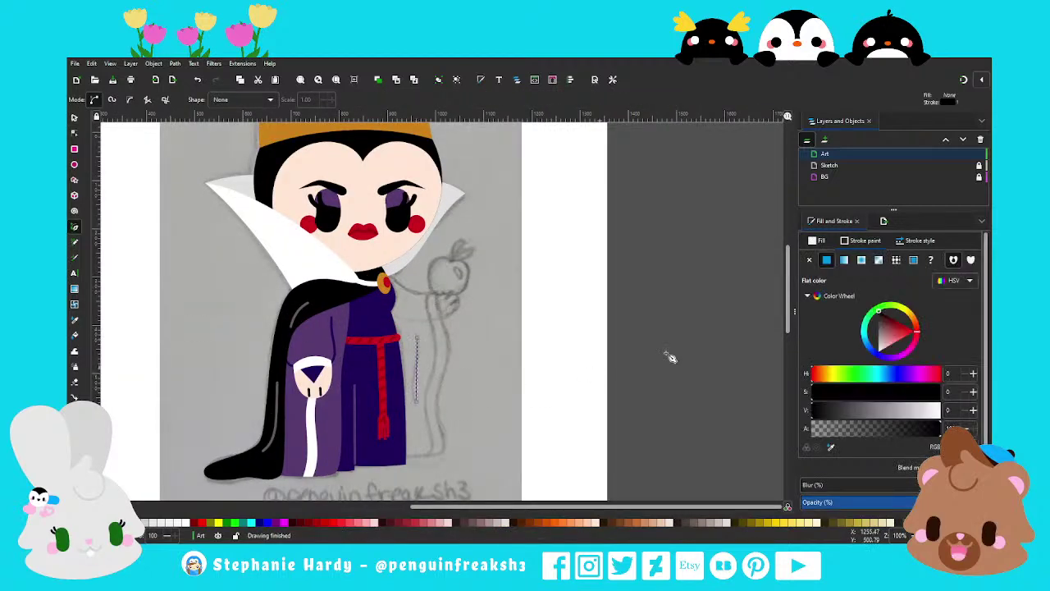
{"action": "left_click", "coordinate": [920, 240]}
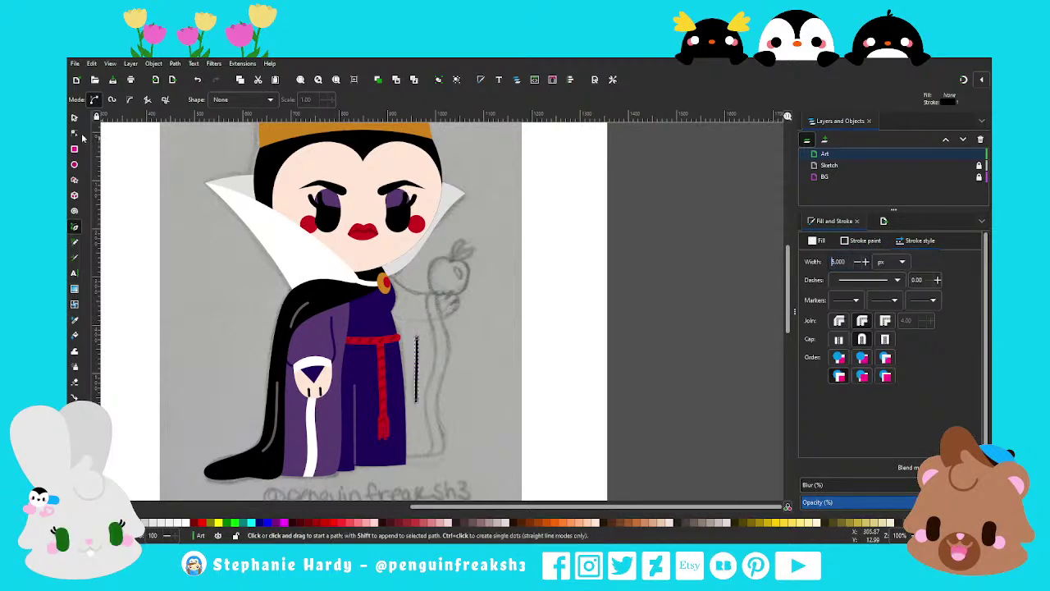
{"action": "left_click", "coordinate": [73, 132]}
{"action": "scroll", "coordinate": [439, 390], "scroll_direction": "up", "scroll_amount": 2}
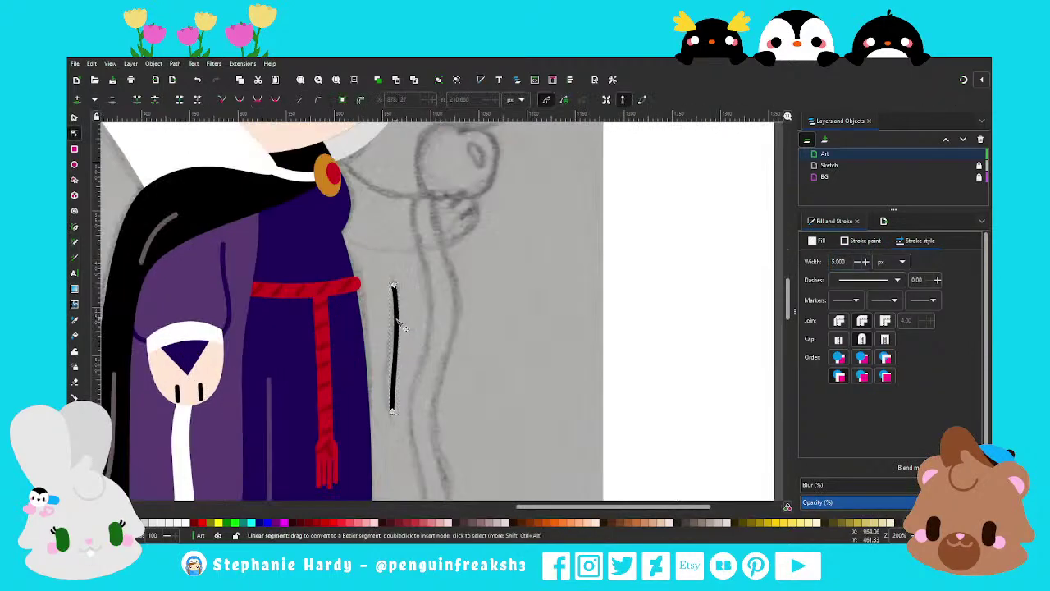
{"action": "left_click_drag", "start_coordinate": [392, 368], "coordinate": [379, 359]}
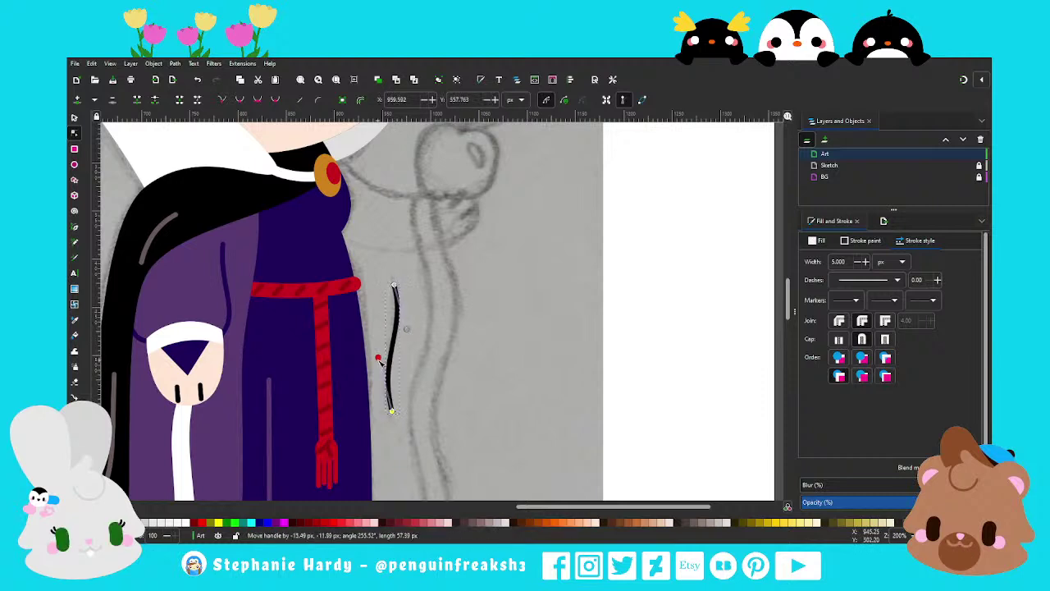
{"action": "scroll", "coordinate": [435, 345], "scroll_direction": "down", "scroll_amount": 1}
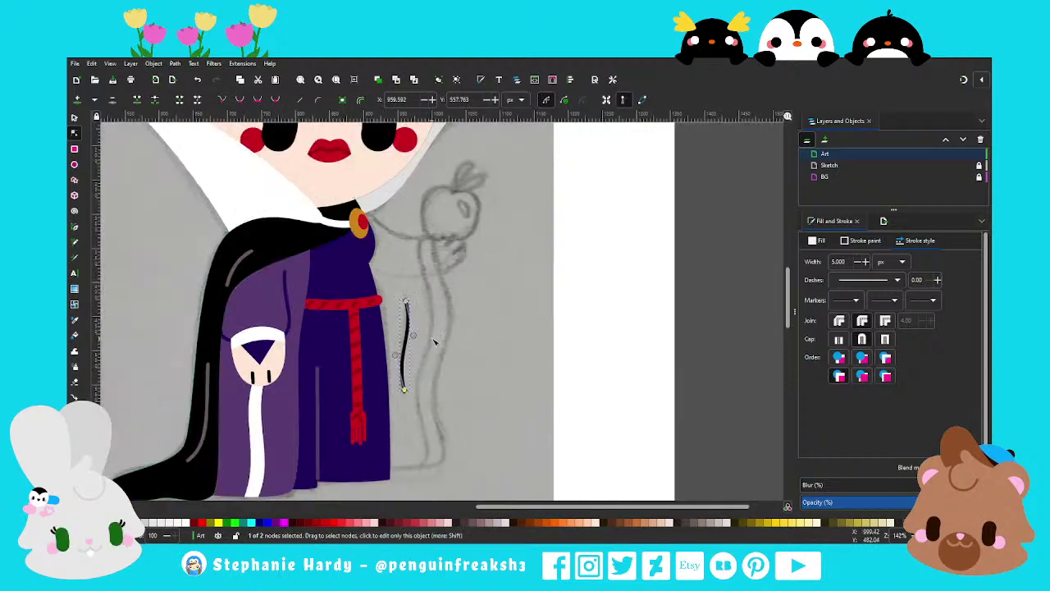
Start the sleeve outline at the brooch, adding points down the sketched arm to the robe's bottom right
{"action": "key", "text": "b"}
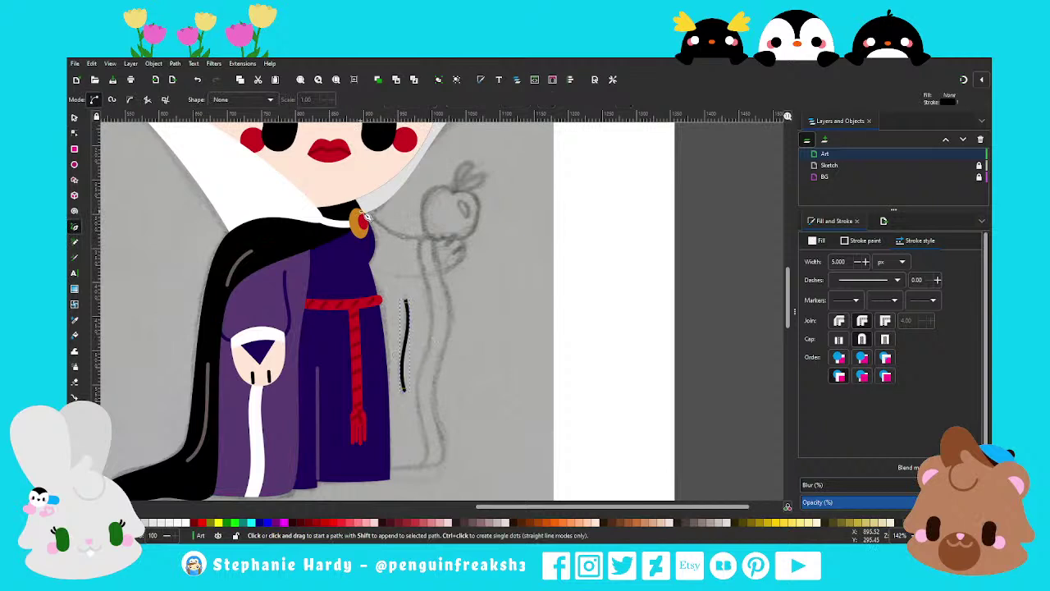
{"action": "left_click", "coordinate": [366, 216]}
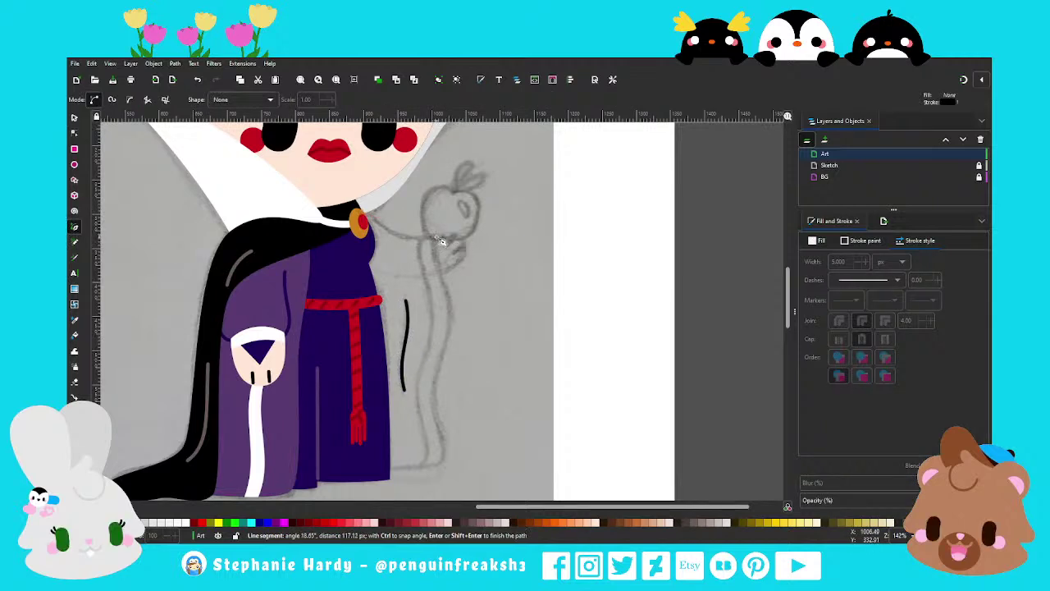
{"action": "scroll", "coordinate": [443, 349], "scroll_direction": "down", "scroll_amount": 2}
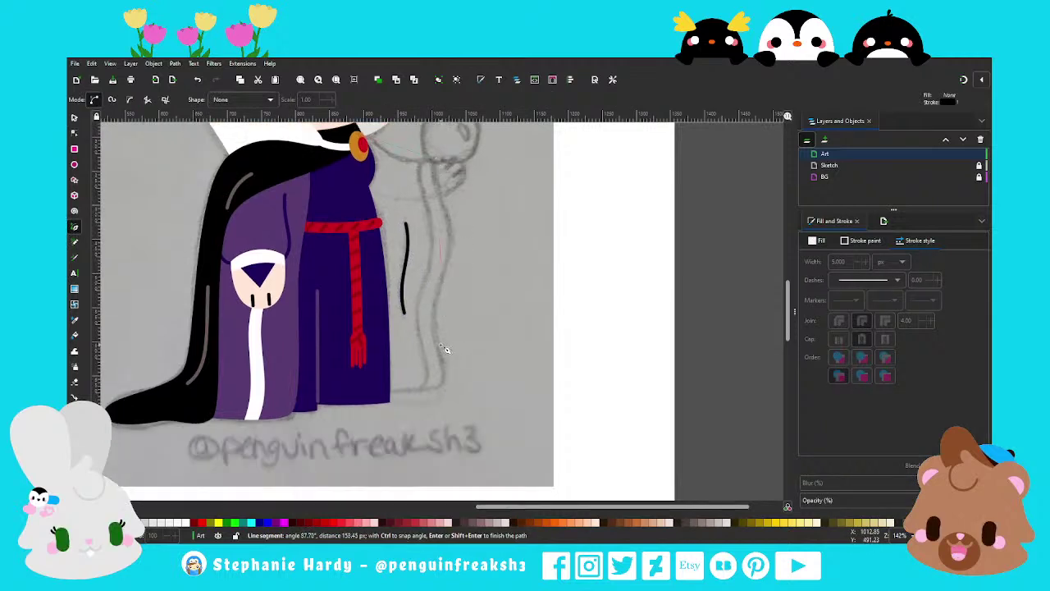
{"action": "scroll", "coordinate": [457, 351], "scroll_direction": "up", "scroll_amount": 1}
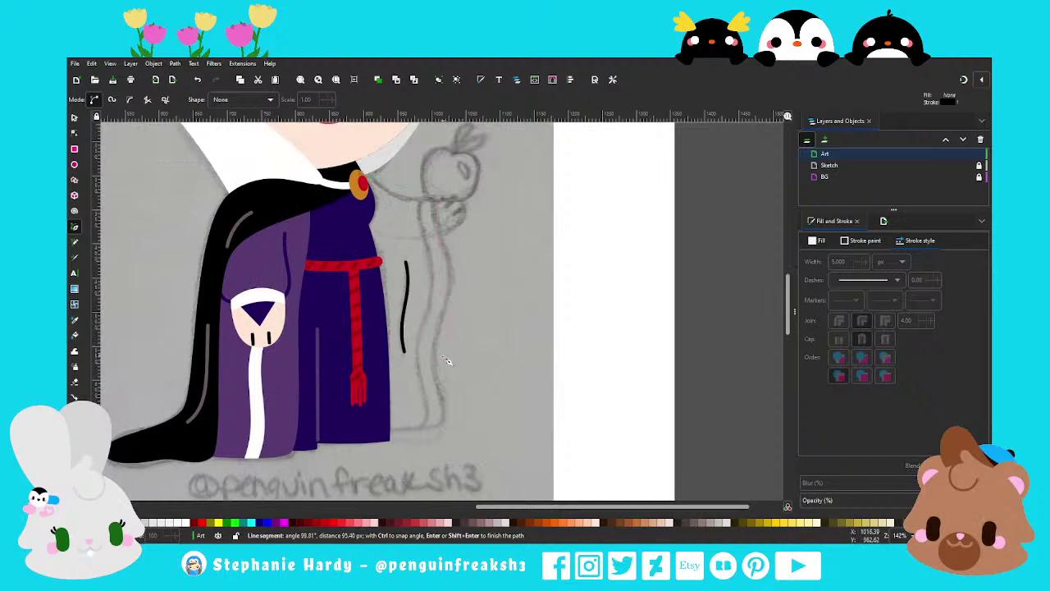
{"action": "left_click", "coordinate": [446, 349]}
{"action": "left_click", "coordinate": [449, 432]}
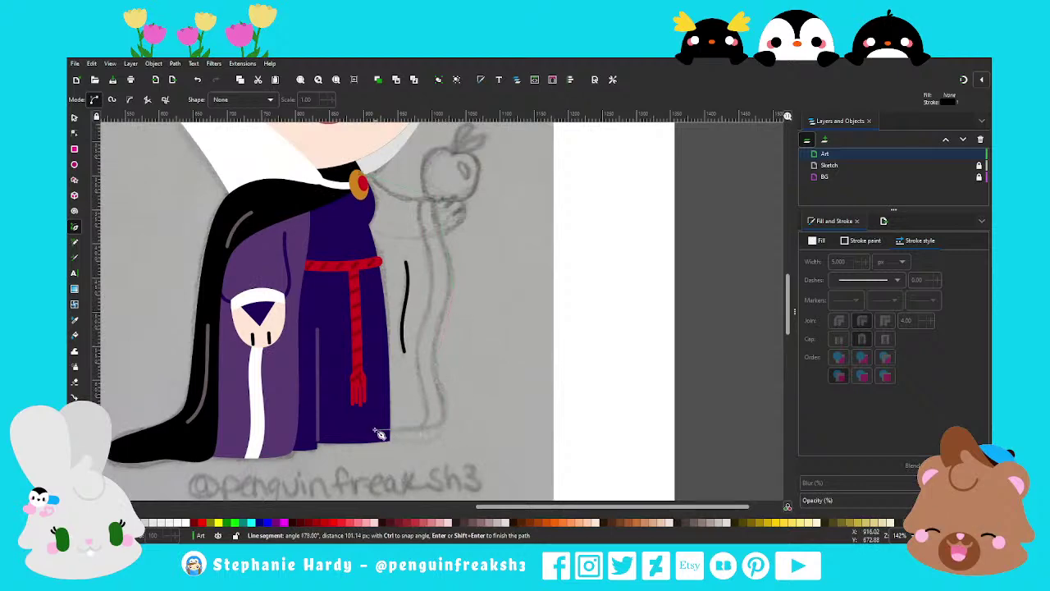
Finish the sleeve outline along the hem back to the brooch and make its side nodes smooth
{"action": "left_click", "coordinate": [376, 428]}
{"action": "left_click", "coordinate": [365, 178]}
{"action": "left_click", "coordinate": [74, 132]}
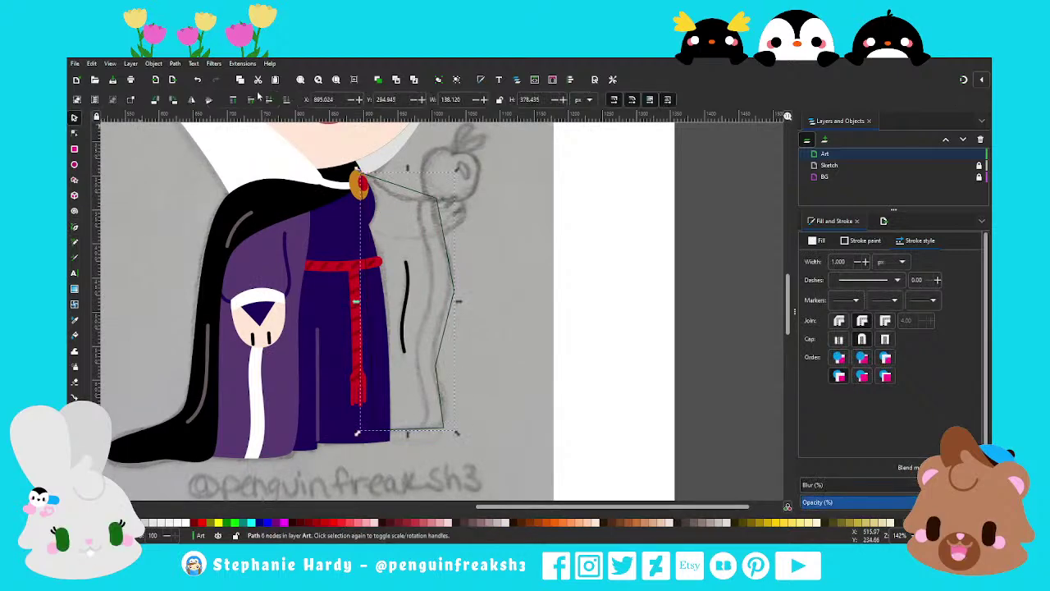
{"action": "left_click_drag", "start_coordinate": [512, 400], "coordinate": [425, 279]}
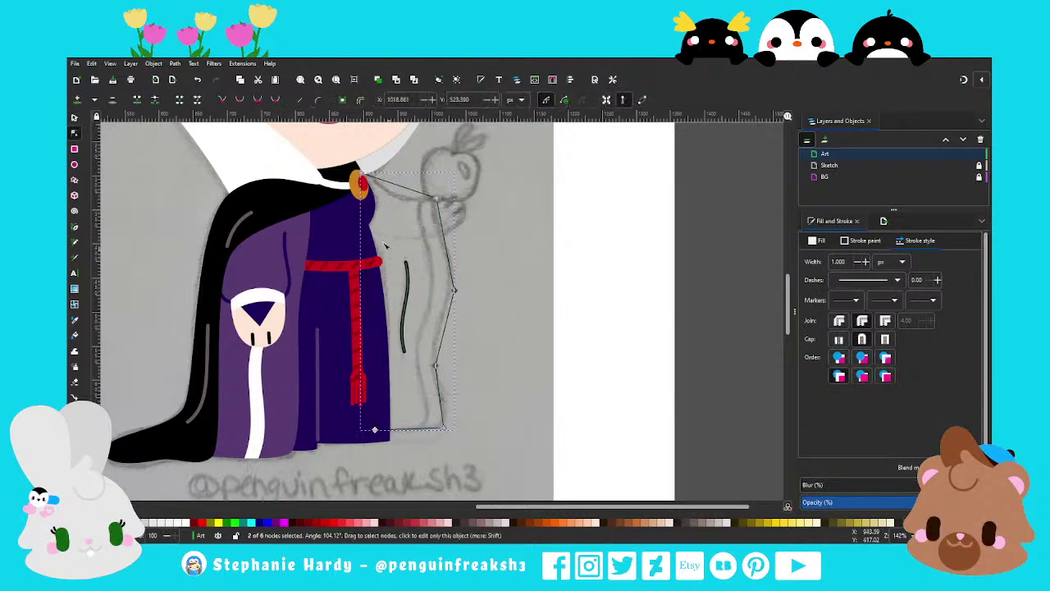
{"action": "key", "text": "shift+s"}
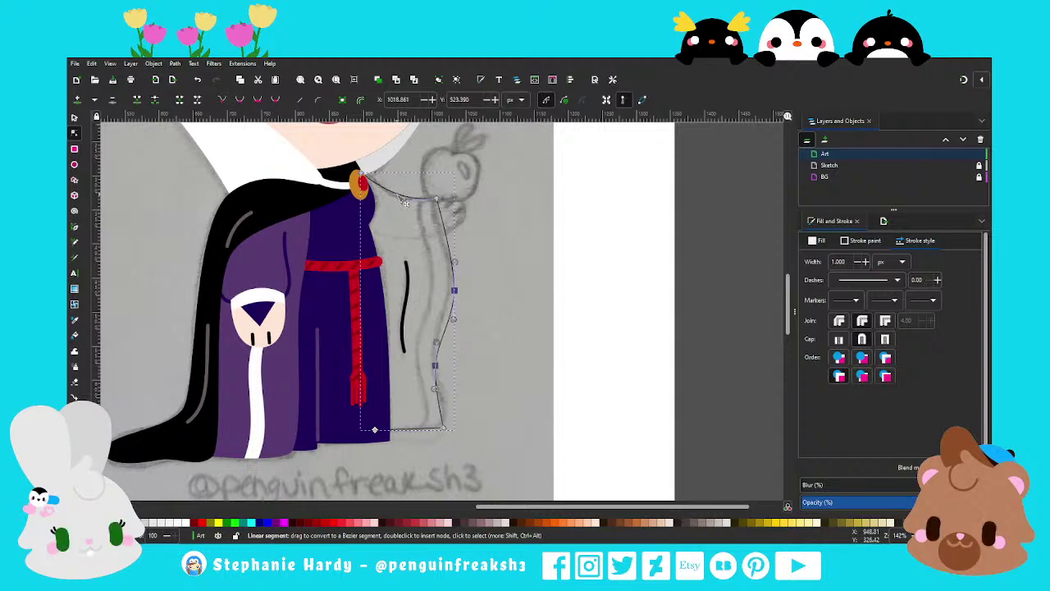
Drag the side and bottom nodes so the sleeve's curve follows the sketched arm
{"action": "left_click_drag", "start_coordinate": [455, 291], "coordinate": [448, 284]}
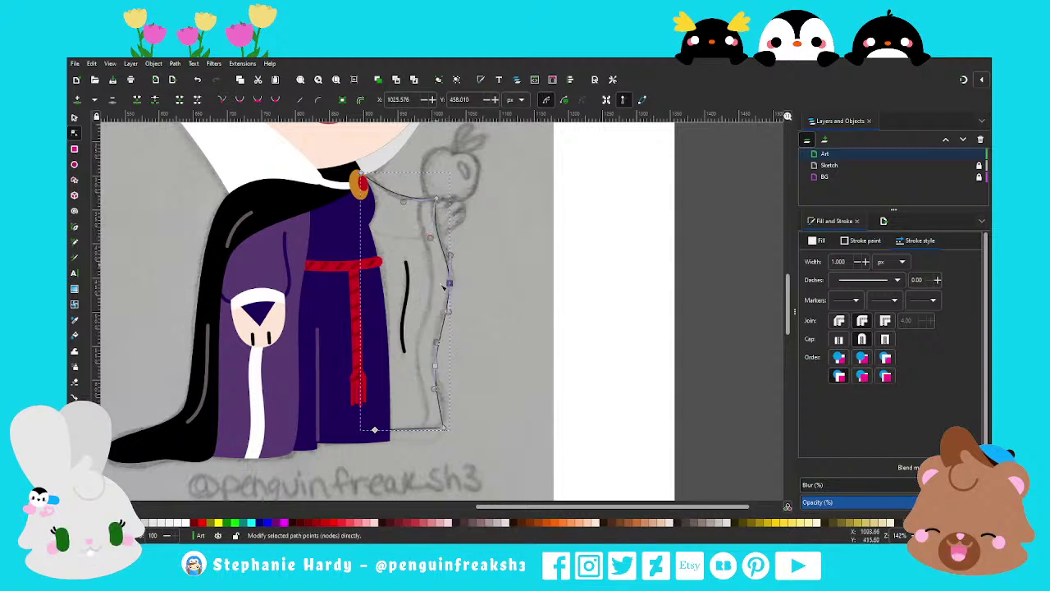
{"action": "left_click", "coordinate": [444, 423]}
{"action": "left_click_drag", "start_coordinate": [447, 421], "coordinate": [441, 361]}
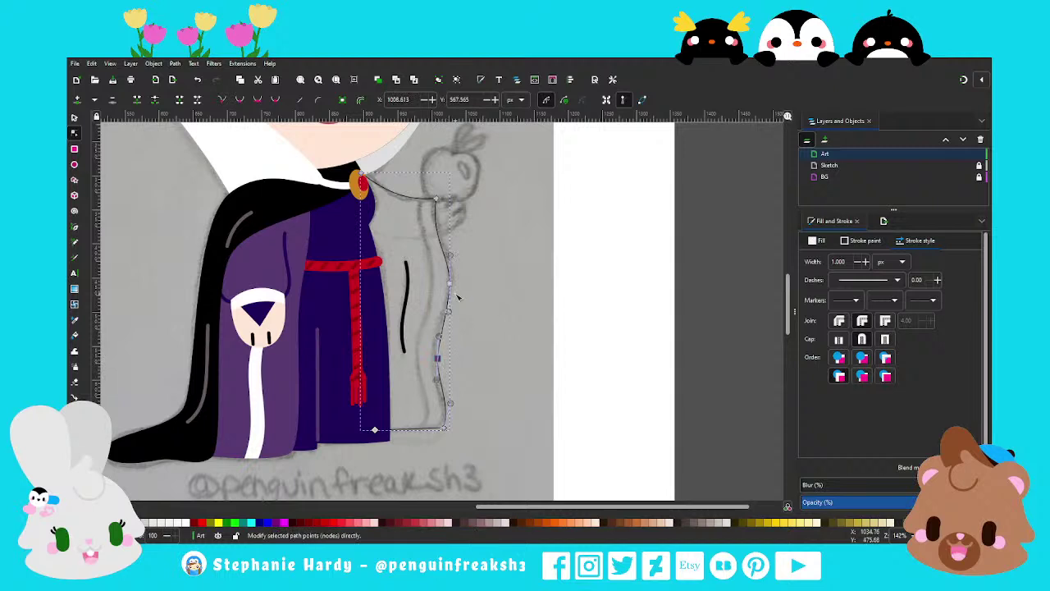
{"action": "left_click_drag", "start_coordinate": [450, 283], "coordinate": [446, 283]}
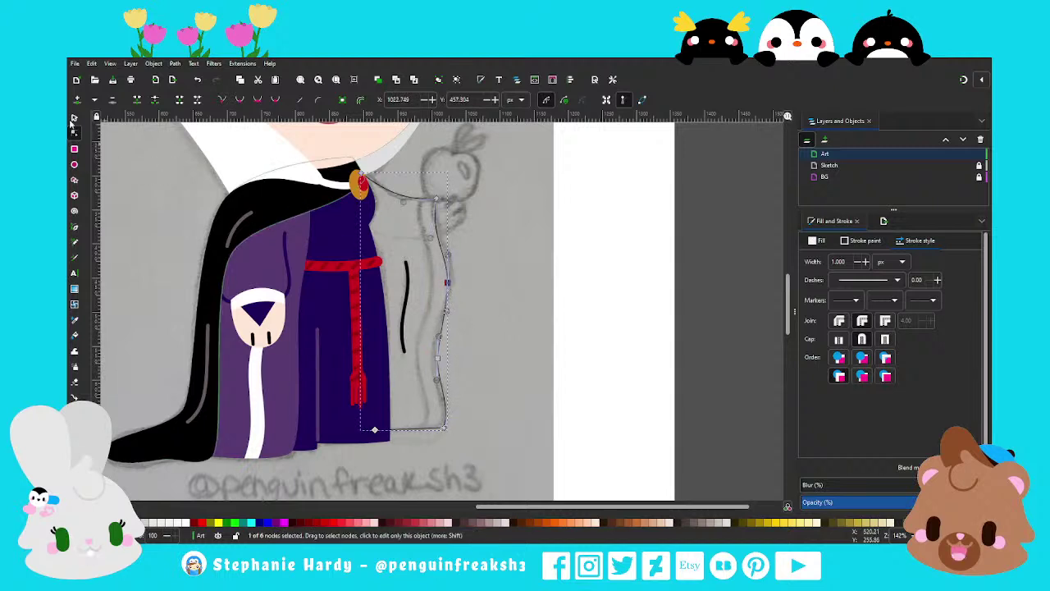
{"action": "key", "text": "s"}
{"action": "key", "text": "Escape"}
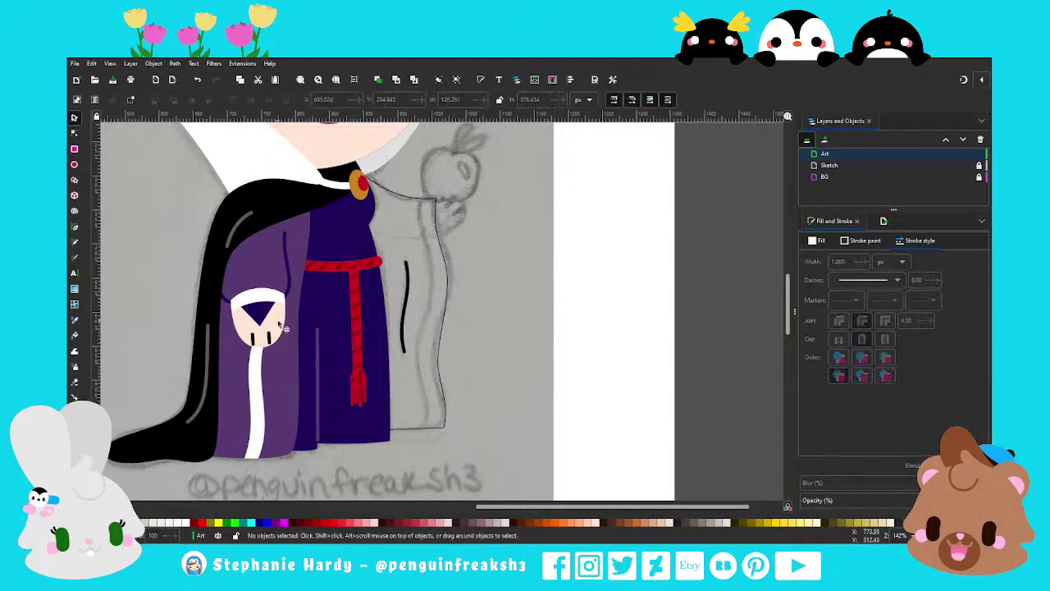
Duplicate the left sleeve's peach hand, move the copy onto the sketched hand and tilt it slightly
{"action": "left_click", "coordinate": [282, 331]}
{"action": "left_click", "coordinate": [378, 78]}
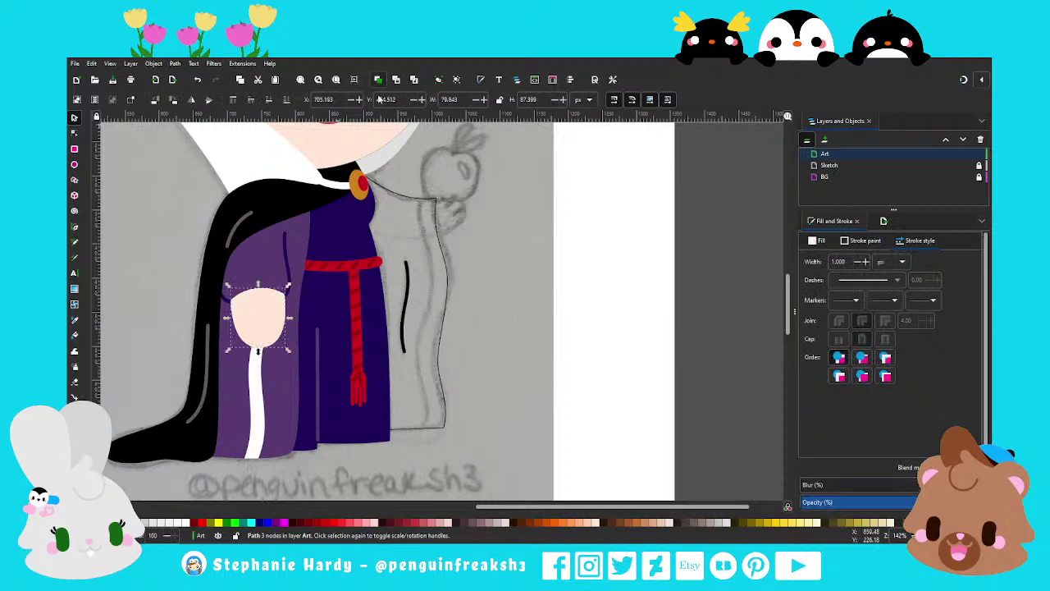
{"action": "left_click_drag", "start_coordinate": [270, 311], "coordinate": [449, 220]}
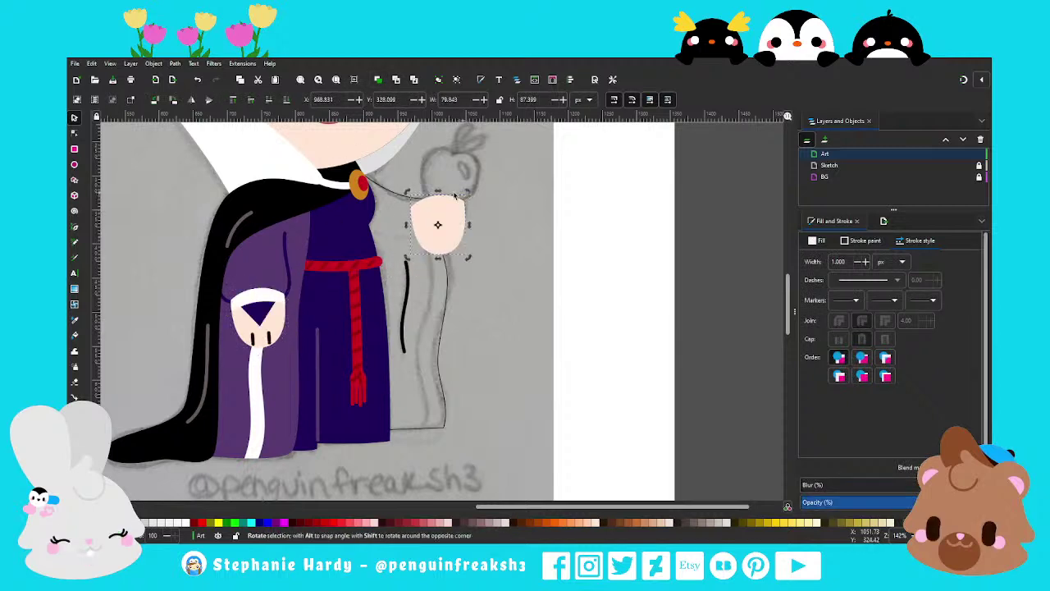
{"action": "left_click", "coordinate": [286, 101]}
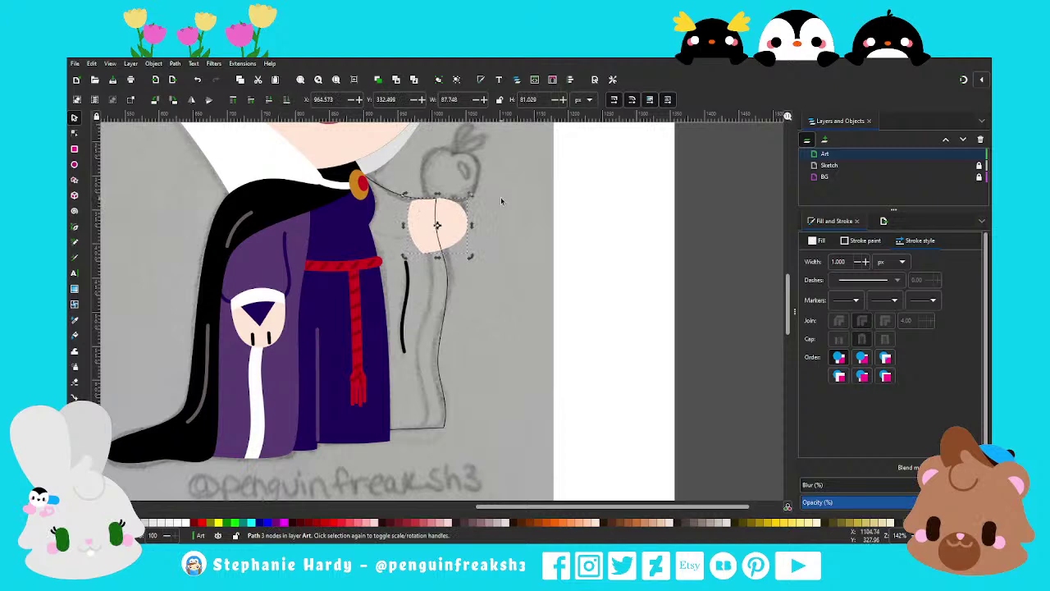
{"action": "left_click_drag", "start_coordinate": [469, 196], "coordinate": [469, 225]}
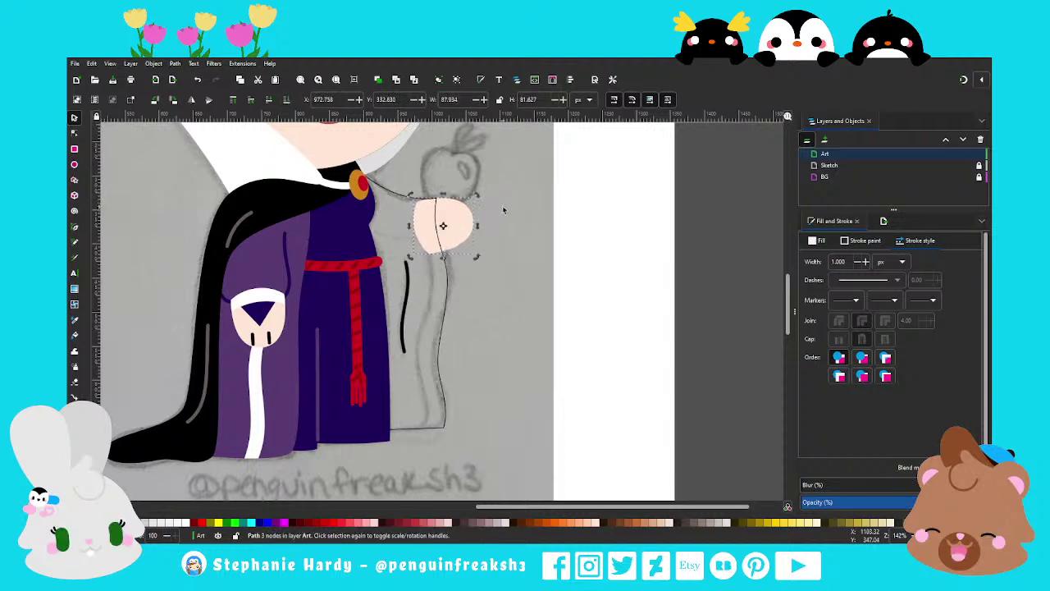
{"action": "left_click", "coordinate": [474, 257]}
{"action": "scroll", "coordinate": [473, 257], "scroll_direction": "down", "scroll_amount": 1}
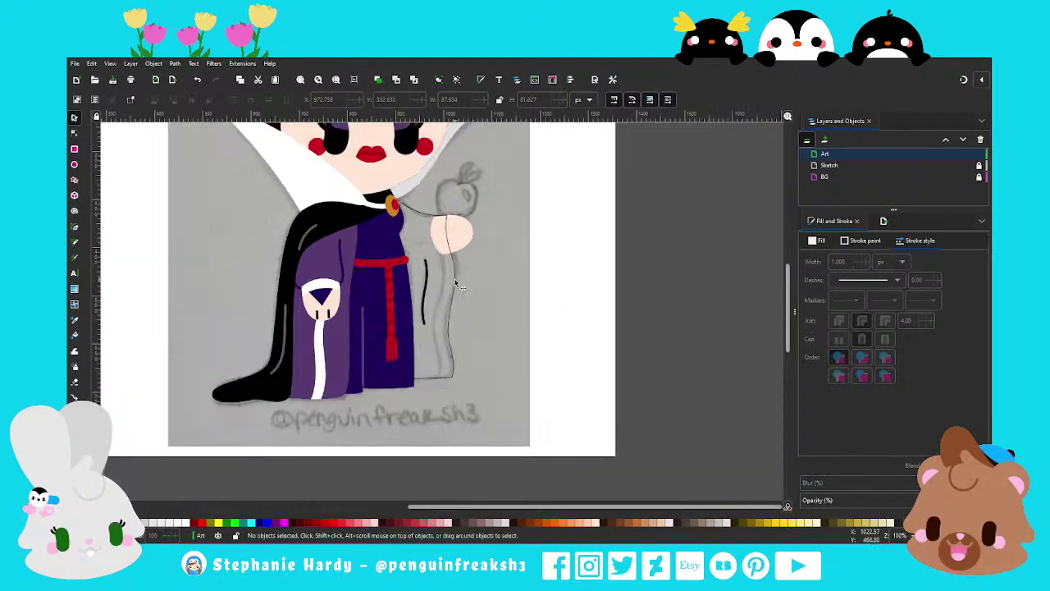
Shift the sleeve outline slightly left and adjust its top curve and bottom node
{"action": "left_click", "coordinate": [458, 284]}
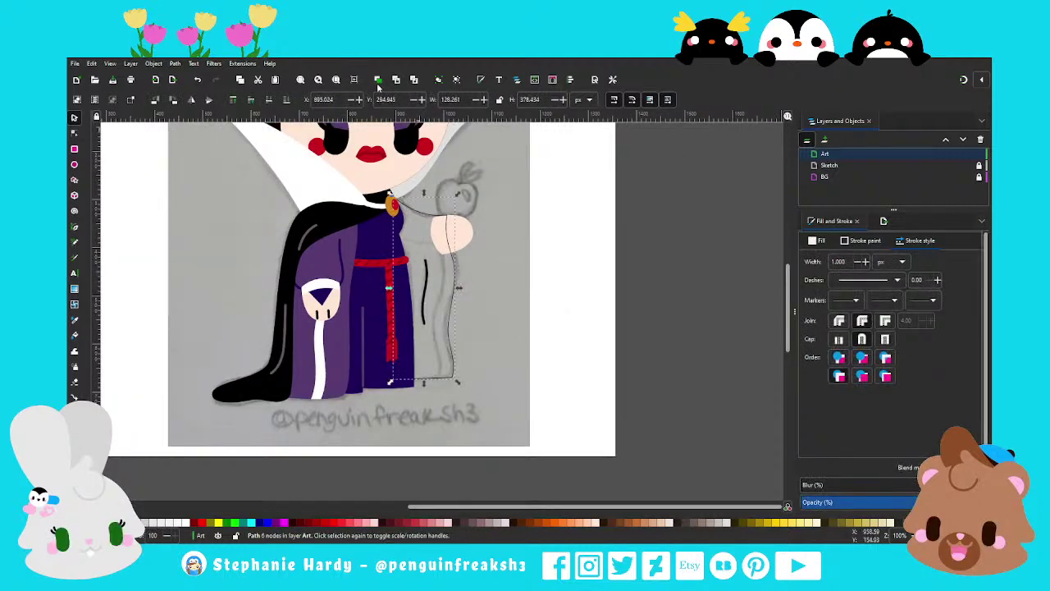
{"action": "left_click_drag", "start_coordinate": [461, 279], "coordinate": [446, 280]}
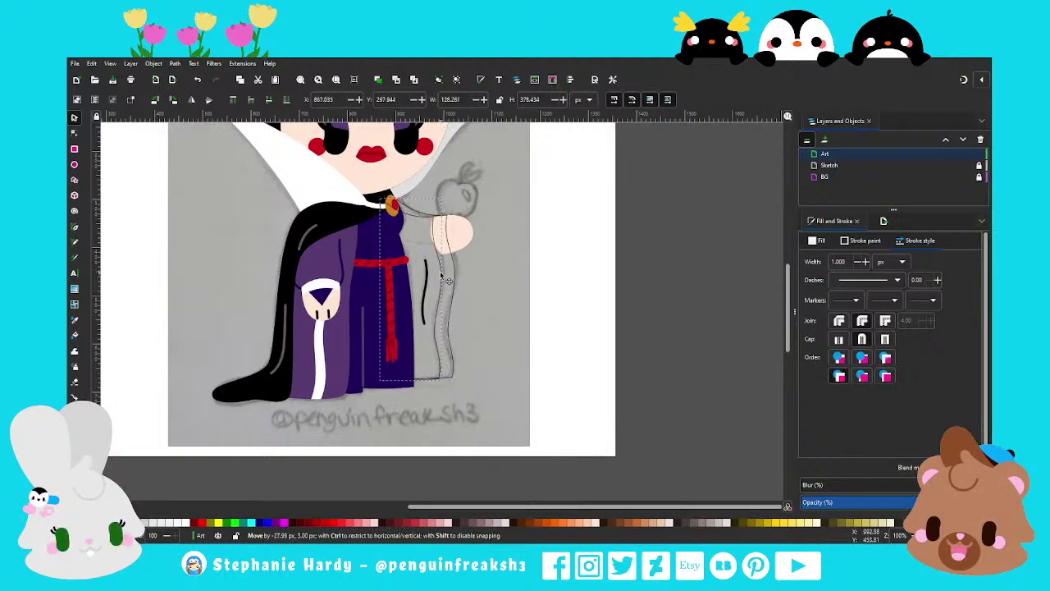
{"action": "key", "text": "n"}
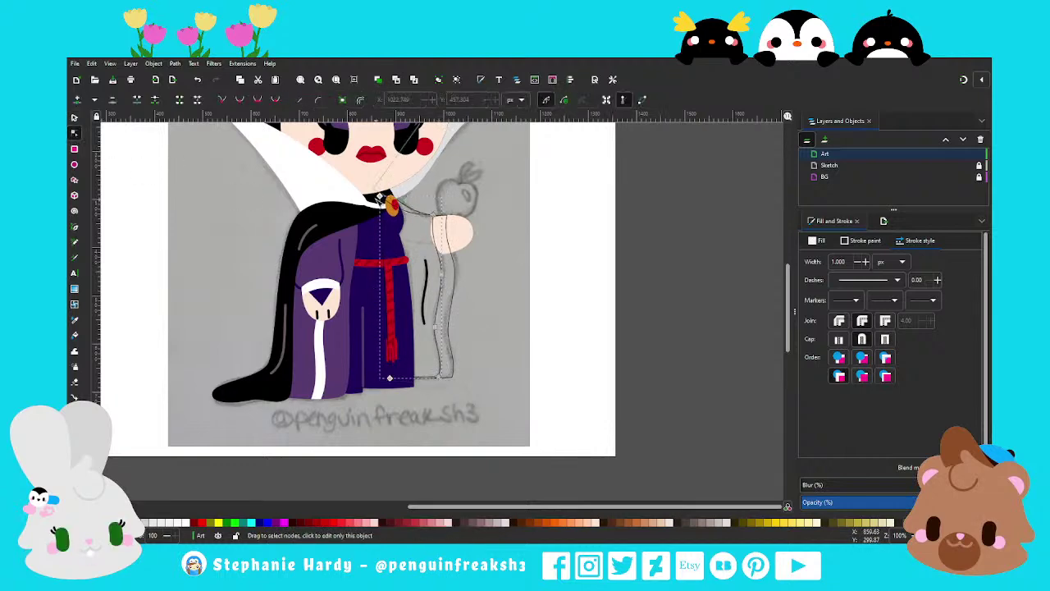
{"action": "left_click", "coordinate": [378, 179]}
{"action": "left_click_drag", "start_coordinate": [409, 223], "coordinate": [413, 211]}
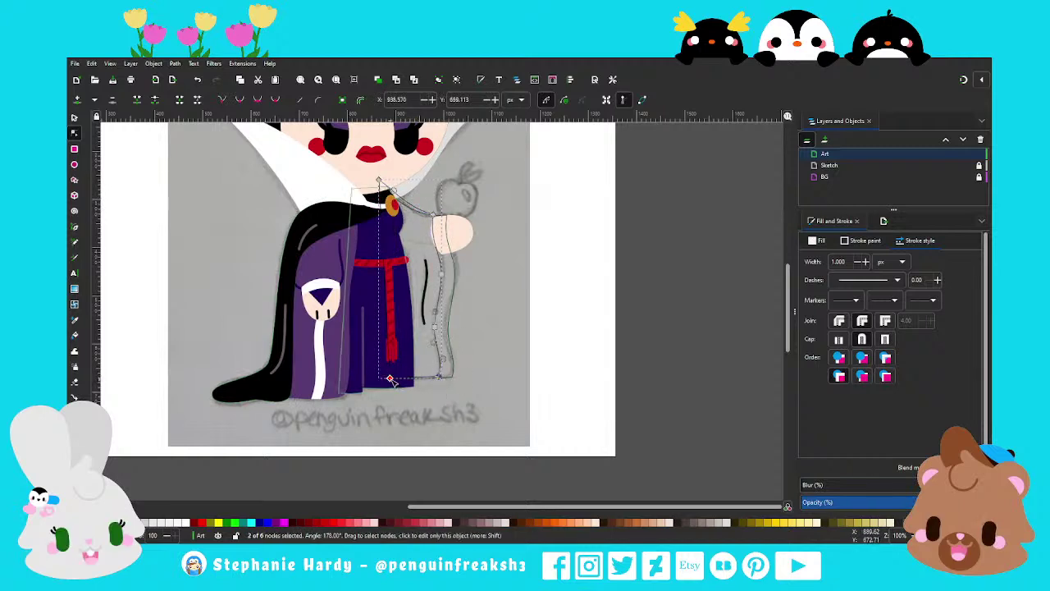
{"action": "left_click_drag", "start_coordinate": [390, 378], "coordinate": [390, 383]}
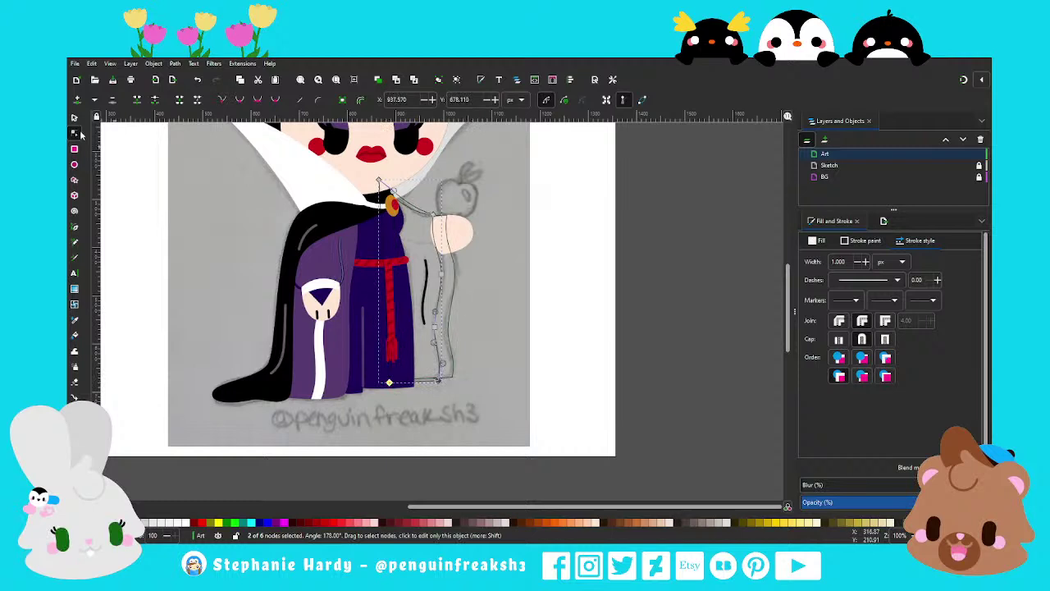
{"action": "key", "text": "s"}
Give the sleeve outline a flat fill, trying light purple before settling on white
{"action": "left_click", "coordinate": [463, 283]}
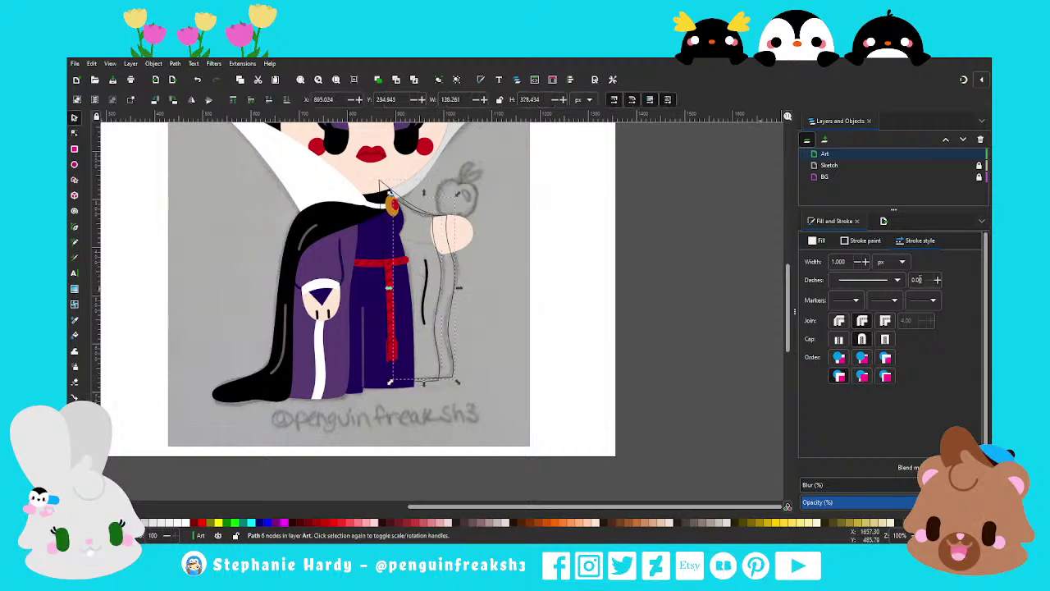
{"action": "left_click", "coordinate": [816, 240]}
{"action": "left_click", "coordinate": [809, 260]}
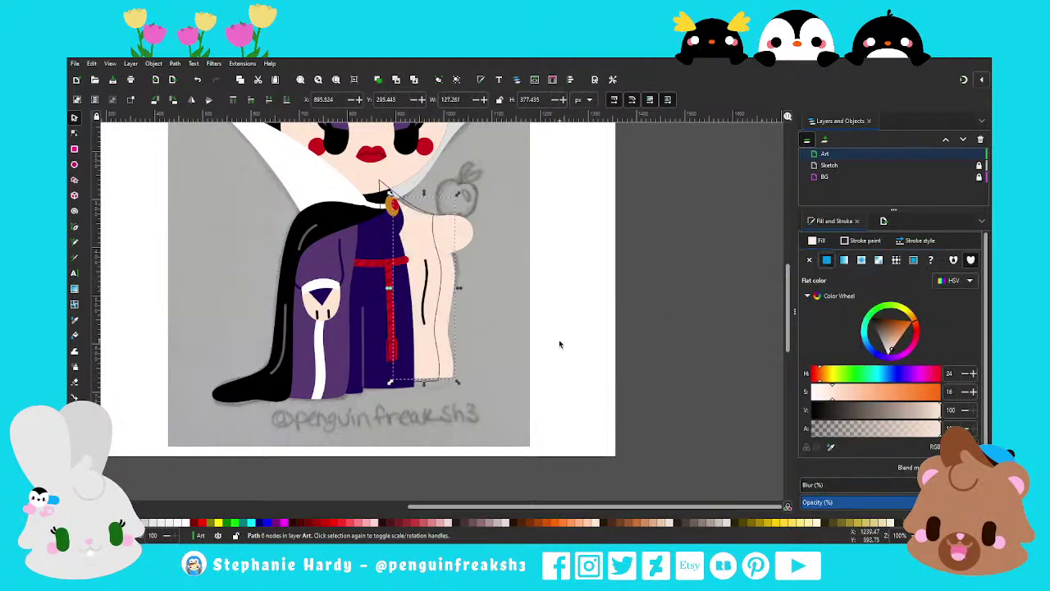
{"action": "left_click", "coordinate": [830, 451]}
{"action": "left_click", "coordinate": [320, 375]}
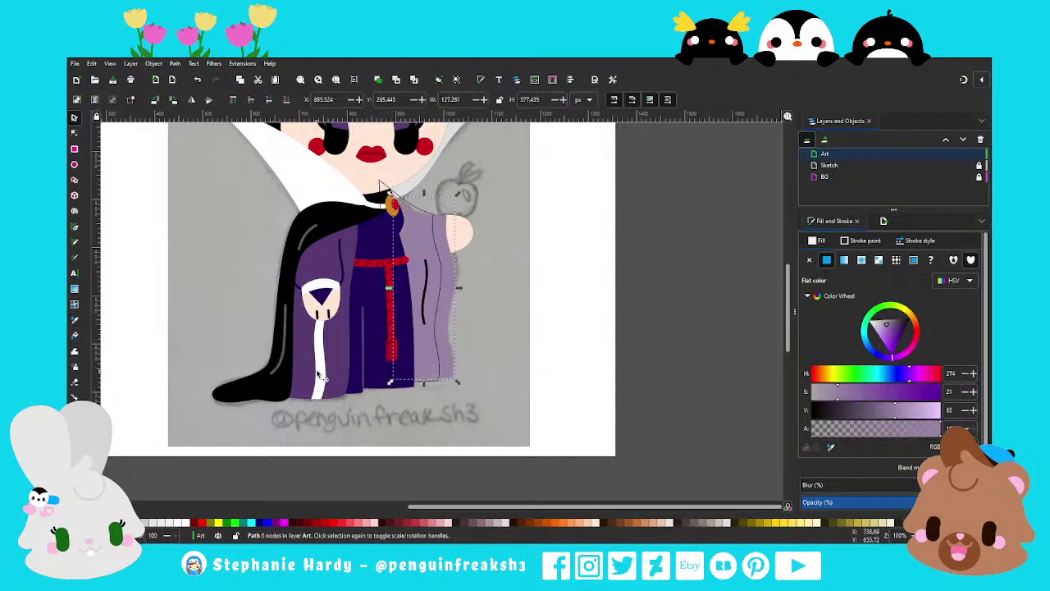
{"action": "left_click", "coordinate": [172, 522]}
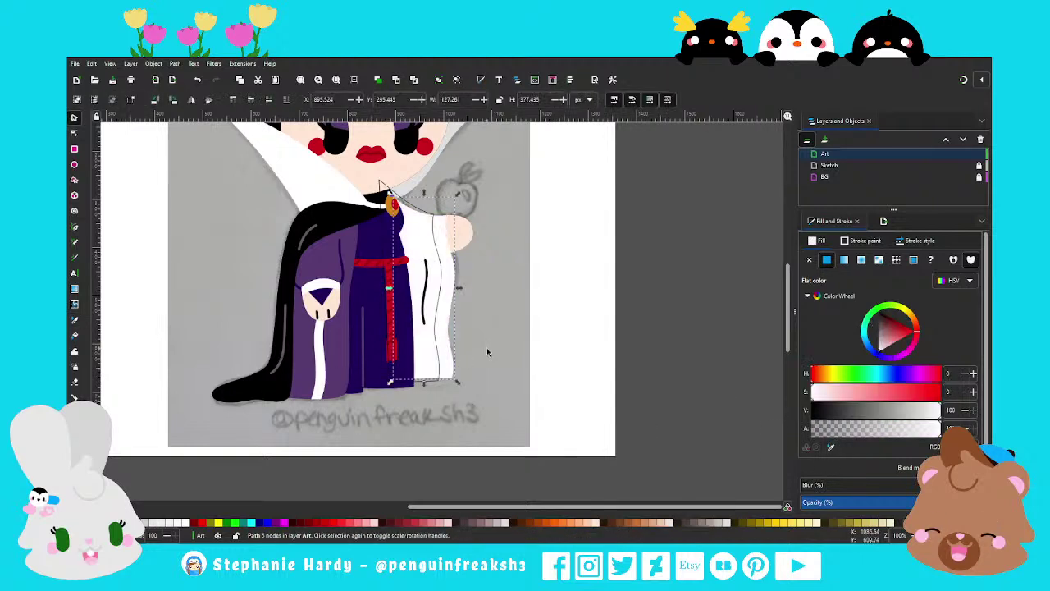
{"action": "key", "text": "Escape"}
Fill the robe panel with the robe's sampled purple and restack it against the white edge strip
{"action": "left_click", "coordinate": [444, 255]}
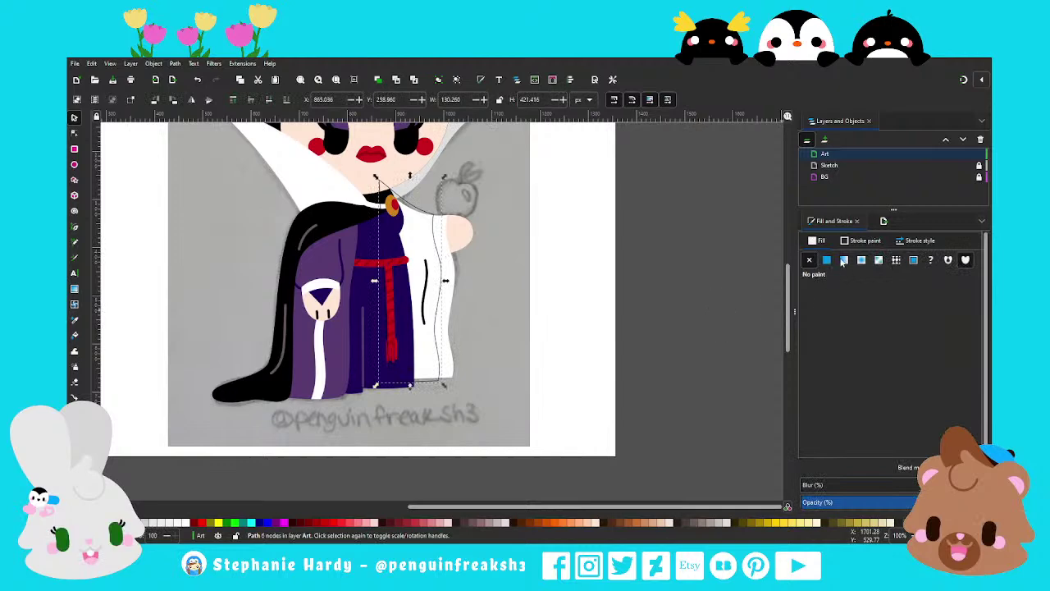
{"action": "left_click", "coordinate": [826, 260]}
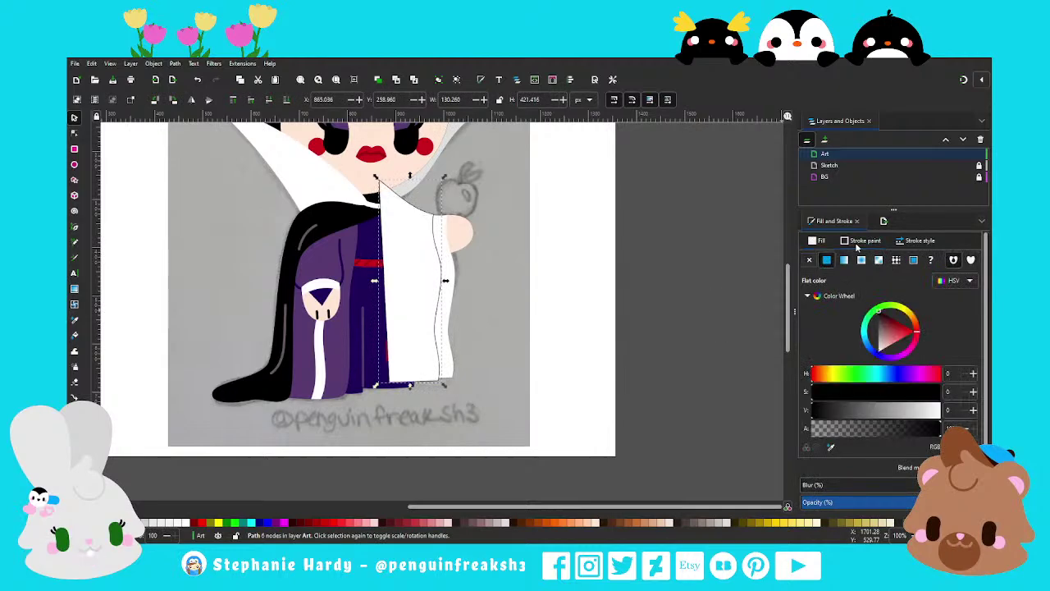
{"action": "left_click", "coordinate": [830, 448]}
{"action": "left_click", "coordinate": [351, 351]}
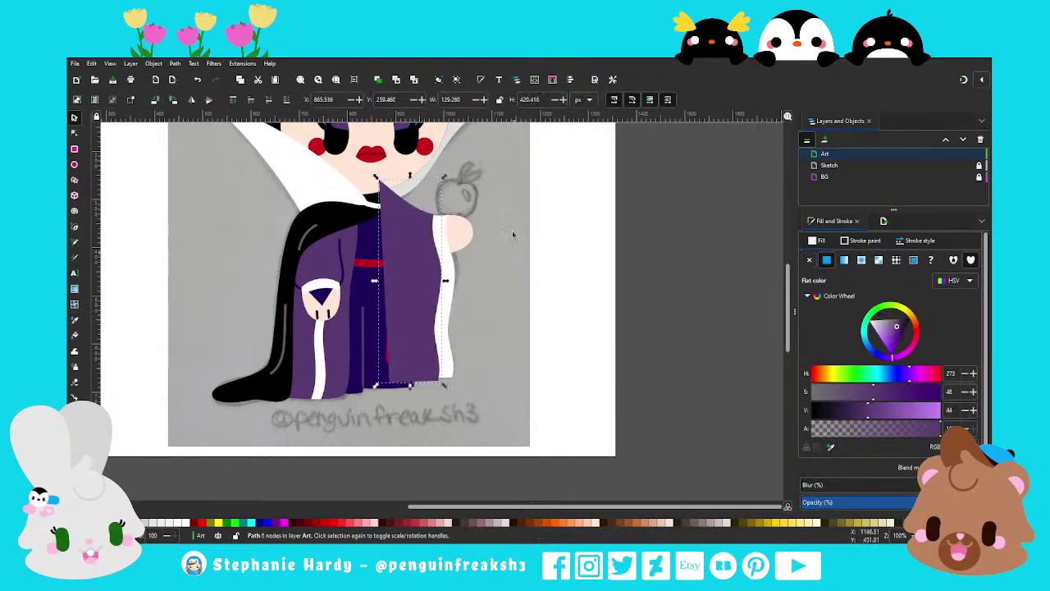
{"action": "left_click", "coordinate": [458, 271]}
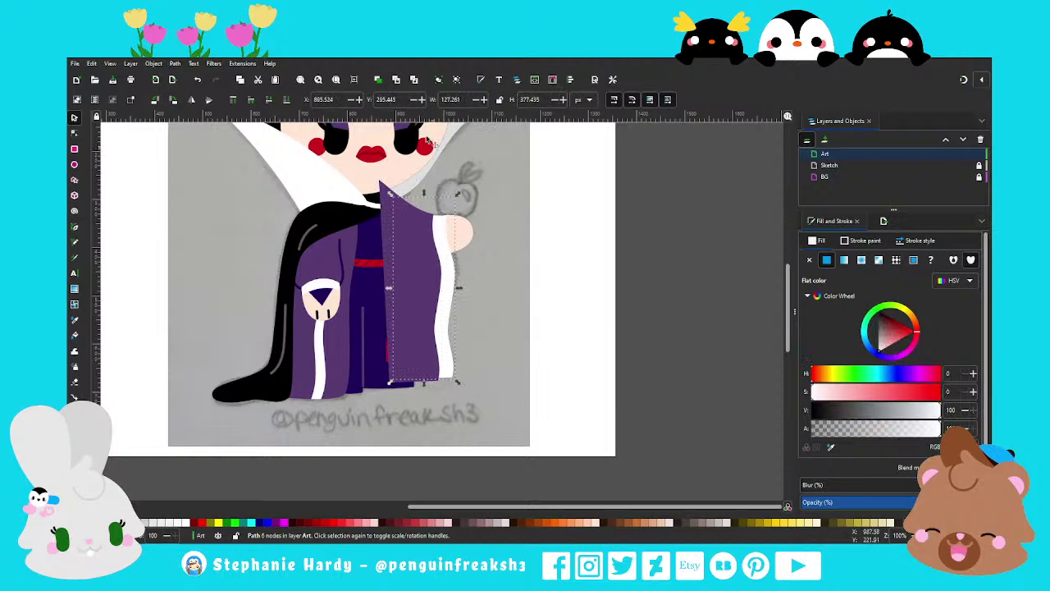
{"action": "left_click", "coordinate": [378, 80]}
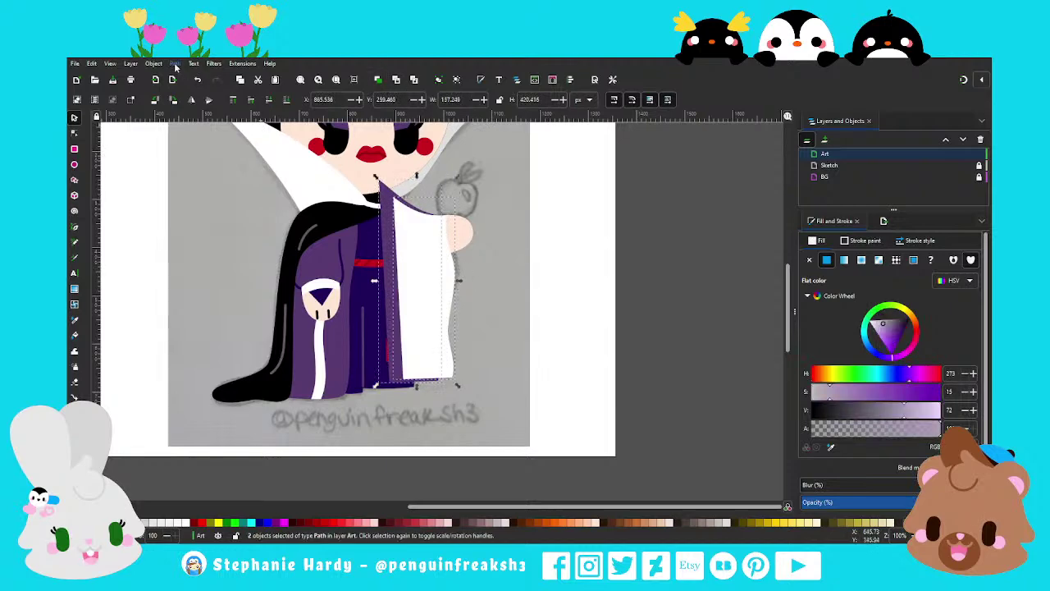
{"action": "left_click", "coordinate": [269, 100]}
{"action": "left_click", "coordinate": [252, 100]}
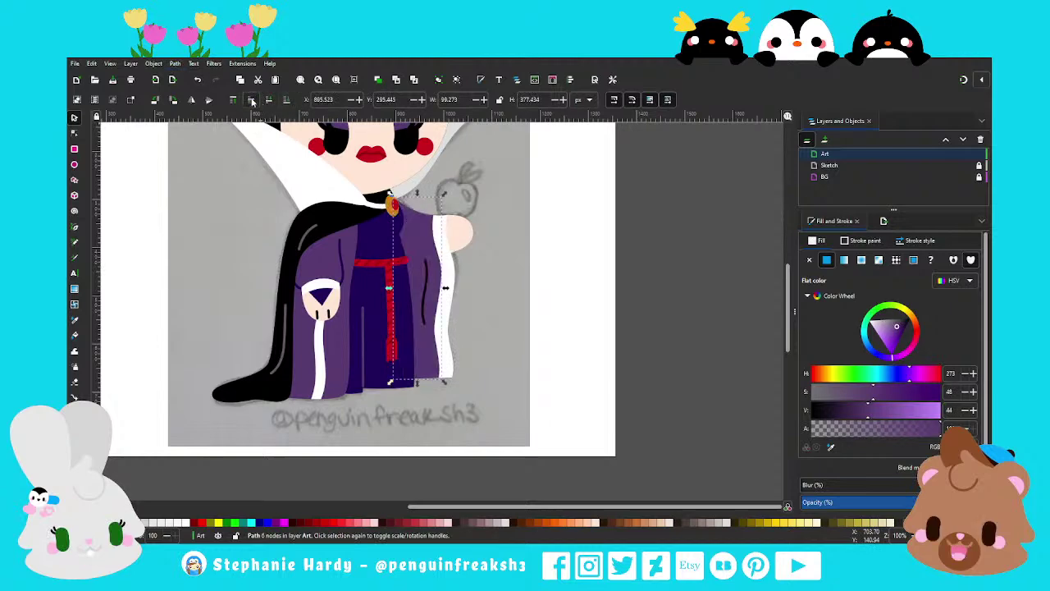
{"action": "left_click", "coordinate": [484, 320]}
Give the thin fold line on the right robe panel a flat dark fill
{"action": "scroll", "coordinate": [487, 315], "scroll_direction": "down", "scroll_amount": 1}
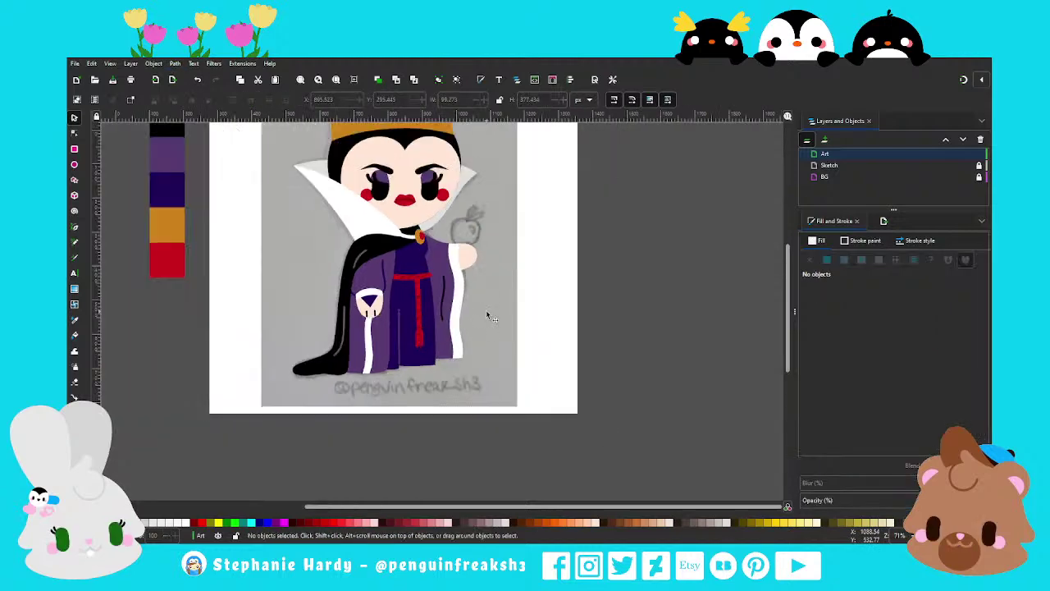
{"action": "left_click", "coordinate": [448, 297]}
{"action": "left_click", "coordinate": [827, 260]}
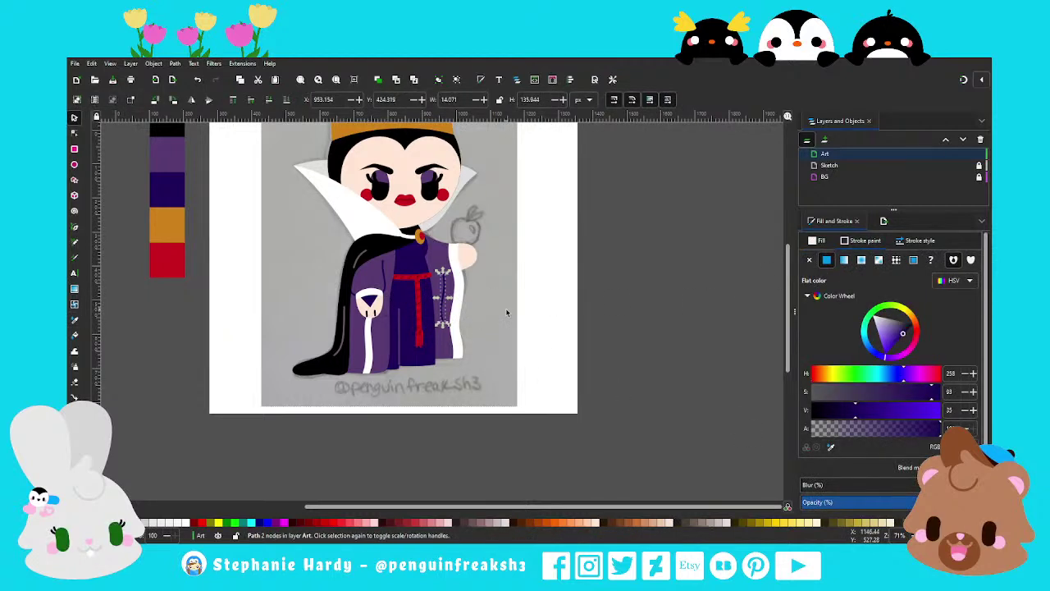
{"action": "left_click", "coordinate": [492, 293]}
{"action": "scroll", "coordinate": [493, 293], "scroll_direction": "up", "scroll_amount": 1}
{"action": "scroll", "coordinate": [455, 275], "scroll_direction": "up", "scroll_amount": 1}
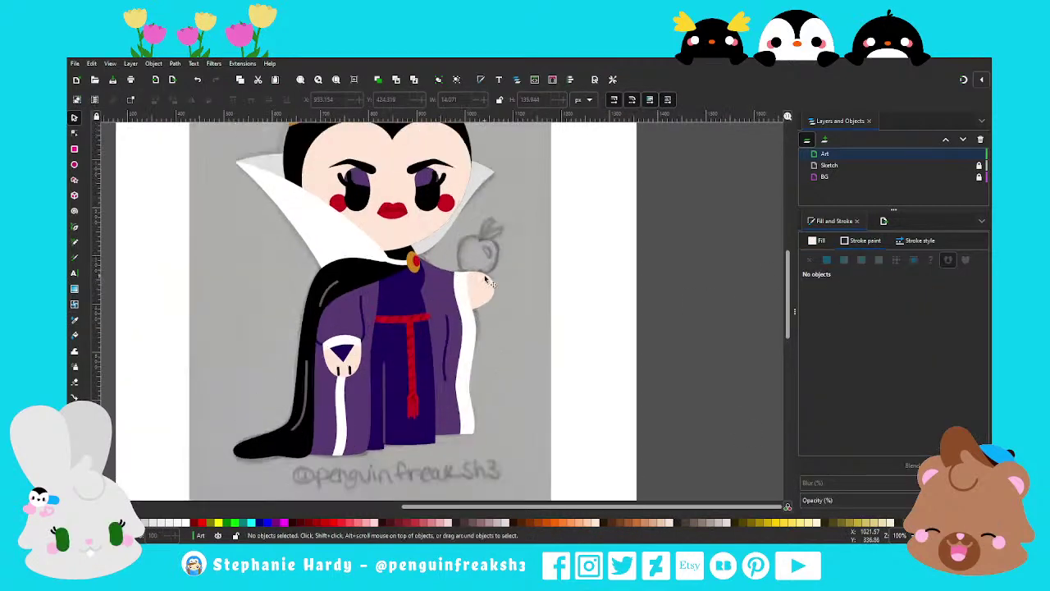
{"action": "scroll", "coordinate": [442, 283], "scroll_direction": "up", "scroll_amount": 1}
{"action": "scroll", "coordinate": [404, 271], "scroll_direction": "up", "scroll_amount": 1}
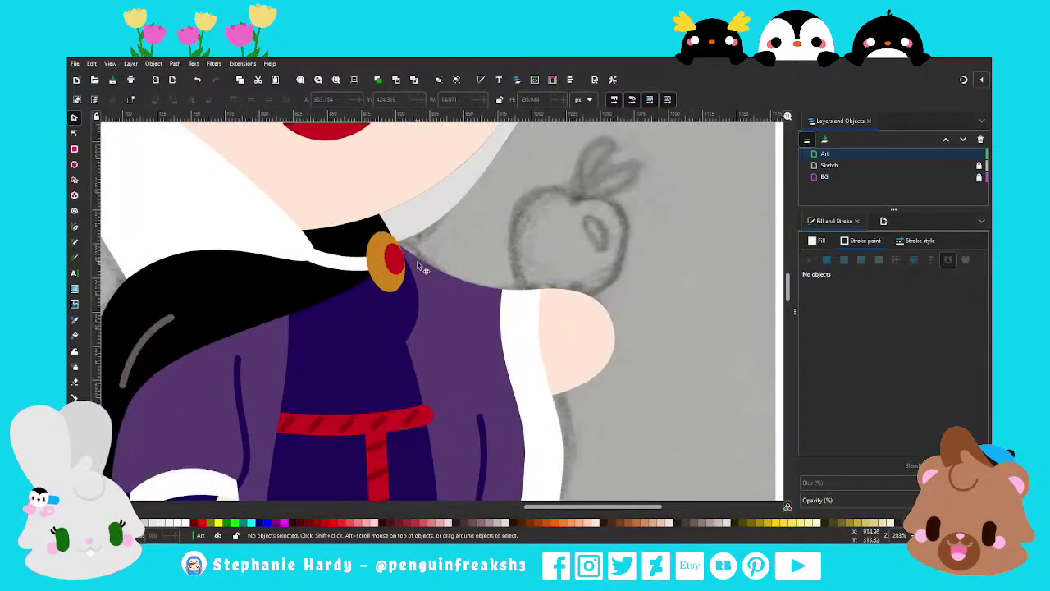
{"action": "scroll", "coordinate": [420, 269], "scroll_direction": "down", "scroll_amount": 2}
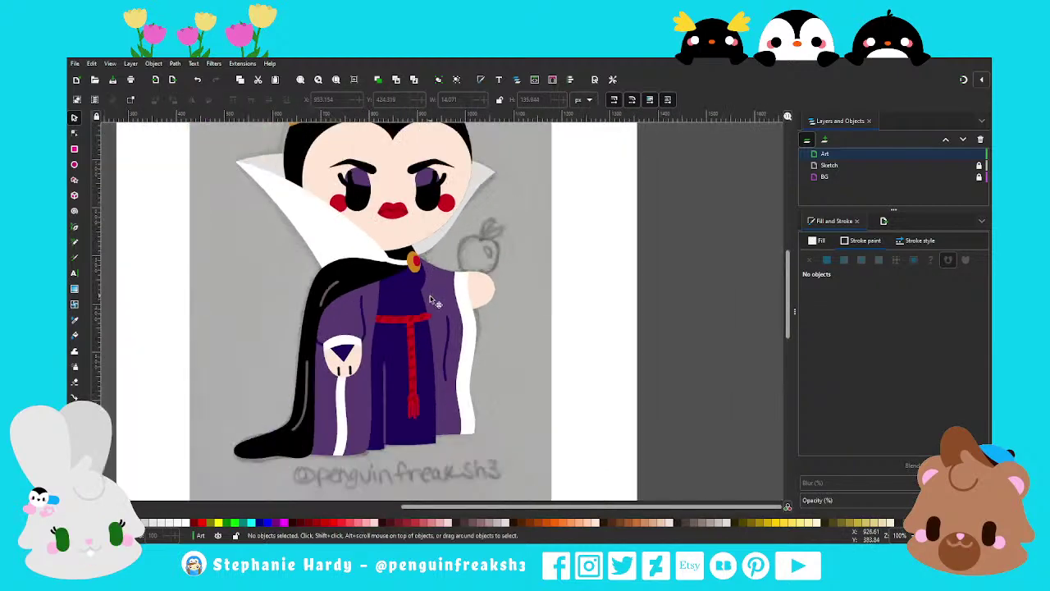
Check the two cloak-edge lines, then save the drawing as the_evil_queen_snow_white.svg
{"action": "left_click", "coordinate": [332, 293]}
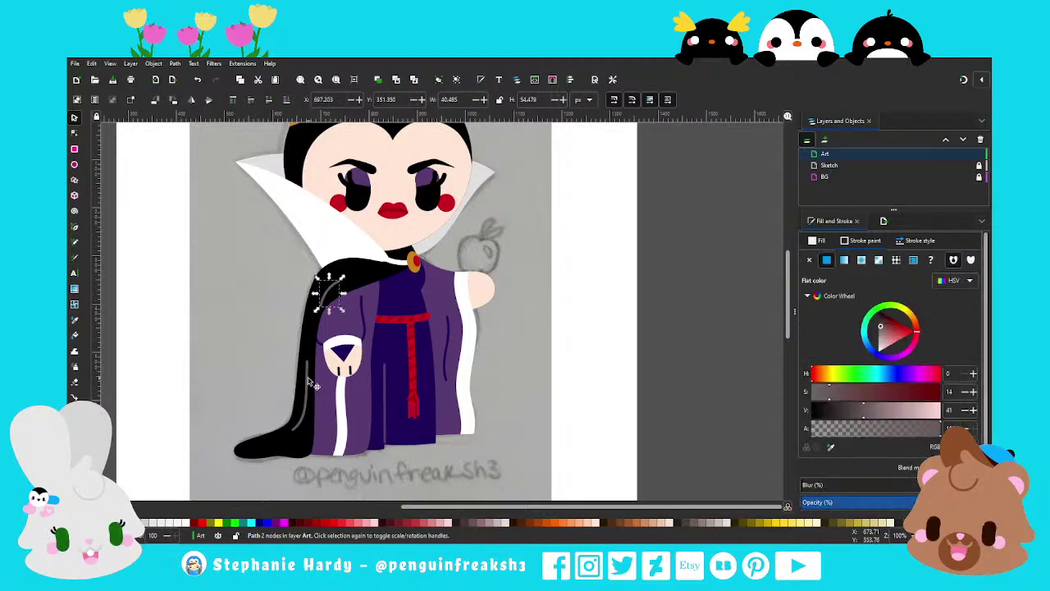
{"action": "left_click", "coordinate": [307, 379], "text": "shift"}
{"action": "key", "text": "Escape"}
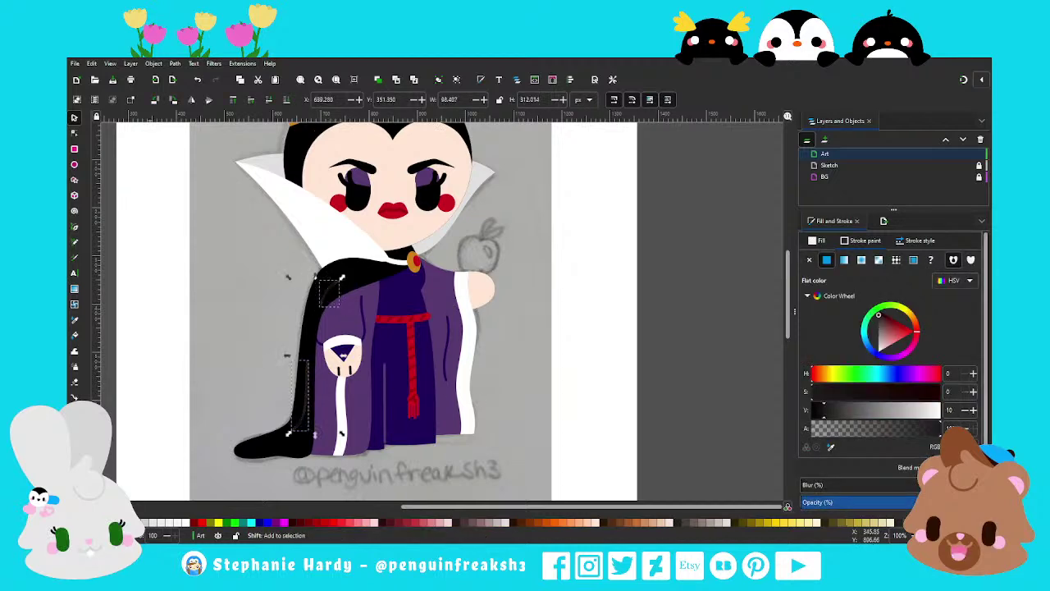
{"action": "scroll", "coordinate": [385, 361], "scroll_direction": "down", "scroll_amount": 1}
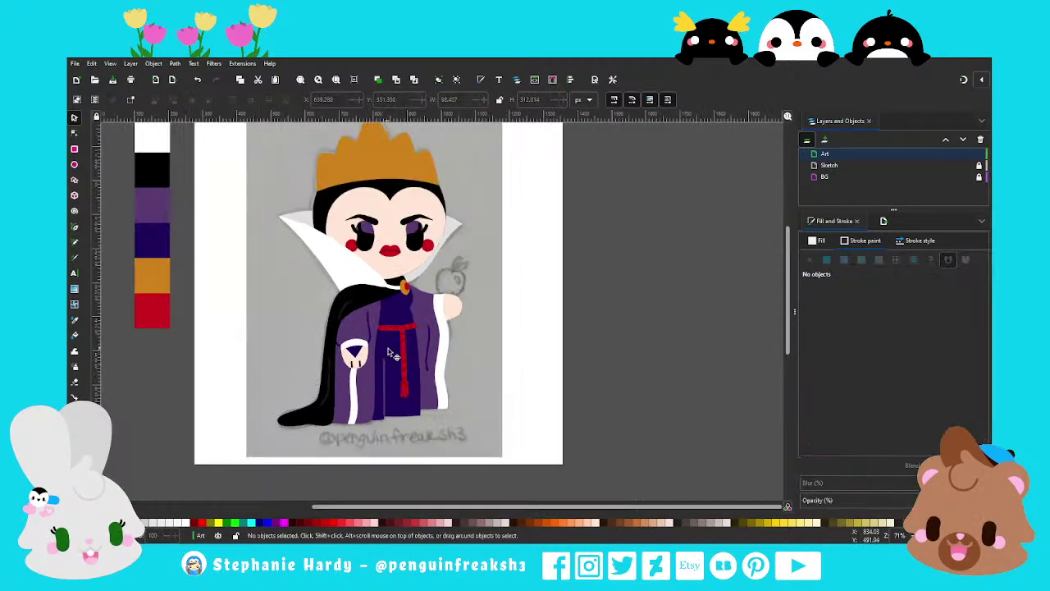
{"action": "key", "text": "ctrl+s"}
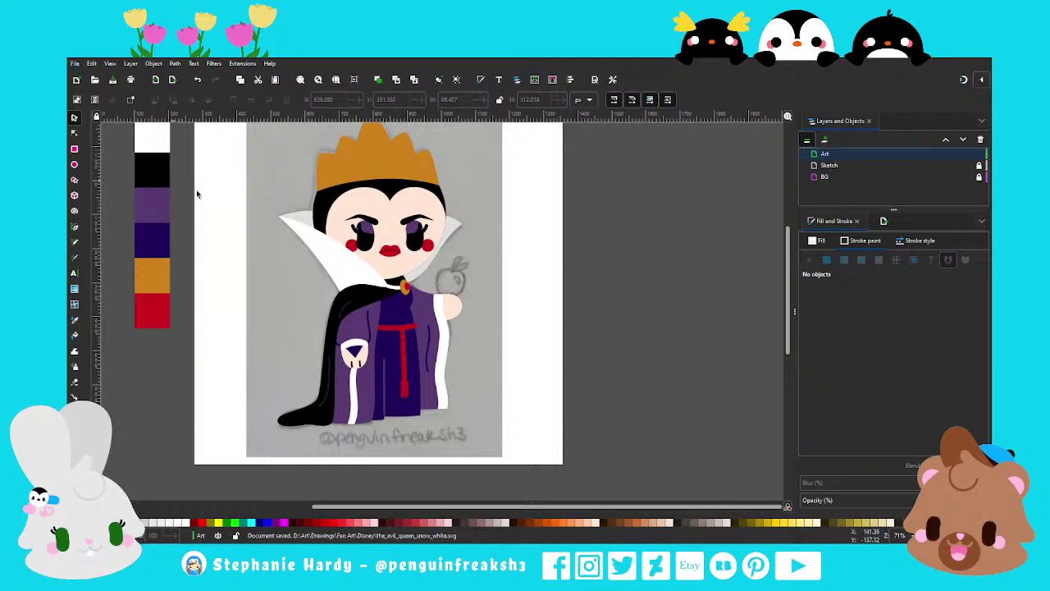
{"action": "scroll", "coordinate": [424, 361], "scroll_direction": "up", "scroll_amount": 1}
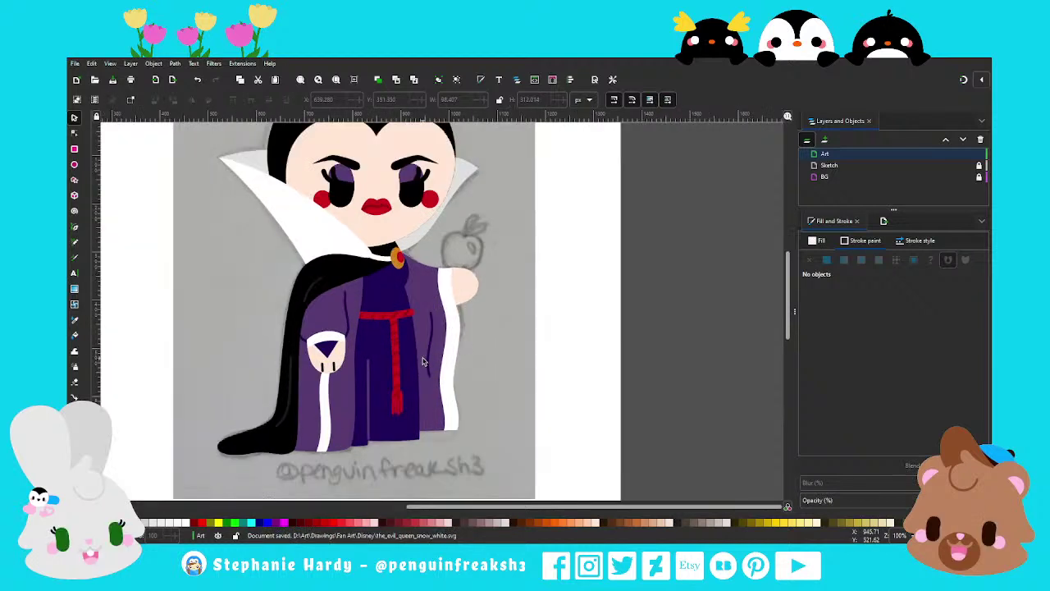
Tilt the gold brooch slightly and nudge its red gem
{"action": "scroll", "coordinate": [386, 279], "scroll_direction": "up", "scroll_amount": 2}
{"action": "scroll", "coordinate": [386, 272], "scroll_direction": "up", "scroll_amount": 1}
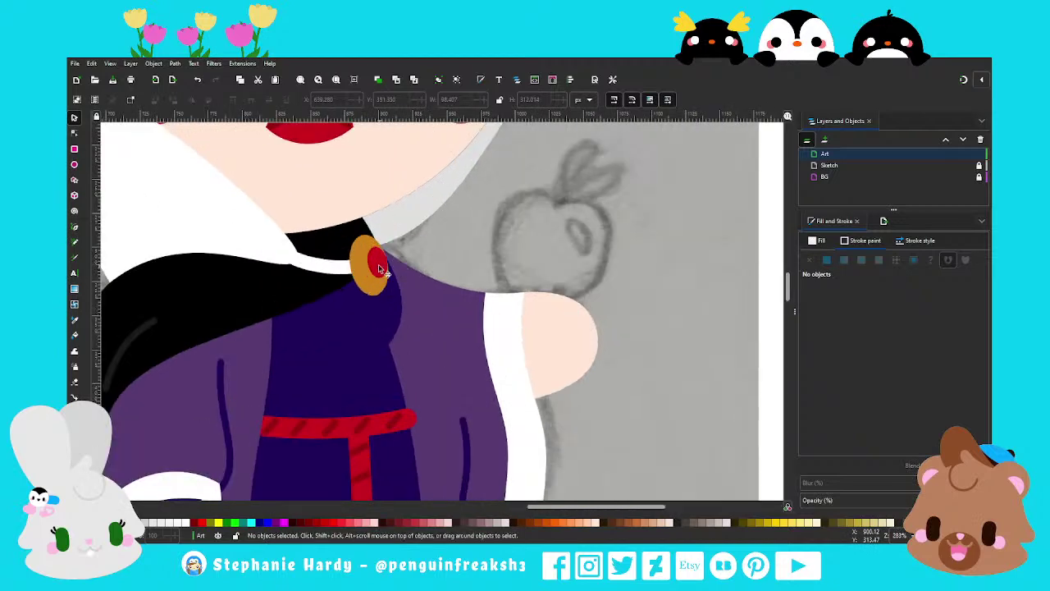
{"action": "left_click", "coordinate": [380, 269]}
{"action": "left_click", "coordinate": [379, 269]}
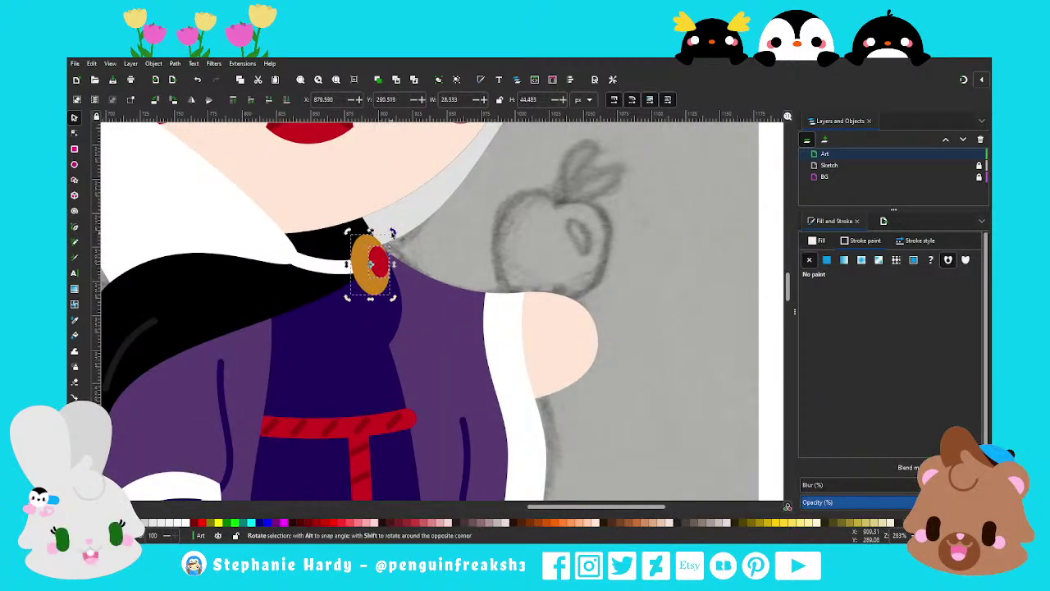
{"action": "left_click_drag", "start_coordinate": [392, 233], "coordinate": [391, 233]}
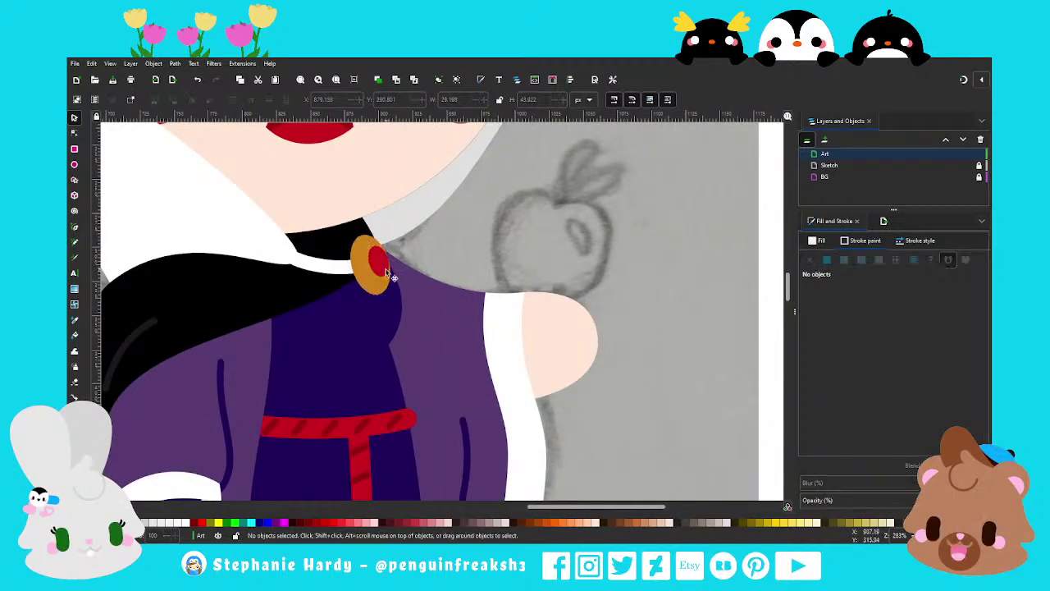
{"action": "left_click_drag", "start_coordinate": [382, 270], "coordinate": [383, 268]}
{"action": "key", "text": "Escape"}
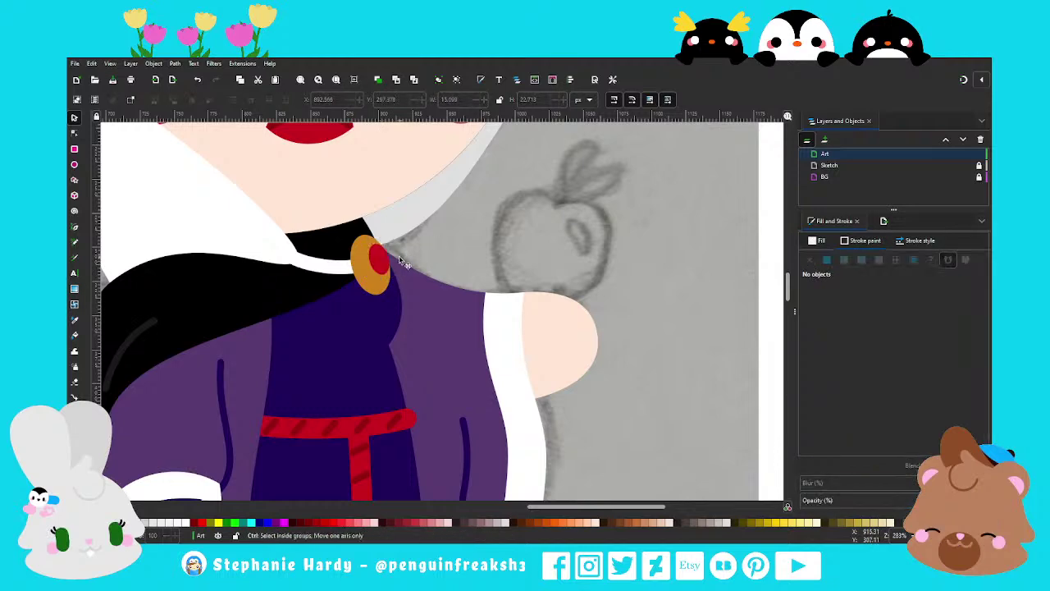
Shift the red gem slightly left so it sits neatly inside the gold setting
{"action": "scroll", "coordinate": [399, 264], "scroll_direction": "down", "scroll_amount": 4}
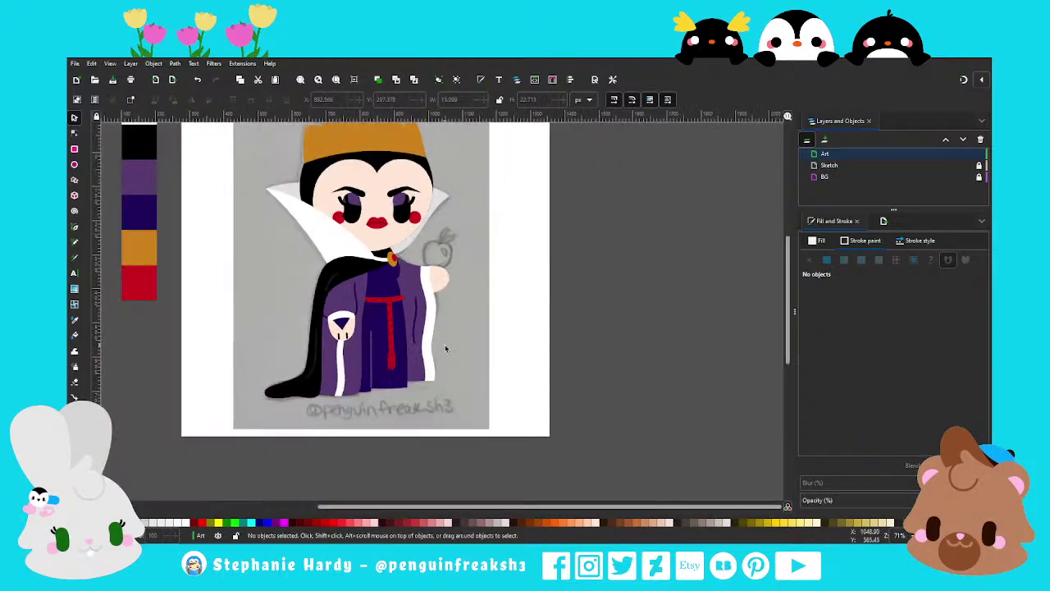
{"action": "scroll", "coordinate": [394, 261], "scroll_direction": "up", "scroll_amount": 2}
{"action": "scroll", "coordinate": [394, 260], "scroll_direction": "up", "scroll_amount": 2}
{"action": "left_click", "coordinate": [379, 269]}
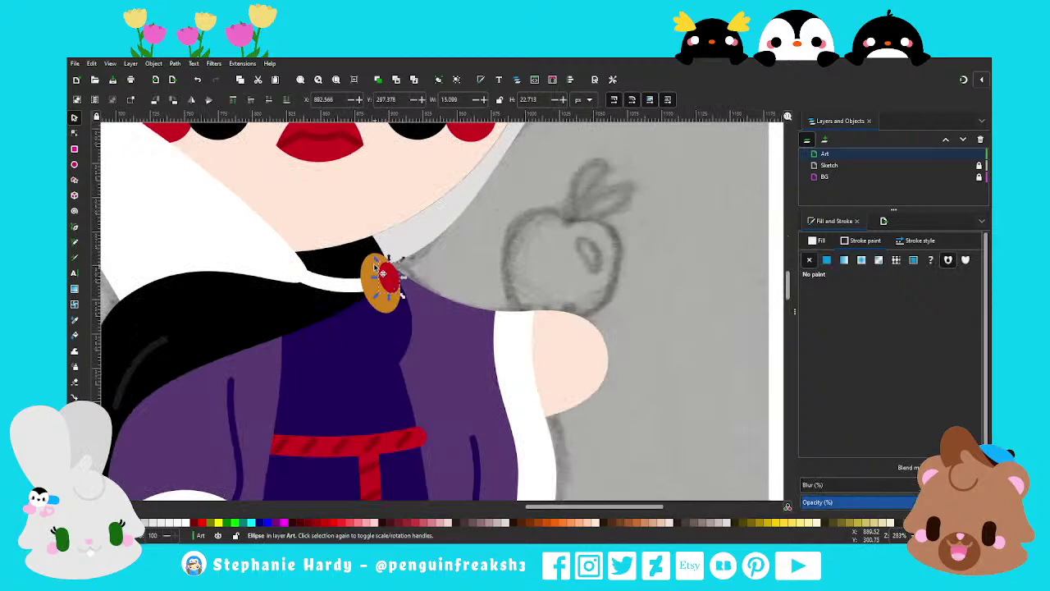
{"action": "left_click", "coordinate": [385, 281]}
{"action": "left_click_drag", "start_coordinate": [390, 291], "coordinate": [388, 293]}
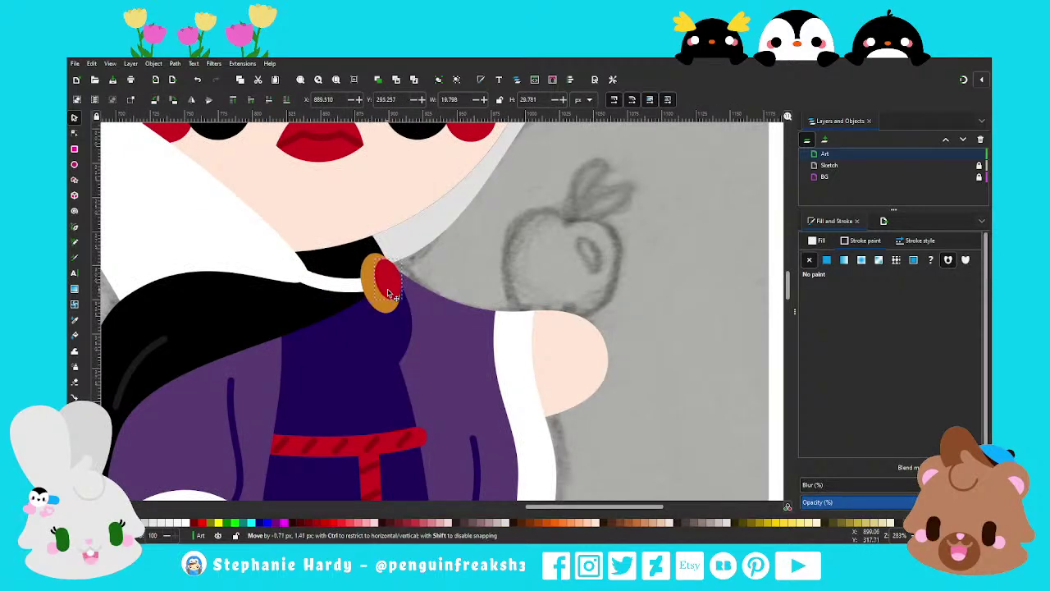
{"action": "left_click", "coordinate": [425, 278]}
{"action": "scroll", "coordinate": [431, 277], "scroll_direction": "down", "scroll_amount": 2}
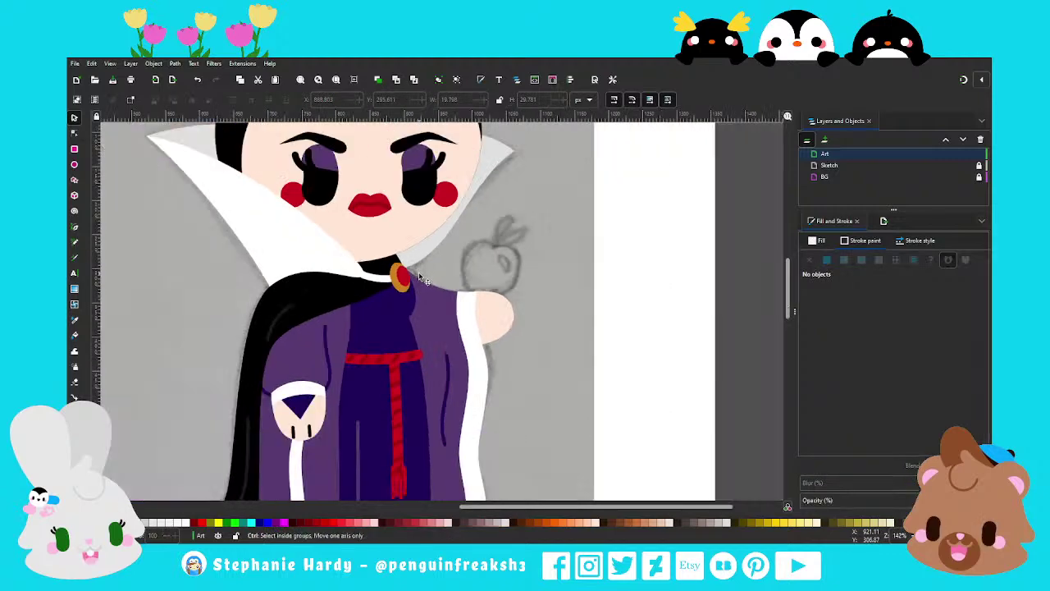
{"action": "scroll", "coordinate": [435, 277], "scroll_direction": "down", "scroll_amount": 1}
{"action": "scroll", "coordinate": [443, 277], "scroll_direction": "down", "scroll_amount": 1}
{"action": "scroll", "coordinate": [475, 279], "scroll_direction": "down", "scroll_amount": 1}
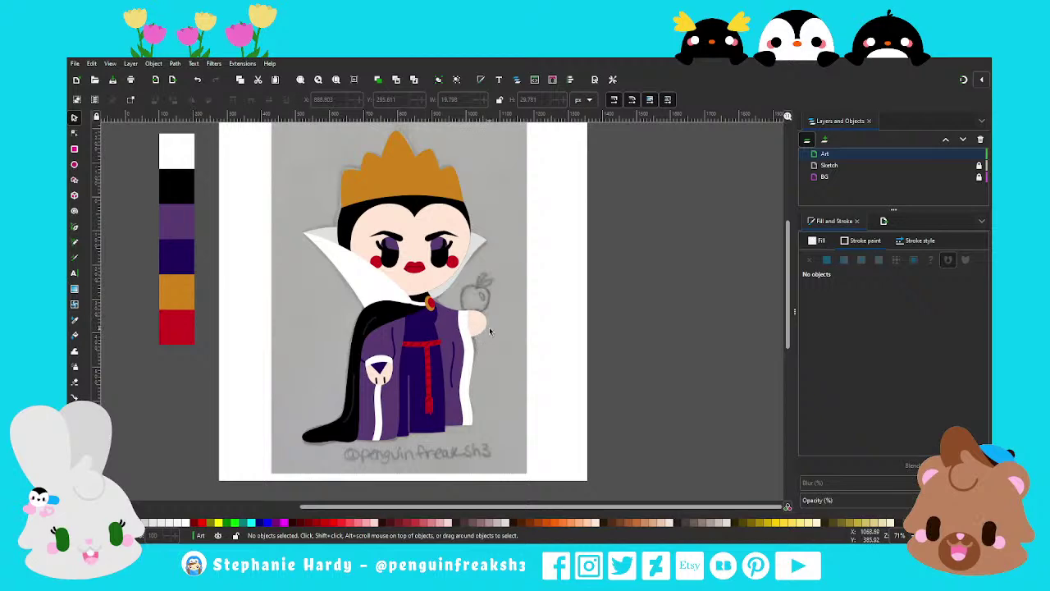
{"action": "scroll", "coordinate": [484, 328], "scroll_direction": "up", "scroll_amount": 1}
{"action": "scroll", "coordinate": [484, 320], "scroll_direction": "up", "scroll_amount": 3}
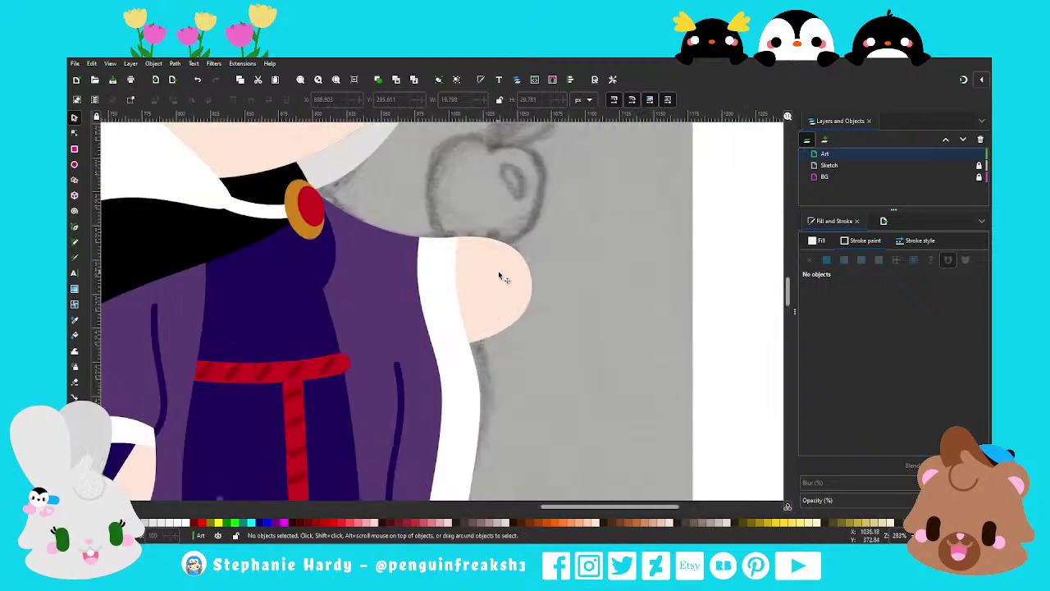
Trace a rough four-point closed outline around the sketched apple, dipping across the fingers
{"action": "scroll", "coordinate": [501, 279], "scroll_direction": "up", "scroll_amount": 2}
{"action": "left_click", "coordinate": [486, 278]}
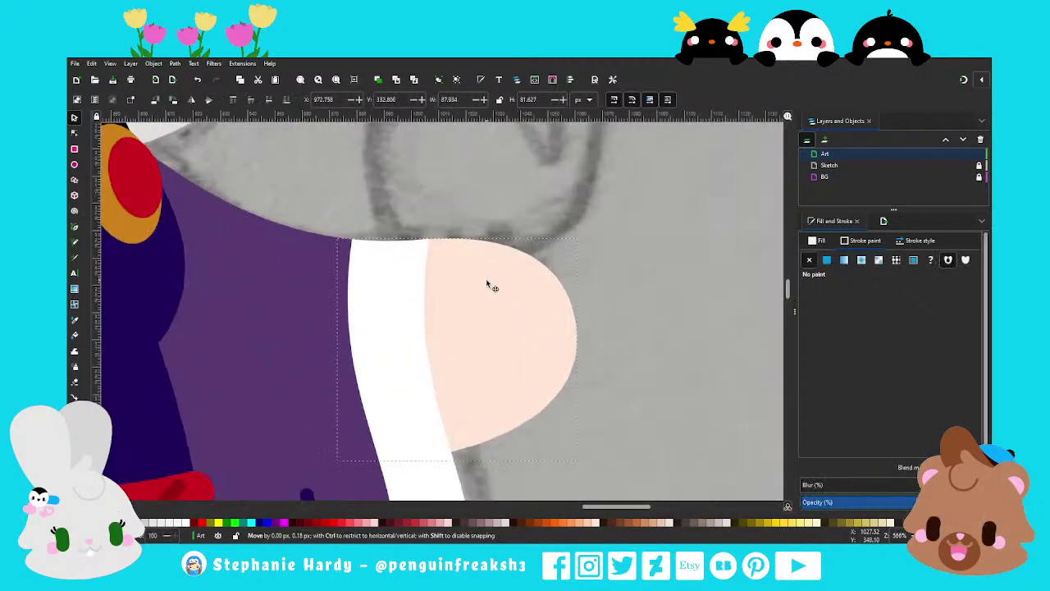
{"action": "left_click", "coordinate": [542, 246]}
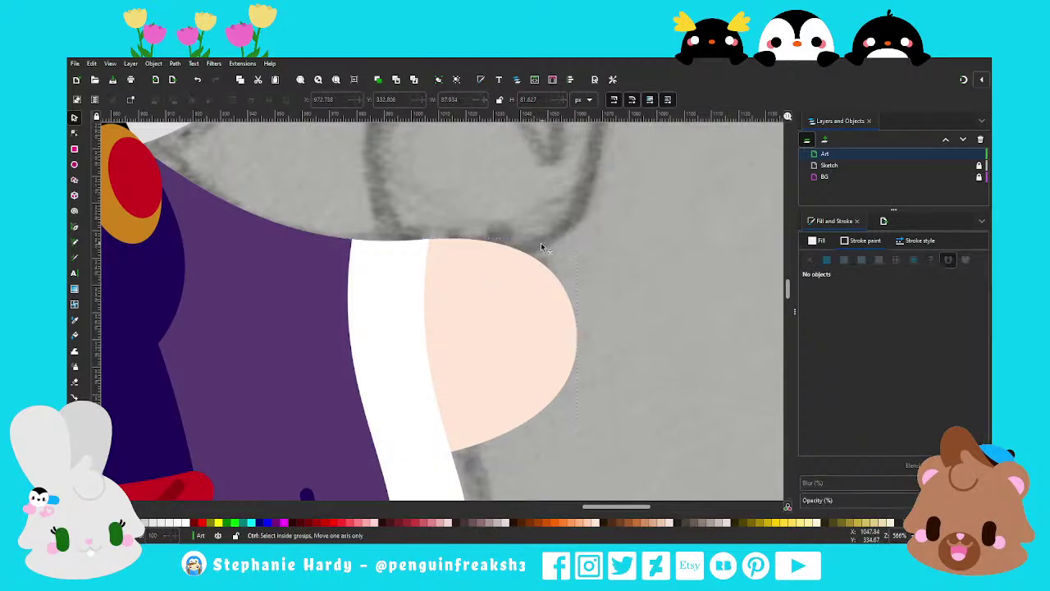
{"action": "scroll", "coordinate": [533, 250], "scroll_direction": "down", "scroll_amount": 3}
{"action": "scroll", "coordinate": [504, 264], "scroll_direction": "down", "scroll_amount": 2}
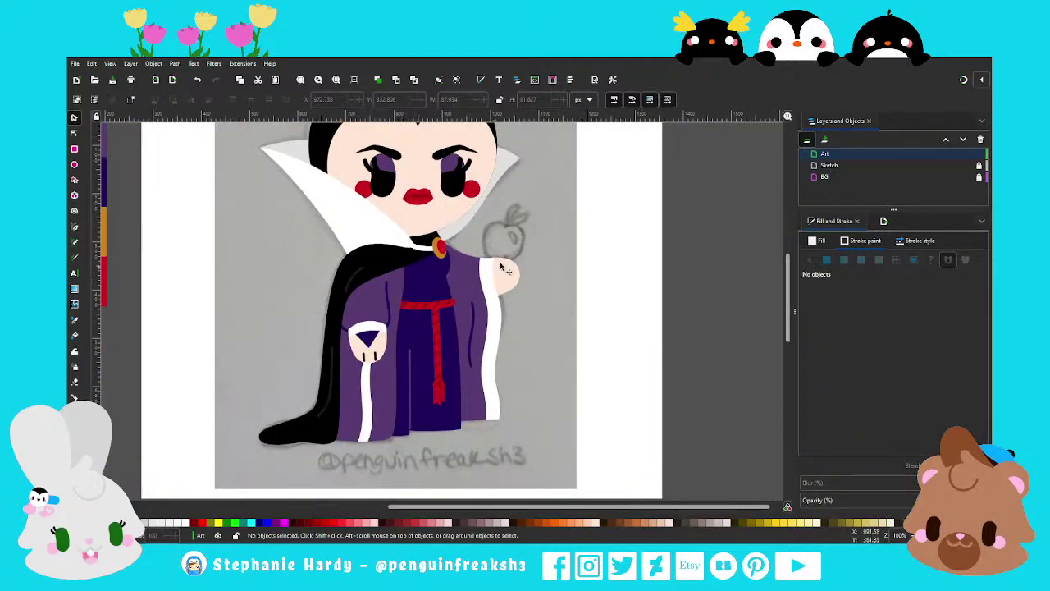
{"action": "scroll", "coordinate": [504, 266], "scroll_direction": "up", "scroll_amount": 3}
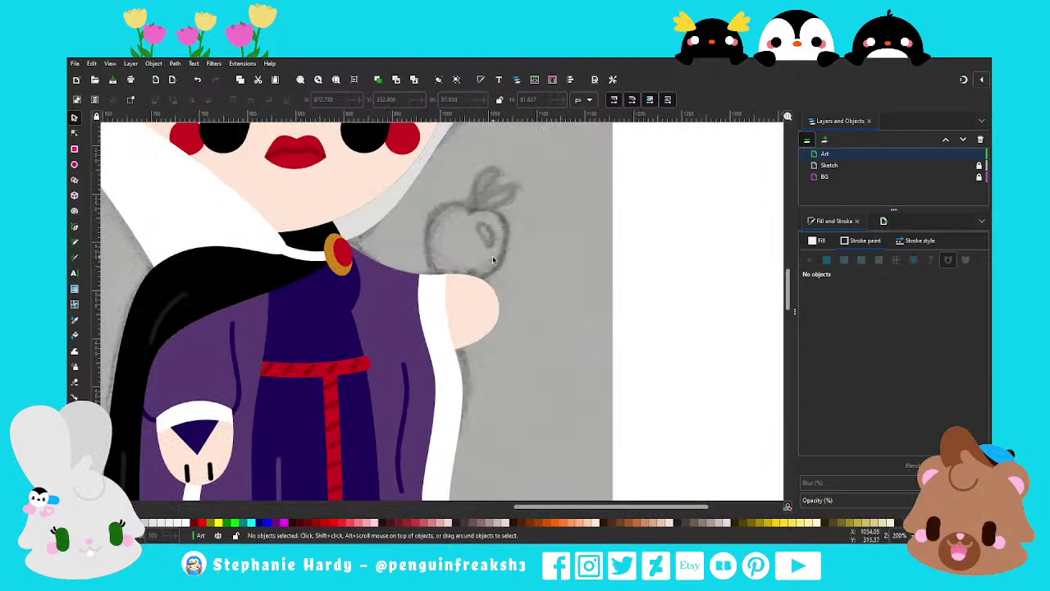
{"action": "left_click", "coordinate": [74, 227]}
{"action": "left_click", "coordinate": [446, 215]}
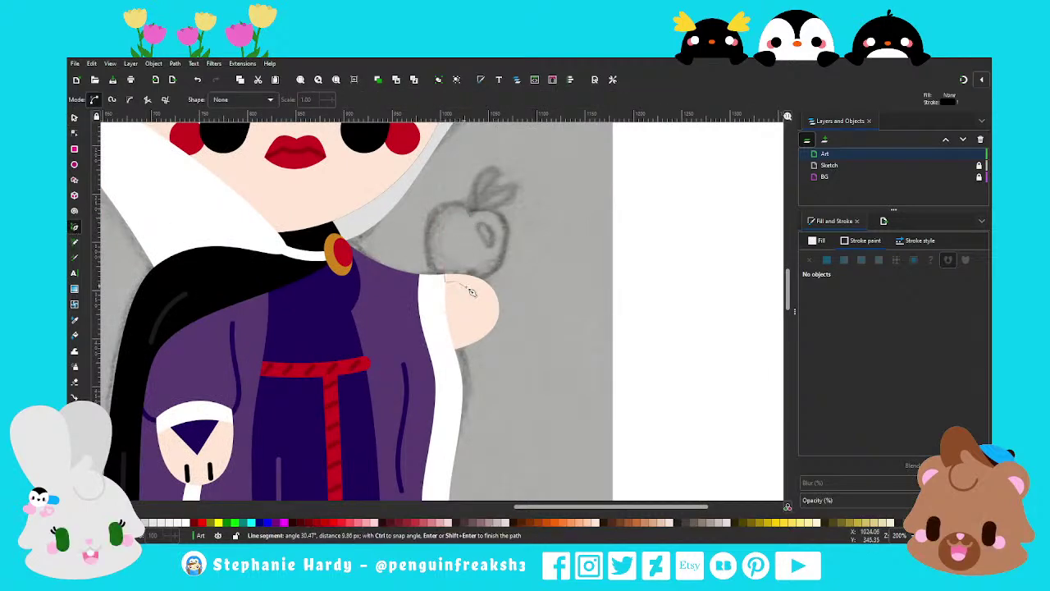
{"action": "left_click", "coordinate": [473, 282]}
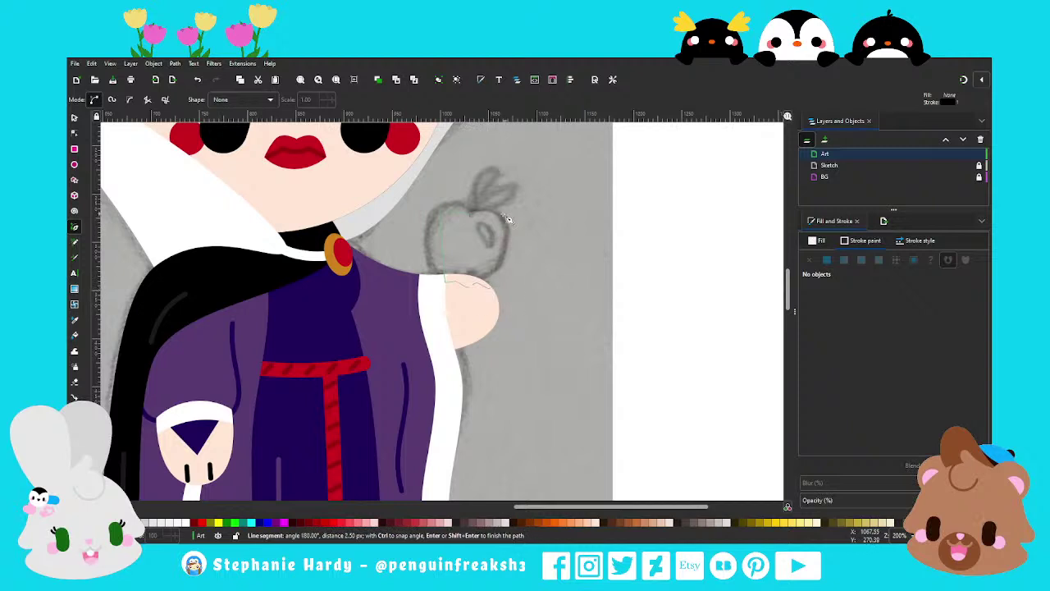
{"action": "left_click", "coordinate": [508, 215]}
{"action": "left_click", "coordinate": [441, 210]}
Make the apple outline's nodes smooth and round out its top-left and right curves
{"action": "key", "text": "n"}
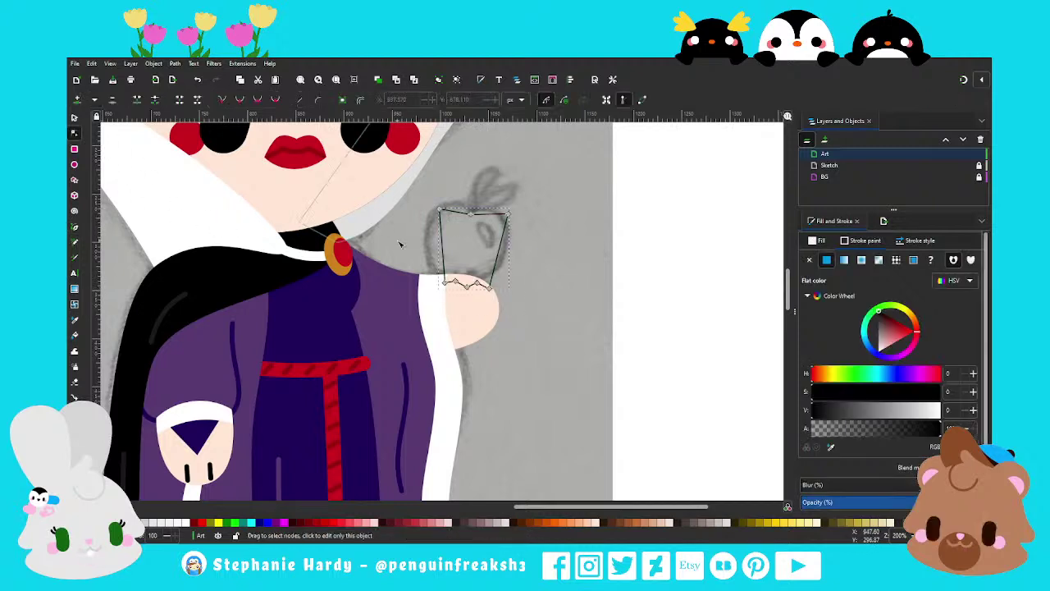
{"action": "left_click_drag", "start_coordinate": [427, 206], "coordinate": [467, 231]}
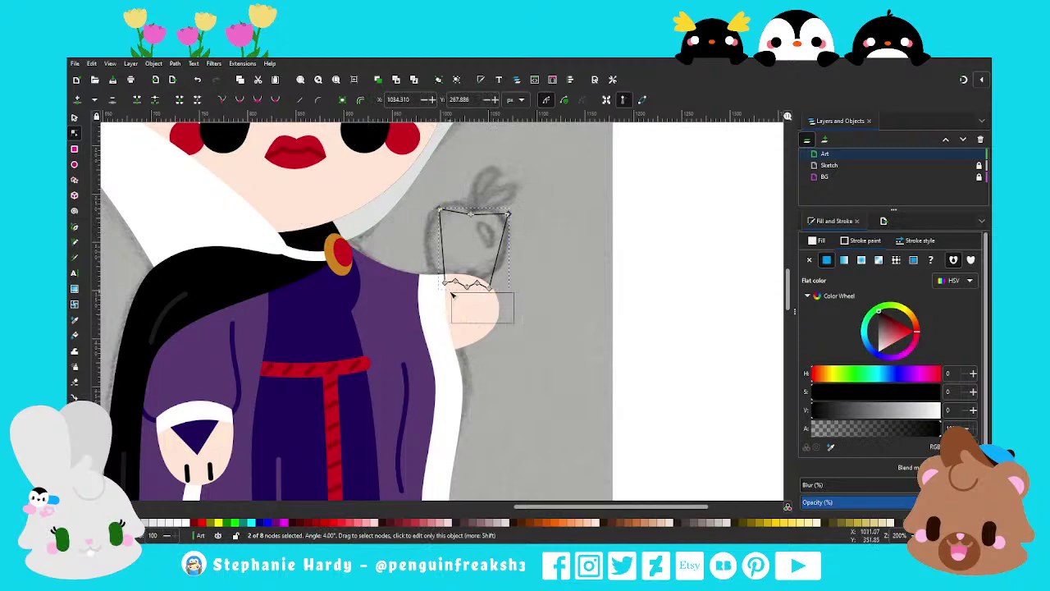
{"action": "left_click_drag", "start_coordinate": [452, 296], "coordinate": [444, 278]}
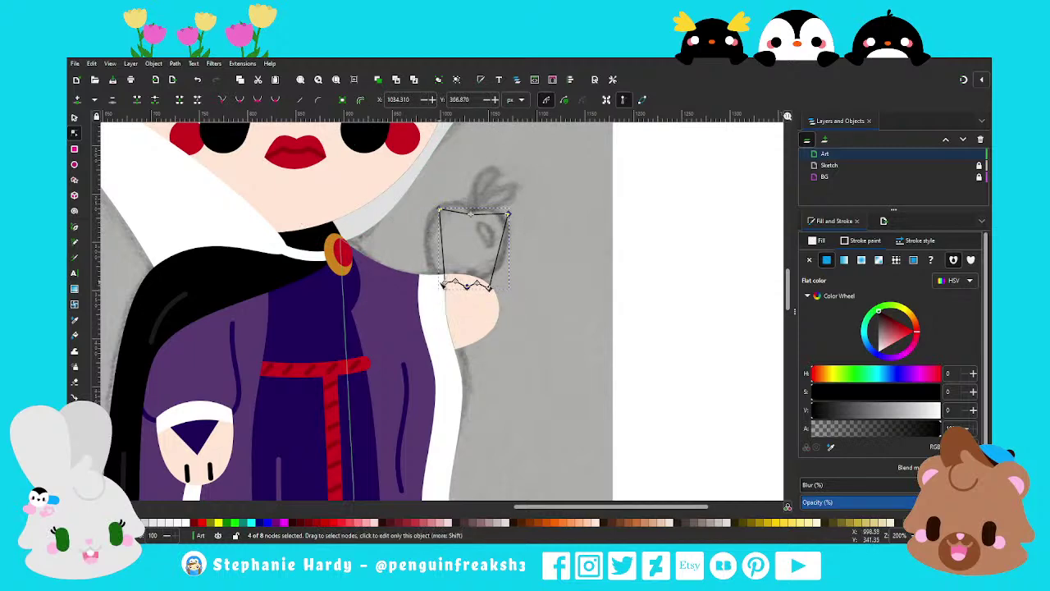
{"action": "left_click", "coordinate": [260, 101]}
{"action": "scroll", "coordinate": [518, 200], "scroll_direction": "up", "scroll_amount": 1}
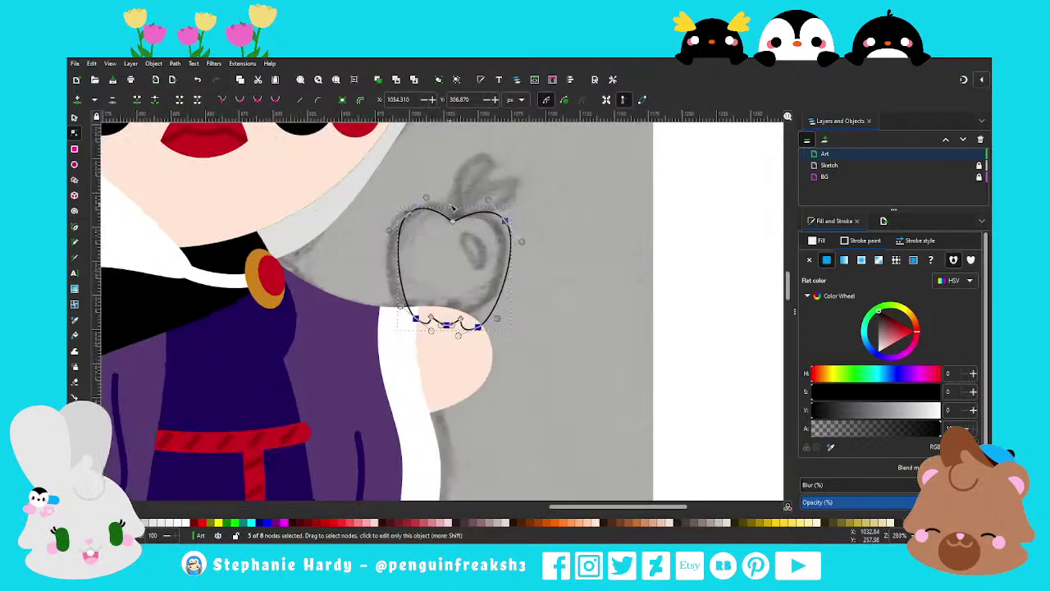
{"action": "left_click_drag", "start_coordinate": [403, 212], "coordinate": [427, 190]}
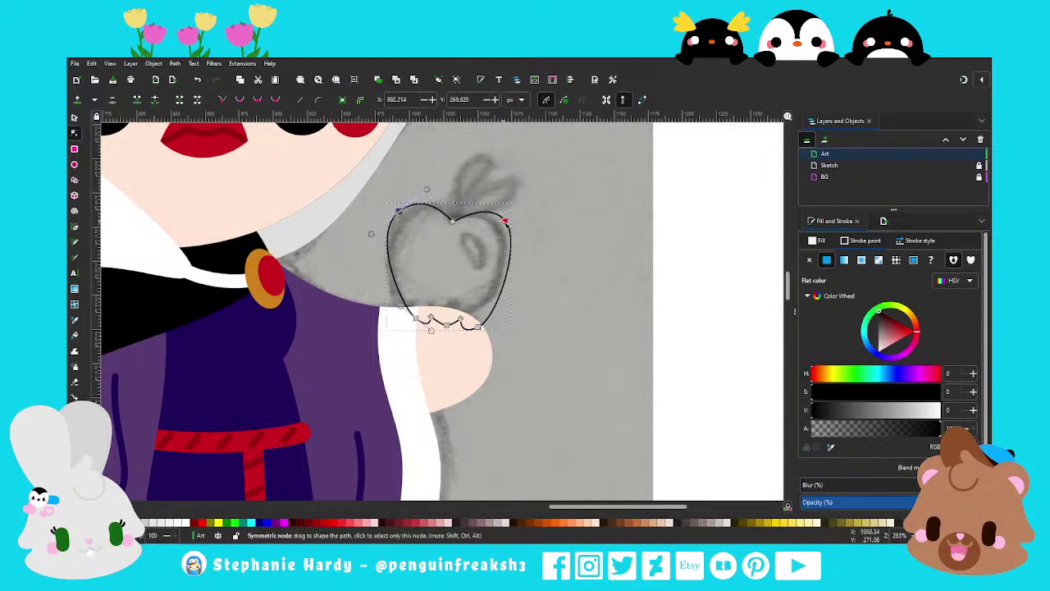
{"action": "left_click_drag", "start_coordinate": [504, 221], "coordinate": [485, 188]}
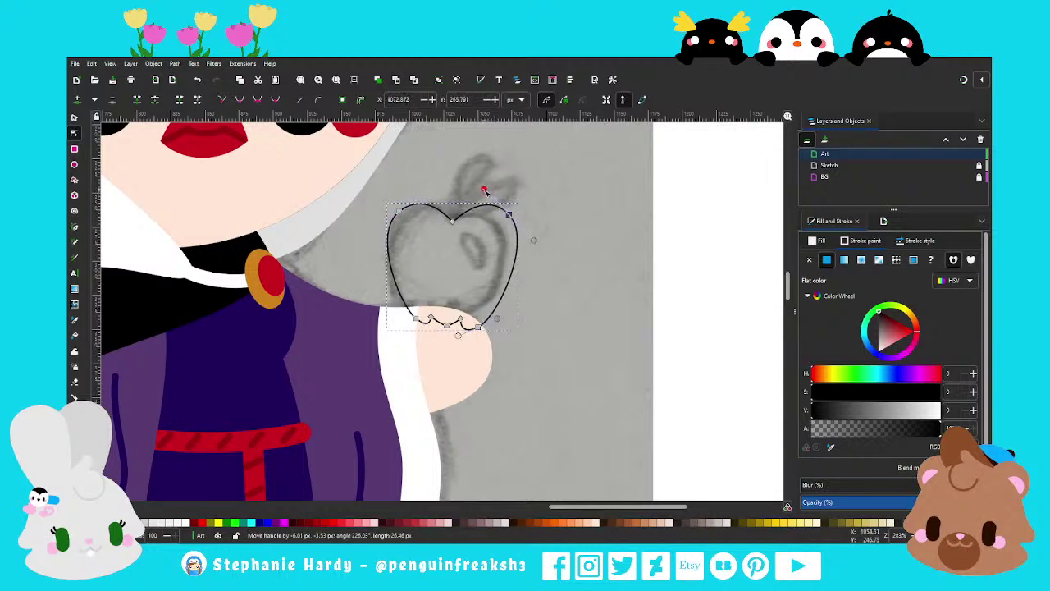
Widen the apple's lower curves and sides by dragging its bottom and side nodes
{"action": "left_click", "coordinate": [453, 218]}
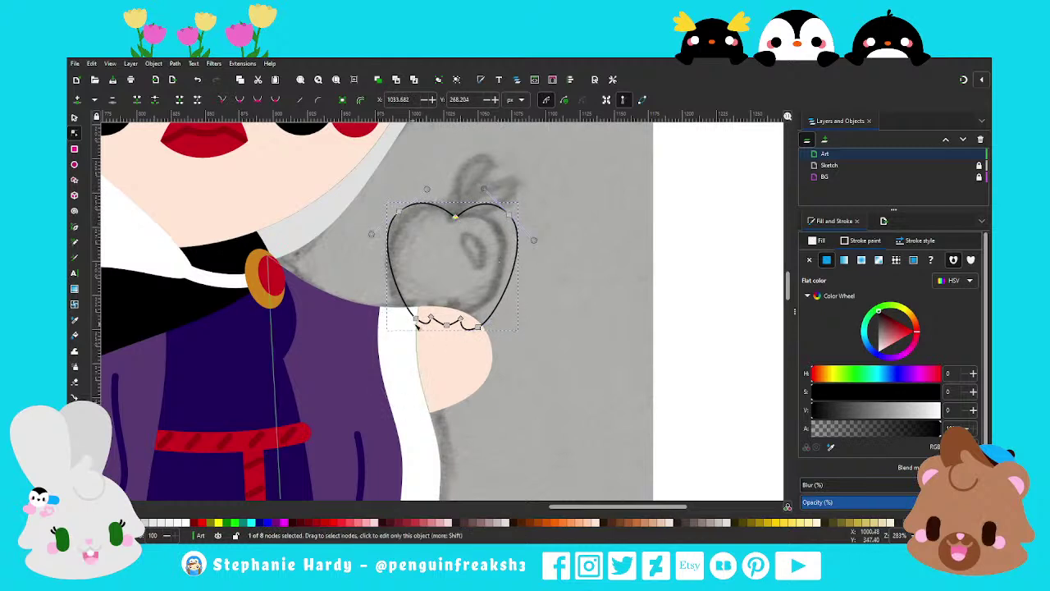
{"action": "left_click_drag", "start_coordinate": [416, 319], "coordinate": [407, 320]}
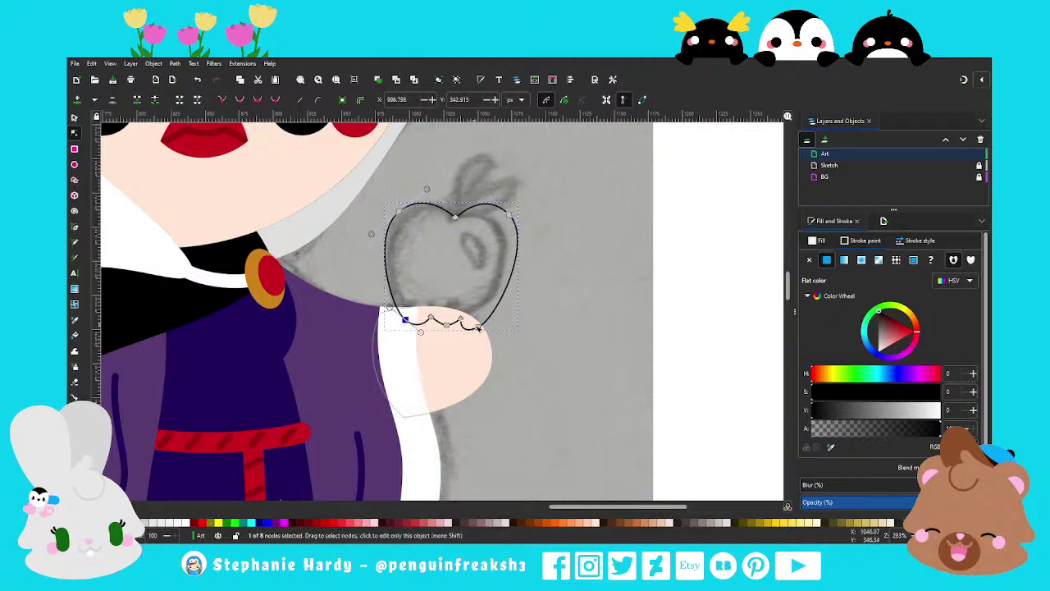
{"action": "mouse_move", "coordinate": [478, 326]}
{"action": "left_mouse_down"}
{"action": "mouse_move", "coordinate": [488, 325]}
{"action": "mouse_move", "coordinate": [463, 319]}
{"action": "mouse_move", "coordinate": [508, 323]}
{"action": "left_mouse_up"}
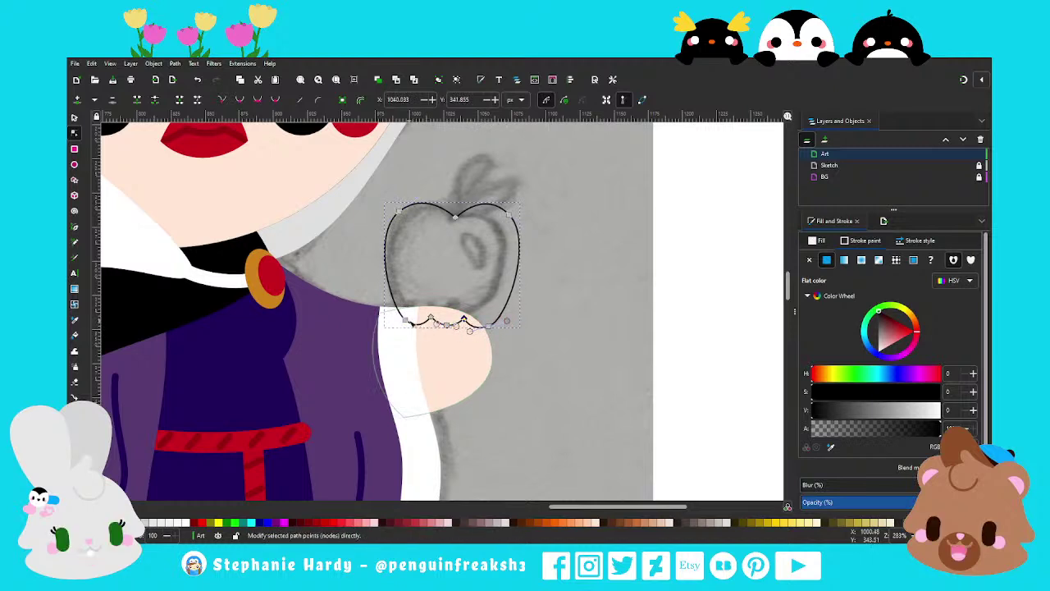
{"action": "left_click_drag", "start_coordinate": [406, 319], "coordinate": [413, 333]}
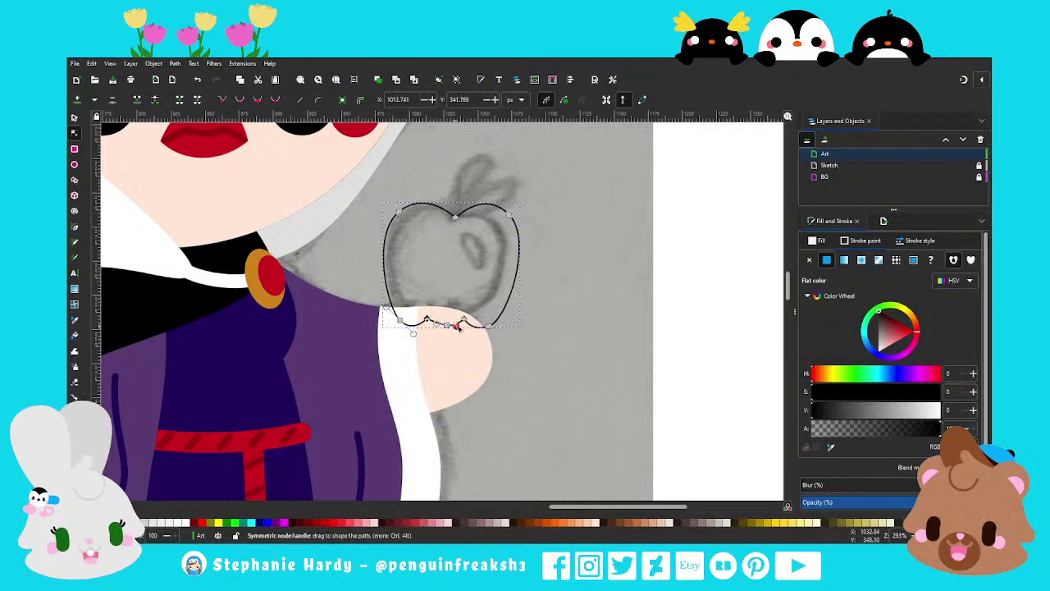
{"action": "left_click_drag", "start_coordinate": [488, 326], "coordinate": [495, 326]}
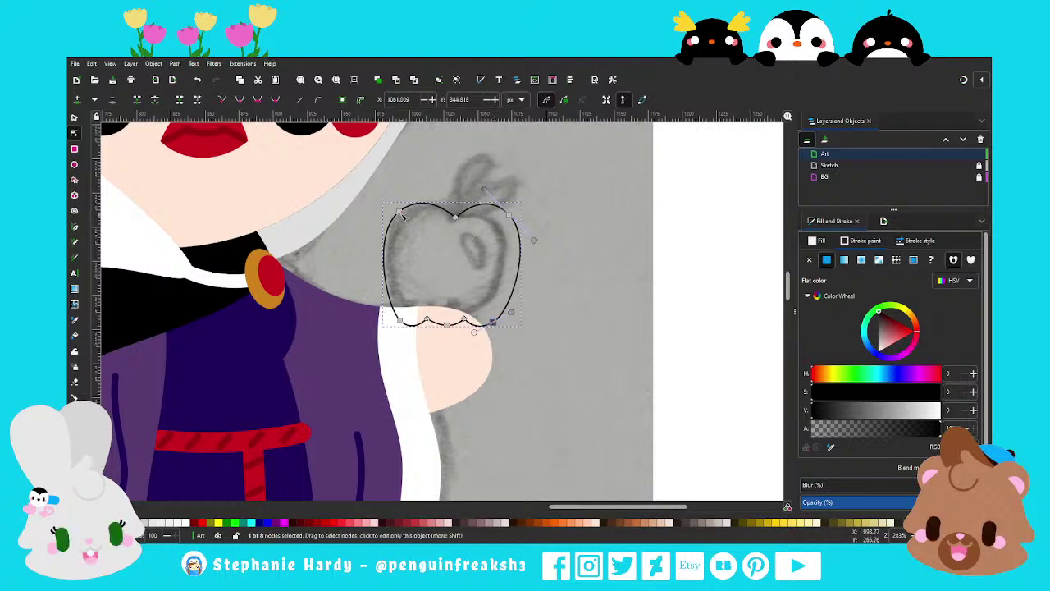
{"action": "left_click_drag", "start_coordinate": [400, 212], "coordinate": [389, 217]}
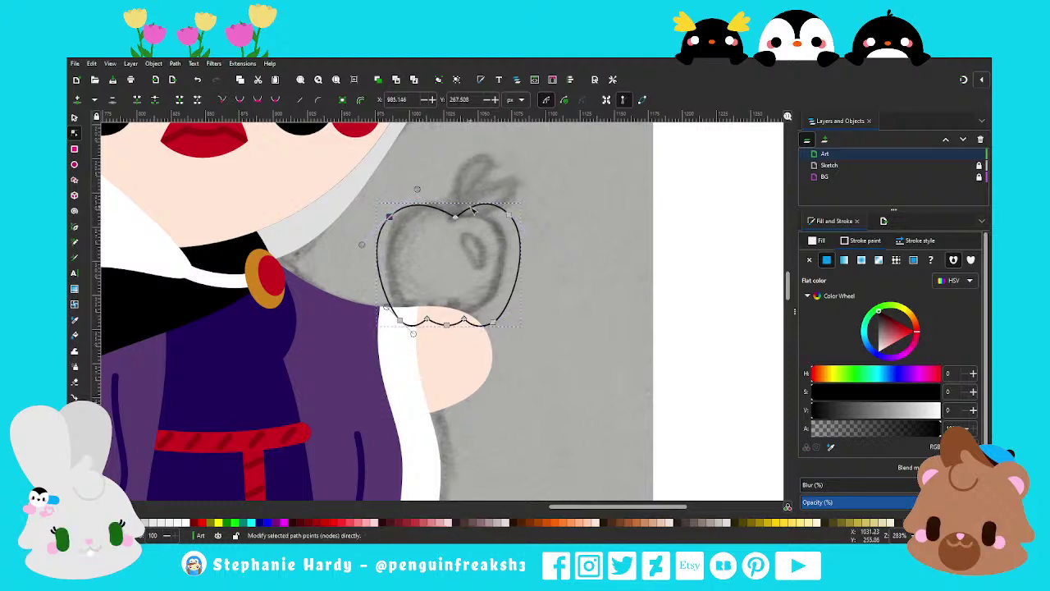
{"action": "mouse_move", "coordinate": [509, 214]}
{"action": "left_mouse_down"}
{"action": "mouse_move", "coordinate": [517, 224]}
{"action": "mouse_move", "coordinate": [491, 191]}
{"action": "left_mouse_up"}
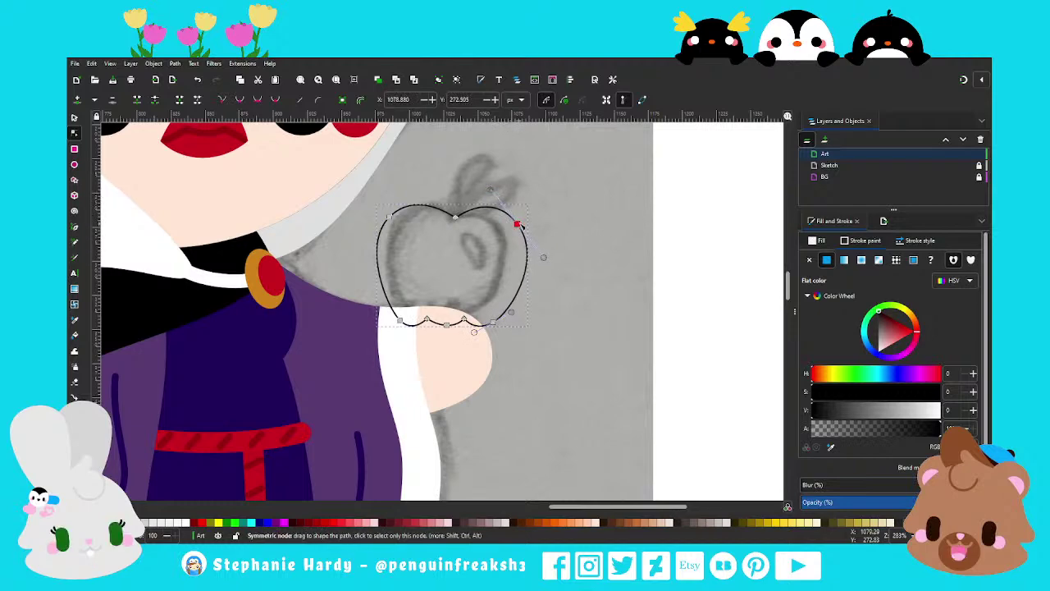
{"action": "left_click_drag", "start_coordinate": [514, 225], "coordinate": [520, 220]}
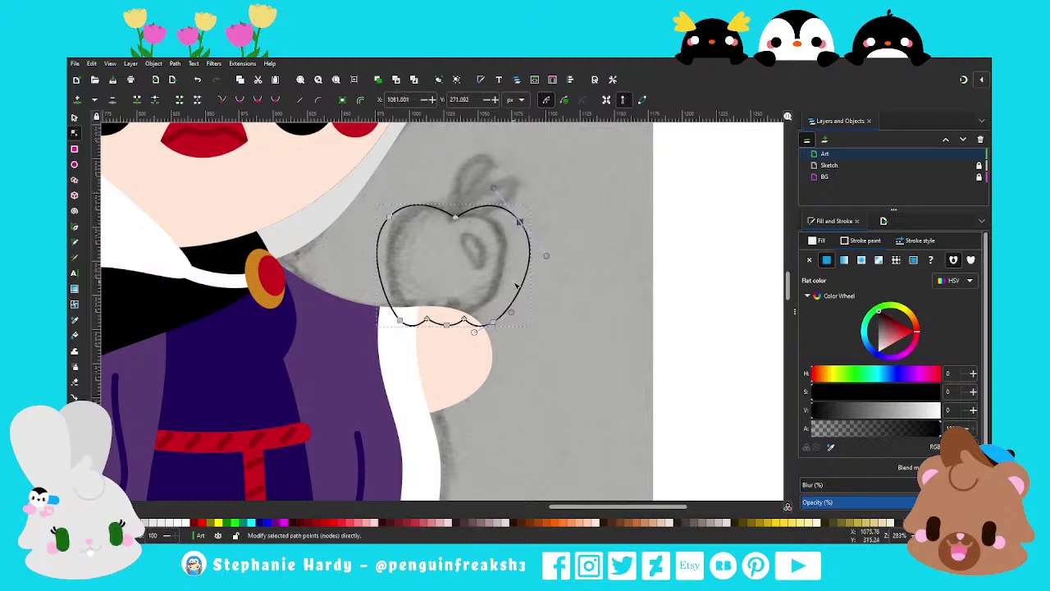
{"action": "left_click_drag", "start_coordinate": [399, 321], "coordinate": [397, 321]}
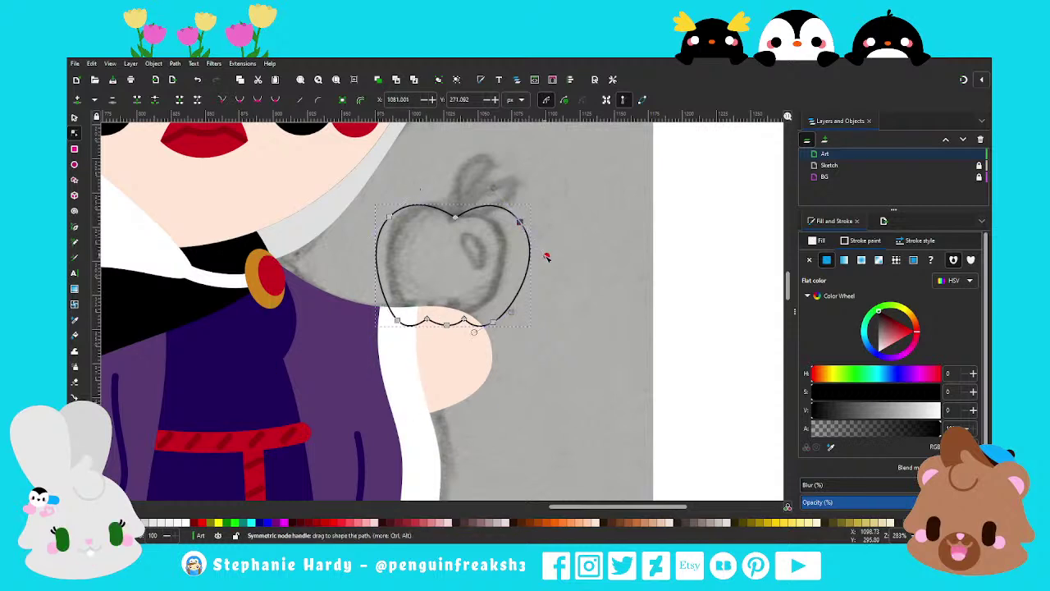
{"action": "left_click_drag", "start_coordinate": [546, 257], "coordinate": [544, 255]}
Fine-tune the top-left and top-right nodes to give the apple its dipped top
{"action": "left_click", "coordinate": [519, 220]}
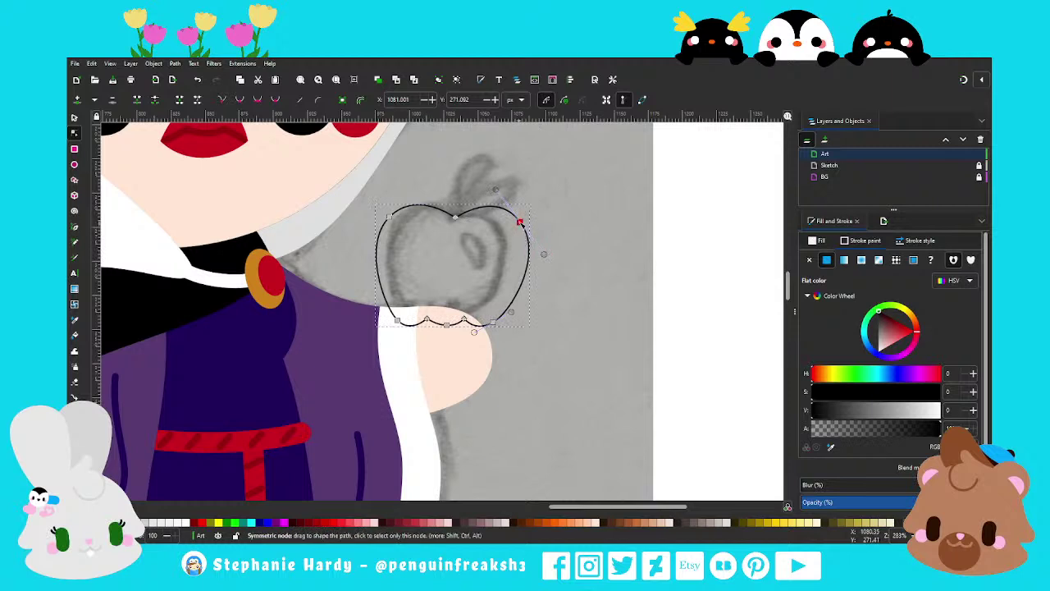
{"action": "key", "text": "Left"}
{"action": "left_click", "coordinate": [389, 217]}
{"action": "left_click_drag", "start_coordinate": [390, 218], "coordinate": [391, 222]}
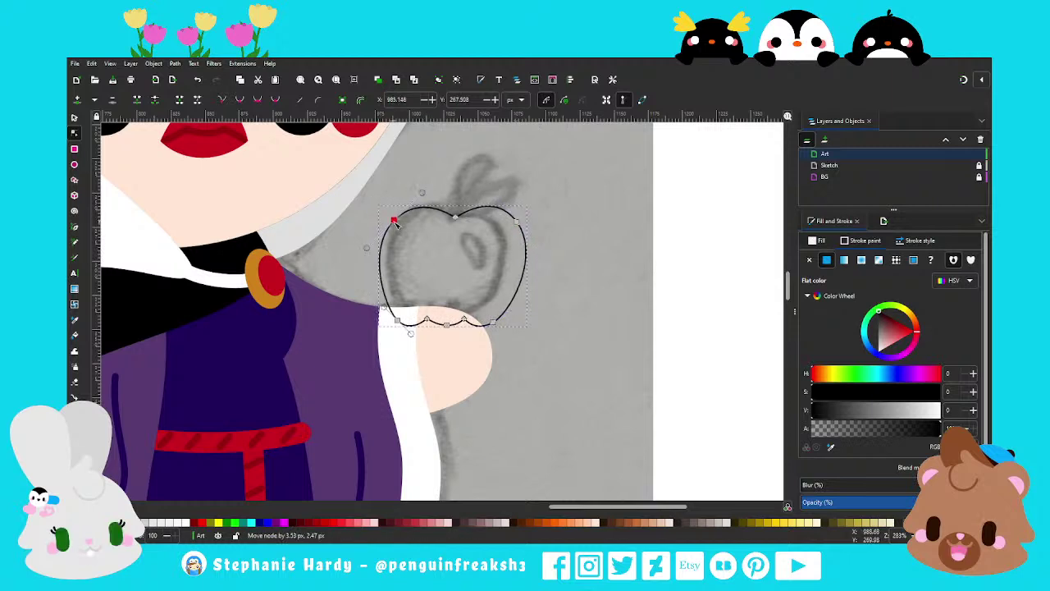
{"action": "left_click", "coordinate": [516, 221]}
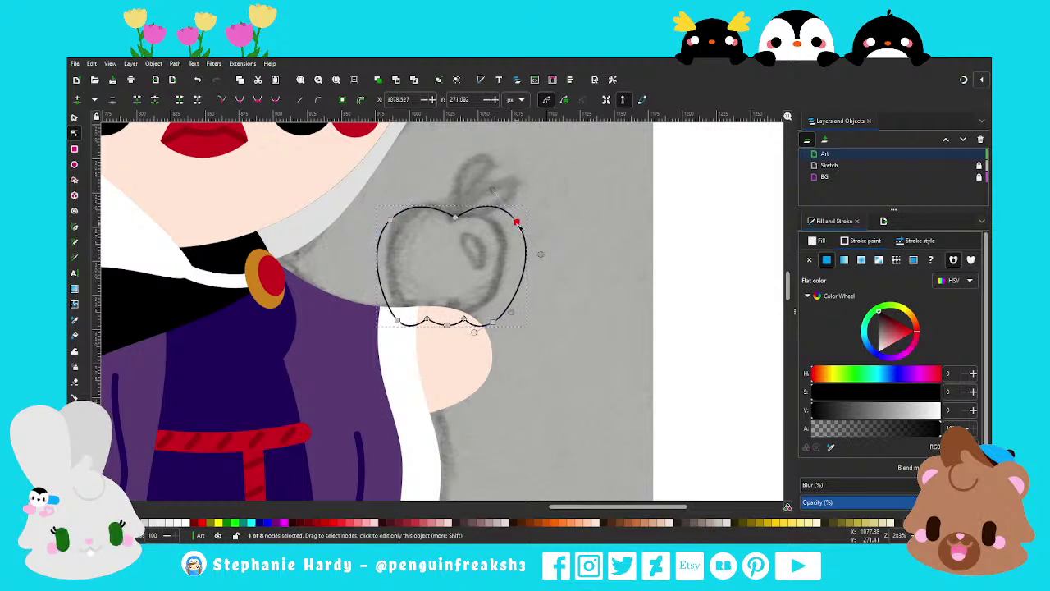
{"action": "left_click_drag", "start_coordinate": [515, 222], "coordinate": [519, 229]}
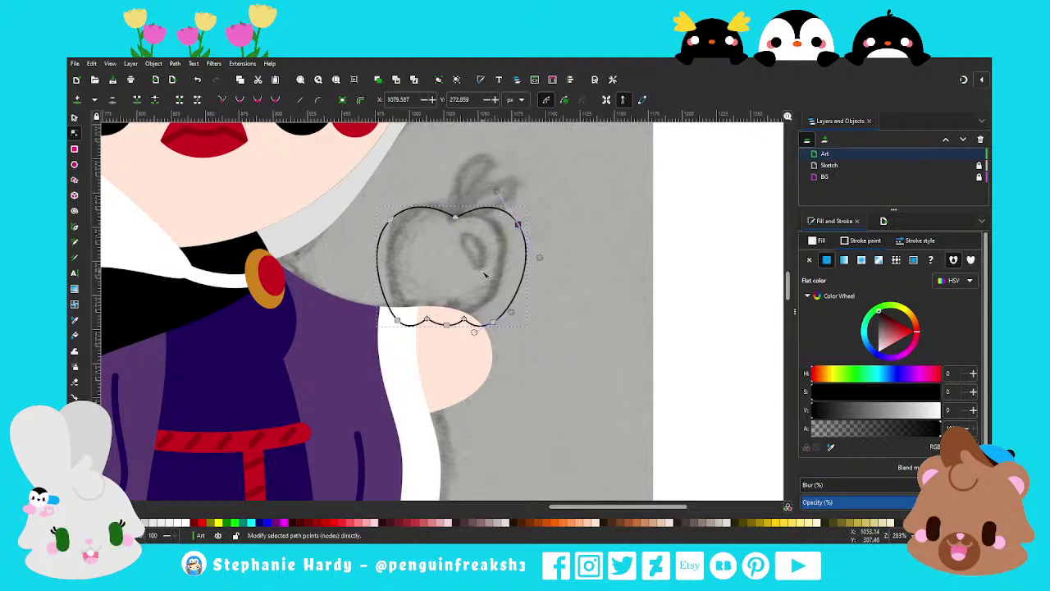
Fill the apple shape with red sampled from the drawing
{"action": "key", "text": "s"}
{"action": "scroll", "coordinate": [554, 317], "scroll_direction": "down", "scroll_amount": 2}
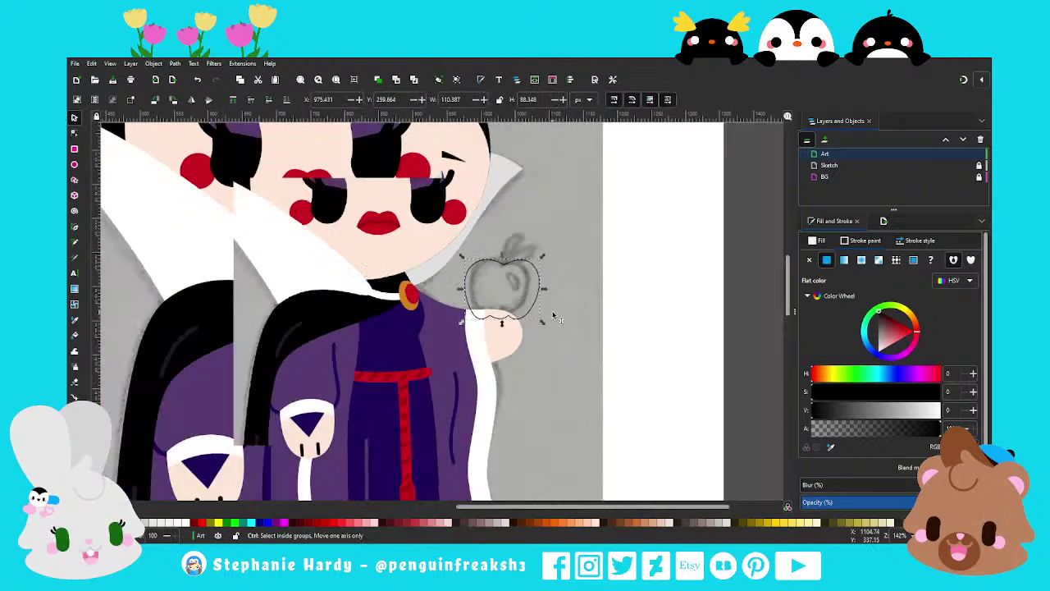
{"action": "scroll", "coordinate": [553, 318], "scroll_direction": "down", "scroll_amount": 1}
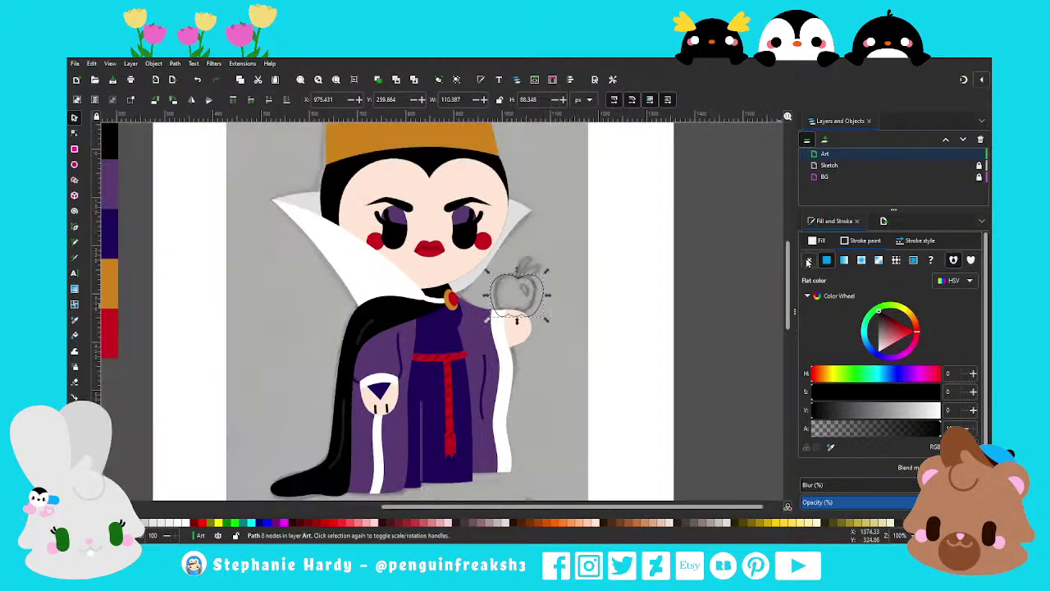
{"action": "left_click", "coordinate": [826, 260]}
{"action": "key", "text": "d"}
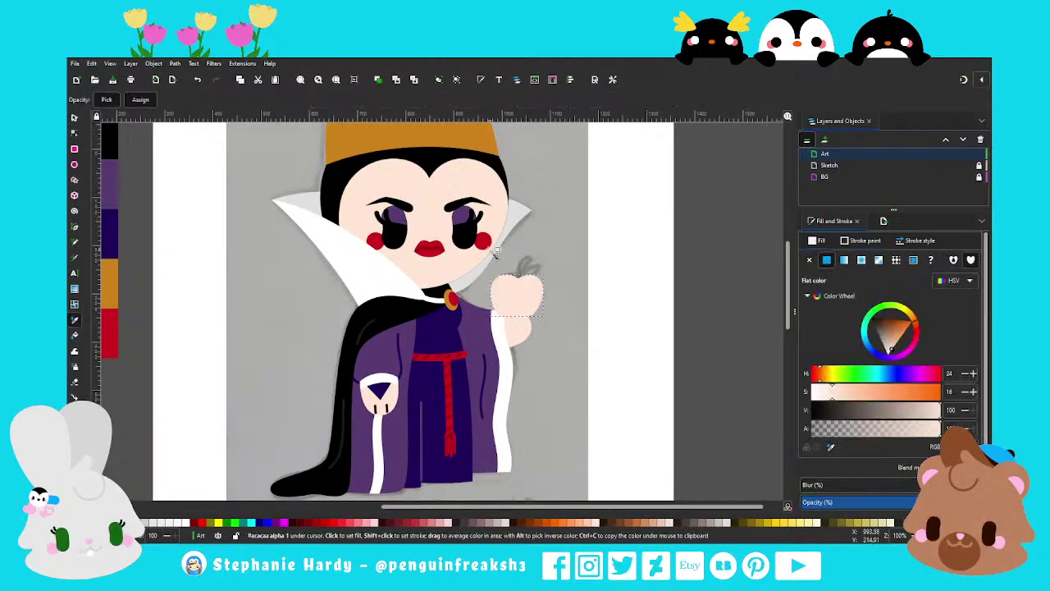
{"action": "left_click", "coordinate": [485, 243]}
{"action": "key", "text": "s"}
{"action": "key", "text": "Escape"}
Nudge the red apple slightly down so it sits on the Queen's hand
{"action": "scroll", "coordinate": [529, 291], "scroll_direction": "up", "scroll_amount": 1}
{"action": "scroll", "coordinate": [525, 287], "scroll_direction": "up", "scroll_amount": 1}
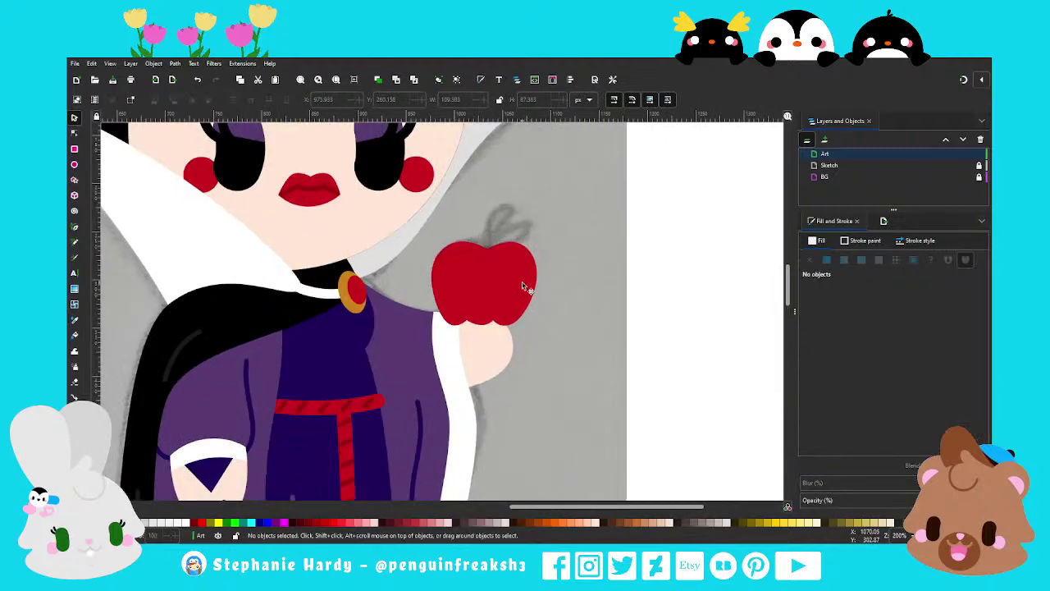
{"action": "left_click", "coordinate": [522, 287]}
{"action": "left_click_drag", "start_coordinate": [522, 287], "coordinate": [521, 292]}
{"action": "key", "text": "Escape"}
{"action": "scroll", "coordinate": [536, 274], "scroll_direction": "up", "scroll_amount": 2}
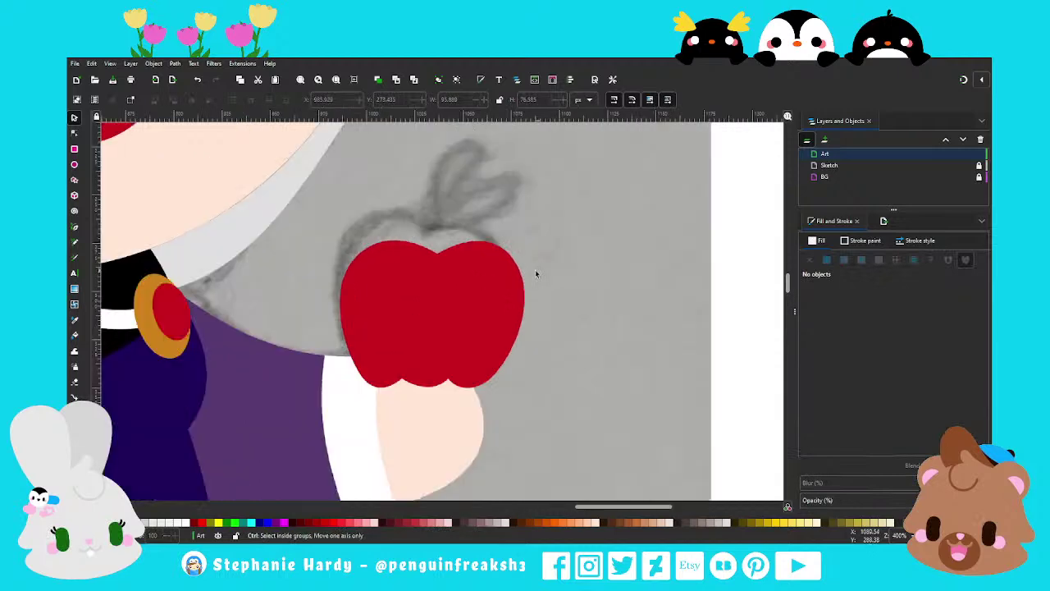
{"action": "left_click", "coordinate": [74, 132]}
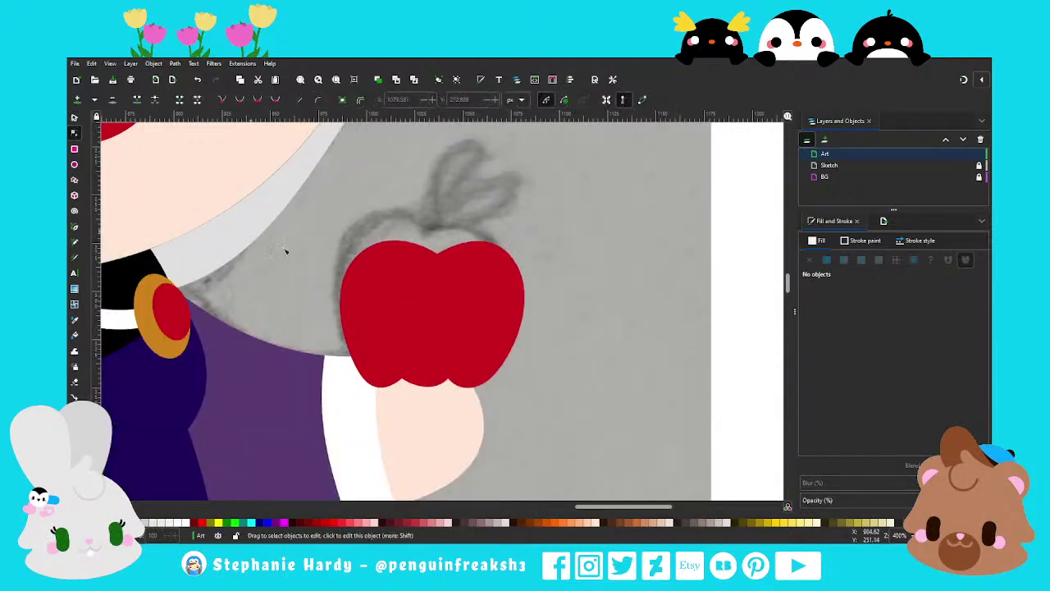
Reshape the apple's bottom point, lower-right edge and lower-left side to follow the sketch
{"action": "left_click", "coordinate": [431, 371]}
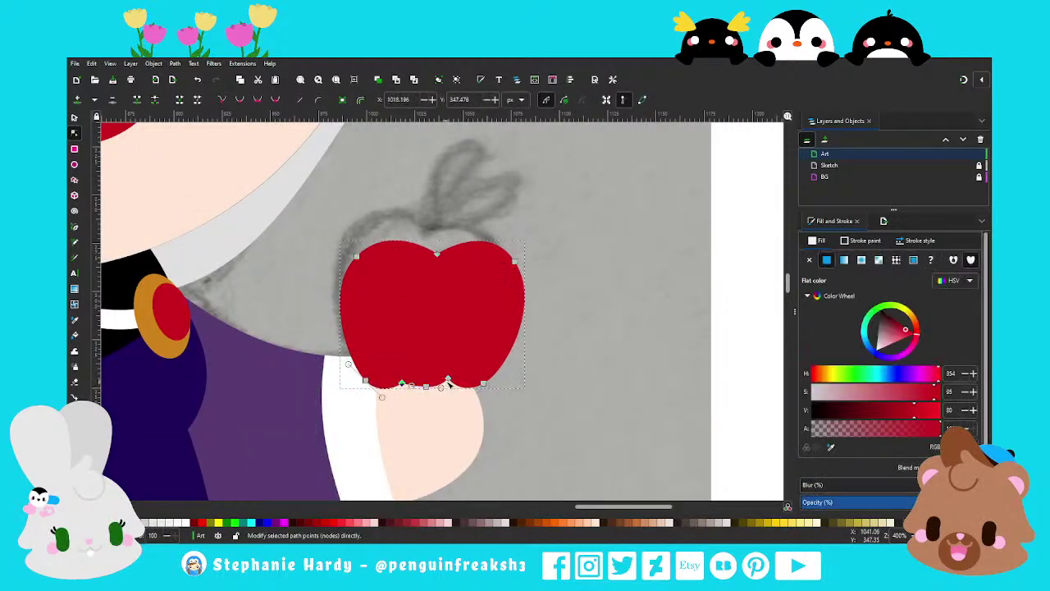
{"action": "left_click", "coordinate": [447, 383]}
{"action": "left_click_drag", "start_coordinate": [426, 385], "coordinate": [442, 394]}
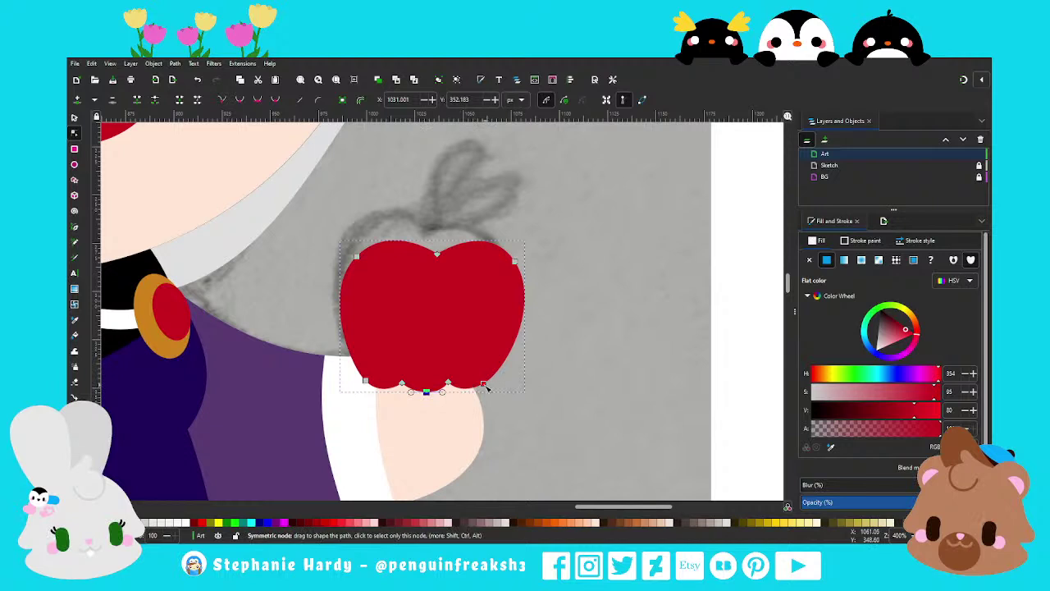
{"action": "left_click", "coordinate": [482, 383]}
{"action": "left_click_drag", "start_coordinate": [460, 397], "coordinate": [487, 385]}
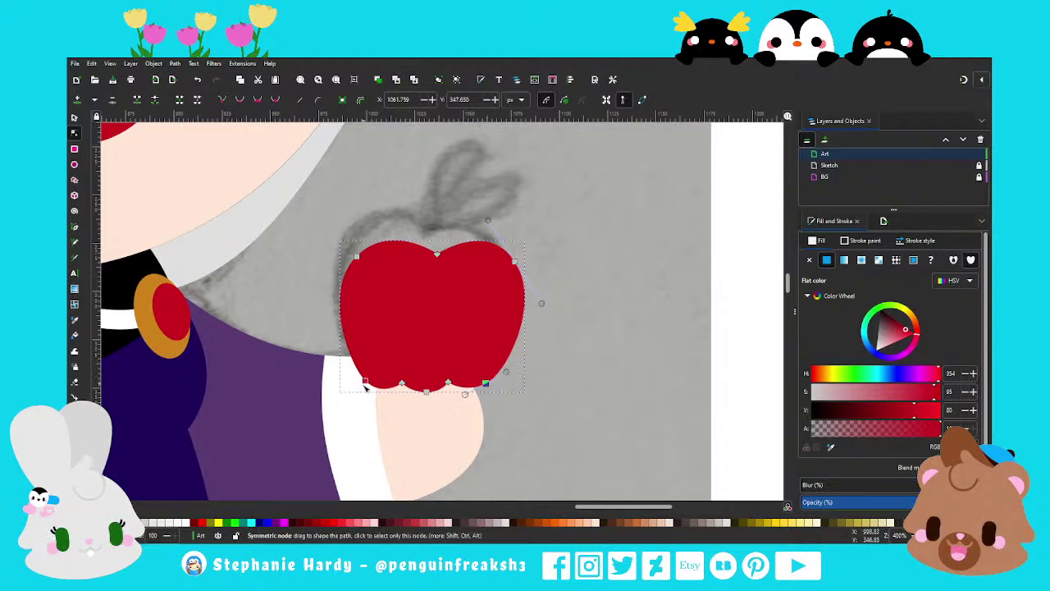
{"action": "left_click_drag", "start_coordinate": [366, 383], "coordinate": [342, 363]}
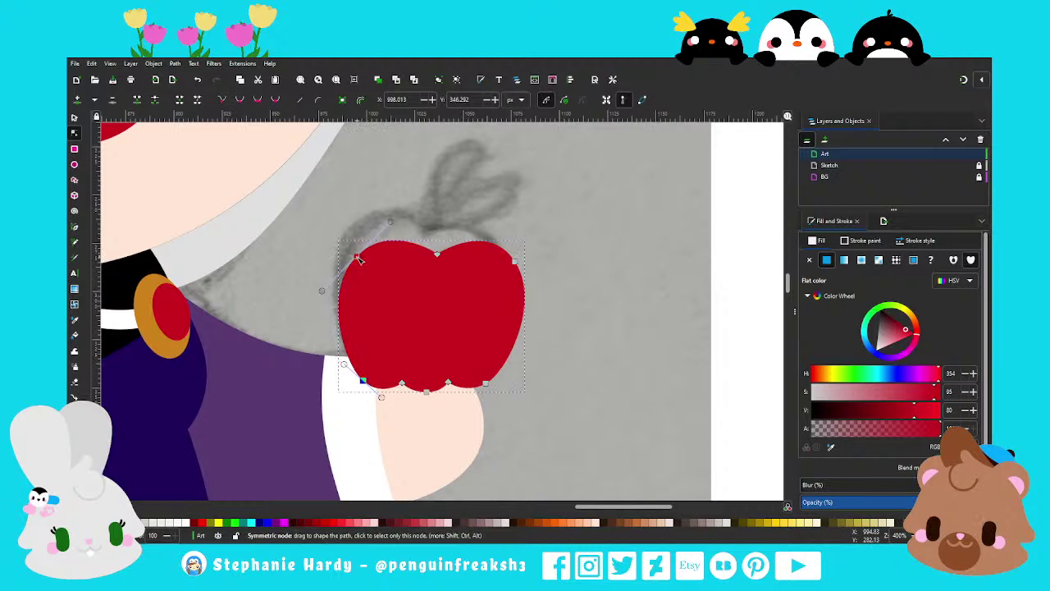
Fill out the apple's top lobes, reshape the top dip and bulge the right side outward
{"action": "left_click_drag", "start_coordinate": [355, 259], "coordinate": [349, 257]}
{"action": "left_click_drag", "start_coordinate": [496, 267], "coordinate": [506, 264]}
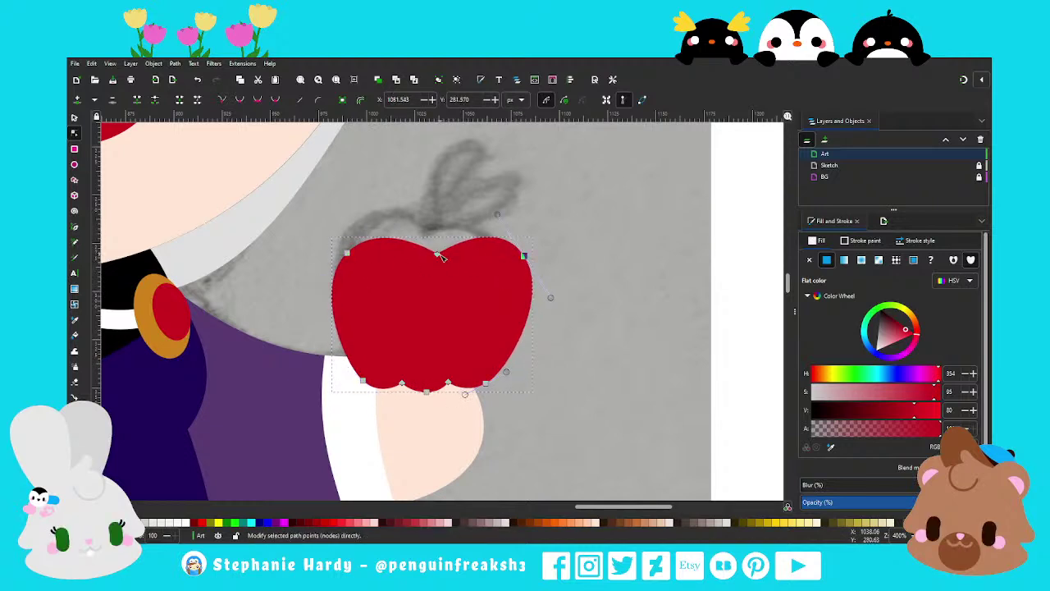
{"action": "left_click_drag", "start_coordinate": [438, 255], "coordinate": [432, 258]}
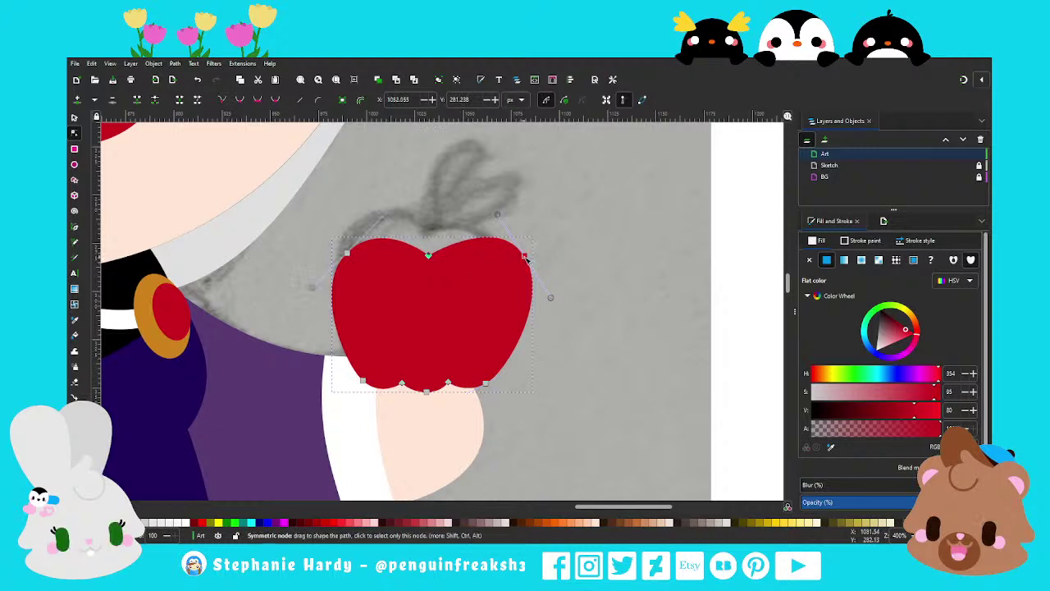
{"action": "left_click_drag", "start_coordinate": [523, 255], "coordinate": [515, 256]}
{"action": "left_click_drag", "start_coordinate": [541, 300], "coordinate": [553, 298]}
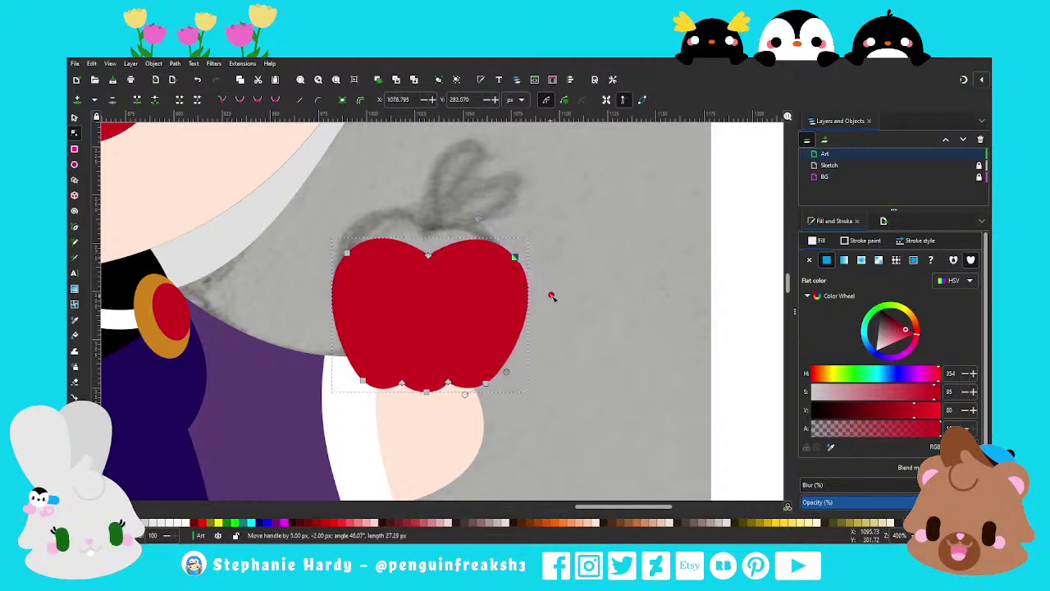
Fine-tune the apple's top-left point and left-side curve, then deselect it
{"action": "left_click", "coordinate": [347, 253]}
{"action": "left_click_drag", "start_coordinate": [380, 220], "coordinate": [384, 219]}
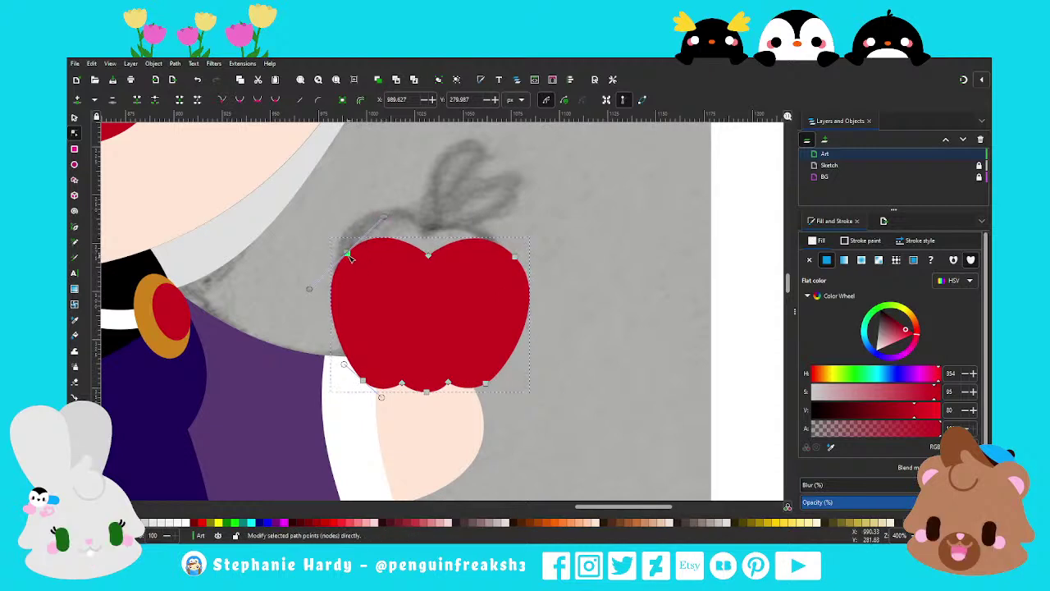
{"action": "left_click_drag", "start_coordinate": [346, 255], "coordinate": [349, 259]}
{"action": "left_click_drag", "start_coordinate": [349, 258], "coordinate": [344, 256]}
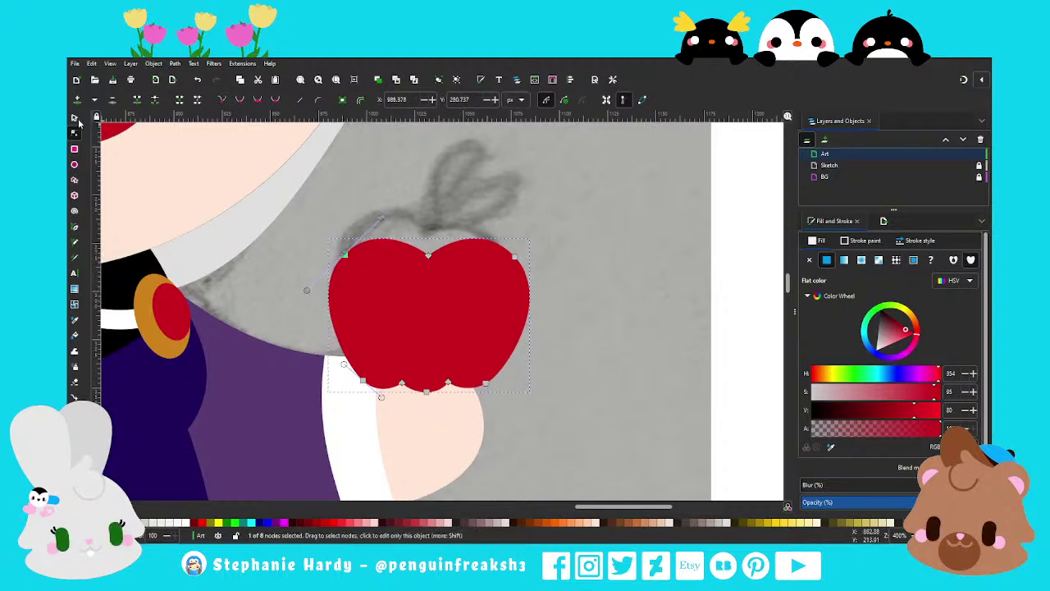
{"action": "left_click", "coordinate": [74, 118]}
{"action": "left_click", "coordinate": [532, 278]}
{"action": "scroll", "coordinate": [535, 284], "scroll_direction": "down", "scroll_amount": 2}
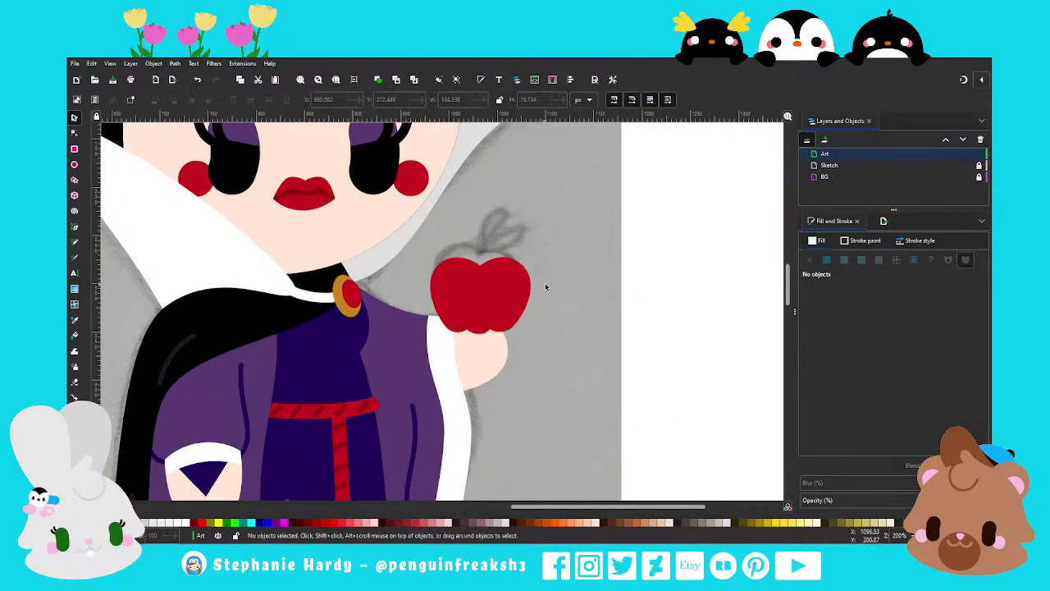
Draw a triangular stem outline at the apple's top and give it a flat brown fill
{"action": "scroll", "coordinate": [545, 286], "scroll_direction": "down", "scroll_amount": 2}
{"action": "scroll", "coordinate": [546, 275], "scroll_direction": "up", "scroll_amount": 2}
{"action": "scroll", "coordinate": [547, 275], "scroll_direction": "up", "scroll_amount": 1}
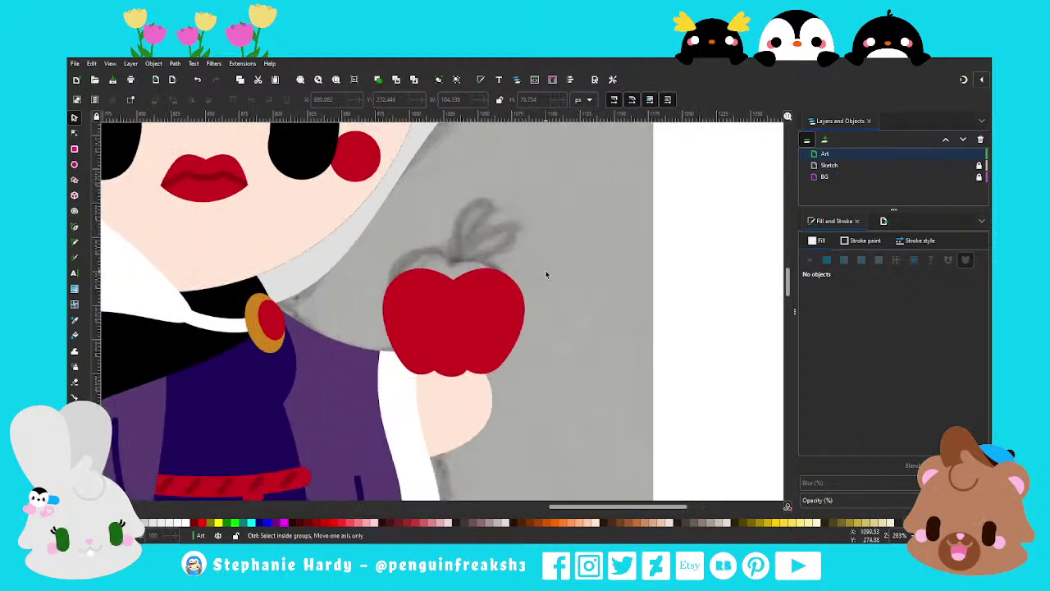
{"action": "scroll", "coordinate": [546, 275], "scroll_direction": "up", "scroll_amount": 1}
{"action": "left_click", "coordinate": [74, 226]}
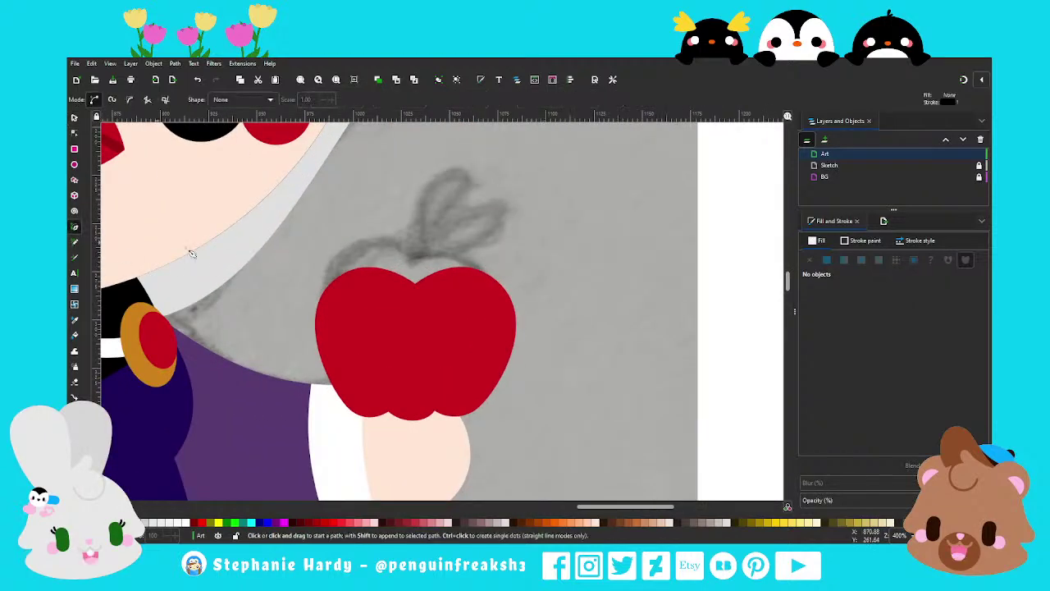
{"action": "left_click", "coordinate": [412, 285]}
{"action": "left_click", "coordinate": [429, 177]}
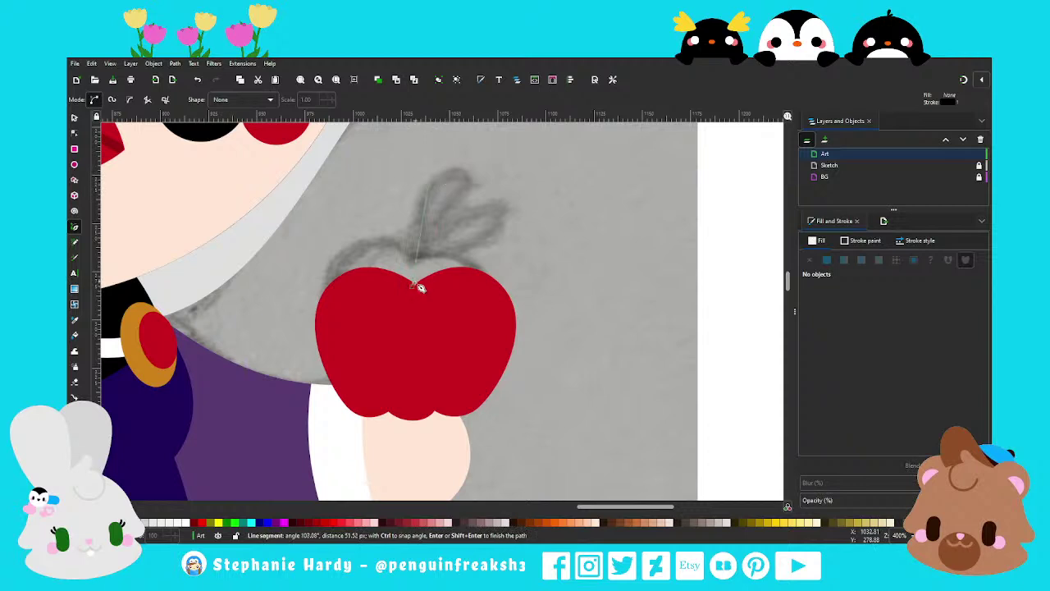
{"action": "left_click", "coordinate": [412, 284]}
{"action": "left_click", "coordinate": [826, 260]}
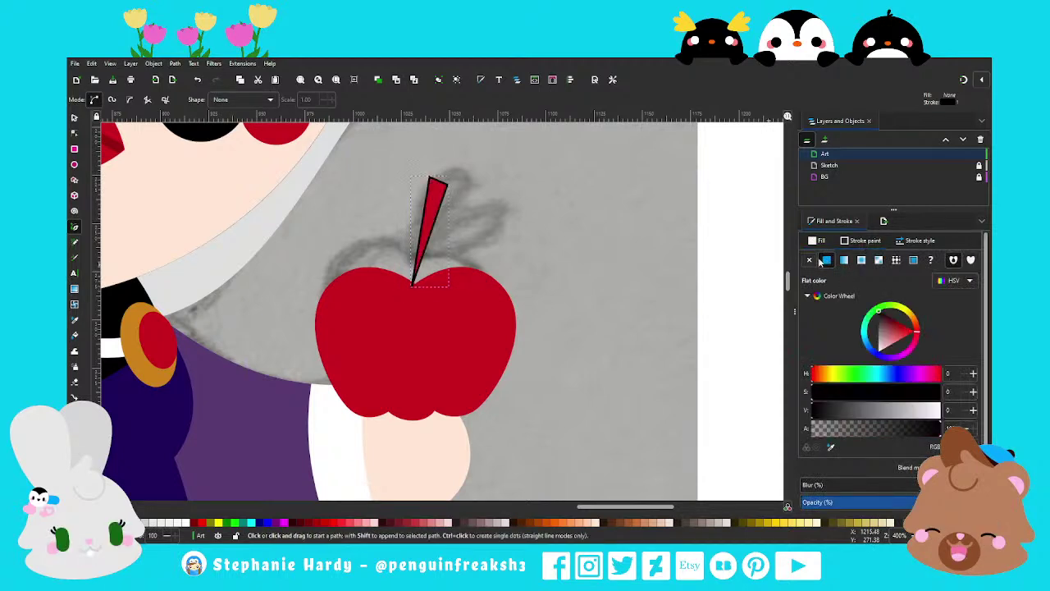
{"action": "left_click", "coordinate": [819, 243]}
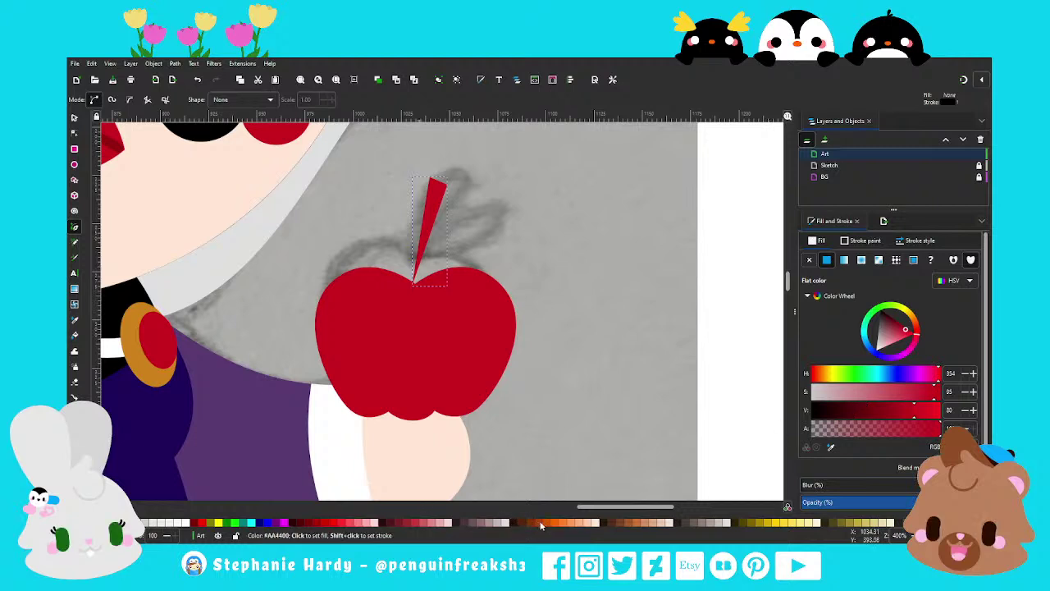
{"action": "left_click", "coordinate": [535, 523]}
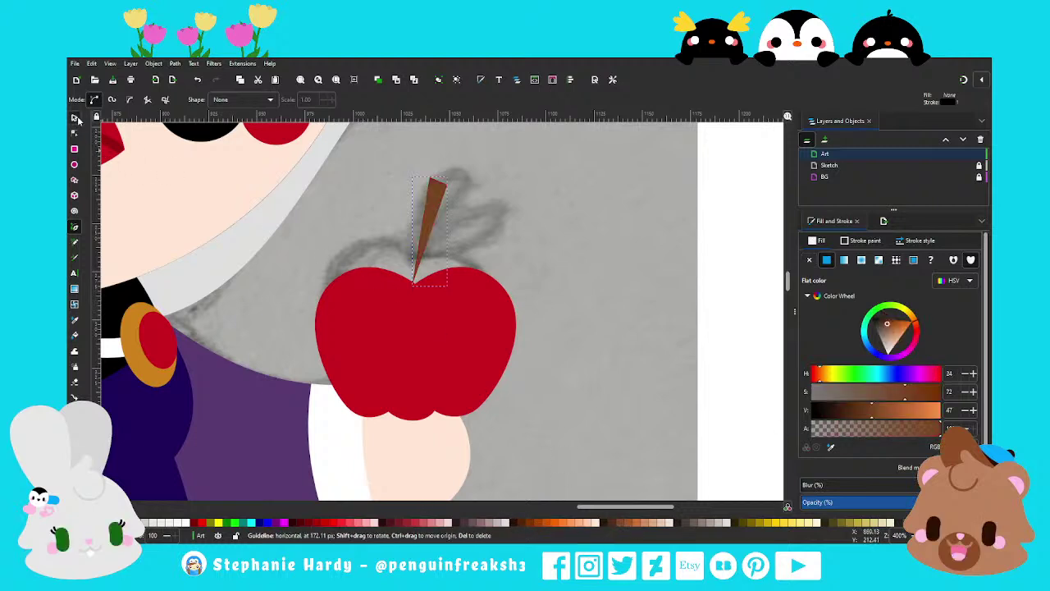
Sink the stem's base into the apple, tilt its tip, and make the base node smooth
{"action": "left_click", "coordinate": [75, 131]}
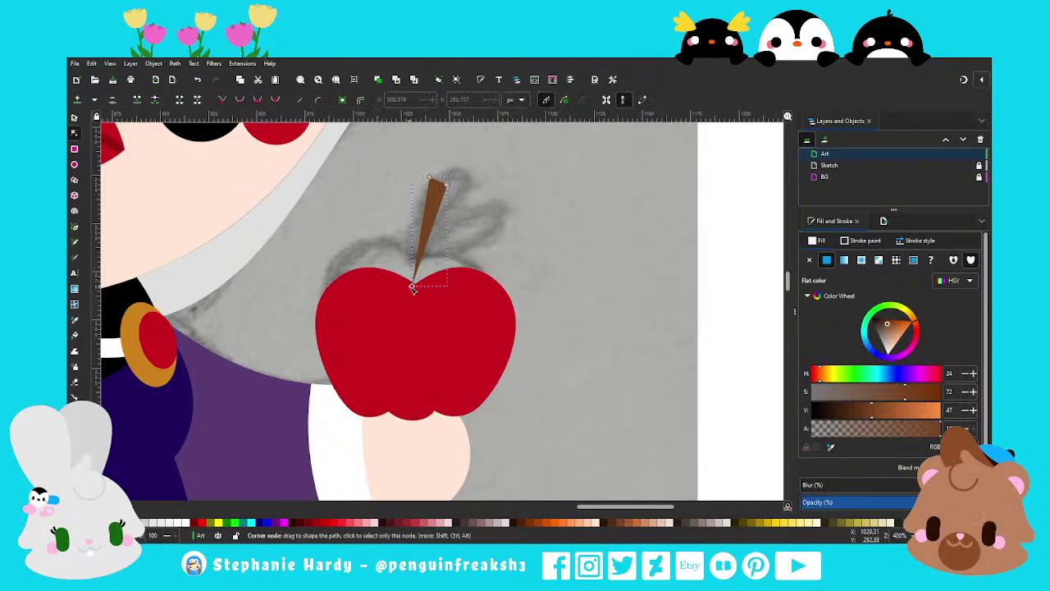
{"action": "left_click_drag", "start_coordinate": [412, 287], "coordinate": [413, 294]}
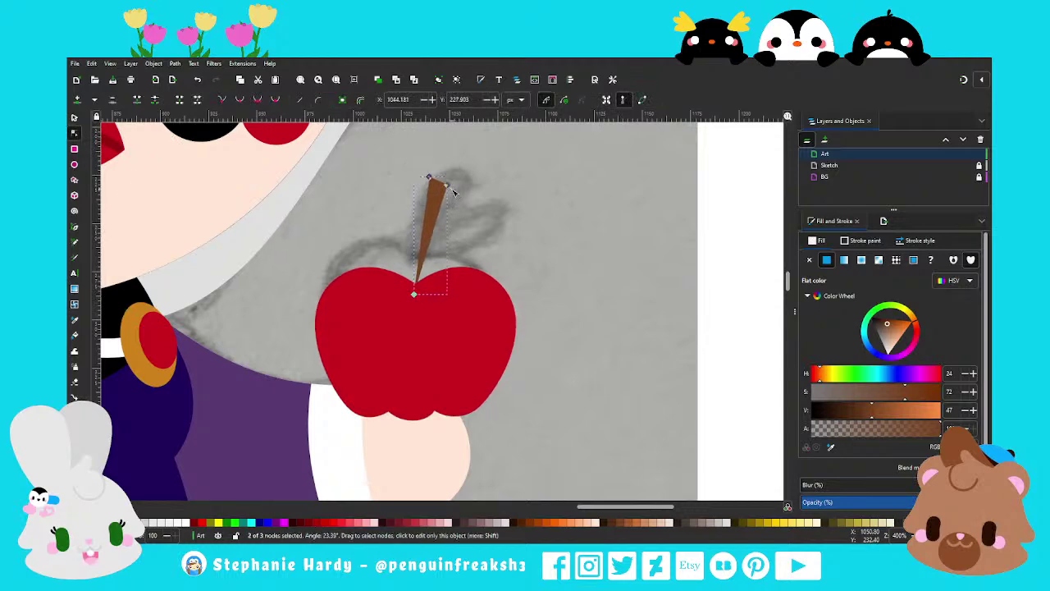
{"action": "left_click_drag", "start_coordinate": [454, 191], "coordinate": [442, 203]}
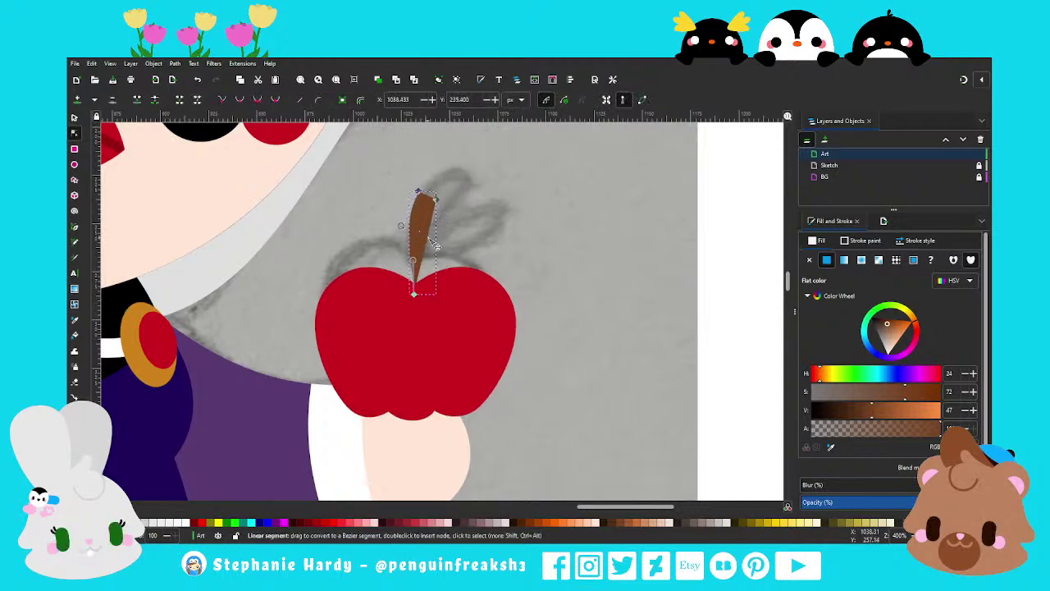
{"action": "left_click", "coordinate": [414, 293]}
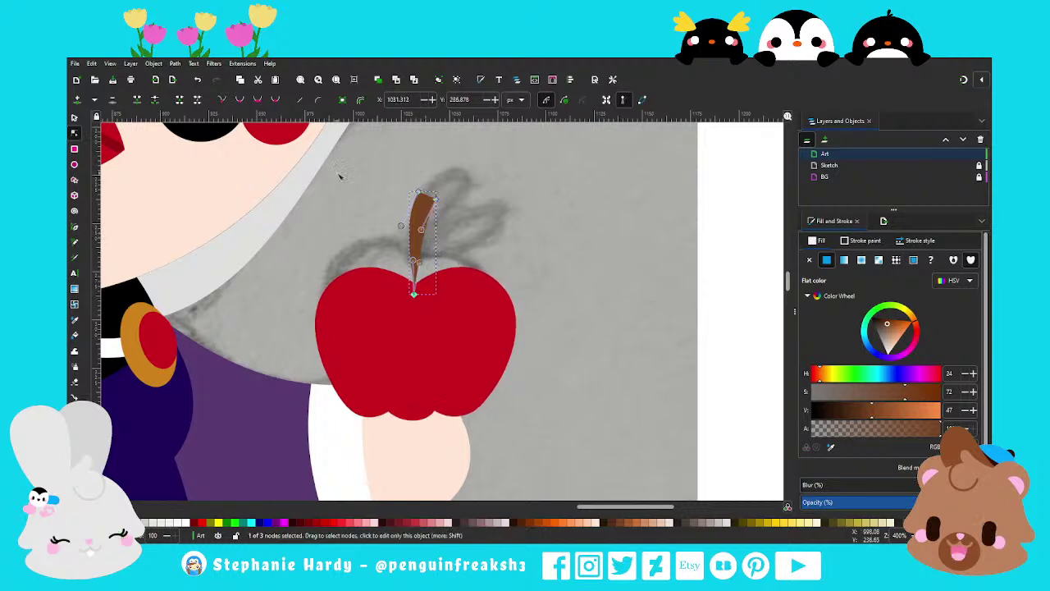
{"action": "key", "text": "shift+s"}
{"action": "left_click_drag", "start_coordinate": [445, 304], "coordinate": [420, 297]}
{"action": "mouse_move", "coordinate": [423, 196]}
{"action": "left_mouse_down"}
{"action": "mouse_move", "coordinate": [409, 188]}
{"action": "mouse_move", "coordinate": [469, 230]}
{"action": "left_mouse_up"}
Round off the stem's top and refine its edge and base curves
{"action": "left_click", "coordinate": [274, 101]}
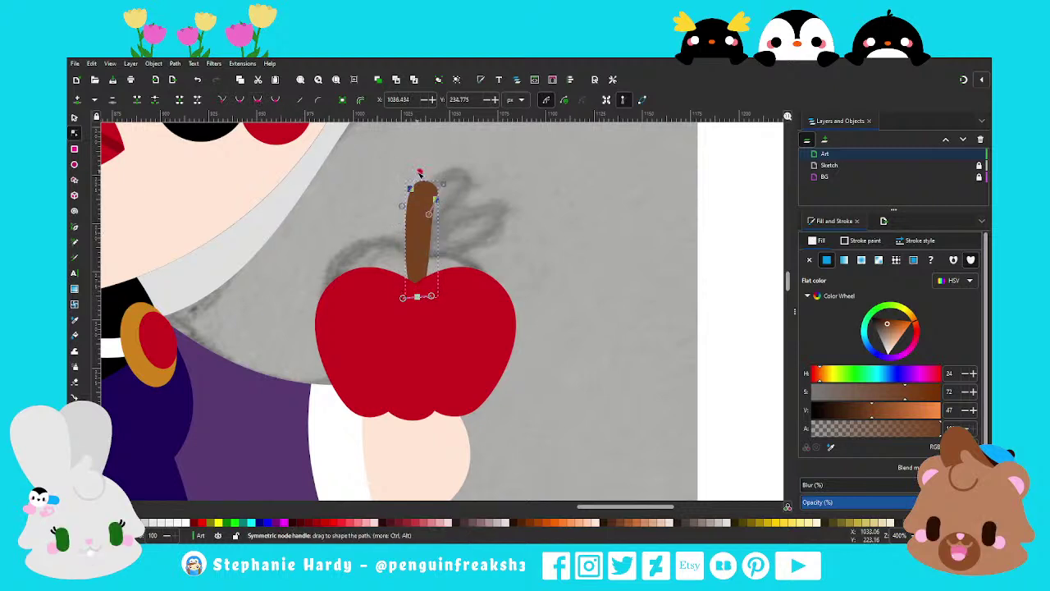
{"action": "left_click_drag", "start_coordinate": [418, 173], "coordinate": [444, 184]}
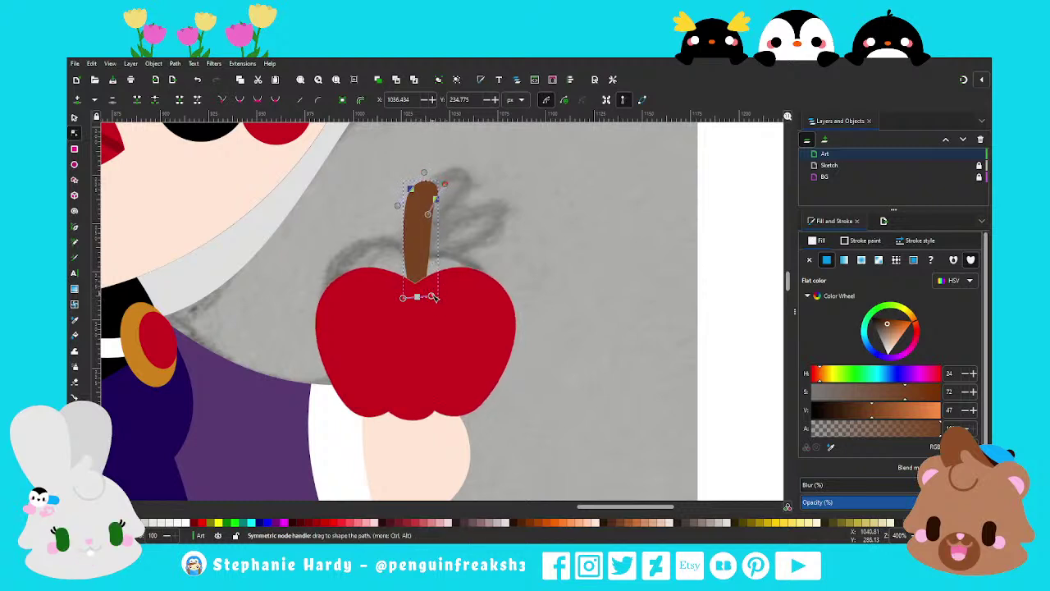
{"action": "left_click_drag", "start_coordinate": [434, 297], "coordinate": [415, 297]}
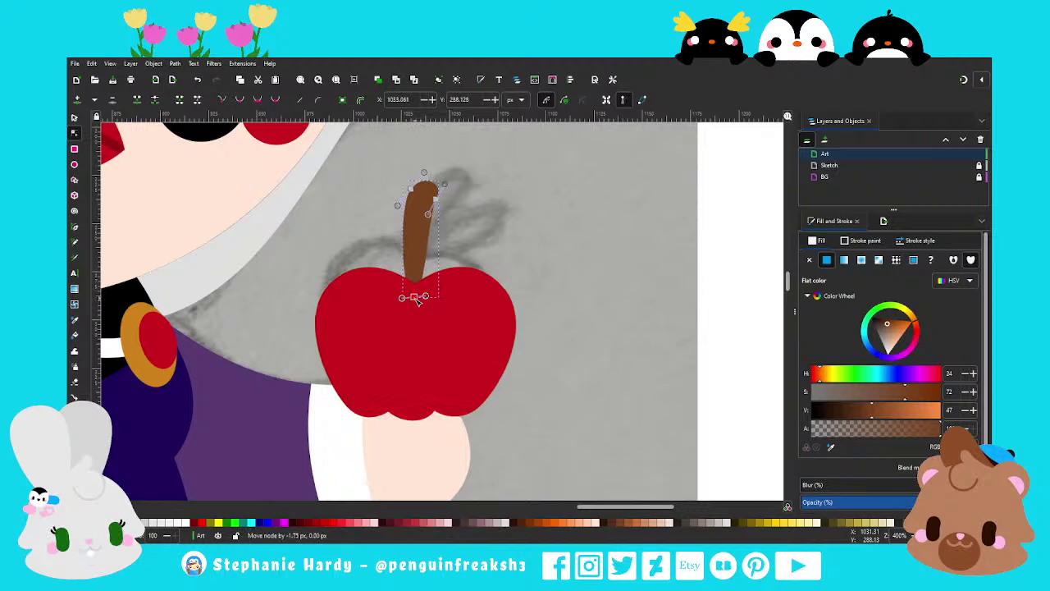
{"action": "left_click_drag", "start_coordinate": [397, 206], "coordinate": [395, 213]}
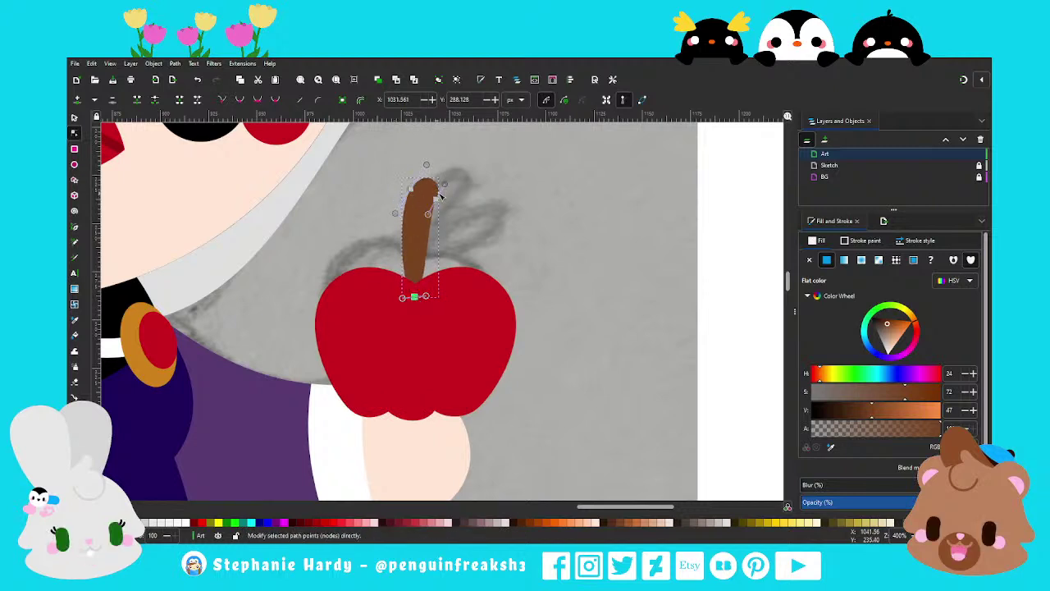
{"action": "mouse_move", "coordinate": [444, 184]}
{"action": "left_mouse_down"}
{"action": "mouse_move", "coordinate": [435, 205]}
{"action": "mouse_move", "coordinate": [449, 177]}
{"action": "left_mouse_up"}
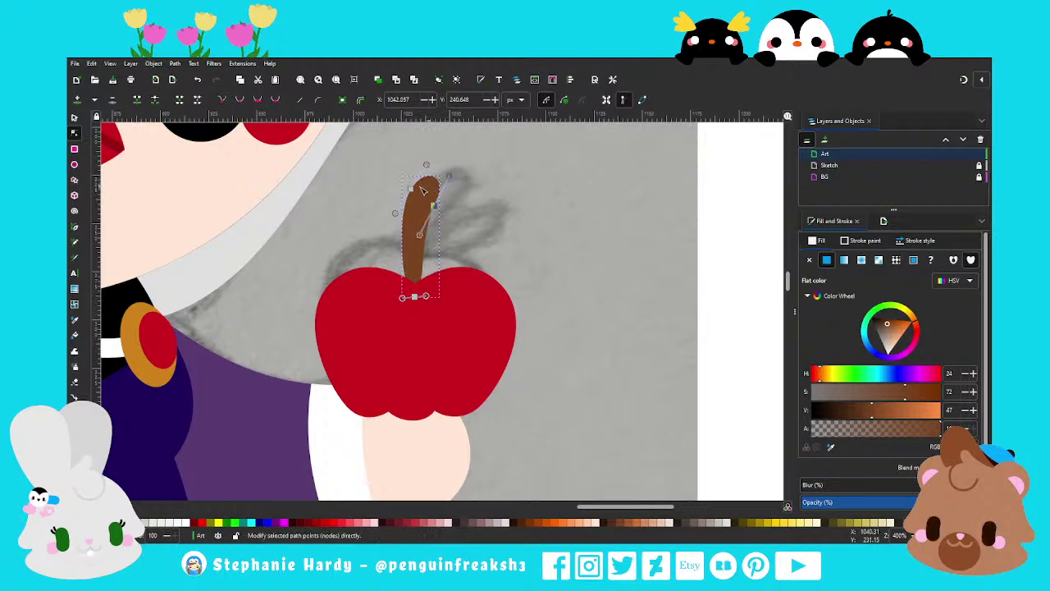
{"action": "key", "text": "s"}
{"action": "left_click", "coordinate": [463, 215]}
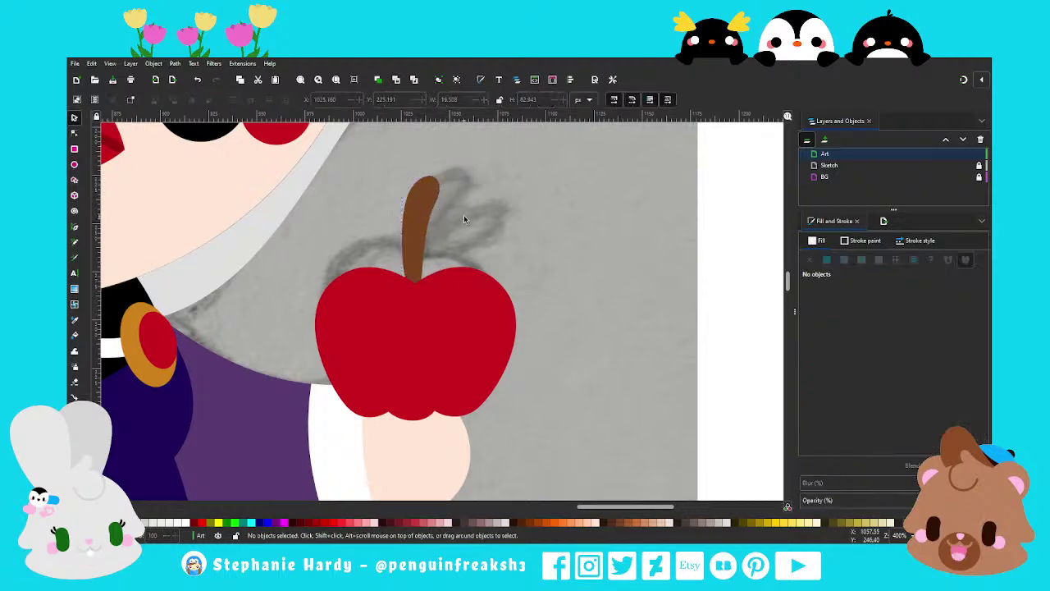
Nudge the stem down into place on the apple and zoom out to check it
{"action": "scroll", "coordinate": [463, 215], "scroll_direction": "down", "scroll_amount": 1}
{"action": "scroll", "coordinate": [463, 215], "scroll_direction": "down", "scroll_amount": 2}
{"action": "scroll", "coordinate": [463, 215], "scroll_direction": "up", "scroll_amount": 2}
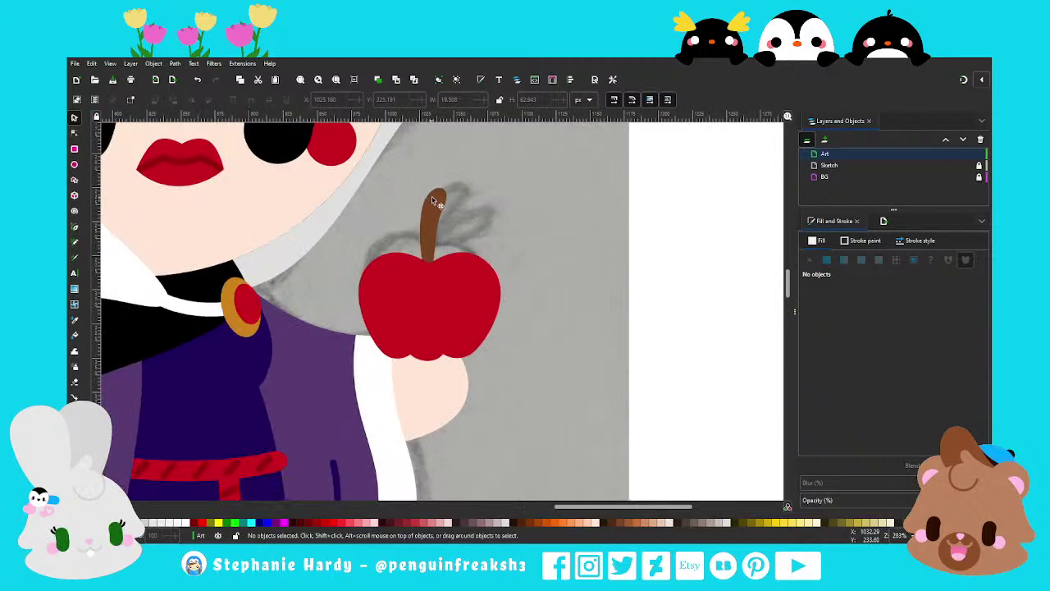
{"action": "left_click_drag", "start_coordinate": [433, 199], "coordinate": [441, 233]}
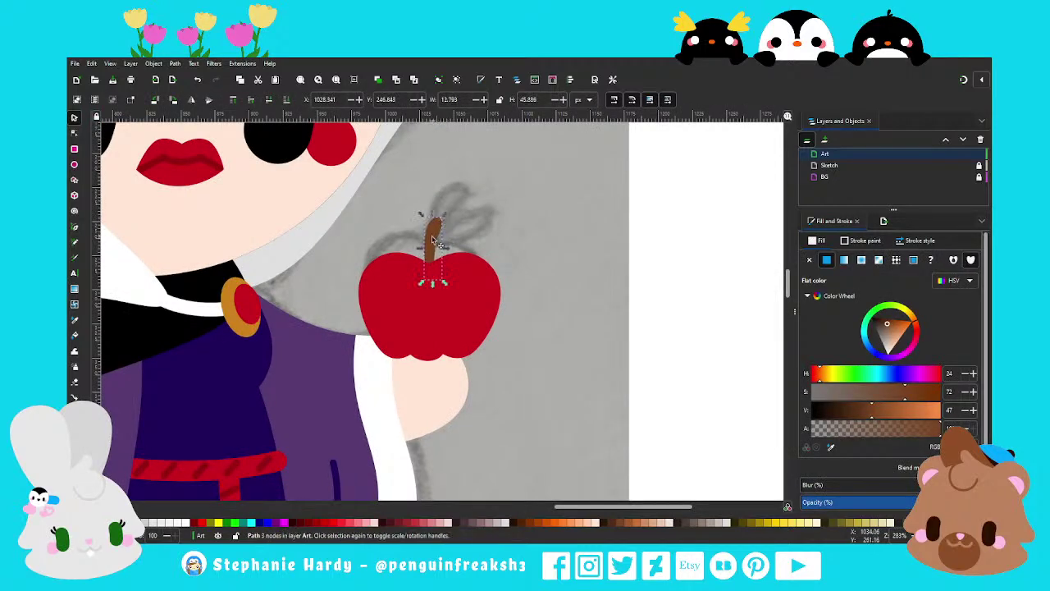
{"action": "left_click_drag", "start_coordinate": [437, 233], "coordinate": [431, 243]}
{"action": "scroll", "coordinate": [435, 241], "scroll_direction": "down", "scroll_amount": 1}
{"action": "key", "text": "Escape"}
{"action": "scroll", "coordinate": [459, 234], "scroll_direction": "down", "scroll_amount": 2}
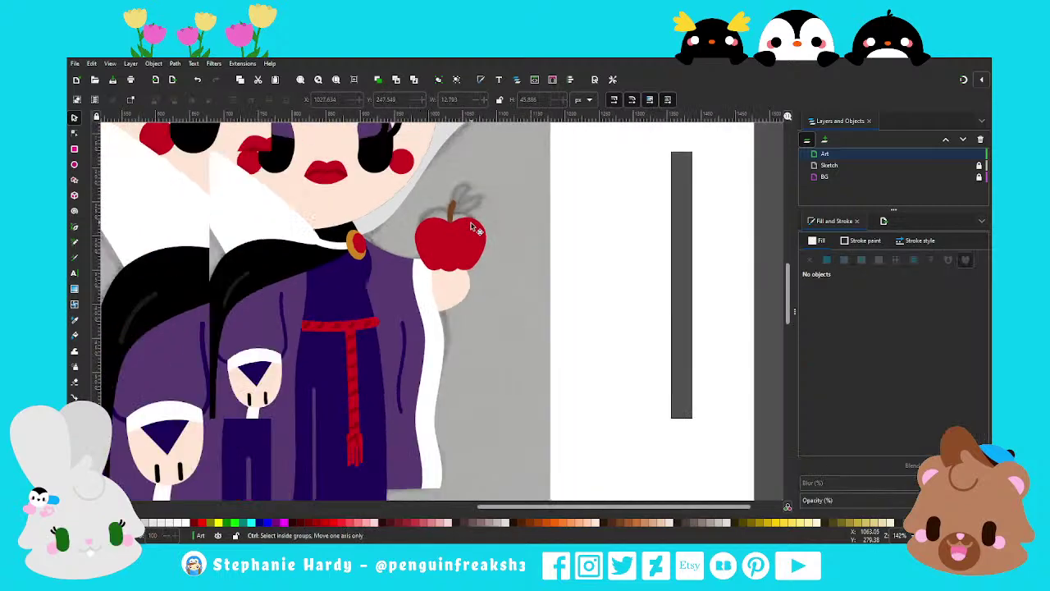
{"action": "scroll", "coordinate": [473, 227], "scroll_direction": "up", "scroll_amount": 2}
{"action": "scroll", "coordinate": [328, 234], "scroll_direction": "up", "scroll_amount": 1}
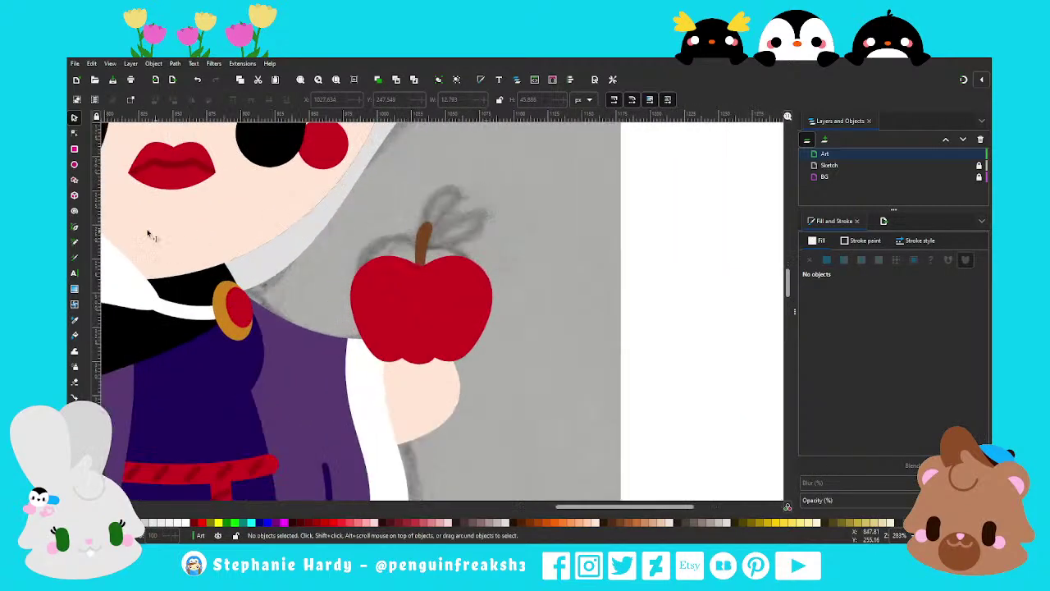
Draw a closed four-point leaf outline beside the stem's base
{"action": "left_click", "coordinate": [75, 228]}
{"action": "left_click", "coordinate": [419, 267]}
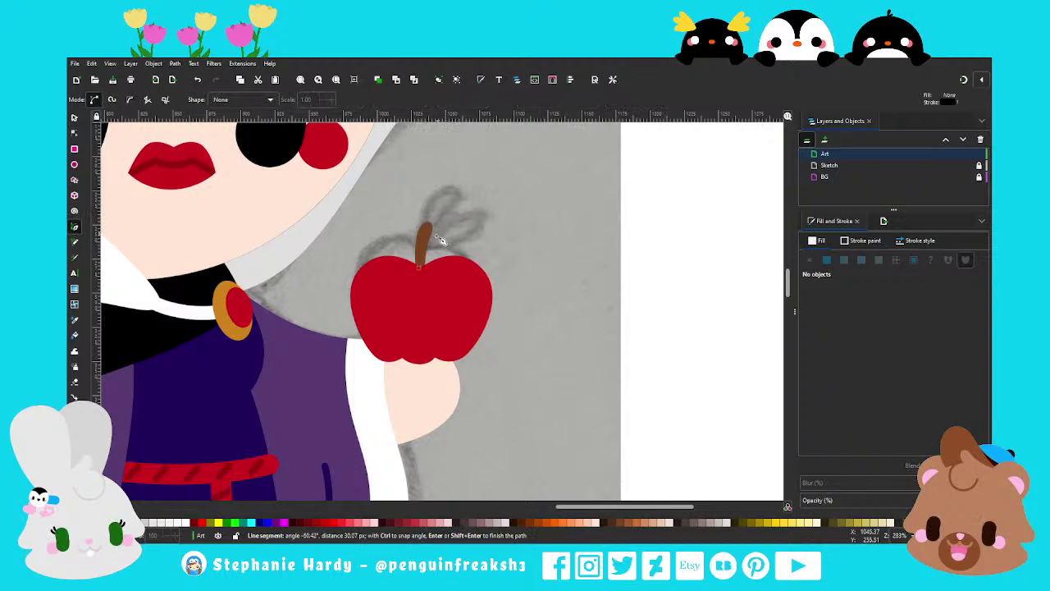
{"action": "left_click", "coordinate": [465, 232]}
{"action": "left_click", "coordinate": [465, 267]}
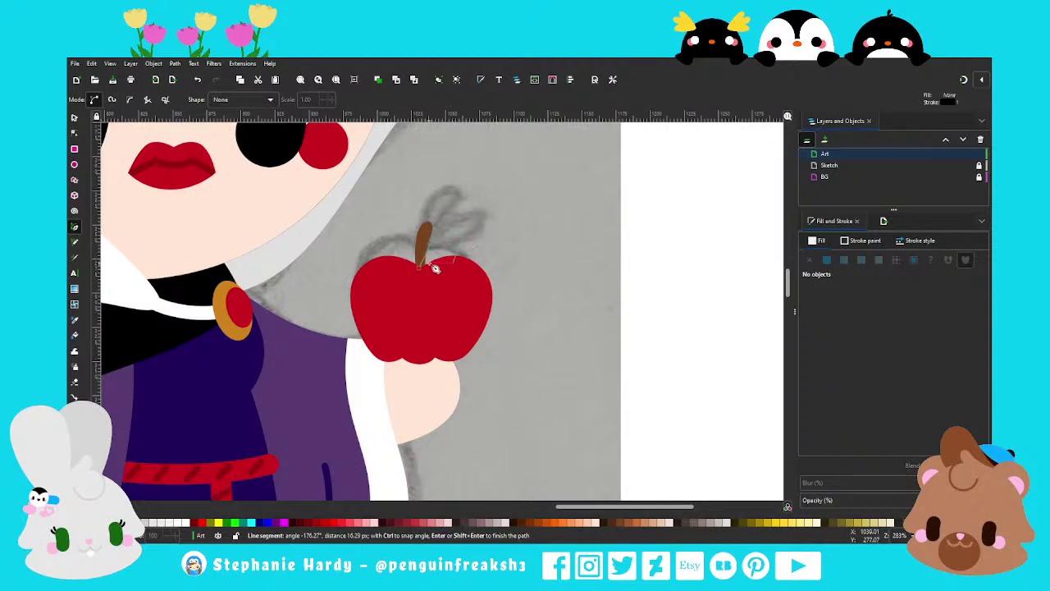
{"action": "left_click", "coordinate": [419, 268]}
Give the leaf a flat, deep dark-green fill
{"action": "left_click", "coordinate": [826, 259]}
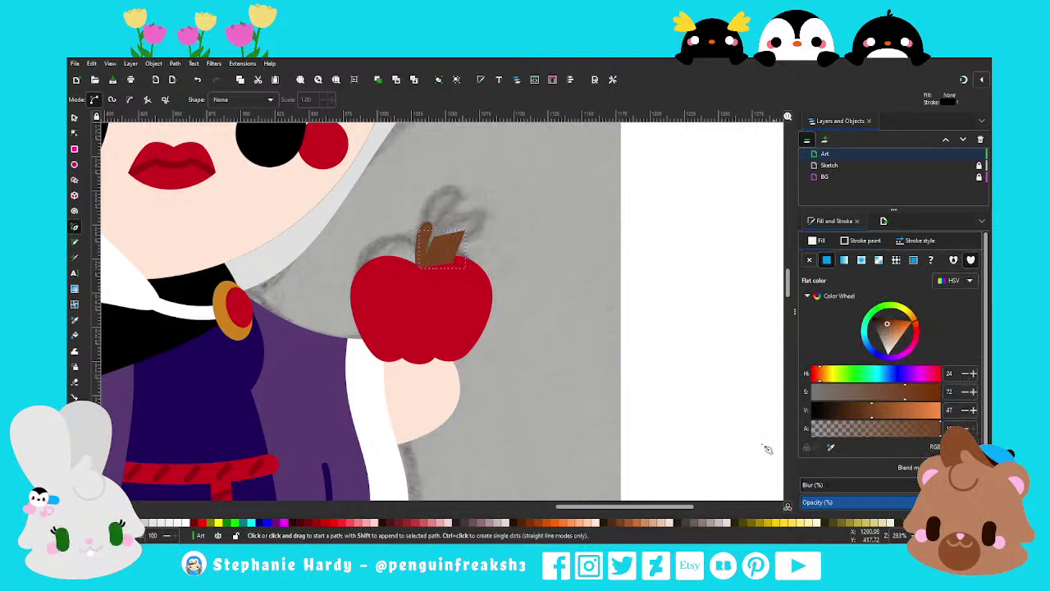
{"action": "left_click", "coordinate": [885, 310]}
{"action": "left_click", "coordinate": [884, 330]}
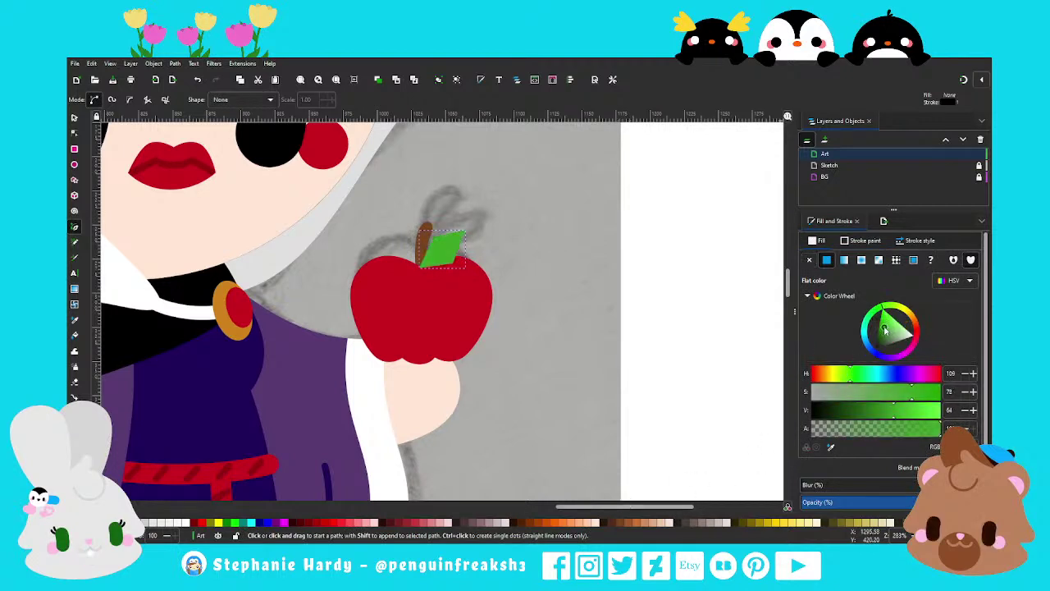
{"action": "left_click_drag", "start_coordinate": [884, 329], "coordinate": [878, 329]}
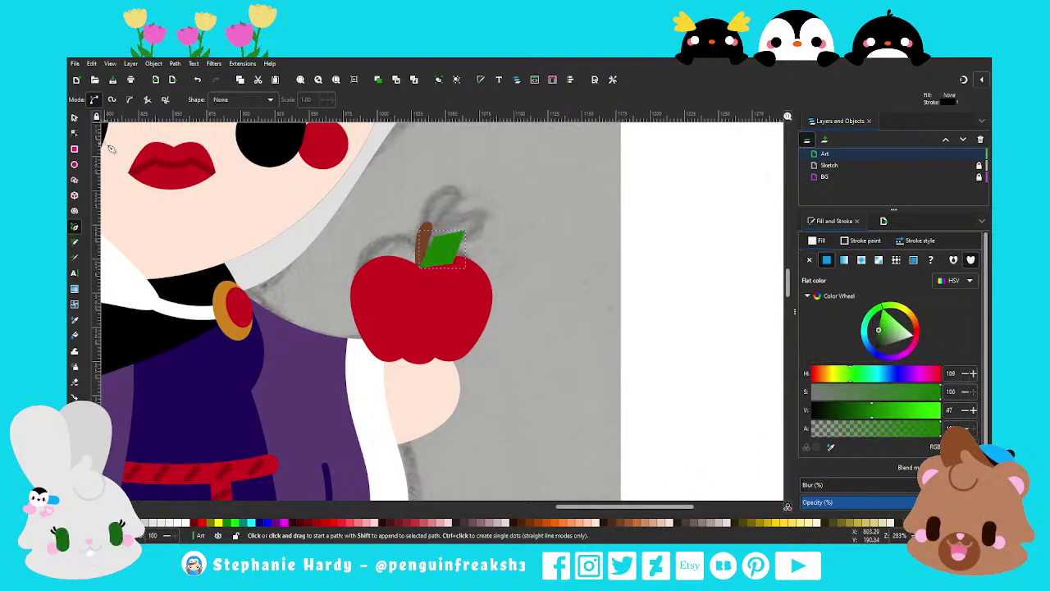
Curve the leaf's upper and lower edges into a proper leaf shape
{"action": "key", "text": "n"}
{"action": "left_click_drag", "start_coordinate": [457, 278], "coordinate": [288, 129]}
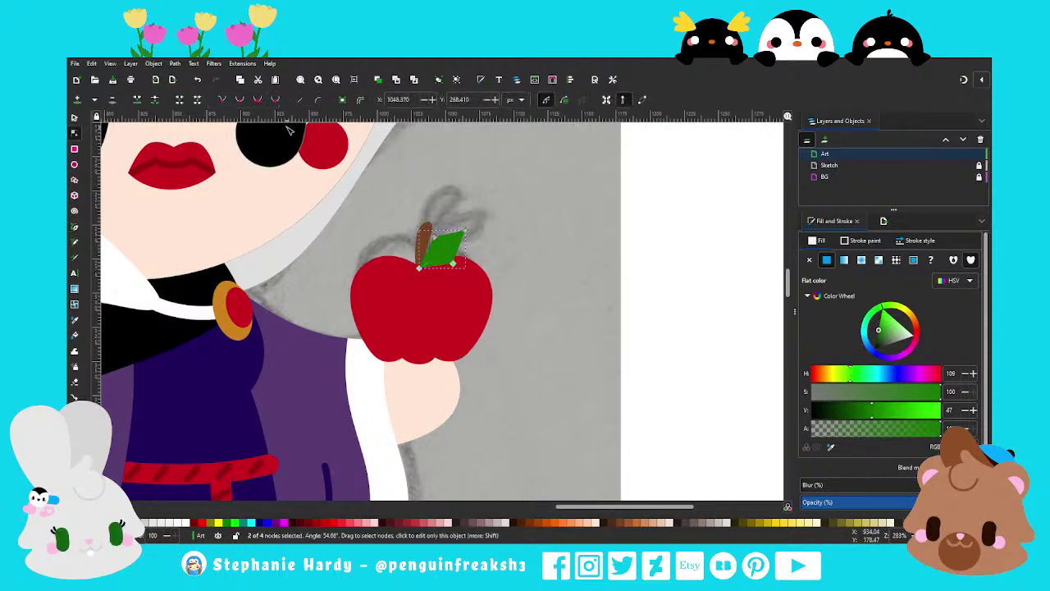
{"action": "scroll", "coordinate": [451, 221], "scroll_direction": "up", "scroll_amount": 2, "text": "ctrl"}
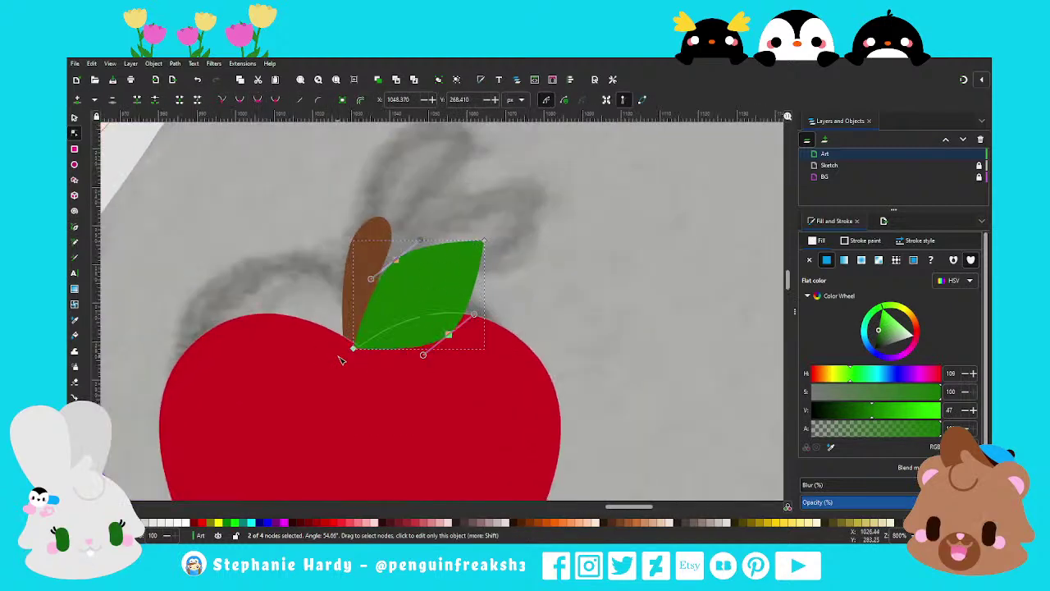
{"action": "scroll", "coordinate": [451, 221], "scroll_direction": "up", "scroll_amount": 1, "text": "ctrl"}
{"action": "left_click_drag", "start_coordinate": [354, 349], "coordinate": [358, 346]}
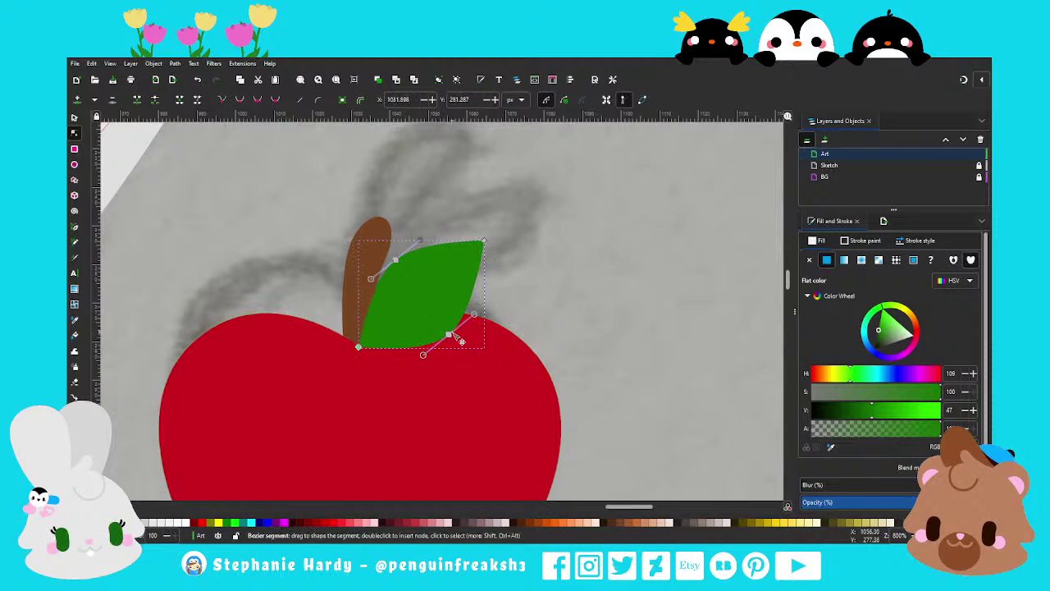
{"action": "left_click_drag", "start_coordinate": [474, 316], "coordinate": [484, 305]}
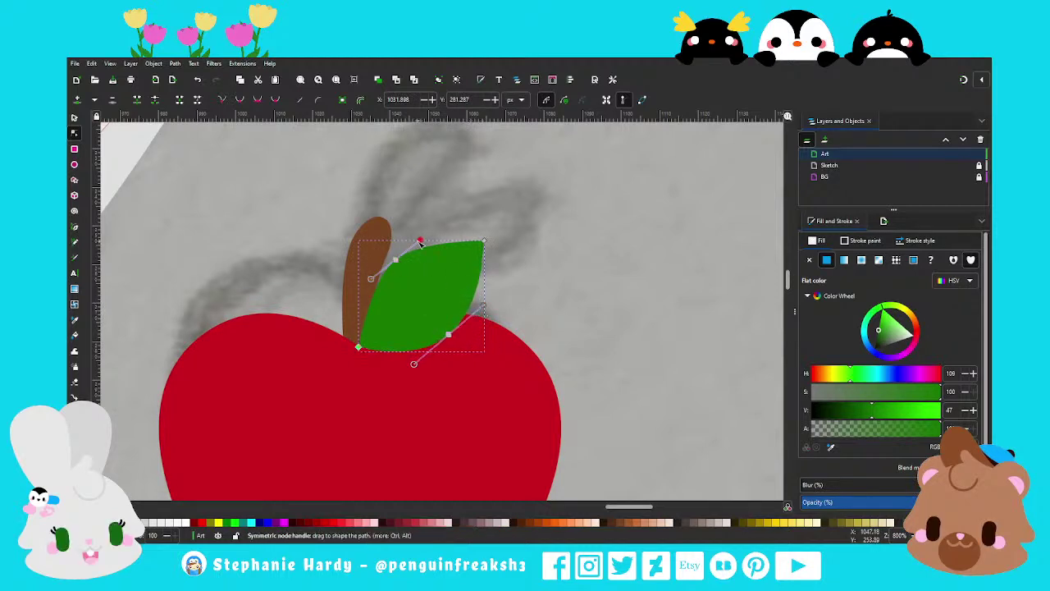
{"action": "left_click_drag", "start_coordinate": [419, 241], "coordinate": [429, 232]}
{"action": "key", "text": "s"}
{"action": "key", "text": "Escape"}
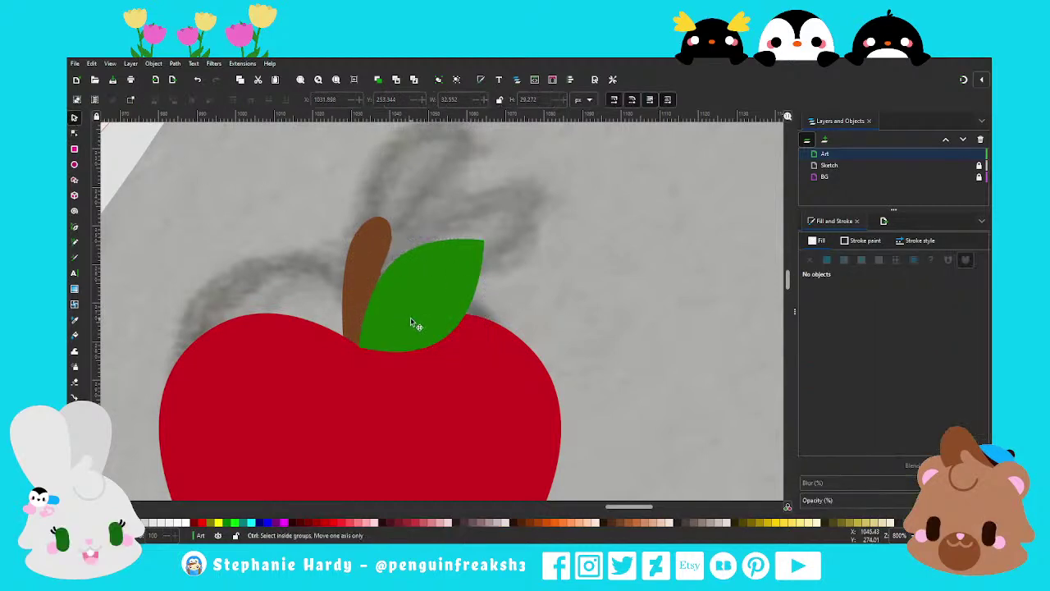
{"action": "scroll", "coordinate": [415, 324], "scroll_direction": "down", "scroll_amount": 4, "text": "ctrl"}
{"action": "scroll", "coordinate": [394, 361], "scroll_direction": "up", "scroll_amount": 2, "text": "ctrl"}
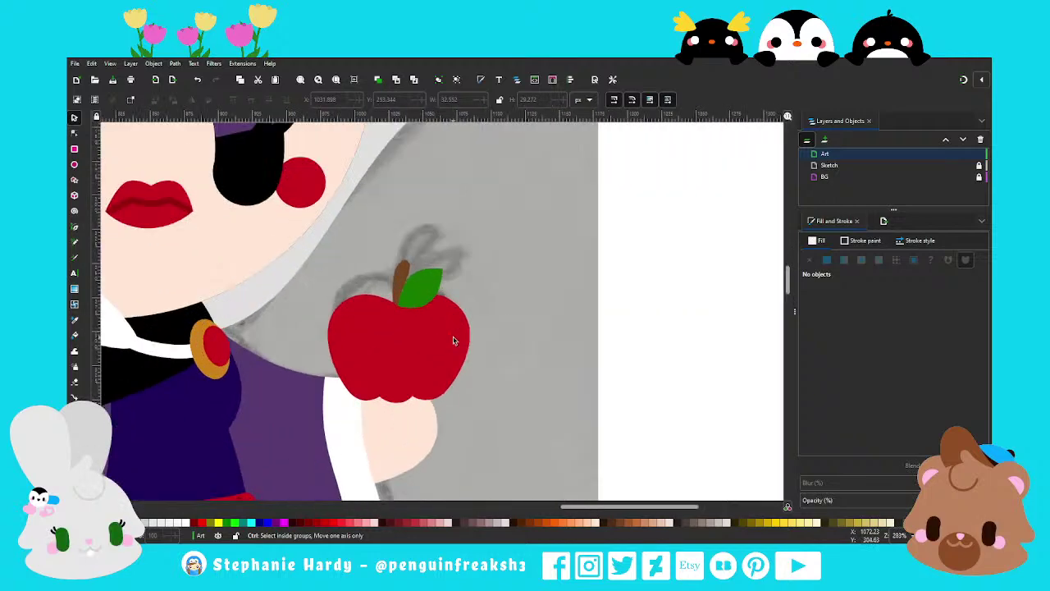
Draw a short highlight line on the apple's right side with a 20 px stroke
{"action": "left_click", "coordinate": [74, 230]}
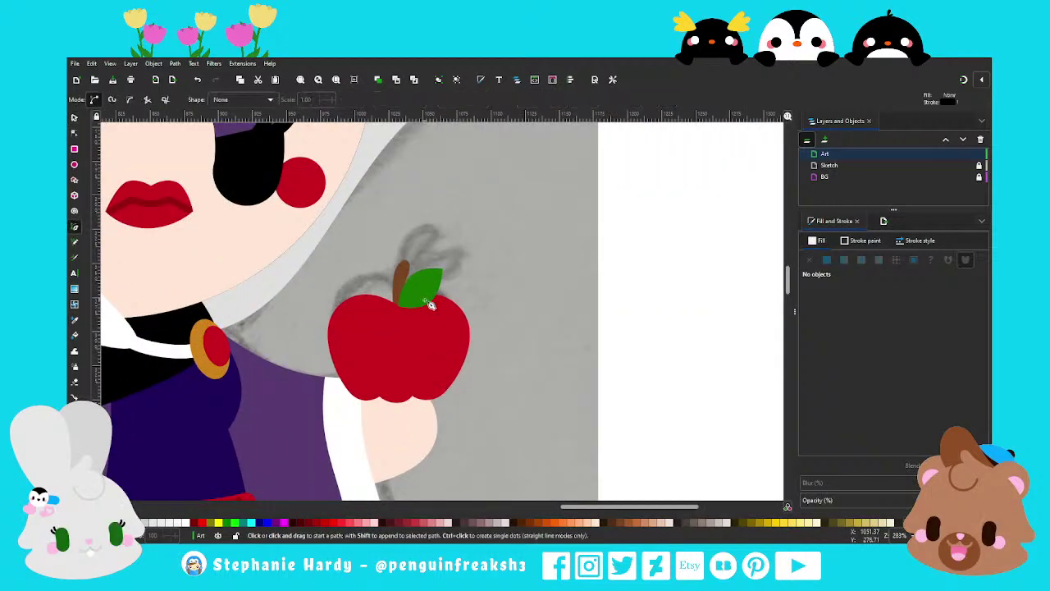
{"action": "left_click", "coordinate": [432, 311]}
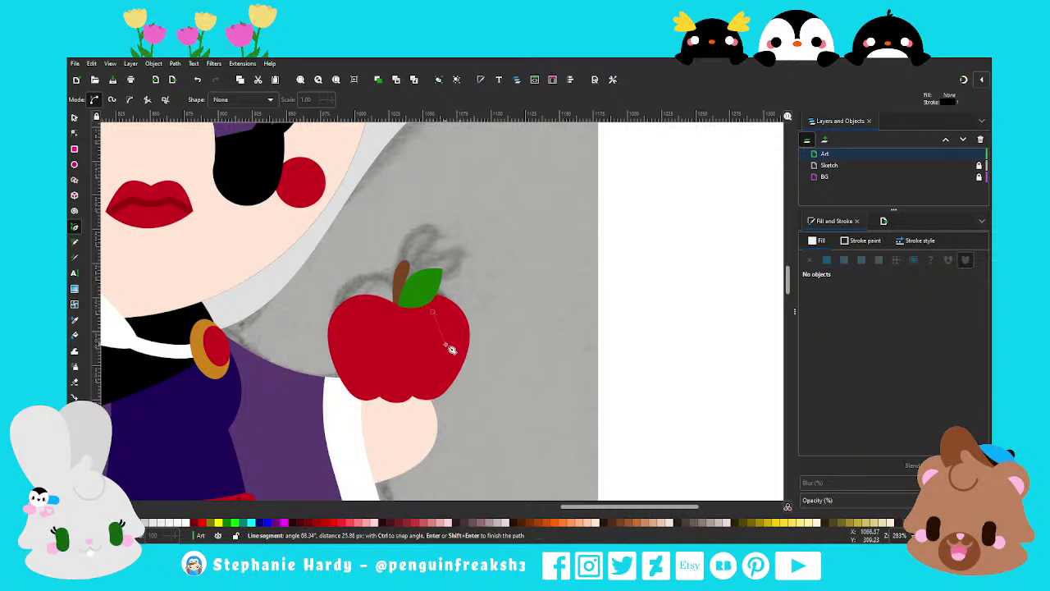
{"action": "double_click", "coordinate": [448, 344]}
{"action": "left_click", "coordinate": [919, 240]}
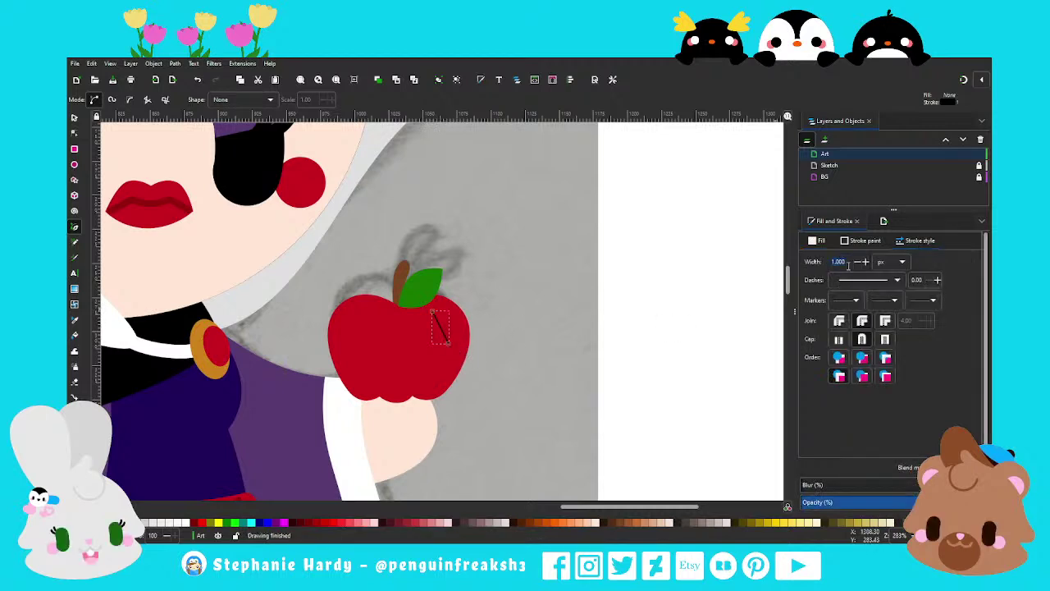
{"action": "type", "text": "20"}
{"action": "key", "text": "Return"}
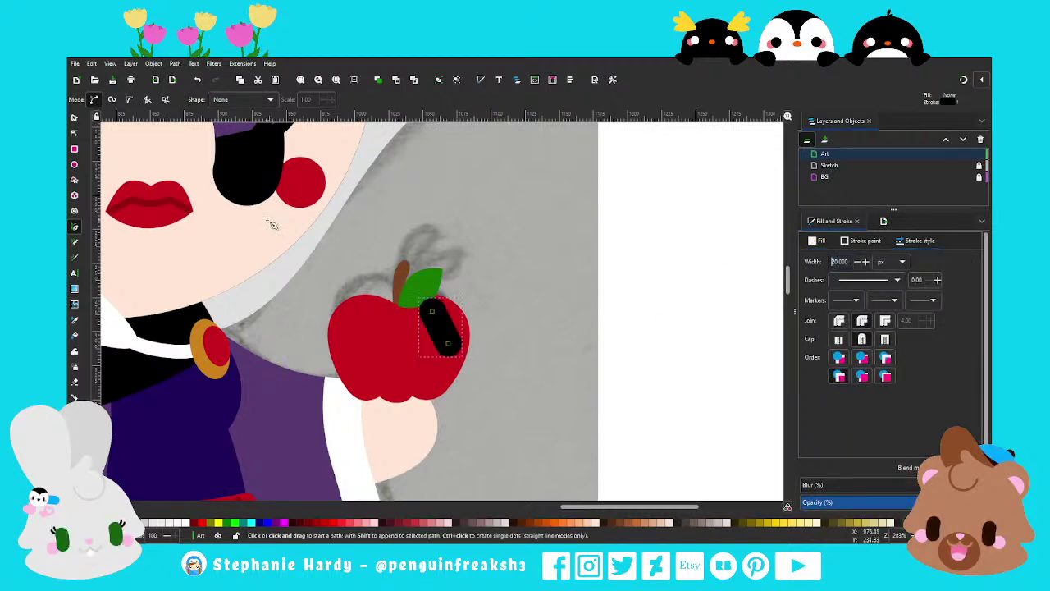
Bend the highlight line into a curve following the apple's side
{"action": "left_click", "coordinate": [74, 132]}
{"action": "left_click_drag", "start_coordinate": [440, 328], "coordinate": [431, 331]}
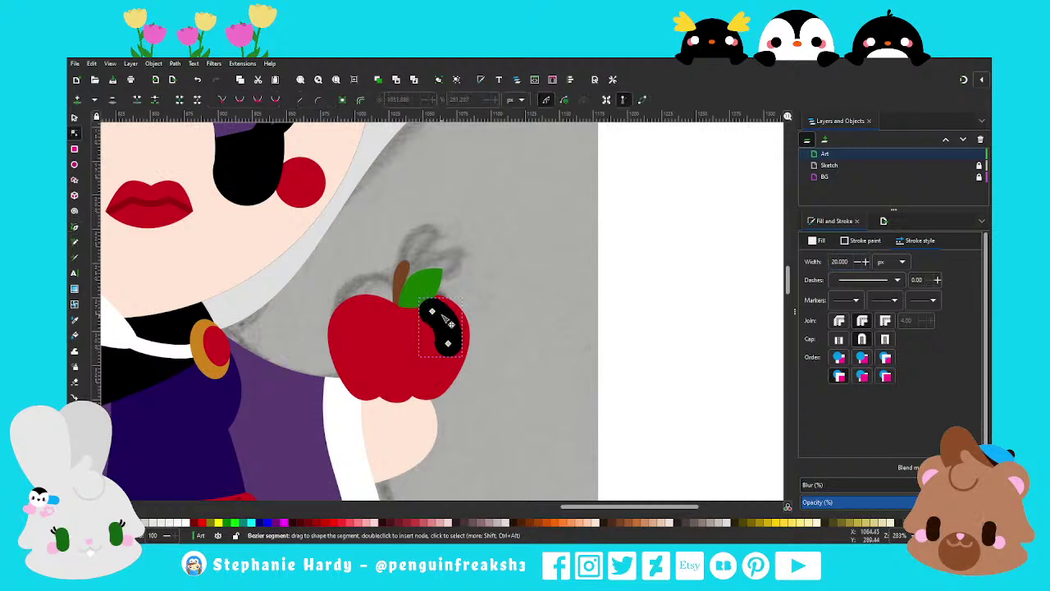
{"action": "left_click", "coordinate": [430, 311]}
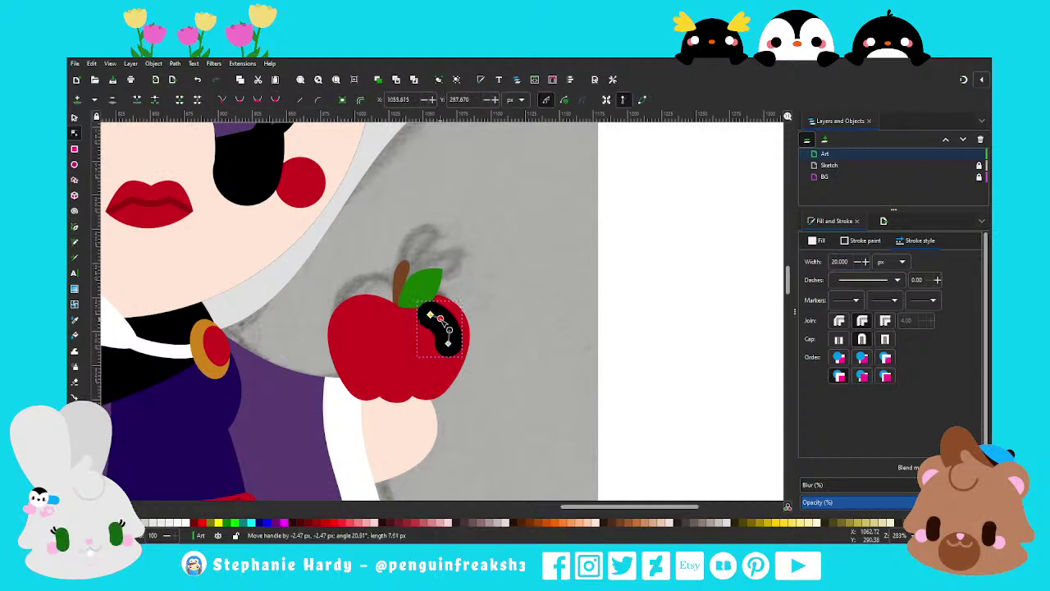
{"action": "left_click_drag", "start_coordinate": [443, 324], "coordinate": [449, 335]}
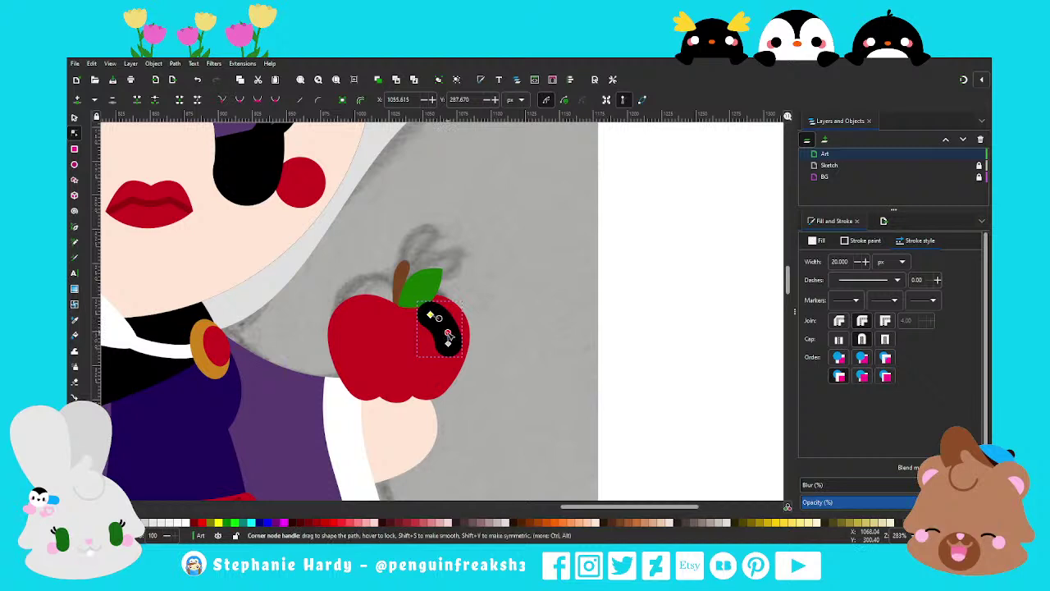
{"action": "key", "text": "s"}
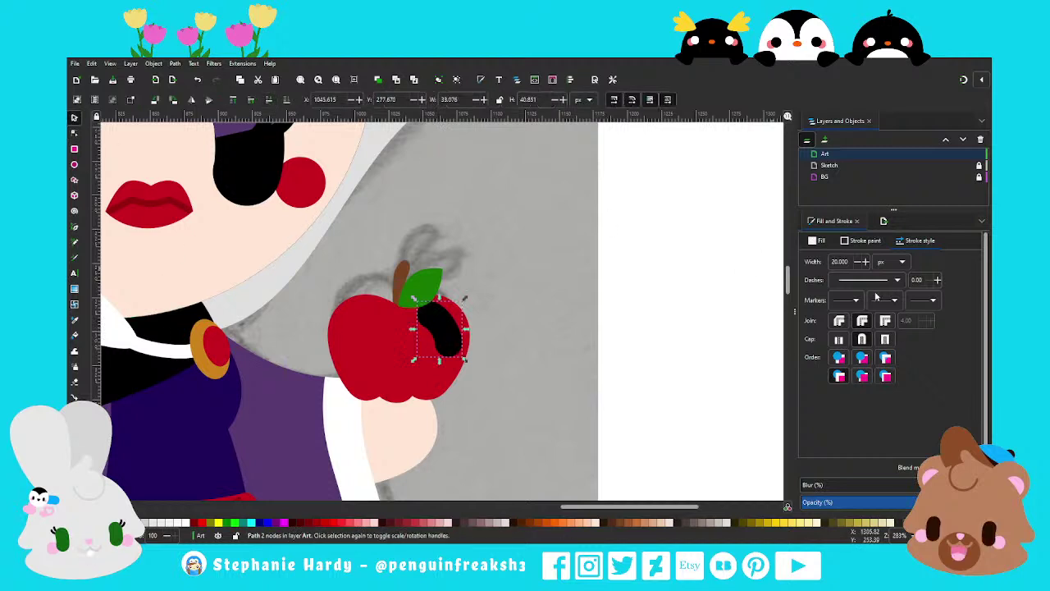
Colour the highlight light pink, thin it to a 10 px stroke, and zoom out to the whole page
{"action": "left_click", "coordinate": [865, 242]}
{"action": "left_click", "coordinate": [895, 334]}
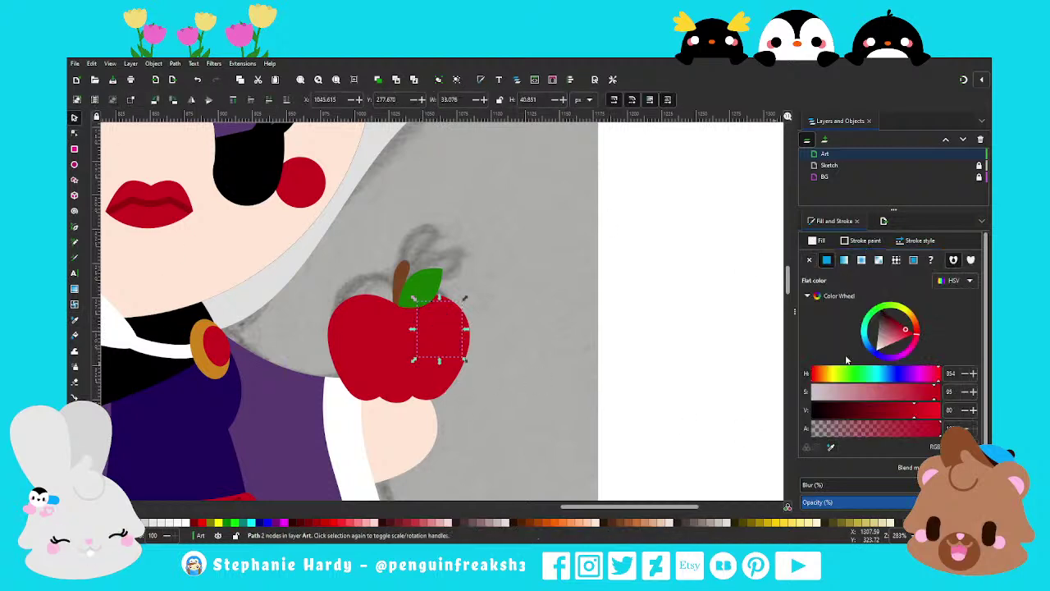
{"action": "left_click_drag", "start_coordinate": [895, 334], "coordinate": [889, 349]}
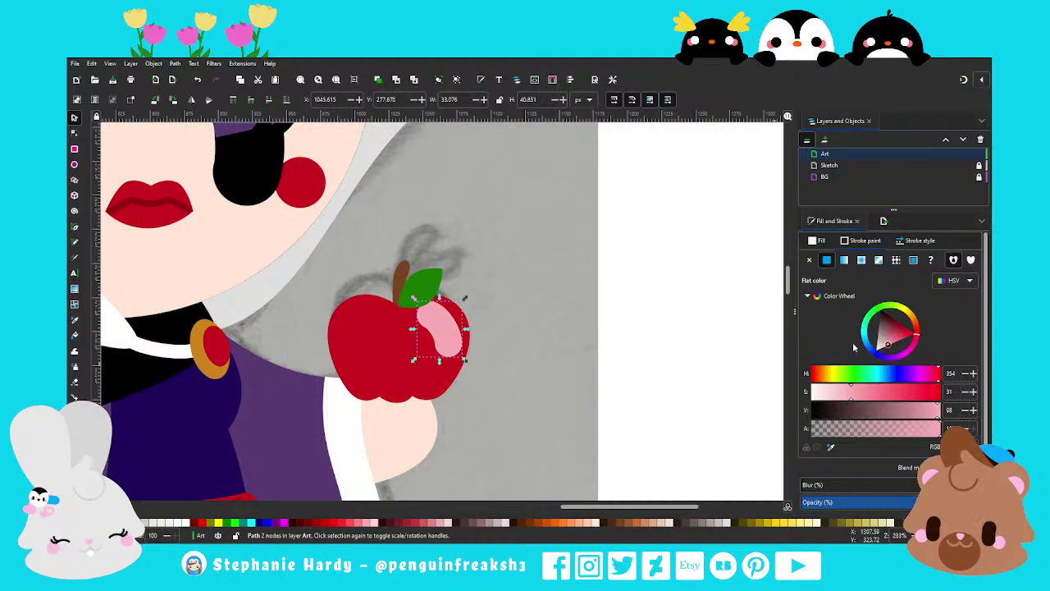
{"action": "left_click", "coordinate": [917, 241]}
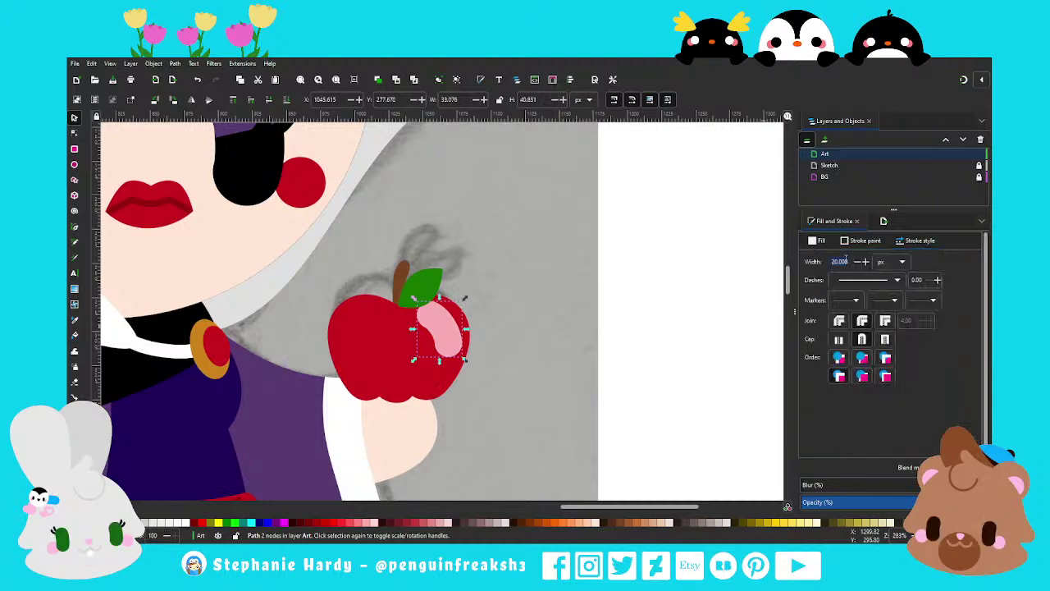
{"action": "type", "text": "10.000"}
{"action": "key", "text": "Return"}
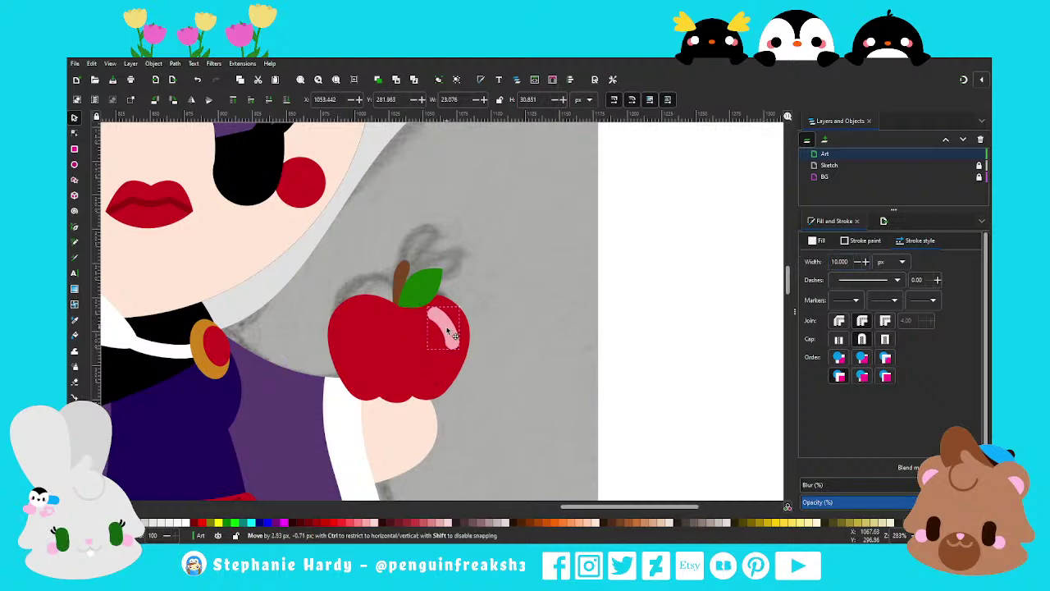
{"action": "left_click", "coordinate": [508, 319]}
{"action": "key", "text": "1"}
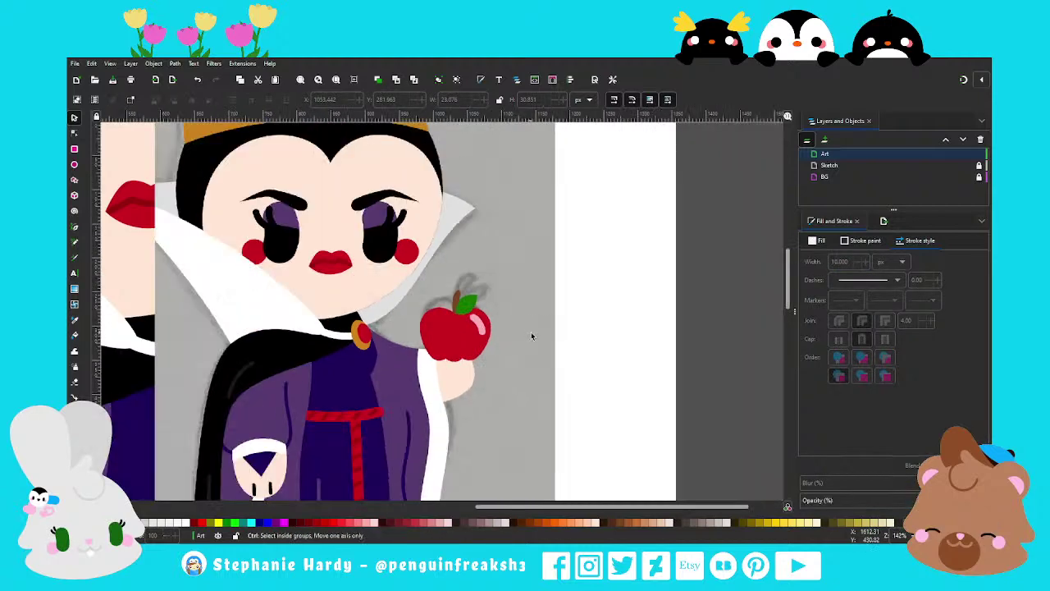
{"action": "key", "text": "minus"}
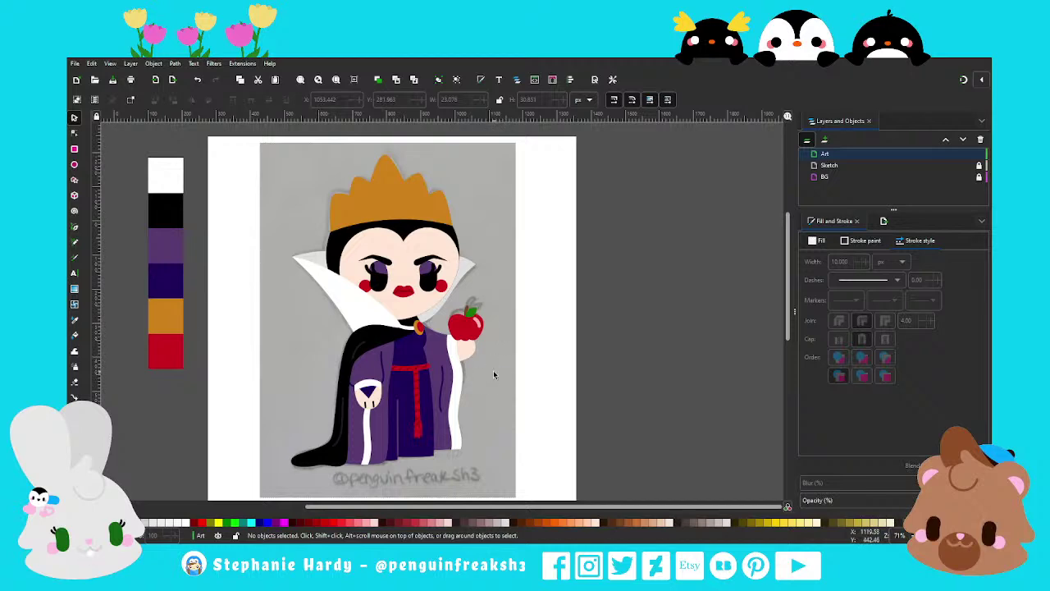
Recolour both lower-hand finger lines to a slightly darkened peach skin tone
{"action": "scroll", "coordinate": [456, 371], "scroll_direction": "up", "scroll_amount": 2}
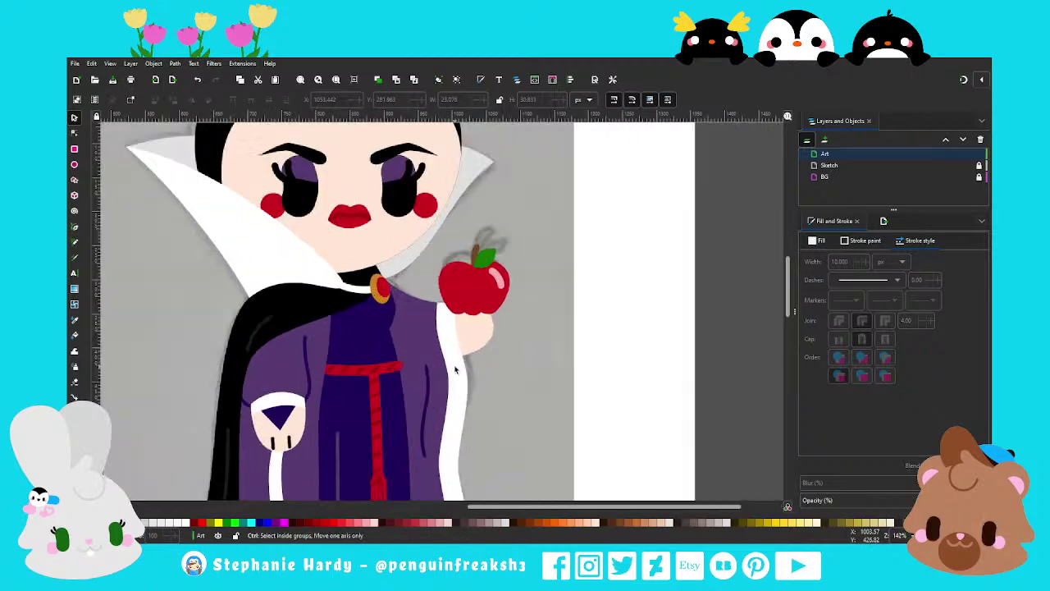
{"action": "left_click", "coordinate": [287, 442]}
{"action": "left_click", "coordinate": [273, 443], "text": "shift"}
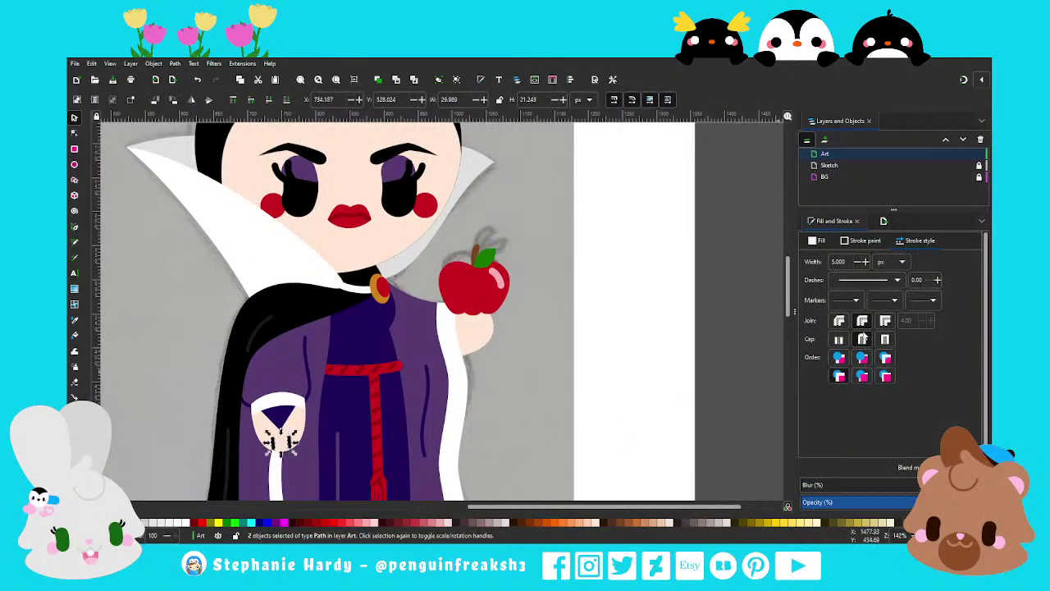
{"action": "left_click", "coordinate": [863, 241]}
{"action": "left_click", "coordinate": [830, 448]}
{"action": "left_click", "coordinate": [365, 234]}
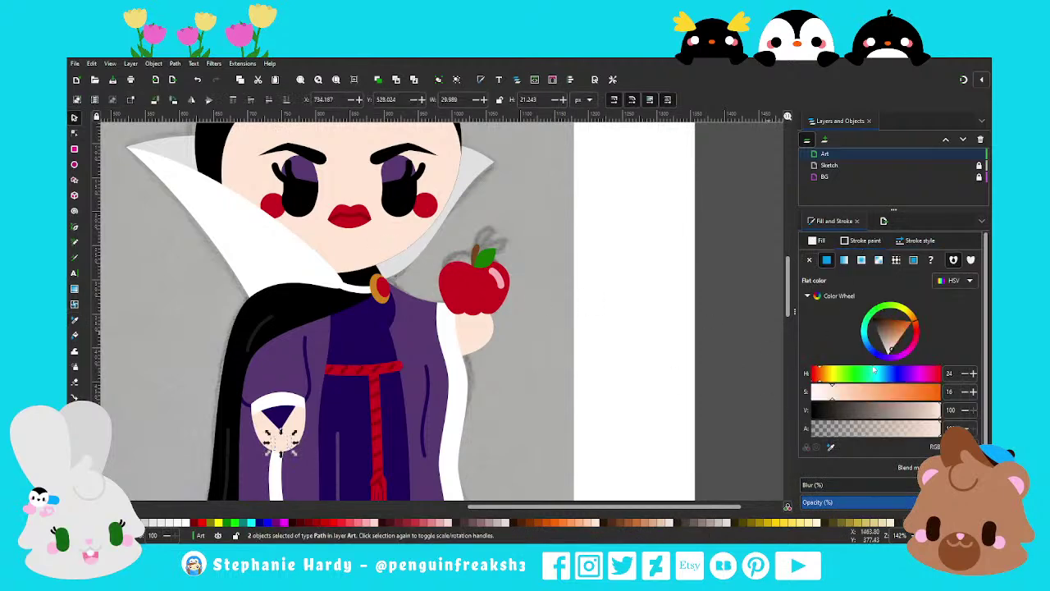
{"action": "left_click_drag", "start_coordinate": [892, 347], "coordinate": [895, 346]}
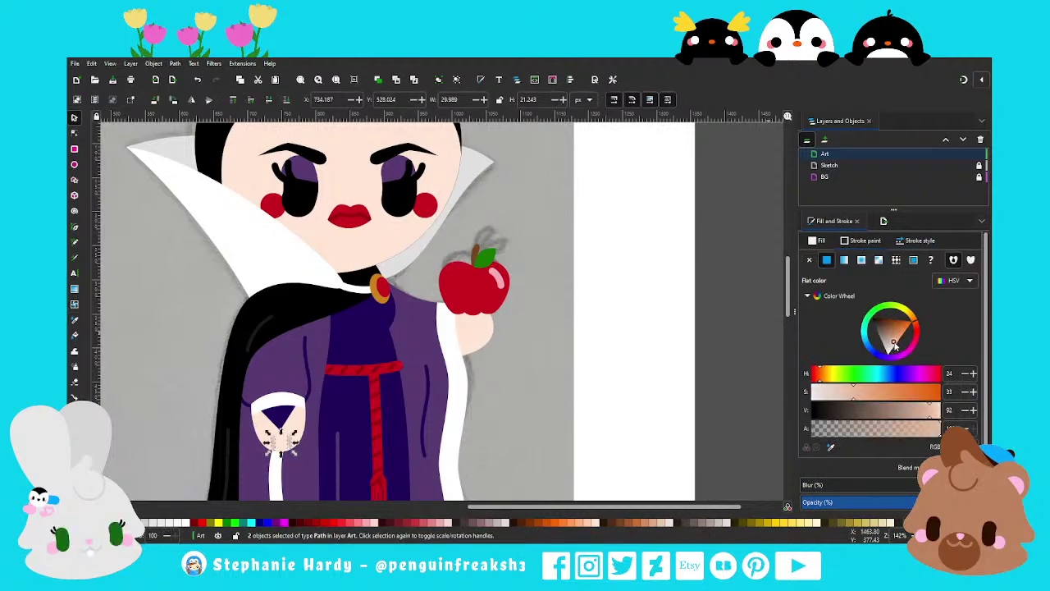
{"action": "key", "text": "Escape"}
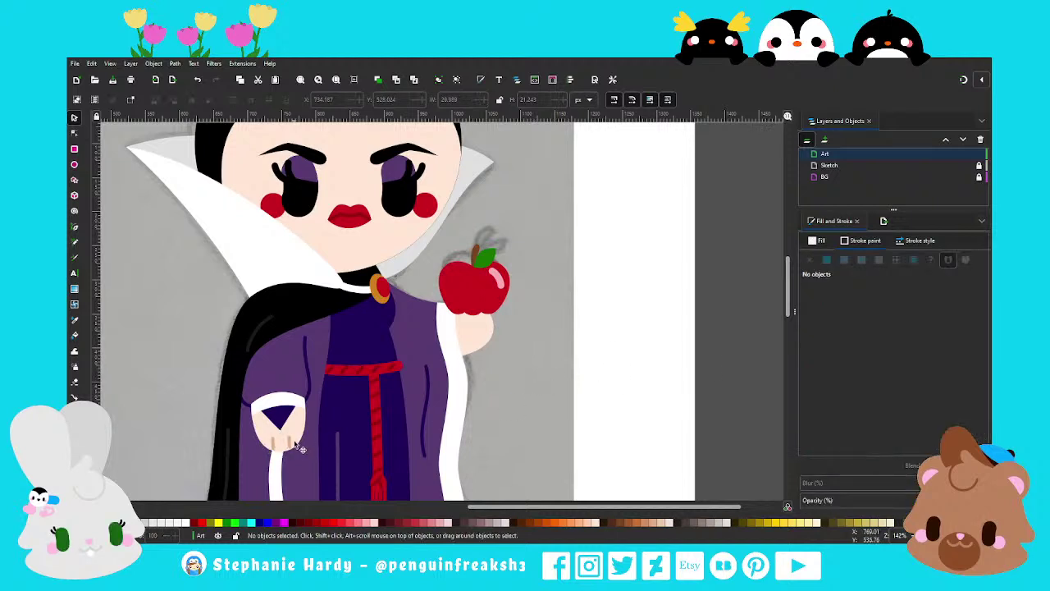
Duplicate a finger line and position the copy on the apple-holding hand
{"action": "left_click", "coordinate": [296, 450]}
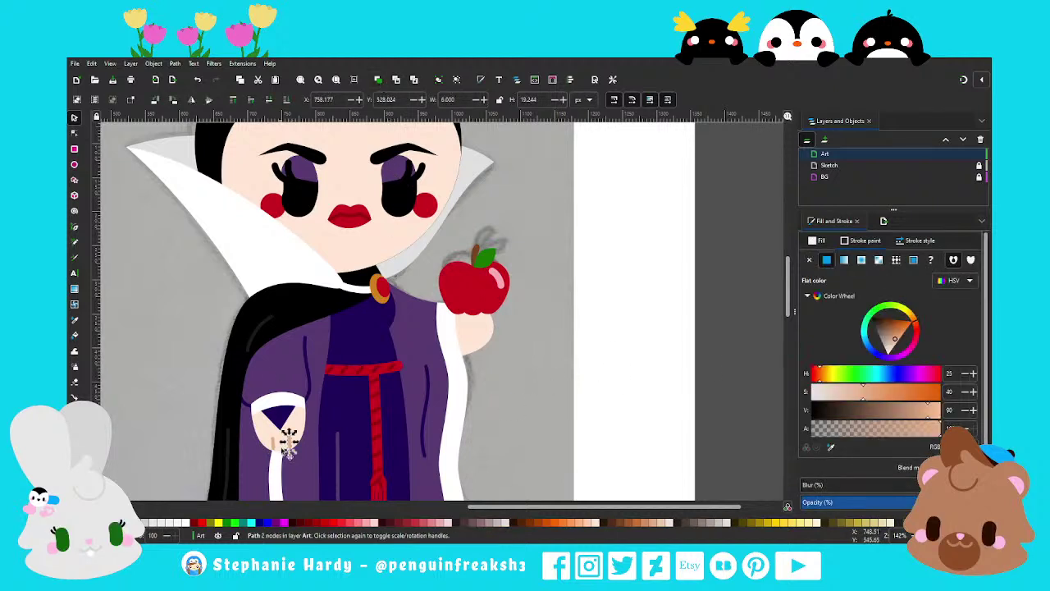
{"action": "key", "text": "ctrl+d"}
{"action": "mouse_move", "coordinate": [287, 443]}
{"action": "left_mouse_down"}
{"action": "mouse_move", "coordinate": [493, 333]}
{"action": "mouse_move", "coordinate": [464, 330]}
{"action": "left_mouse_up"}
{"action": "scroll", "coordinate": [485, 333], "scroll_direction": "up", "scroll_amount": 3}
{"action": "left_click", "coordinate": [508, 328]}
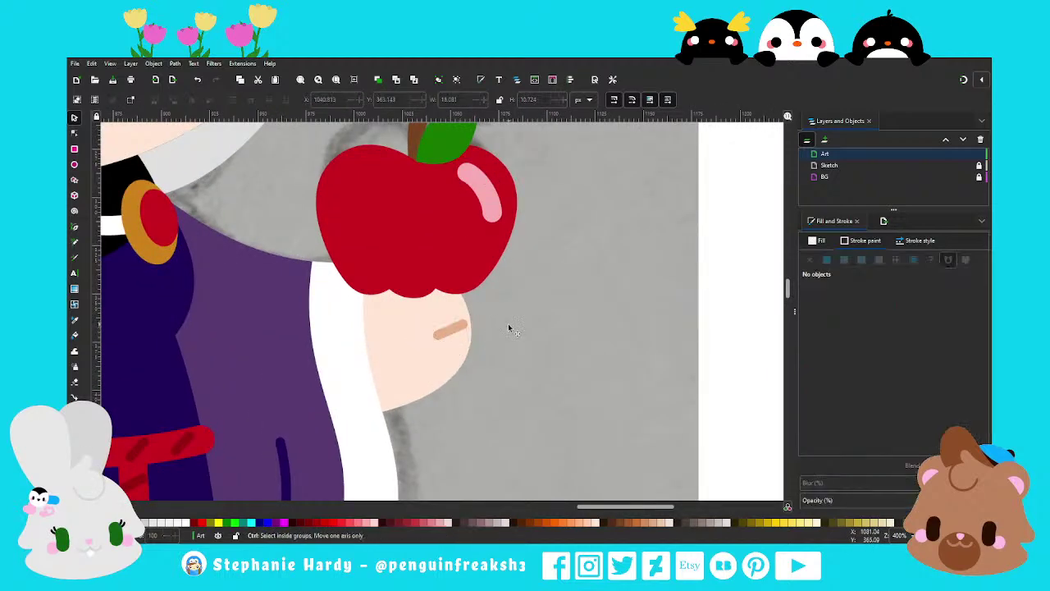
{"action": "scroll", "coordinate": [509, 328], "scroll_direction": "down", "scroll_amount": 5}
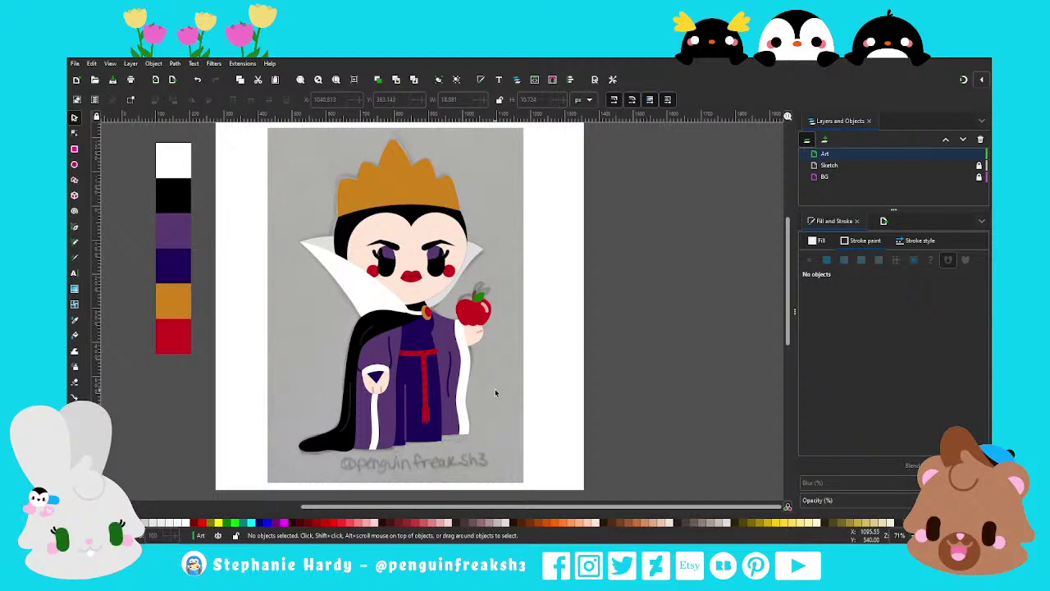
{"action": "mouse_move", "coordinate": [902, 165]}
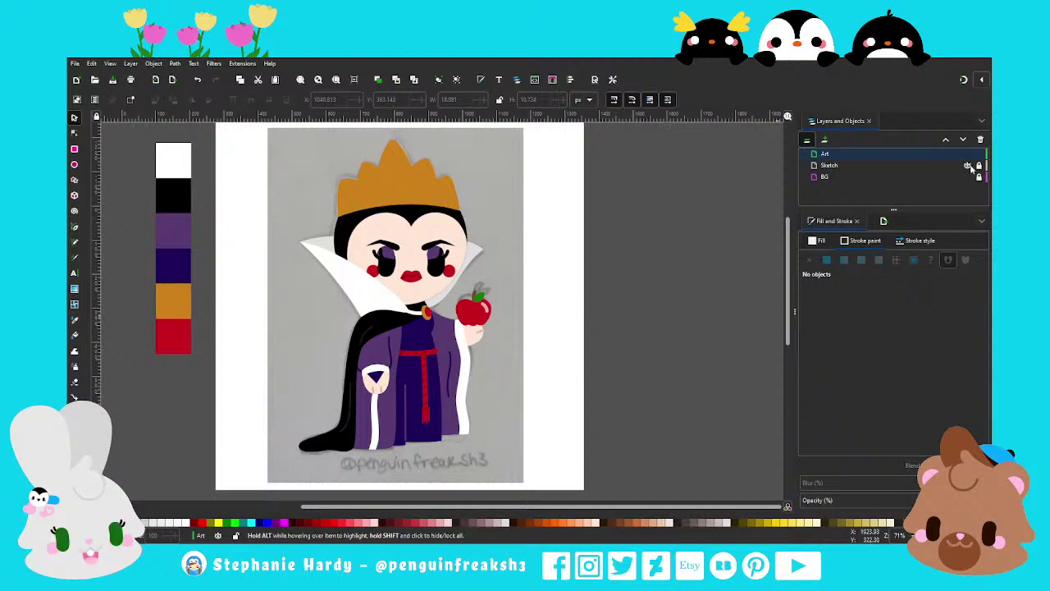
Hide the Sketch layer and set the background rectangle to a flat white fill
{"action": "left_click", "coordinate": [967, 165]}
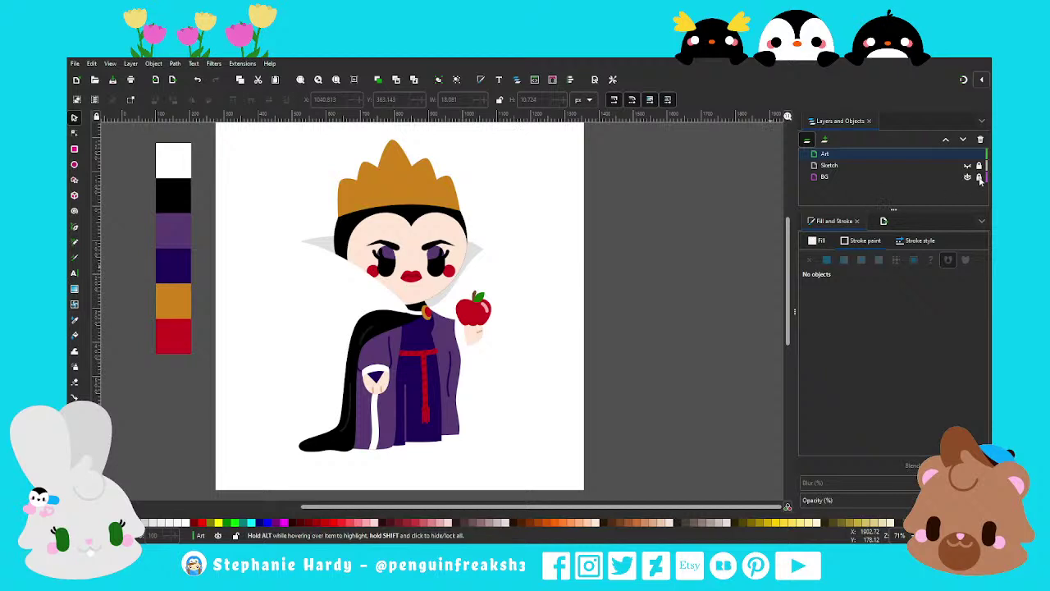
{"action": "left_click", "coordinate": [557, 222]}
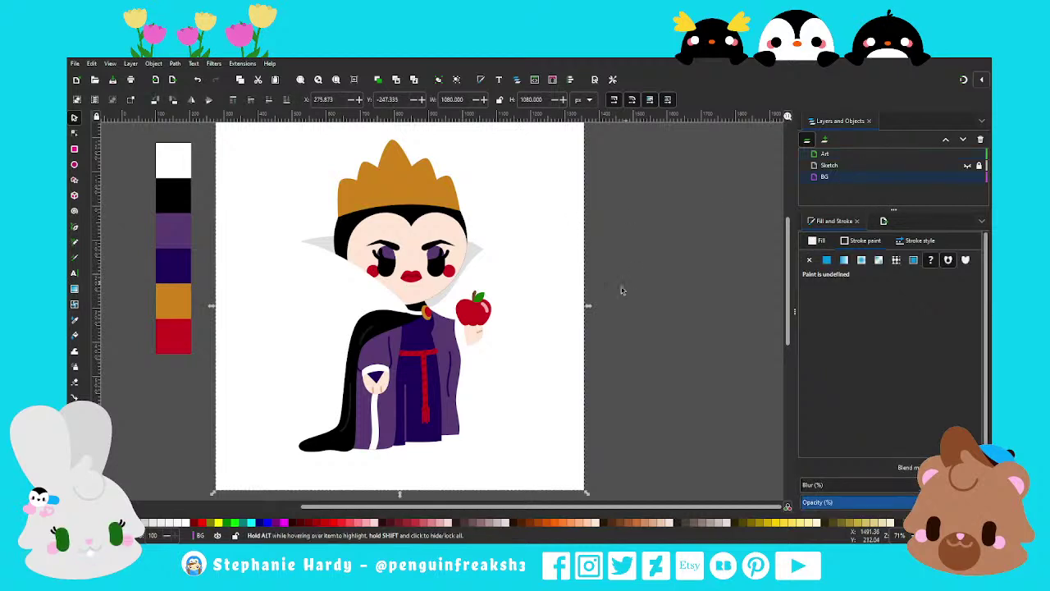
{"action": "left_click", "coordinate": [821, 242]}
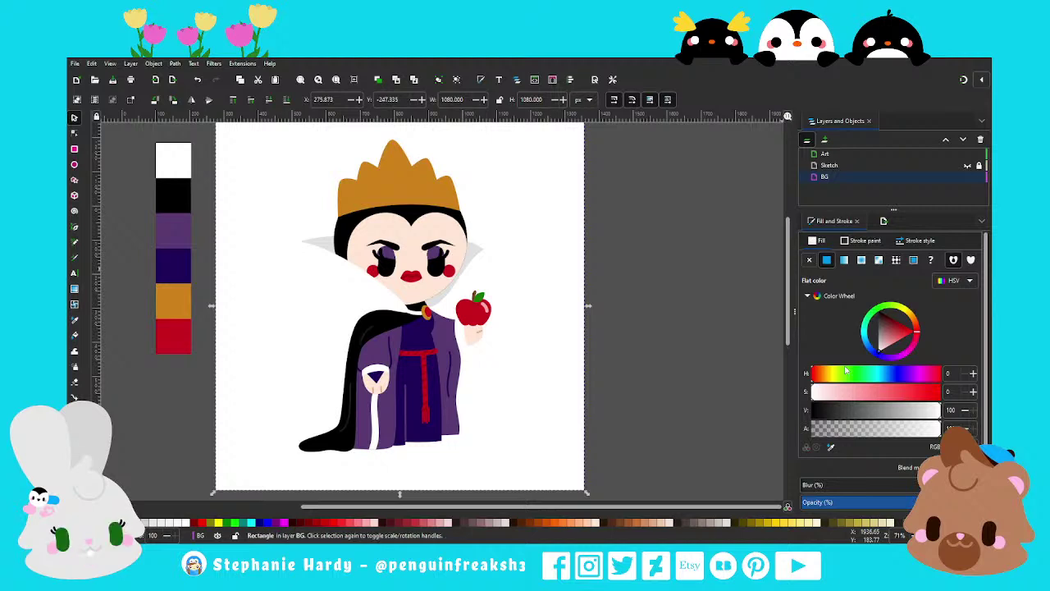
Try 50%, 60% and 20% grey backgrounds, settling on 30% grey
{"action": "left_click", "coordinate": [831, 450]}
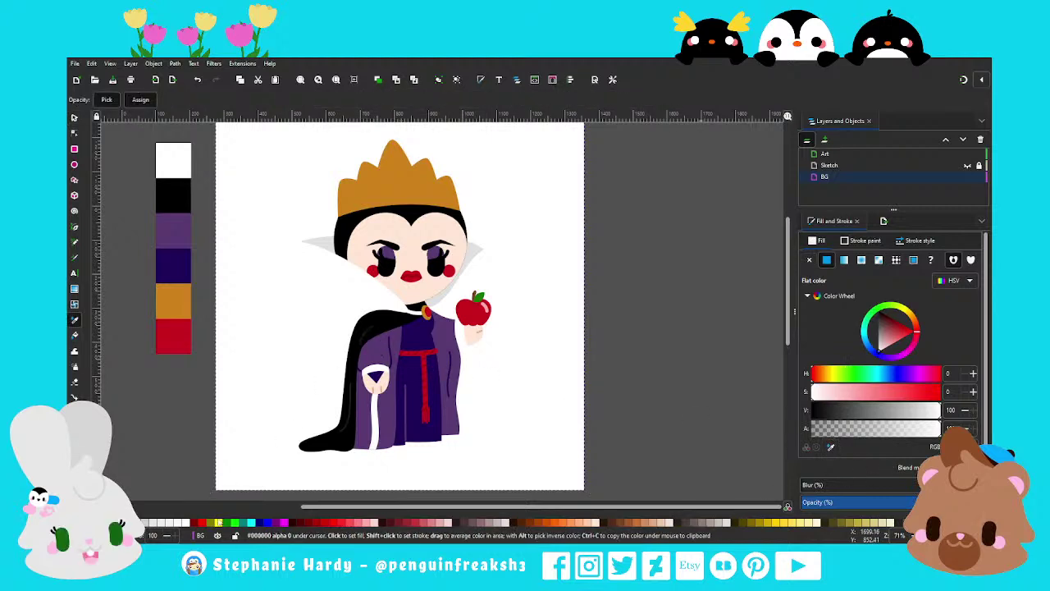
{"action": "left_click", "coordinate": [219, 522]}
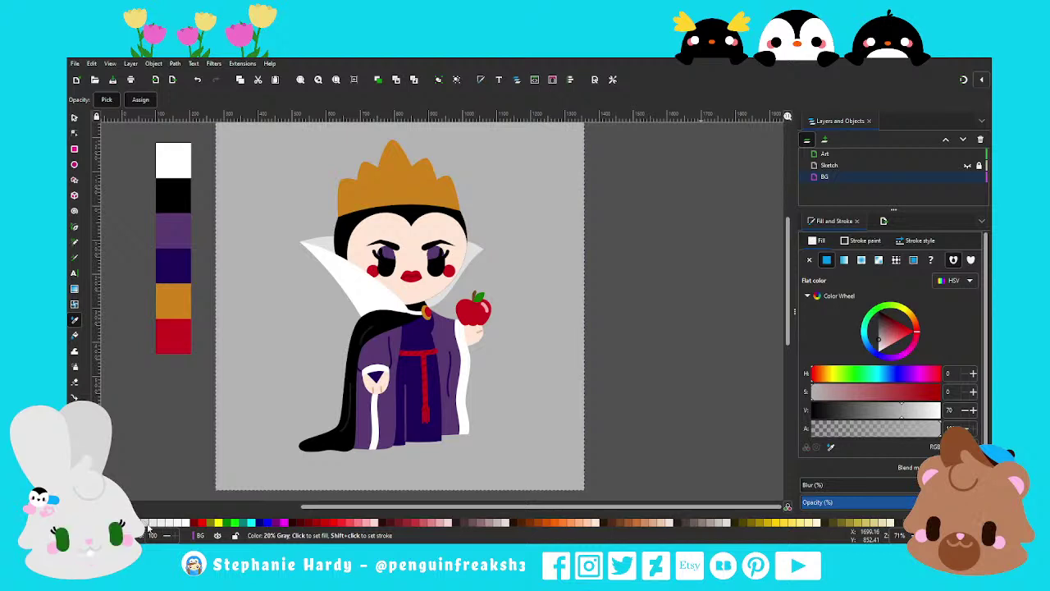
{"action": "left_click", "coordinate": [145, 525]}
{"action": "left_click", "coordinate": [142, 522]}
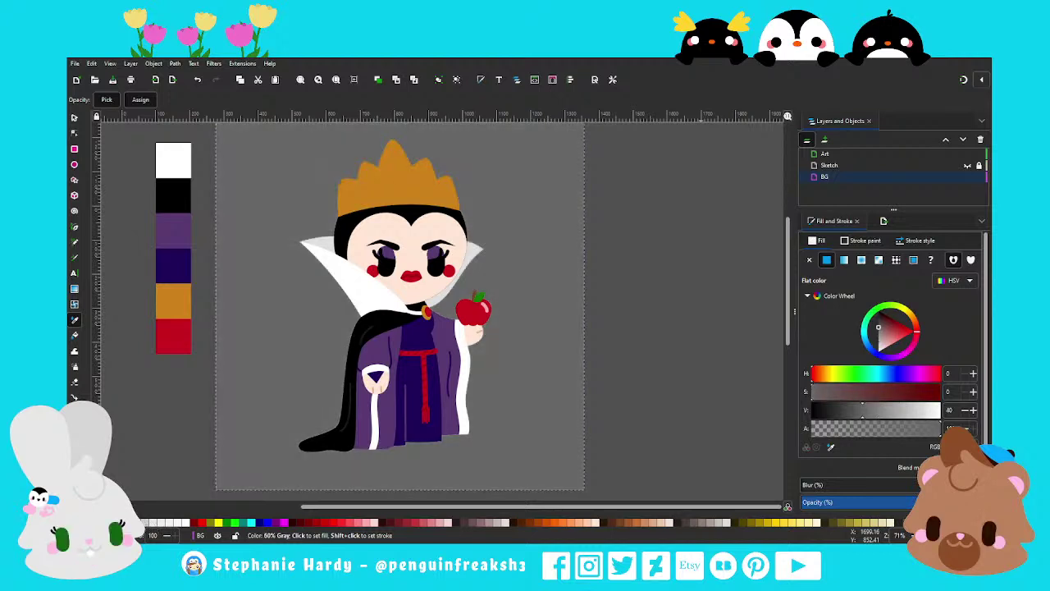
{"action": "left_click", "coordinate": [143, 532]}
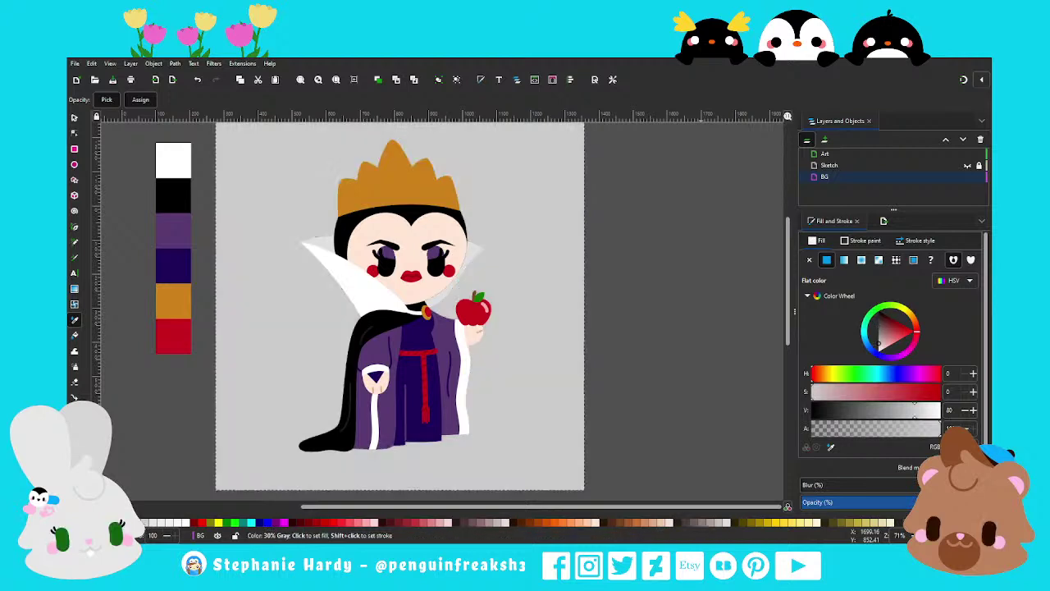
{"action": "left_click", "coordinate": [141, 534]}
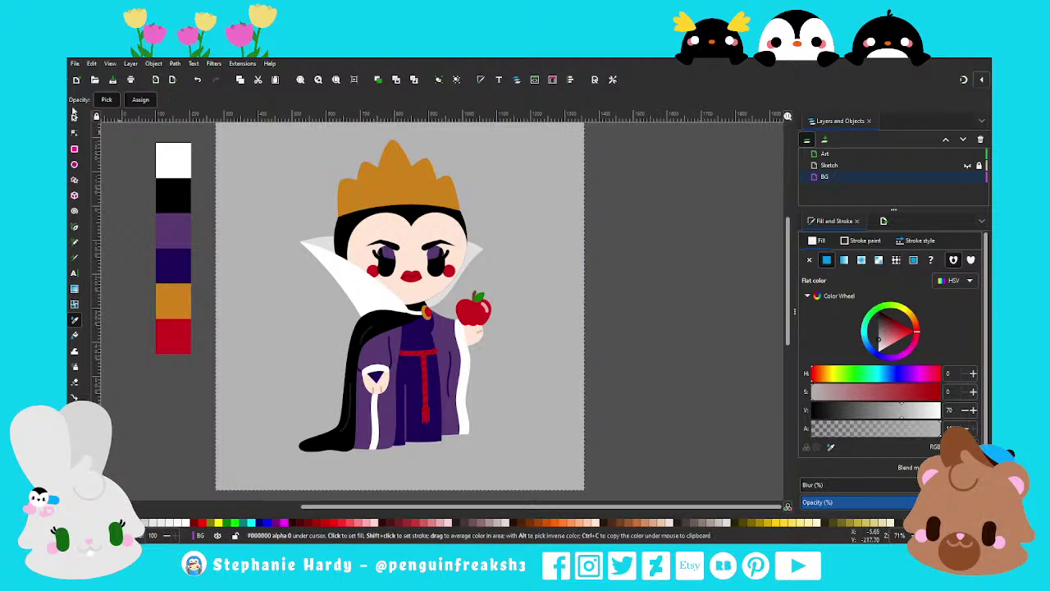
Fill the background rectangle with the robe's purple sampled by dropper
{"action": "left_click", "coordinate": [73, 116]}
{"action": "scroll", "coordinate": [530, 297], "scroll_direction": "down", "scroll_amount": 1}
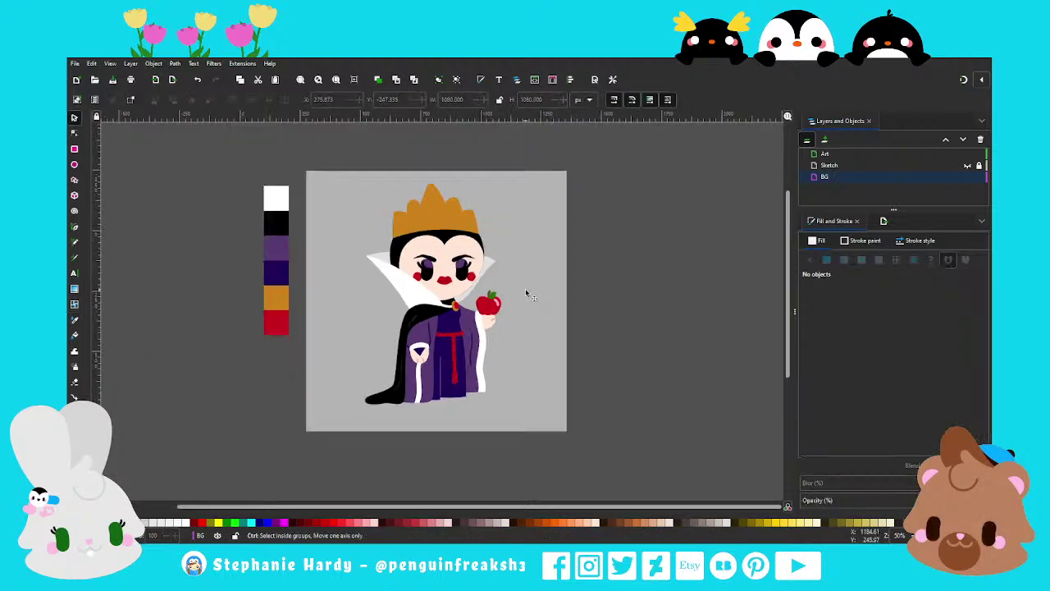
{"action": "scroll", "coordinate": [520, 316], "scroll_direction": "up", "scroll_amount": 1}
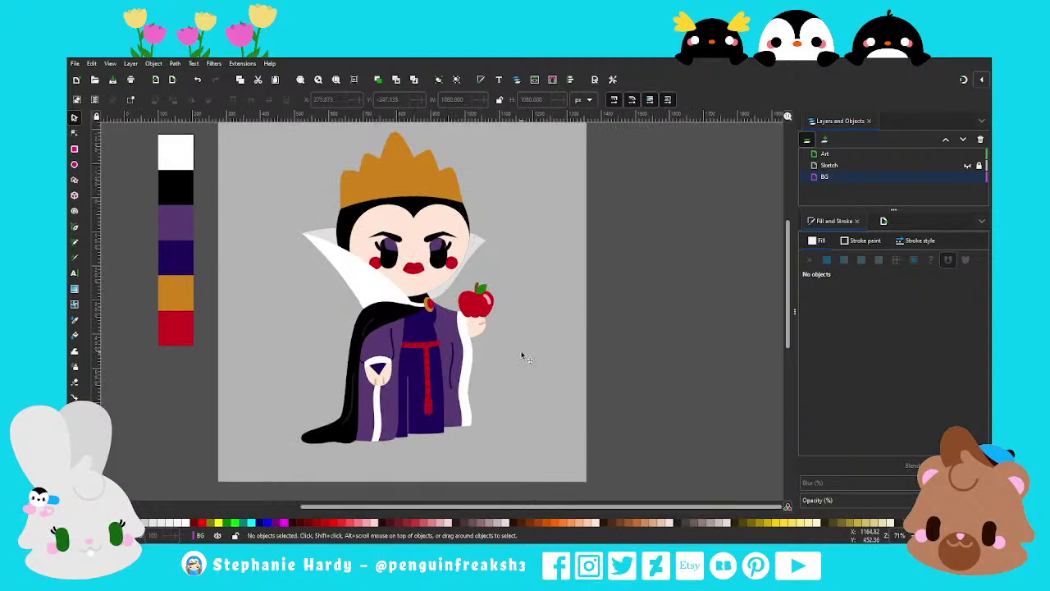
{"action": "left_click", "coordinate": [520, 352]}
{"action": "left_click", "coordinate": [830, 447]}
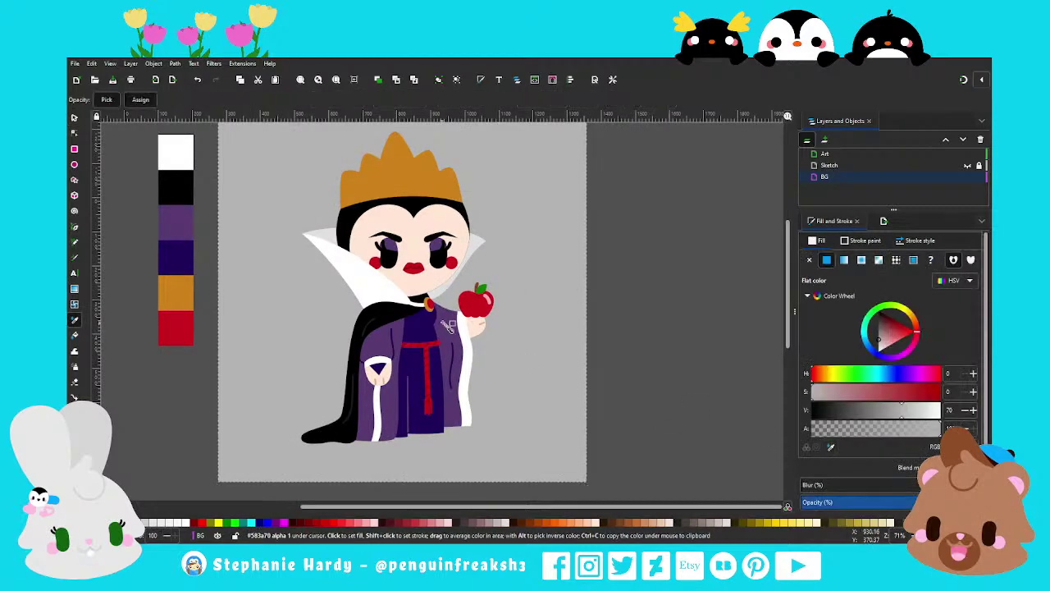
{"action": "left_click", "coordinate": [448, 326]}
Retune the background to pale lavender (HSV 273, 30, 86) after trying darker purples
{"action": "left_click_drag", "start_coordinate": [898, 345], "coordinate": [882, 334]}
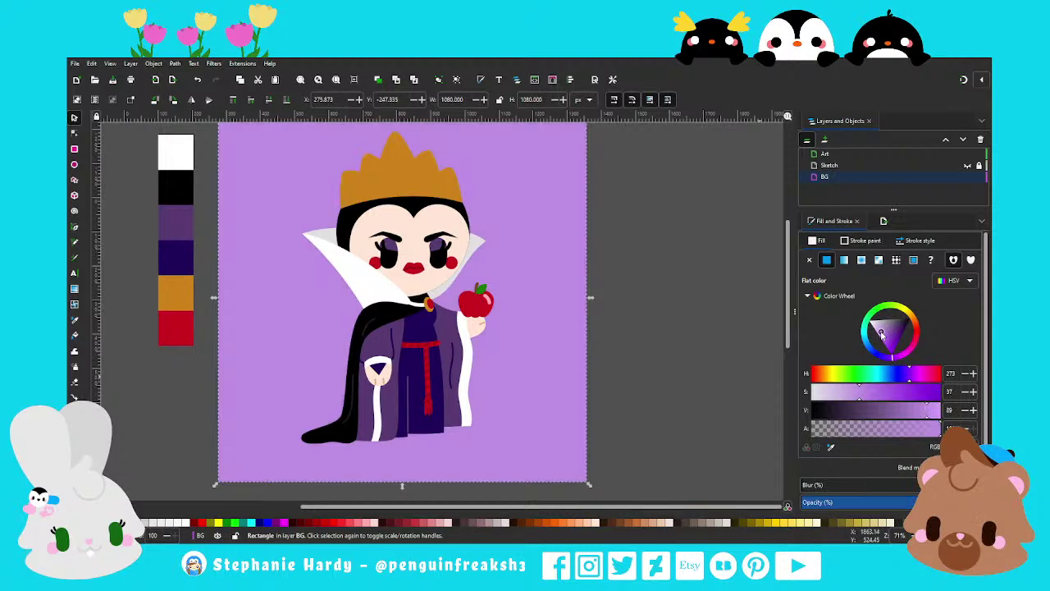
{"action": "mouse_move", "coordinate": [882, 335]}
{"action": "left_mouse_down"}
{"action": "mouse_move", "coordinate": [886, 327]}
{"action": "mouse_move", "coordinate": [892, 354]}
{"action": "left_mouse_up"}
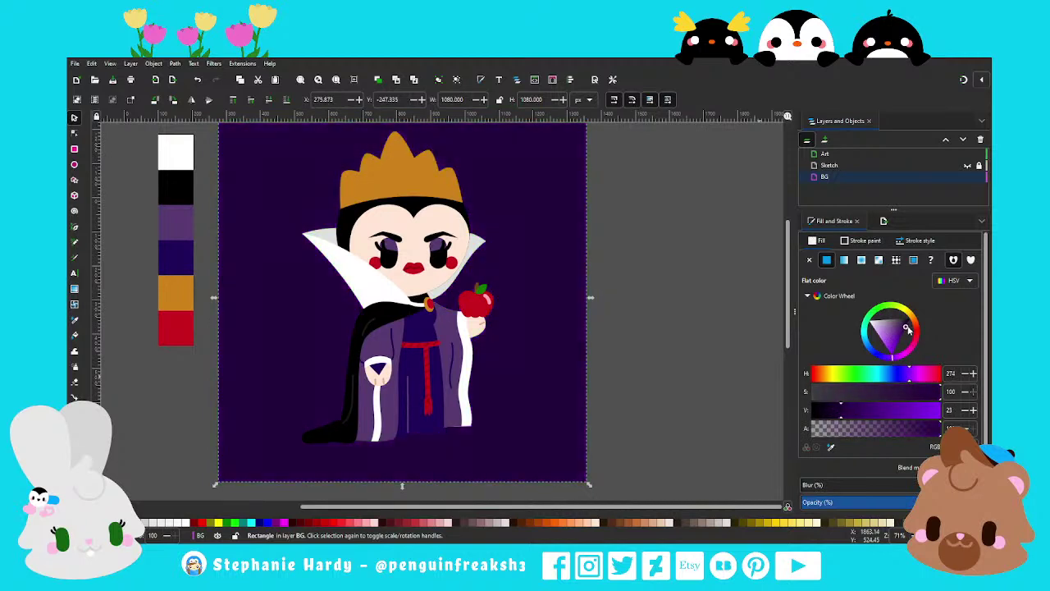
{"action": "mouse_move", "coordinate": [893, 355]}
{"action": "left_mouse_down"}
{"action": "mouse_move", "coordinate": [910, 318]}
{"action": "mouse_move", "coordinate": [880, 330]}
{"action": "left_mouse_up"}
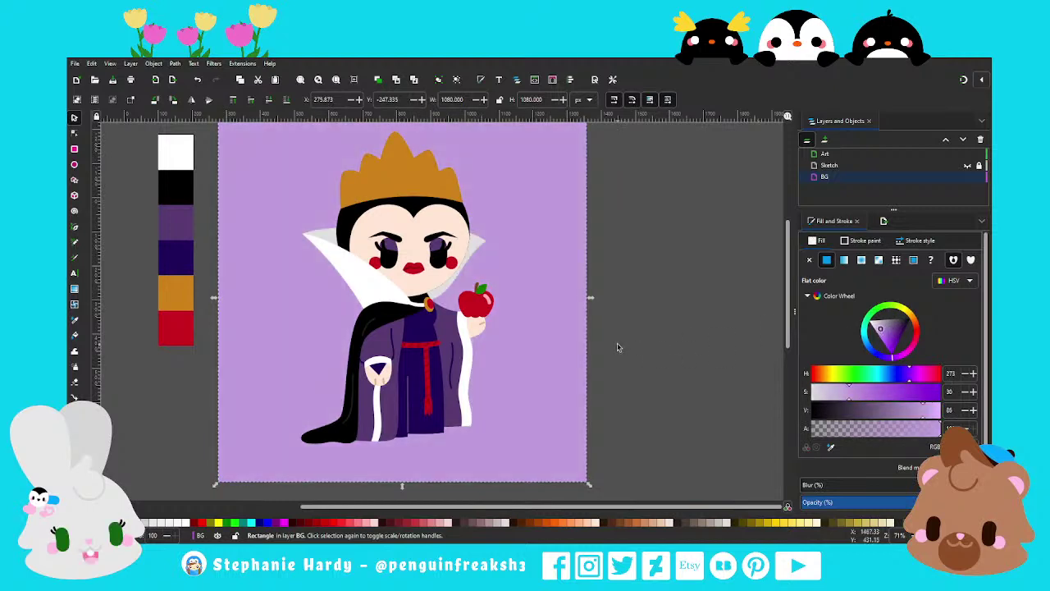
{"action": "left_click", "coordinate": [611, 369]}
{"action": "scroll", "coordinate": [495, 332], "scroll_direction": "down", "scroll_amount": 1, "text": "ctrl"}
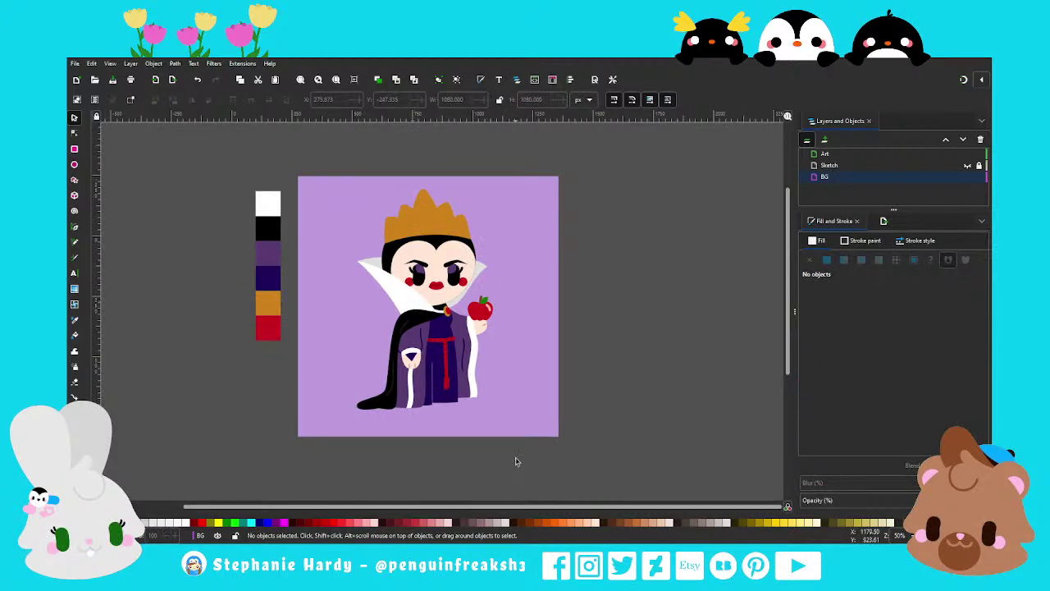
{"action": "scroll", "coordinate": [453, 417], "scroll_direction": "up", "scroll_amount": 1, "text": "ctrl"}
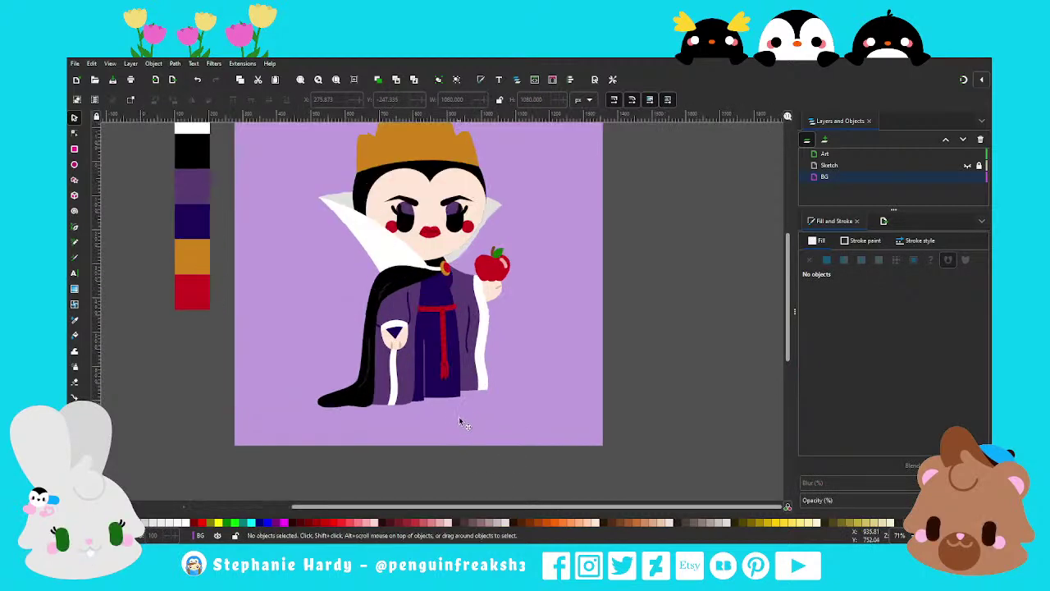
{"action": "scroll", "coordinate": [458, 420], "scroll_direction": "up", "scroll_amount": 1}
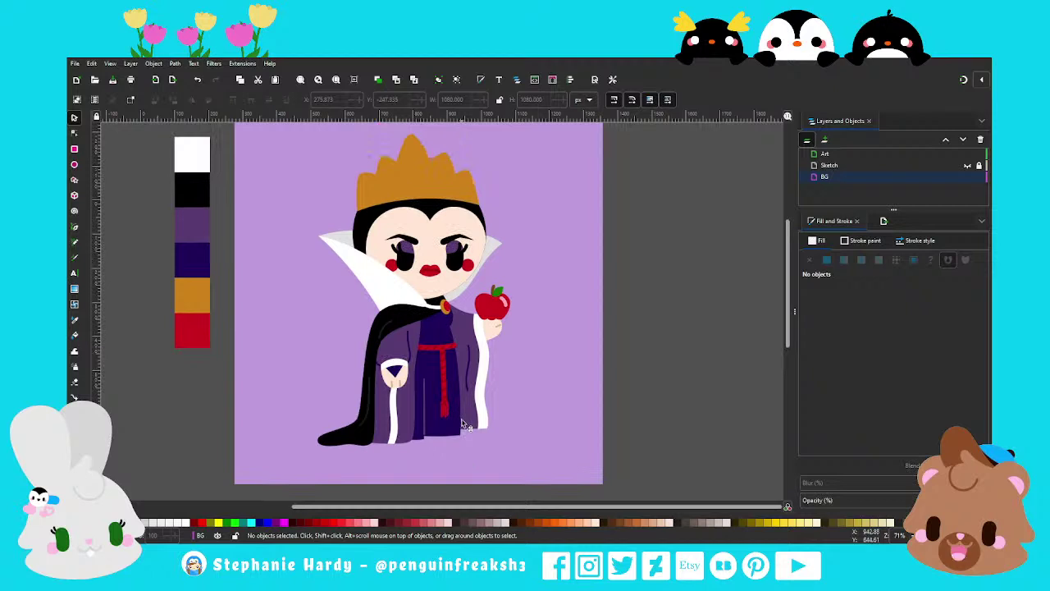
Add the artist's name as text below the cape with a white fill
{"action": "left_click", "coordinate": [74, 273]}
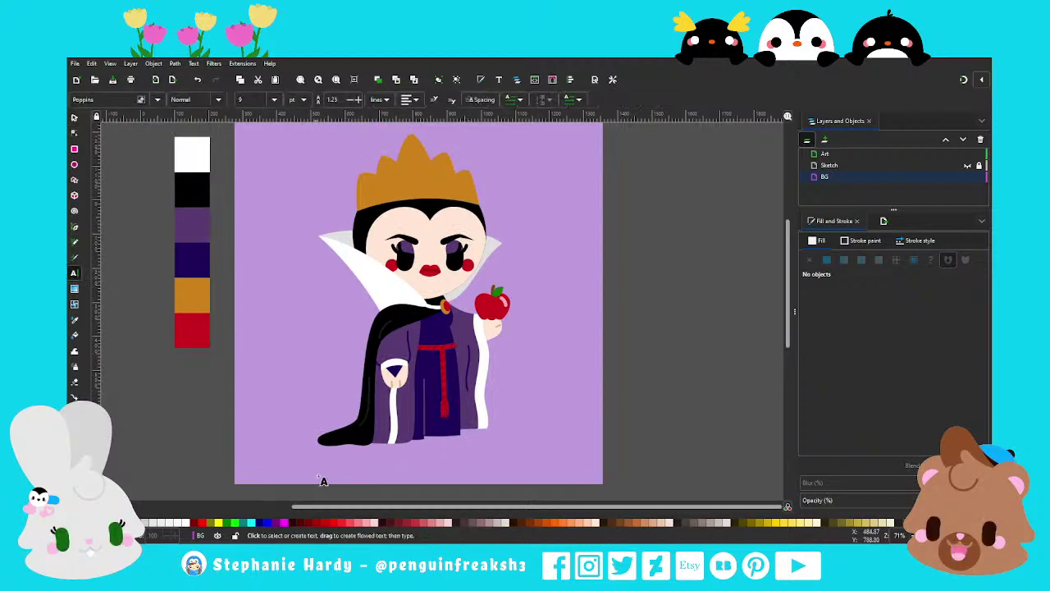
{"action": "left_click", "coordinate": [320, 449]}
{"action": "type", "text": "Steph"}
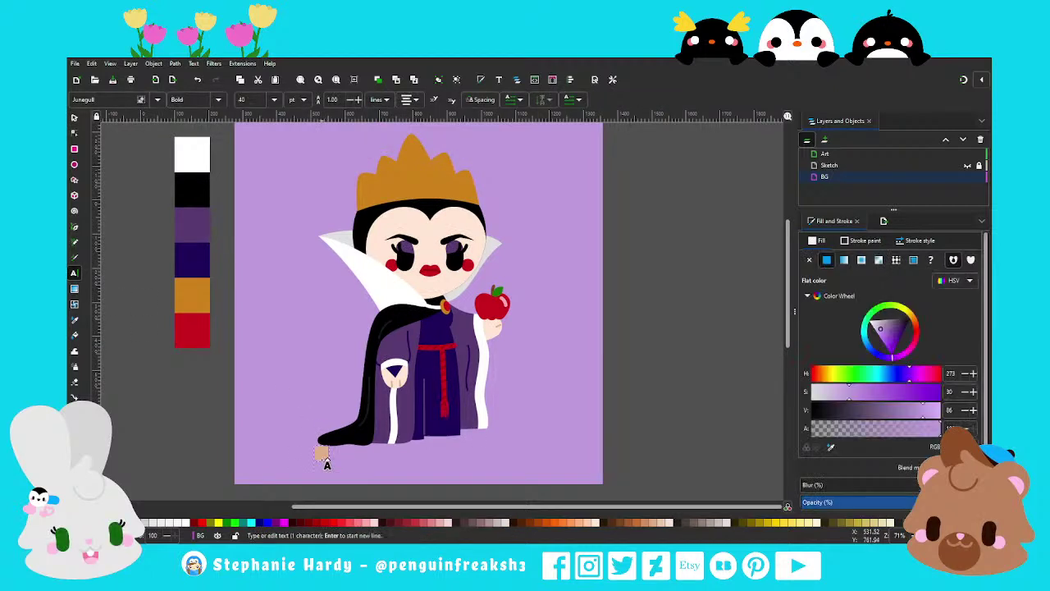
{"action": "type", "text": "an"}
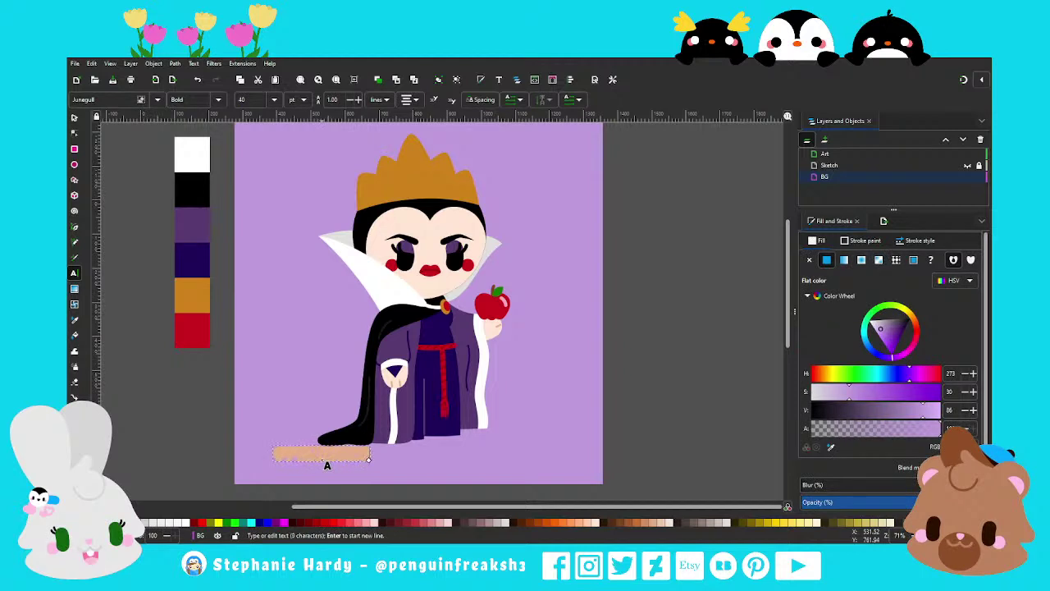
{"action": "type", "text": "e Hardy"}
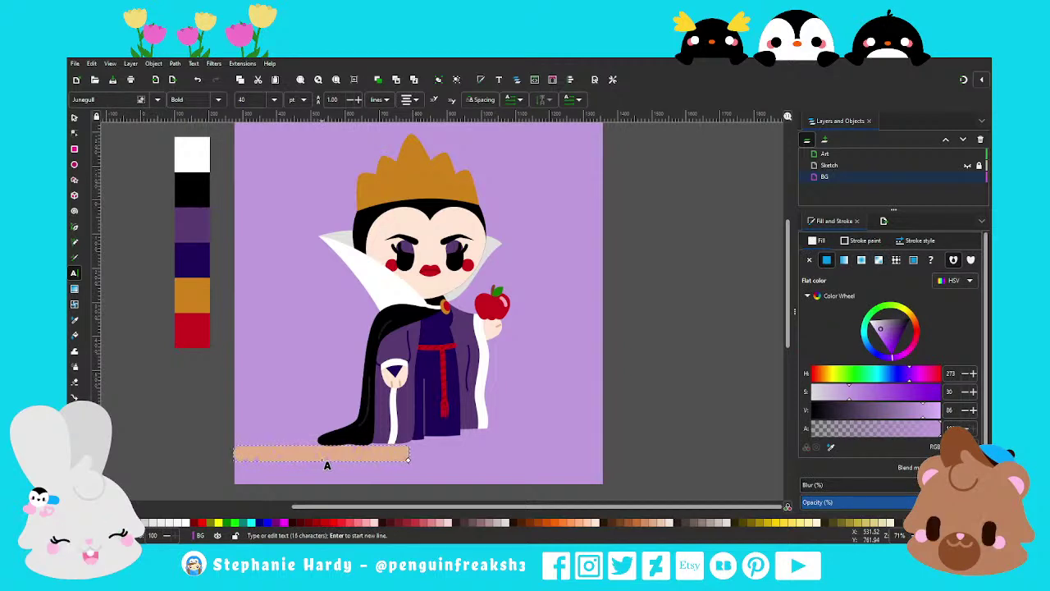
{"action": "left_click", "coordinate": [810, 261]}
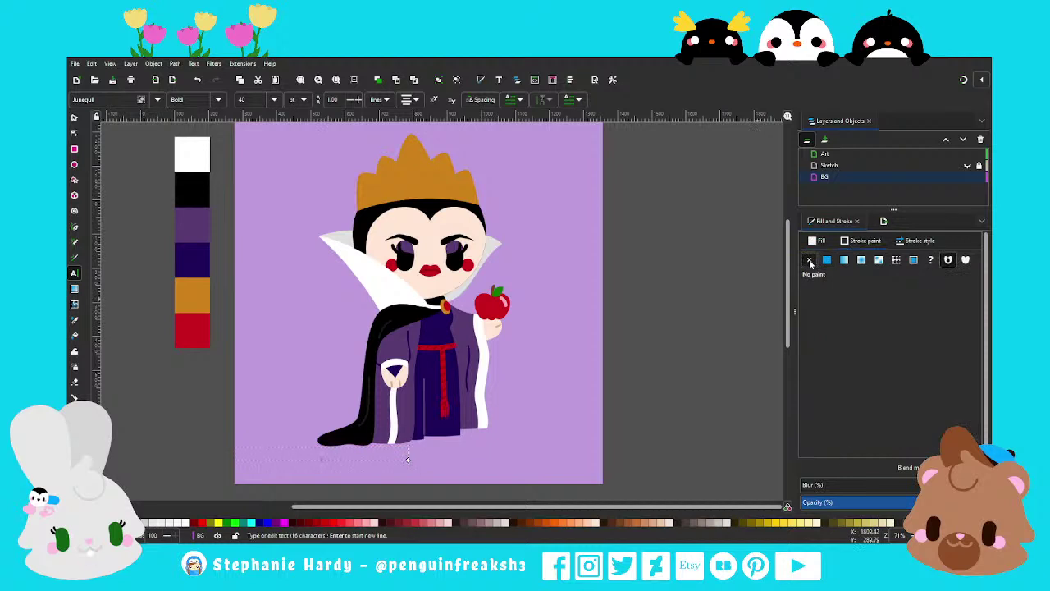
{"action": "left_click", "coordinate": [826, 260]}
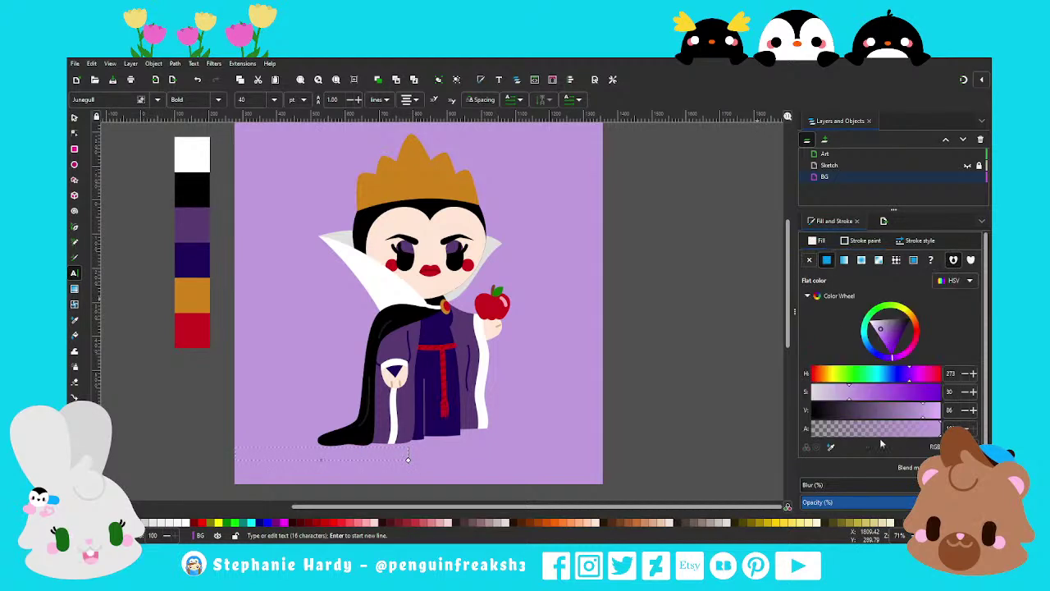
{"action": "left_click", "coordinate": [831, 448]}
{"action": "left_click", "coordinate": [192, 153]}
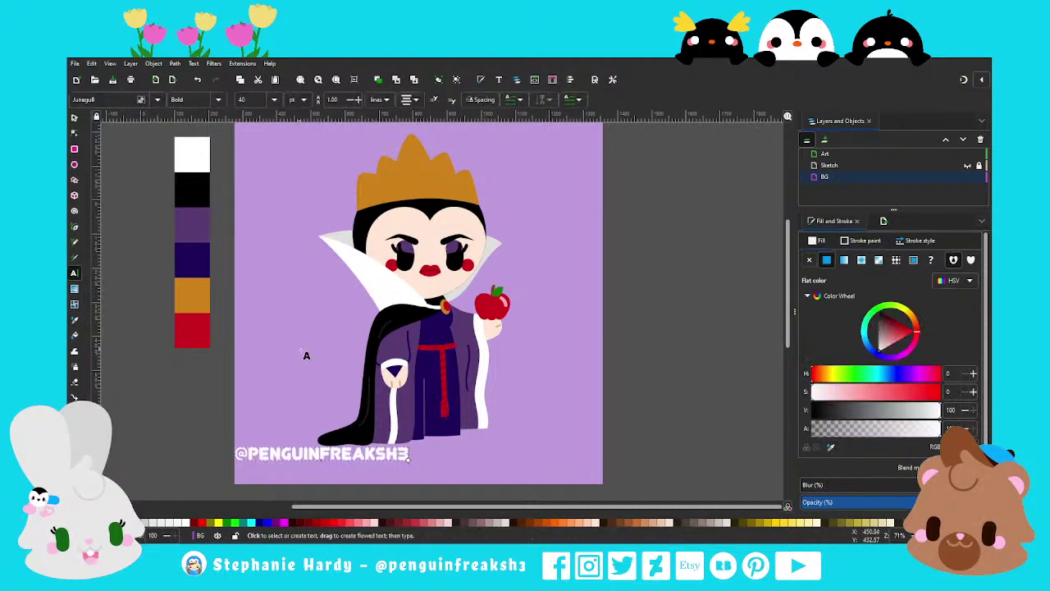
Set the handle text font to Chela One, shrink it and place it by the collar
{"action": "key", "text": "ctrl+a"}
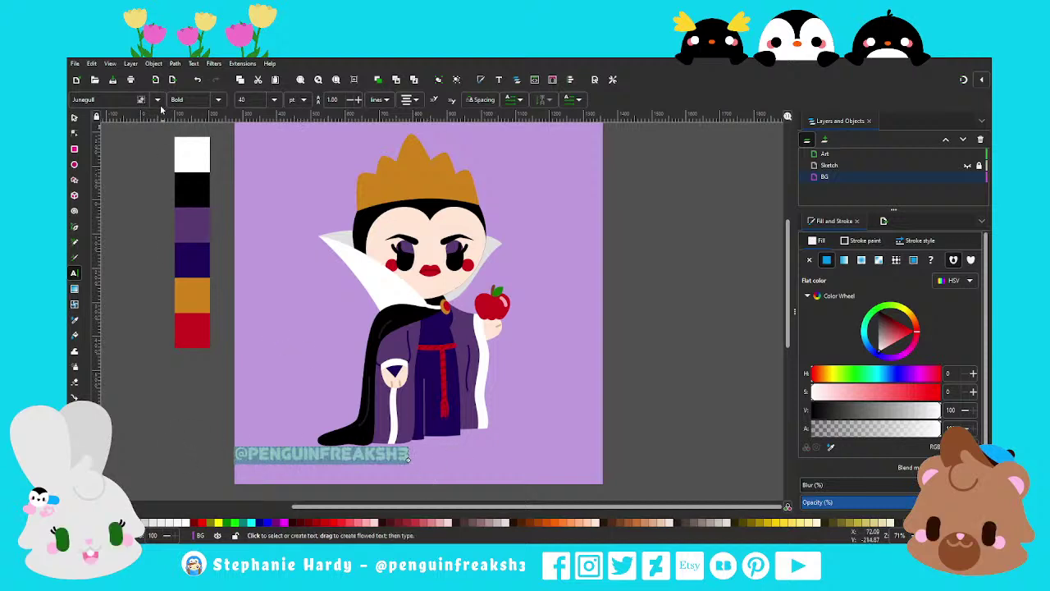
{"action": "left_click_drag", "start_coordinate": [107, 100], "coordinate": [69, 98]}
{"action": "type", "text": "Chela One"}
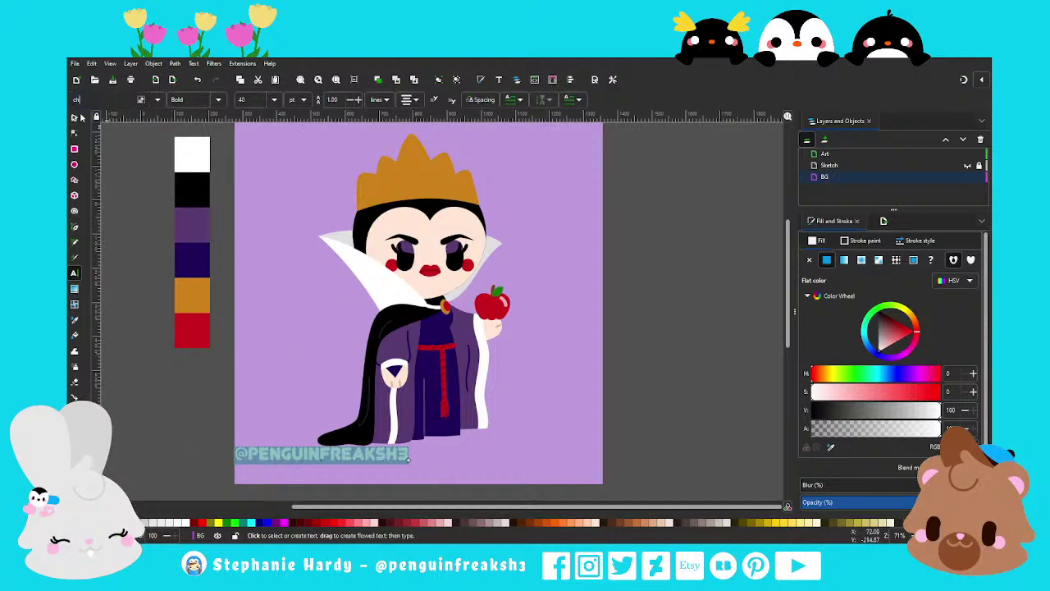
{"action": "key", "text": "Return"}
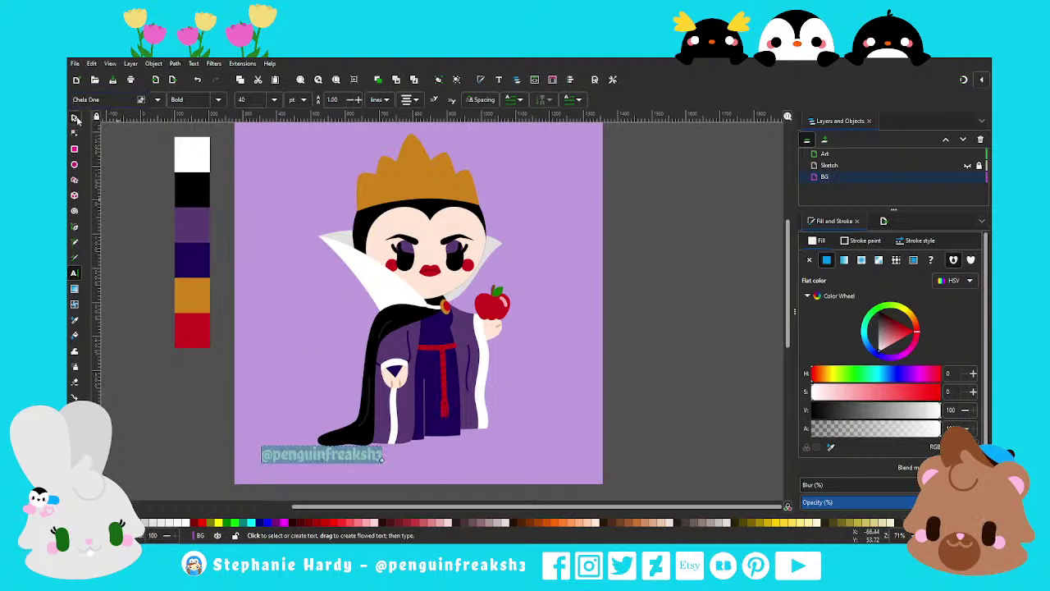
{"action": "left_click", "coordinate": [75, 119]}
{"action": "mouse_move", "coordinate": [406, 479]}
{"action": "left_mouse_down"}
{"action": "mouse_move", "coordinate": [336, 459]}
{"action": "mouse_move", "coordinate": [328, 438]}
{"action": "mouse_move", "coordinate": [347, 293]}
{"action": "left_mouse_up"}
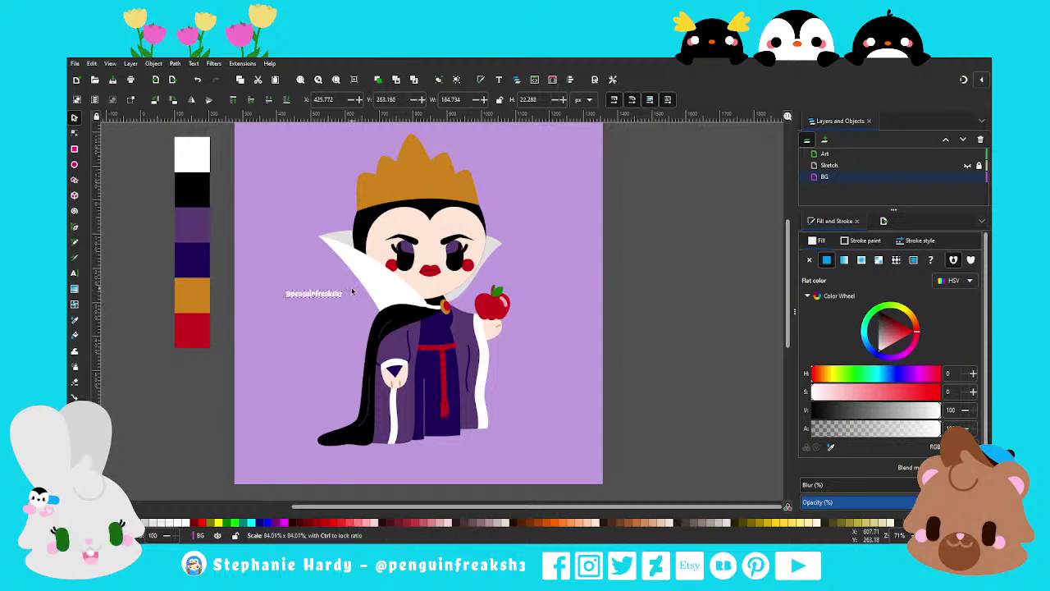
Set the handle text's letter spacing to 3
{"action": "left_click", "coordinate": [73, 273]}
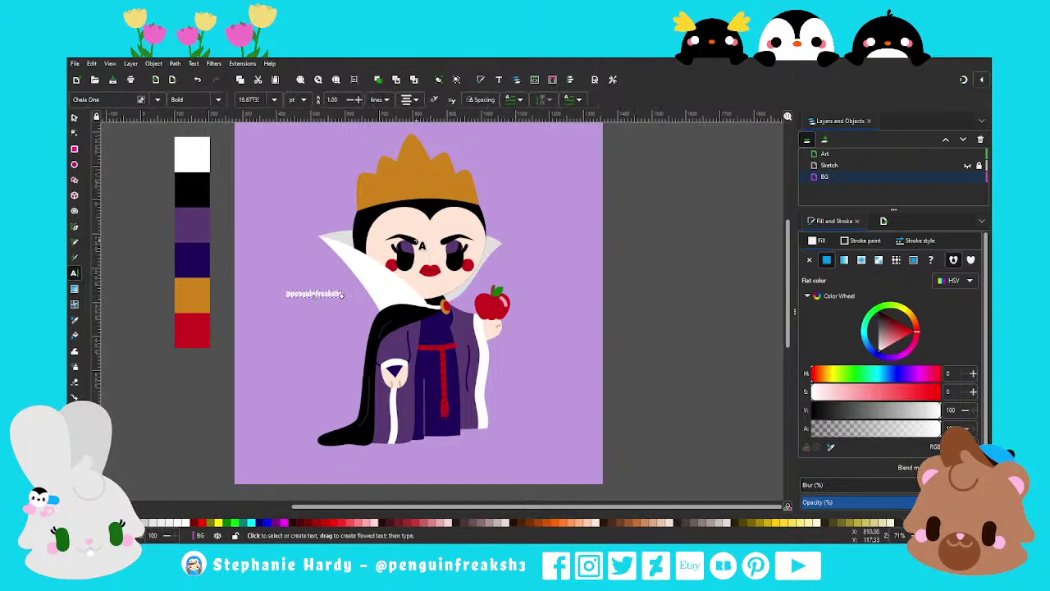
{"action": "left_click", "coordinate": [482, 99]}
{"action": "type", "text": "3"}
{"action": "key", "text": "Return"}
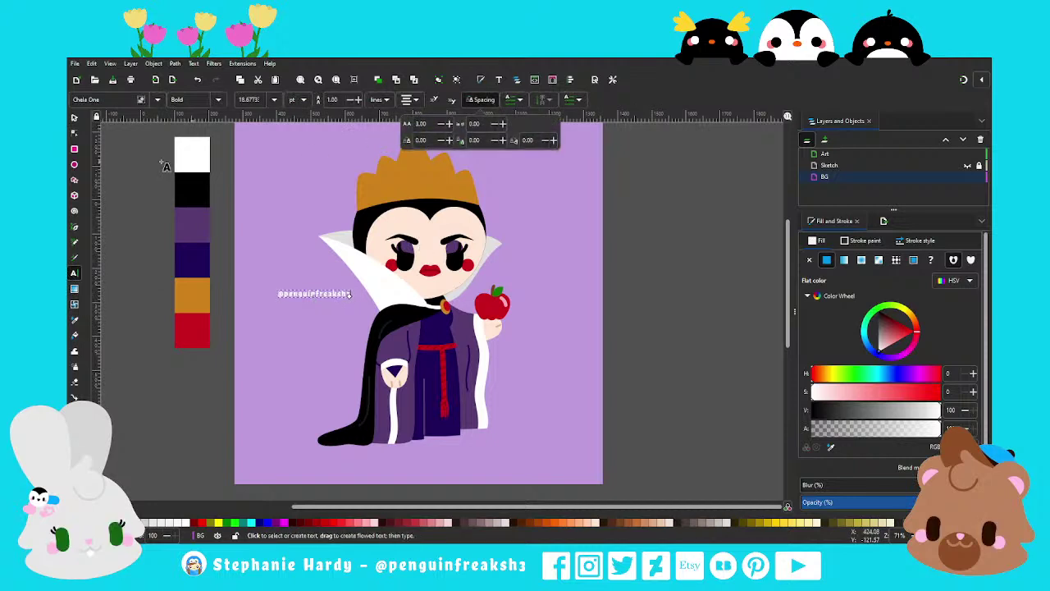
{"action": "left_click", "coordinate": [74, 226]}
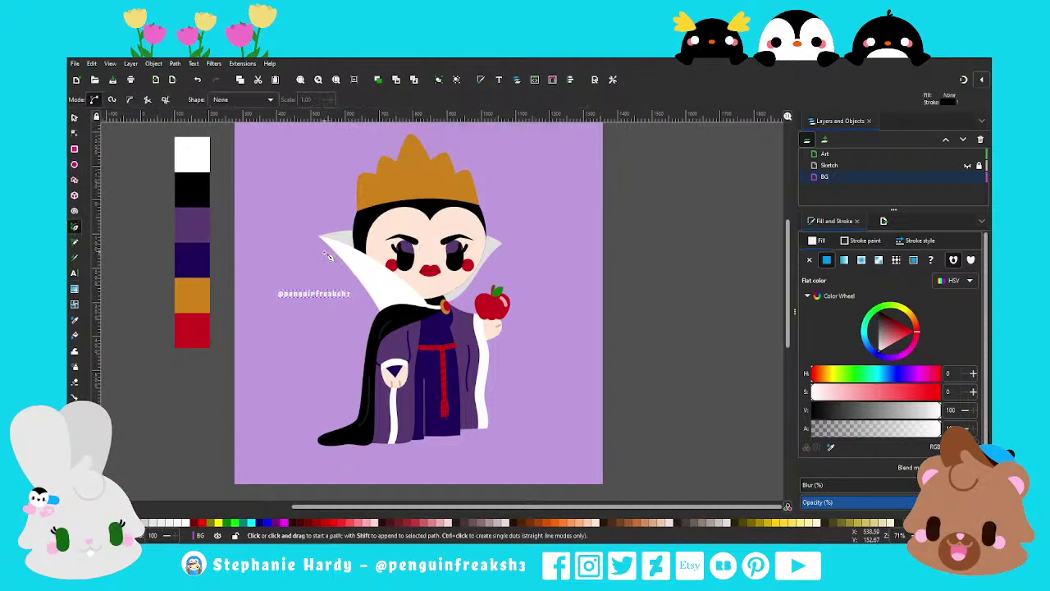
Draw a two-node line along the collar edge and put the handle text on that path
{"action": "left_click", "coordinate": [321, 253]}
{"action": "double_click", "coordinate": [371, 314]}
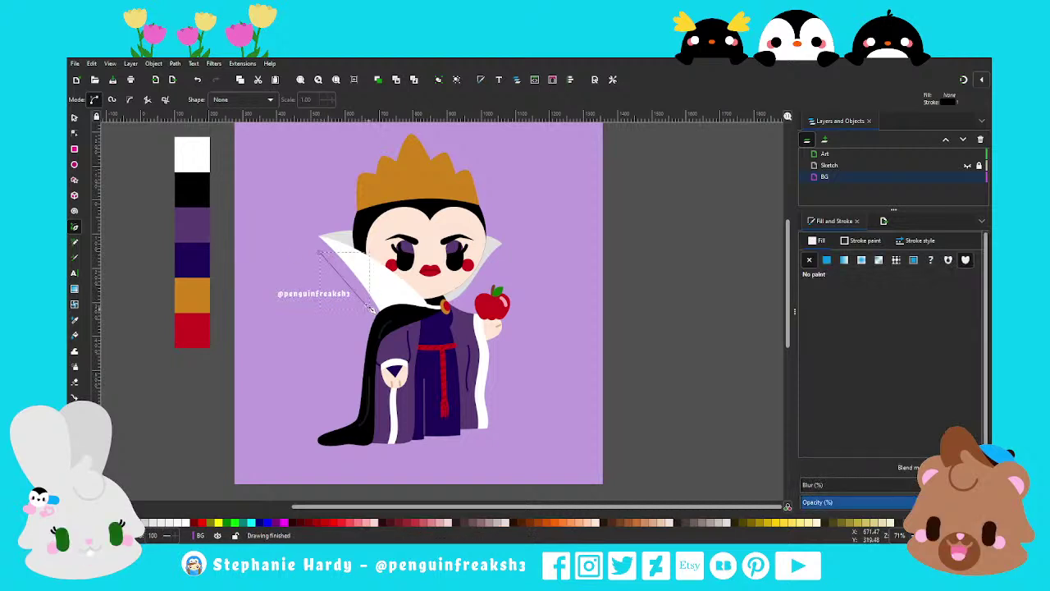
{"action": "key", "text": "s"}
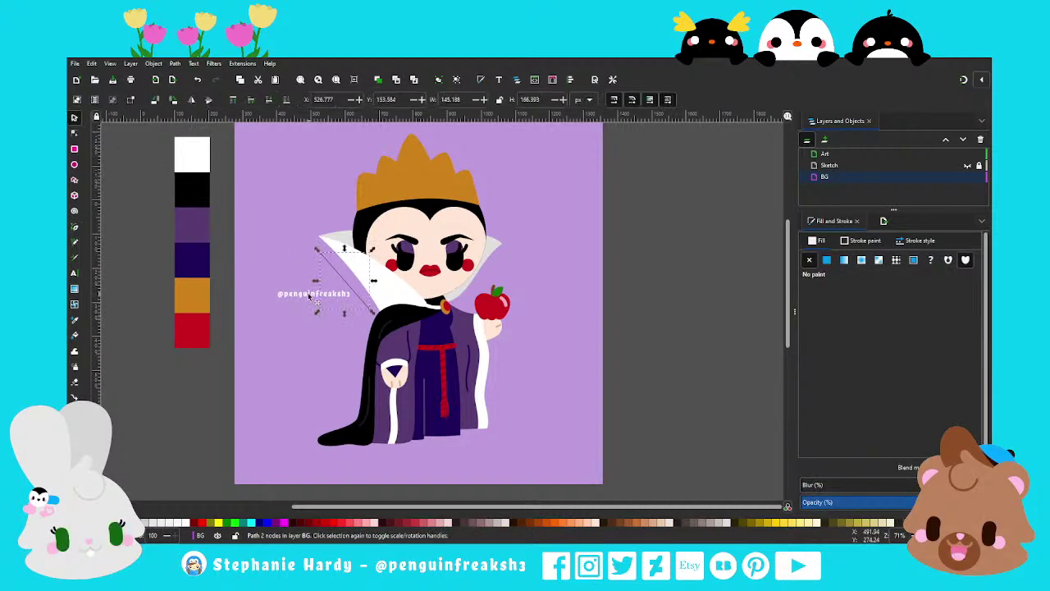
{"action": "left_click", "coordinate": [309, 296], "text": "shift"}
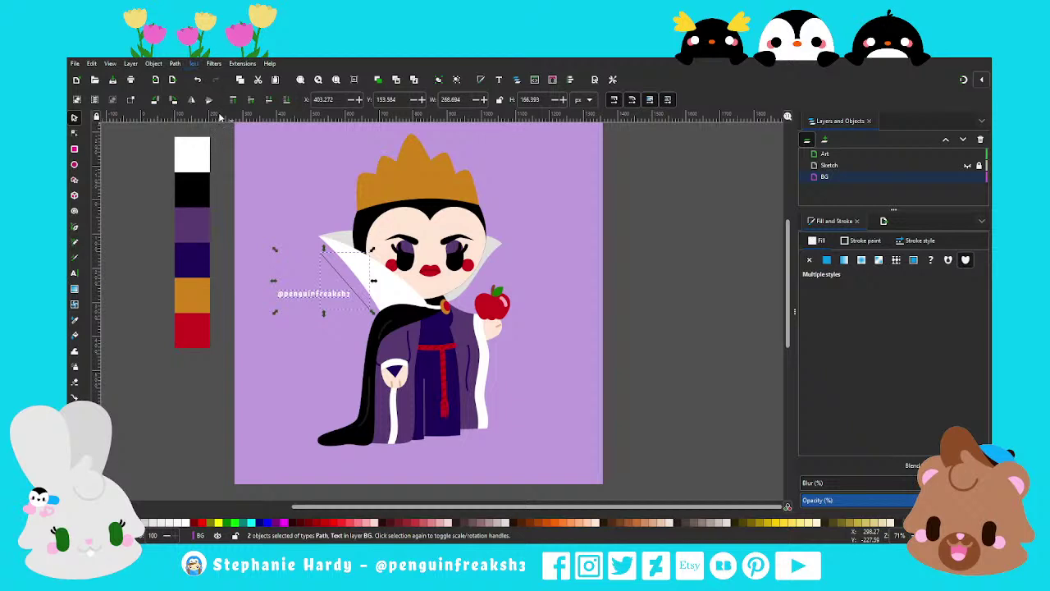
{"action": "left_click", "coordinate": [233, 148]}
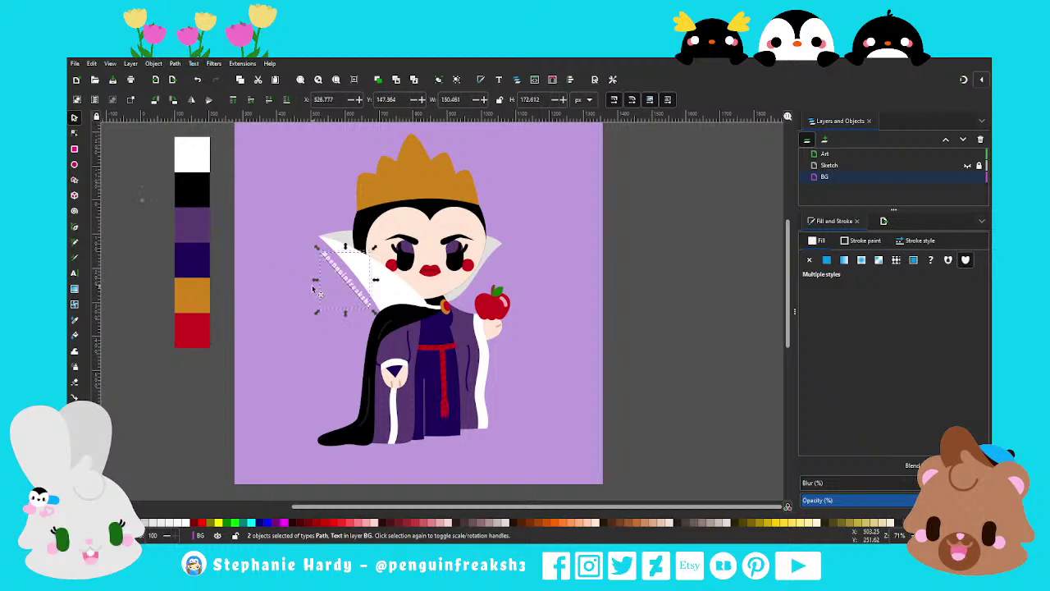
{"action": "scroll", "coordinate": [391, 286], "scroll_direction": "up", "scroll_amount": 1}
{"action": "scroll", "coordinate": [365, 272], "scroll_direction": "down", "scroll_amount": 1}
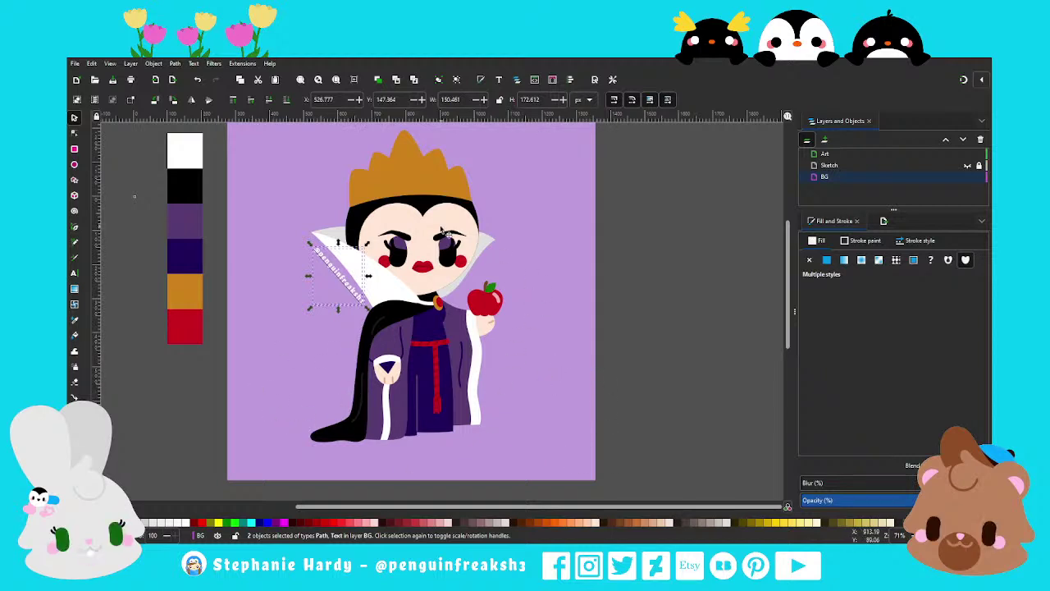
{"action": "scroll", "coordinate": [357, 211], "scroll_direction": "up", "scroll_amount": 2}
{"action": "scroll", "coordinate": [358, 212], "scroll_direction": "up", "scroll_amount": 1}
Drag the signature path's nodes so it curves along the collar
{"action": "key", "text": "n"}
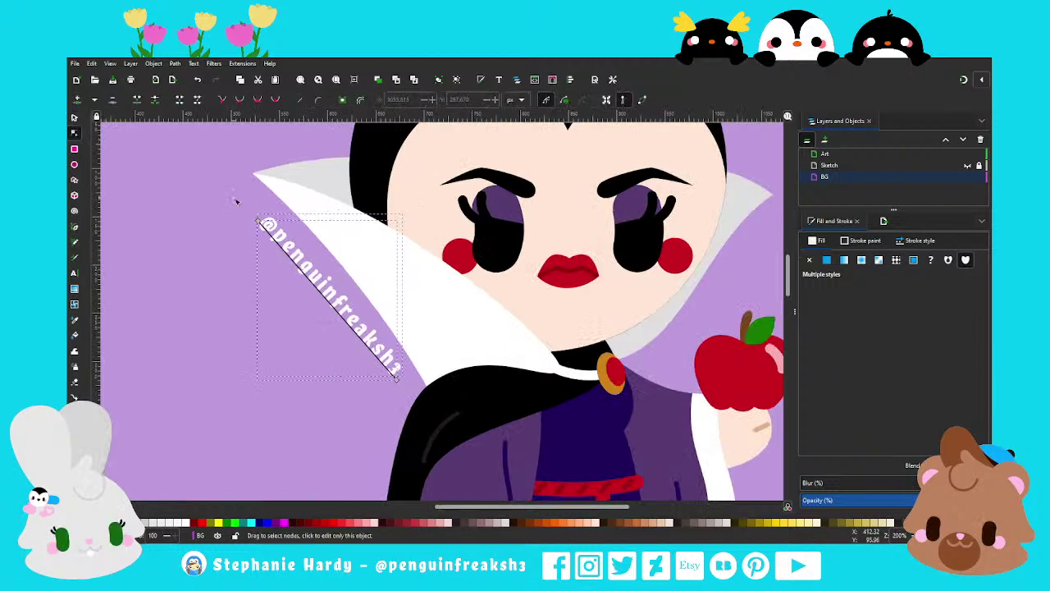
{"action": "left_click_drag", "start_coordinate": [259, 220], "coordinate": [267, 213]}
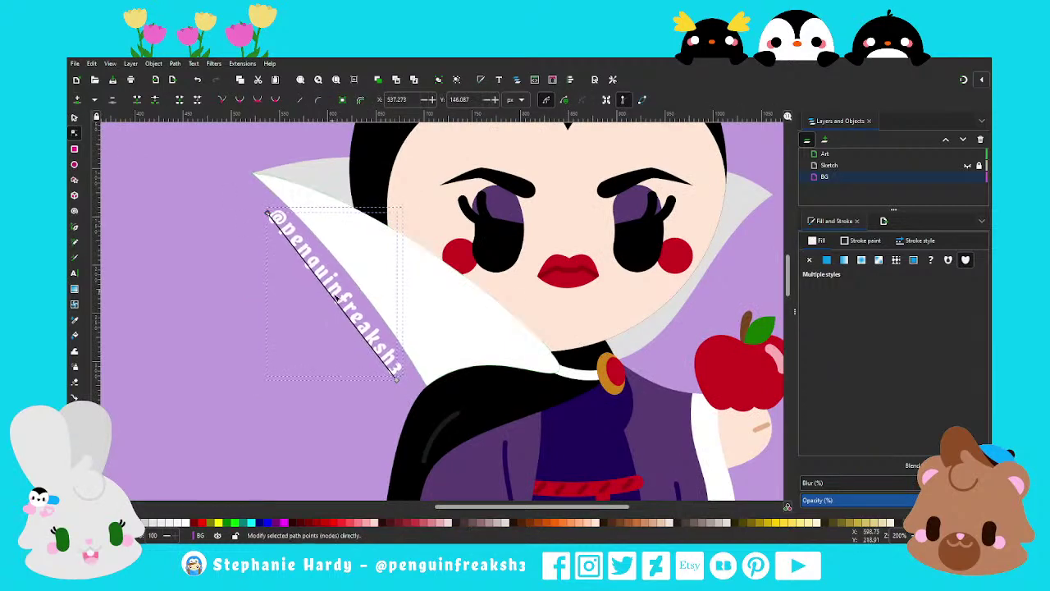
{"action": "left_click_drag", "start_coordinate": [397, 379], "coordinate": [405, 392]}
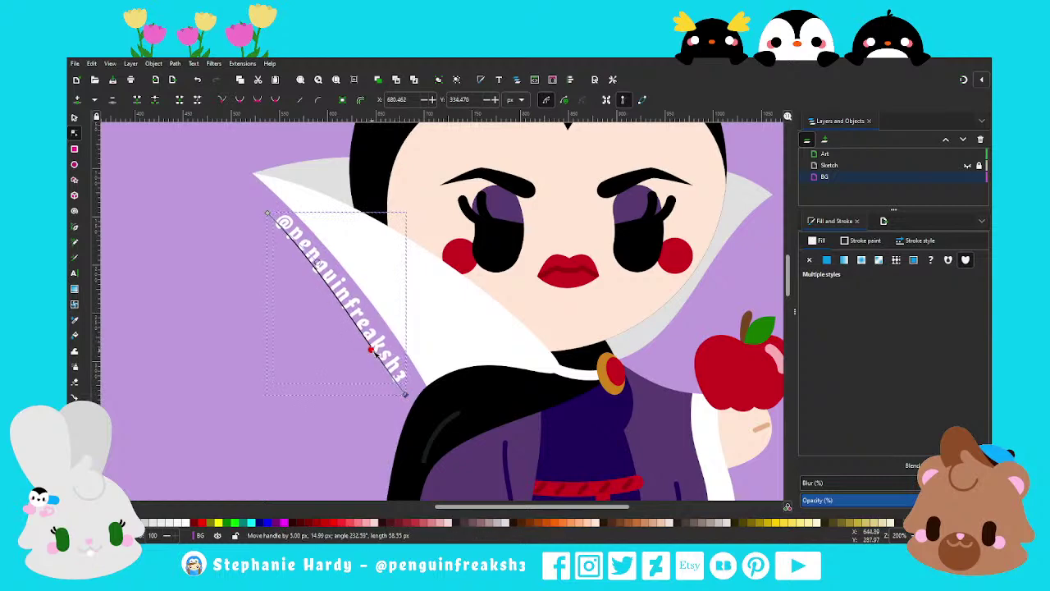
{"action": "left_click_drag", "start_coordinate": [368, 336], "coordinate": [376, 351]}
{"action": "left_click_drag", "start_coordinate": [266, 213], "coordinate": [267, 216]}
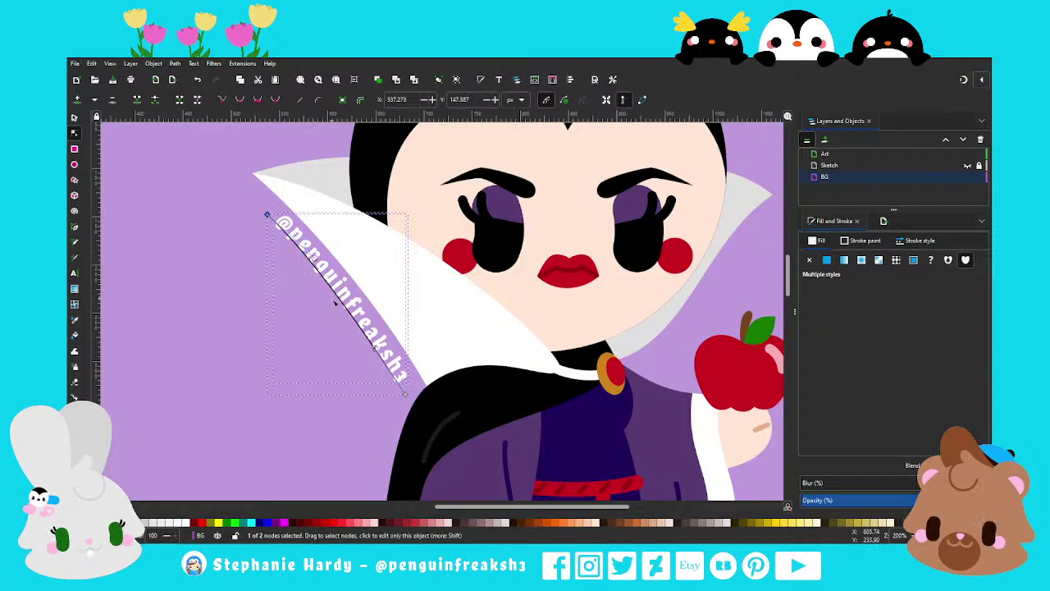
Lower the opacity of the signature's guide path so the line disappears
{"action": "left_click", "coordinate": [73, 118]}
{"action": "left_click", "coordinate": [416, 408]}
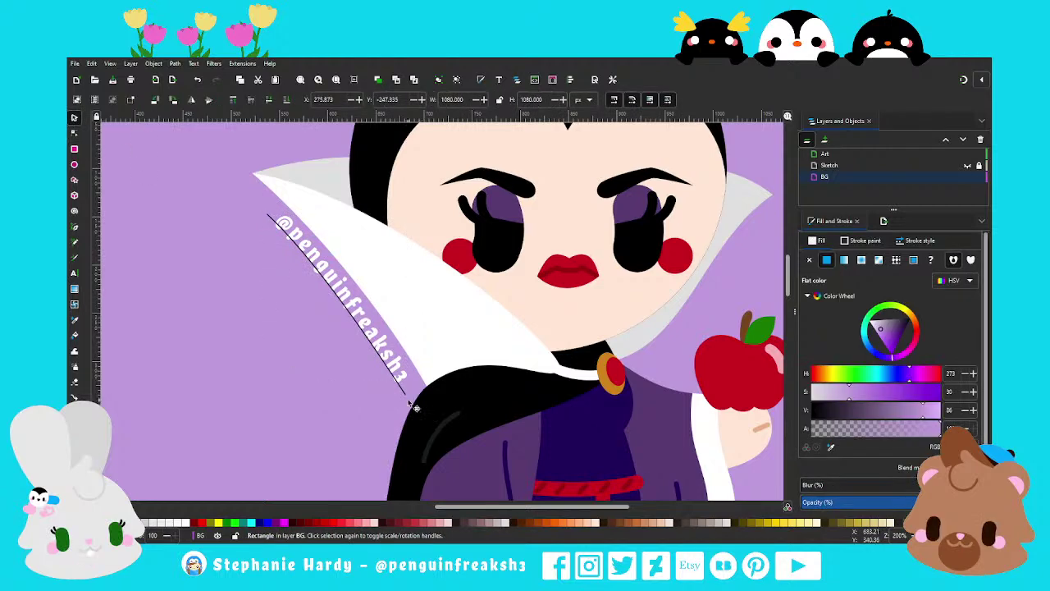
{"action": "left_click", "coordinate": [264, 214]}
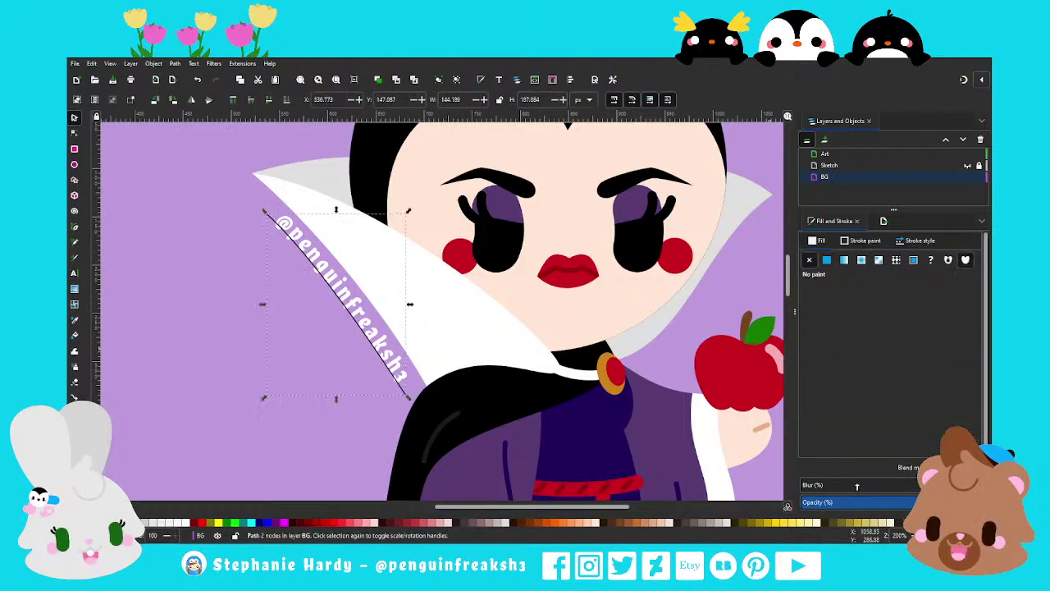
{"action": "left_click_drag", "start_coordinate": [856, 502], "coordinate": [800, 502]}
{"action": "left_click", "coordinate": [180, 367]}
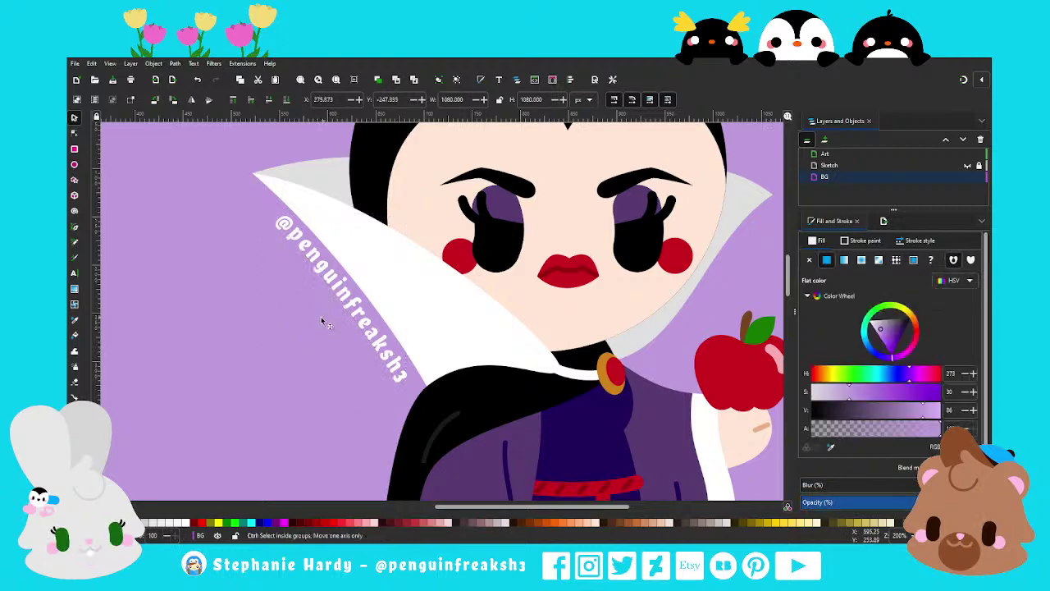
{"action": "scroll", "coordinate": [410, 328], "scroll_direction": "down", "scroll_amount": 2}
{"action": "scroll", "coordinate": [493, 337], "scroll_direction": "down", "scroll_amount": 2}
Darken the crown's orange slightly on the colour wheel
{"action": "key", "text": "Escape"}
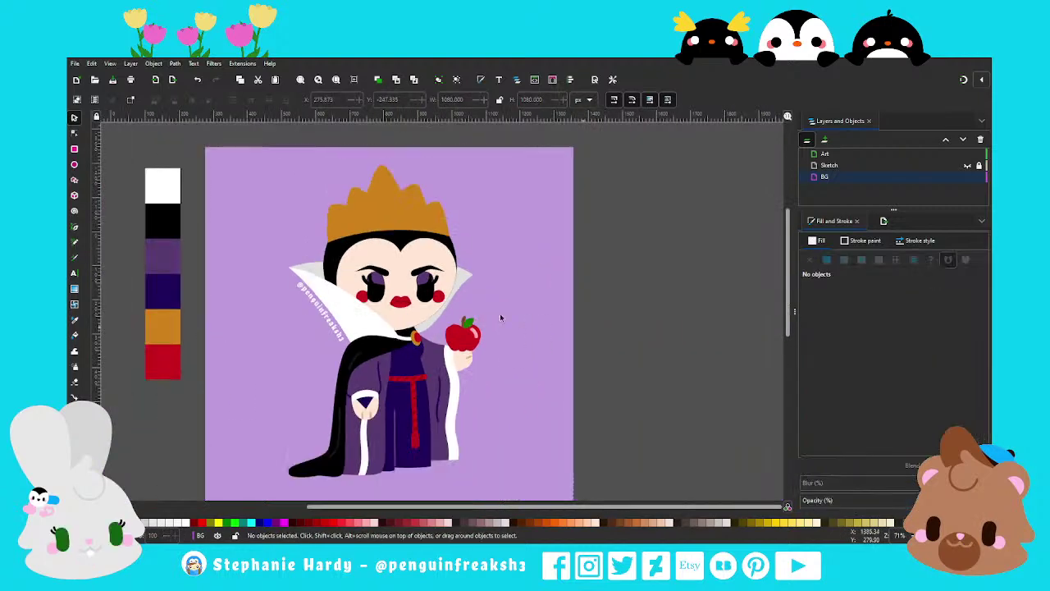
{"action": "scroll", "coordinate": [443, 320], "scroll_direction": "left", "scroll_amount": 2}
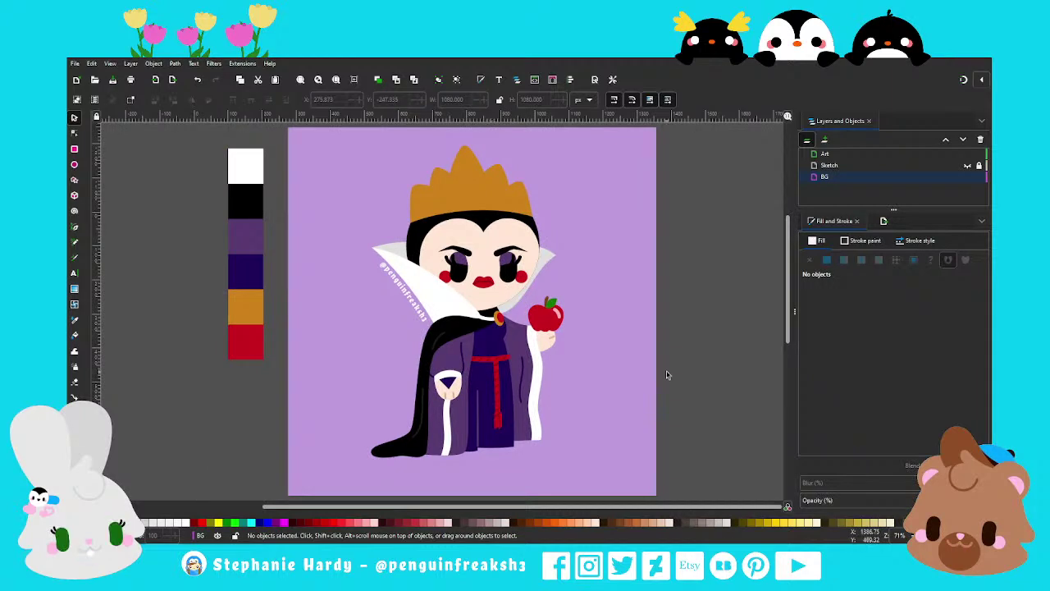
{"action": "left_click", "coordinate": [459, 196]}
{"action": "left_click_drag", "start_coordinate": [910, 325], "coordinate": [894, 331]}
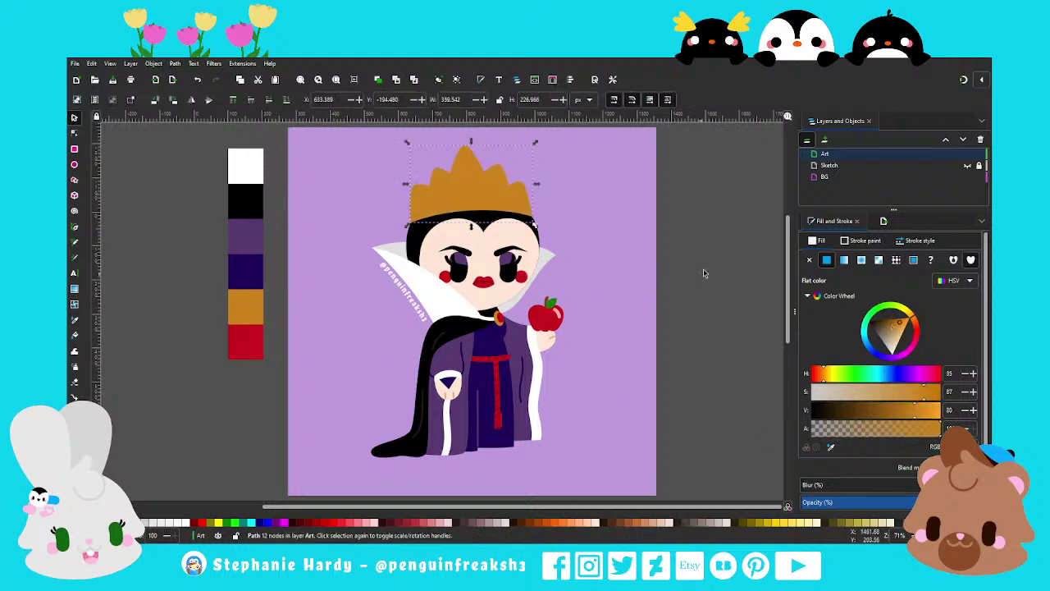
{"action": "key", "text": "Escape"}
Move the whole queen artwork slightly lower and save the drawing
{"action": "scroll", "coordinate": [427, 254], "scroll_direction": "down", "scroll_amount": 1, "text": "ctrl"}
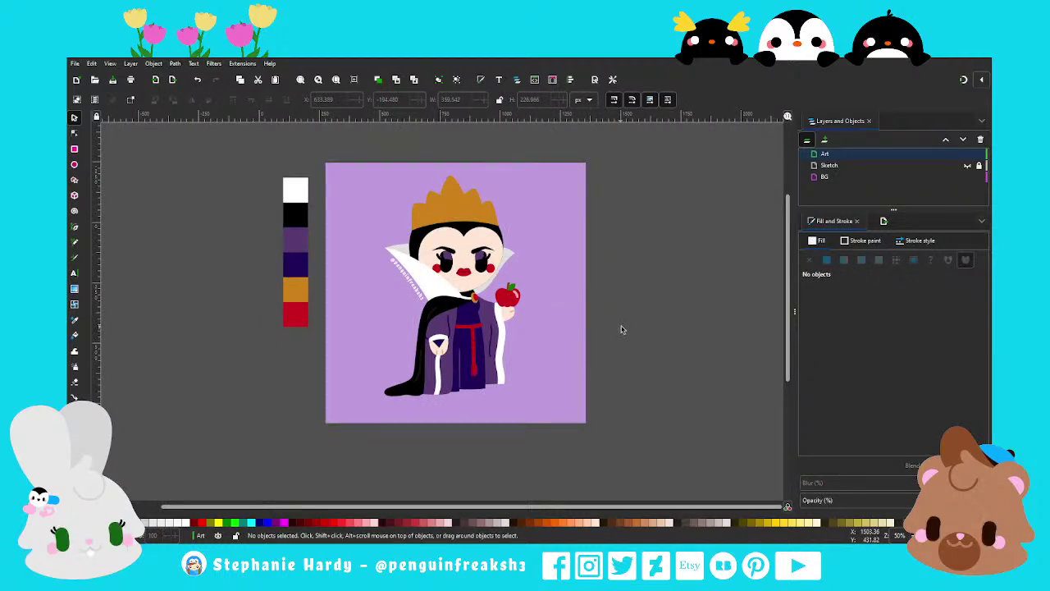
{"action": "scroll", "coordinate": [299, 287], "scroll_direction": "down", "scroll_amount": 1, "text": "ctrl"}
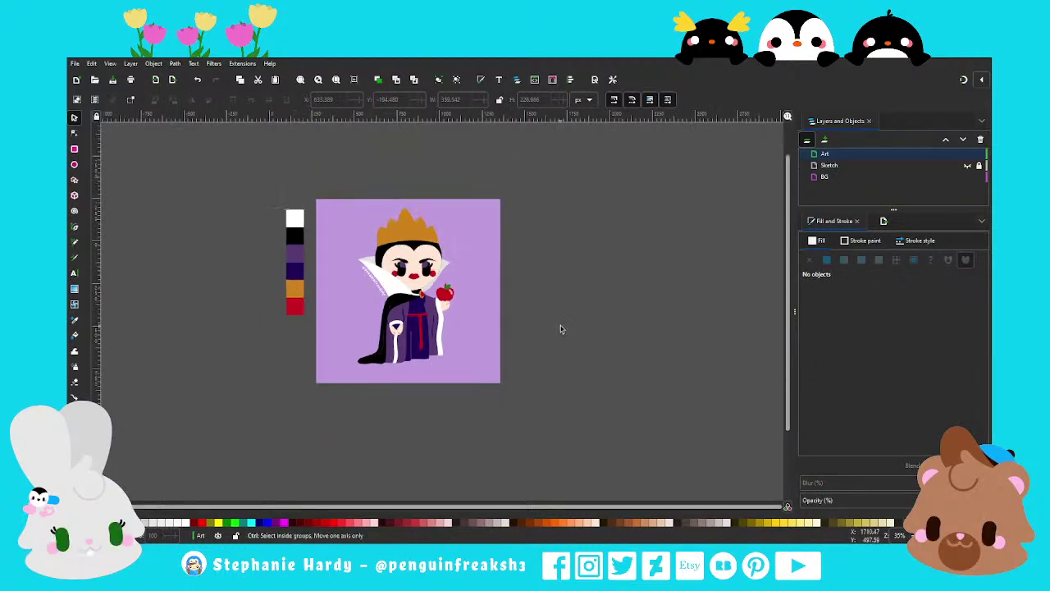
{"action": "scroll", "coordinate": [560, 328], "scroll_direction": "up", "scroll_amount": 1, "text": "ctrl"}
{"action": "left_click_drag", "start_coordinate": [468, 443], "coordinate": [270, 130]}
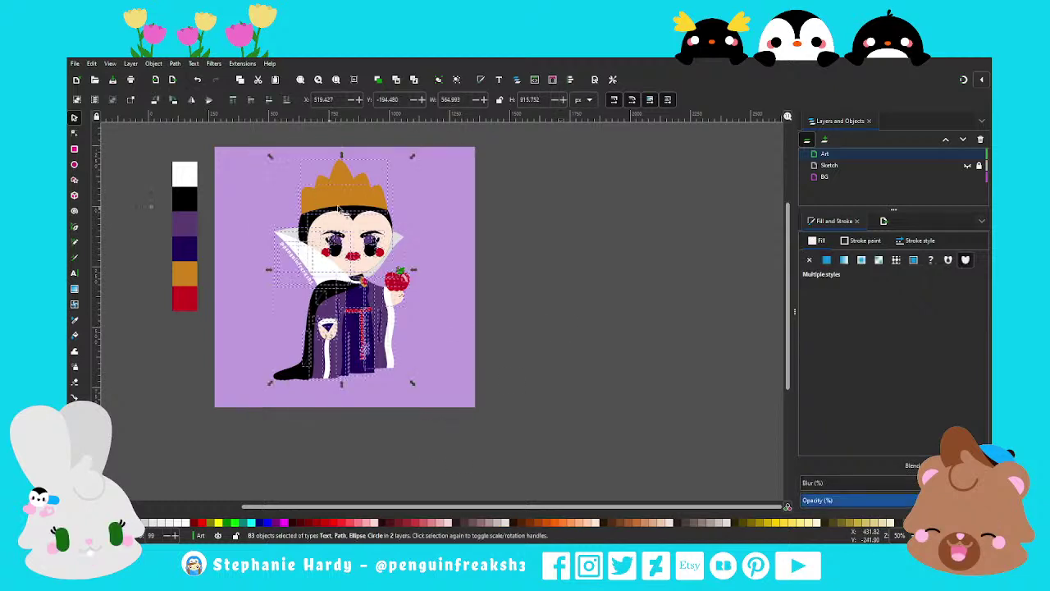
{"action": "left_click_drag", "start_coordinate": [346, 199], "coordinate": [348, 205]}
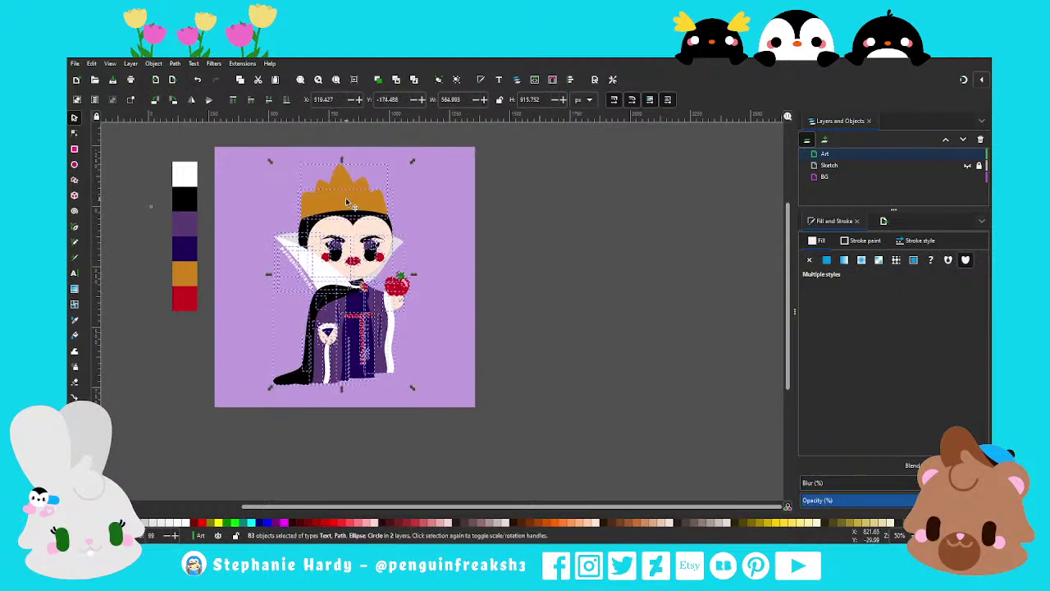
{"action": "left_click", "coordinate": [506, 262]}
{"action": "scroll", "coordinate": [358, 317], "scroll_direction": "down", "scroll_amount": 1, "text": "ctrl"}
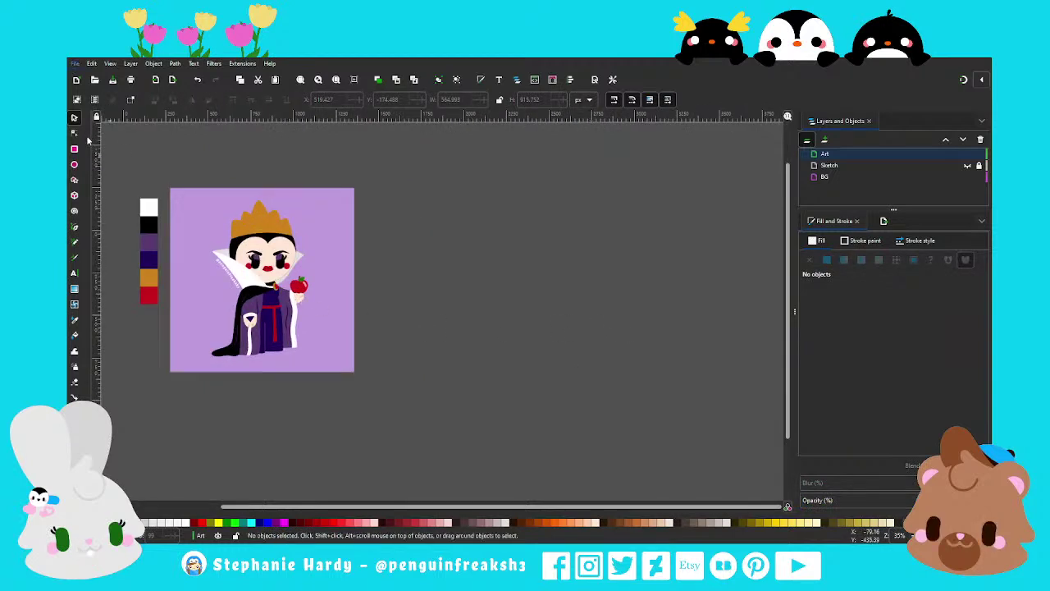
{"action": "key", "text": "ctrl+s"}
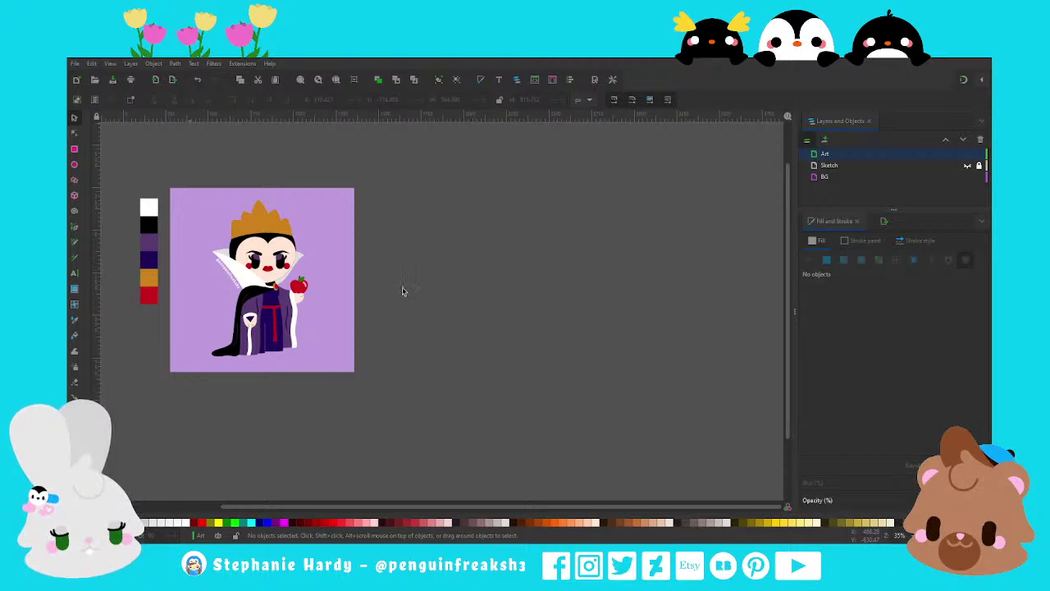
Import the original sketch, place it right of the artwork and scale it to matching height
{"action": "key", "text": "Return"}
{"action": "mouse_move", "coordinate": [697, 406]}
{"action": "left_mouse_down"}
{"action": "mouse_move", "coordinate": [510, 305]}
{"action": "mouse_move", "coordinate": [592, 382]}
{"action": "left_mouse_up"}
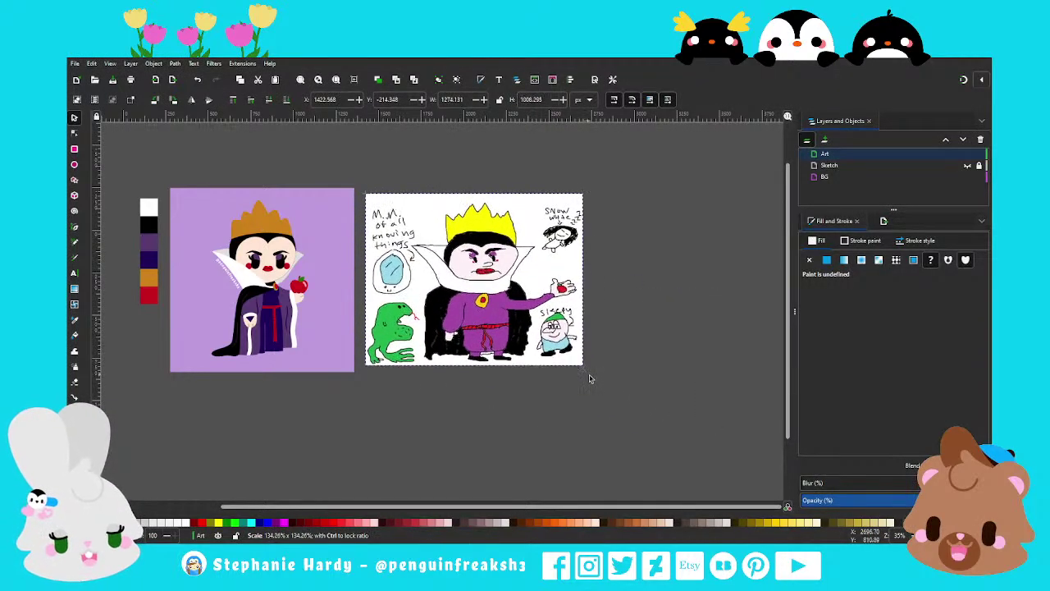
{"action": "left_click_drag", "start_coordinate": [506, 355], "coordinate": [505, 352]}
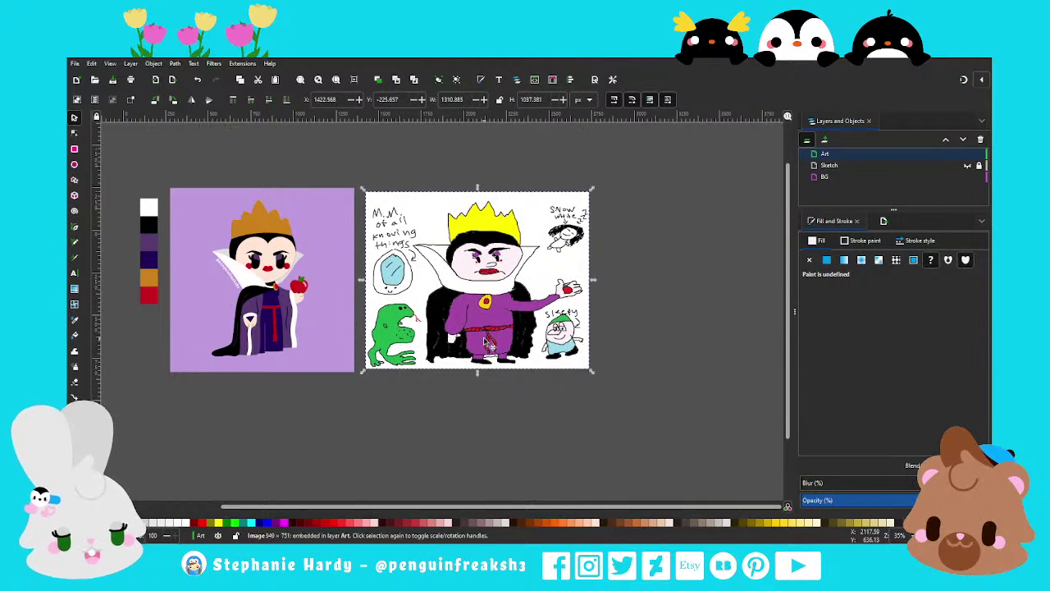
{"action": "key", "text": "4"}
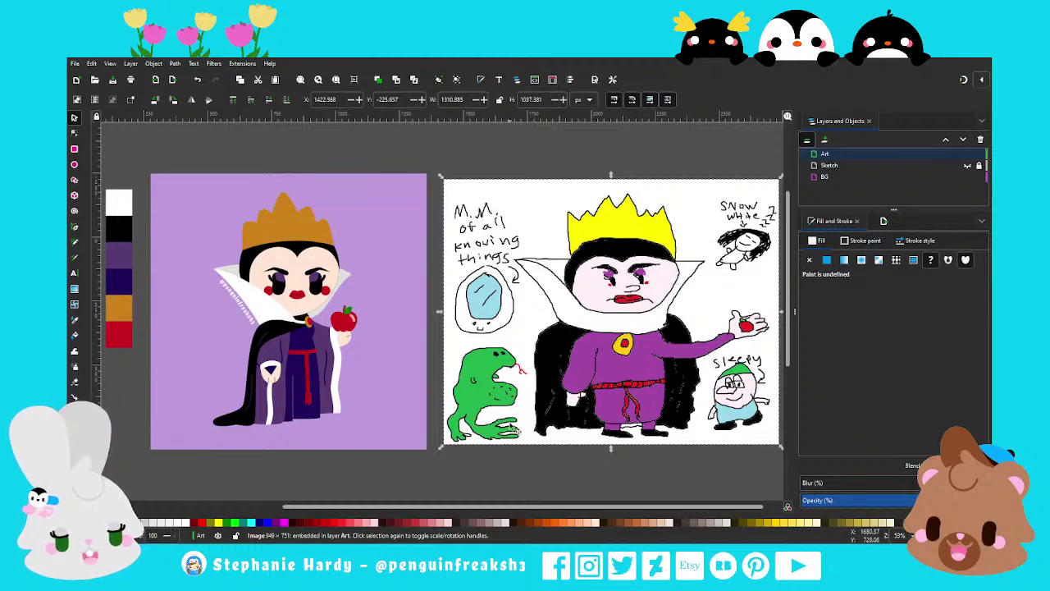
{"action": "left_click", "coordinate": [548, 474]}
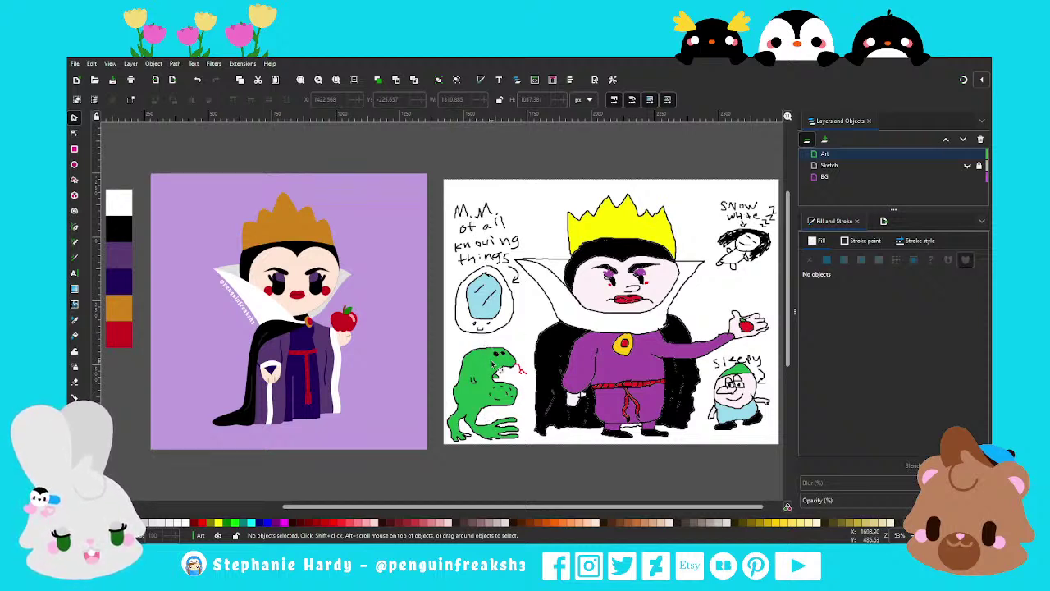
{"action": "left_click_drag", "start_coordinate": [603, 504], "coordinate": [598, 509]}
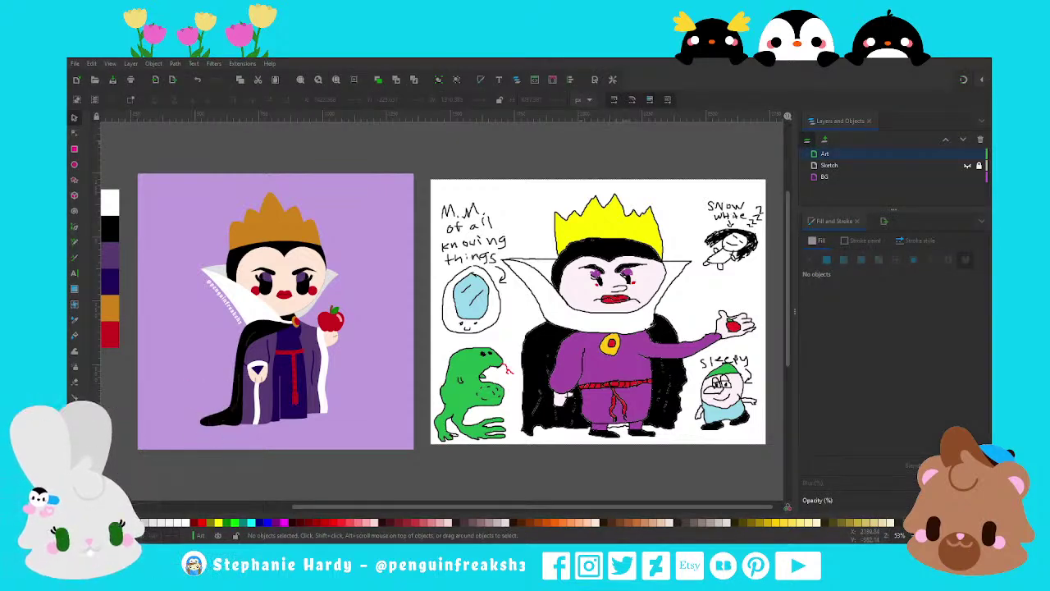
{"action": "key", "text": "alt+Tab"}
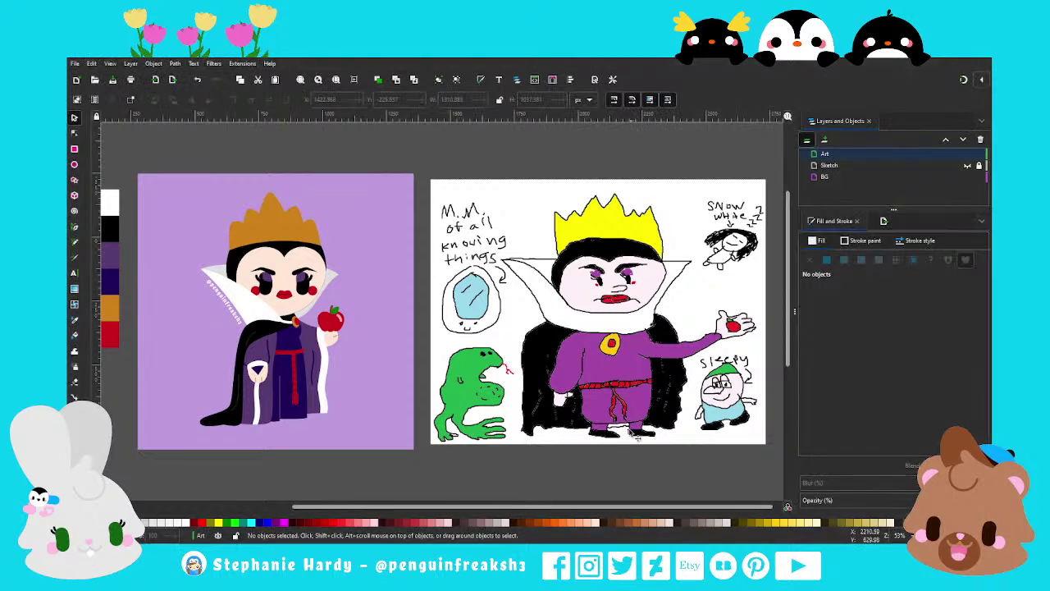